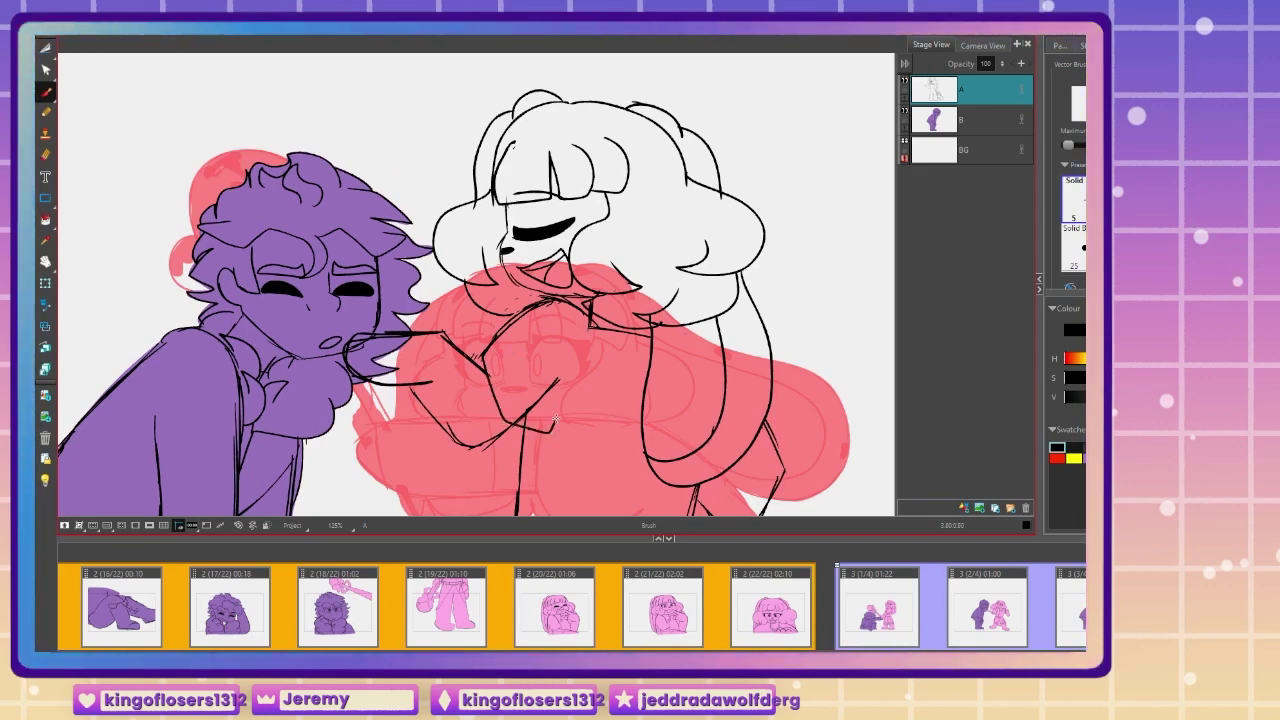
Step: Draw the waistband and the two small round-topped pieces hanging at its front on the white figure
drag(480, 462, 507, 292)
drag(545, 360, 717, 361)
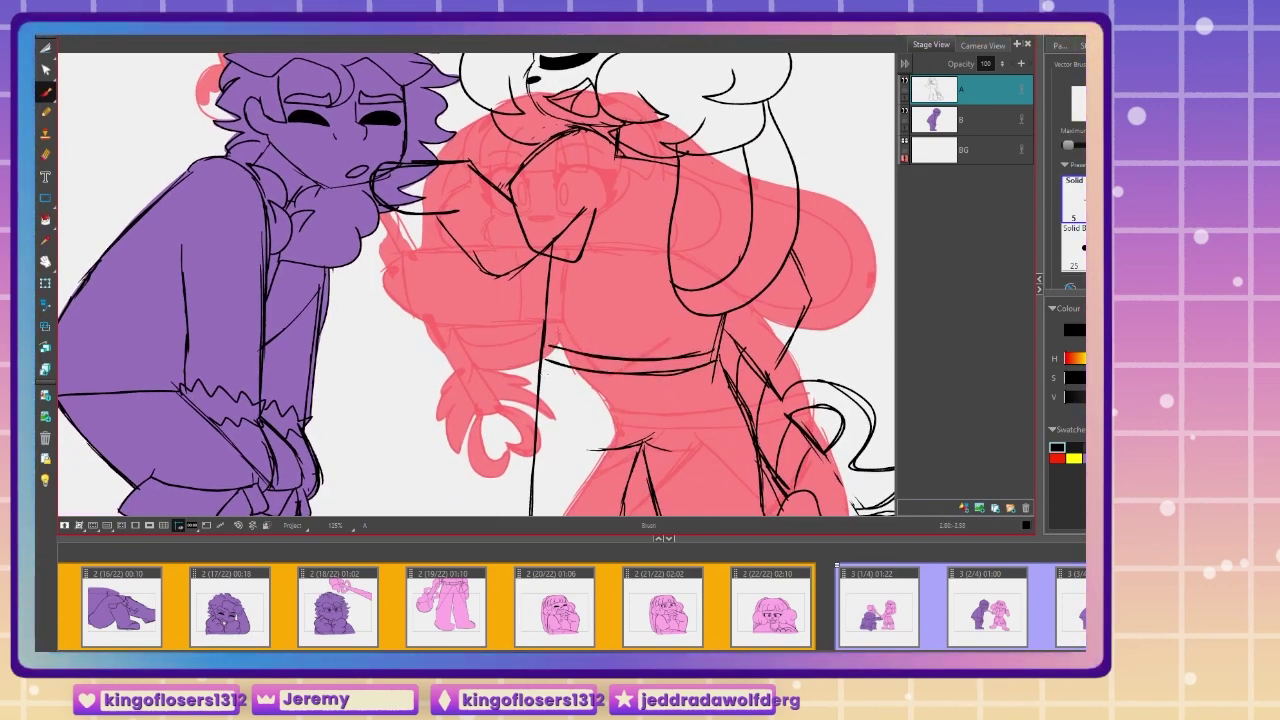
mouse_move(556, 377)
mouse_down()
mouse_move(541, 432)
mouse_move(530, 345)
mouse_up()
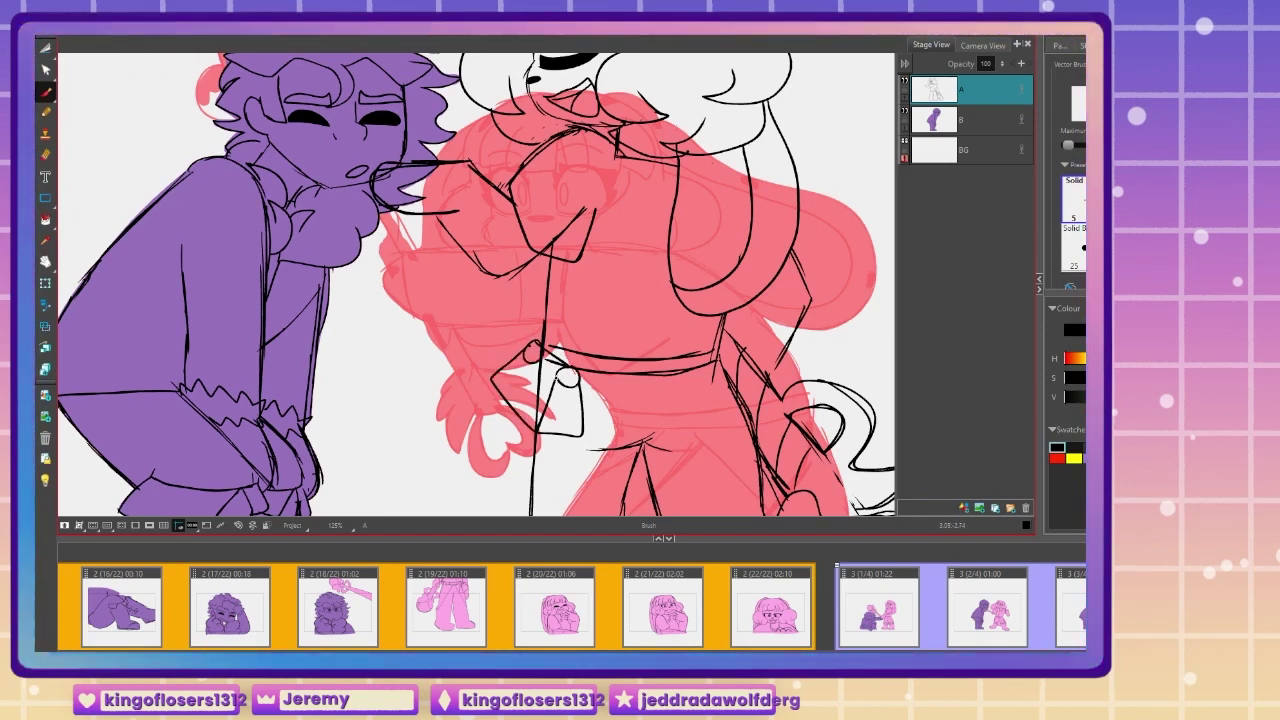
Step: Trim the body line where it overlaps the raised sleeve and the hanging pieces at the waist
key(alt+t)
drag(590, 408, 530, 420)
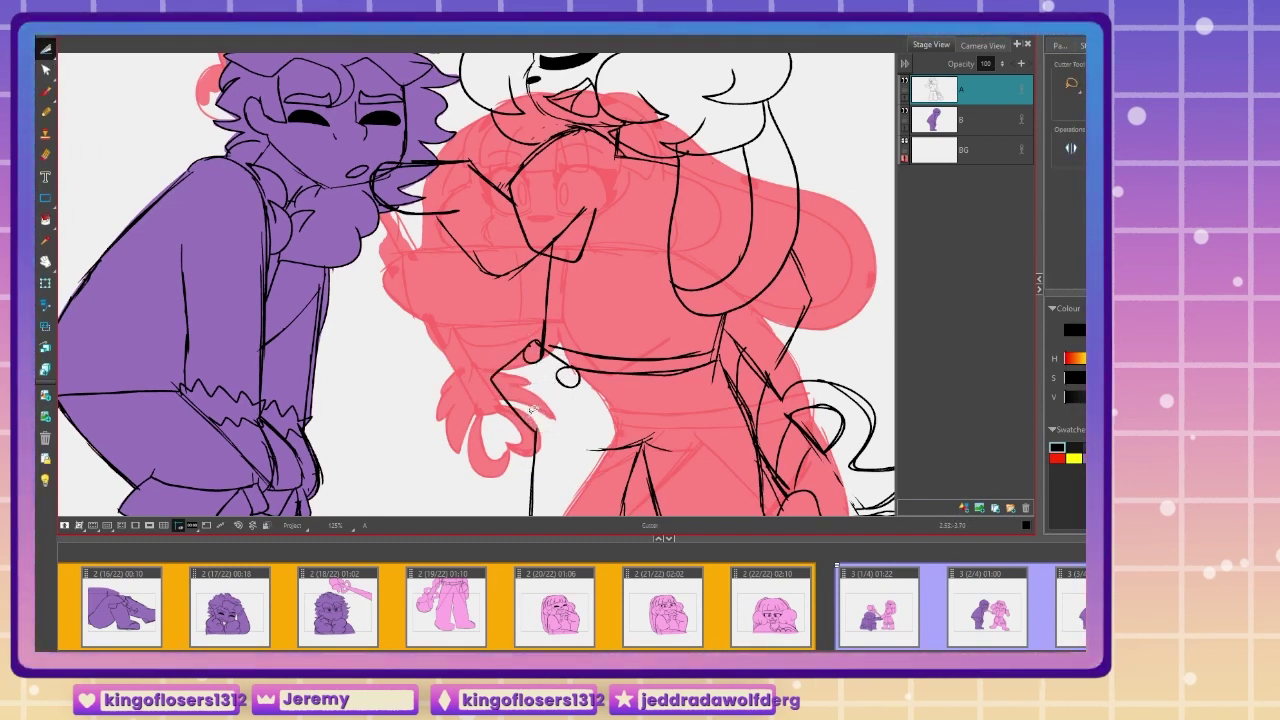
key(ctrl+z)
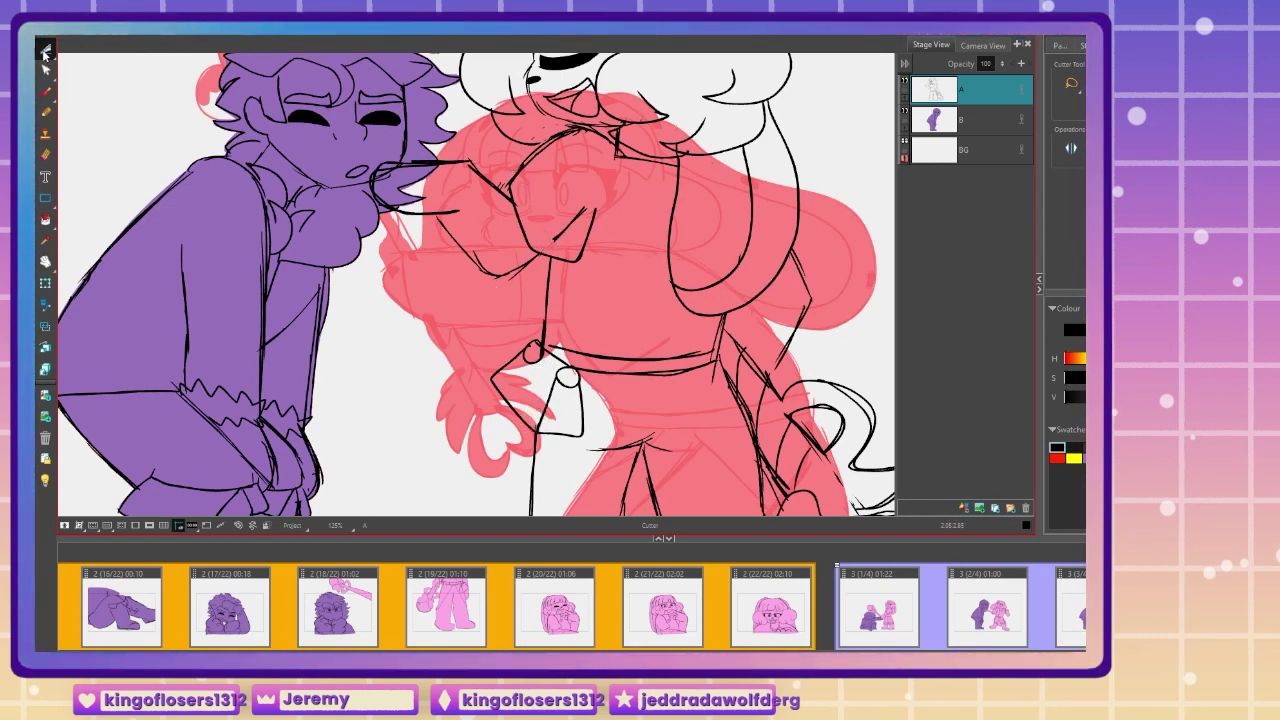
key(Delete)
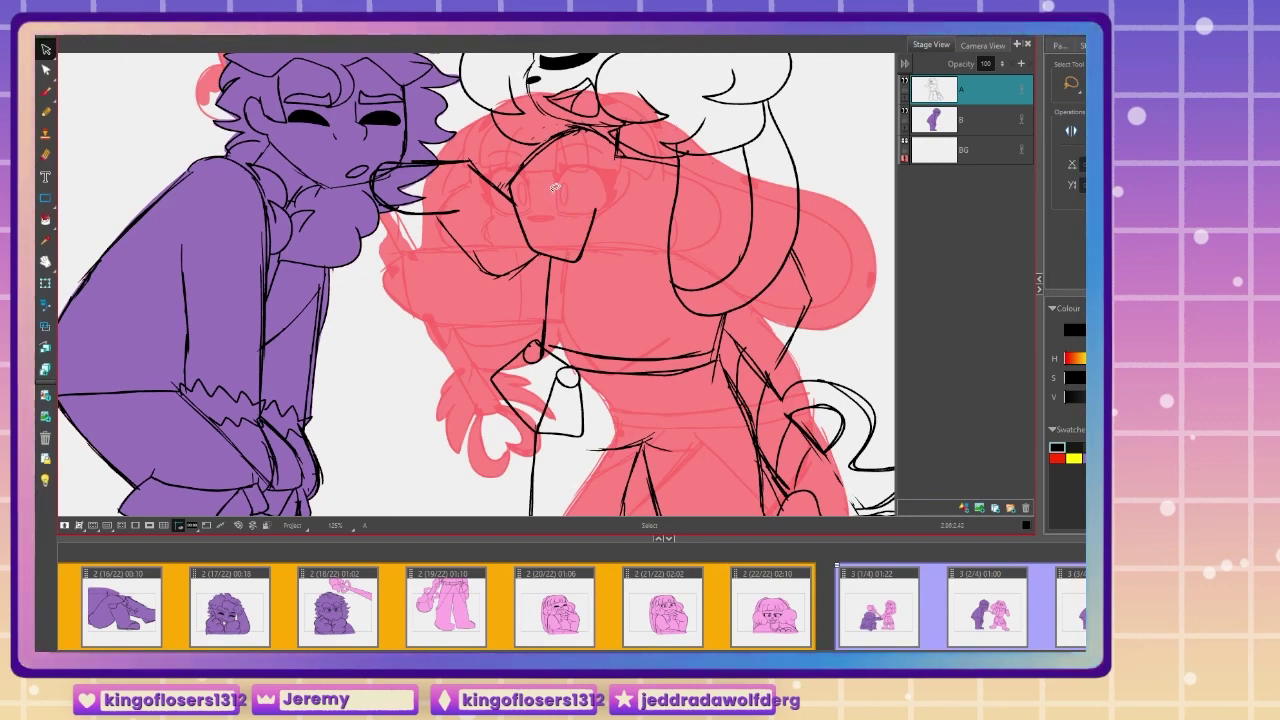
Step: Draw the skirt's front edge and its curved hem across the legs
drag(792, 257, 776, 290)
key(1)
key(1)
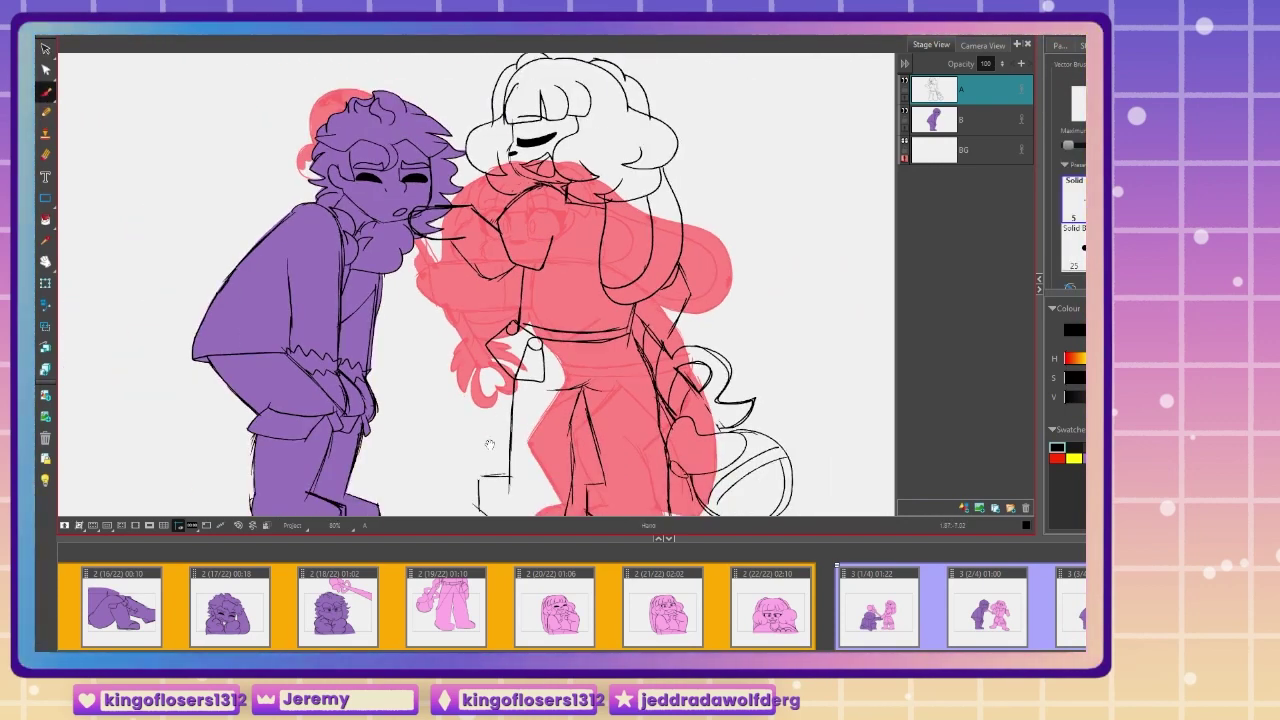
drag(521, 377, 603, 308)
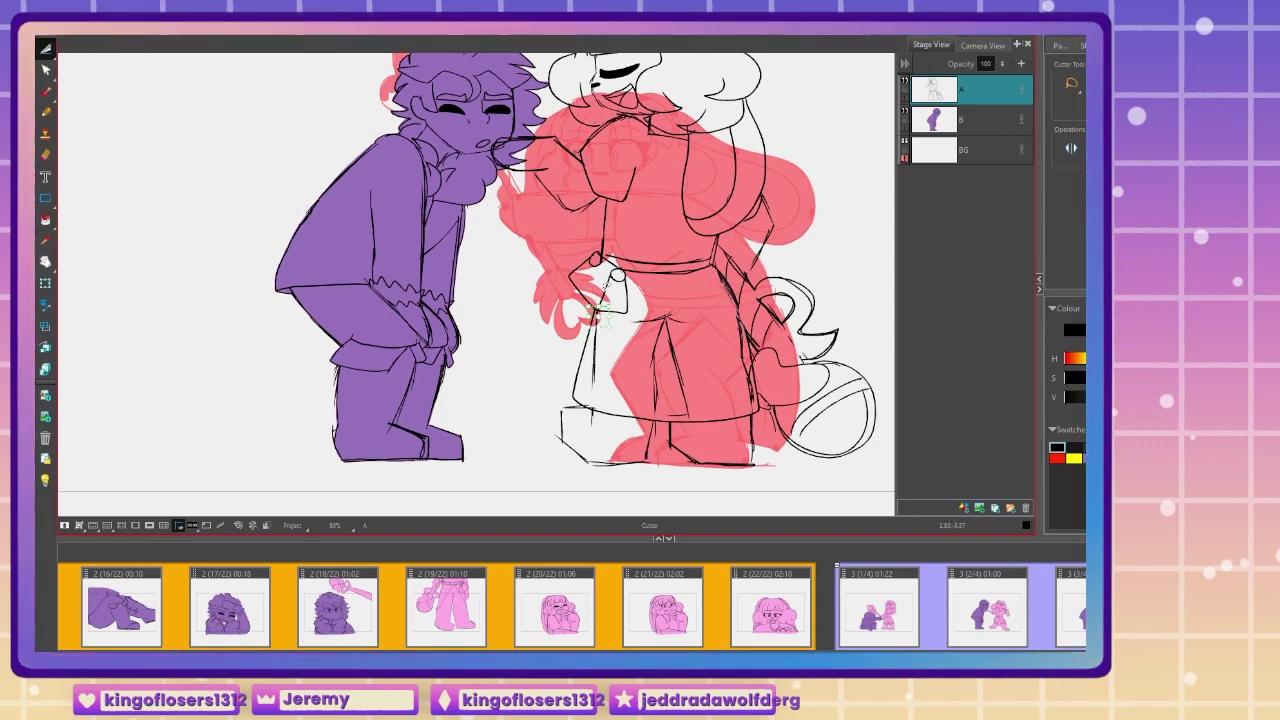
Step: Select and delete the inner leg lines in the middle of the skirt
click(54, 57)
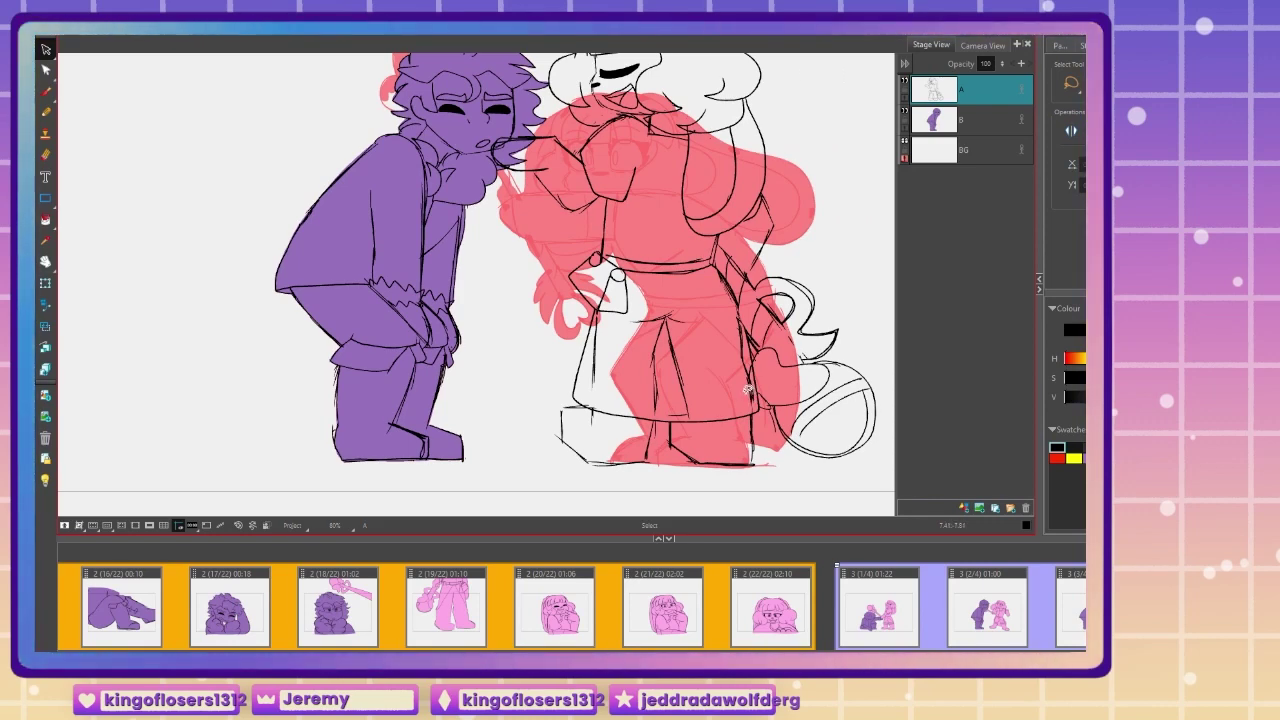
key(2)
key(2)
drag(772, 430, 650, 383)
mouse_move(618, 428)
mouse_down()
mouse_move(708, 374)
mouse_move(664, 384)
mouse_up()
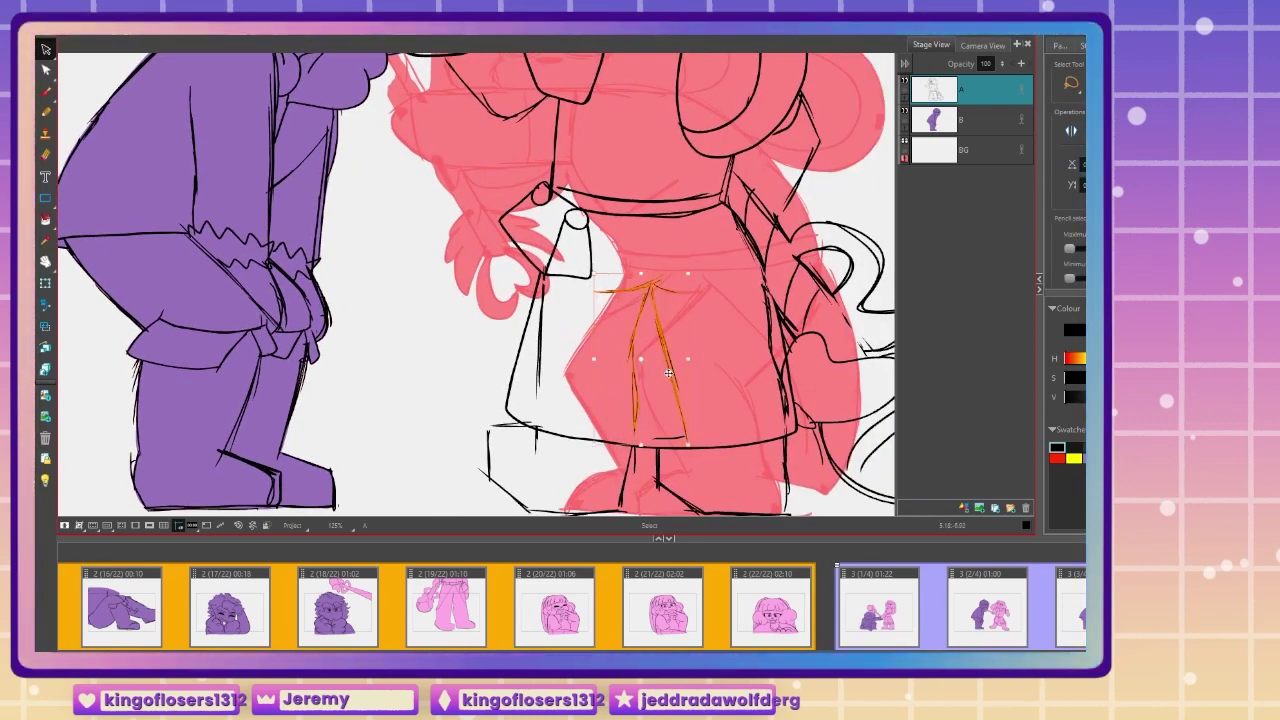
key(Delete)
Step: Delete the remaining front and back leg lines that run through the skirt
mouse_move(758, 399)
mouse_down()
mouse_move(738, 225)
mouse_move(771, 295)
mouse_move(772, 401)
mouse_up()
key(Delete)
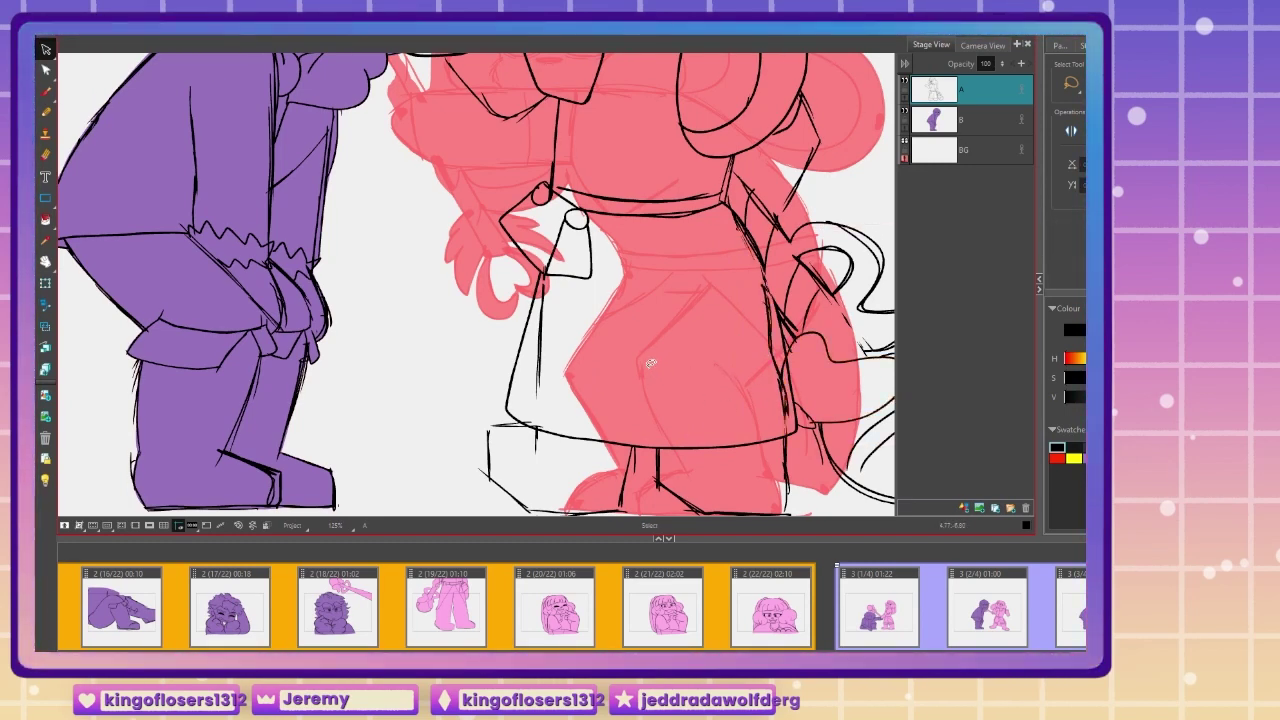
key(alt+b)
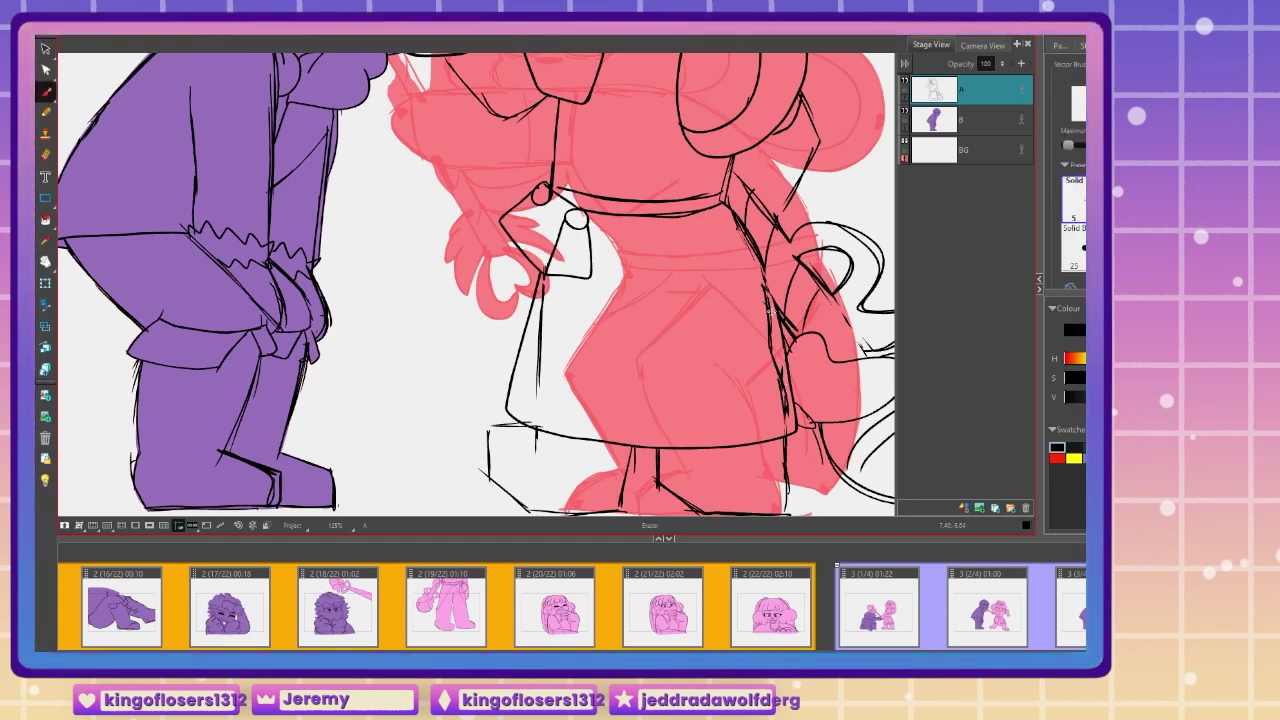
click(787, 408)
key(Delete)
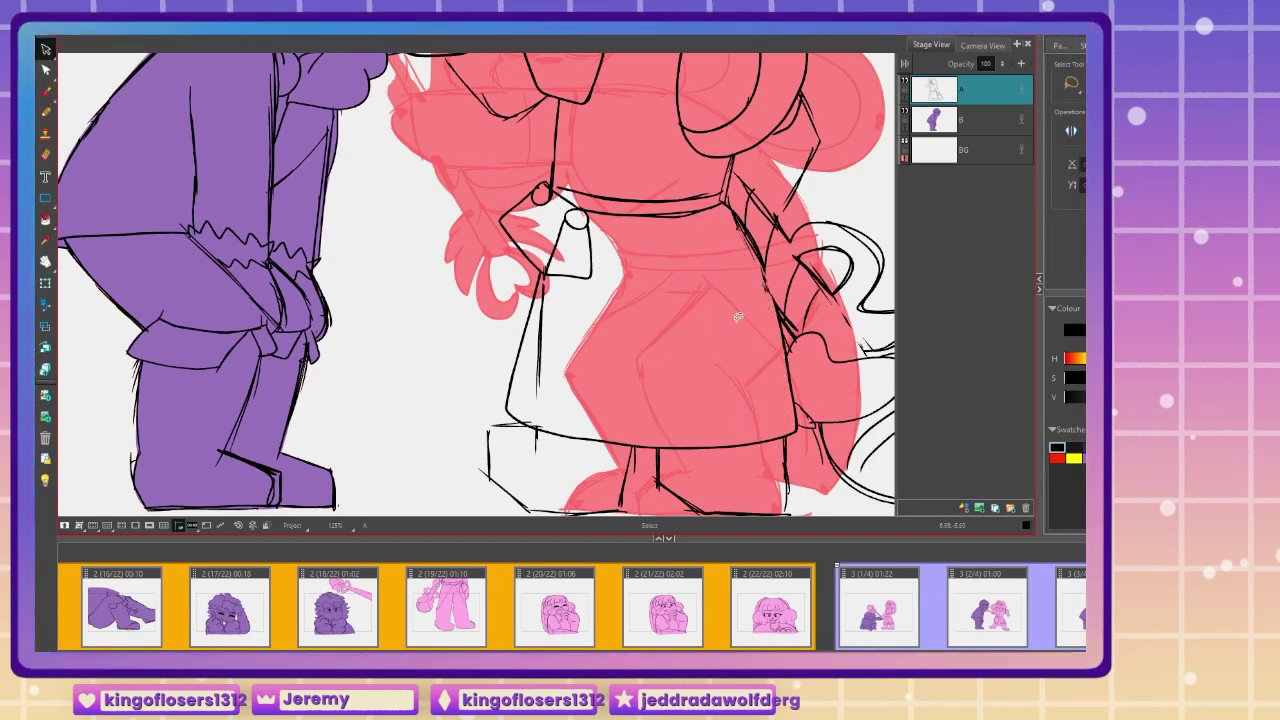
key(Delete)
Step: Draw rounded toe caps and ankle curves on both shoes
key(alt+b)
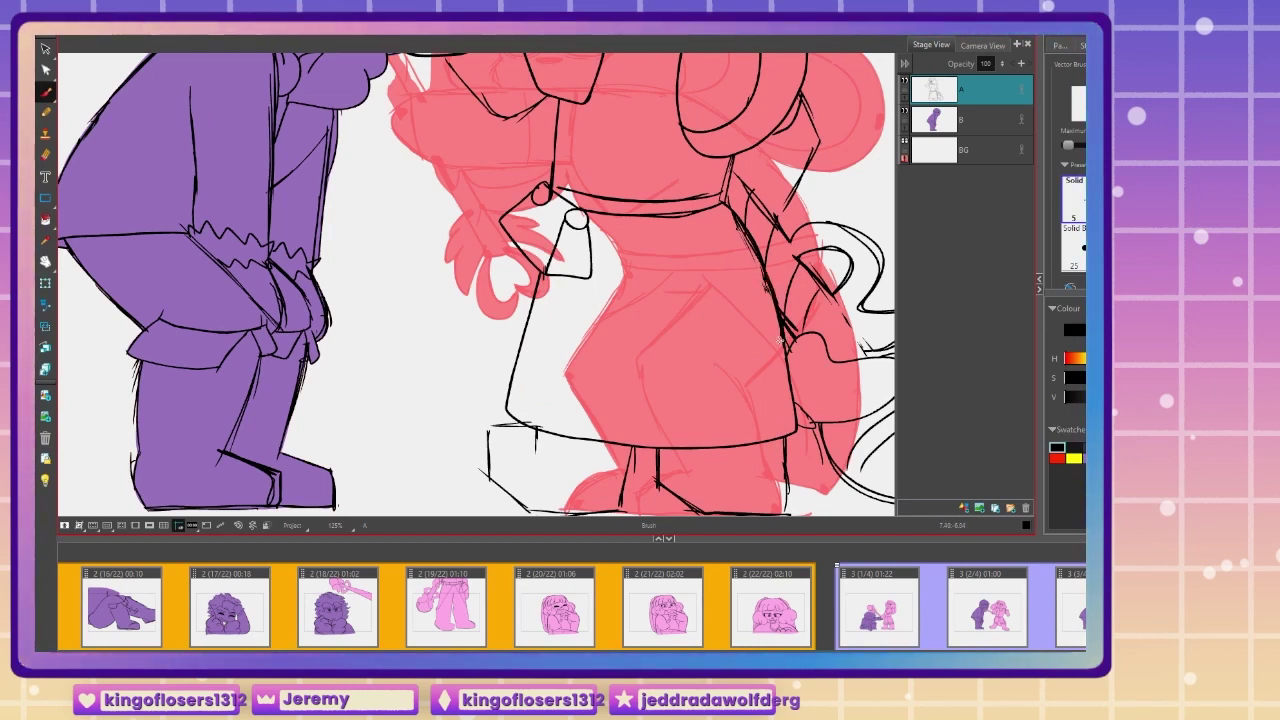
key(1)
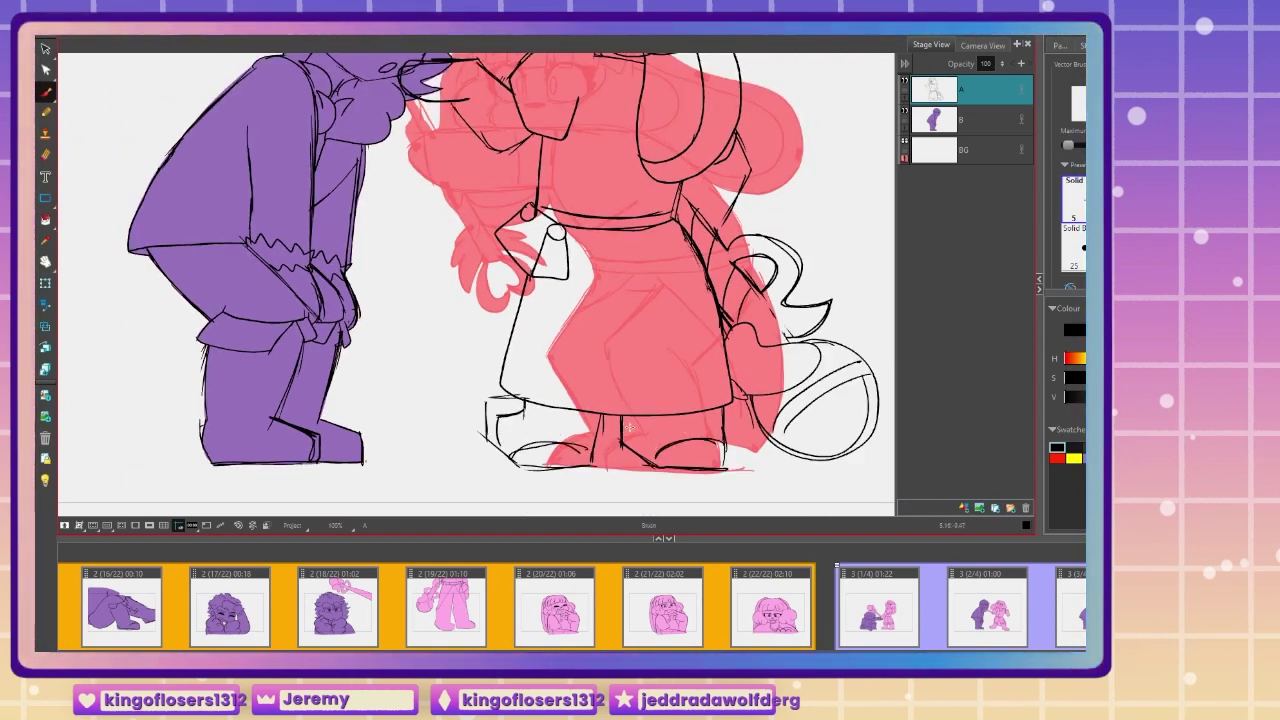
key(1)
drag(451, 331, 497, 383)
Step: Add a drawing layer between layers A and B and turn off the red reference overlay on the BG layer
click(963, 508)
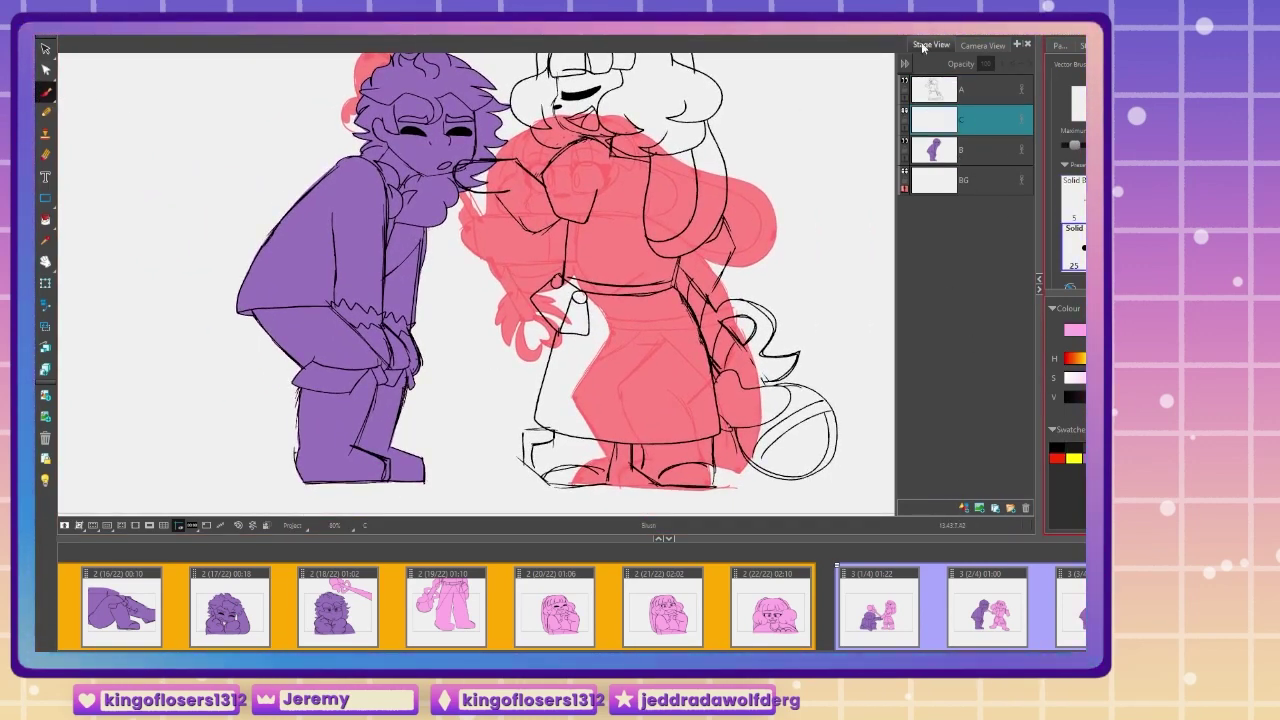
click(905, 188)
Step: Trace the front edge of the figure's hair on layer C with the pink size 25 solid brush
key(2)
key(2)
key(2)
drag(500, 82, 502, 502)
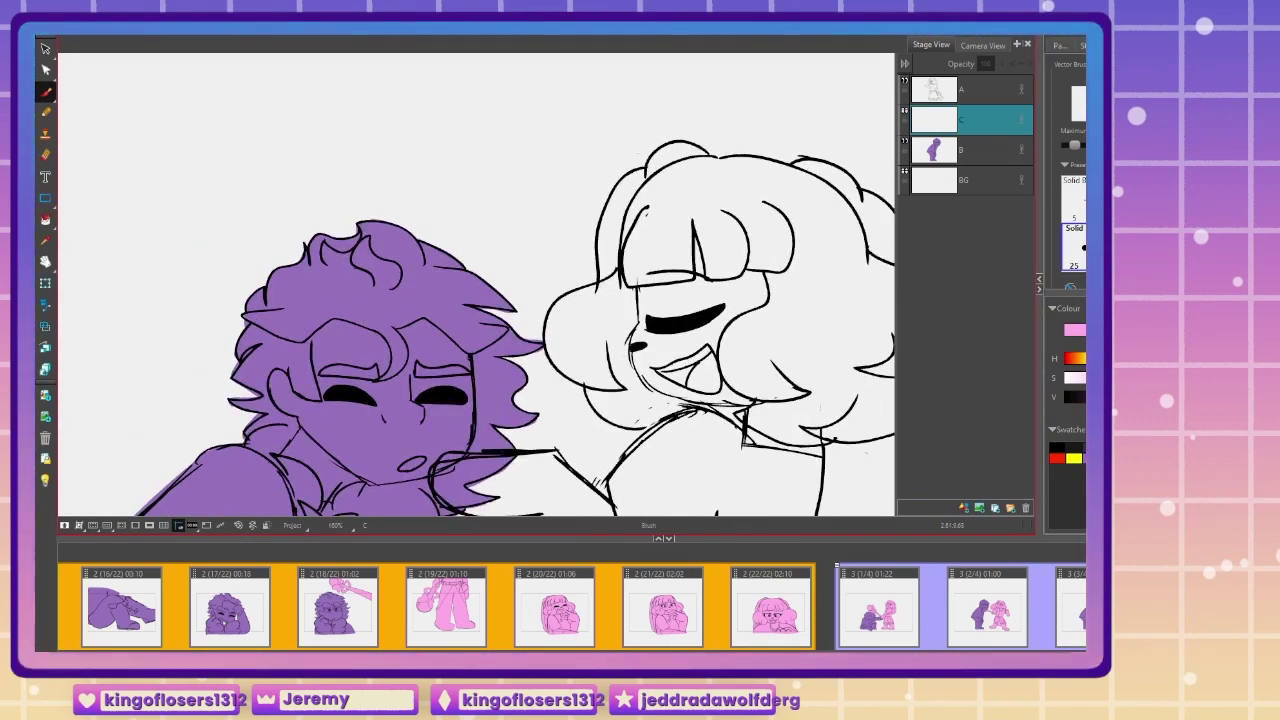
key(2)
mouse_move(775, 147)
mouse_down()
mouse_move(698, 152)
mouse_move(735, 116)
mouse_move(637, 258)
mouse_move(643, 298)
mouse_move(649, 248)
mouse_move(590, 305)
mouse_move(665, 410)
mouse_up()
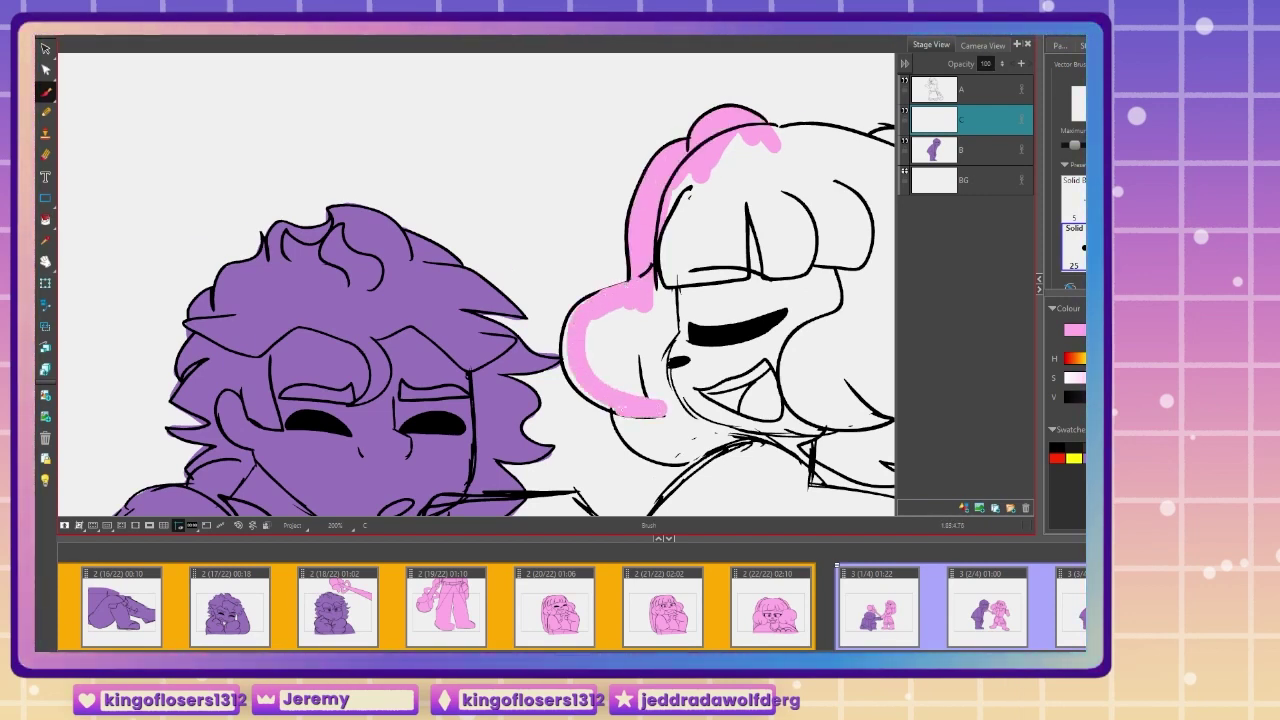
mouse_move(735, 440)
mouse_down()
mouse_move(636, 447)
mouse_move(618, 400)
mouse_up()
Step: Trace the inside edges of the shoulder, outstretched arm, hand and sleeve in pink
mouse_move(660, 440)
mouse_down()
mouse_move(743, 260)
mouse_move(754, 164)
mouse_up()
mouse_move(828, 173)
mouse_down()
mouse_move(747, 255)
mouse_move(755, 297)
mouse_move(697, 262)
mouse_up()
drag(670, 218, 520, 236)
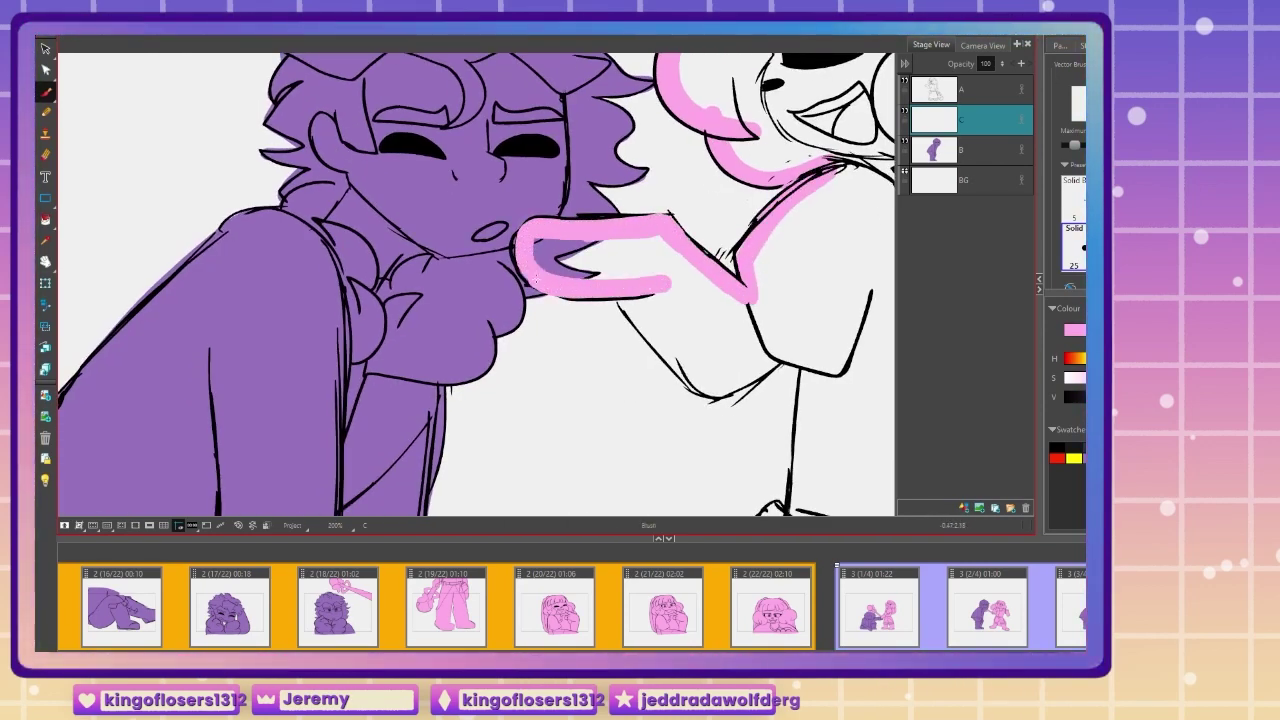
drag(537, 279, 522, 238)
mouse_move(711, 393)
mouse_down()
mouse_move(632, 313)
mouse_move(716, 388)
mouse_move(776, 356)
mouse_move(838, 369)
mouse_up()
Step: Trace the front of the torso, the hanging waist piece and the skirt's front edge in pink
key(space)
mouse_move(739, 393)
mouse_down()
mouse_move(729, 357)
mouse_move(534, 167)
mouse_move(593, 308)
mouse_up()
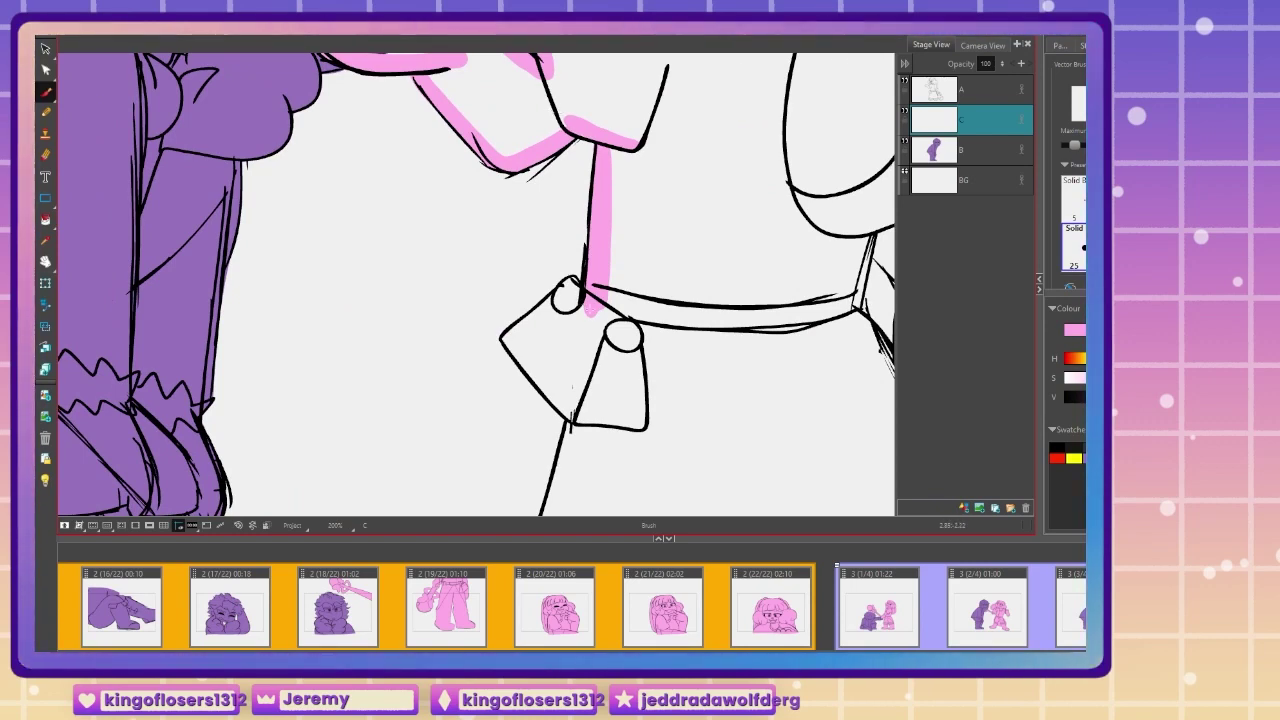
mouse_move(505, 338)
mouse_down()
mouse_move(579, 415)
mouse_move(664, 190)
mouse_move(613, 368)
mouse_move(643, 404)
mouse_move(583, 410)
mouse_move(594, 478)
mouse_up()
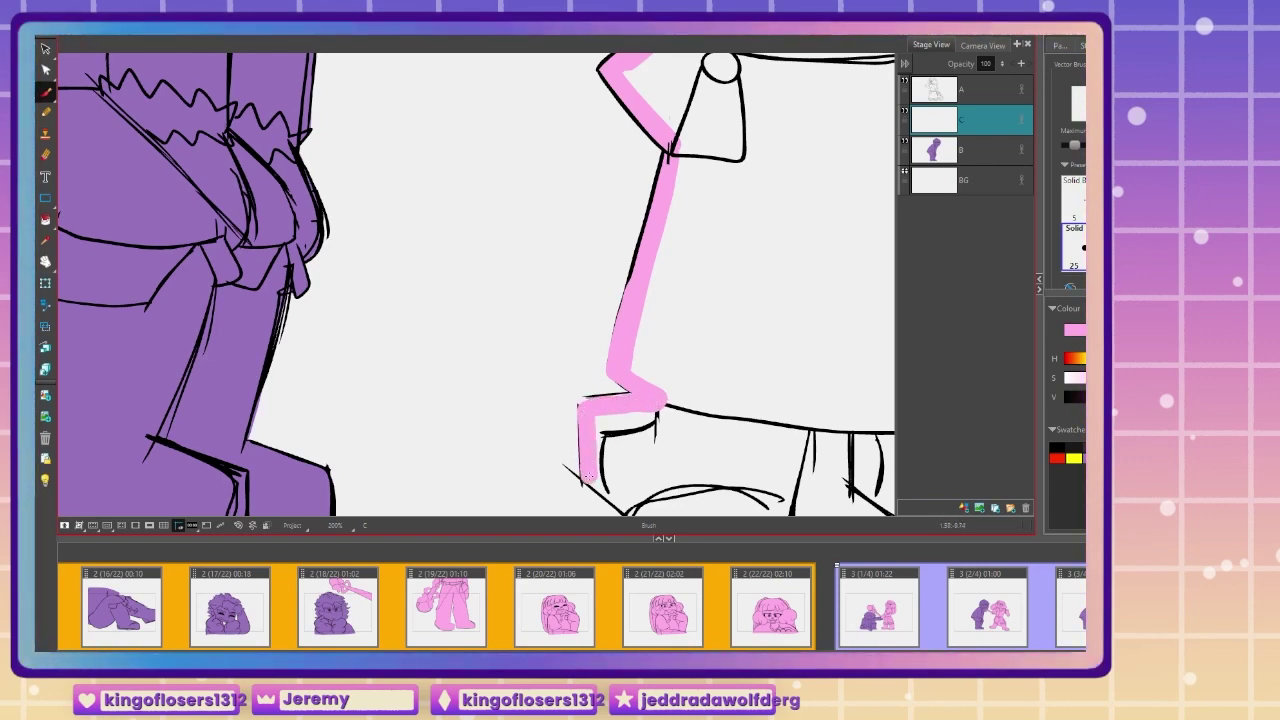
Step: Trace both shoes and the hem gap between the legs in pink
drag(619, 437, 479, 240)
drag(490, 310, 655, 322)
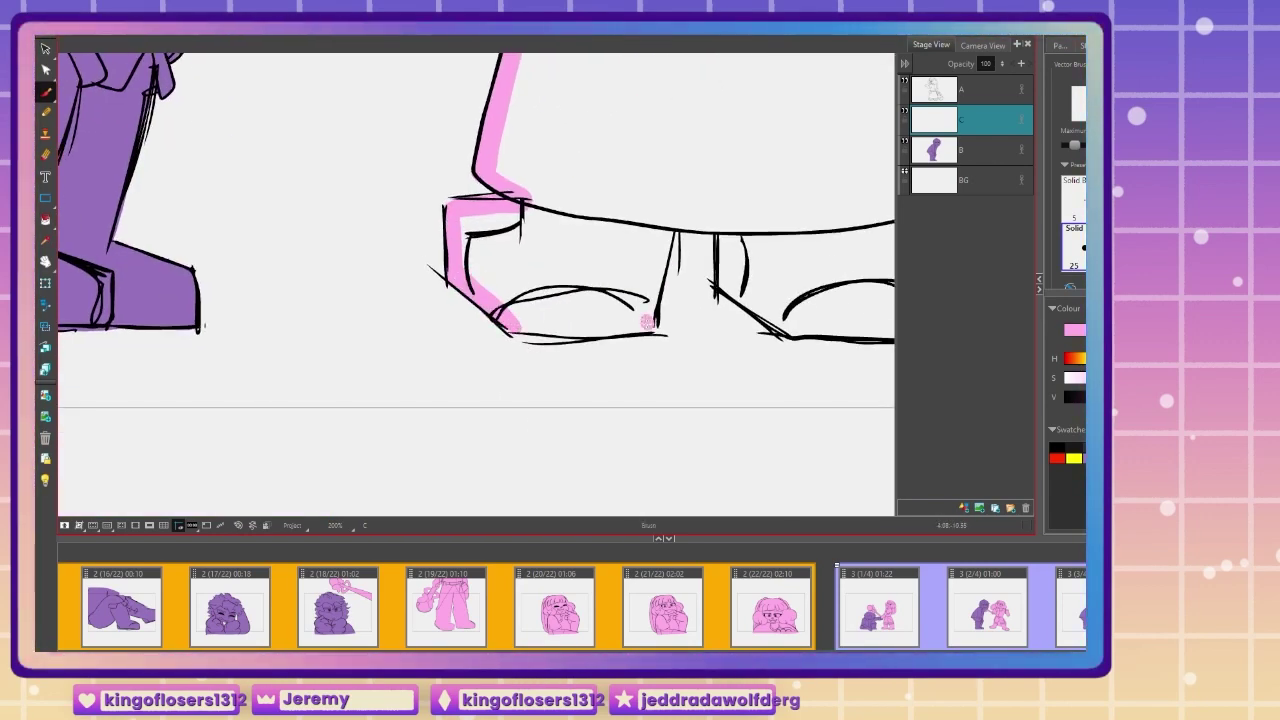
mouse_move(639, 207)
mouse_down()
mouse_move(485, 307)
mouse_move(598, 326)
mouse_move(573, 378)
mouse_up()
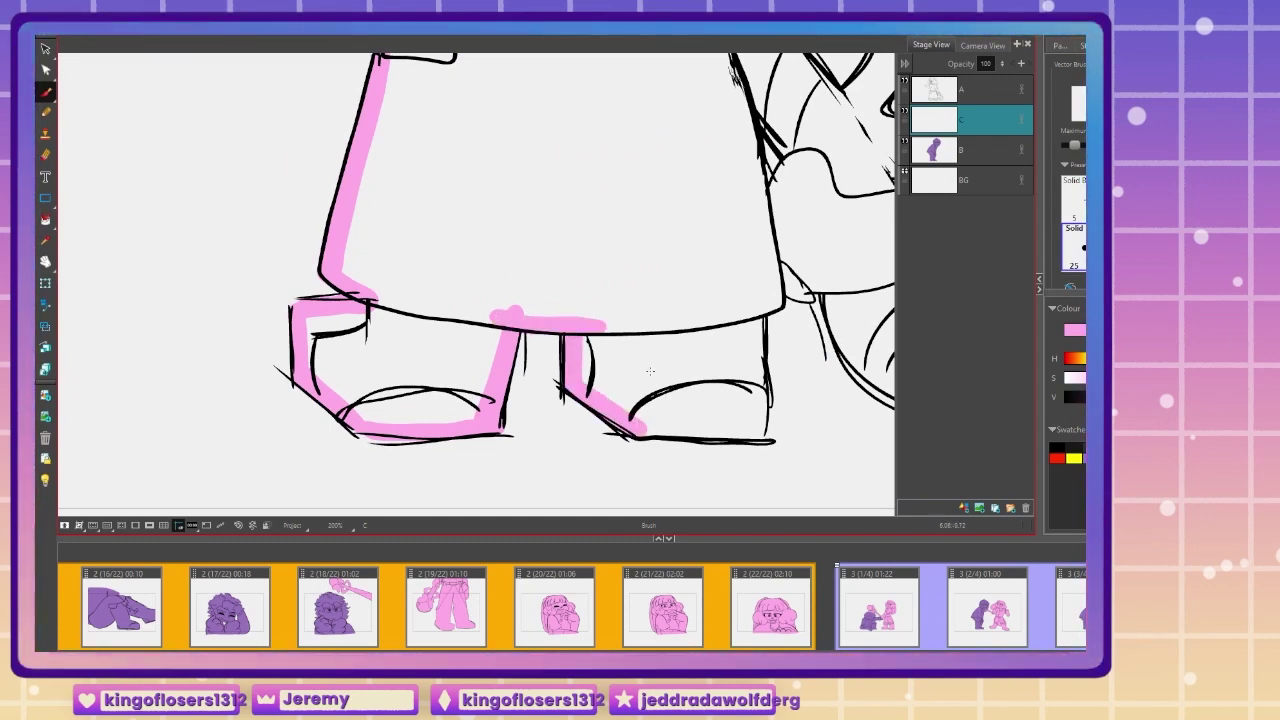
mouse_move(757, 306)
mouse_down()
mouse_move(756, 433)
mouse_move(688, 434)
mouse_up()
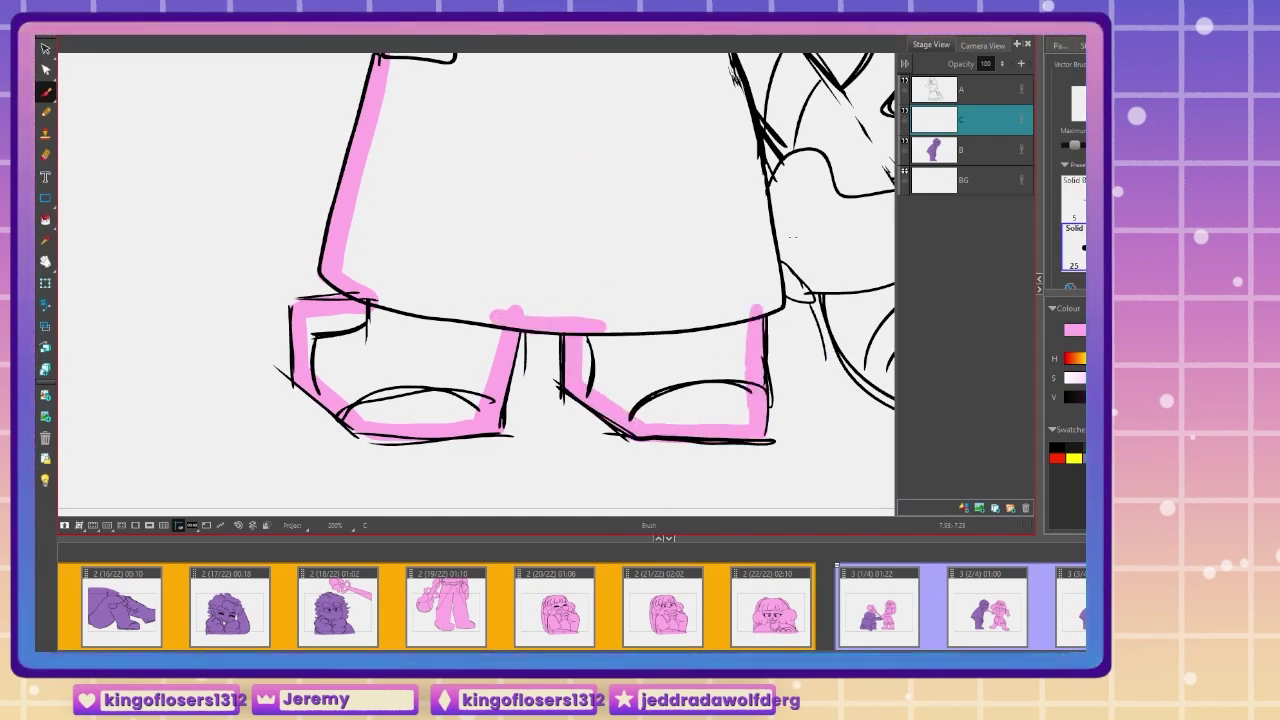
Step: Trace the back corner of the skirt hem and the outer edge of the round shape behind it in pink
mouse_move(772, 300)
mouse_down()
mouse_move(781, 286)
mouse_move(838, 284)
mouse_move(545, 314)
mouse_up()
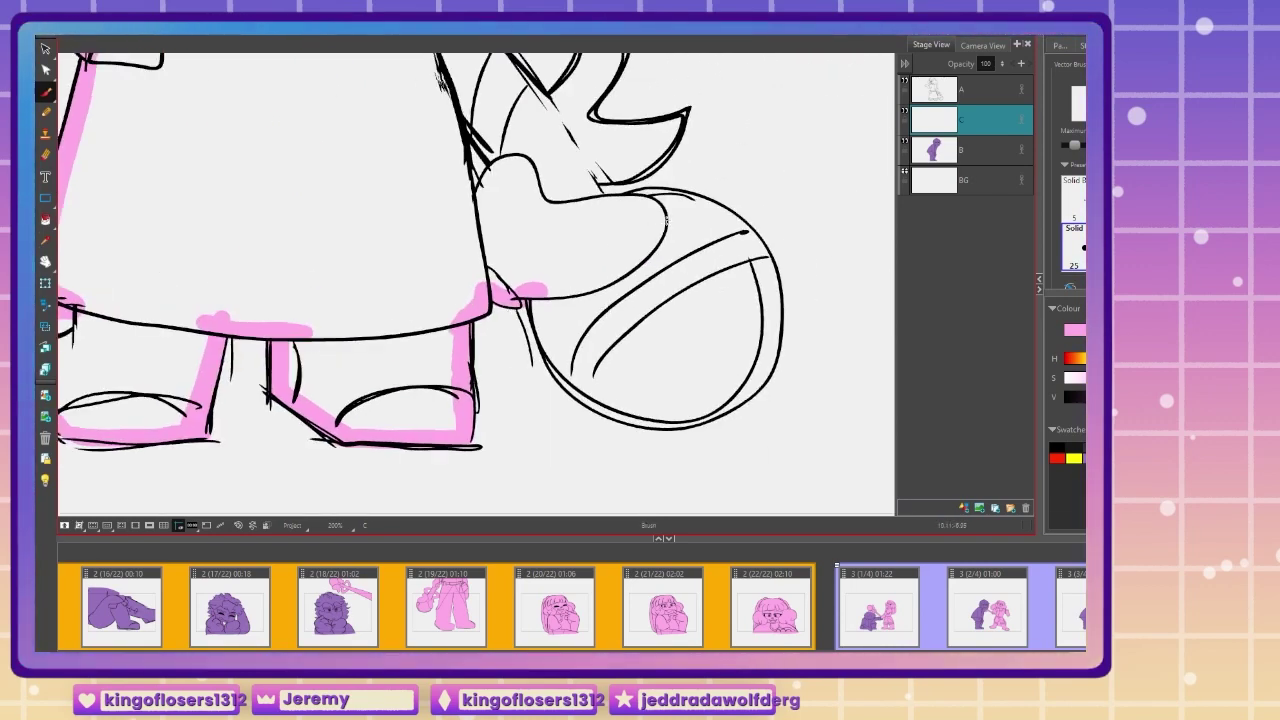
mouse_move(712, 209)
mouse_down()
mouse_move(772, 340)
mouse_move(764, 270)
mouse_move(746, 383)
mouse_up()
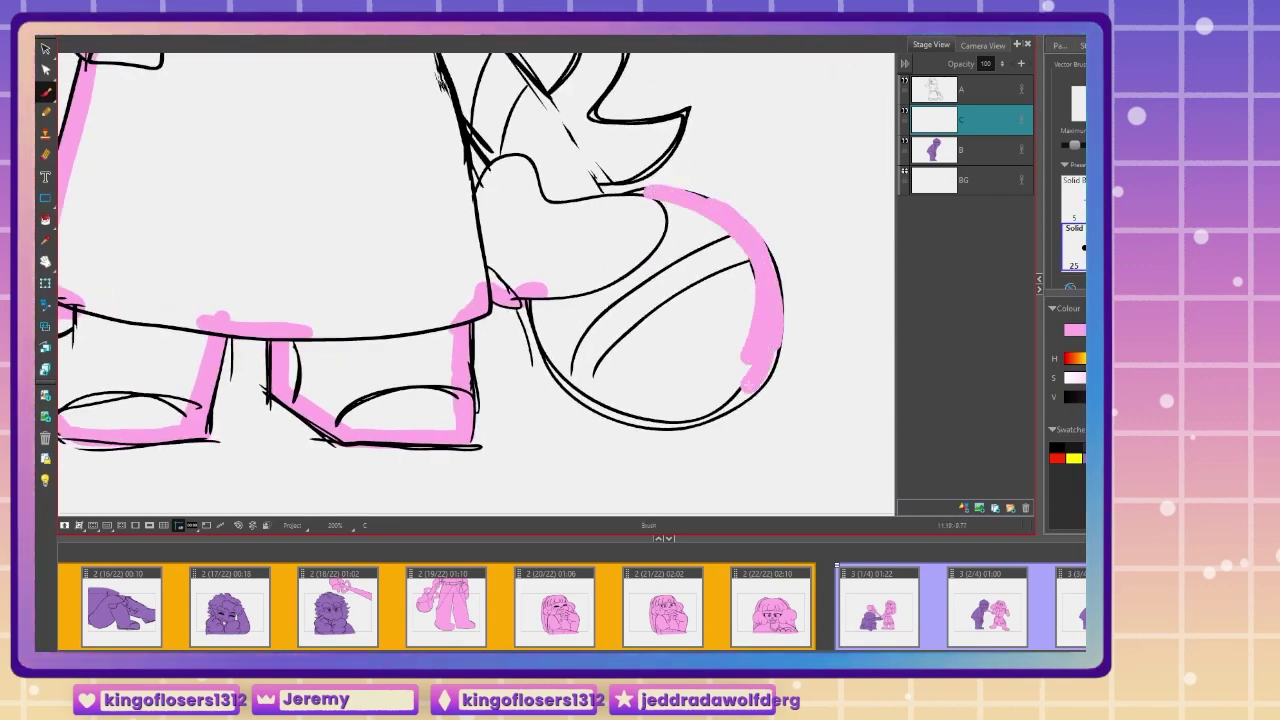
drag(564, 380, 532, 284)
Step: Trace the curling, pointed shape behind the skirt and its upper strap in pink
mouse_move(615, 190)
mouse_down()
mouse_move(710, 407)
mouse_move(677, 391)
mouse_move(700, 398)
mouse_move(780, 332)
mouse_move(688, 339)
mouse_up()
mouse_move(616, 206)
mouse_down()
mouse_move(582, 221)
mouse_move(577, 246)
mouse_move(654, 342)
mouse_up()
mouse_move(590, 240)
mouse_down()
mouse_move(670, 236)
mouse_move(655, 315)
mouse_up()
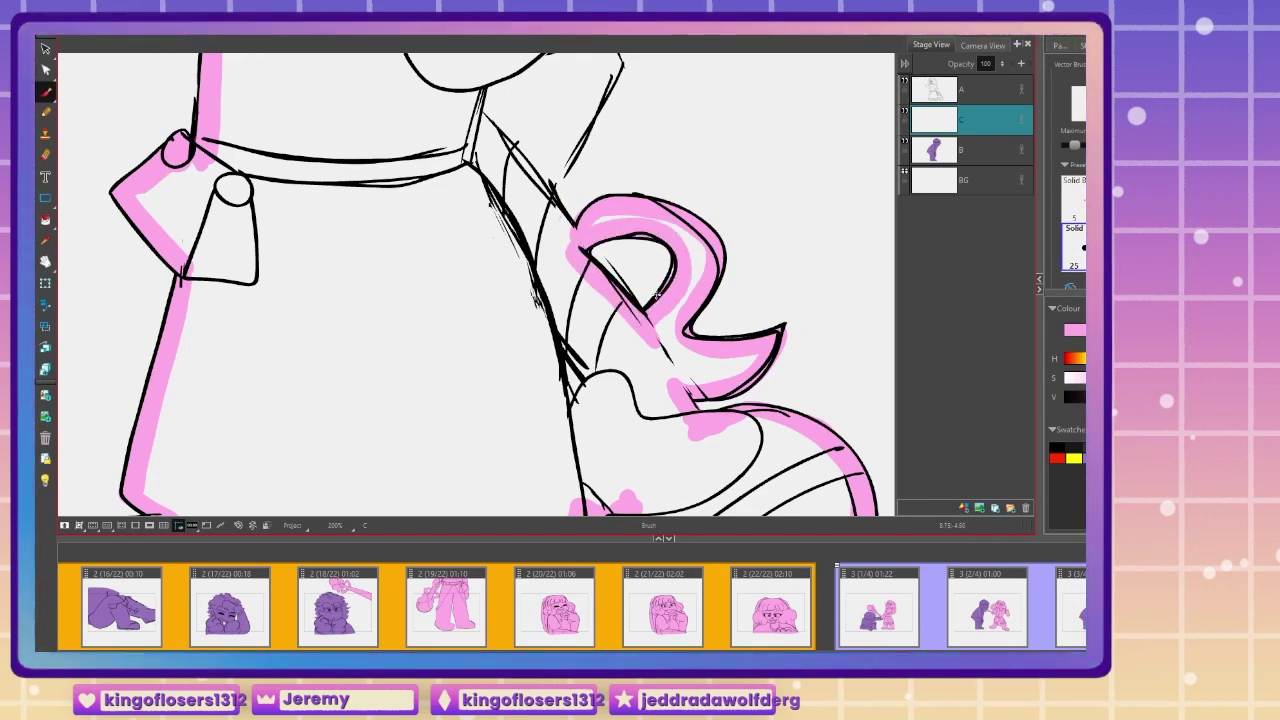
drag(575, 228, 511, 152)
Step: Trace the skirt's back edge and the bent elbow behind the torso in pink
mouse_move(480, 155)
mouse_down()
mouse_move(703, 395)
mouse_move(598, 90)
mouse_up()
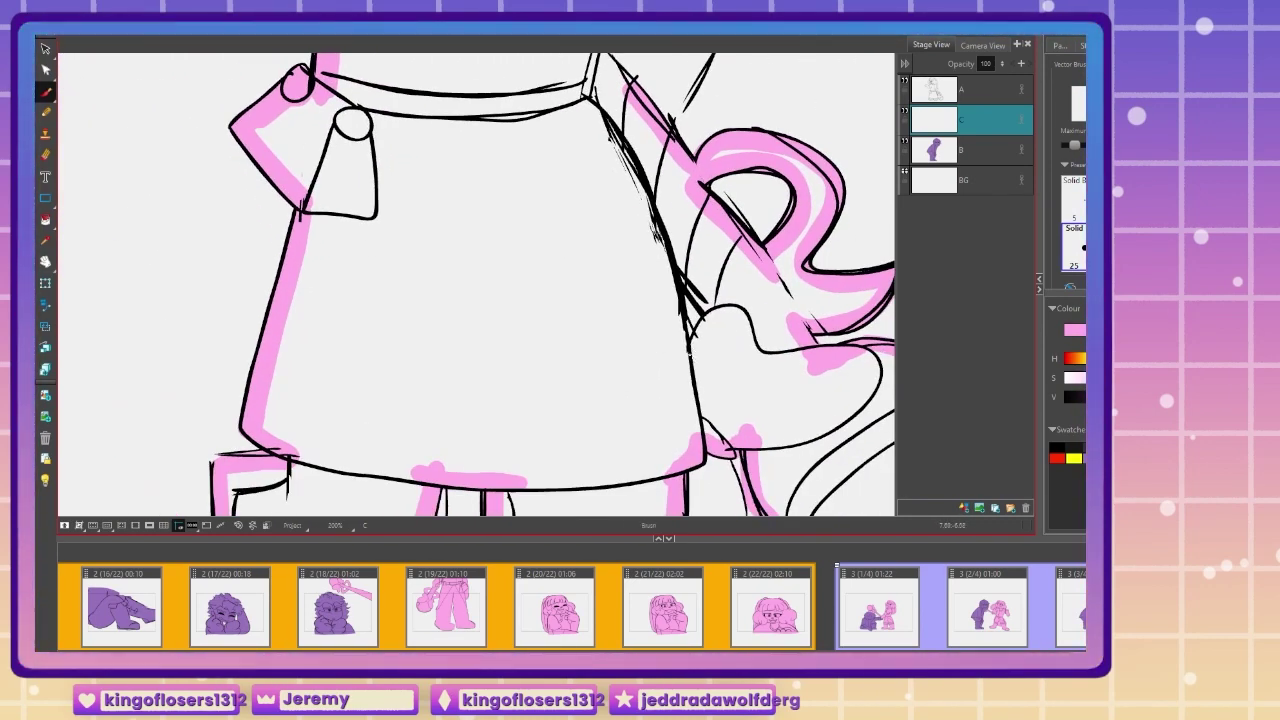
scroll(720, 370, up, 3)
scroll(730, 380, left, 2)
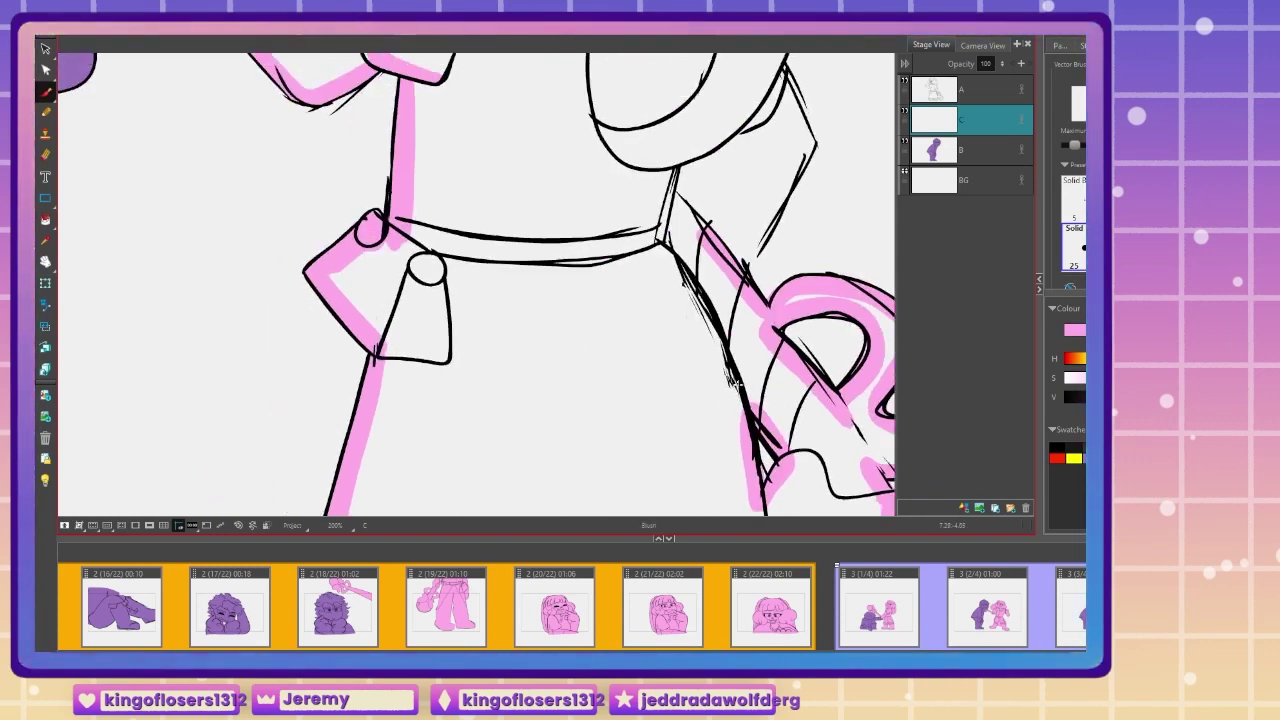
drag(735, 383, 760, 513)
mouse_move(760, 408)
mouse_down()
mouse_move(830, 276)
mouse_move(786, 182)
mouse_up()
Step: Trace the long hanging lock and the back and top edges of the hair in pink, closing the outline
drag(688, 140, 689, 384)
mouse_move(807, 437)
mouse_down()
mouse_move(811, 350)
mouse_move(764, 178)
mouse_up()
mouse_move(735, 190)
mouse_down()
mouse_move(750, 358)
mouse_move(629, 104)
mouse_up()
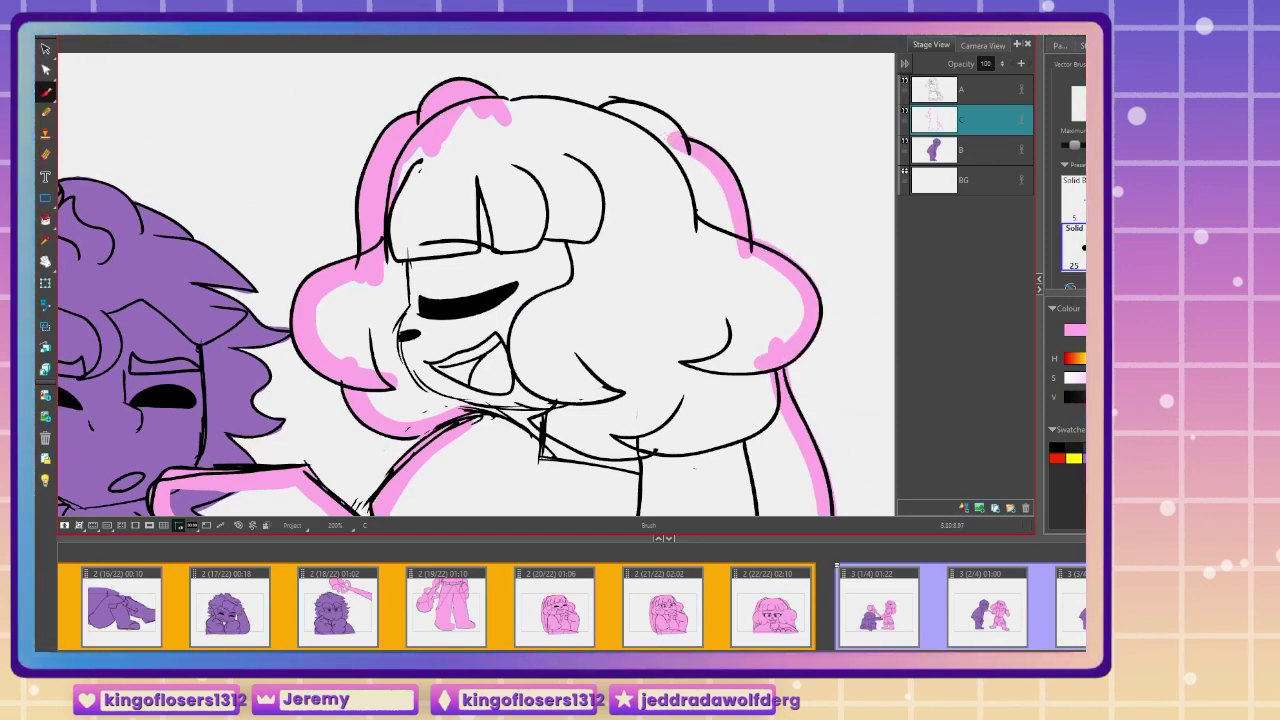
Step: Fill the traced figure with pink and merge layer C into line-art layer A
key(alt+i)
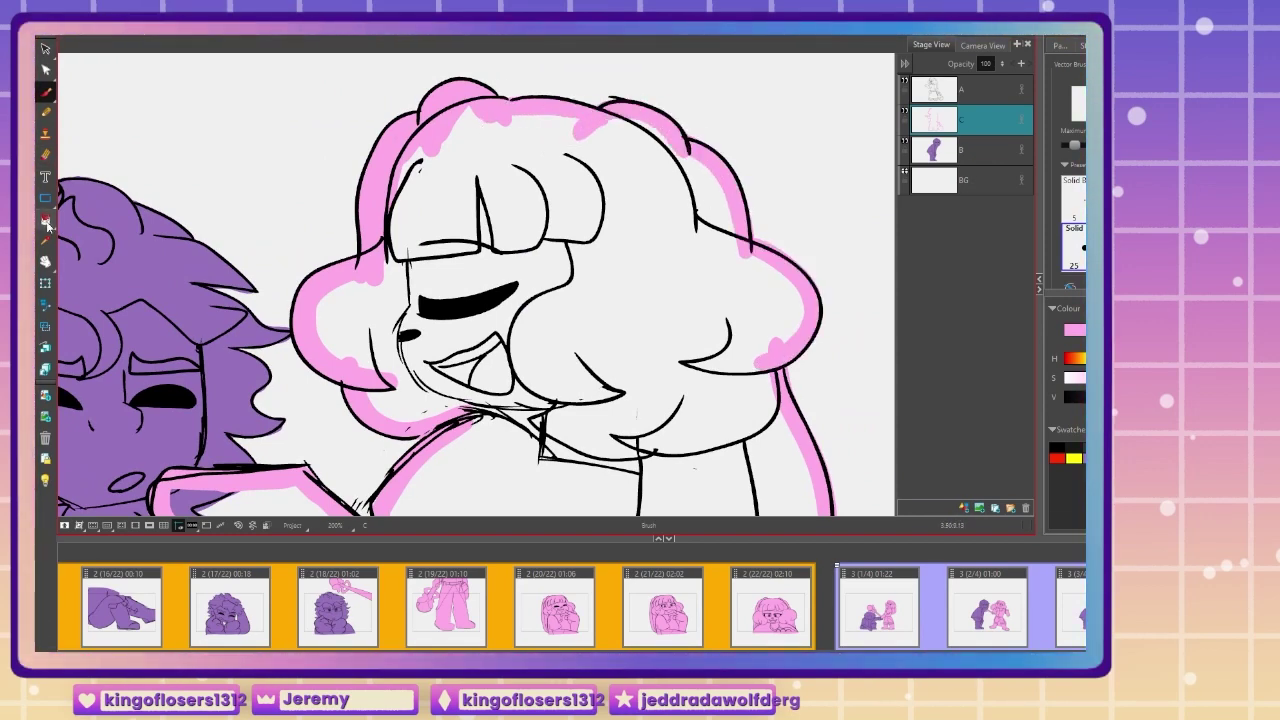
click(643, 330)
key(1)
key(1)
key(1)
key(1)
key(1)
drag(236, 512, 356, 424)
click(983, 99)
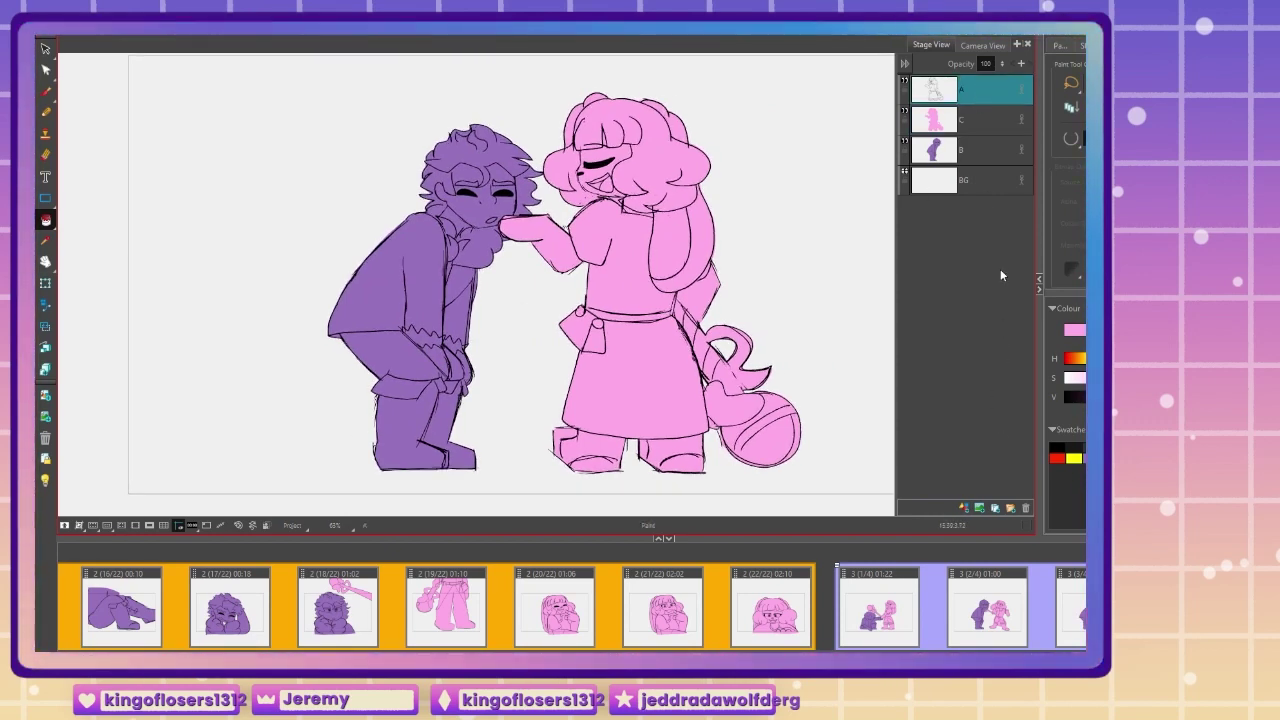
key(ctrl+e)
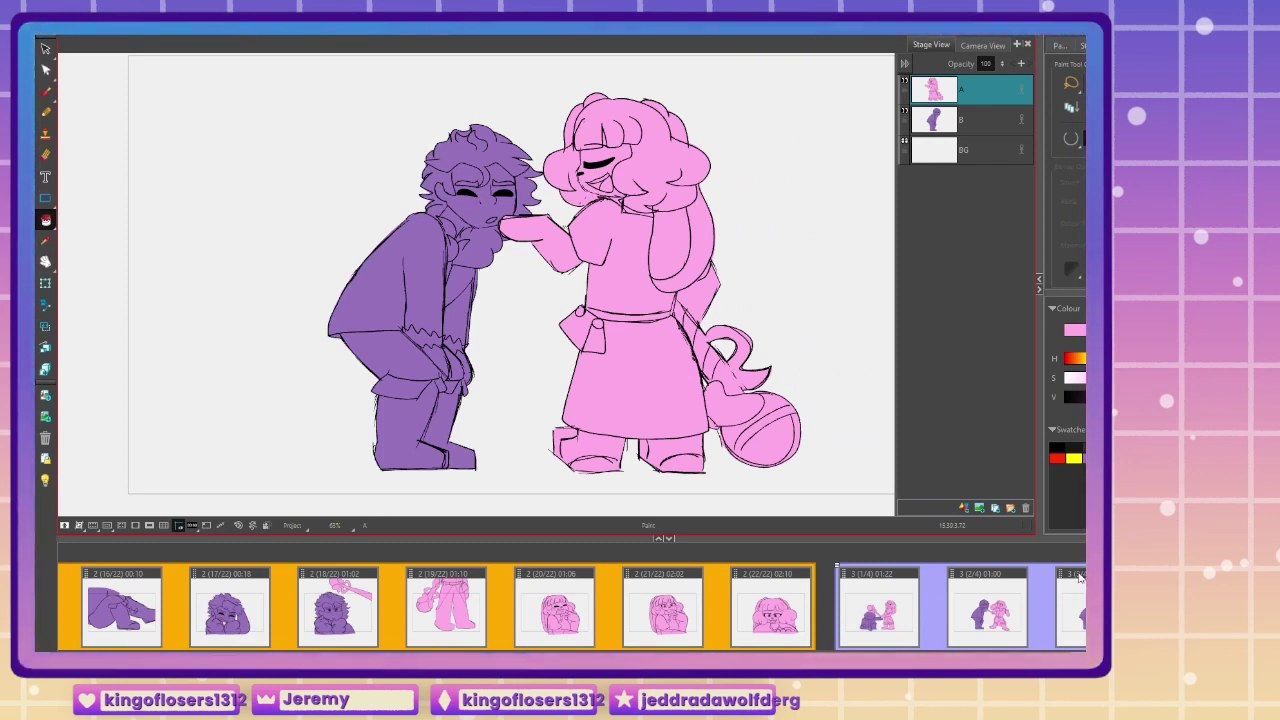
Step: Add a new empty panel after the finished one and set up the black size 5 solid brush for sketching
key(p)
click(1057, 447)
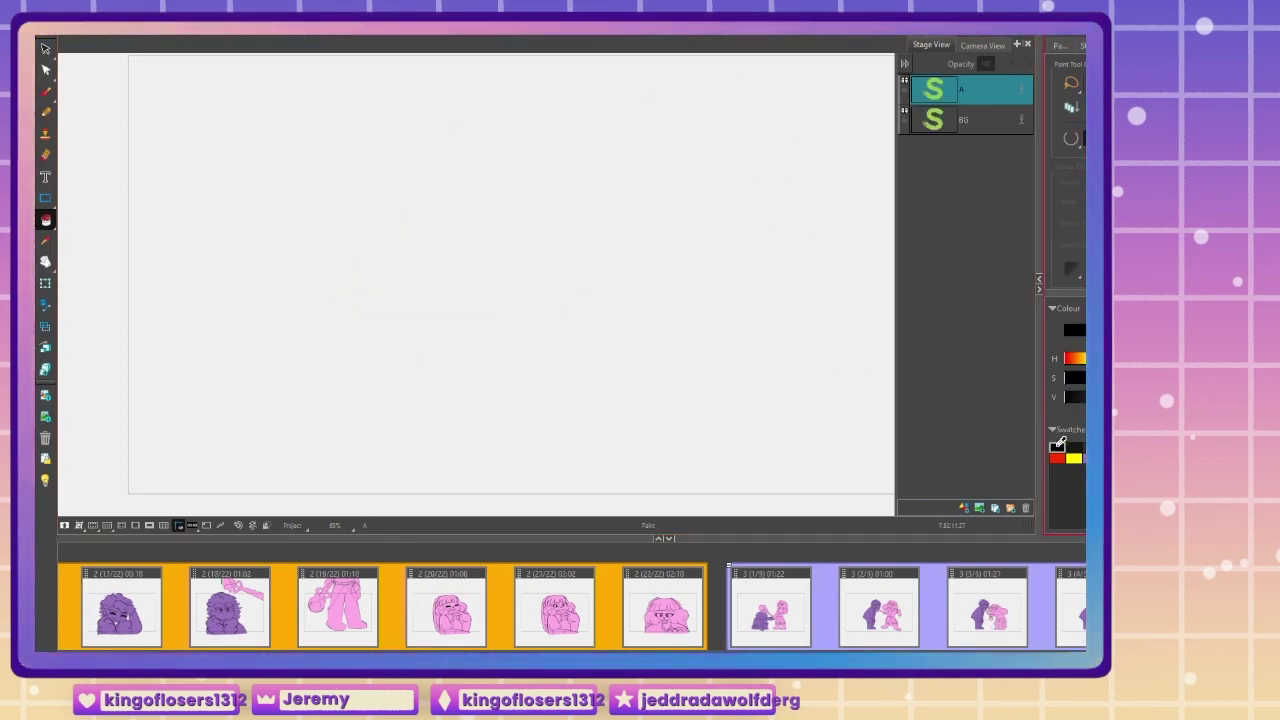
click(45, 92)
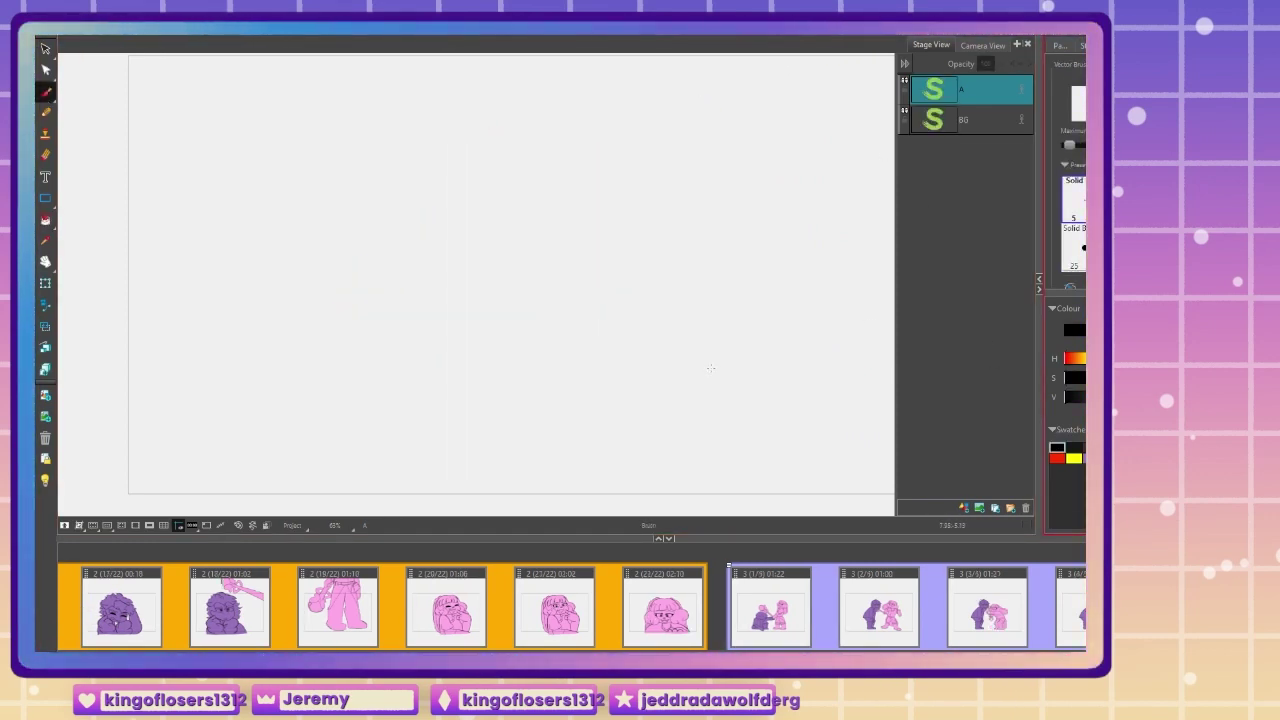
mouse_move(740, 322)
mouse_down()
mouse_move(567, 249)
mouse_move(302, 460)
mouse_up()
key(ctrl+z)
key(1)
drag(311, 331, 363, 364)
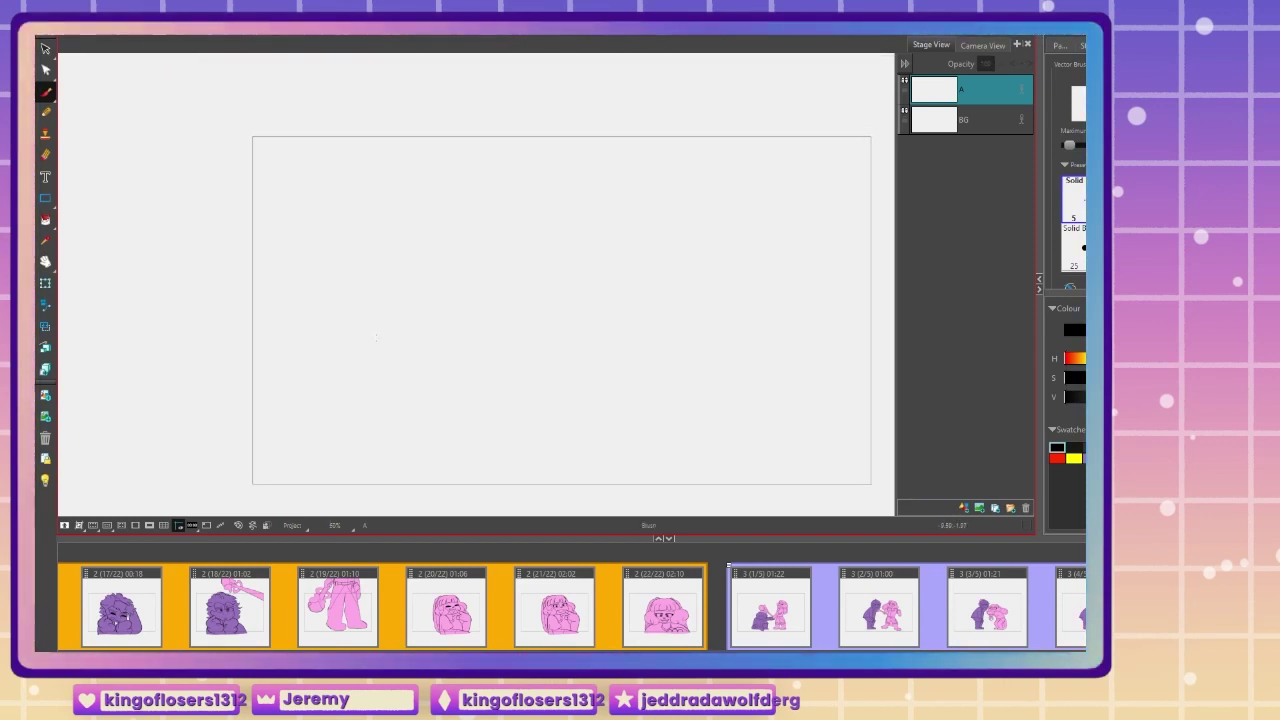
Step: Sketch the character's large rounded head in black, with the cheek bulging out at the lower front
mouse_move(679, 266)
mouse_down()
mouse_move(672, 210)
mouse_move(653, 184)
mouse_move(546, 155)
mouse_up()
drag(681, 289, 703, 352)
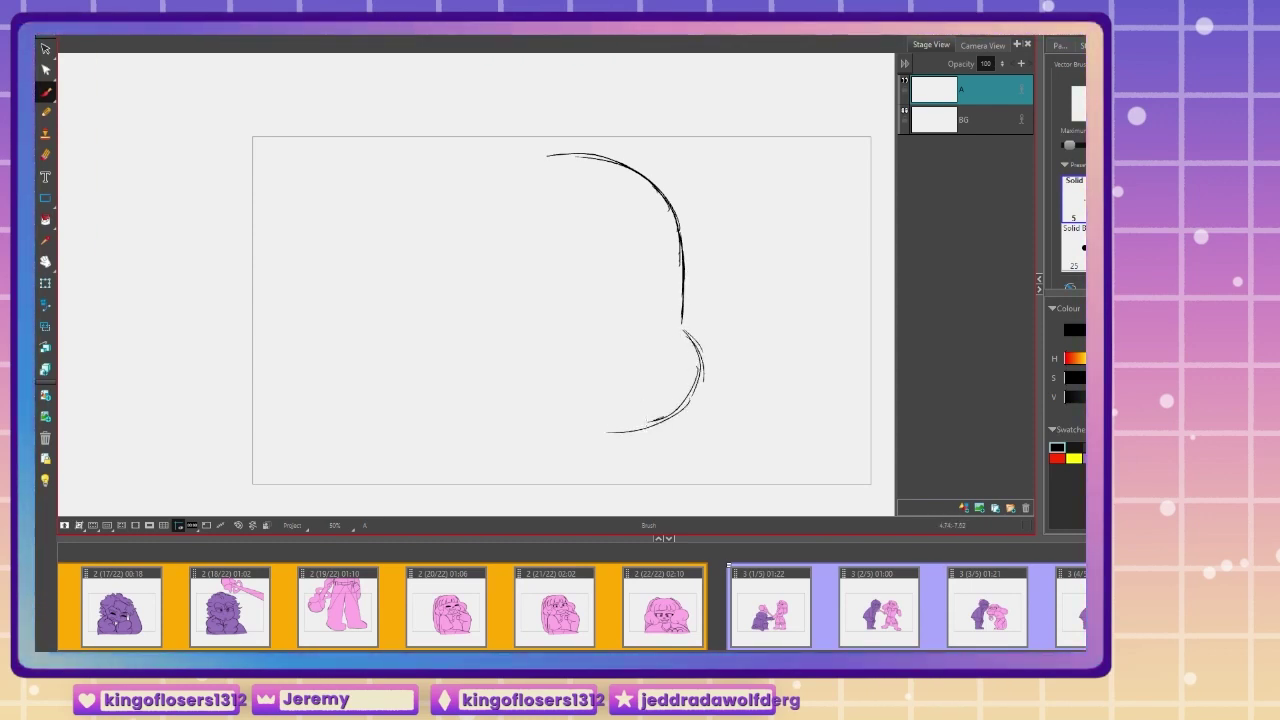
drag(688, 404, 466, 397)
drag(628, 172, 505, 152)
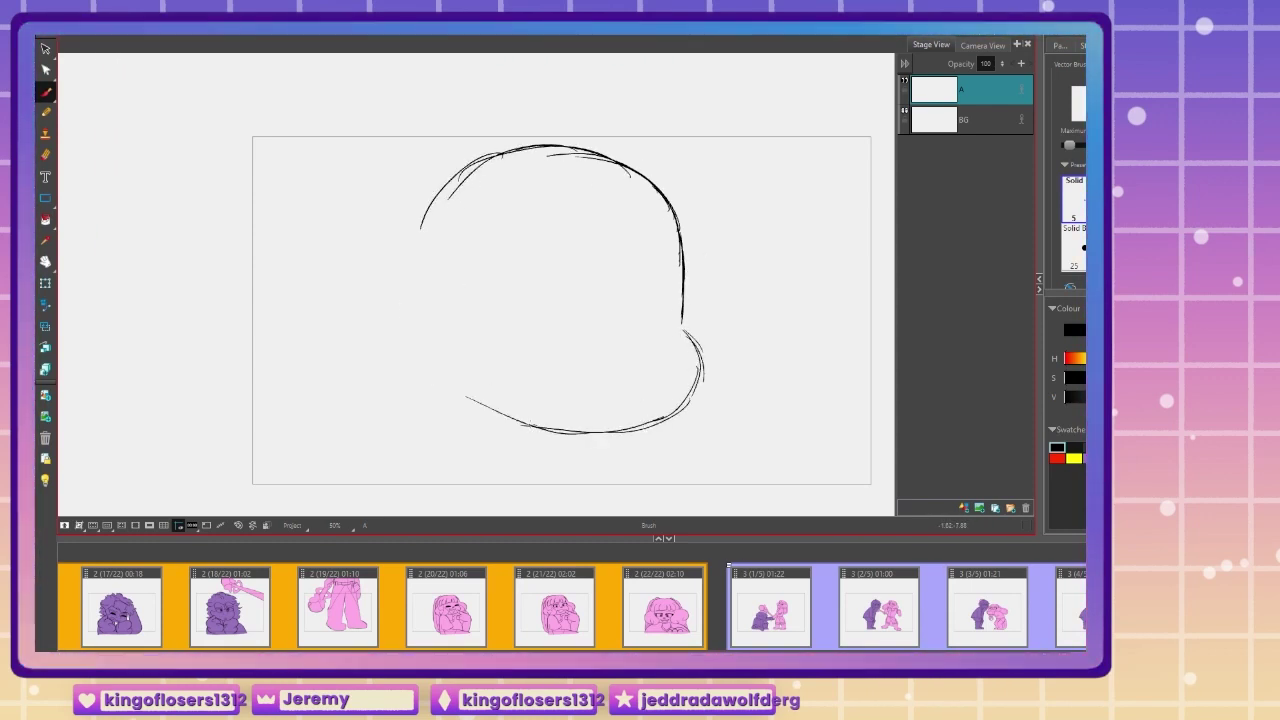
mouse_move(512, 415)
mouse_down()
mouse_move(434, 346)
mouse_move(422, 314)
mouse_up()
drag(432, 209, 426, 318)
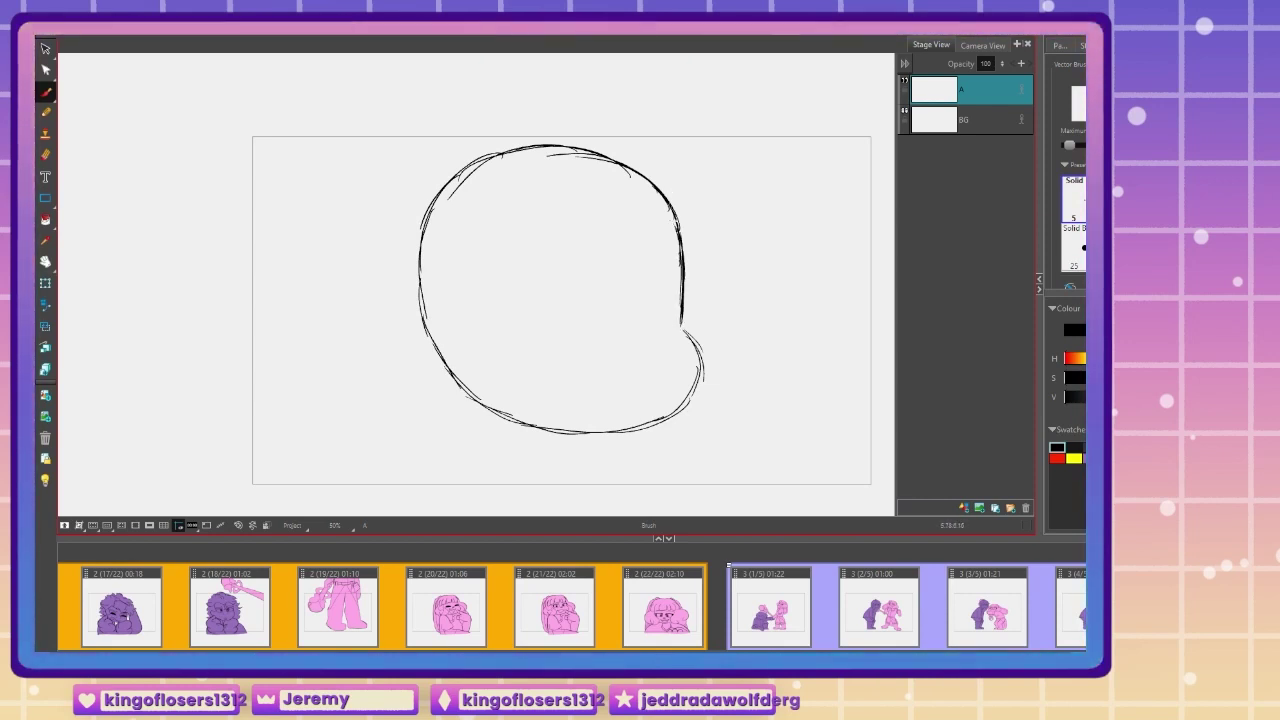
mouse_move(680, 344)
mouse_down()
mouse_move(694, 388)
mouse_move(673, 420)
mouse_move(696, 341)
mouse_move(702, 380)
mouse_up()
key(e)
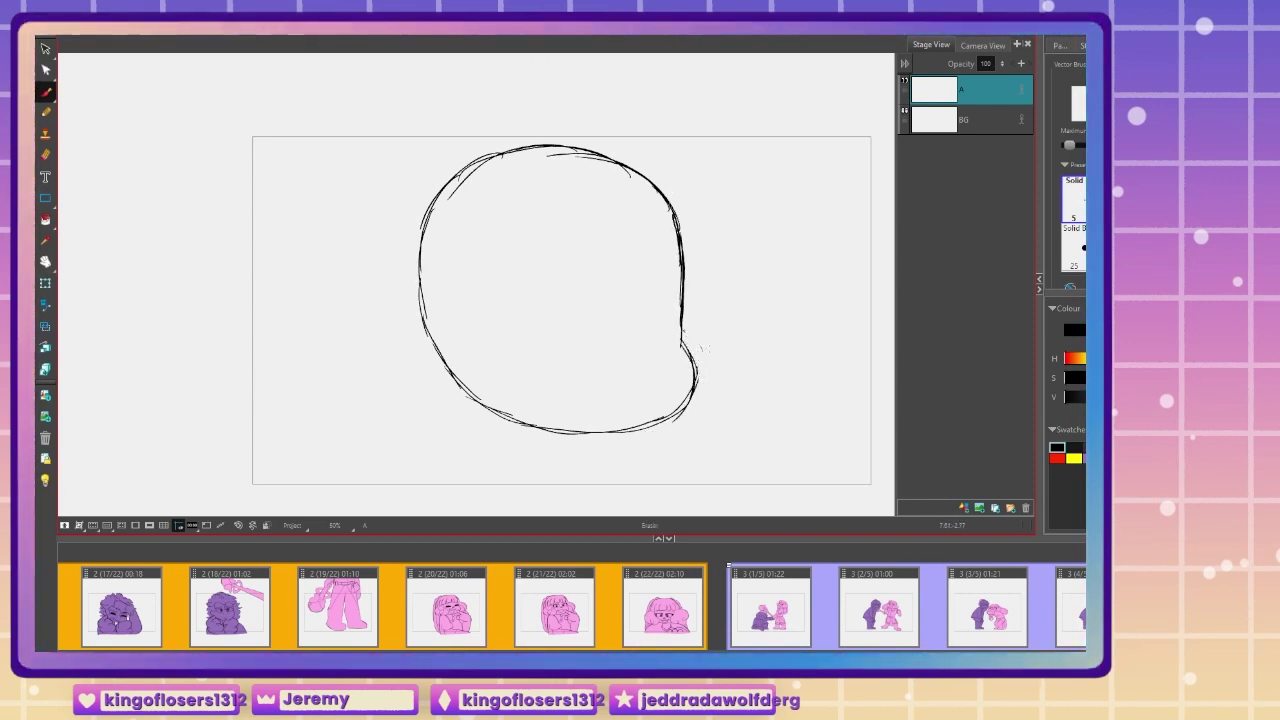
Step: Draw a curved vertical centre guide and a horizontal eye-line guide across the head
drag(592, 157, 588, 405)
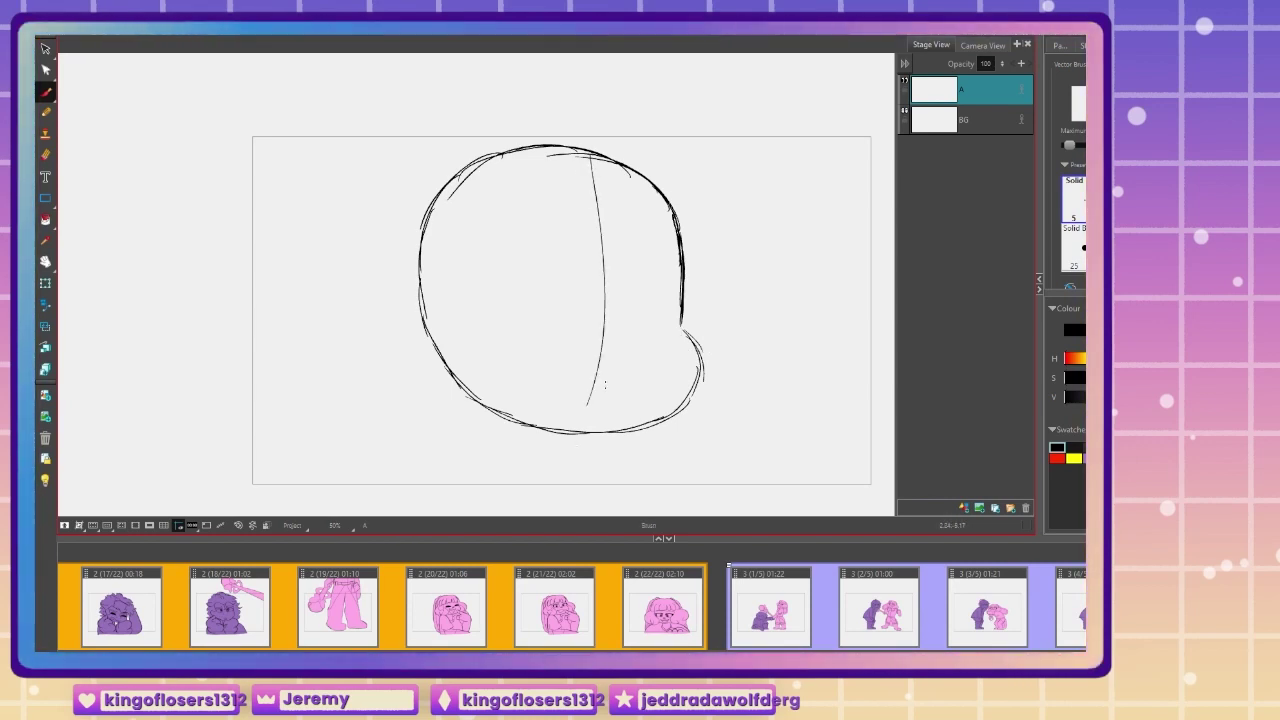
drag(695, 345, 462, 285)
drag(689, 331, 416, 296)
Step: Sketch the neck, the collar folds and both sloping shoulders below the head
drag(461, 388, 456, 433)
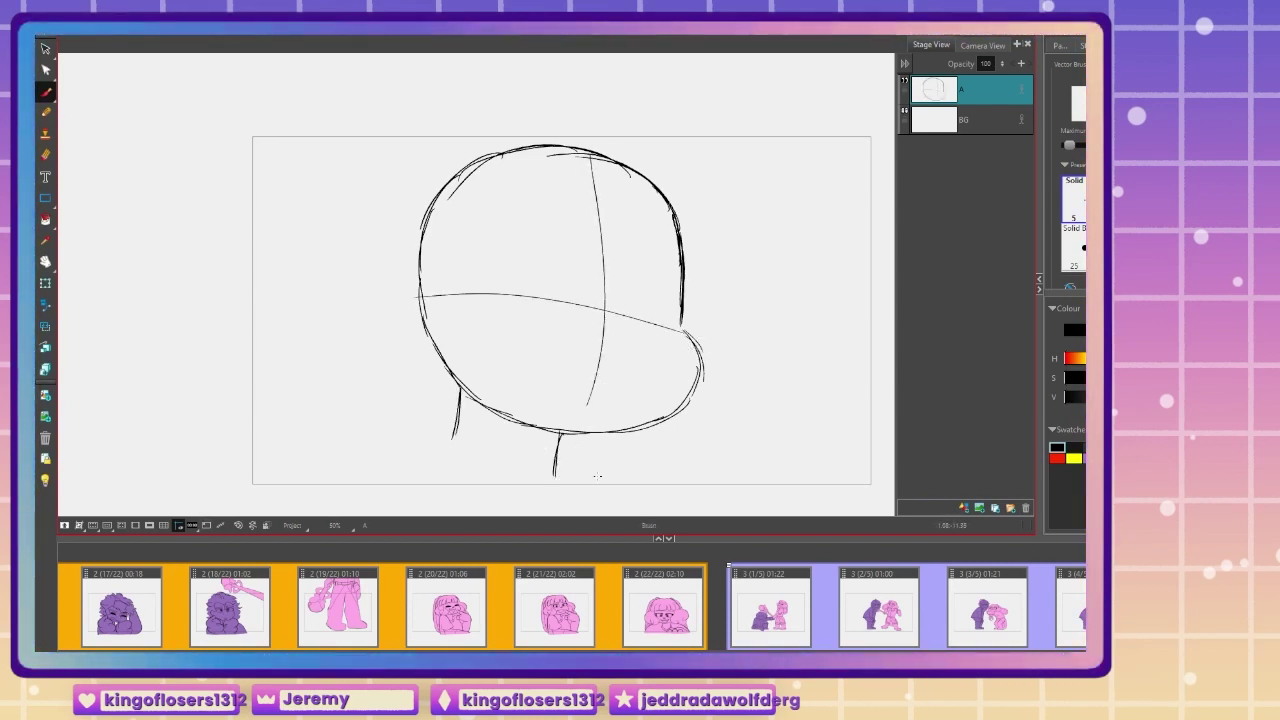
drag(478, 445, 620, 497)
drag(461, 472, 487, 501)
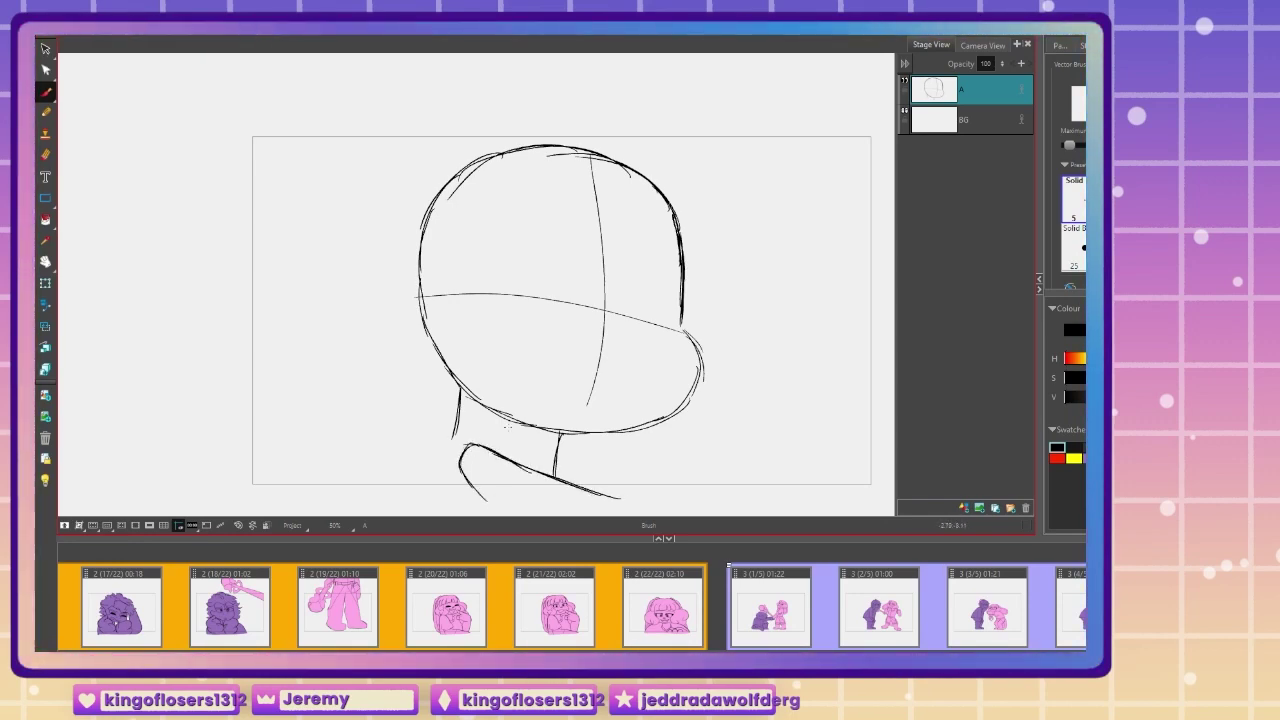
drag(557, 462, 642, 444)
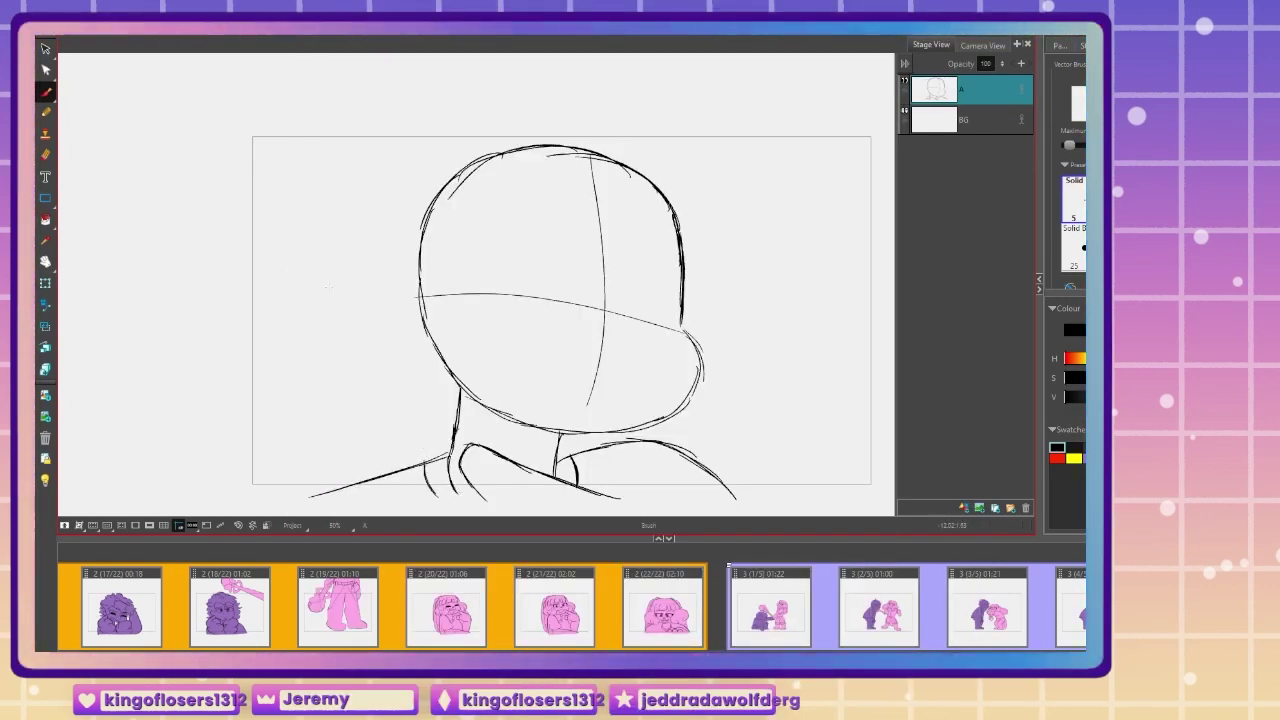
drag(488, 448, 484, 497)
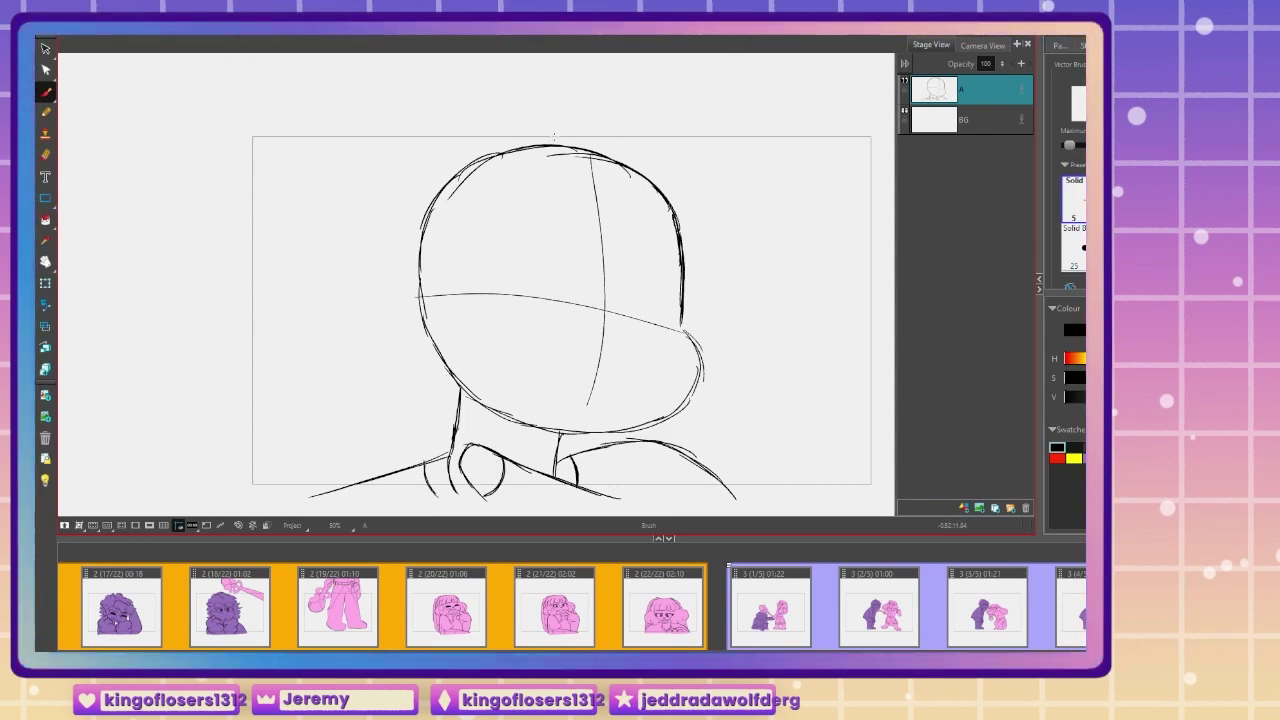
Step: Sketch the fringe locks across the forehead and the wavy lock that curls over the near cheek
mouse_move(559, 173)
mouse_down()
mouse_move(543, 236)
mouse_move(640, 256)
mouse_up()
key(ctrl+z)
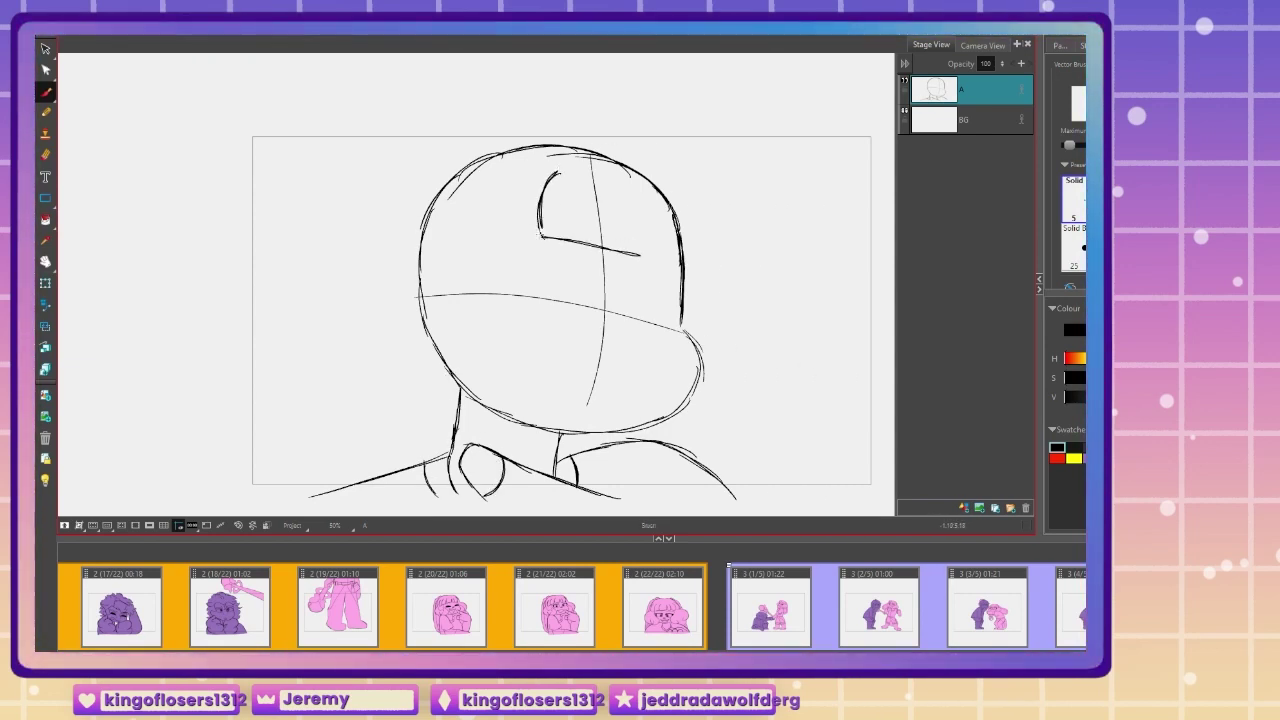
drag(620, 192, 619, 248)
key(ctrl+z)
key(ctrl+z)
drag(542, 237, 617, 249)
drag(613, 191, 615, 250)
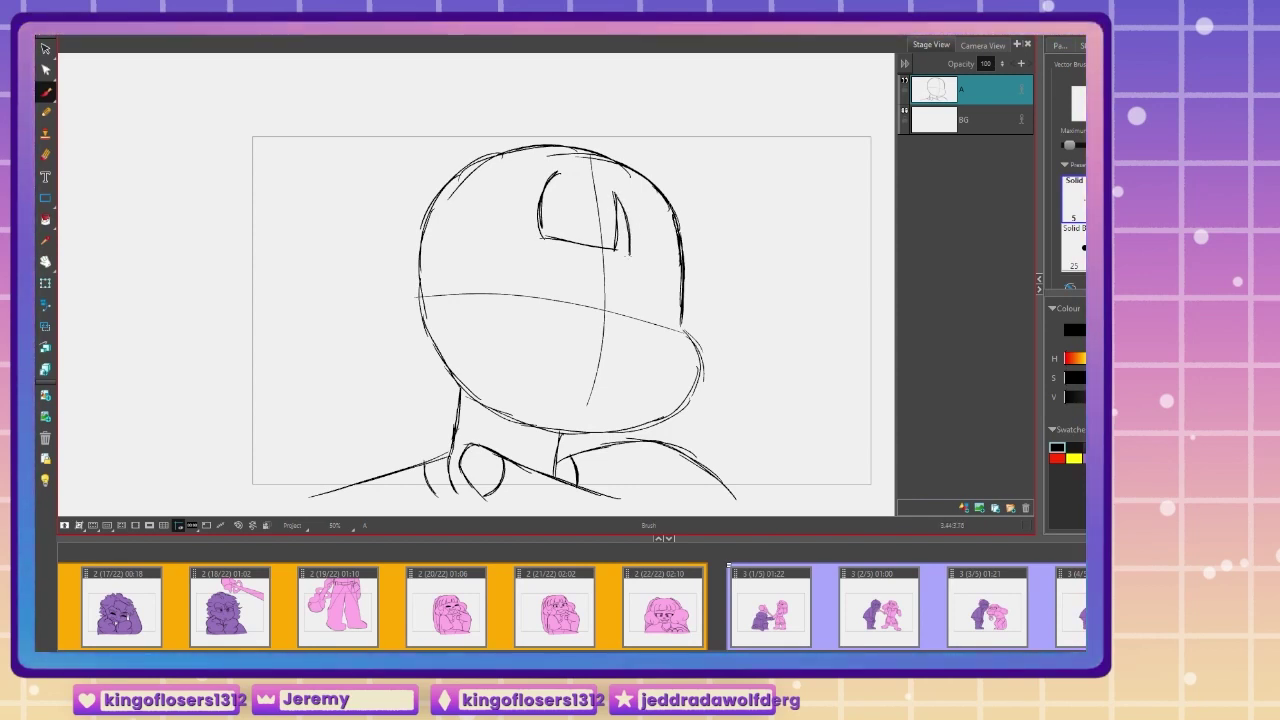
drag(629, 195, 651, 261)
mouse_move(508, 167)
mouse_down()
mouse_move(469, 296)
mouse_move(530, 372)
mouse_up()
drag(442, 345, 432, 398)
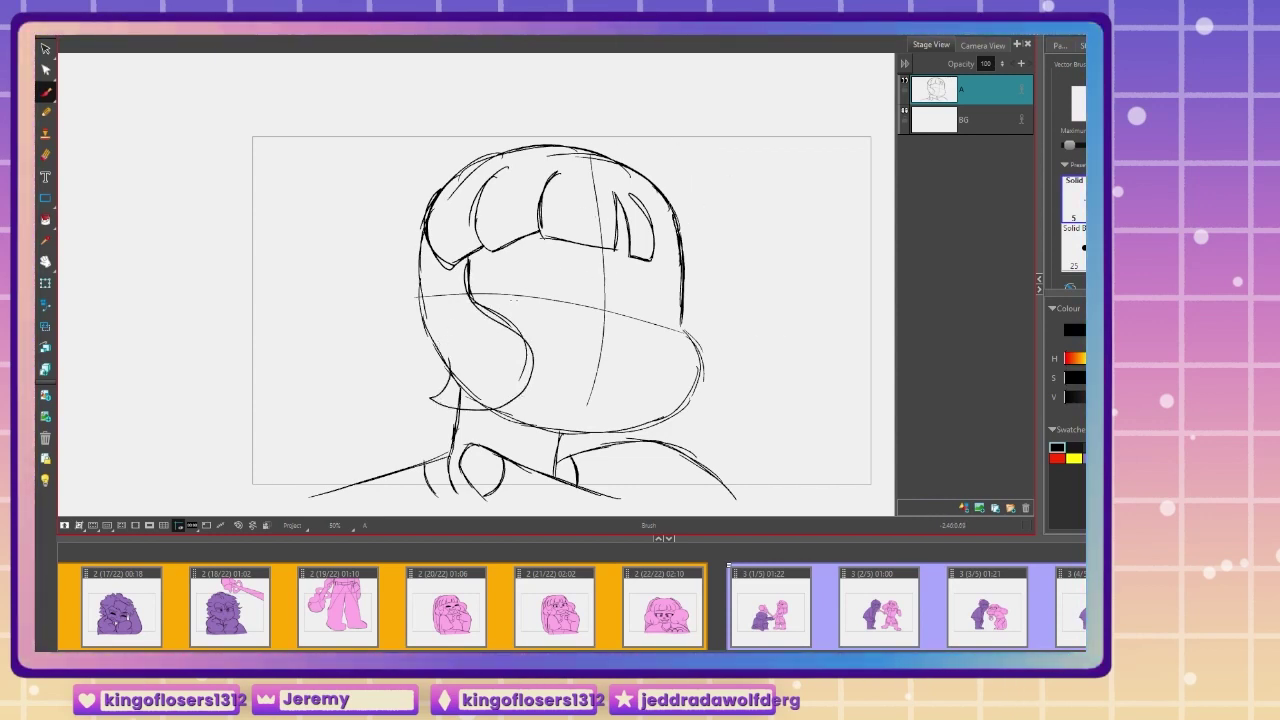
Step: Sketch the crown of the hair and the big rounded curls on both sides of the face
mouse_move(693, 272)
mouse_down()
mouse_move(741, 370)
mouse_move(621, 424)
mouse_up()
mouse_move(668, 172)
mouse_down()
mouse_move(708, 264)
mouse_move(731, 270)
mouse_up()
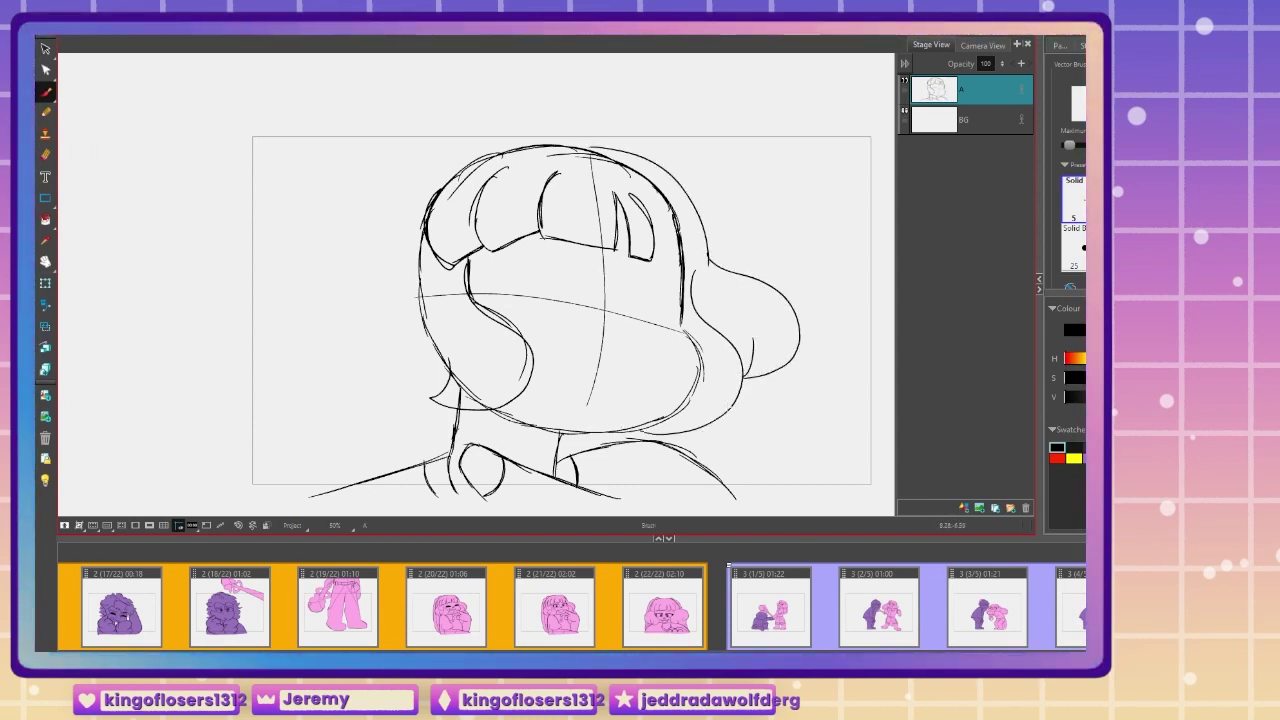
drag(745, 376, 715, 468)
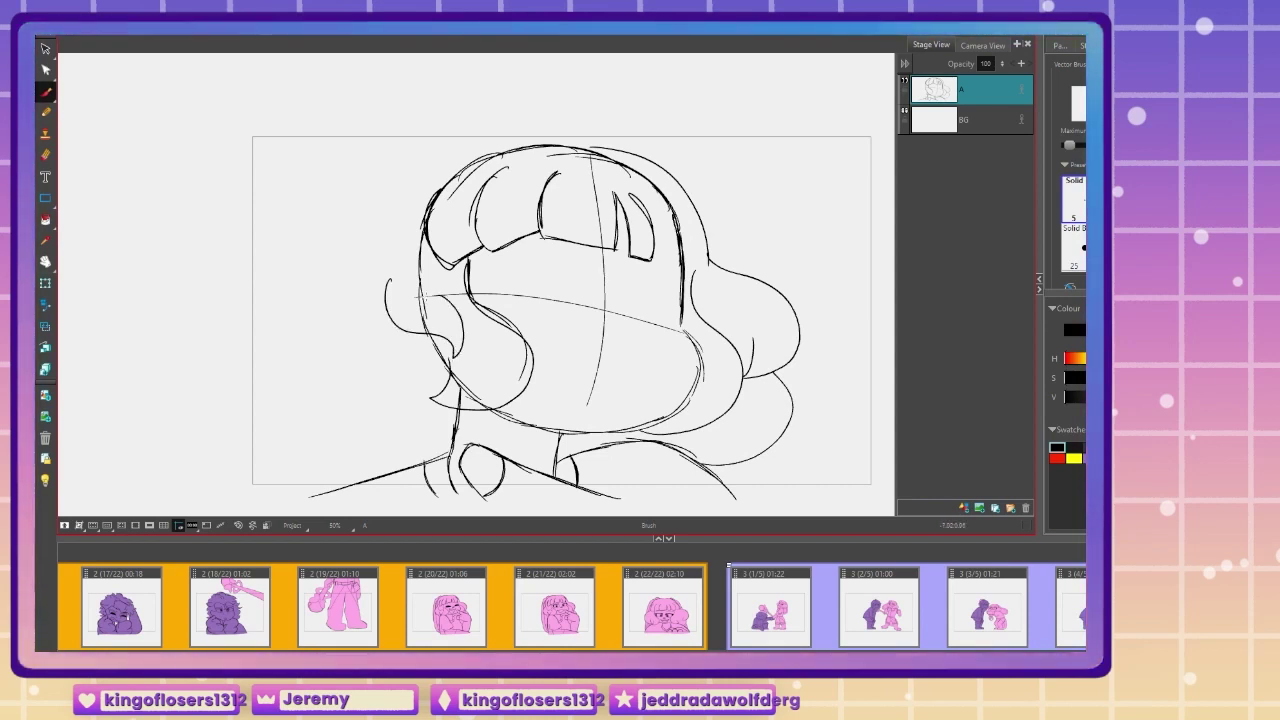
mouse_move(590, 147)
mouse_down()
mouse_move(407, 216)
mouse_move(393, 367)
mouse_up()
drag(393, 367, 370, 323)
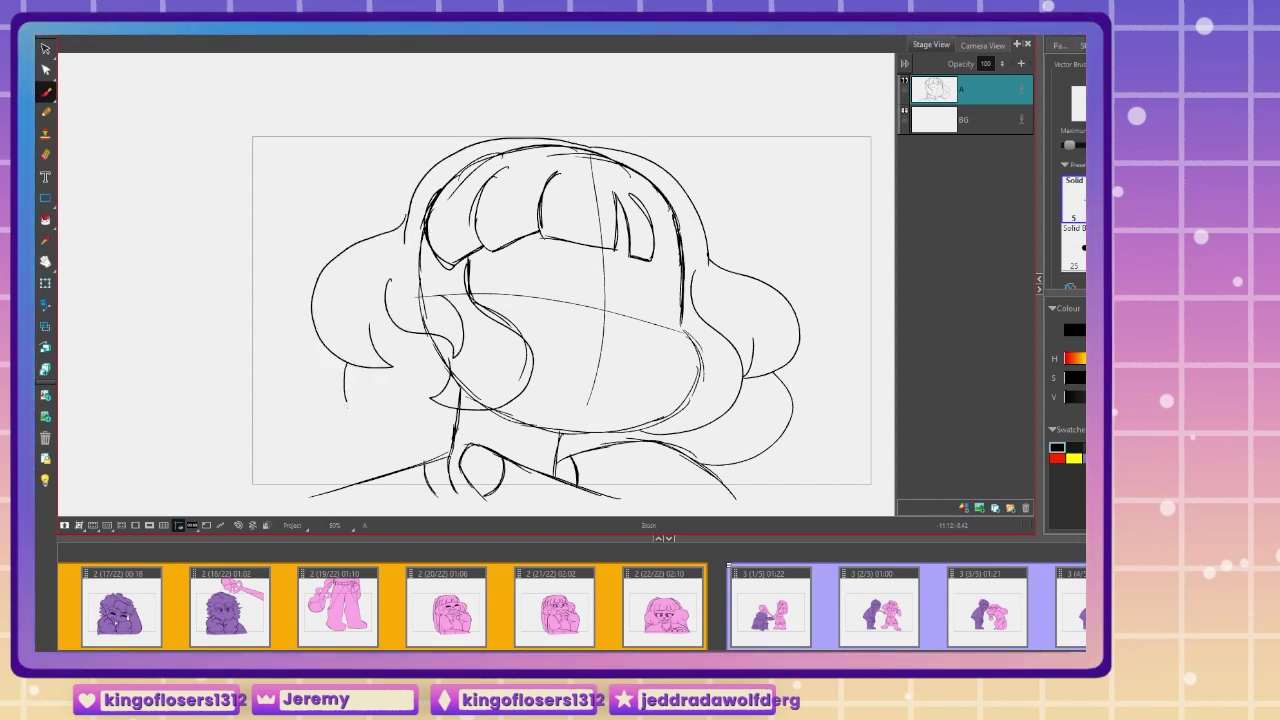
Step: Sketch the longer hair behind both sides of the head and the last fringe lock, and switch to the Cutter tool
drag(620, 146, 665, 172)
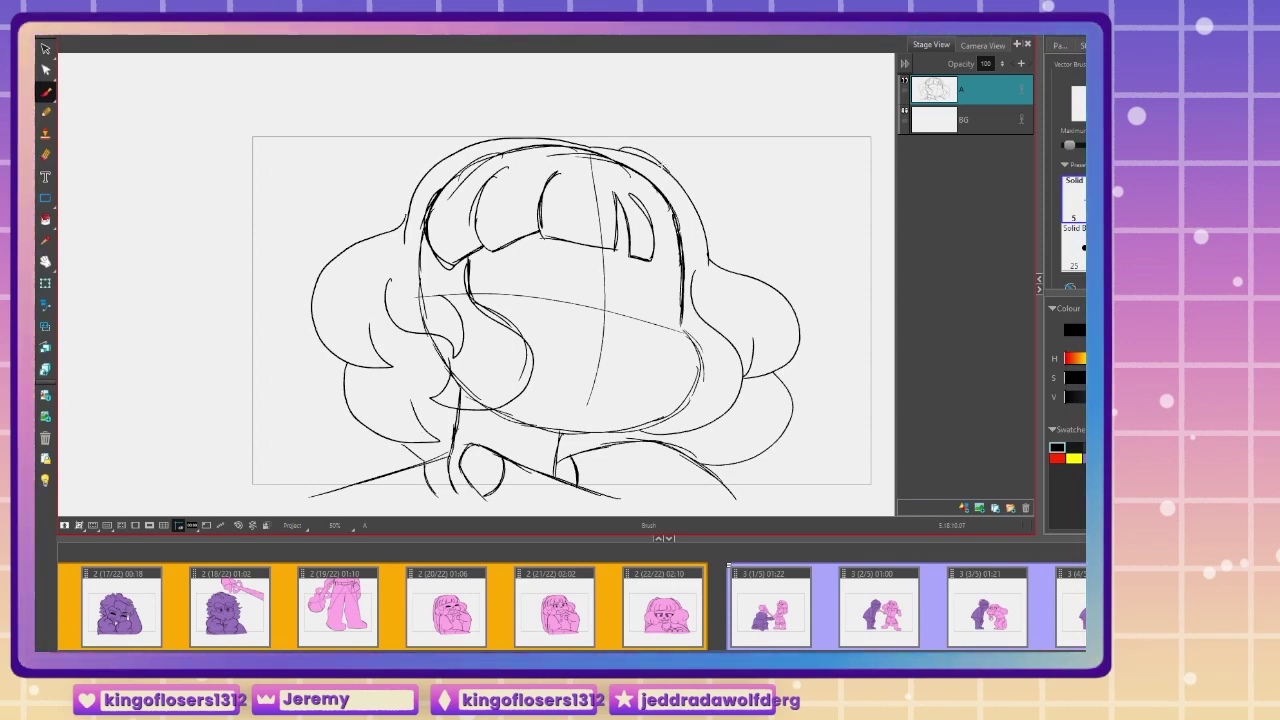
drag(664, 170, 750, 266)
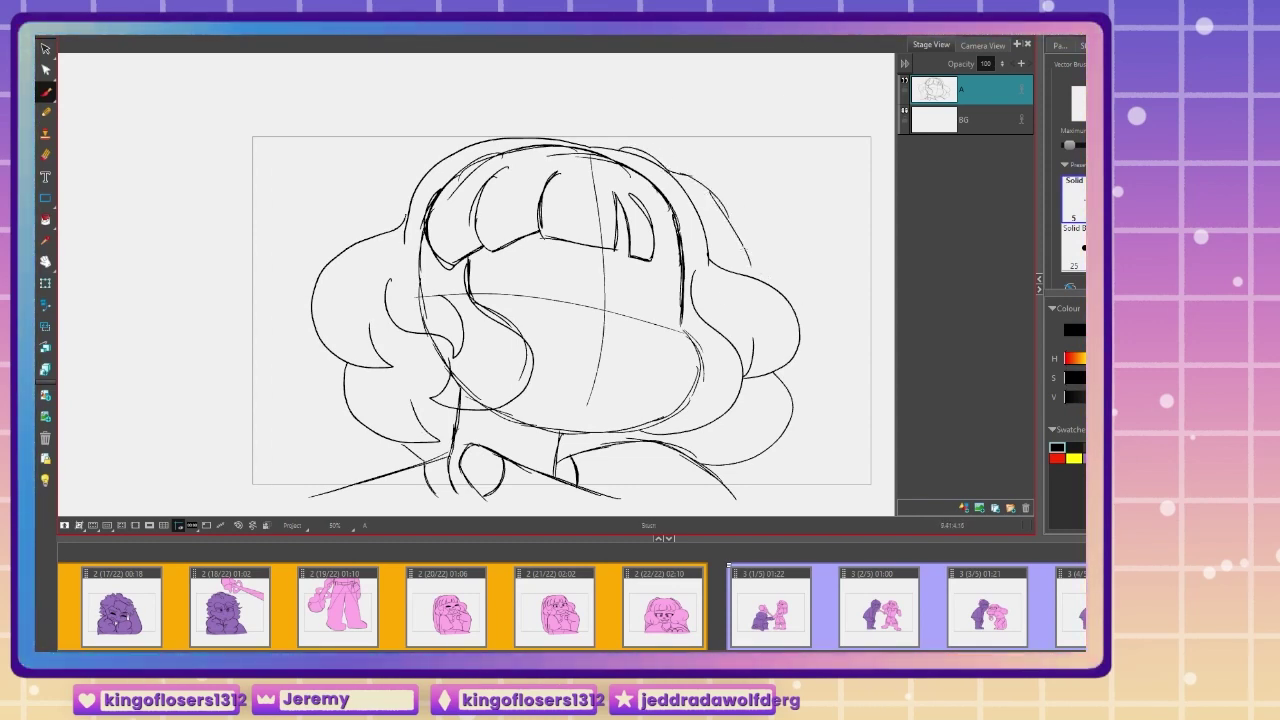
drag(698, 207, 729, 274)
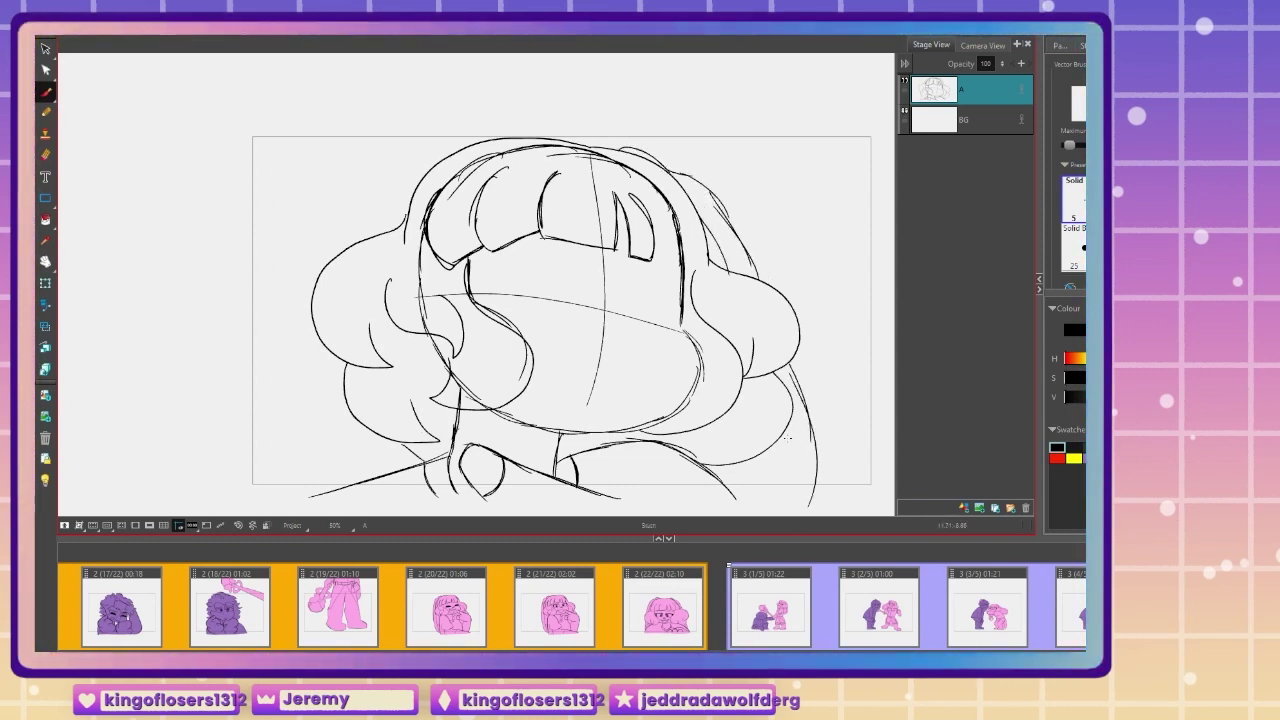
drag(782, 441, 783, 514)
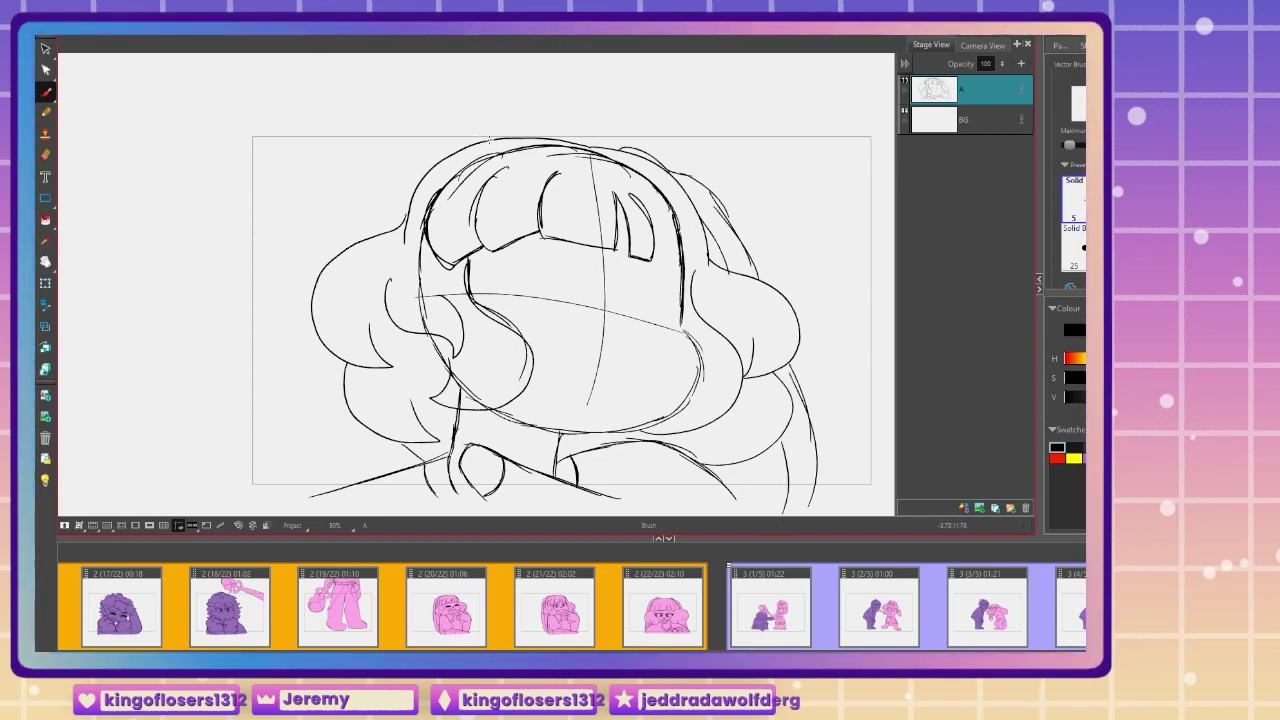
drag(498, 140, 448, 133)
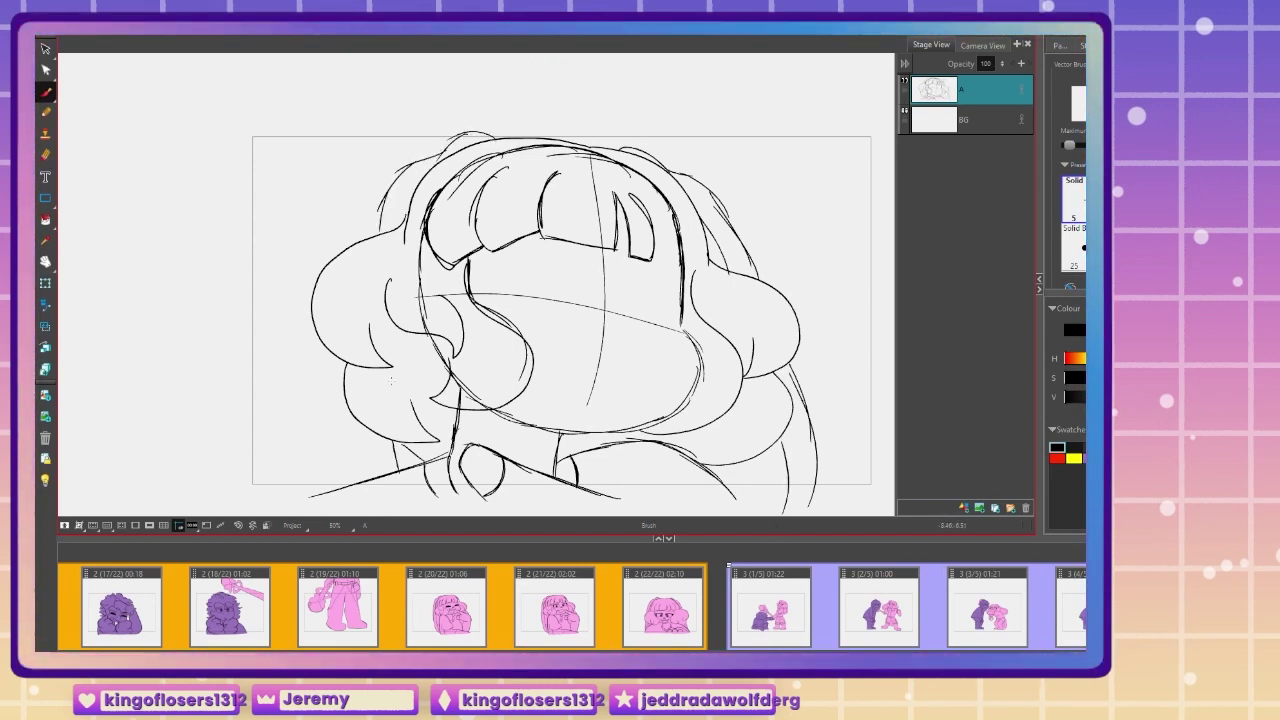
drag(382, 209, 379, 241)
mouse_move(666, 198)
mouse_down()
mouse_move(698, 280)
mouse_move(655, 281)
mouse_up()
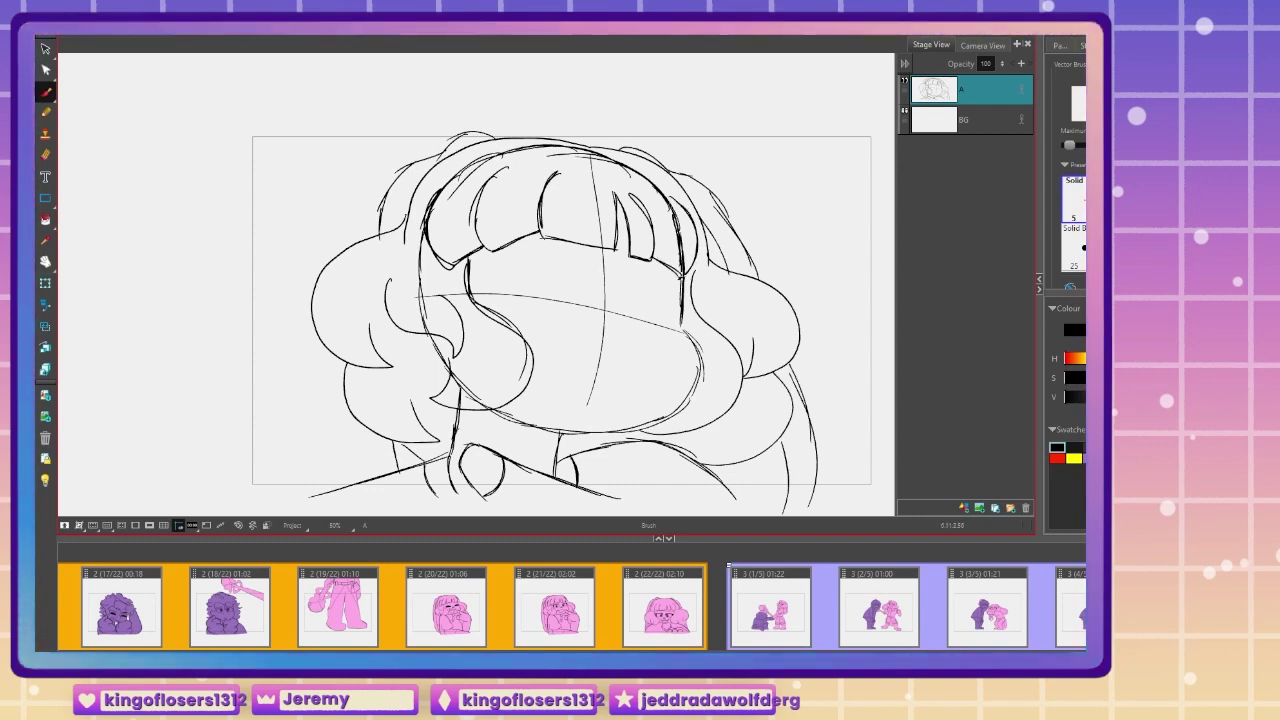
click(45, 49)
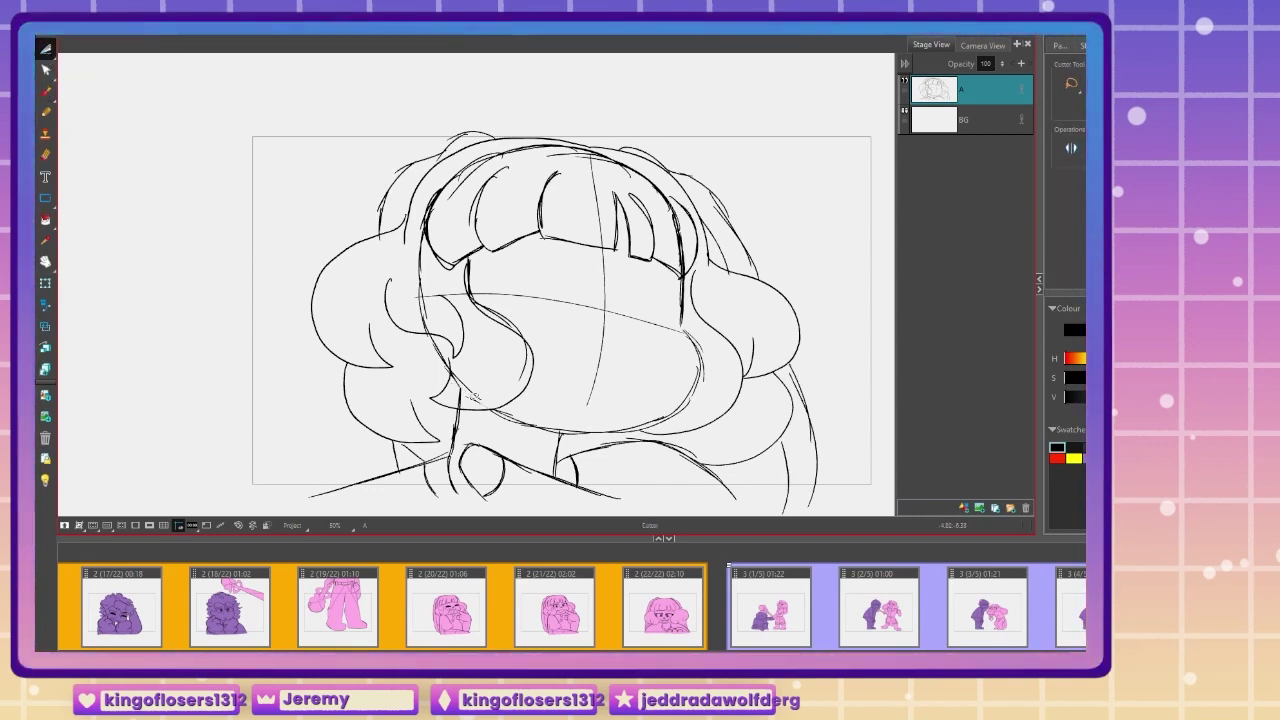
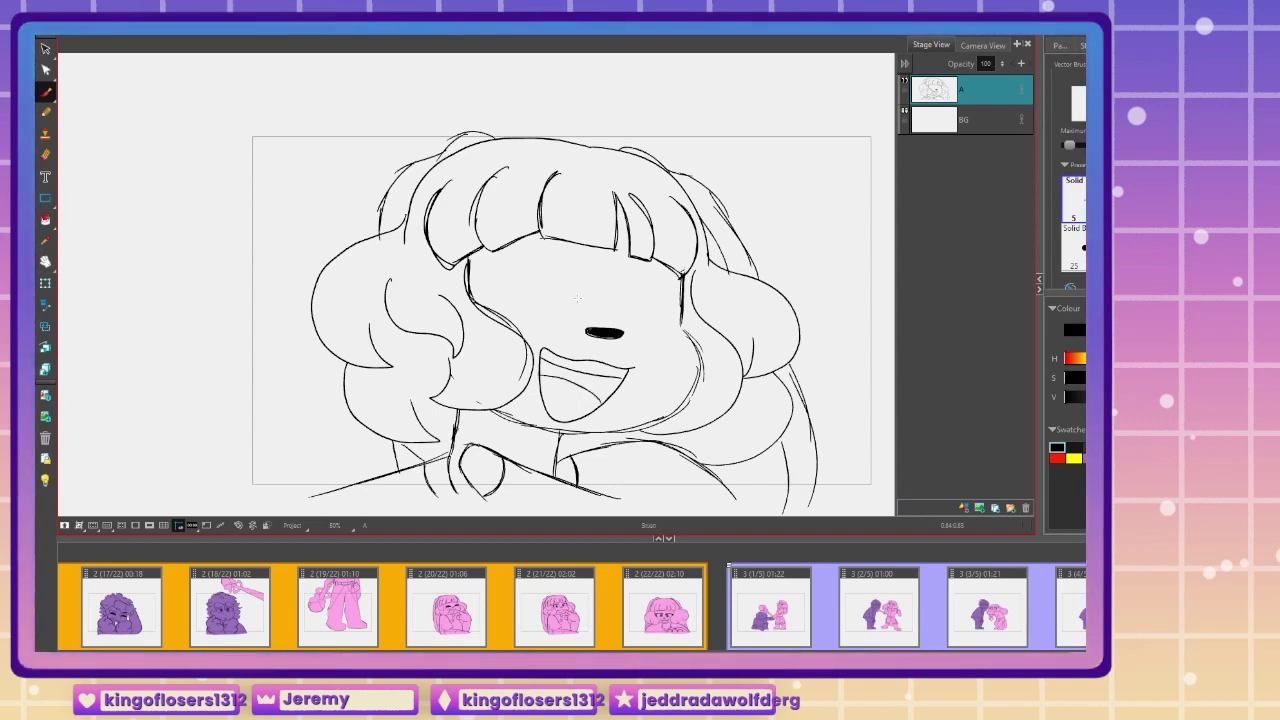
Step: Draw both closed eyes with lashes under the fringe, fill them solid black and add the brow line
mouse_move(576, 304)
mouse_down()
mouse_move(576, 316)
mouse_move(505, 318)
mouse_up()
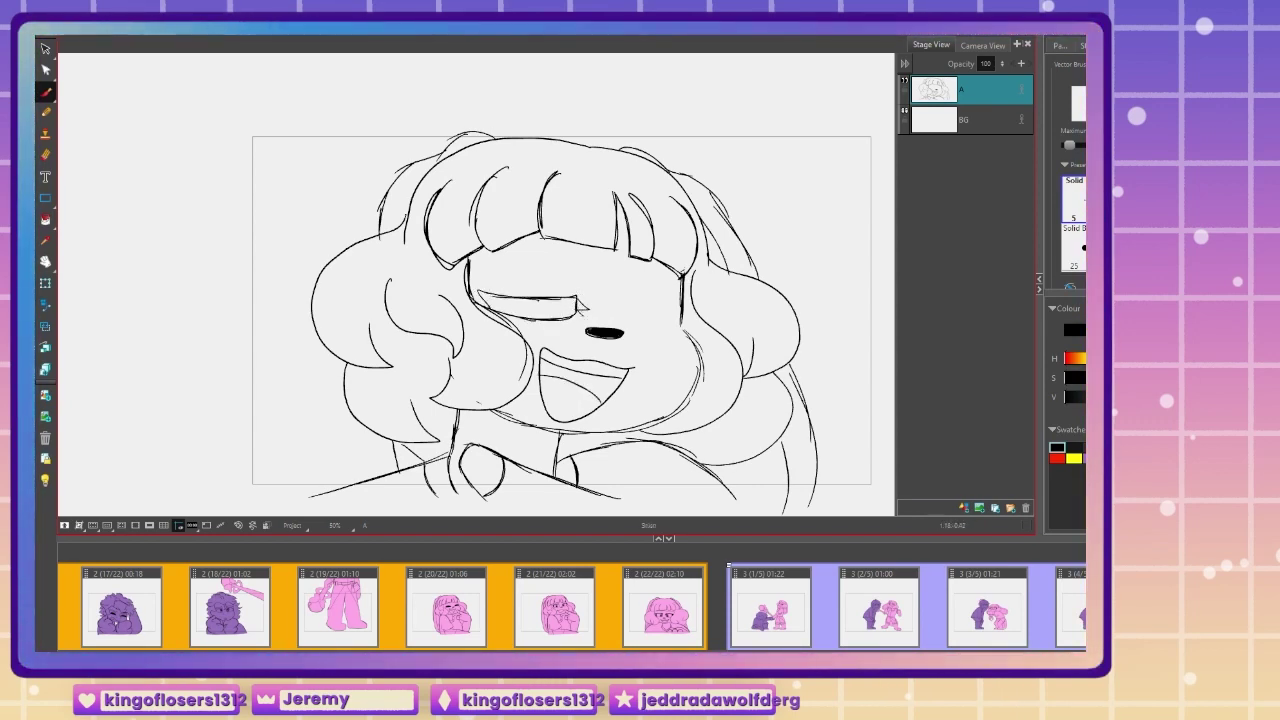
mouse_move(625, 310)
mouse_down()
mouse_move(681, 307)
mouse_move(627, 330)
mouse_move(692, 320)
mouse_up()
key(alt+i)
click(530, 306)
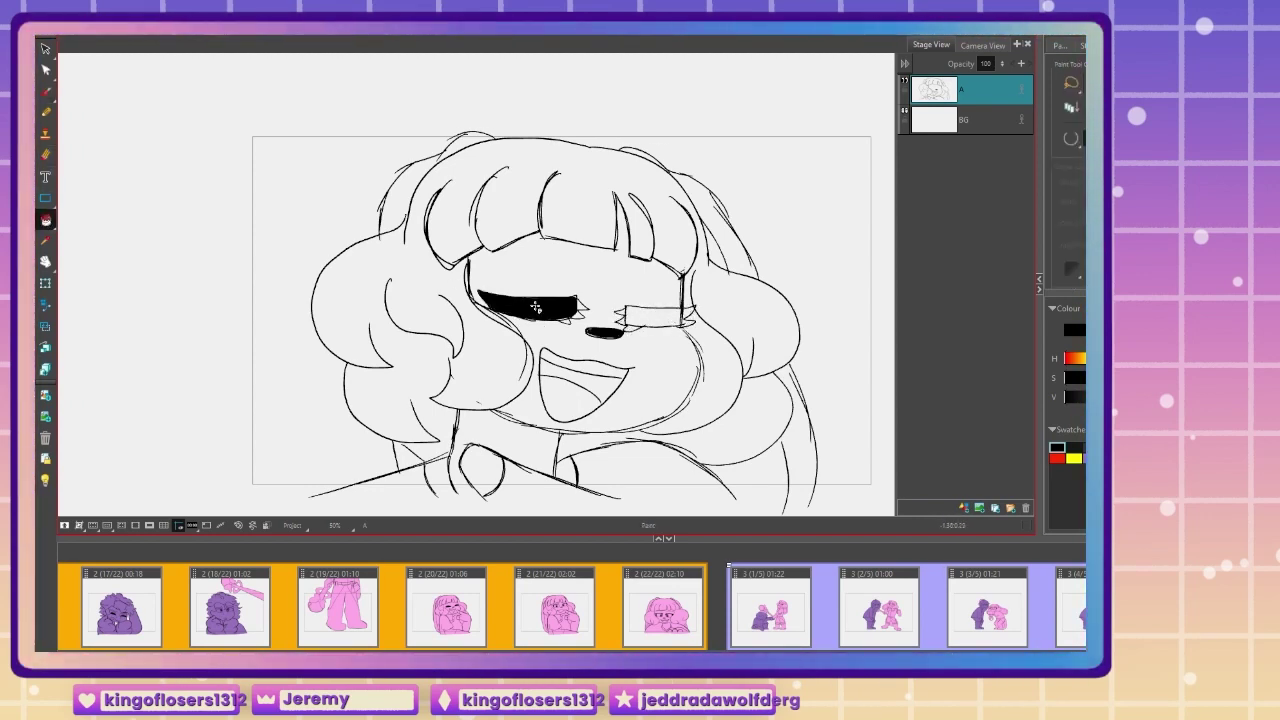
click(633, 319)
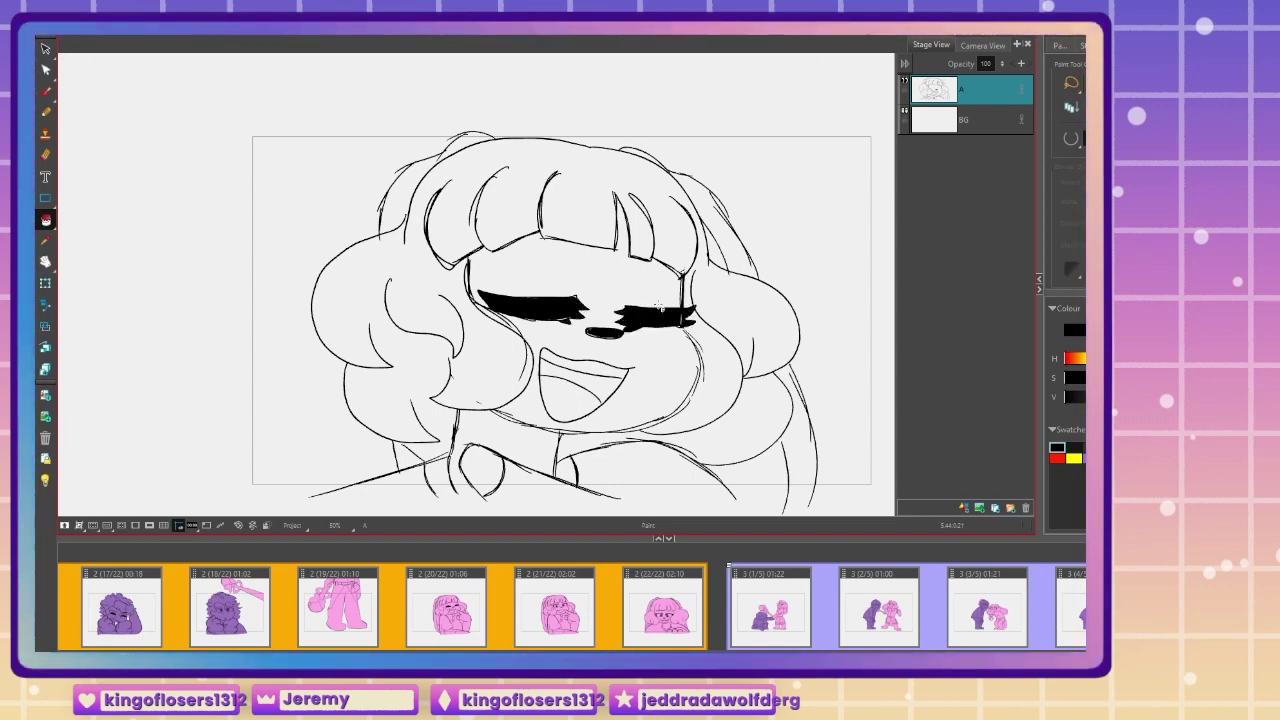
click(47, 92)
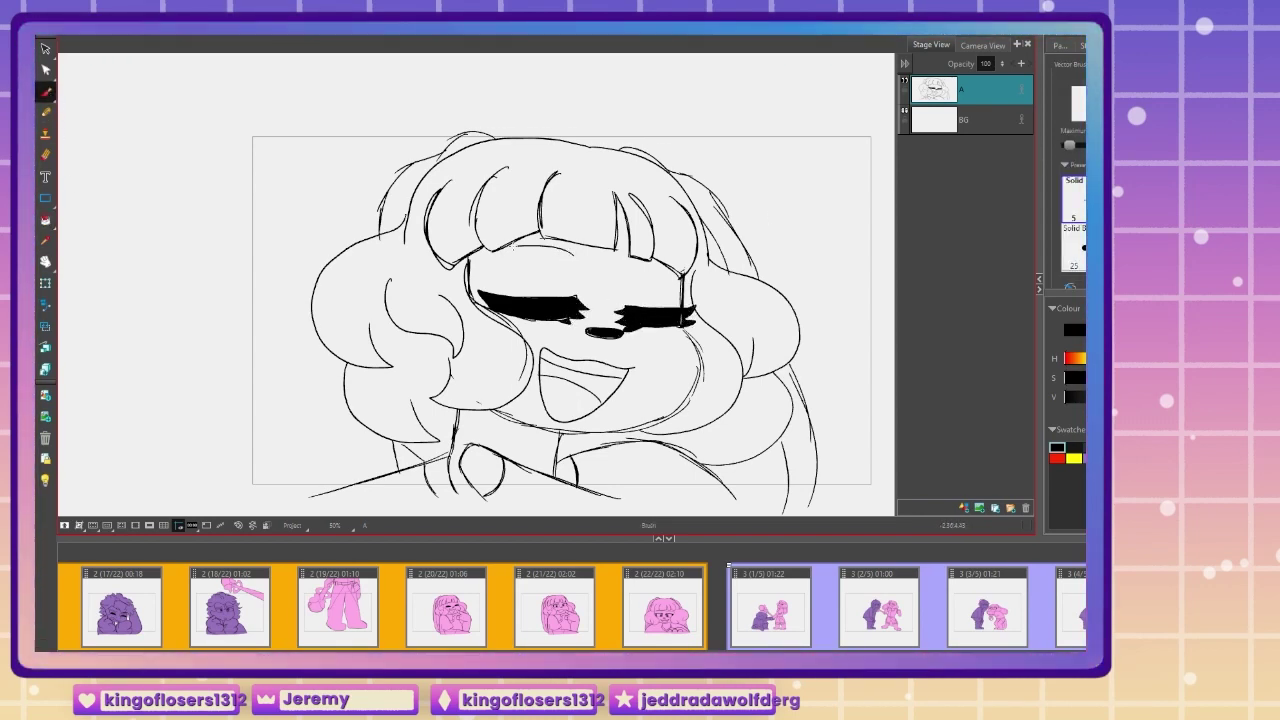
Step: Add a layer beneath the line art and trace the figure's whole outer outline with the pink size 25 solid brush
click(962, 507)
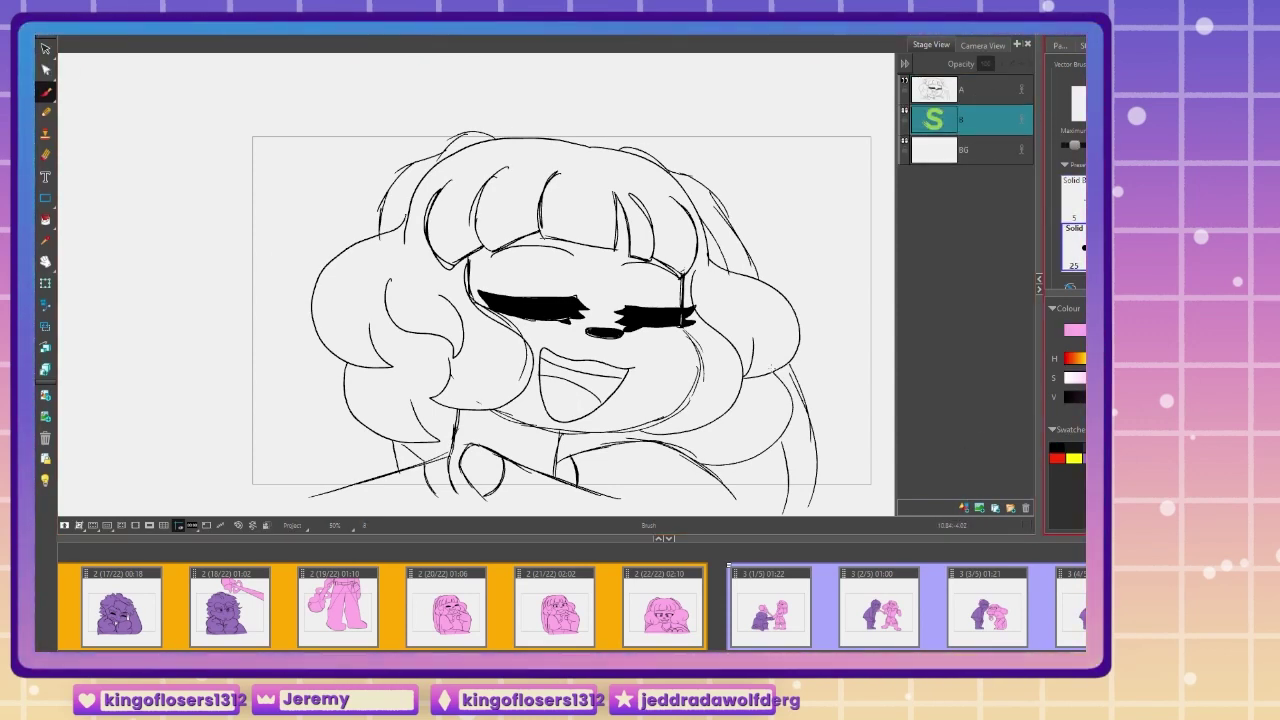
drag(810, 496, 776, 350)
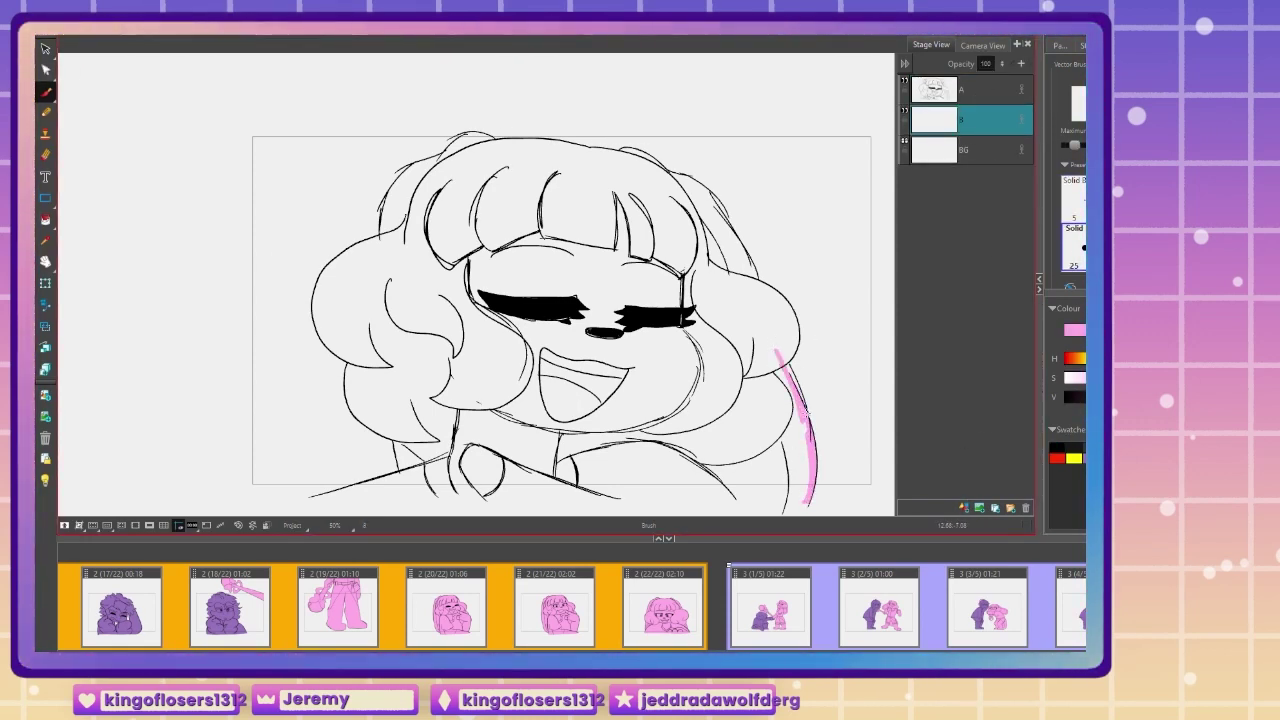
key(2)
mouse_move(824, 290)
mouse_down()
mouse_move(750, 272)
mouse_move(797, 363)
mouse_up()
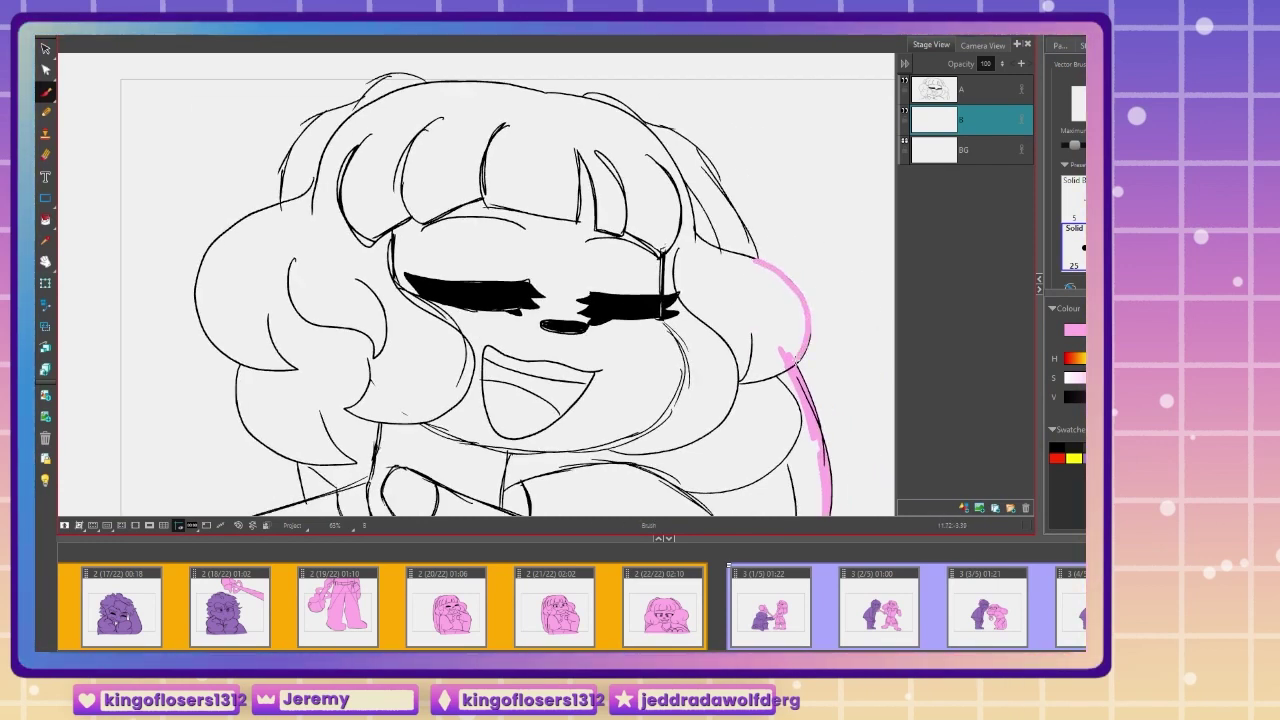
mouse_move(757, 262)
mouse_down()
mouse_move(574, 100)
mouse_move(407, 92)
mouse_move(683, 61)
mouse_move(692, 88)
mouse_move(552, 210)
mouse_move(498, 228)
mouse_move(472, 268)
mouse_move(470, 320)
mouse_move(507, 358)
mouse_move(382, 228)
mouse_move(455, 335)
mouse_move(459, 377)
mouse_move(364, 402)
mouse_move(277, 391)
mouse_up()
mouse_move(822, 398)
mouse_down()
mouse_move(274, 406)
mouse_move(205, 393)
mouse_up()
Step: Fill the traced figure with pink and merge the colour layer with line-art layer A
key(alt+i)
click(450, 330)
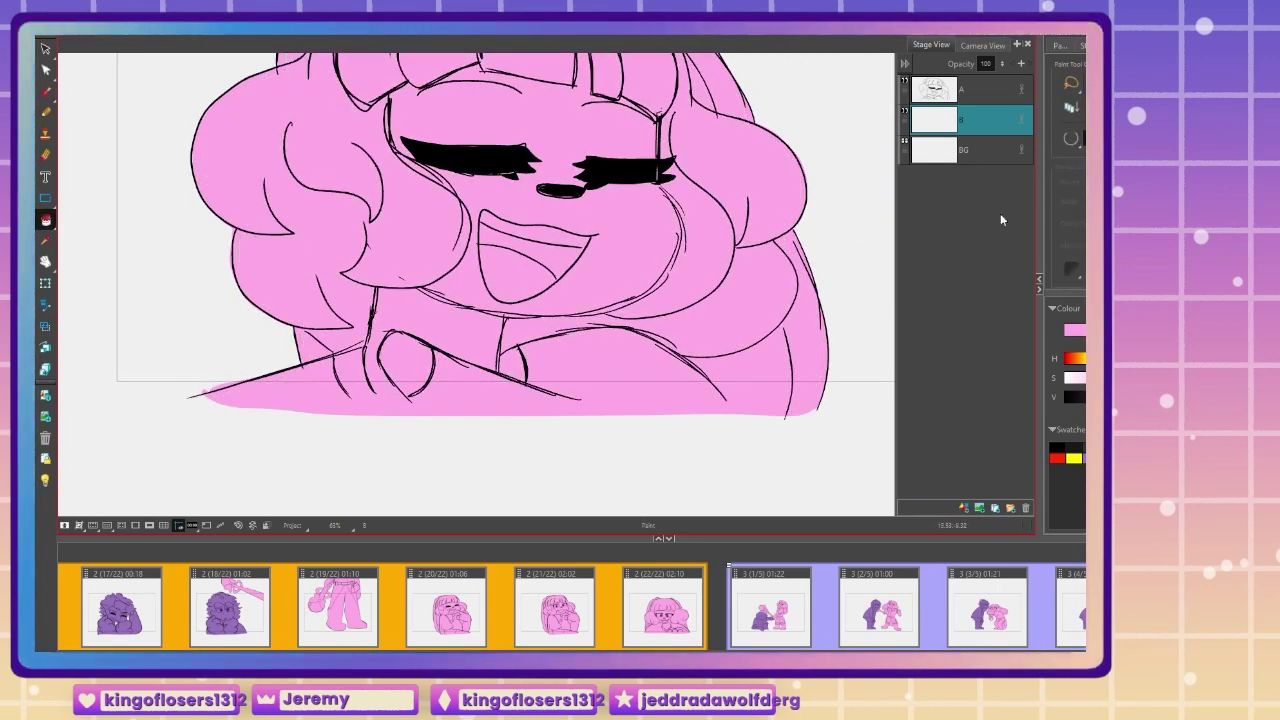
click(985, 90)
shift+click(988, 122)
key(ctrl+e)
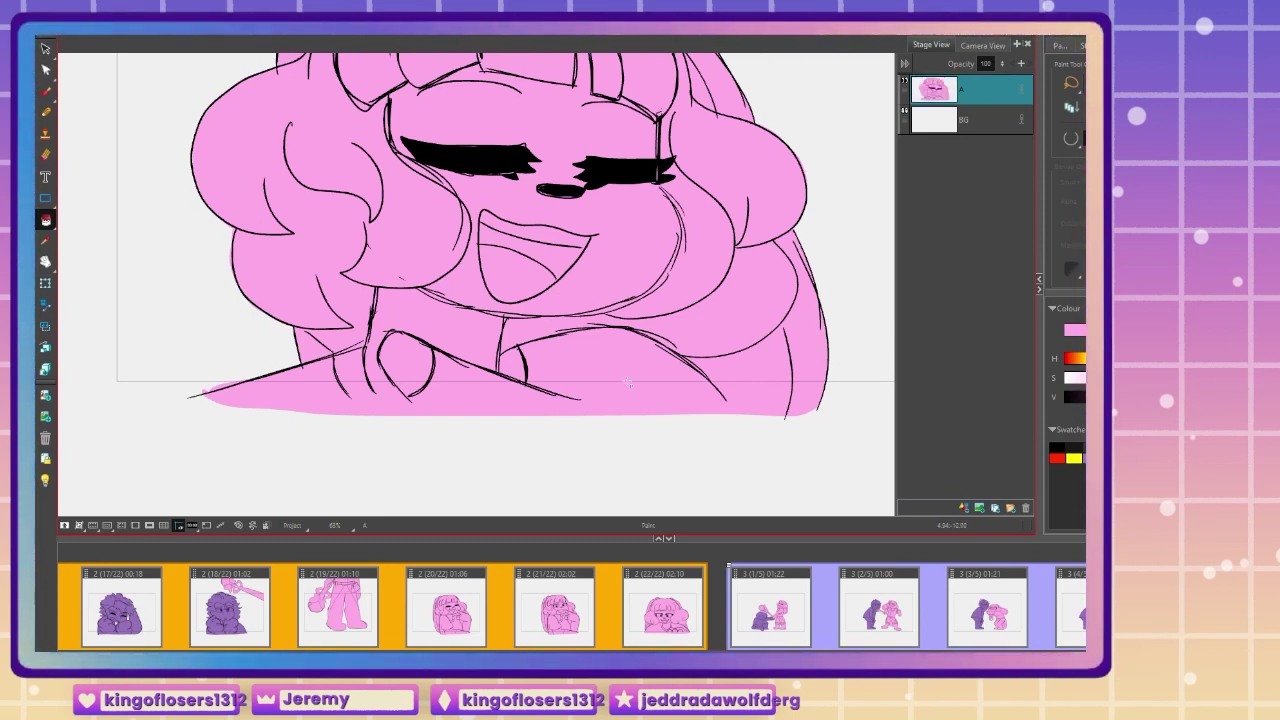
Step: Add a new empty panel after the finished pink close-up
click(559, 35)
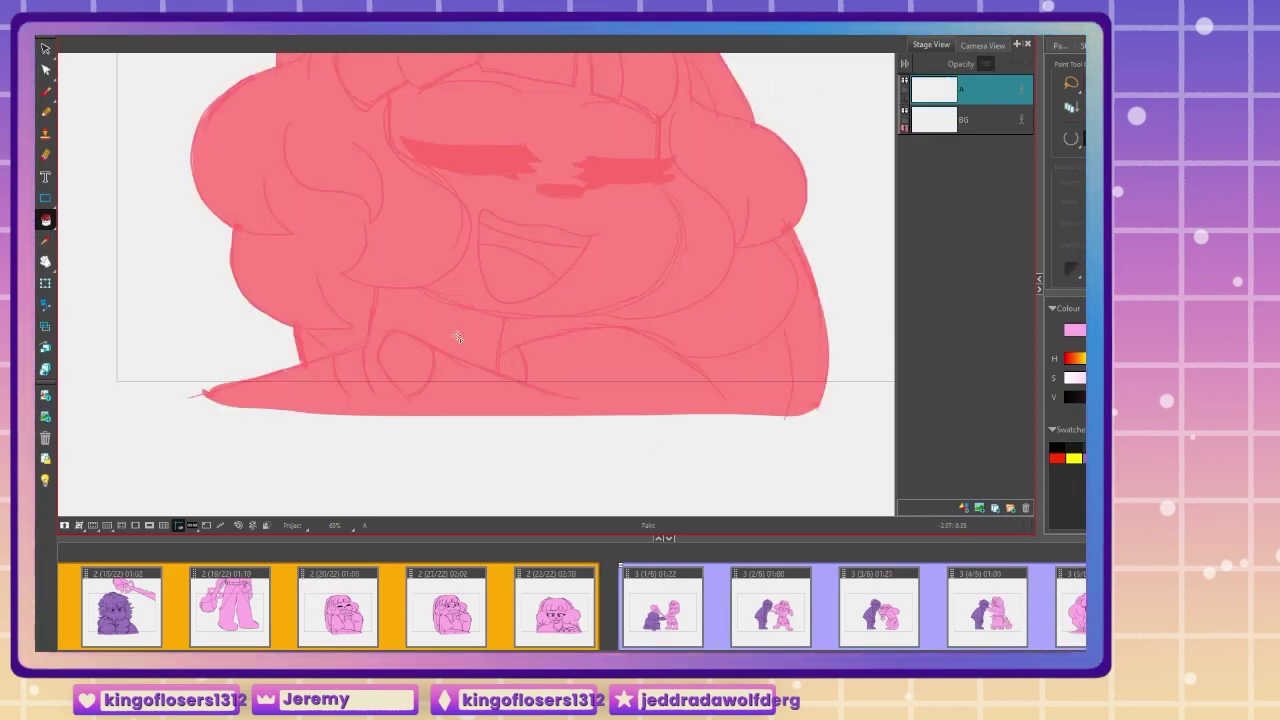
key(2)
drag(244, 314, 348, 413)
key(Left)
Step: Switch to the timeline and move the playhead to the pink close-up panel
click(786, 42)
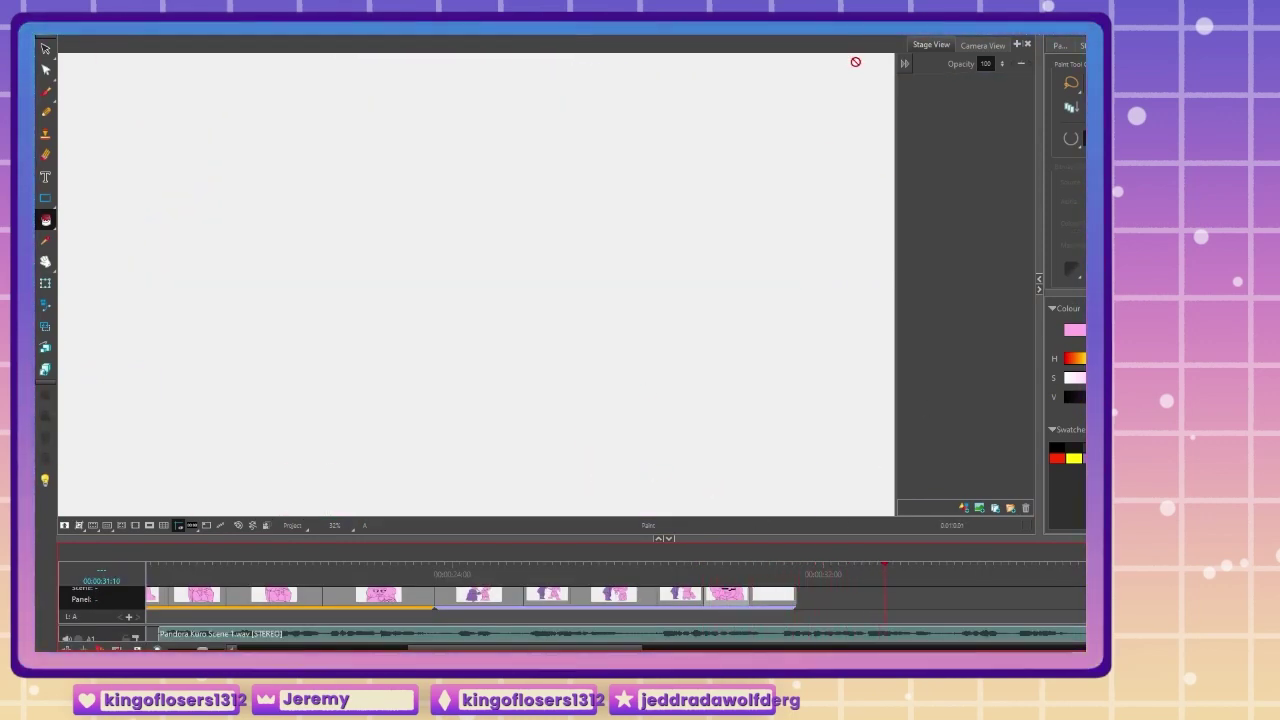
click(834, 35)
click(680, 571)
click(731, 571)
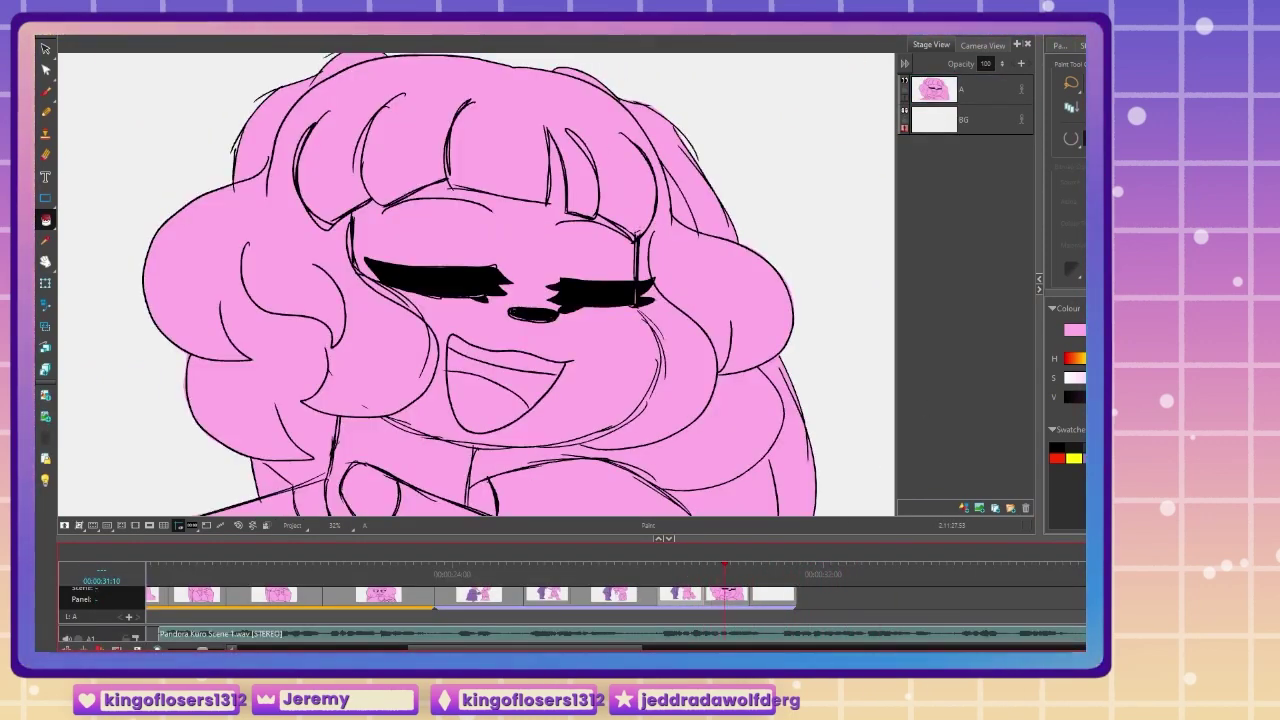
Step: Switch from the timeline back to the panel thumbnails while keeping the pink close-up panel open
key(2)
key(2)
key(1)
key(1)
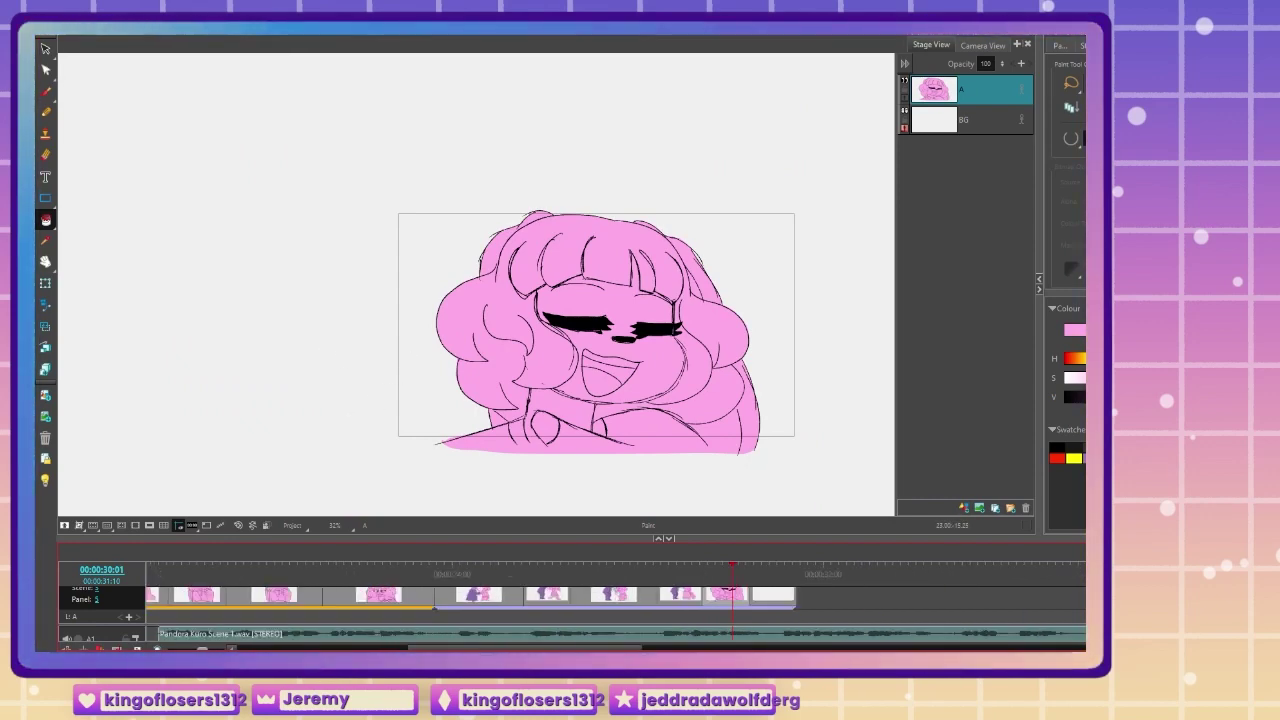
click(1082, 549)
Step: Lasso the entire pink figure in the close-up panel and shift it slightly to the right within the camera frame
key(2)
key(2)
mouse_move(387, 419)
mouse_down()
mouse_move(246, 351)
mouse_move(244, 382)
mouse_move(226, 397)
mouse_up()
key(2)
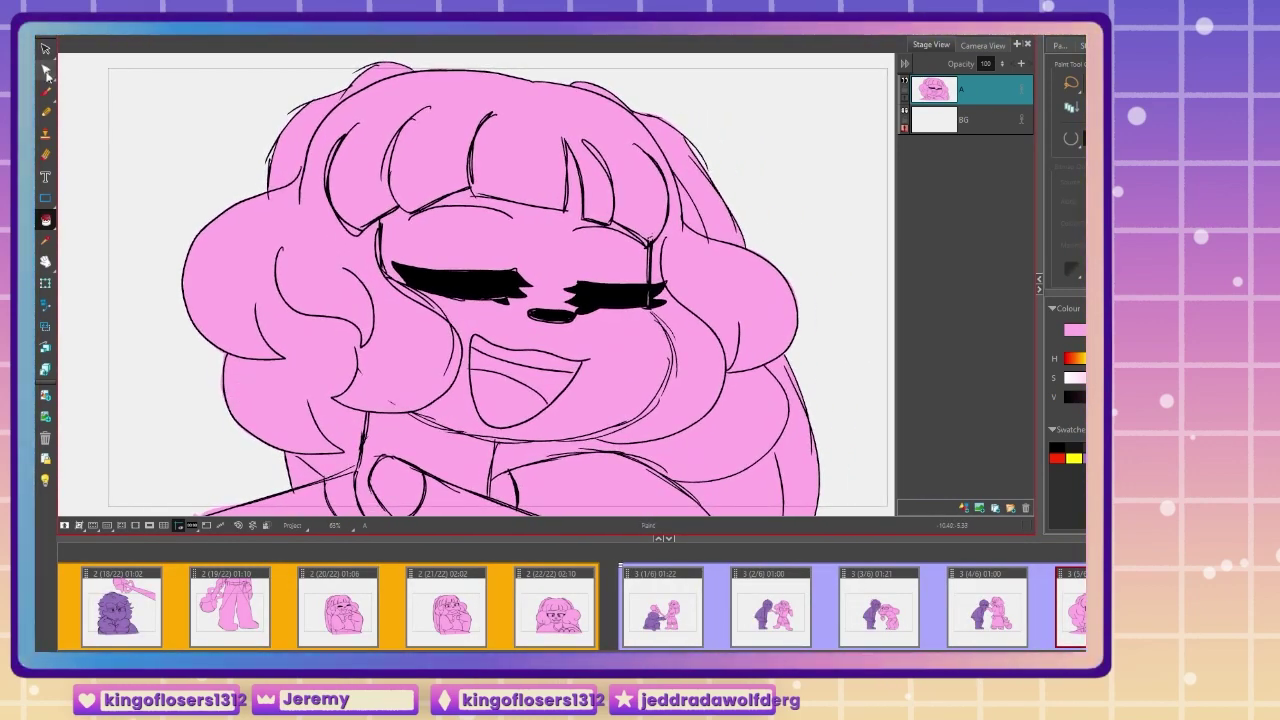
click(46, 50)
key(1)
mouse_move(221, 458)
mouse_down()
mouse_move(855, 441)
mouse_move(272, 80)
mouse_move(243, 114)
mouse_move(271, 132)
mouse_up()
drag(405, 327, 426, 308)
key(Right)
key(Right)
key(Right)
key(Right)
key(Right)
key(Right)
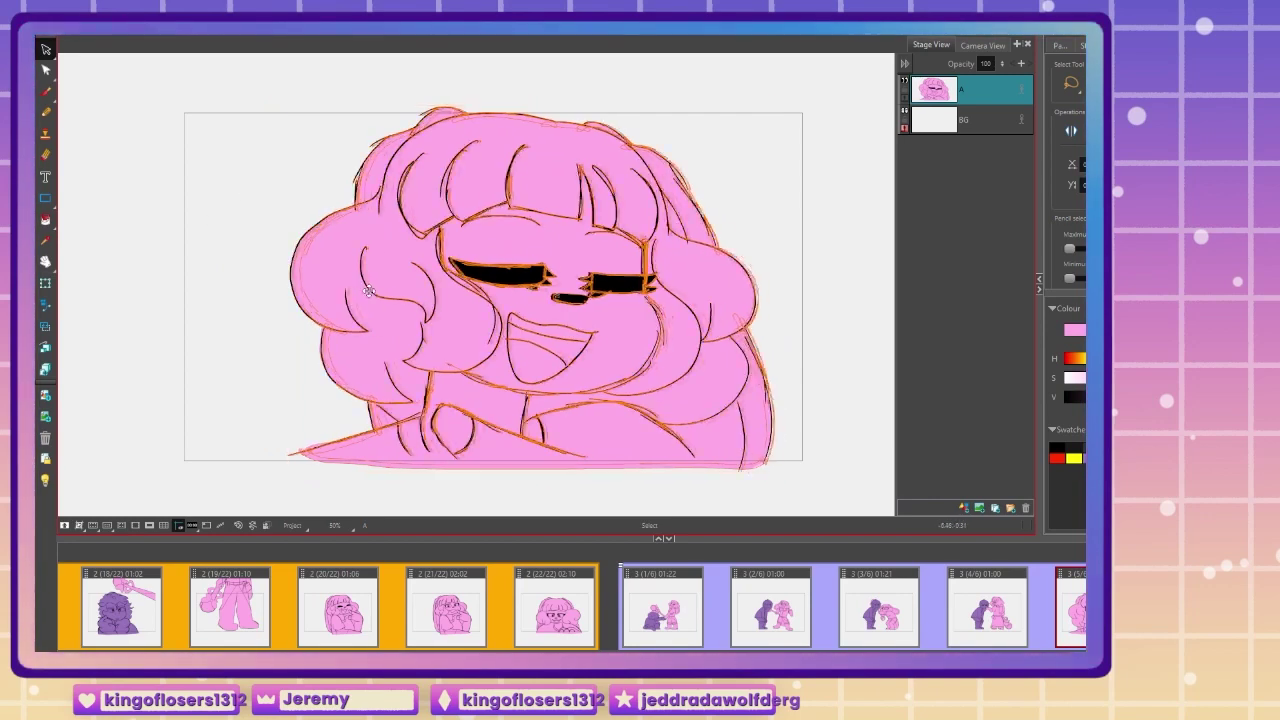
Step: Reselect the whole pink figure, scale it down slightly from its upper-left corner, and deselect it
click(235, 286)
mouse_move(227, 391)
mouse_down()
mouse_move(326, 506)
mouse_move(400, 85)
mouse_up()
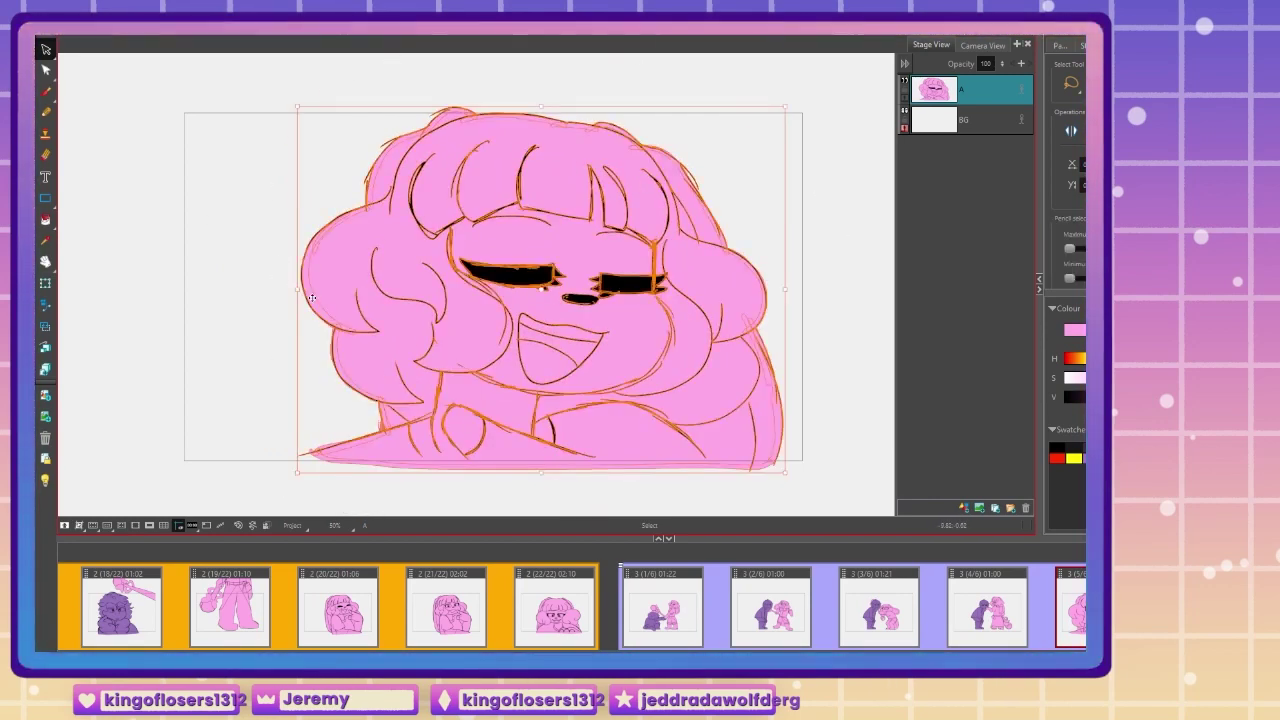
drag(297, 106, 318, 119)
drag(400, 215, 404, 211)
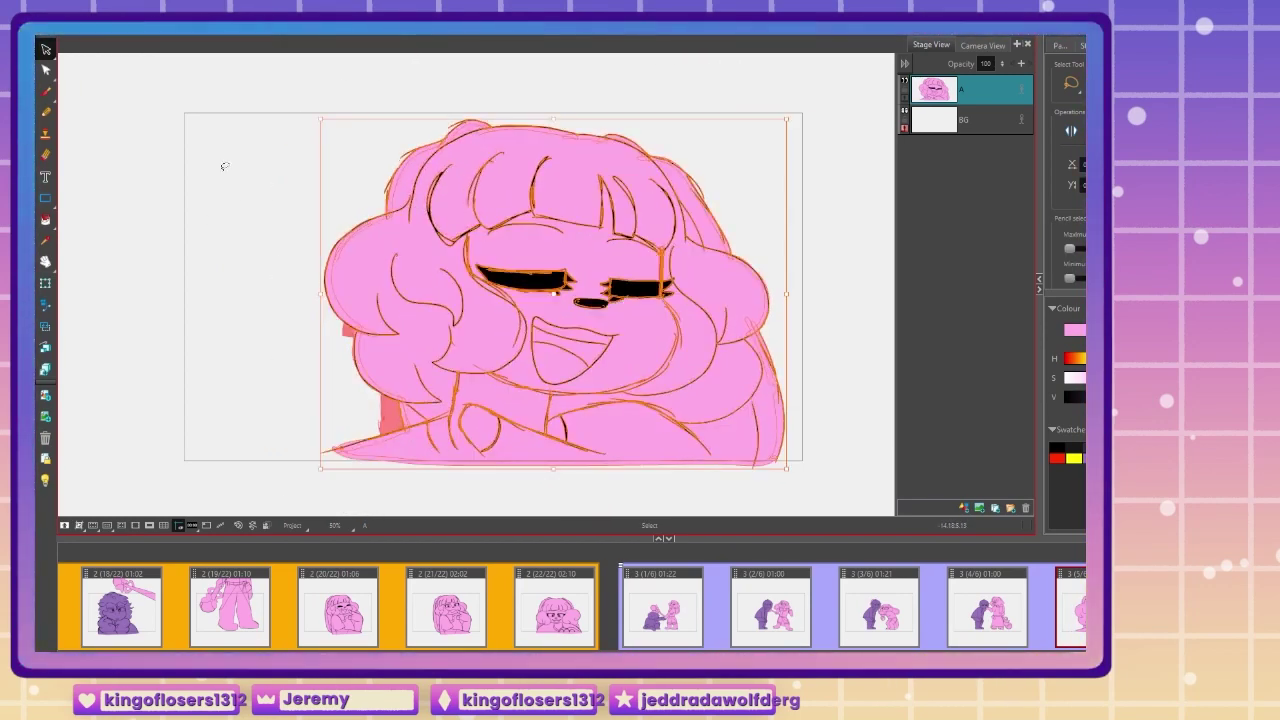
click(226, 175)
Step: In the next empty panel, sketch a round head with a cheek bump using the black size 5 solid brush and move it left
key(Right)
click(1057, 447)
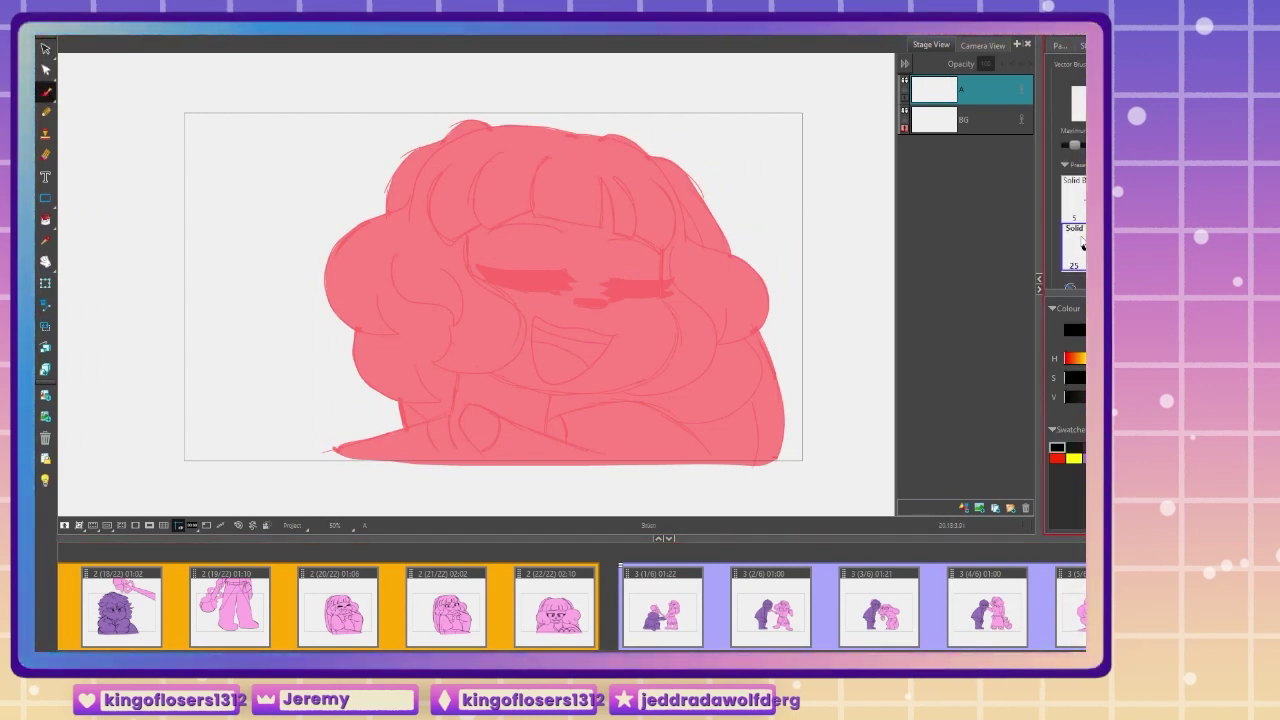
mouse_move(615, 168)
mouse_down()
mouse_move(516, 141)
mouse_move(475, 159)
mouse_move(472, 185)
mouse_move(433, 222)
mouse_move(431, 291)
mouse_up()
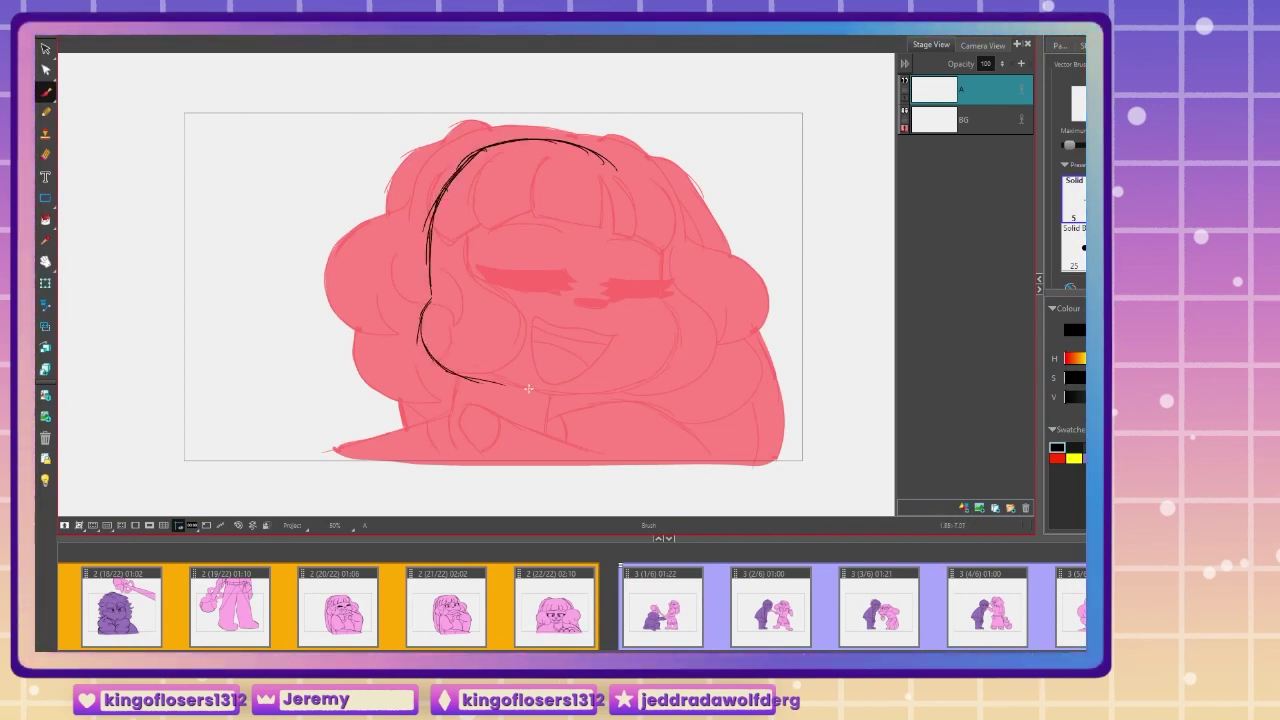
mouse_move(486, 380)
mouse_down()
mouse_move(575, 369)
mouse_move(554, 377)
mouse_move(636, 328)
mouse_move(665, 282)
mouse_move(629, 336)
mouse_move(617, 170)
mouse_up()
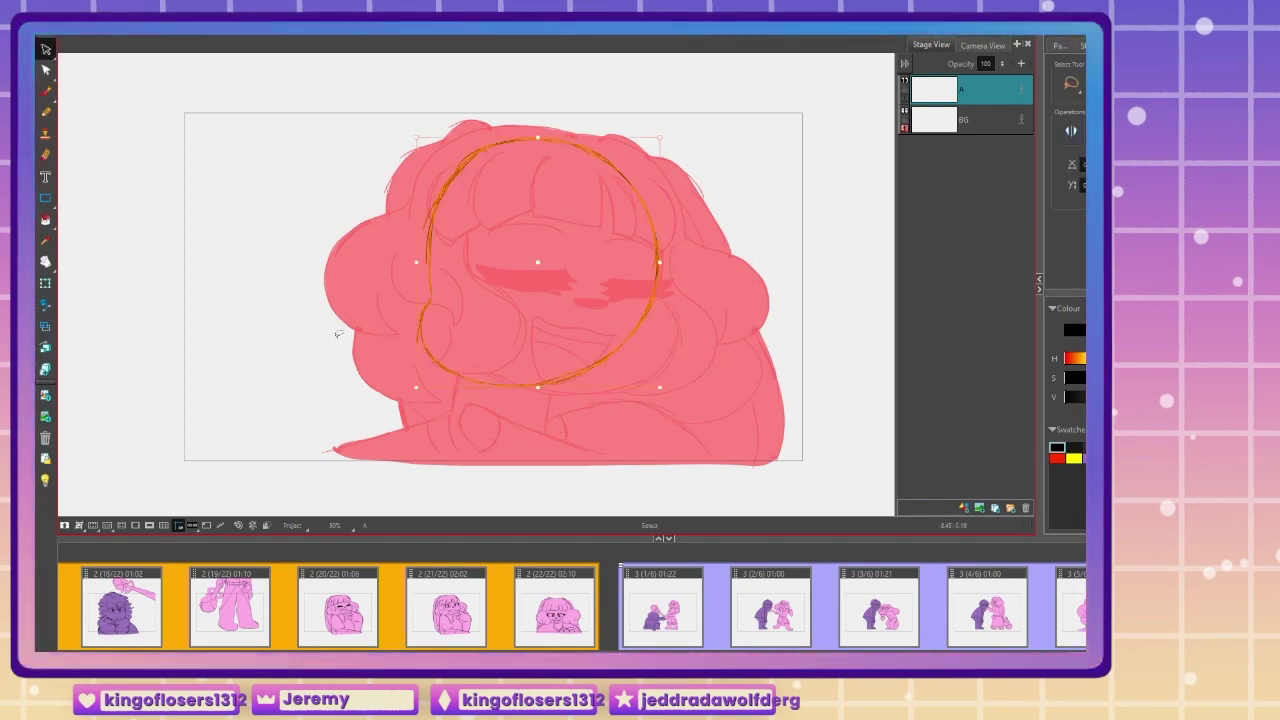
mouse_move(416, 378)
mouse_down()
mouse_move(309, 363)
mouse_move(306, 388)
mouse_up()
click(245, 284)
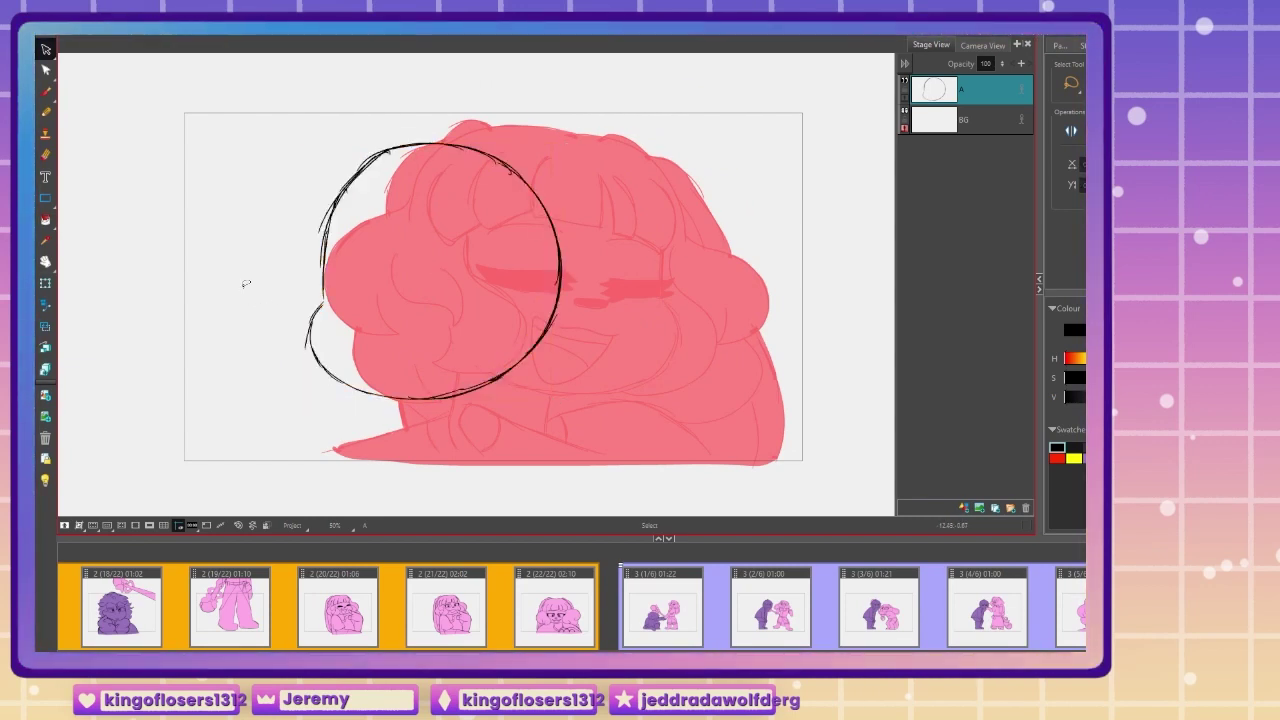
Step: Draw the neck, both sloping shoulders and a double-lined curved collar beneath the head
drag(532, 352, 558, 393)
drag(465, 390, 484, 430)
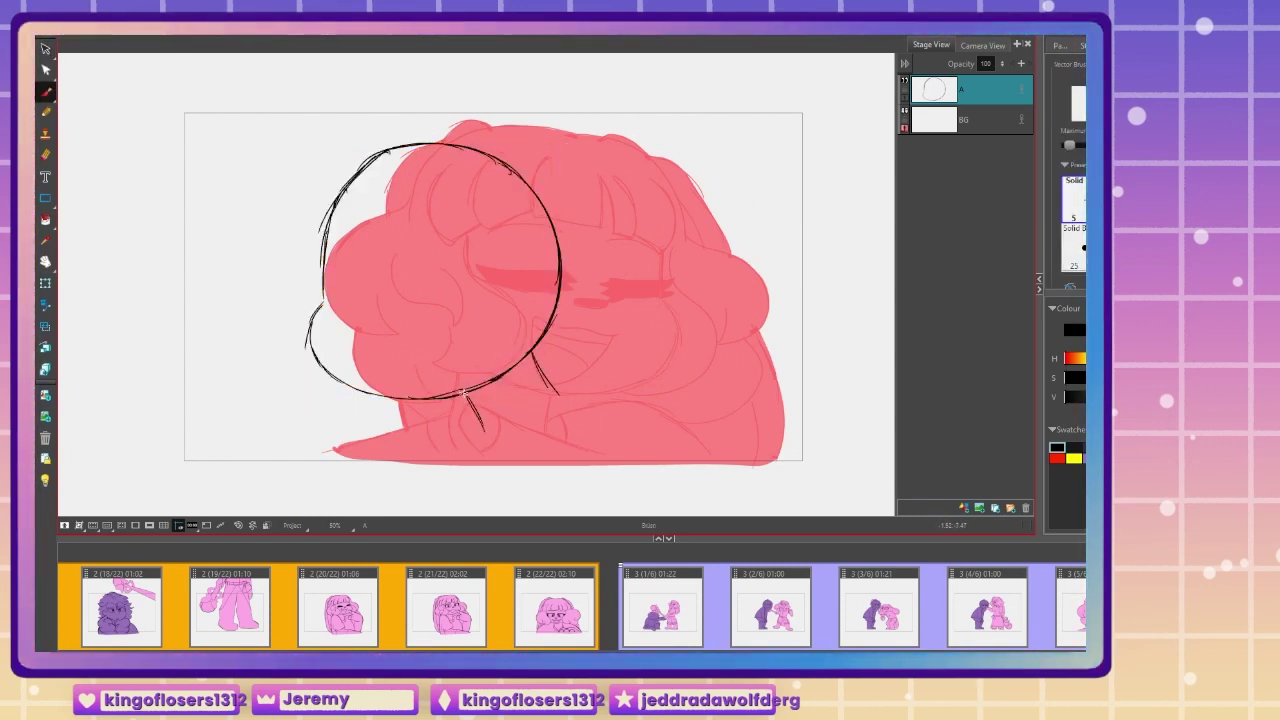
drag(541, 345, 571, 403)
drag(461, 397, 479, 436)
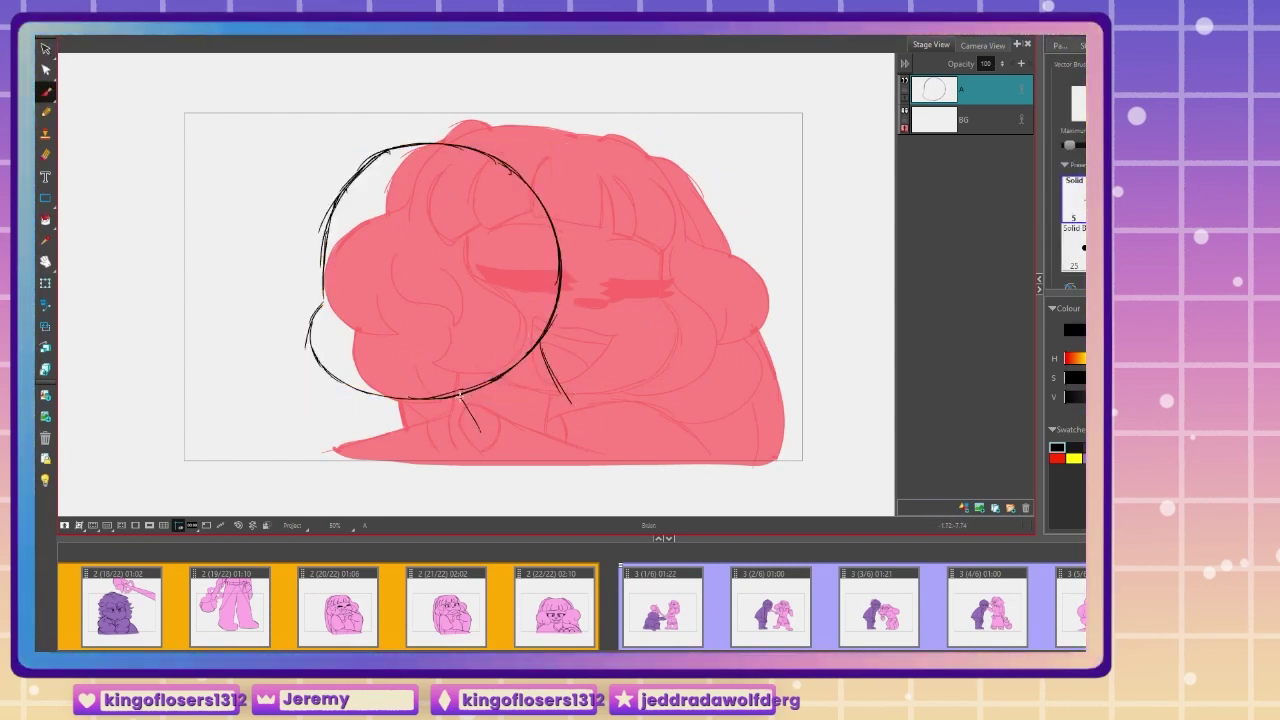
drag(663, 390, 725, 467)
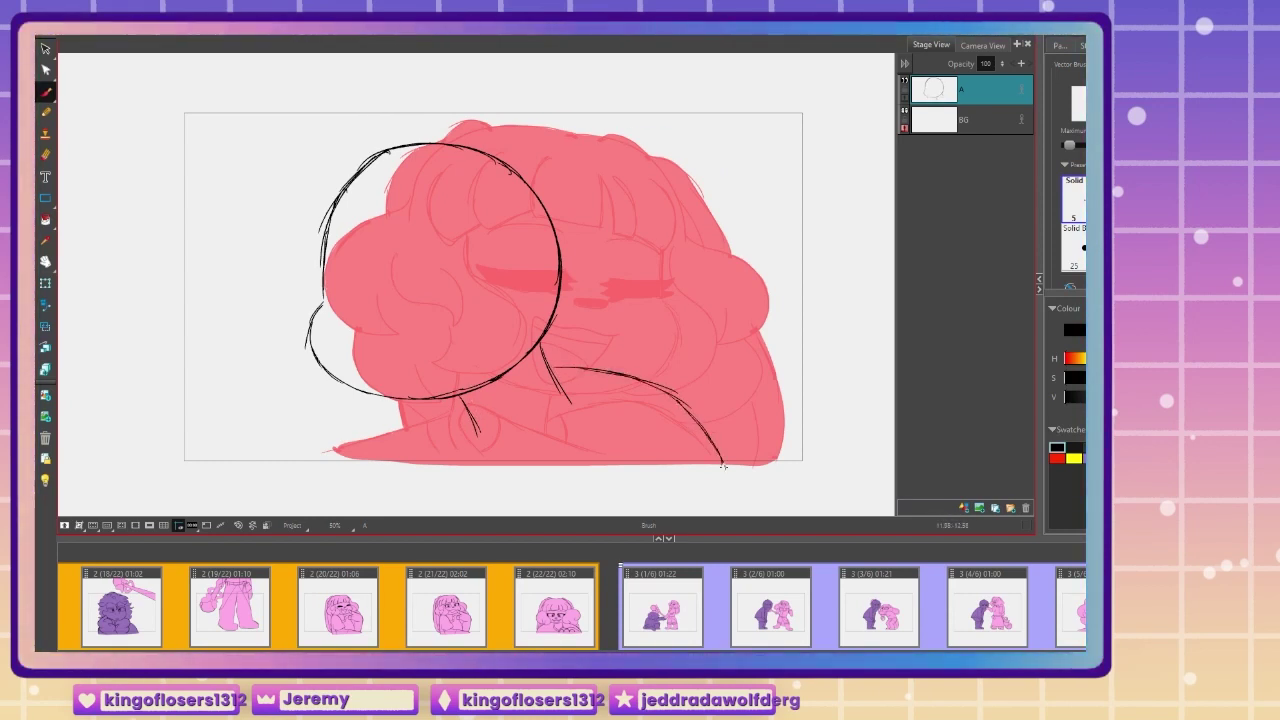
drag(394, 427, 344, 465)
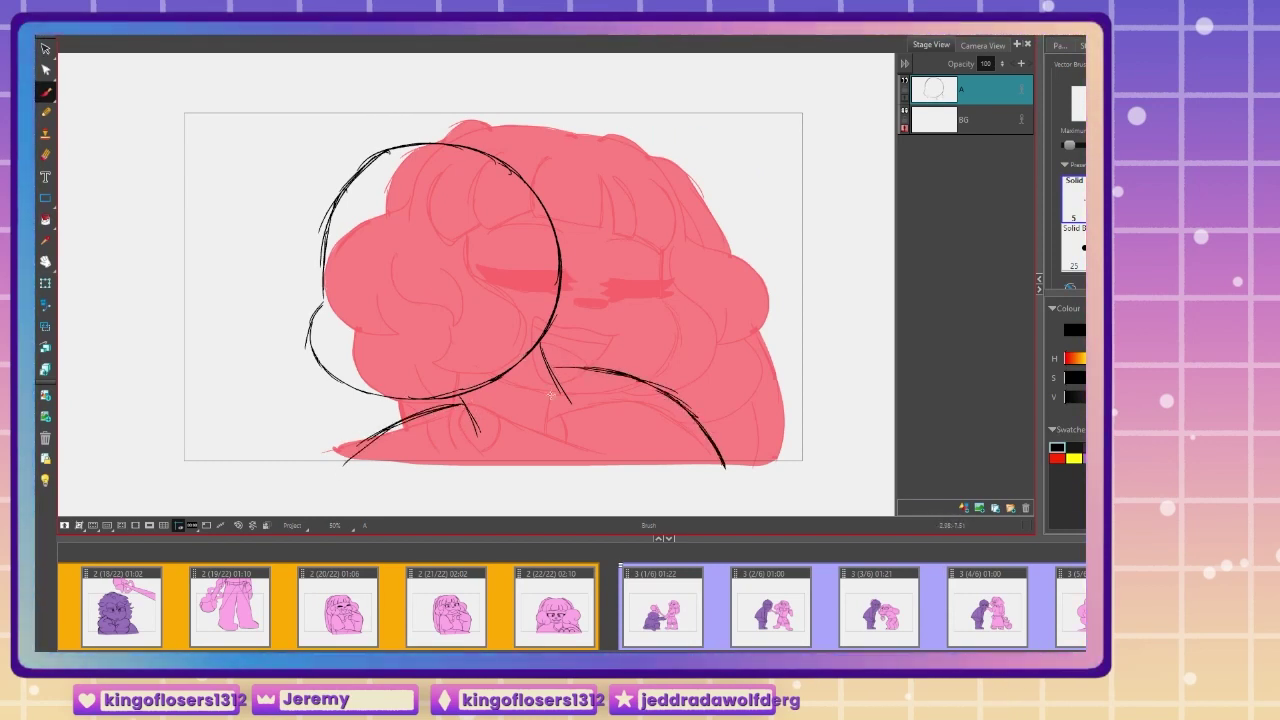
mouse_move(568, 400)
mouse_down()
mouse_move(509, 456)
mouse_move(477, 433)
mouse_up()
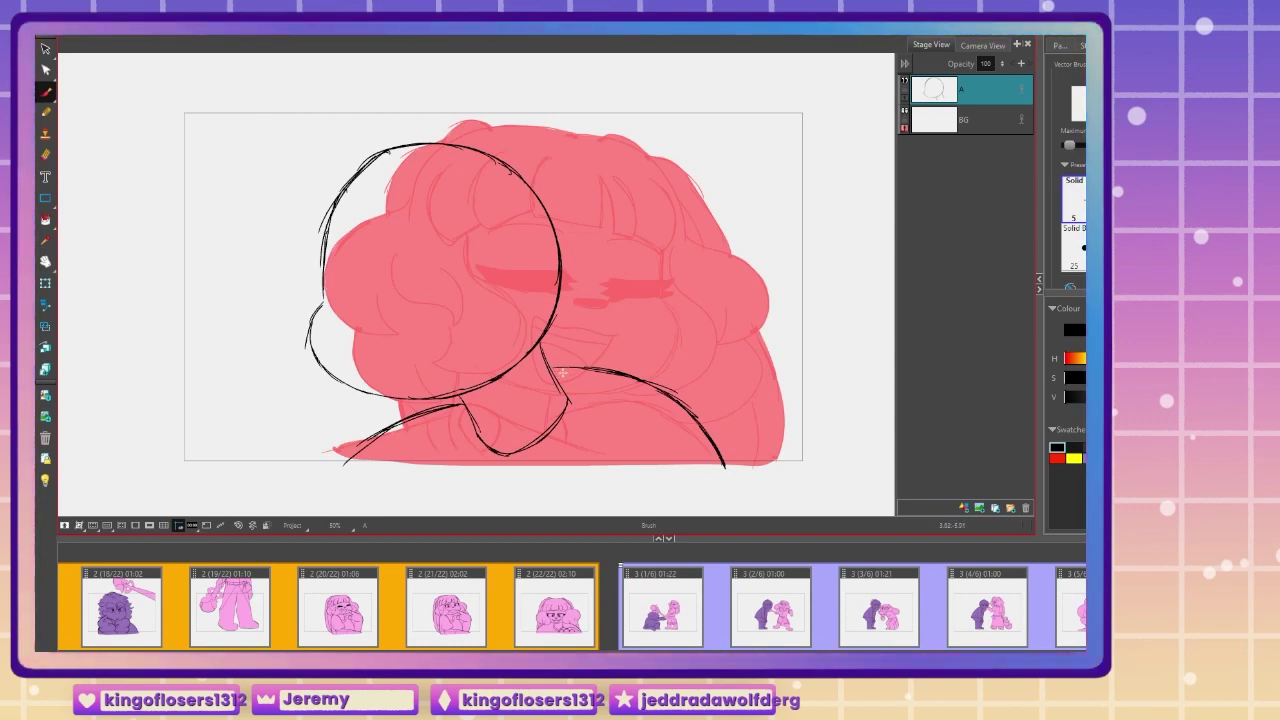
mouse_move(555, 368)
mouse_down()
mouse_move(585, 400)
mouse_move(563, 432)
mouse_up()
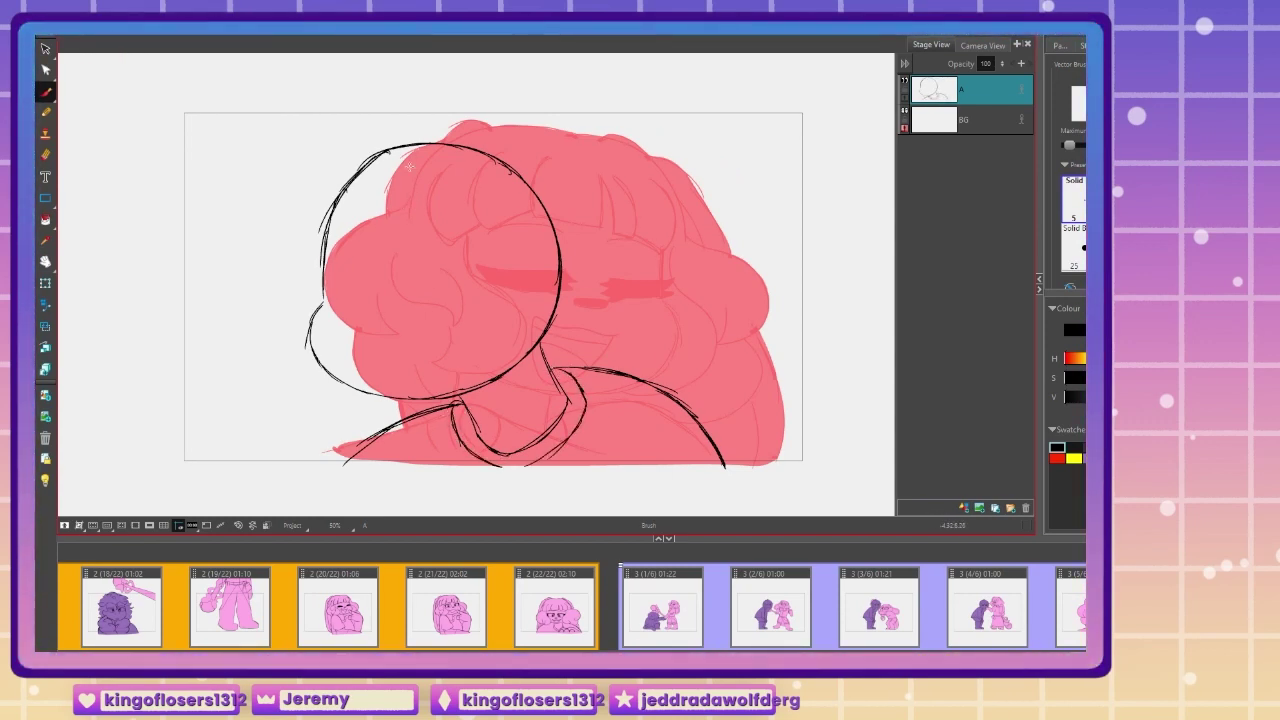
Step: Sketch the segmented bangs across the forehead and the curled lock beside the face
mouse_move(388, 178)
mouse_down()
mouse_move(366, 215)
mouse_move(387, 241)
mouse_up()
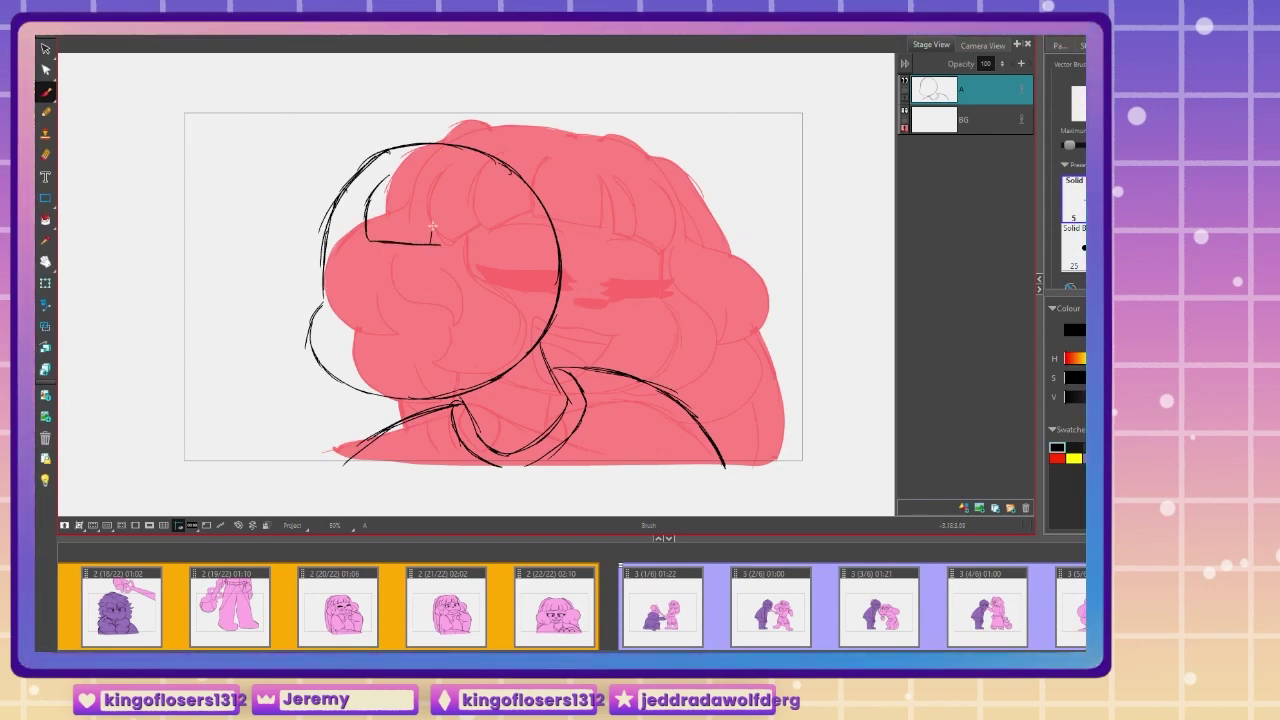
drag(497, 186, 469, 248)
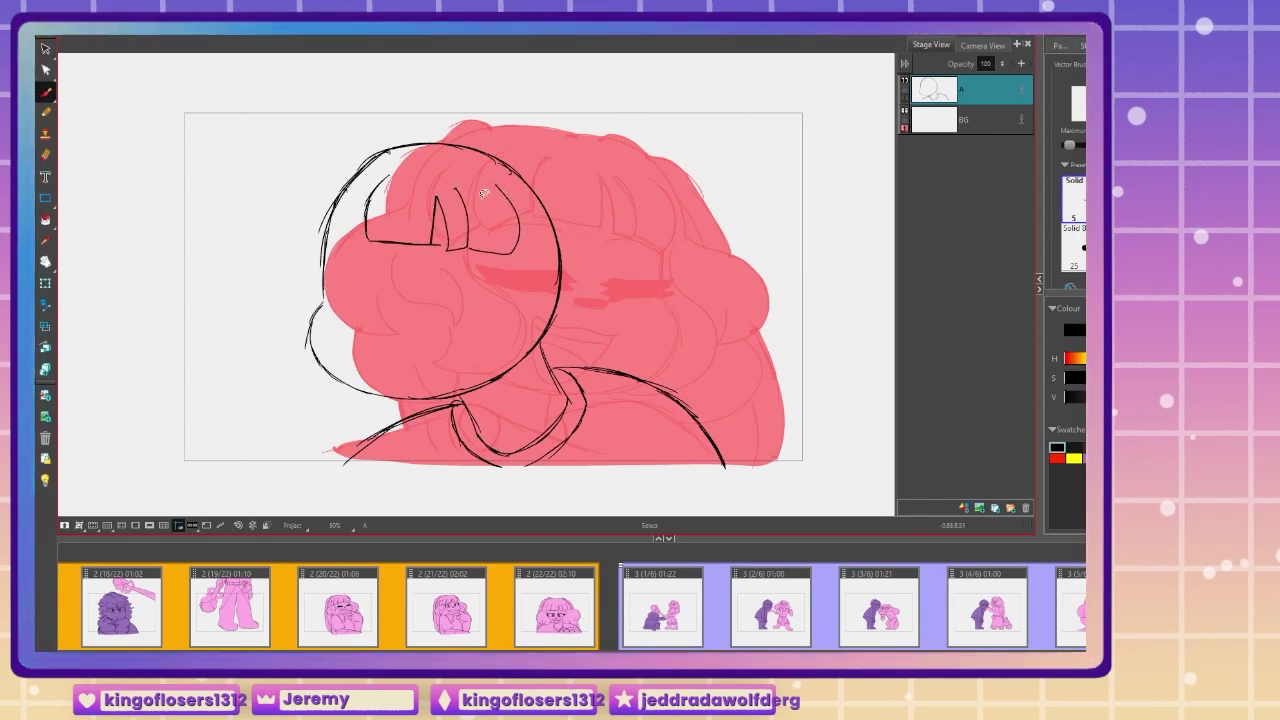
mouse_move(523, 182)
mouse_down()
mouse_move(505, 272)
mouse_move(540, 343)
mouse_up()
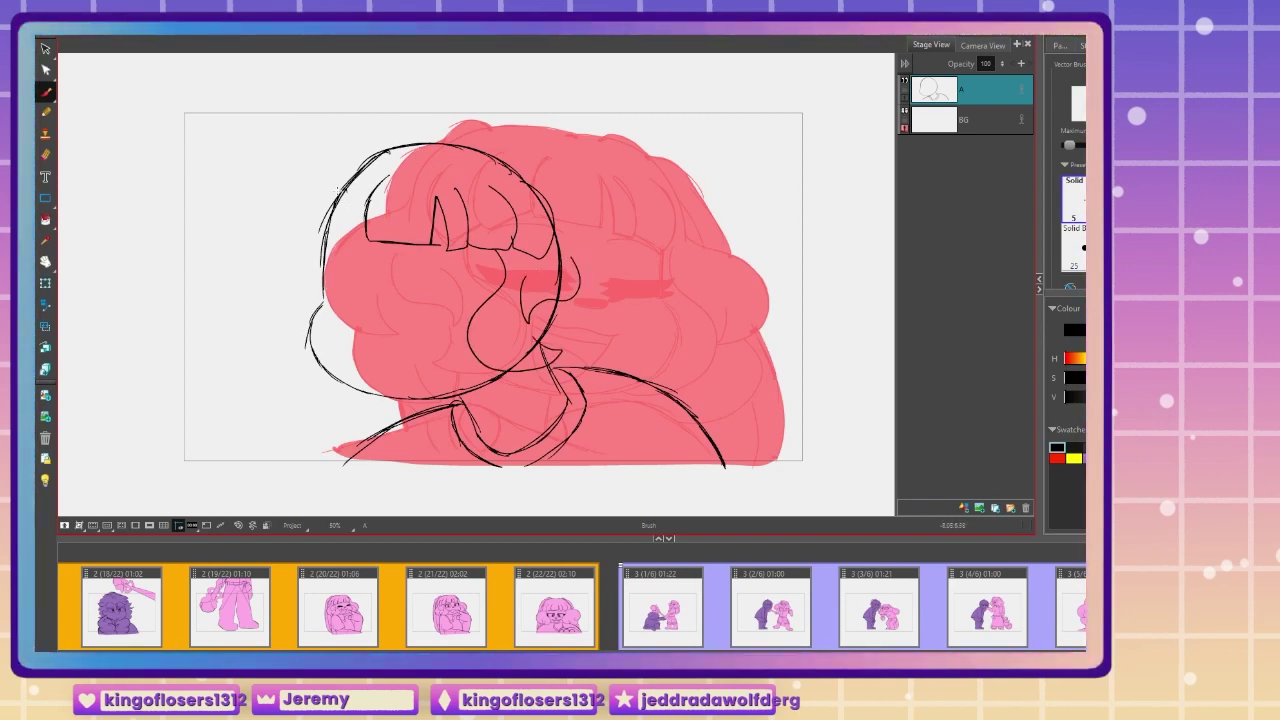
drag(344, 179, 366, 239)
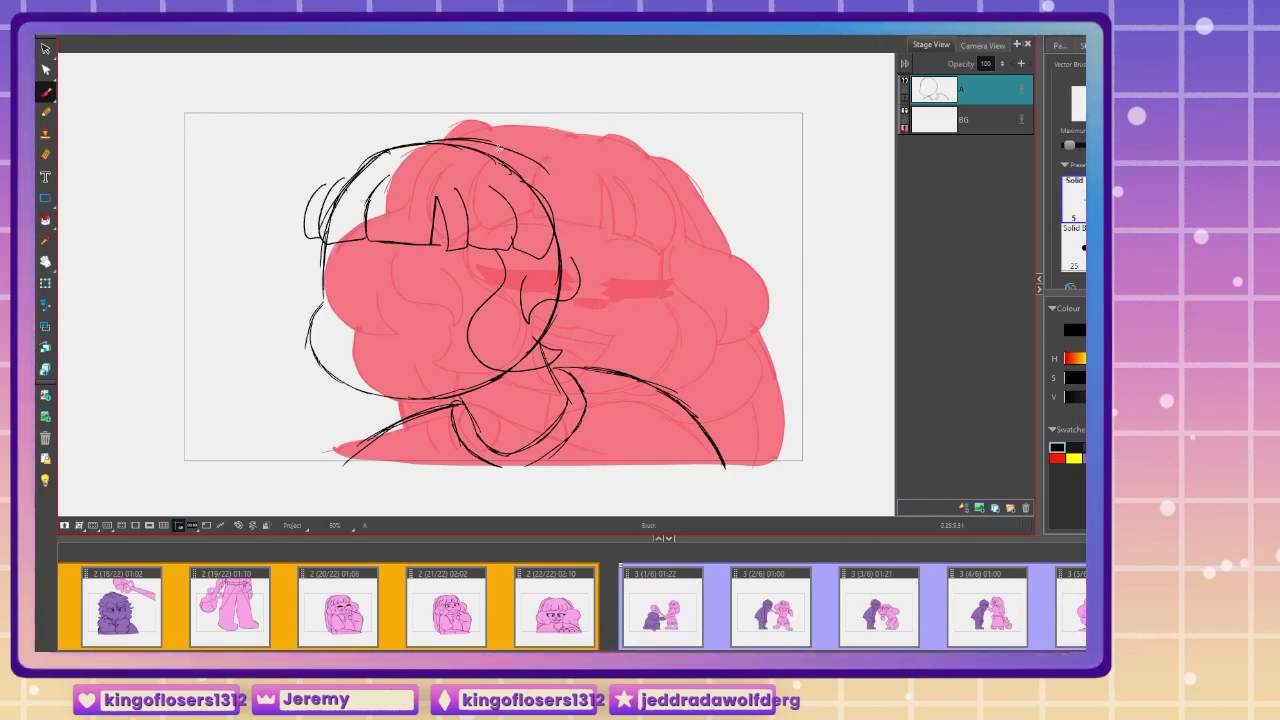
Step: Sketch the hair's outer volume with lines over the crown and large curls on both sides of the head
drag(498, 147, 578, 250)
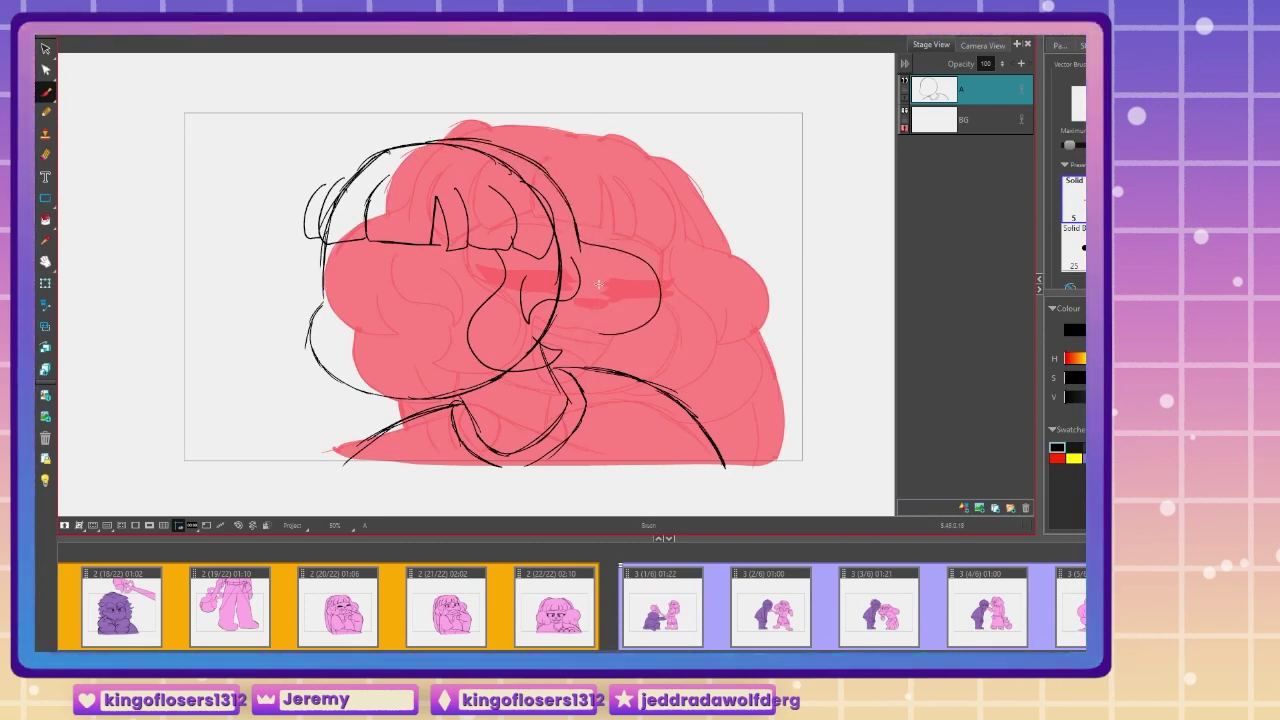
drag(656, 300, 572, 328)
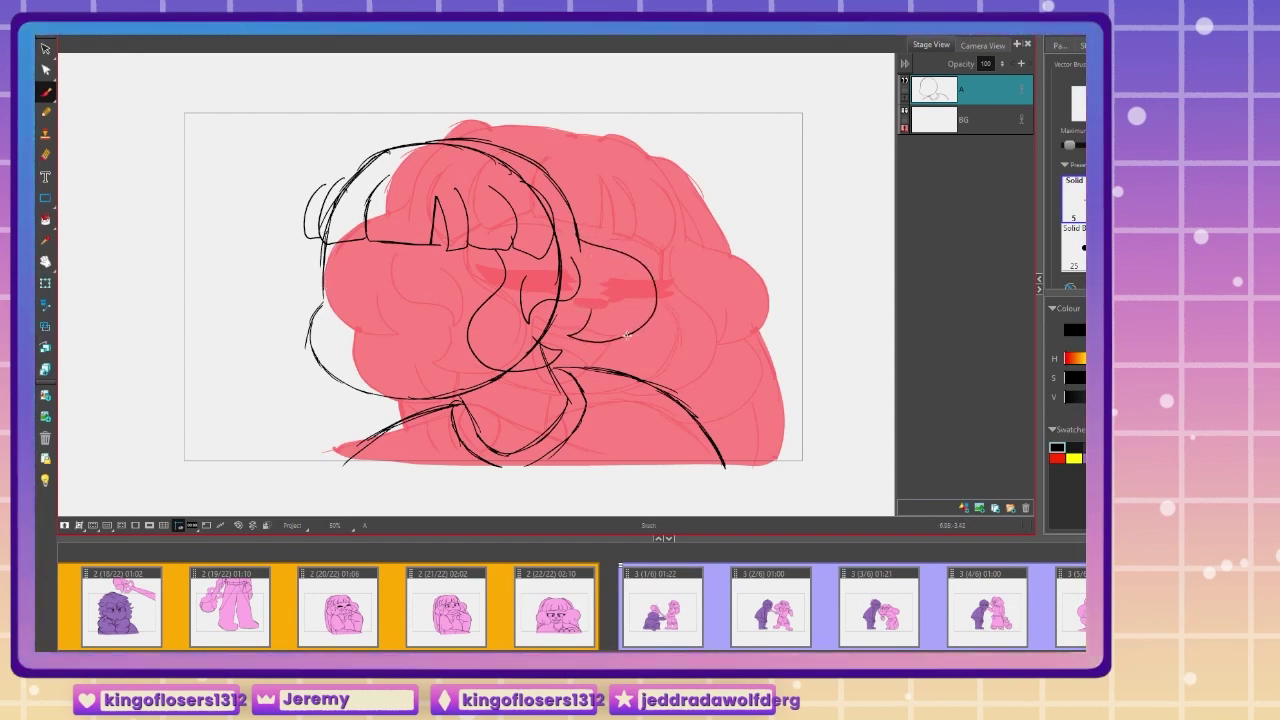
drag(365, 146, 430, 140)
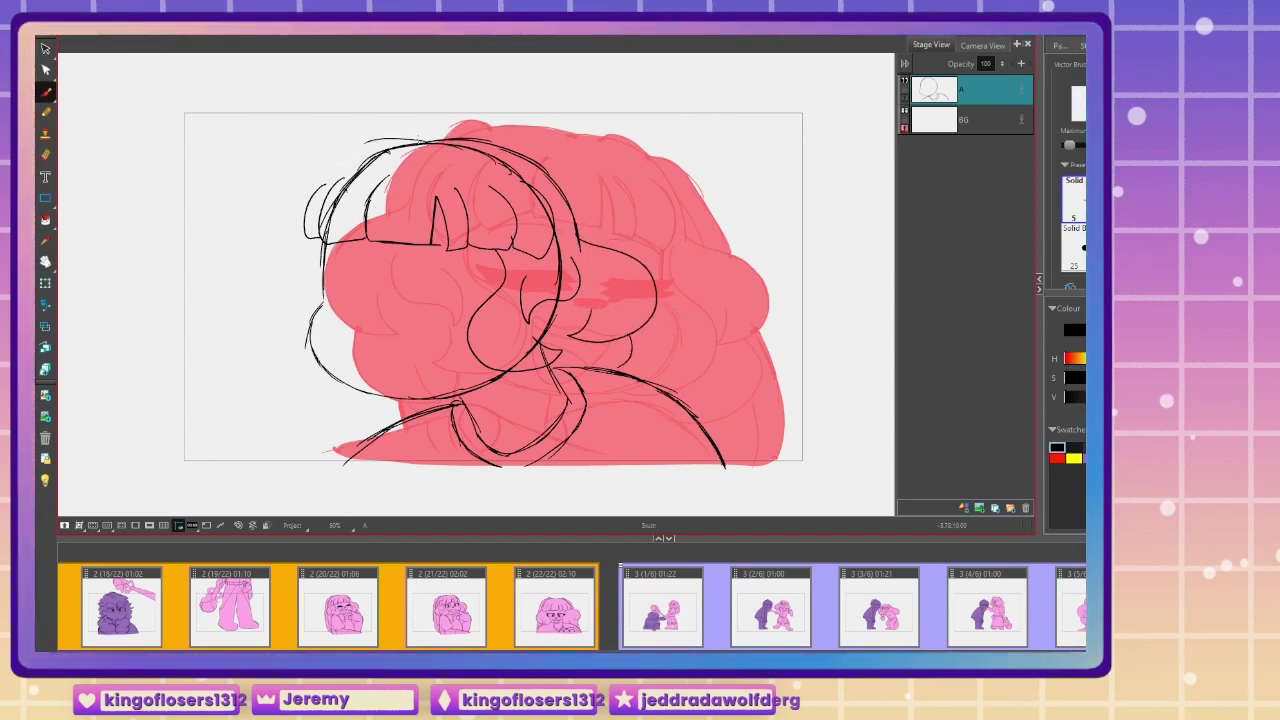
mouse_move(304, 234)
mouse_down()
mouse_move(263, 251)
mouse_move(250, 328)
mouse_move(283, 310)
mouse_move(265, 387)
mouse_up()
mouse_move(249, 330)
mouse_down()
mouse_move(350, 413)
mouse_move(318, 375)
mouse_move(371, 442)
mouse_up()
mouse_move(467, 139)
mouse_down()
mouse_move(483, 130)
mouse_move(523, 156)
mouse_move(604, 240)
mouse_up()
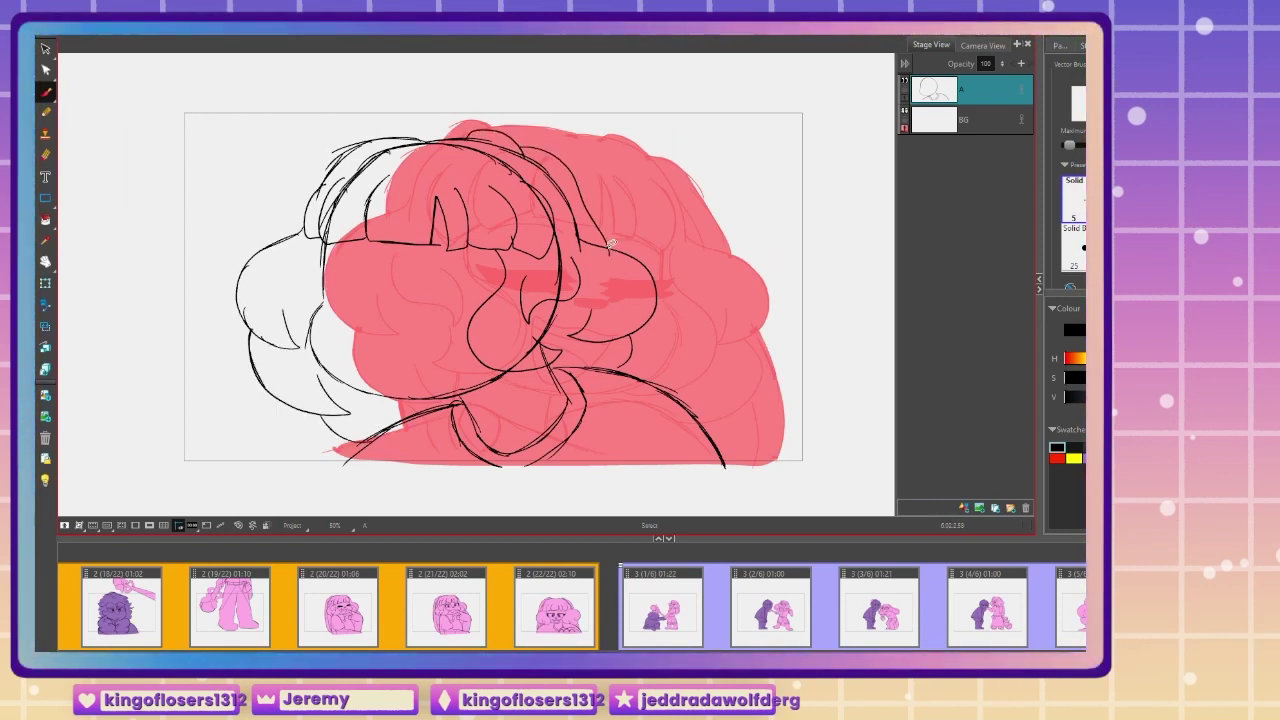
drag(640, 330, 656, 376)
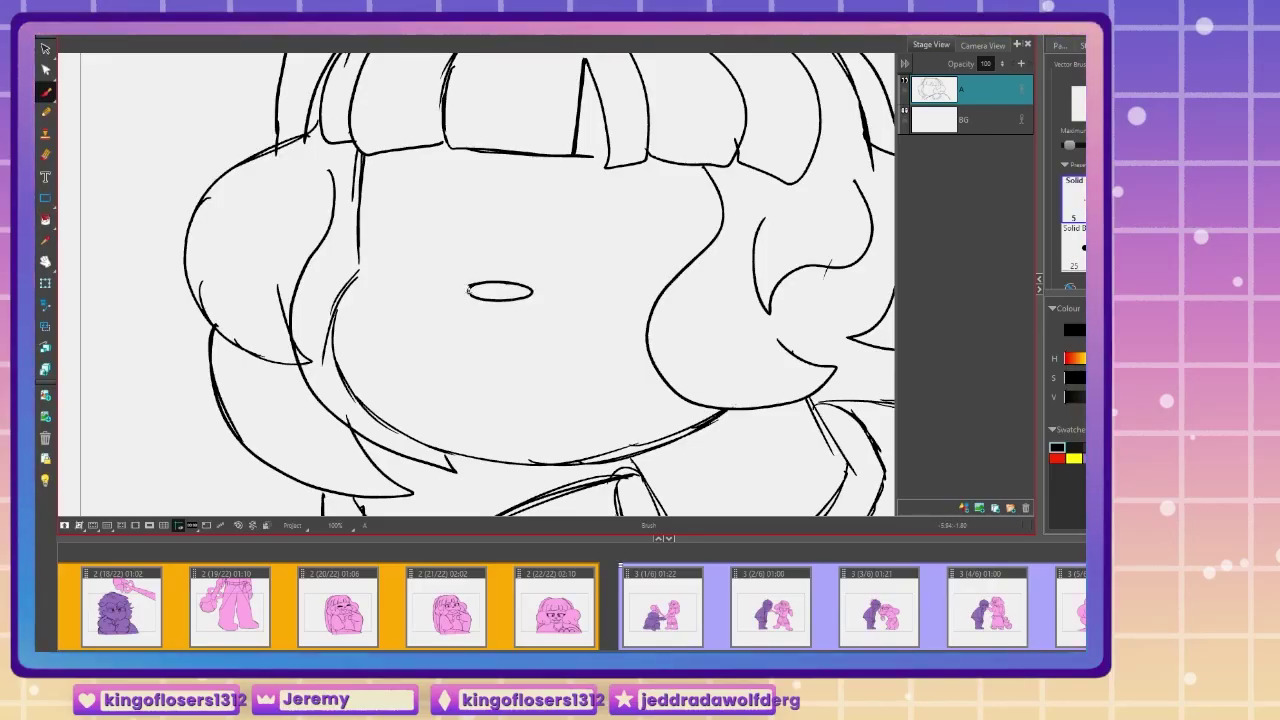
Step: Scribble the small oval nose solid black
drag(478, 288, 526, 291)
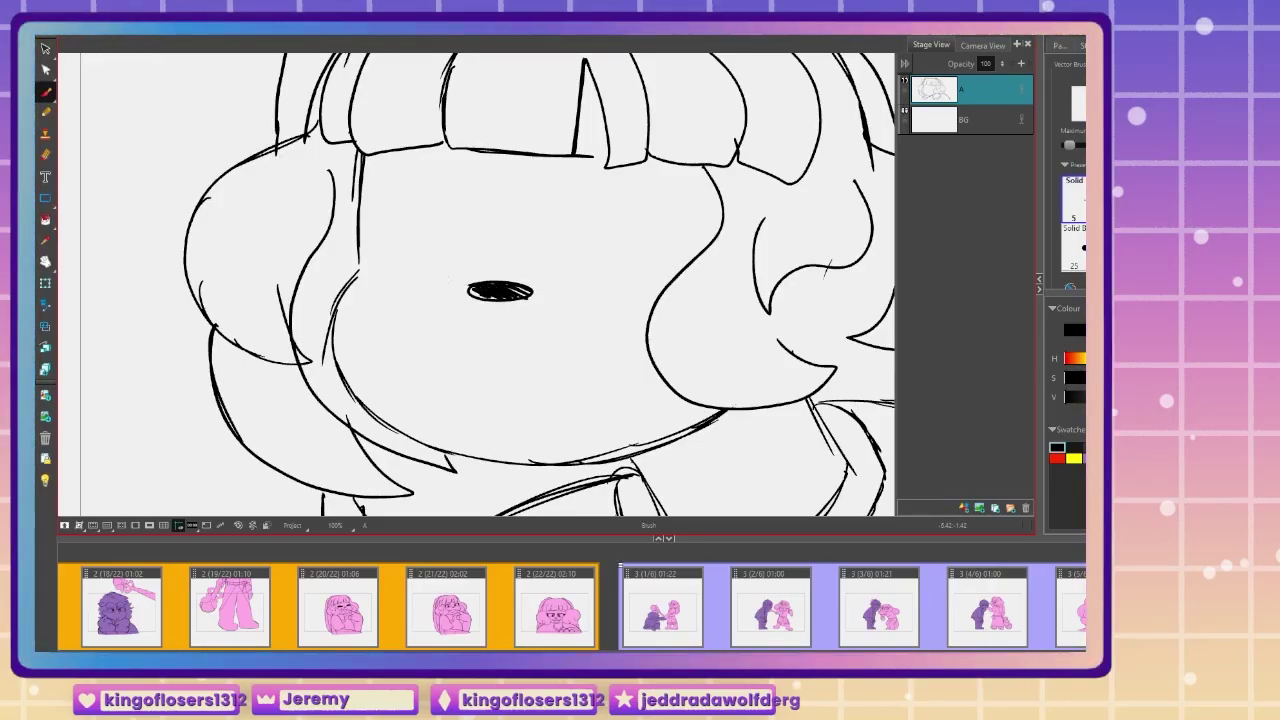
mouse_move(427, 346)
mouse_down()
mouse_move(579, 330)
mouse_move(574, 376)
mouse_move(489, 388)
mouse_move(499, 338)
mouse_move(566, 324)
mouse_move(552, 382)
mouse_move(494, 384)
mouse_move(467, 342)
mouse_up()
key(ctrl+z)
key(ctrl+z)
key(ctrl+z)
key(ctrl+z)
Step: Draw an open smiling mouth below the nose, with an upper teeth line and a tongue
drag(455, 332, 580, 323)
mouse_move(580, 324)
mouse_down()
mouse_move(582, 360)
mouse_move(475, 360)
mouse_move(461, 341)
mouse_up()
drag(582, 335, 568, 347)
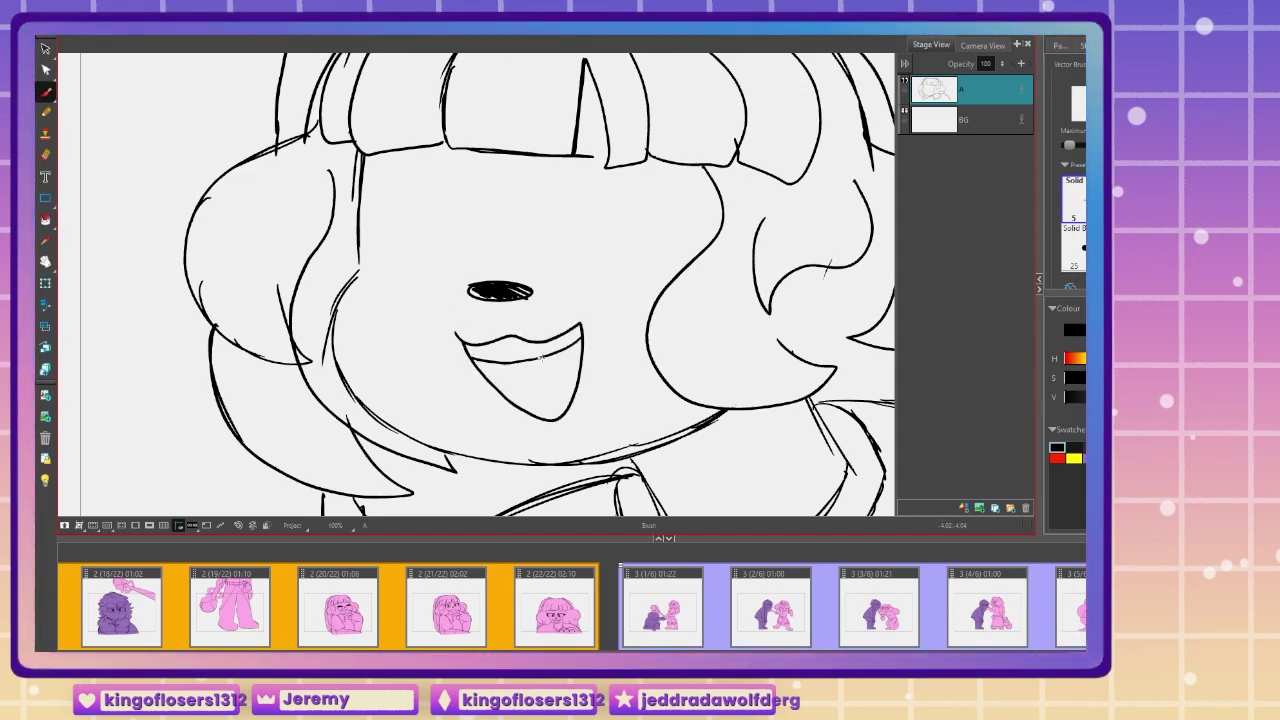
drag(514, 404, 521, 377)
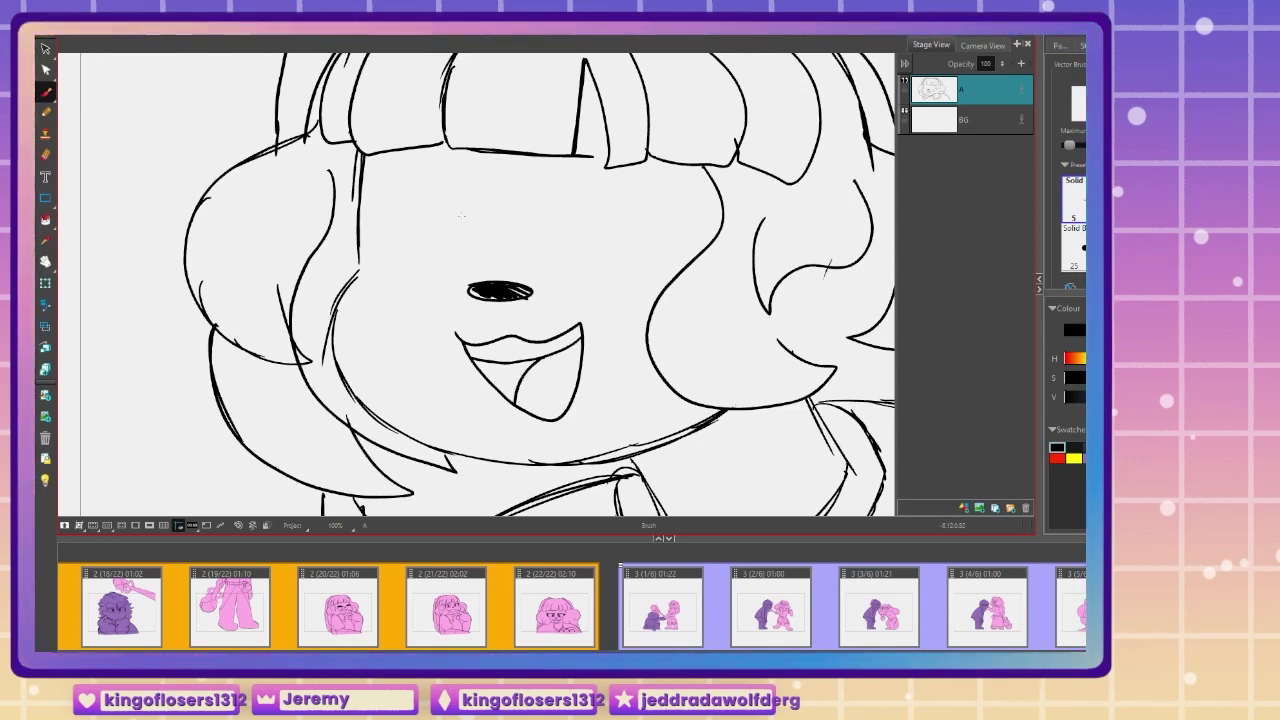
Step: Draw the eye left of the nose with a boxy outline, spiky lashes, oval iris, diamond pupil and a lid line above
drag(463, 208, 388, 198)
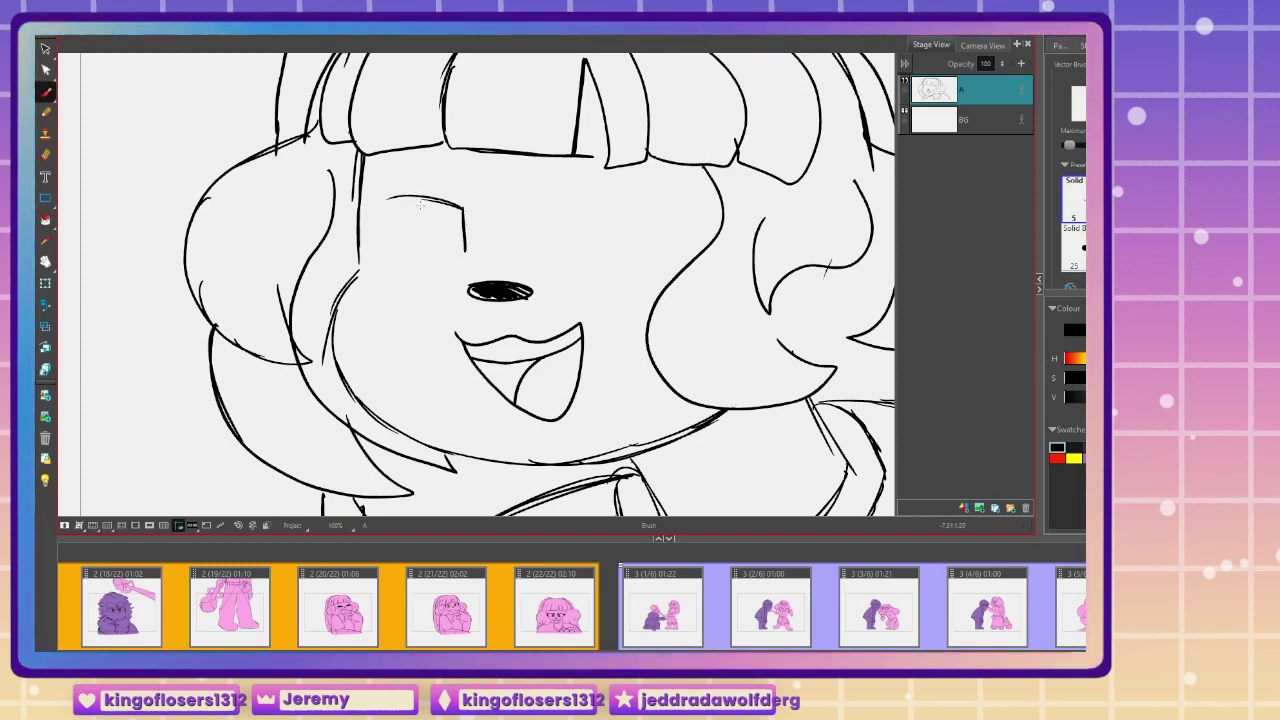
drag(465, 262, 369, 260)
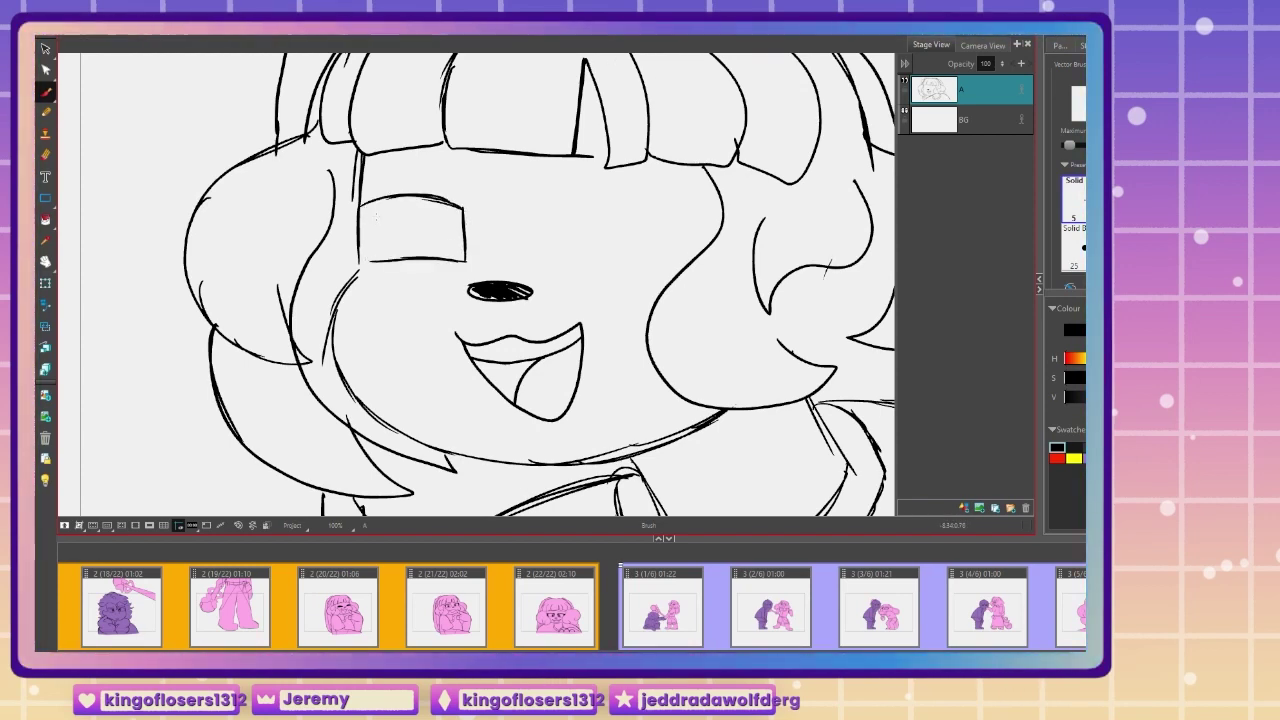
key(ctrl+z)
drag(463, 260, 369, 260)
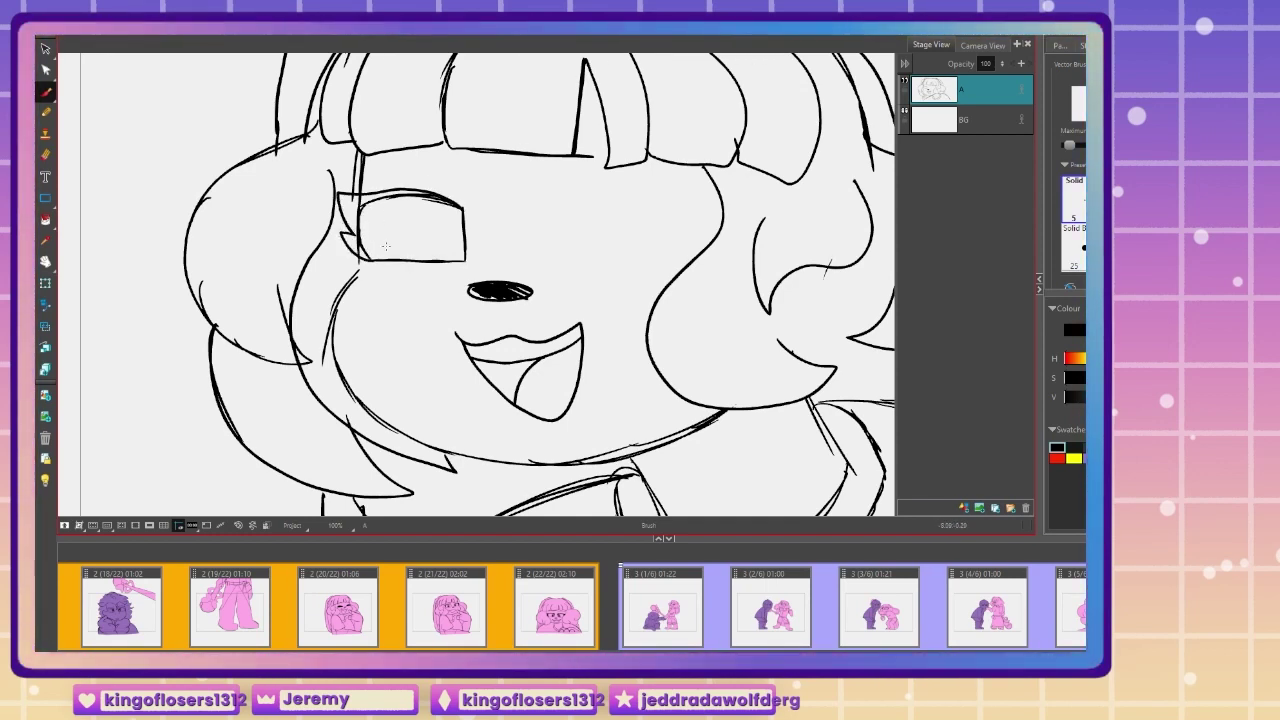
mouse_move(427, 192)
mouse_down()
mouse_move(457, 200)
mouse_move(463, 235)
mouse_move(449, 258)
mouse_move(438, 246)
mouse_up()
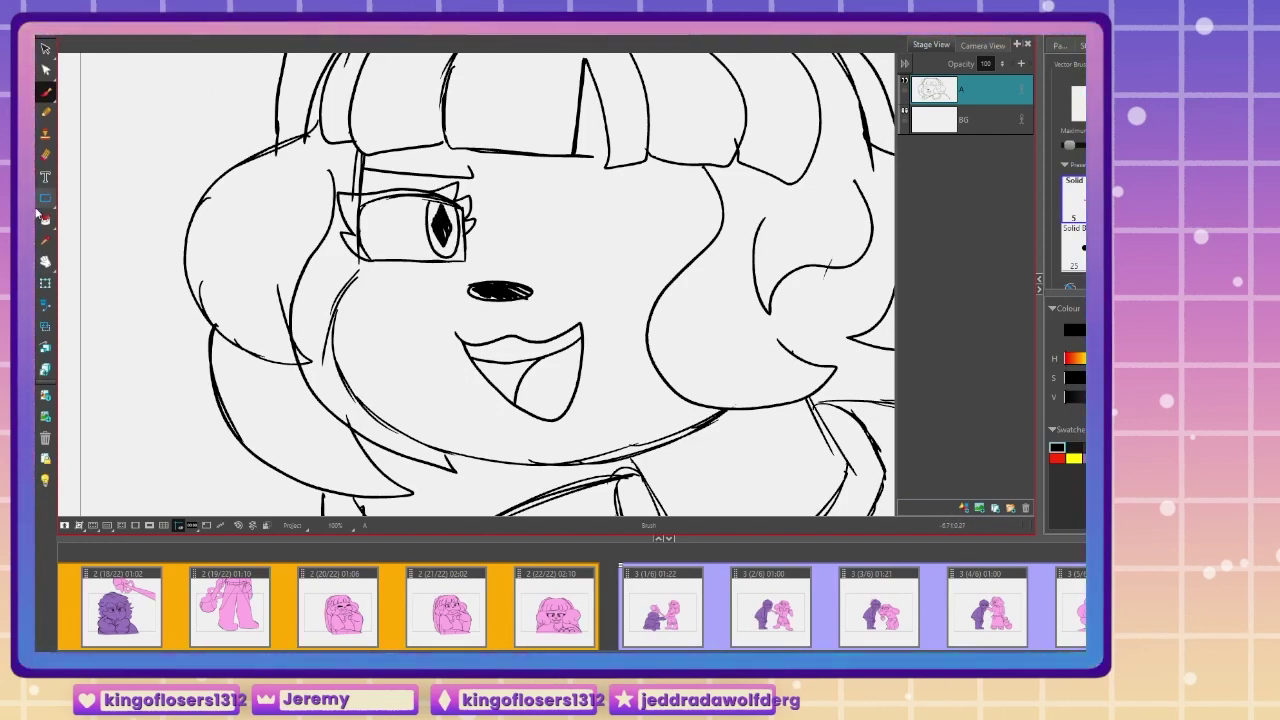
Step: Fill the outlined lashes of the left eye with black
click(351, 244)
click(449, 192)
click(464, 204)
click(468, 222)
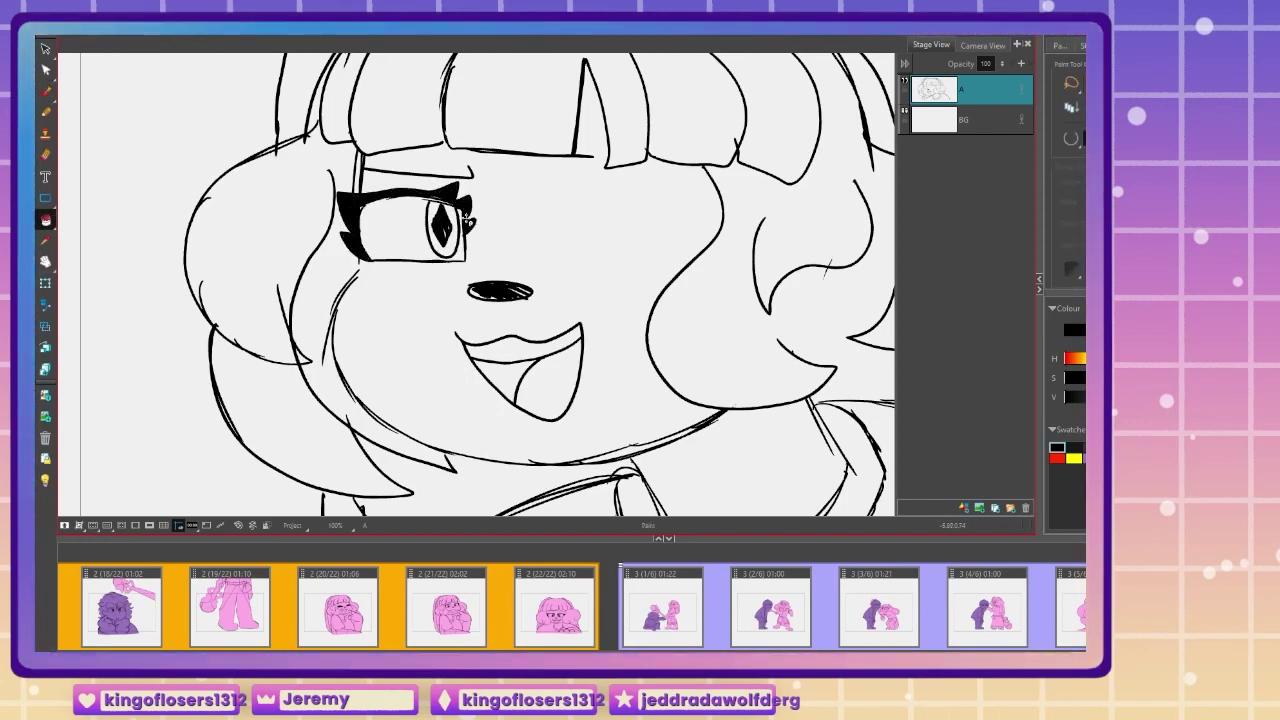
Step: Draw the second eye's boxy outline and spiky lashes right of the nose, and fill the lashes with black
mouse_move(540, 207)
mouse_down()
mouse_move(540, 265)
mouse_move(574, 261)
mouse_up()
drag(669, 205, 668, 260)
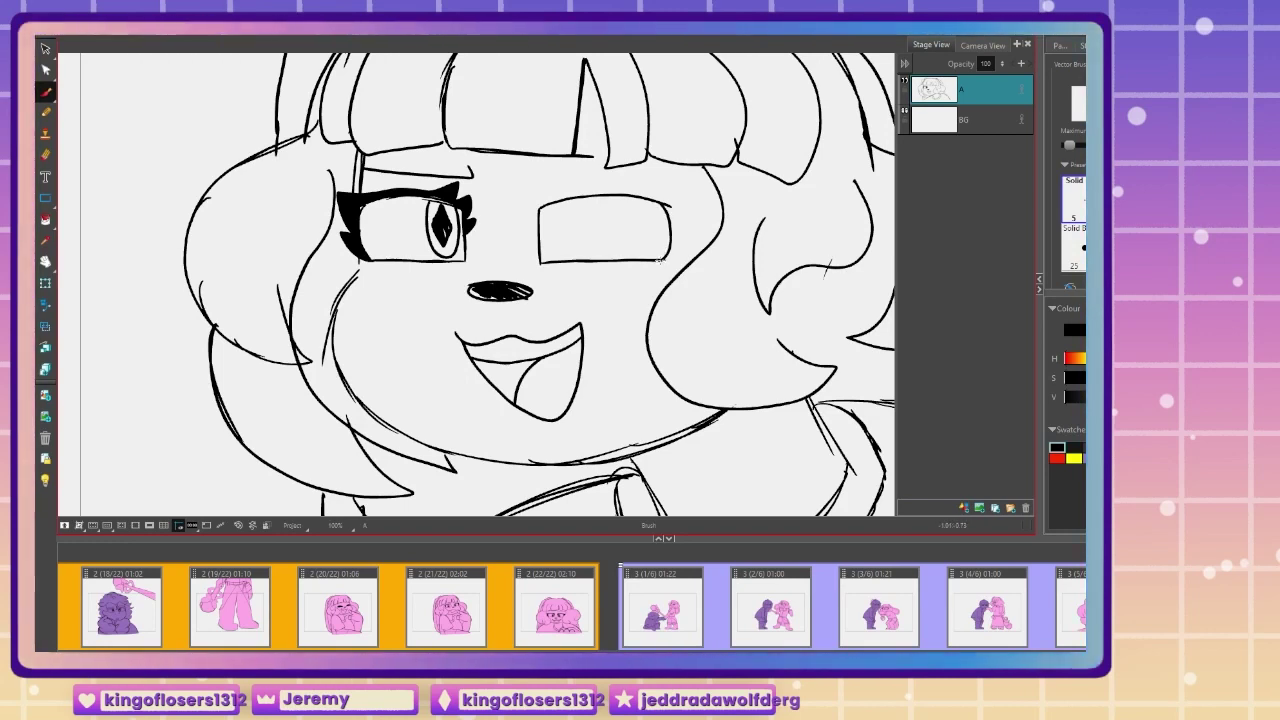
mouse_move(546, 199)
mouse_down()
mouse_move(660, 188)
mouse_move(675, 255)
mouse_up()
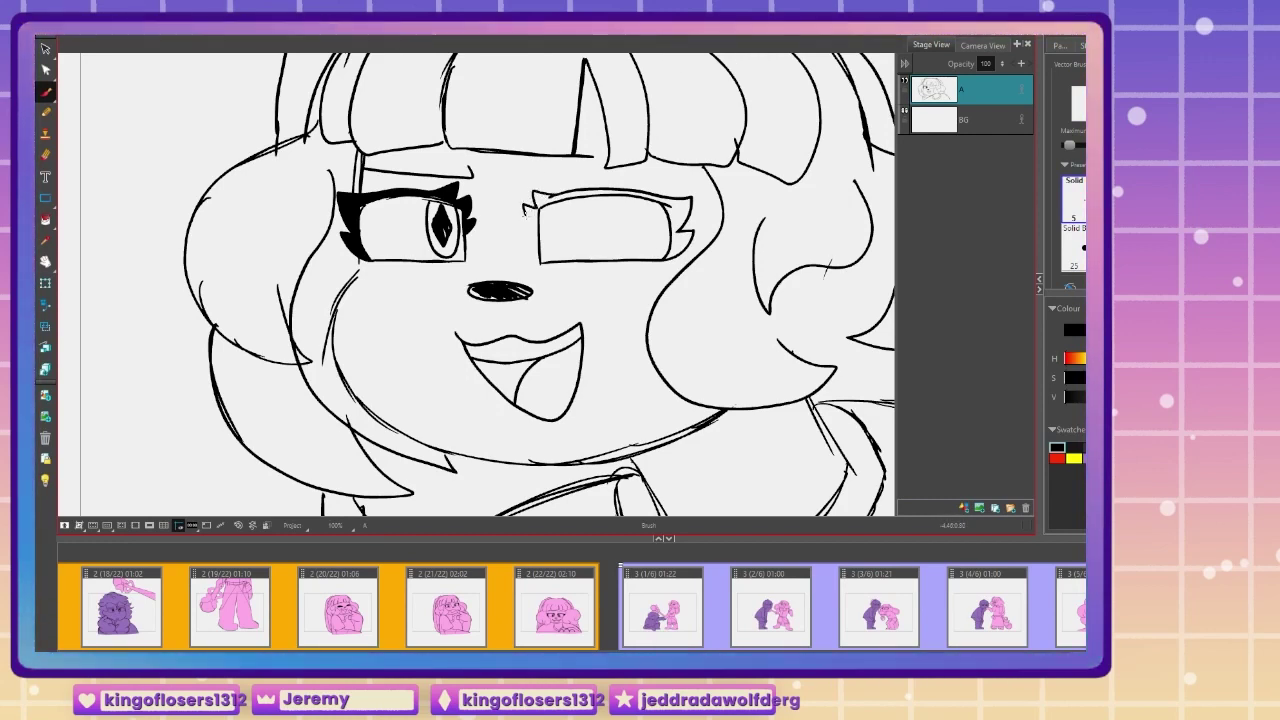
key(j)
click(45, 92)
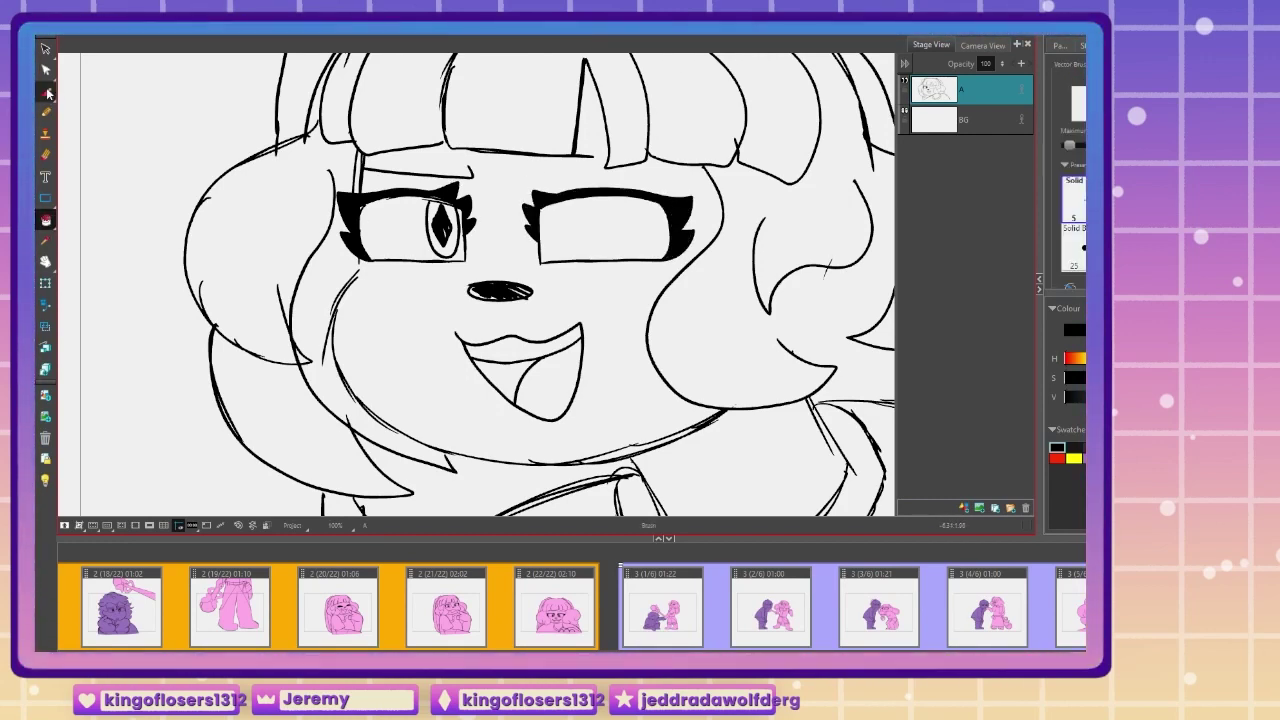
Step: Draw the lid line, oval iris and diamond pupil of the eye right of the nose, and fill the pupil with black
mouse_move(529, 167)
mouse_down()
mouse_move(532, 178)
mouse_move(679, 170)
mouse_up()
mouse_move(546, 207)
mouse_down()
mouse_move(545, 227)
mouse_move(573, 197)
mouse_move(566, 248)
mouse_up()
key(ctrl+z)
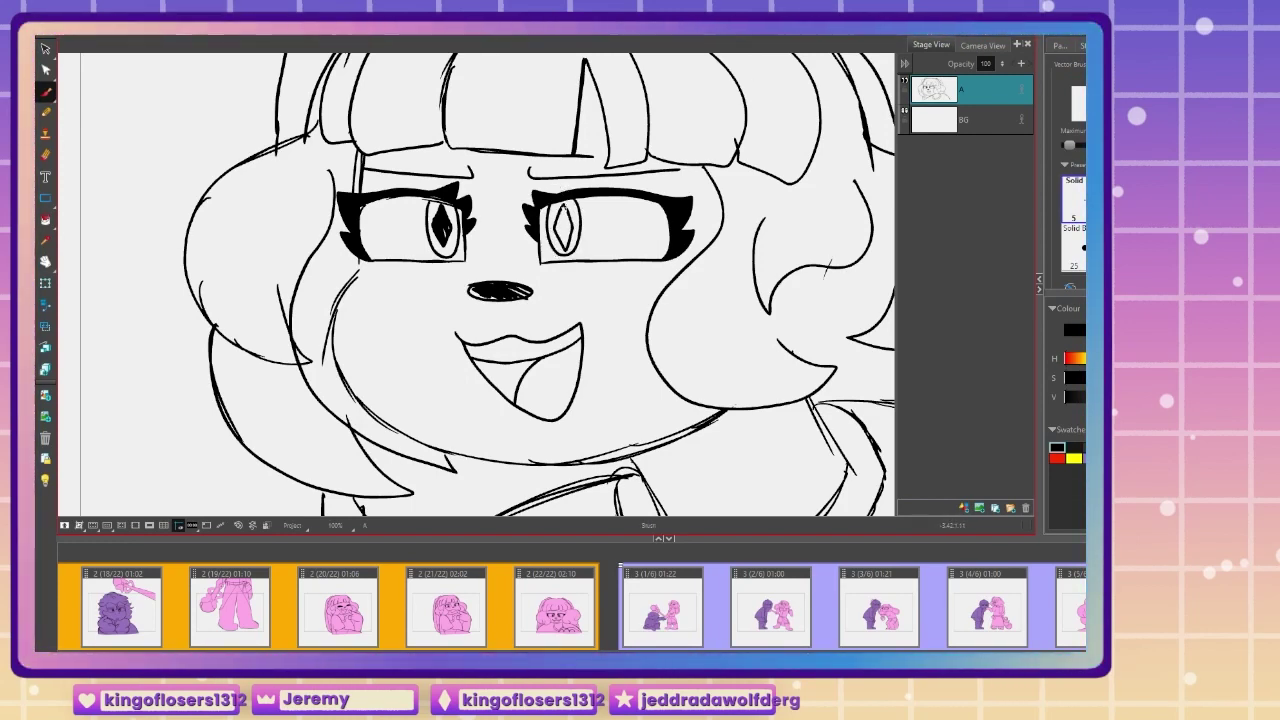
click(45, 219)
click(564, 228)
Step: Add a new layer beneath the line art and set up the Solid 25 brush with the pink colour
click(47, 93)
key(1)
key(1)
key(1)
key(1)
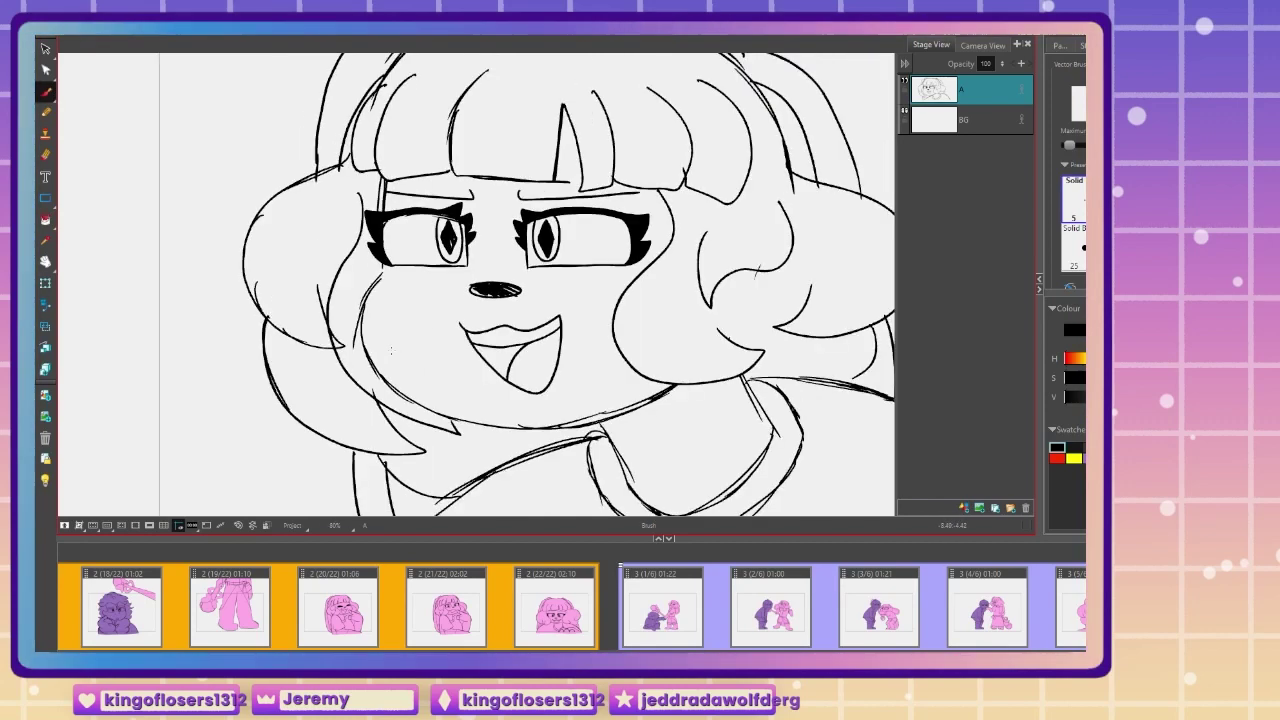
drag(356, 393, 367, 409)
click(968, 120)
click(964, 508)
click(1075, 248)
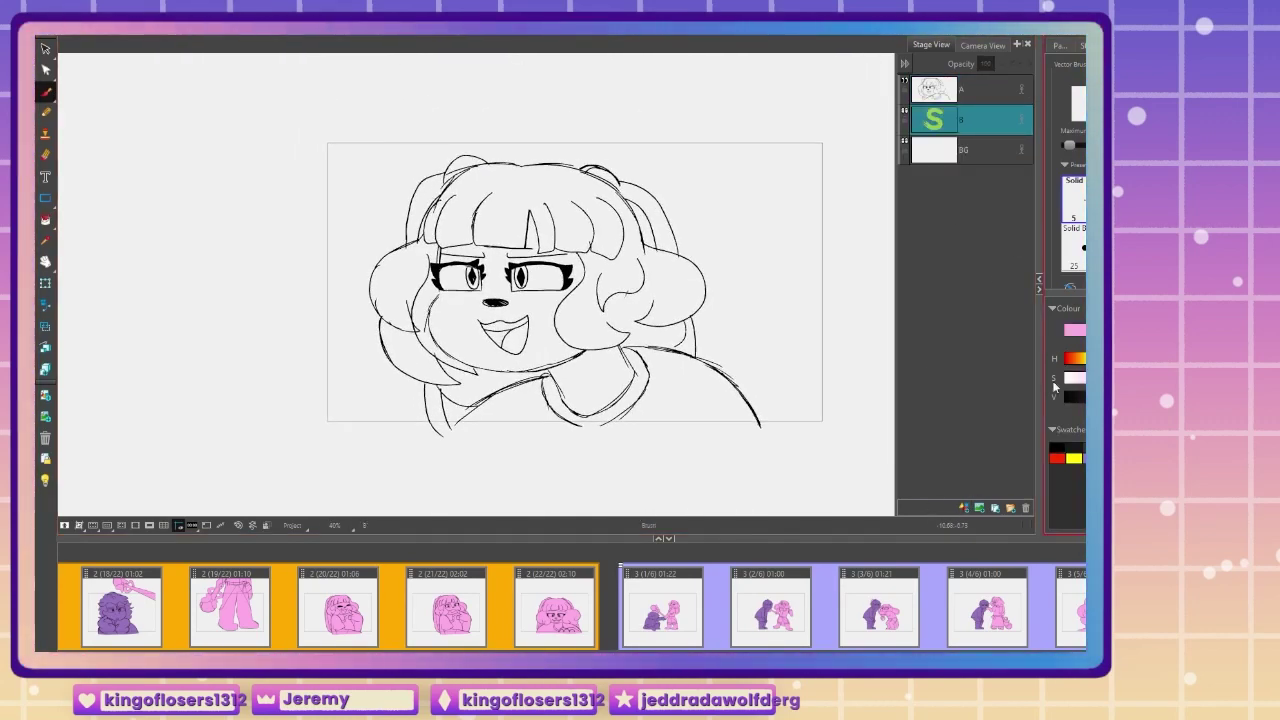
click(1084, 458)
scroll(743, 400, up, 3)
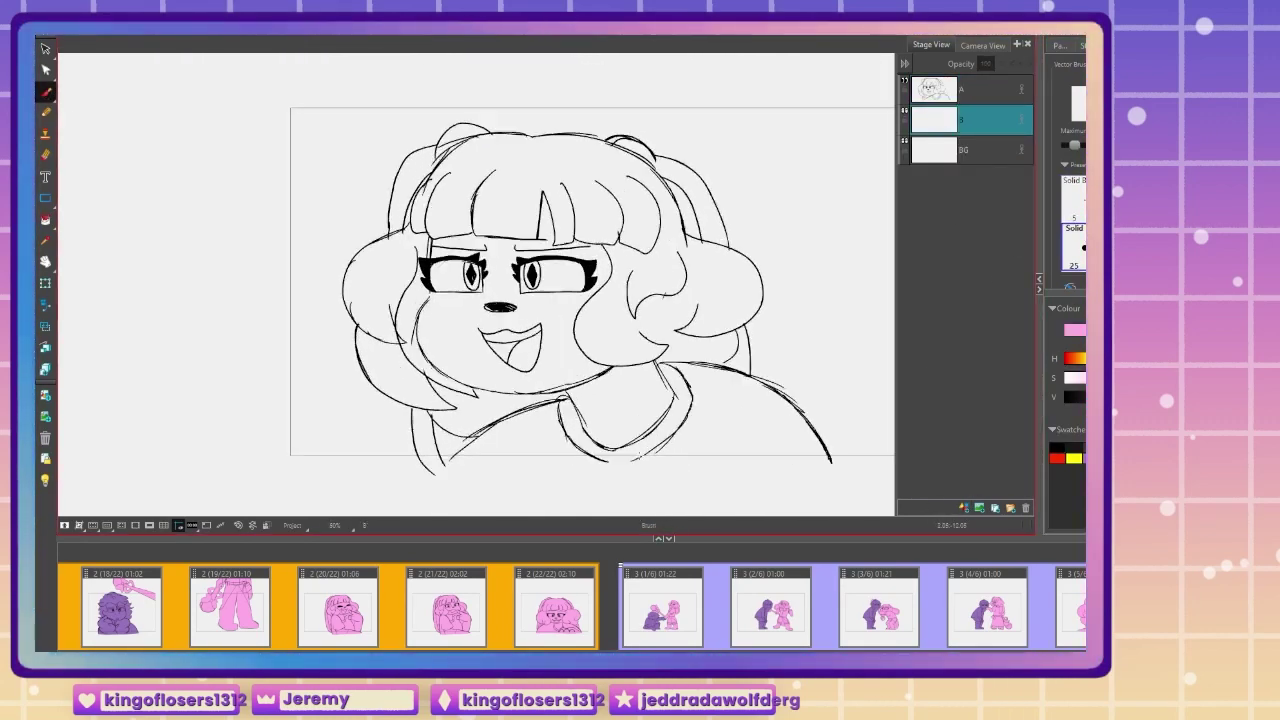
Step: Trace the character's outer silhouette in pink along shoulders, hair and ears, closing it with a line below the panel's lower edge
drag(688, 340, 776, 455)
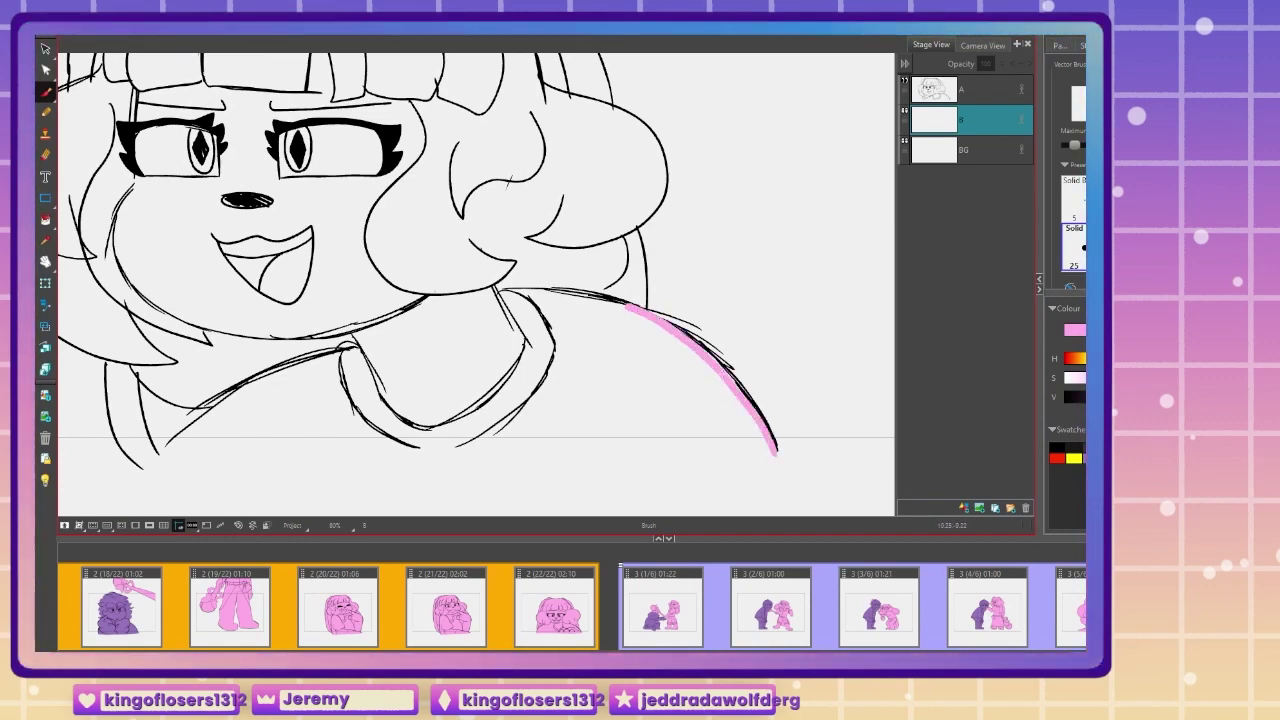
drag(657, 177, 688, 286)
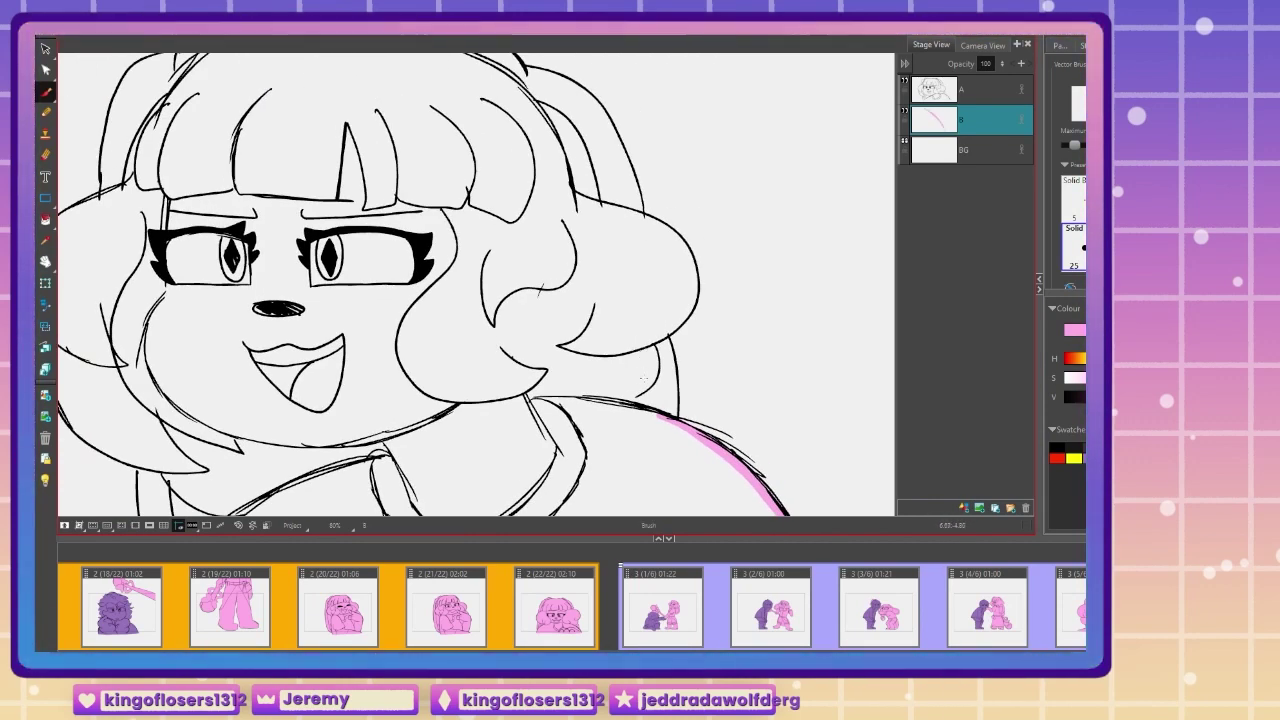
drag(668, 340, 677, 415)
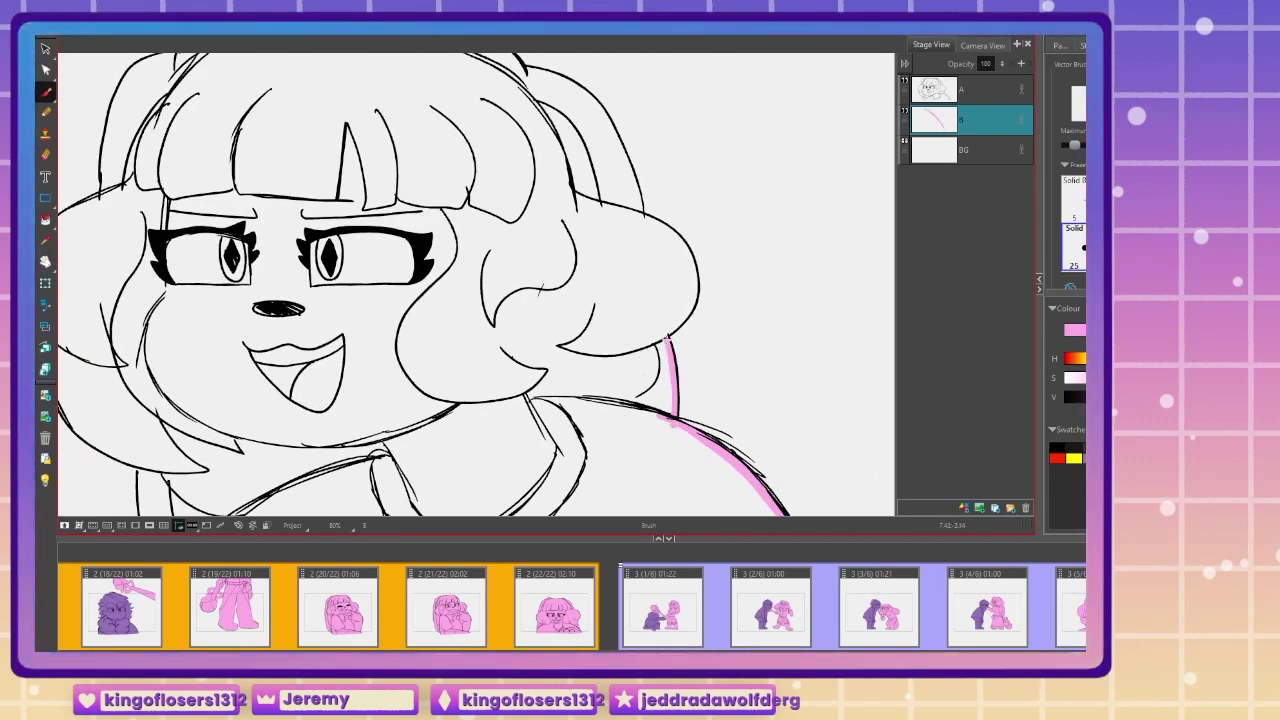
mouse_move(697, 287)
mouse_down()
mouse_move(625, 207)
mouse_move(449, 262)
mouse_move(705, 363)
mouse_up()
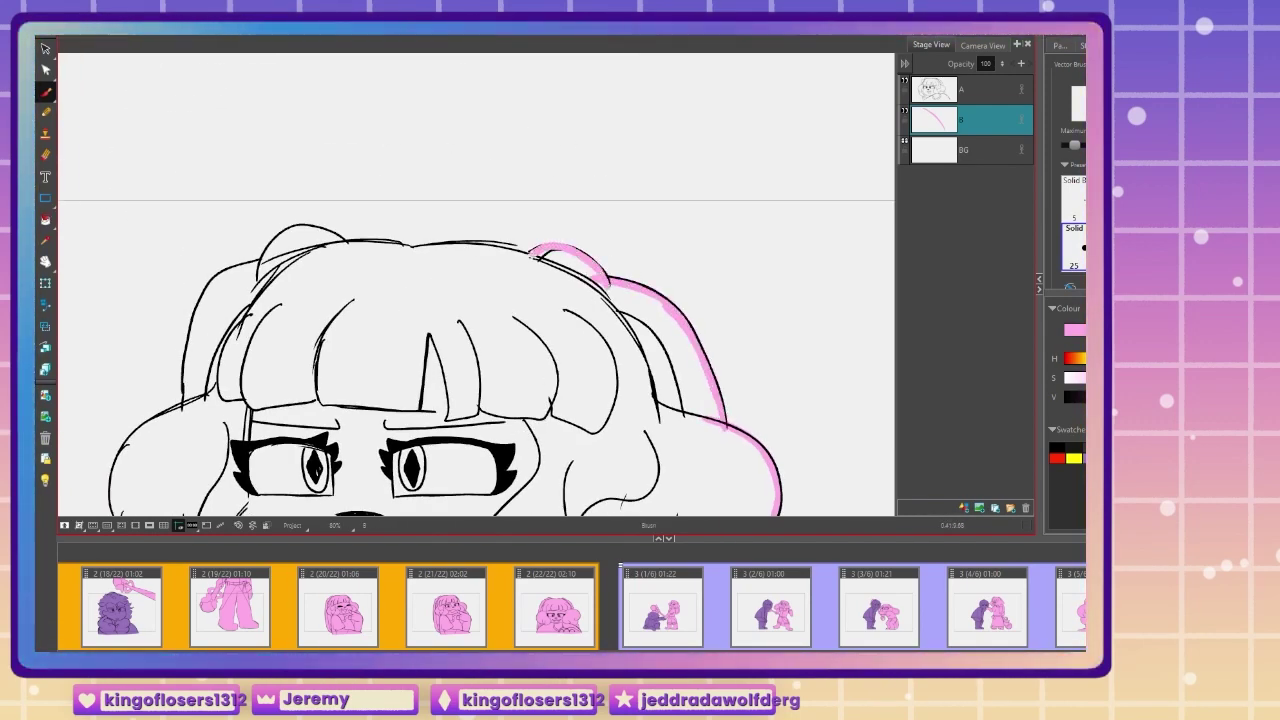
drag(293, 347, 445, 279)
mouse_move(683, 186)
mouse_down()
mouse_move(467, 179)
mouse_move(490, 168)
mouse_move(413, 200)
mouse_move(654, 100)
mouse_move(620, 100)
mouse_move(599, 122)
mouse_move(580, 220)
mouse_move(616, 109)
mouse_move(548, 177)
mouse_move(570, 267)
mouse_up()
drag(563, 161, 391, 115)
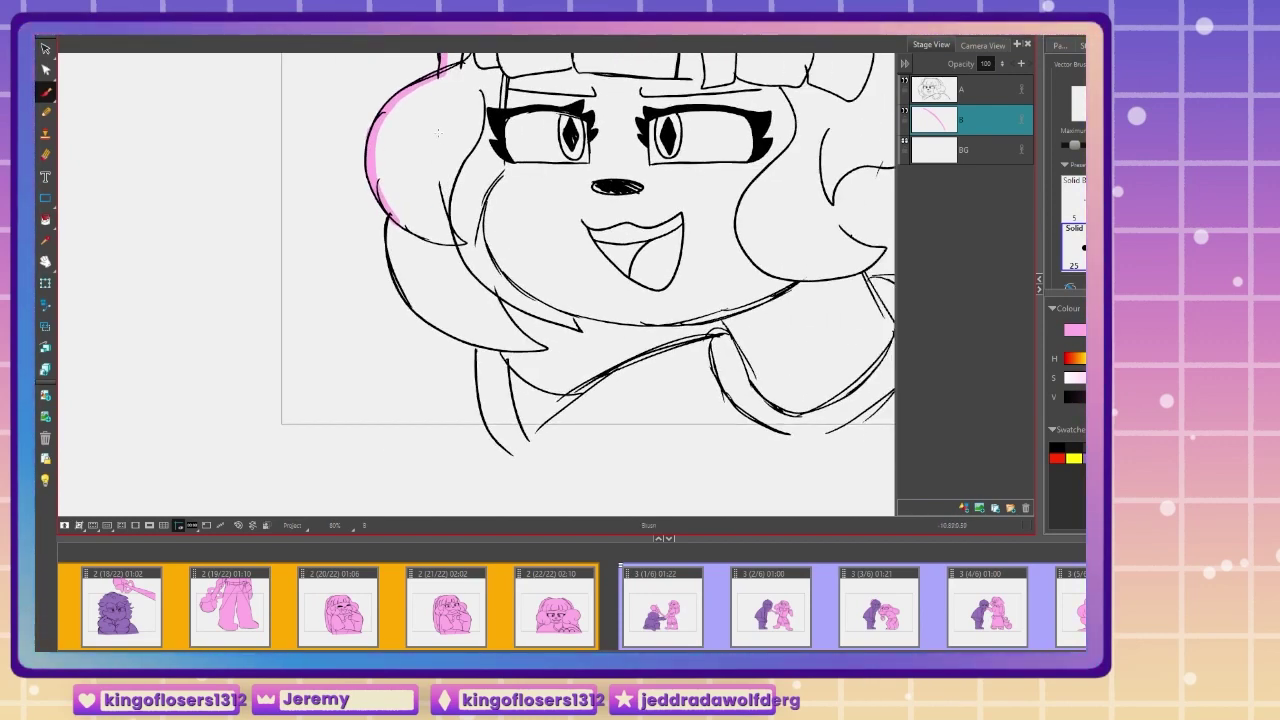
mouse_move(390, 218)
mouse_down()
mouse_move(405, 290)
mouse_move(484, 344)
mouse_move(487, 414)
mouse_move(520, 459)
mouse_move(680, 388)
mouse_move(838, 378)
mouse_up()
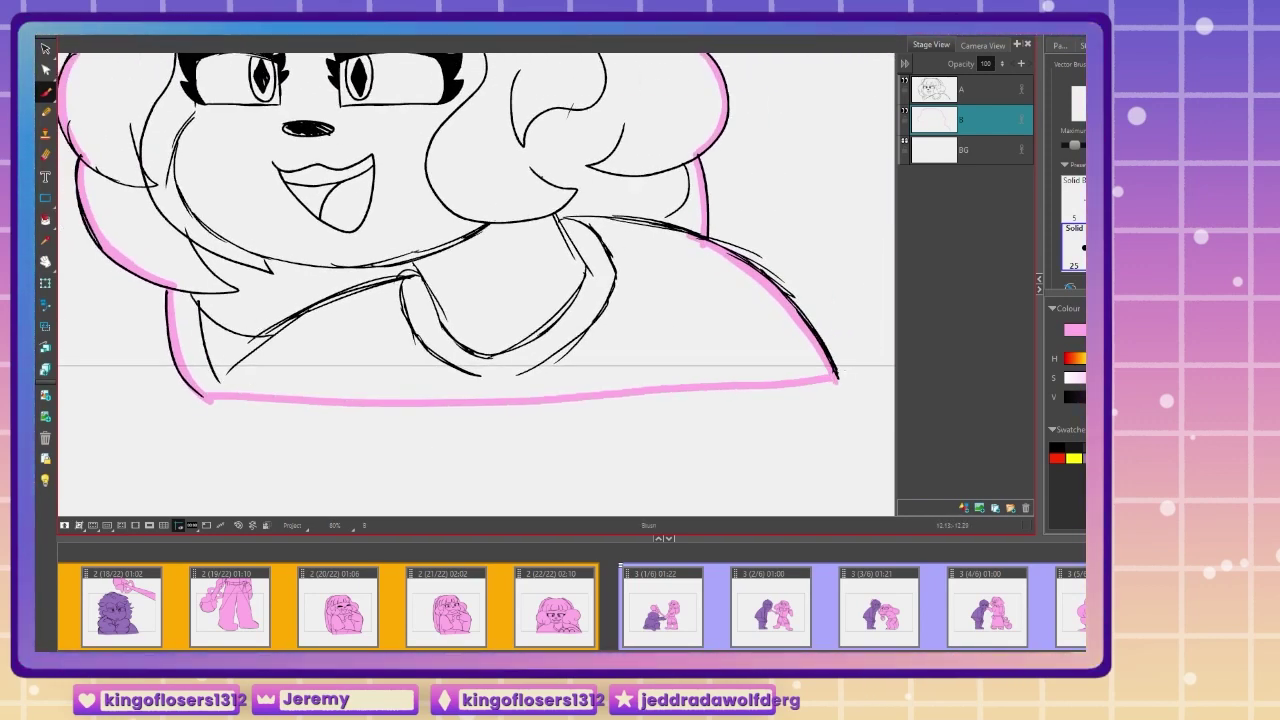
Step: Fill the traced silhouette and remaining gaps with pink, and merge the colour layer with the line art layer
key(alt+i)
click(364, 346)
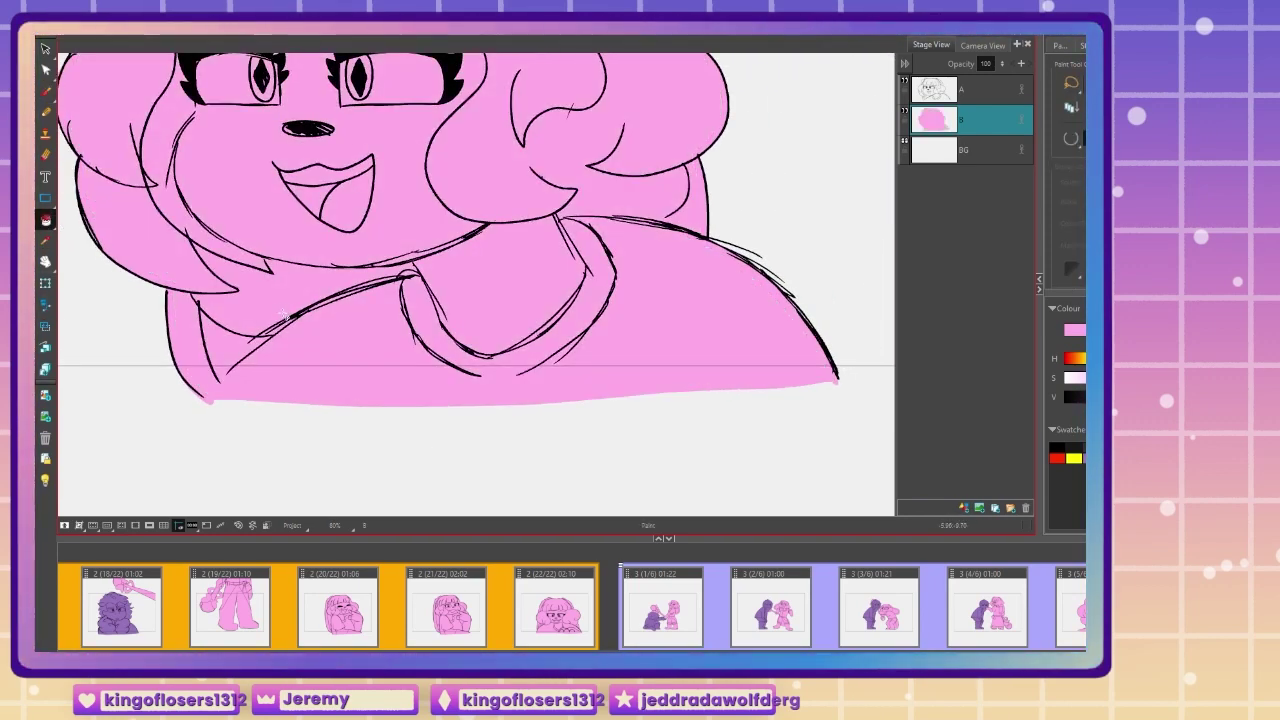
key(1)
drag(225, 309, 309, 393)
click(984, 97)
key(ctrl+e)
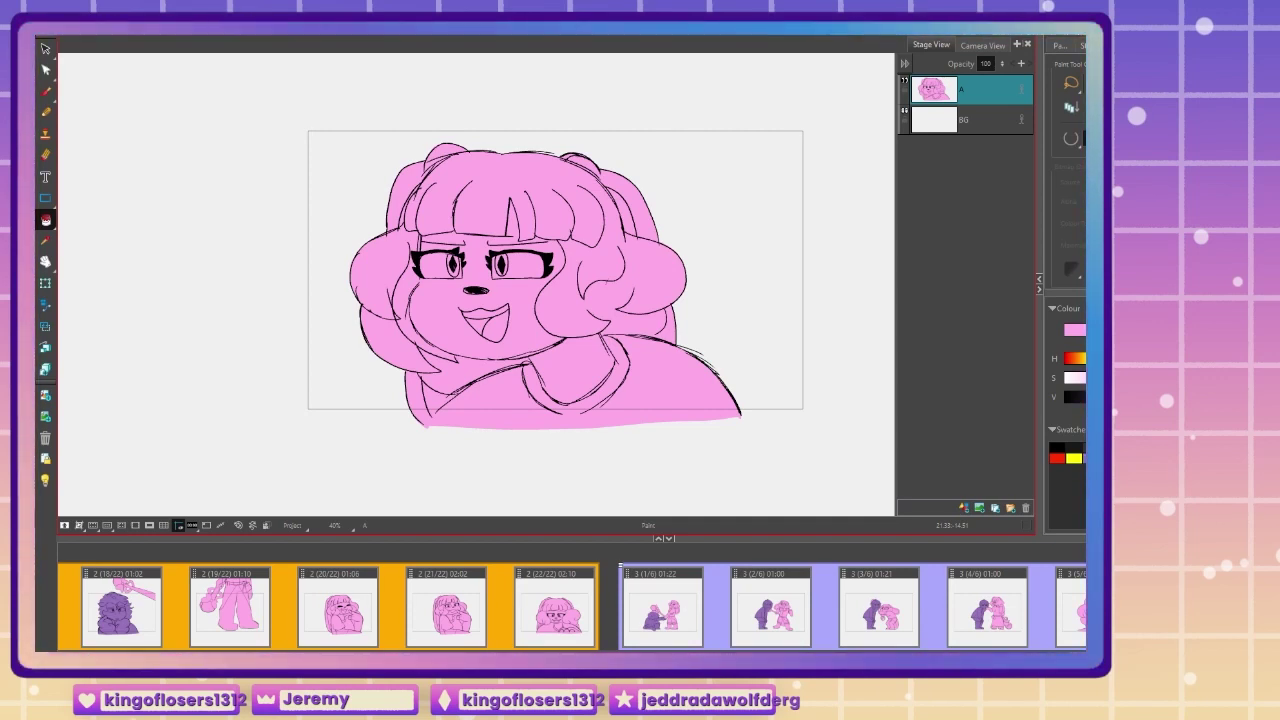
Step: Add a new blank panel after the pink close-up and set up the Solid 5 brush with black
key(p)
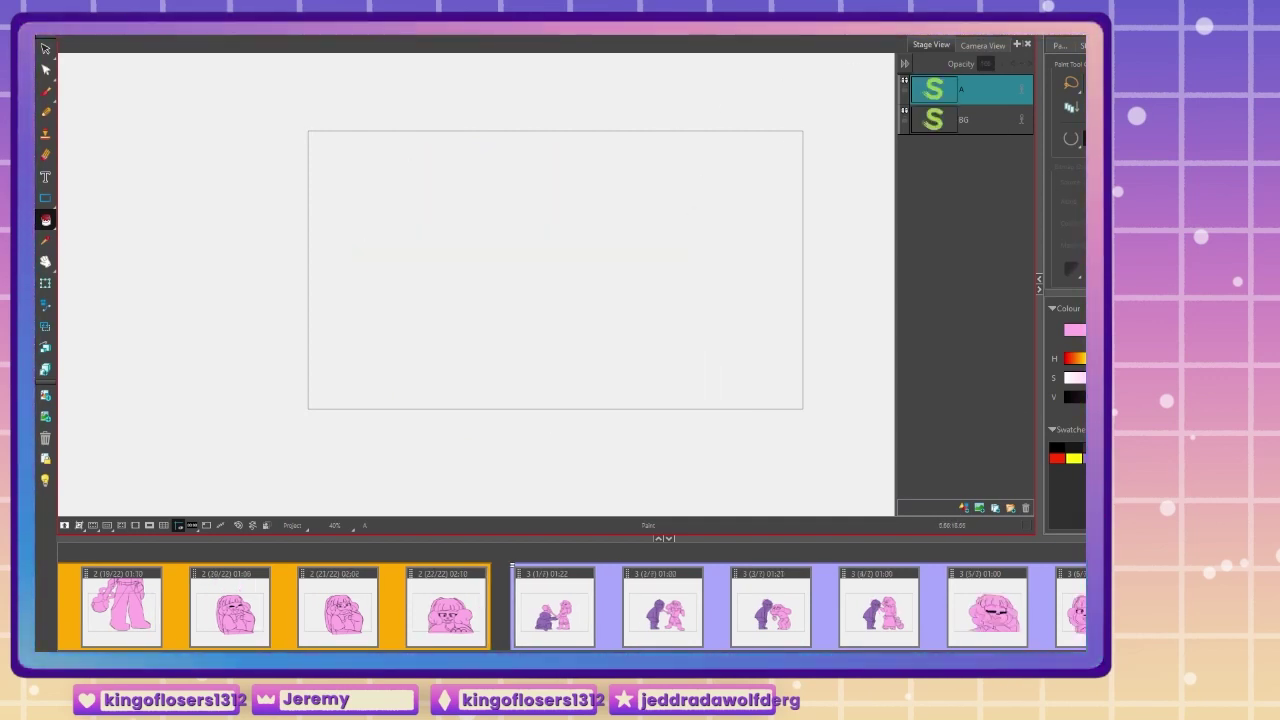
click(1057, 447)
key(alt+b)
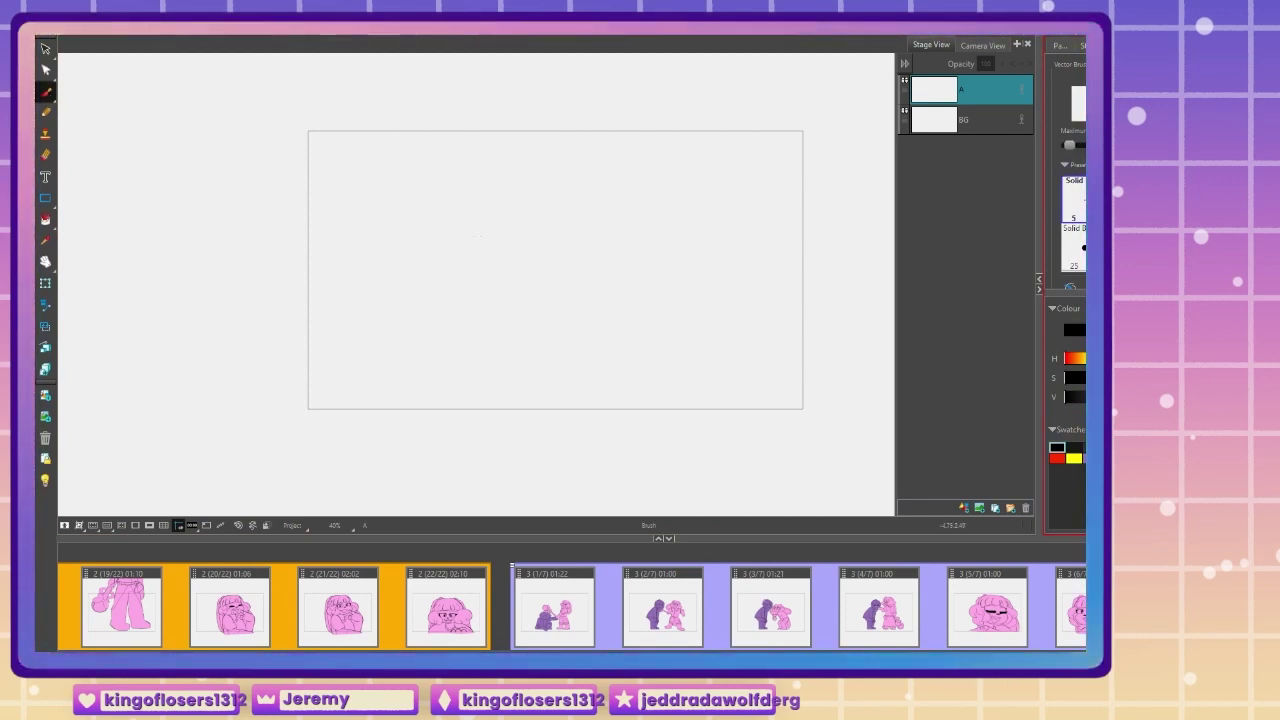
key(2)
key(space)
drag(347, 303, 283, 329)
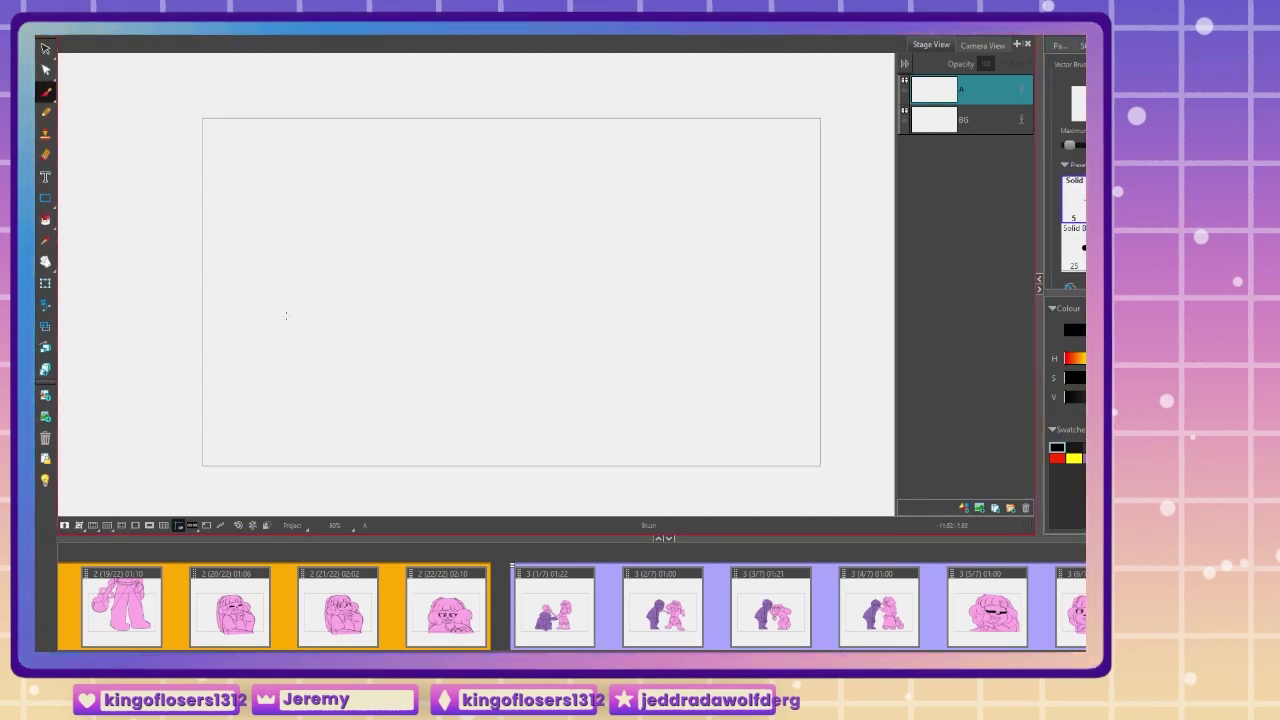
Step: Sketch a rounded head outline with a tapered jaw in the upper left part of the new panel
drag(389, 134, 457, 205)
drag(364, 135, 456, 200)
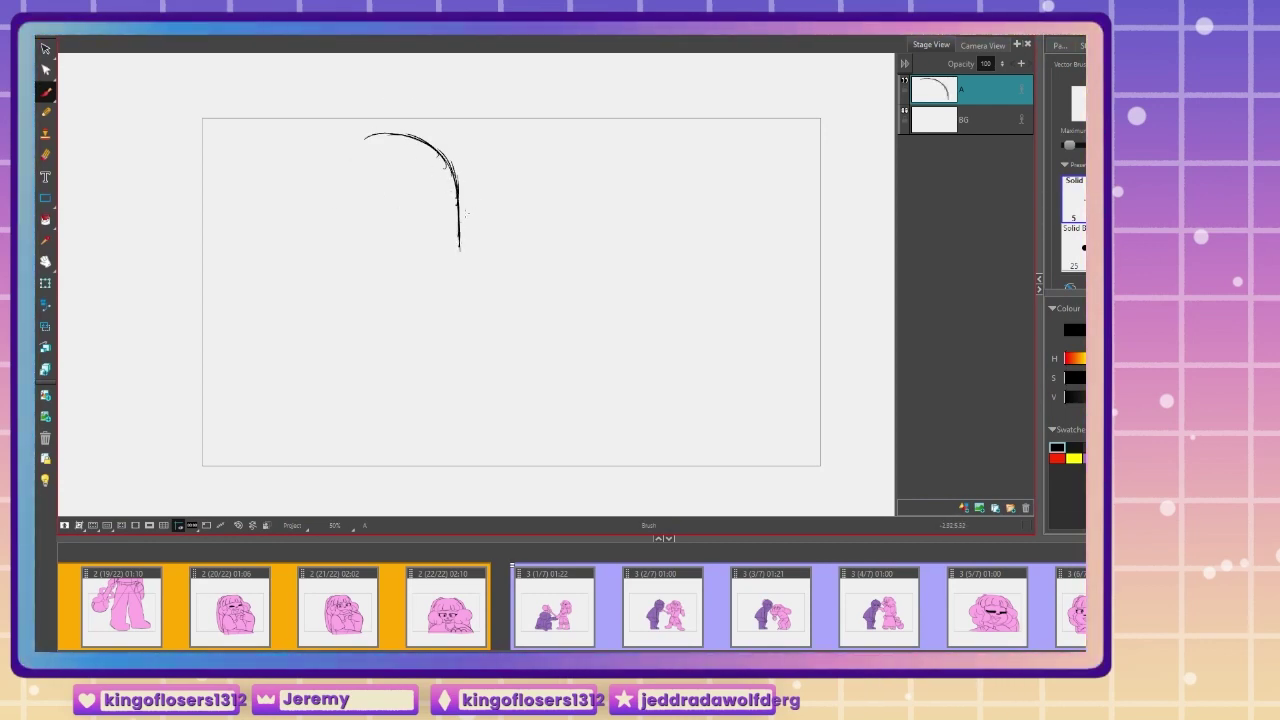
mouse_move(457, 200)
mouse_down()
mouse_move(431, 281)
mouse_move(350, 281)
mouse_move(315, 195)
mouse_move(338, 142)
mouse_up()
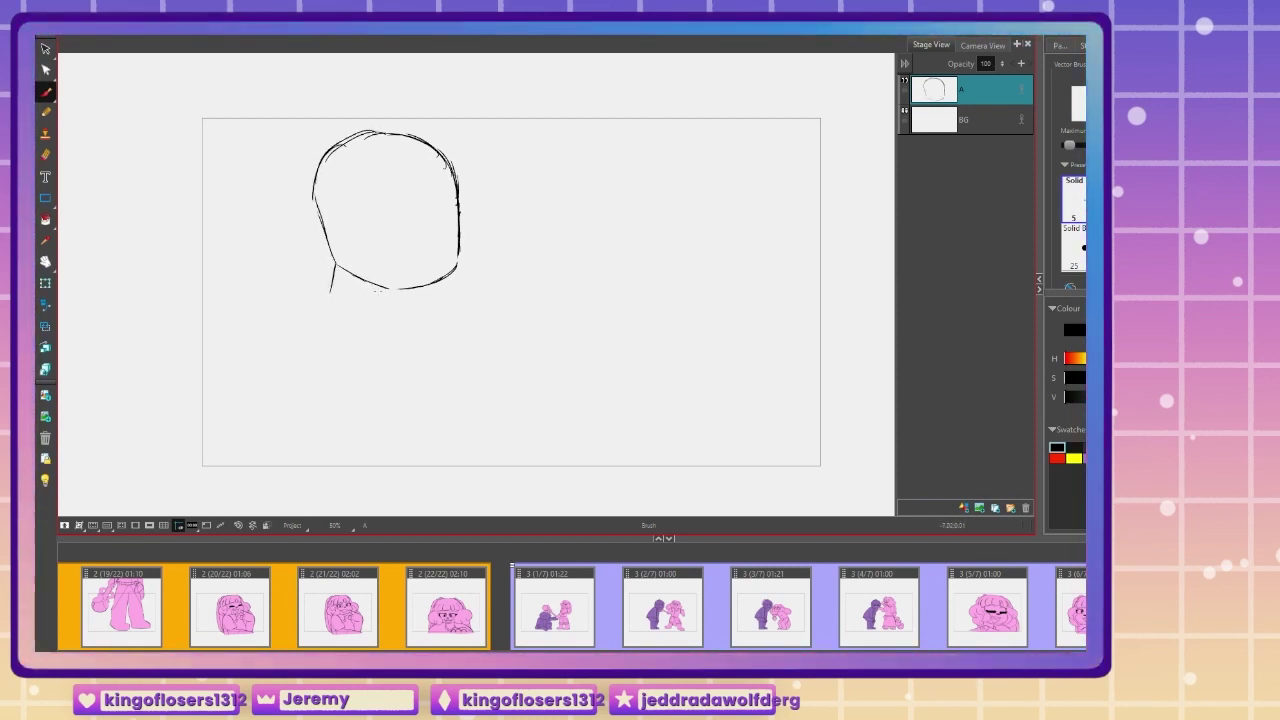
Step: Sketch the neck, the sloping shoulder line and both sides of the torso below the head
mouse_move(378, 287)
mouse_down()
mouse_move(377, 310)
mouse_move(288, 297)
mouse_up()
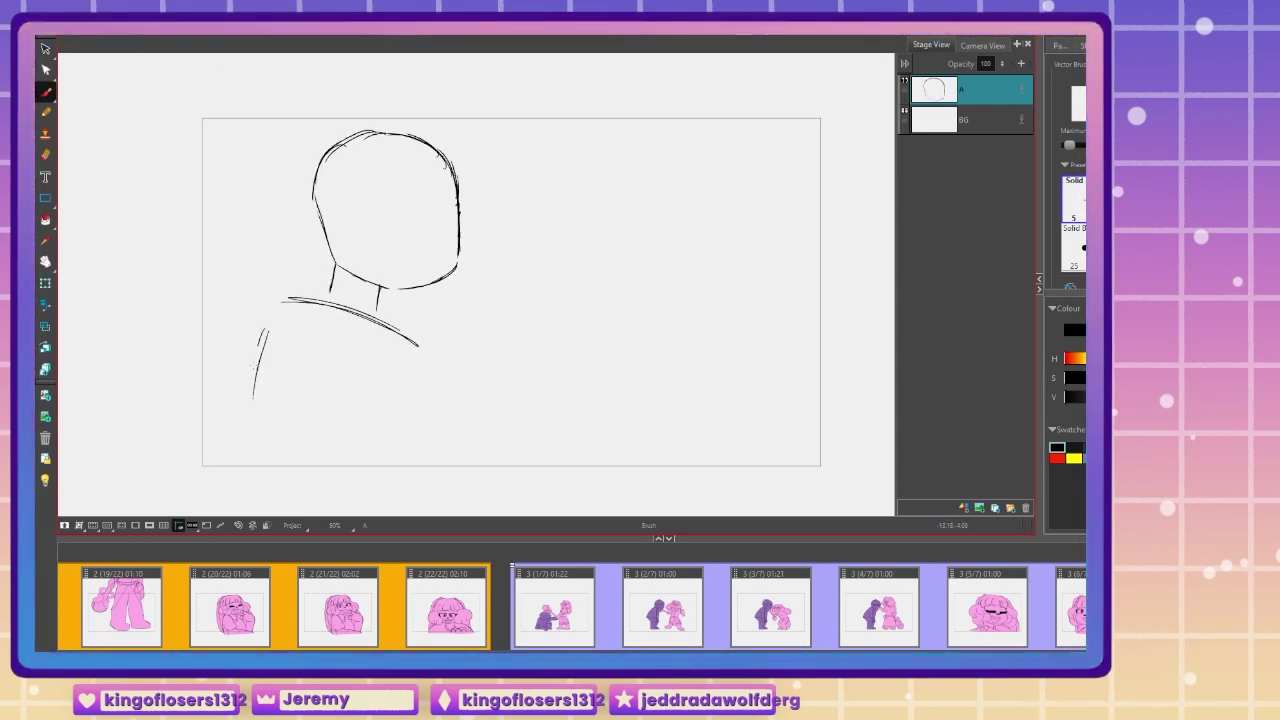
drag(430, 378, 413, 476)
drag(379, 305, 447, 304)
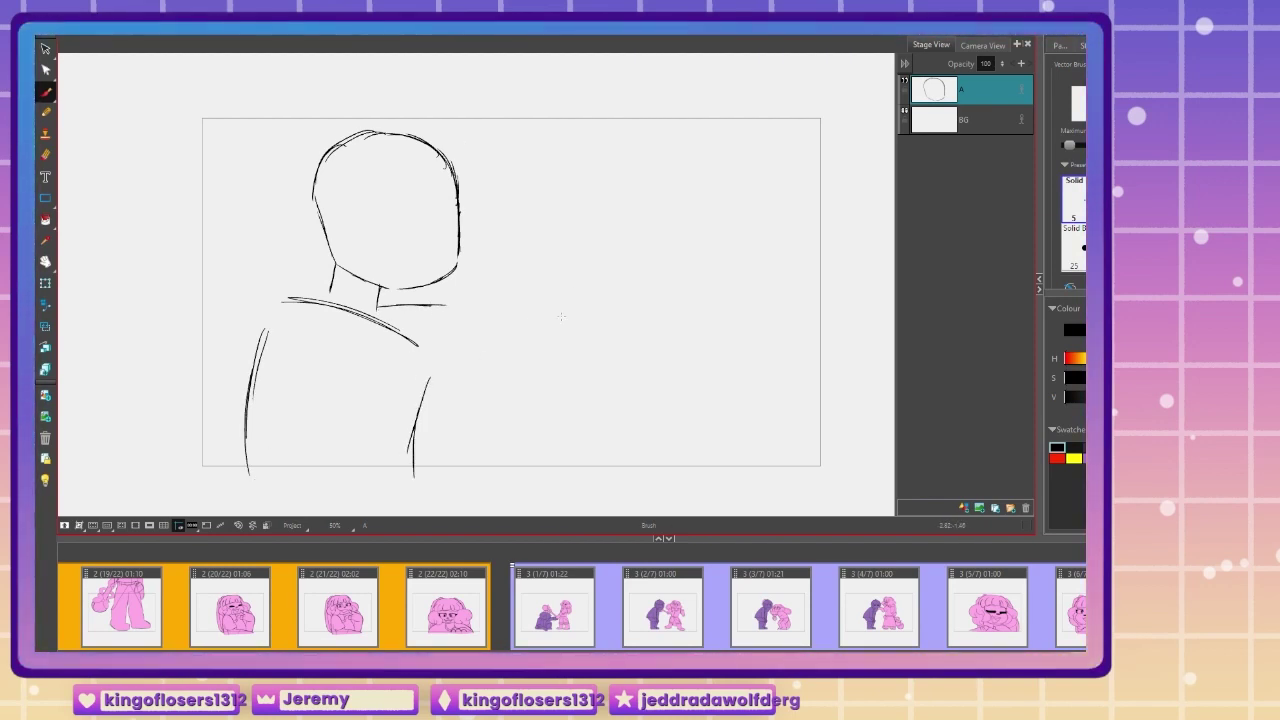
Step: Sketch a raised arm bent at the elbow, reaching from the torso's right side up behind the head
drag(428, 380, 493, 331)
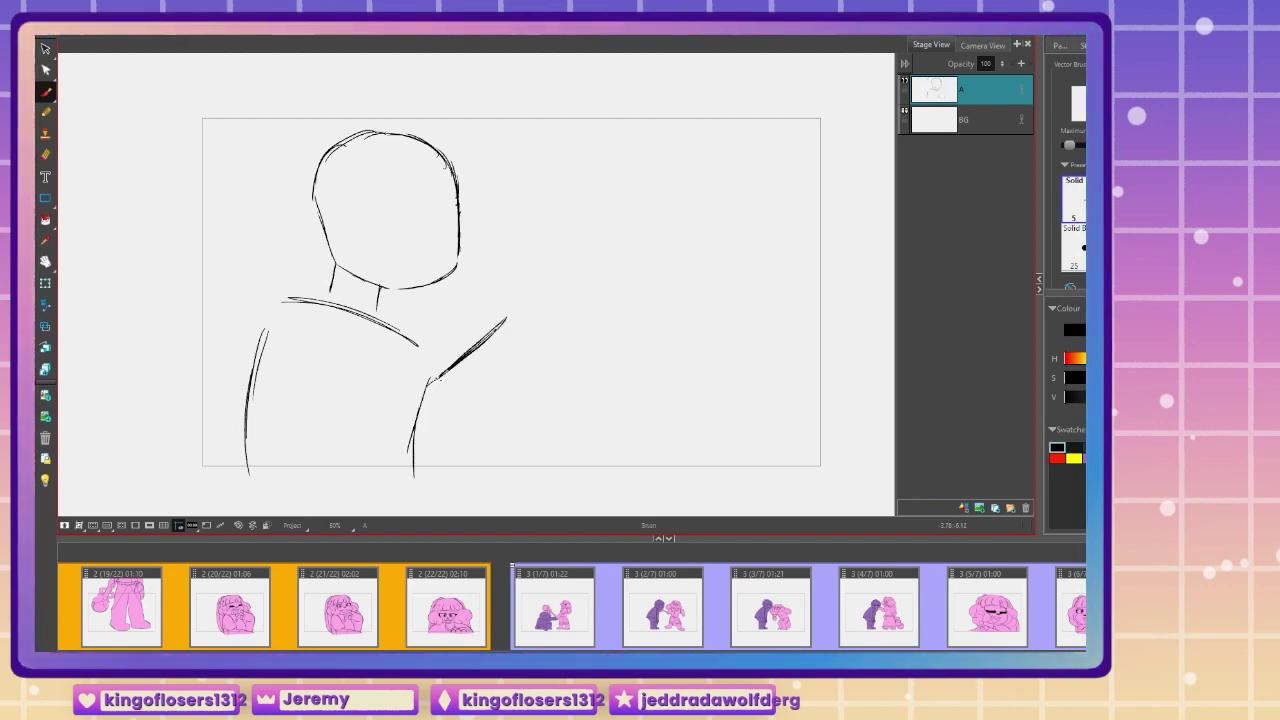
mouse_move(489, 248)
mouse_down()
mouse_move(463, 225)
mouse_move(405, 312)
mouse_move(516, 369)
mouse_move(481, 214)
mouse_move(425, 303)
mouse_up()
drag(446, 361, 451, 361)
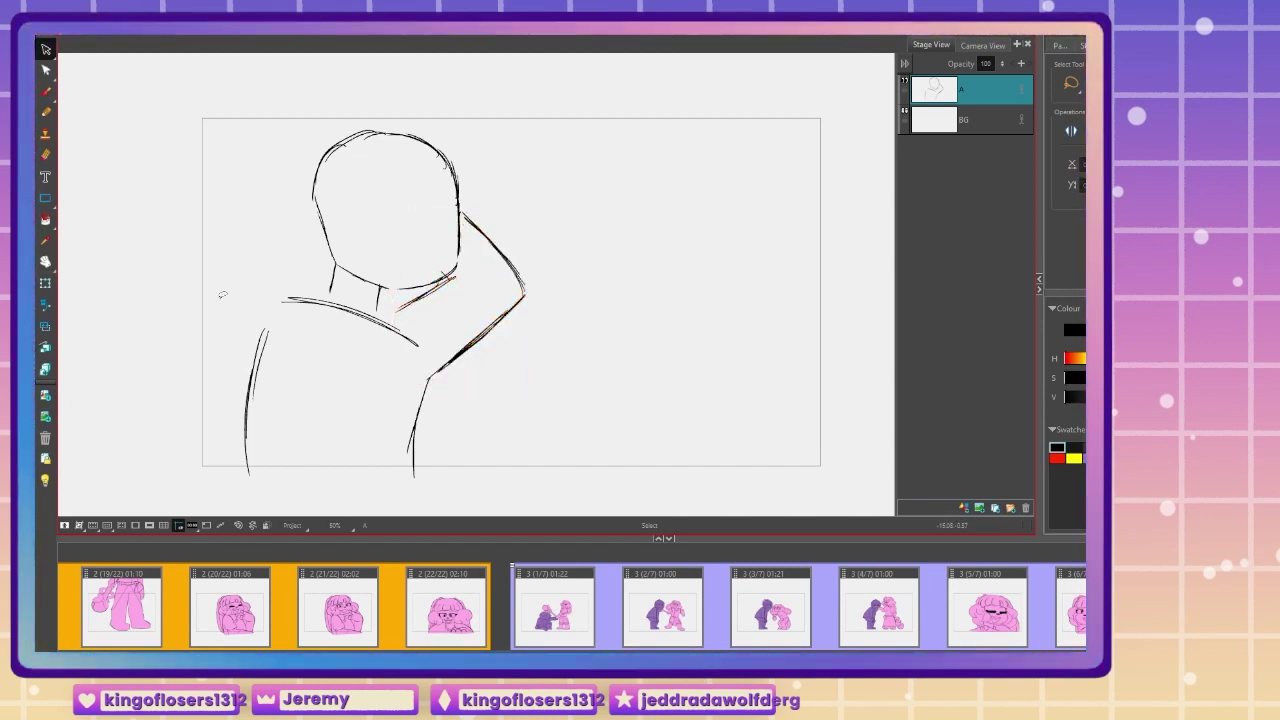
key(alt+b)
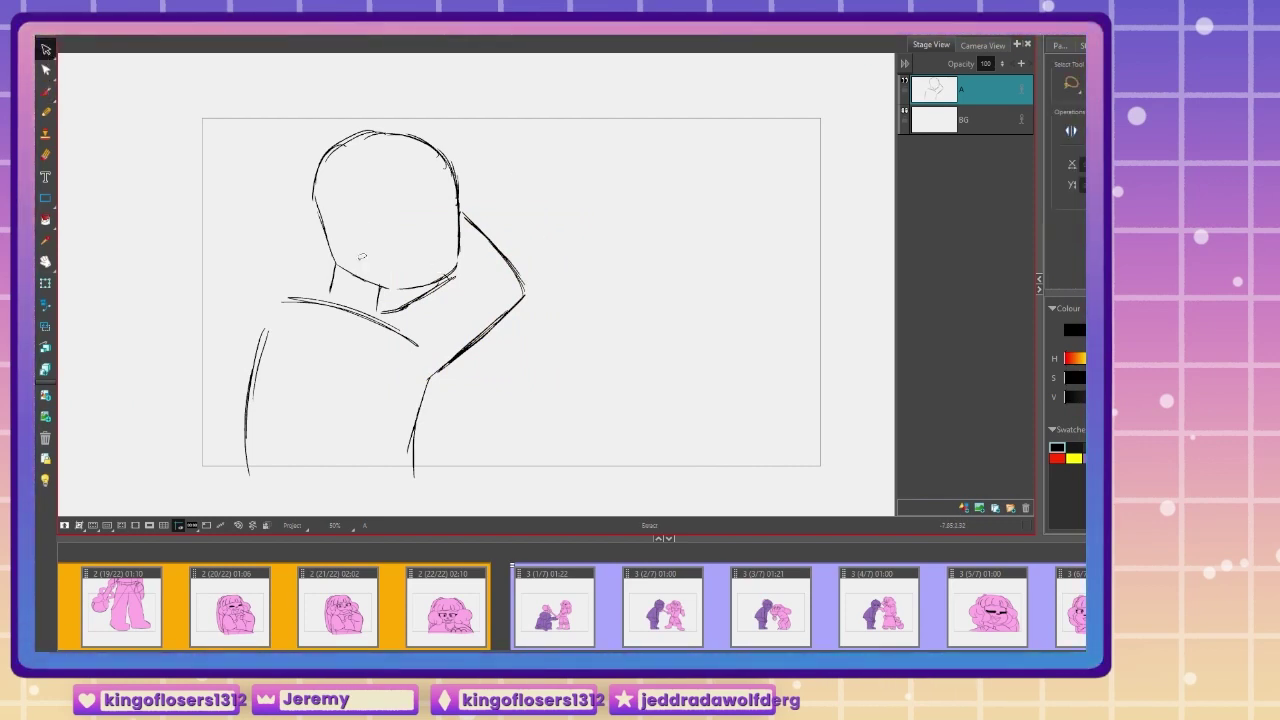
Step: Select the head and neck lines and scale them down slightly around their centre
mouse_move(310, 114)
mouse_down()
mouse_move(474, 173)
mouse_move(466, 243)
mouse_move(418, 276)
mouse_up()
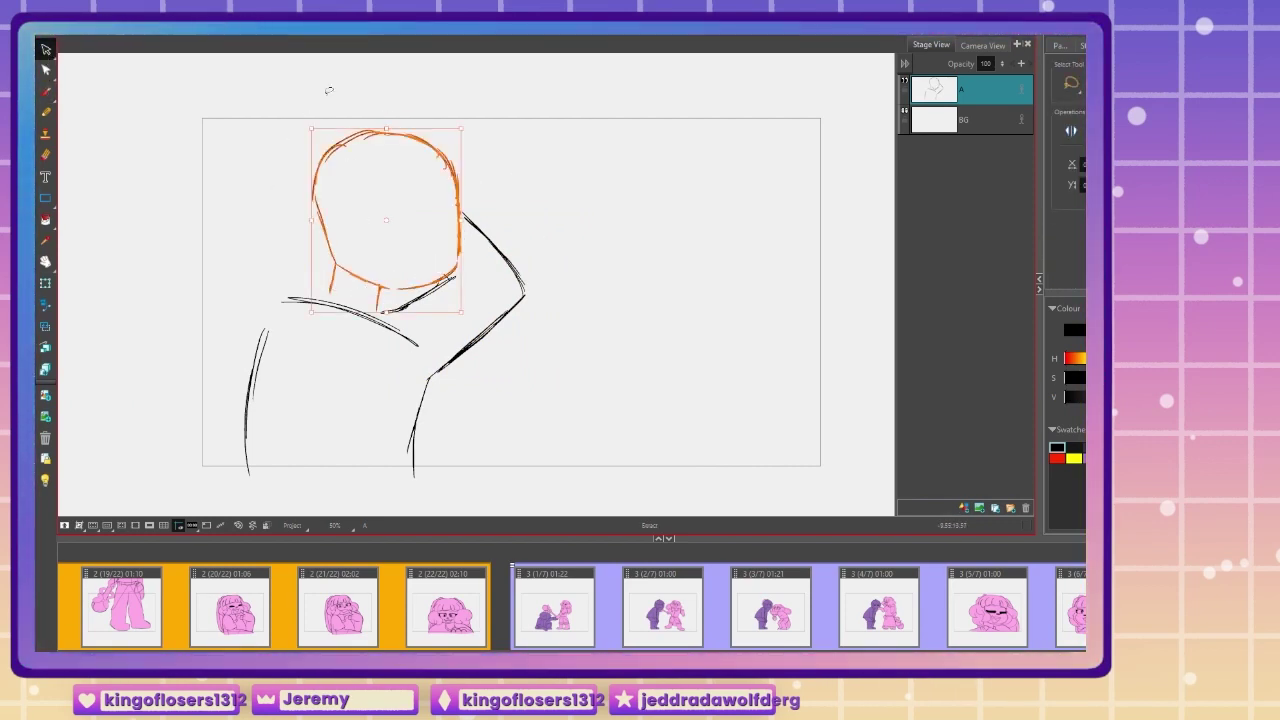
drag(310, 126, 319, 138)
click(344, 226)
key(ctrl+z)
drag(323, 184, 319, 179)
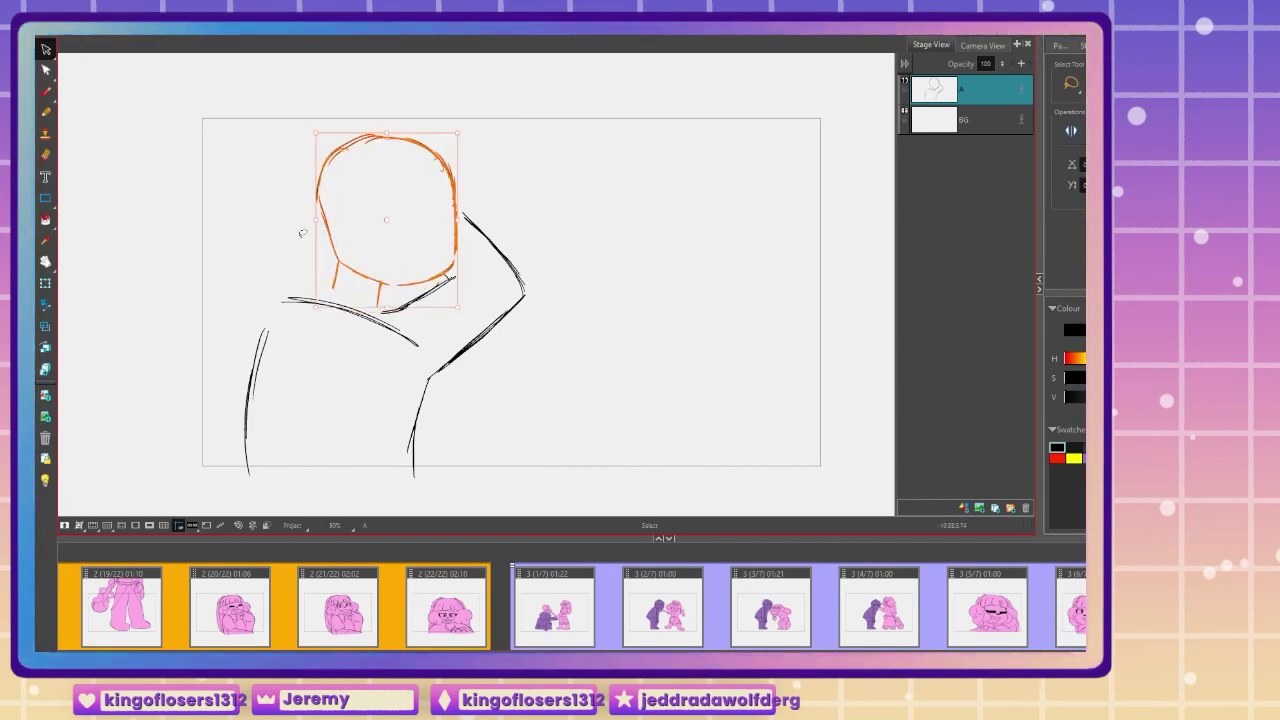
click(297, 224)
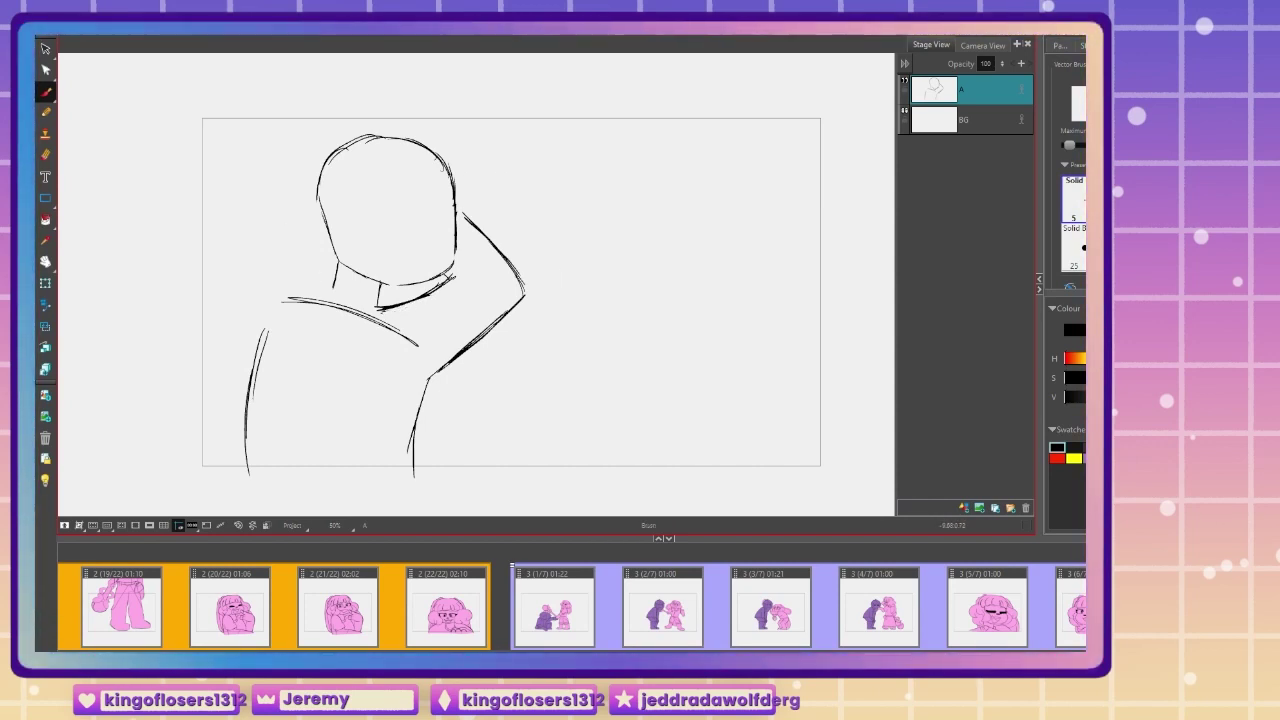
Step: Draw a wider left shoulder and lowered arm, redraw the torso's left side, and delete the old shoulder lines
mouse_move(334, 287)
mouse_down()
mouse_move(245, 312)
mouse_move(318, 288)
mouse_move(242, 323)
mouse_move(213, 470)
mouse_up()
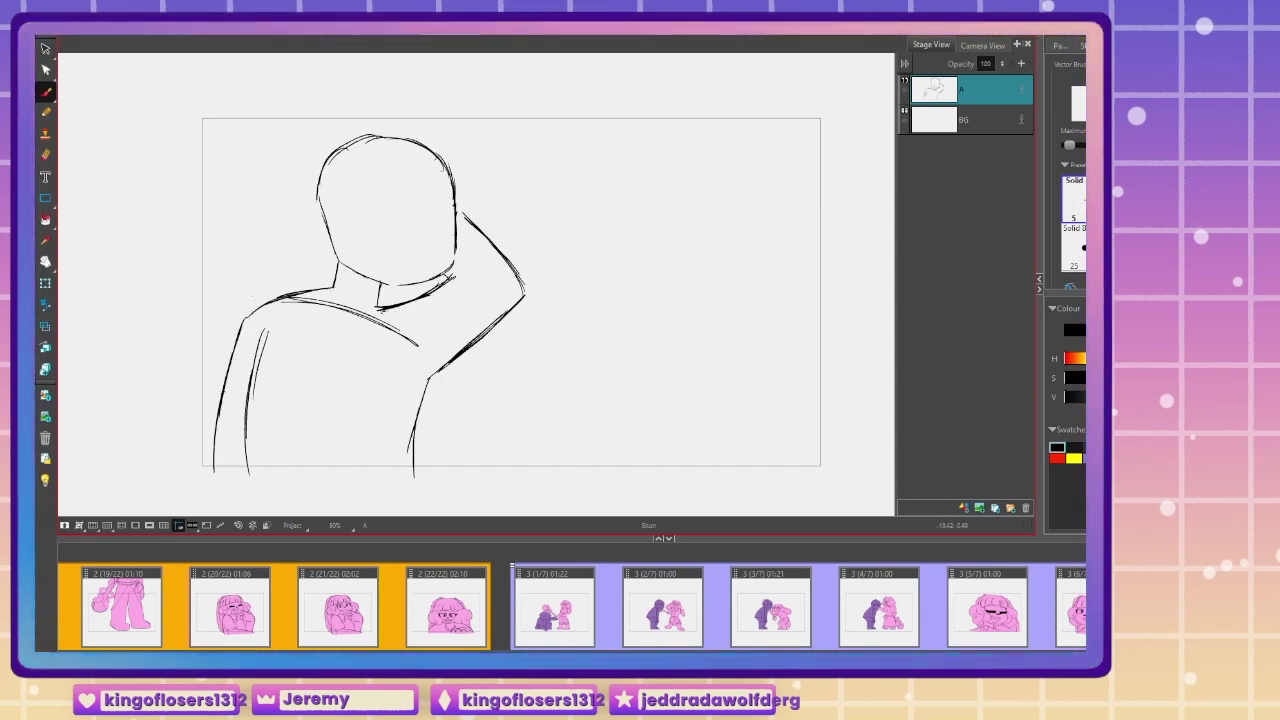
drag(261, 358, 251, 465)
key(alt+s)
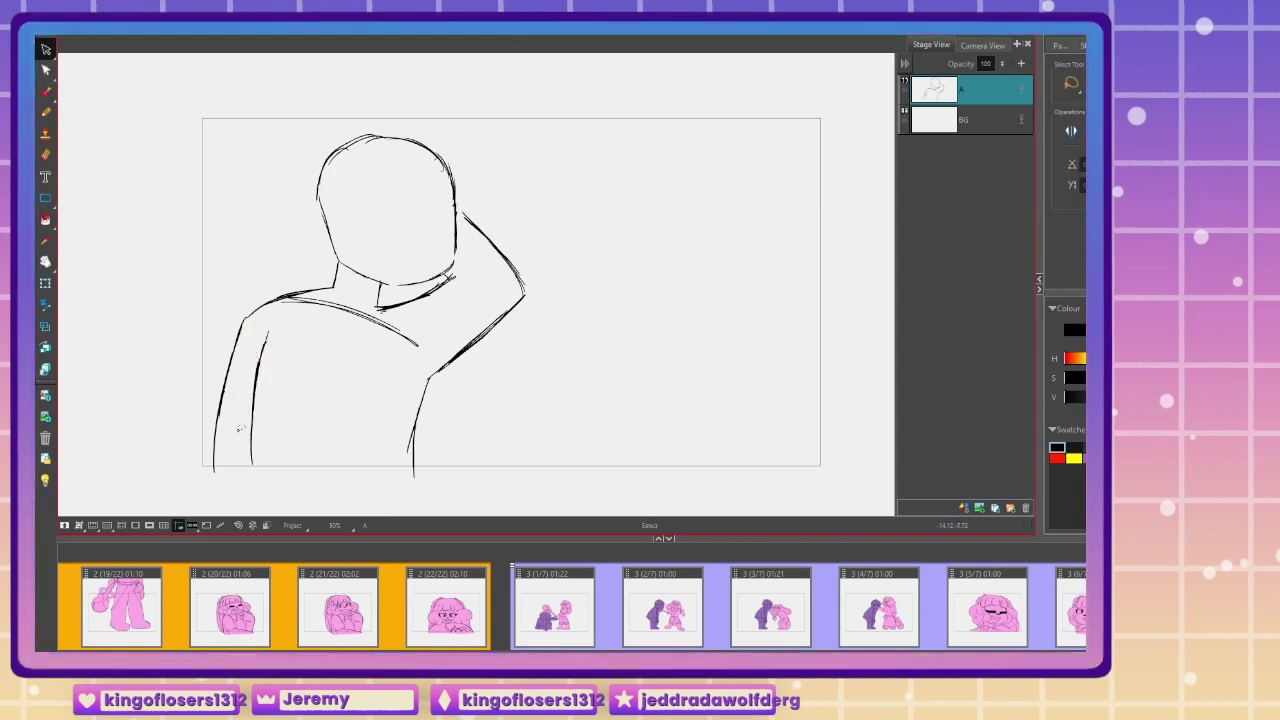
key(Delete)
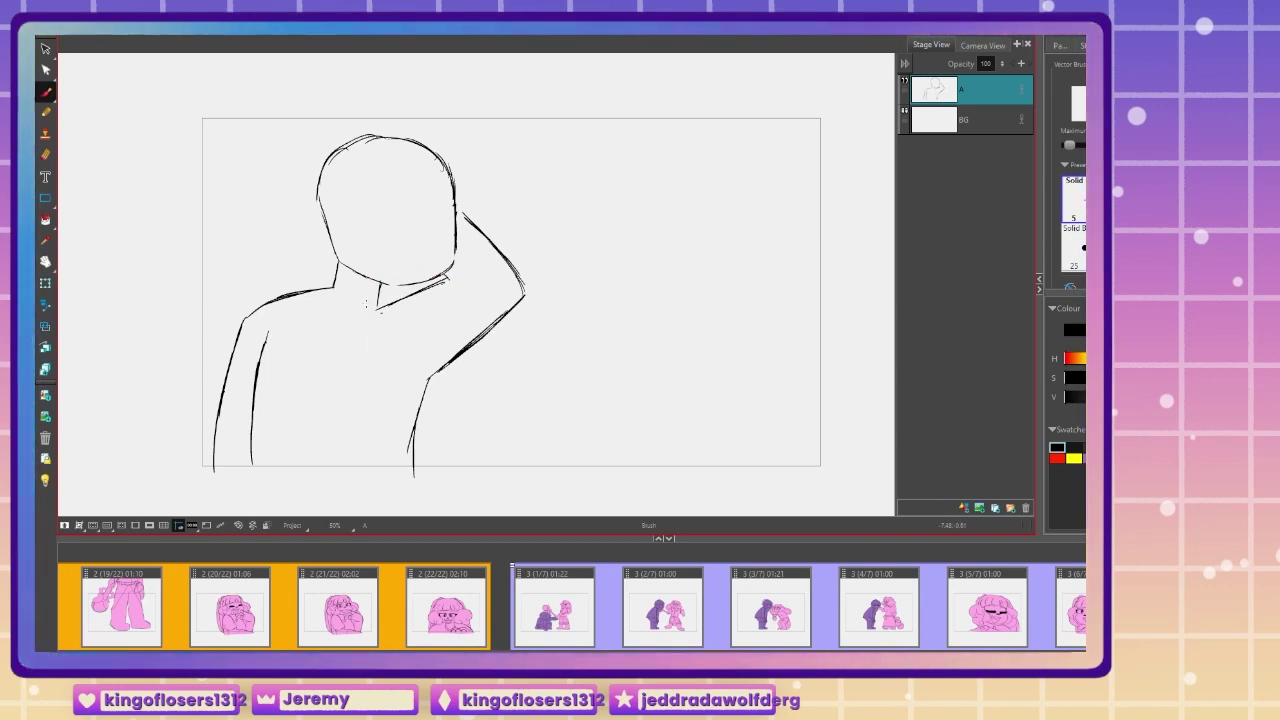
Step: Draw two flame-shaped hair puffs below the head and two long lines running down from their tips
mouse_move(357, 355)
mouse_down()
mouse_move(396, 343)
mouse_move(449, 279)
mouse_move(339, 350)
mouse_move(315, 258)
mouse_move(284, 310)
mouse_move(302, 331)
mouse_move(264, 320)
mouse_move(286, 278)
mouse_up()
key(ctrl+z)
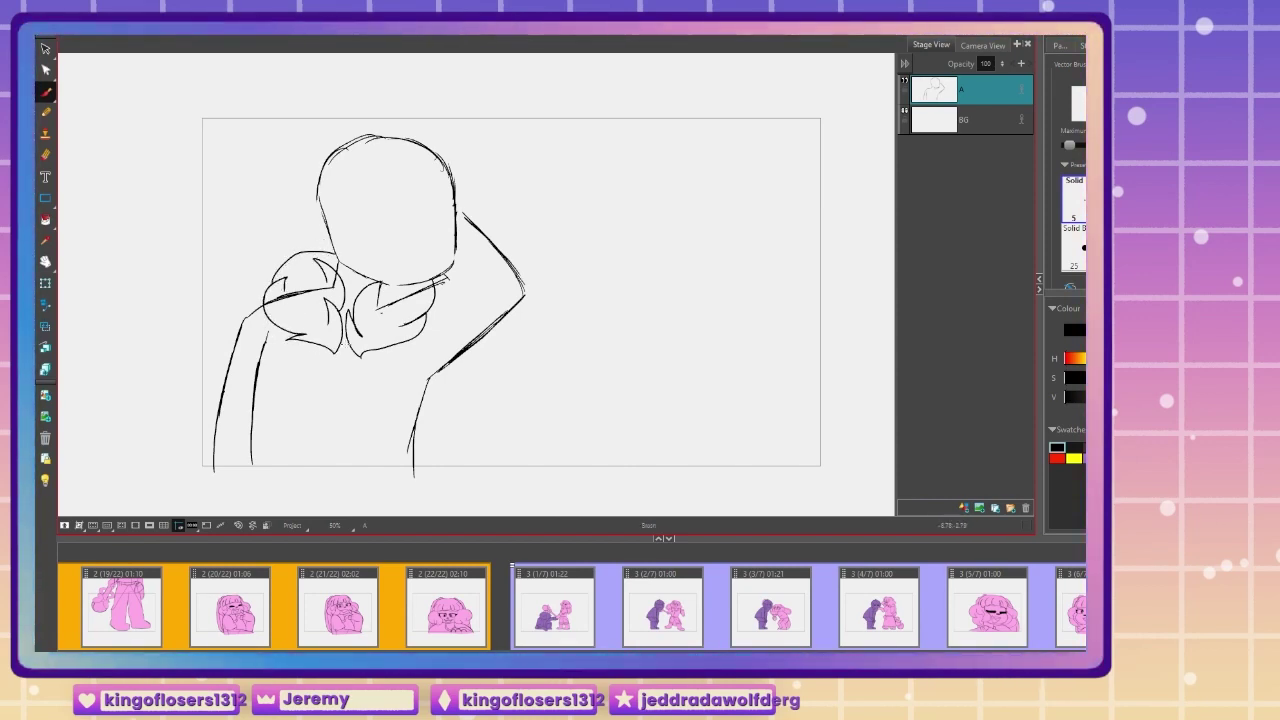
mouse_move(361, 355)
mouse_down()
mouse_move(366, 477)
mouse_move(327, 496)
mouse_up()
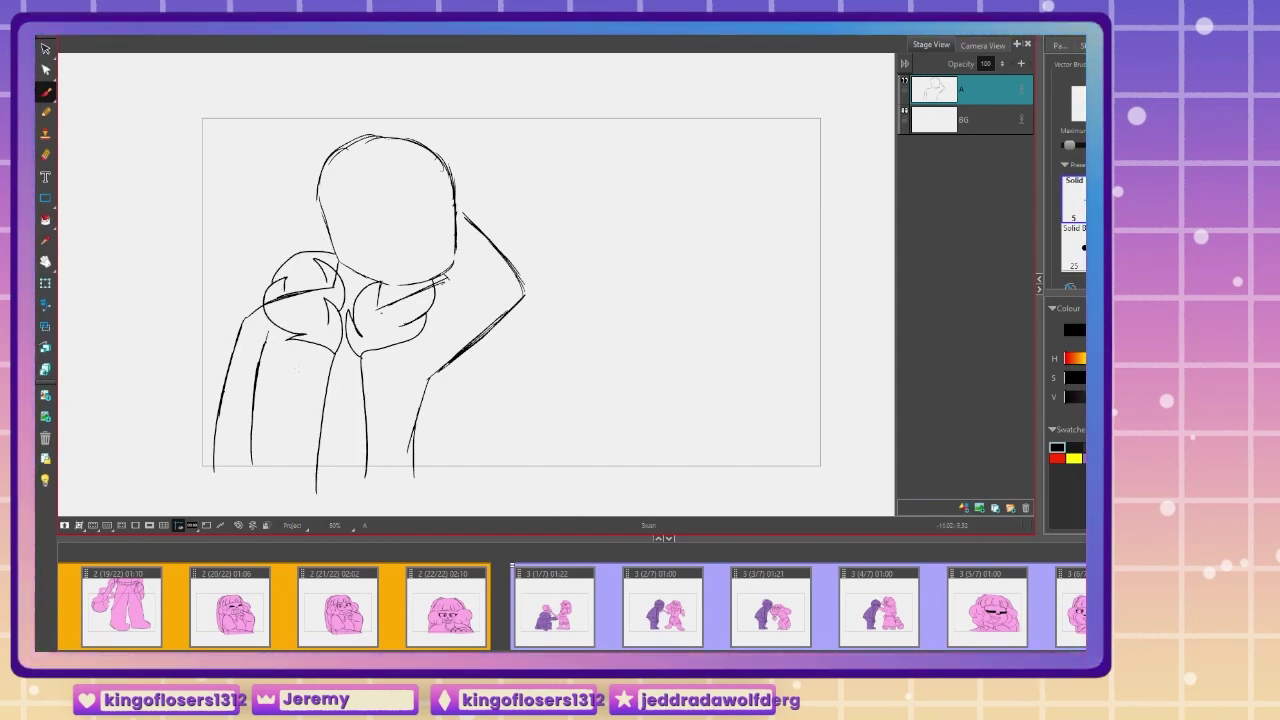
Step: Select the whole figure, enlarge it slightly and move it down and to the right in the panel
key(alt+s)
mouse_move(162, 414)
mouse_down()
mouse_move(566, 469)
mouse_move(237, 257)
mouse_up()
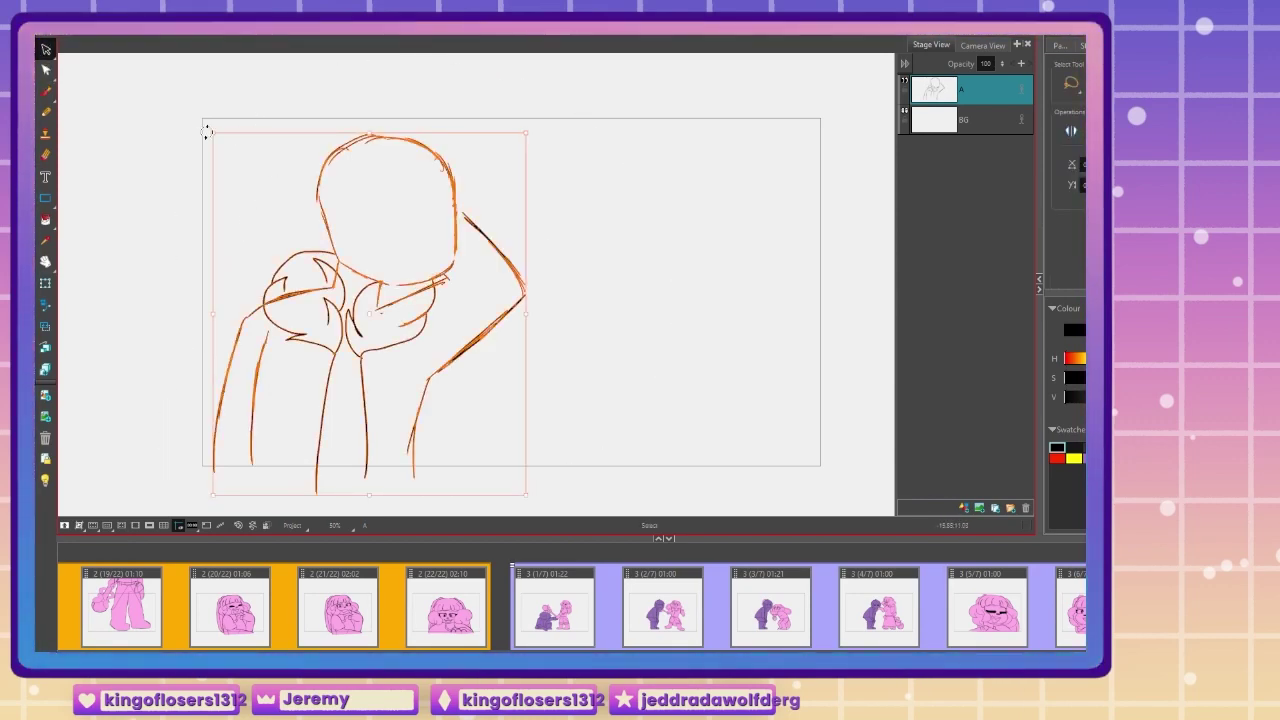
drag(208, 132, 187, 104)
mouse_move(299, 272)
mouse_down()
mouse_move(329, 315)
mouse_move(346, 315)
mouse_up()
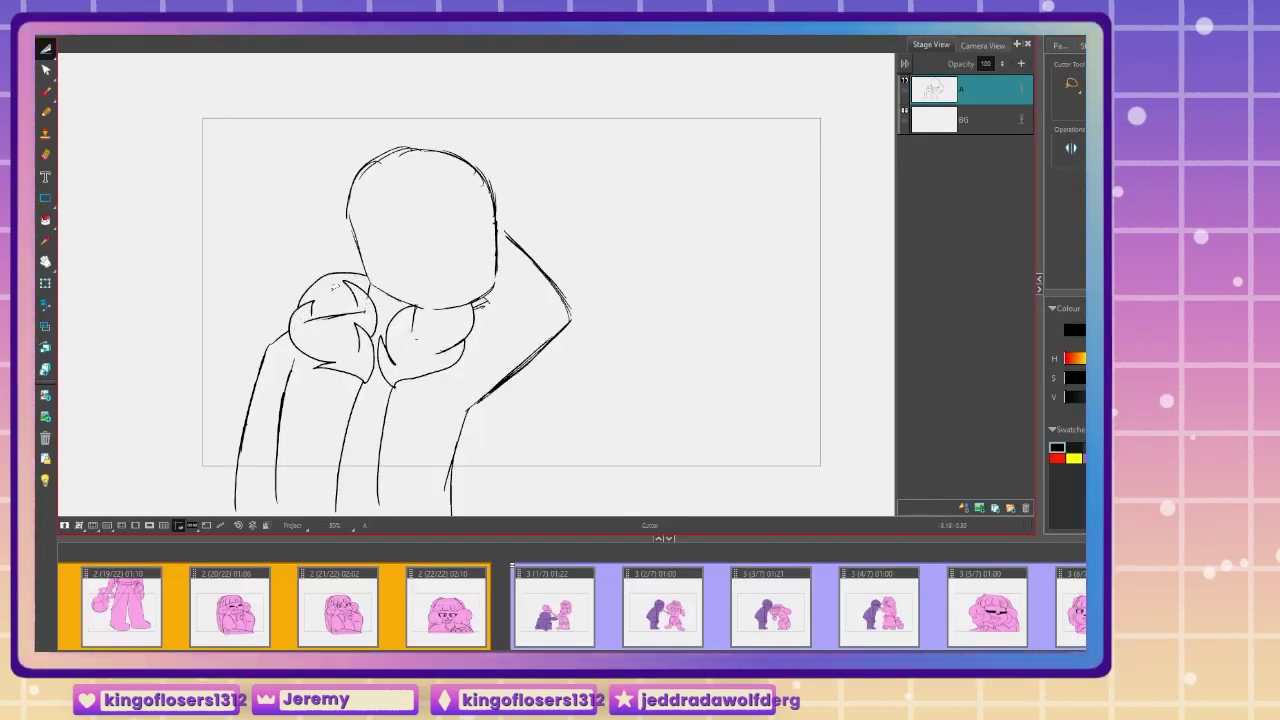
Step: Delete the leftover shoulder line crossing the inside of the left hair puff
click(46, 49)
click(83, 57)
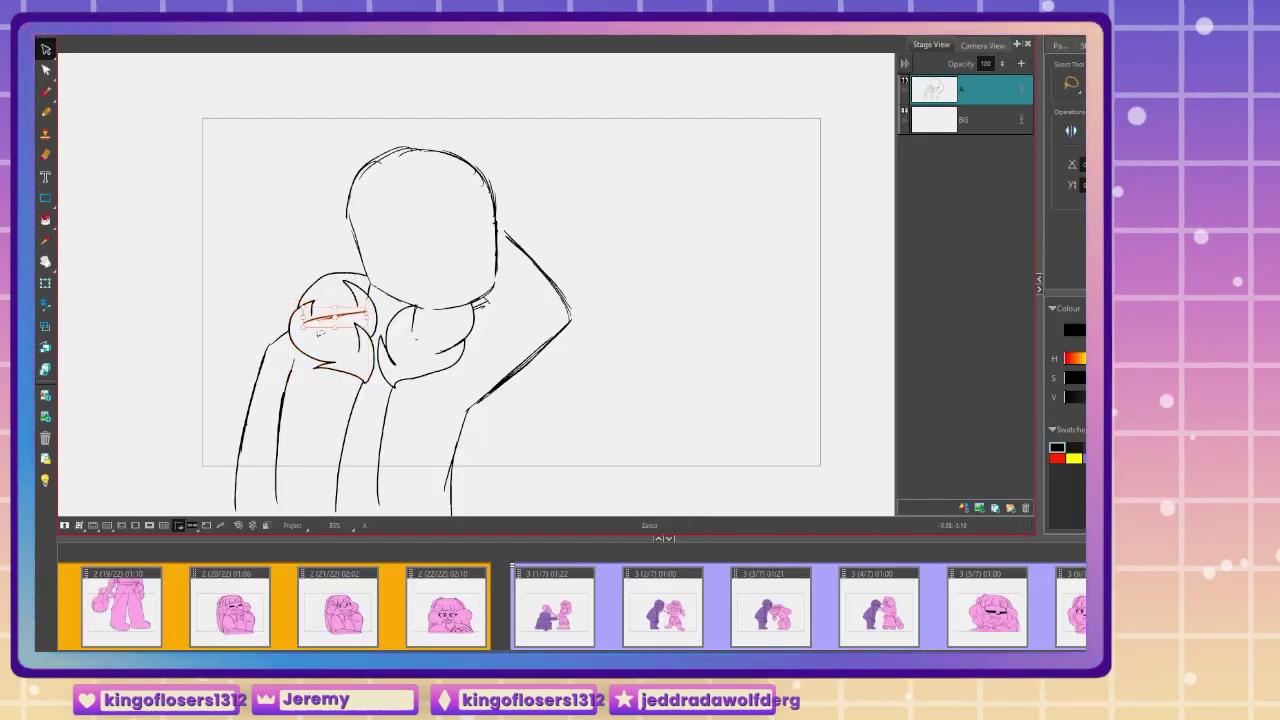
key(Delete)
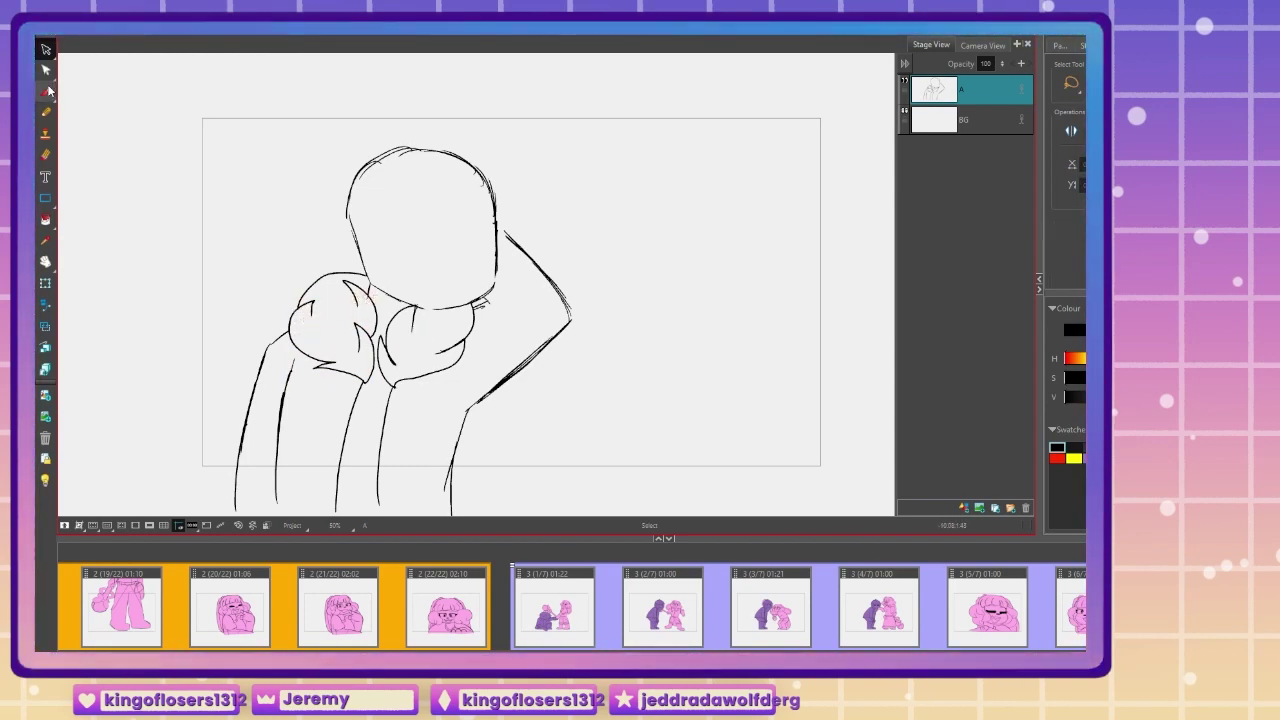
Step: Draw a parted fringe with a curl between the brows, extending past both sides of the head outline
click(46, 90)
scroll(552, 217, up, 2)
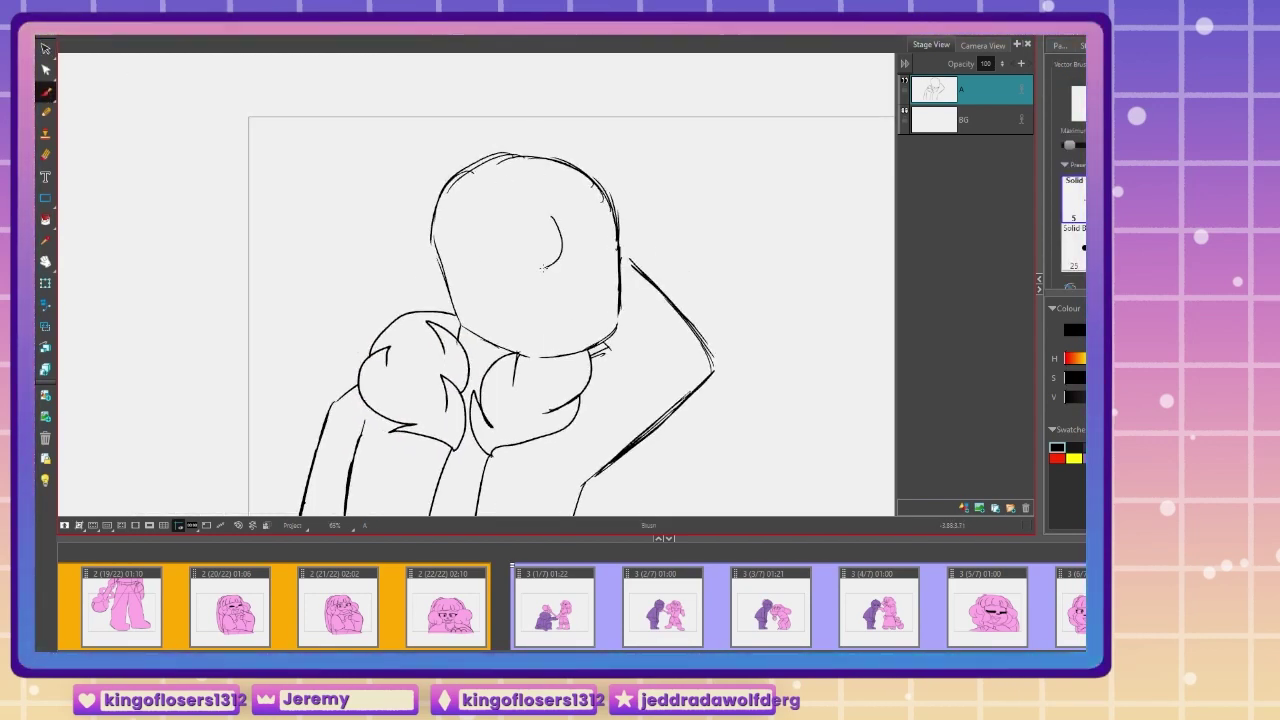
drag(458, 228, 520, 265)
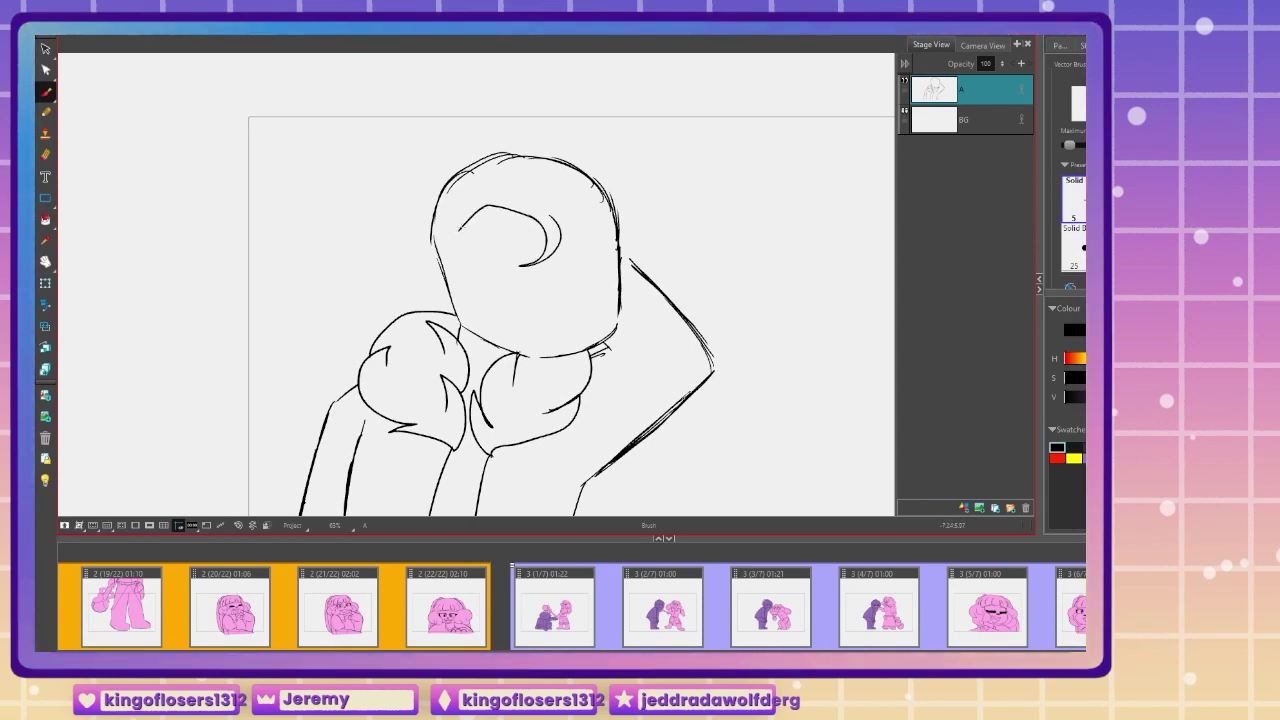
mouse_move(497, 200)
mouse_down()
mouse_move(459, 230)
mouse_move(401, 206)
mouse_move(450, 195)
mouse_up()
drag(553, 220, 642, 232)
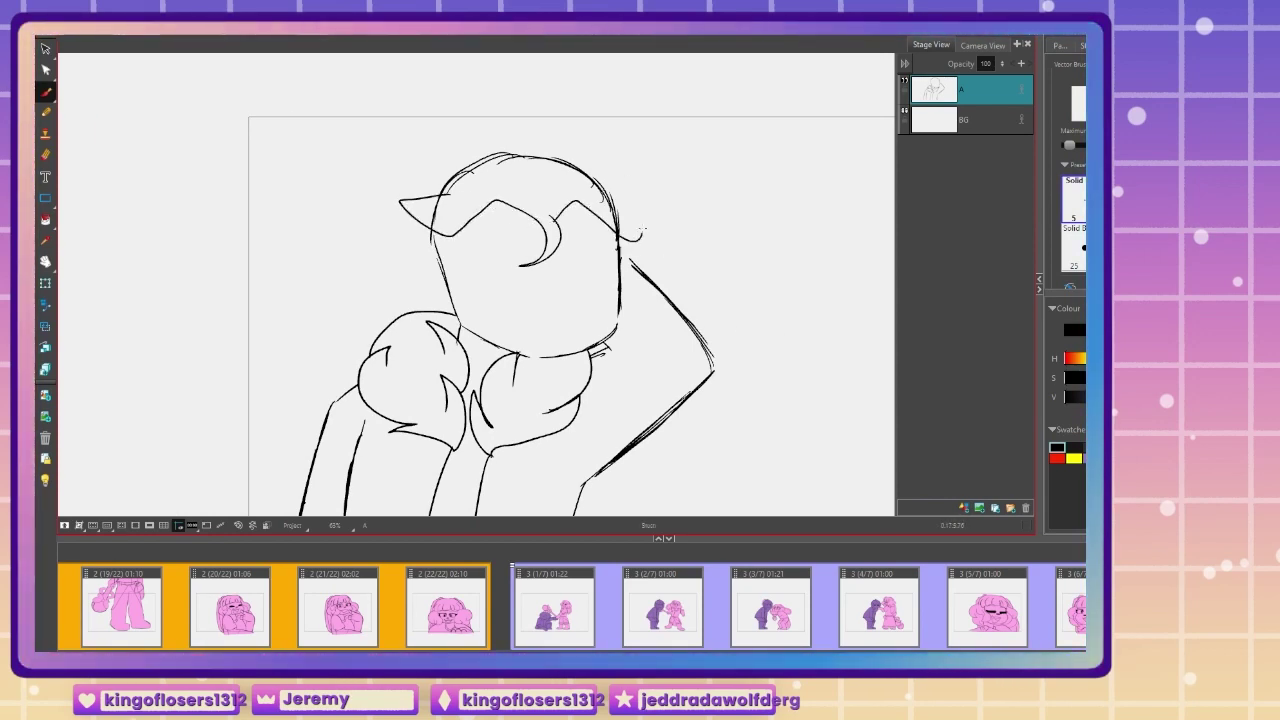
Step: Draw a lock beside the face, spiky wavy tufts around the crown and both sides of the head, and the ear
drag(480, 283, 450, 292)
drag(521, 180, 519, 136)
drag(480, 131, 484, 160)
mouse_move(581, 158)
mouse_down()
mouse_move(667, 189)
mouse_move(613, 183)
mouse_move(676, 288)
mouse_up()
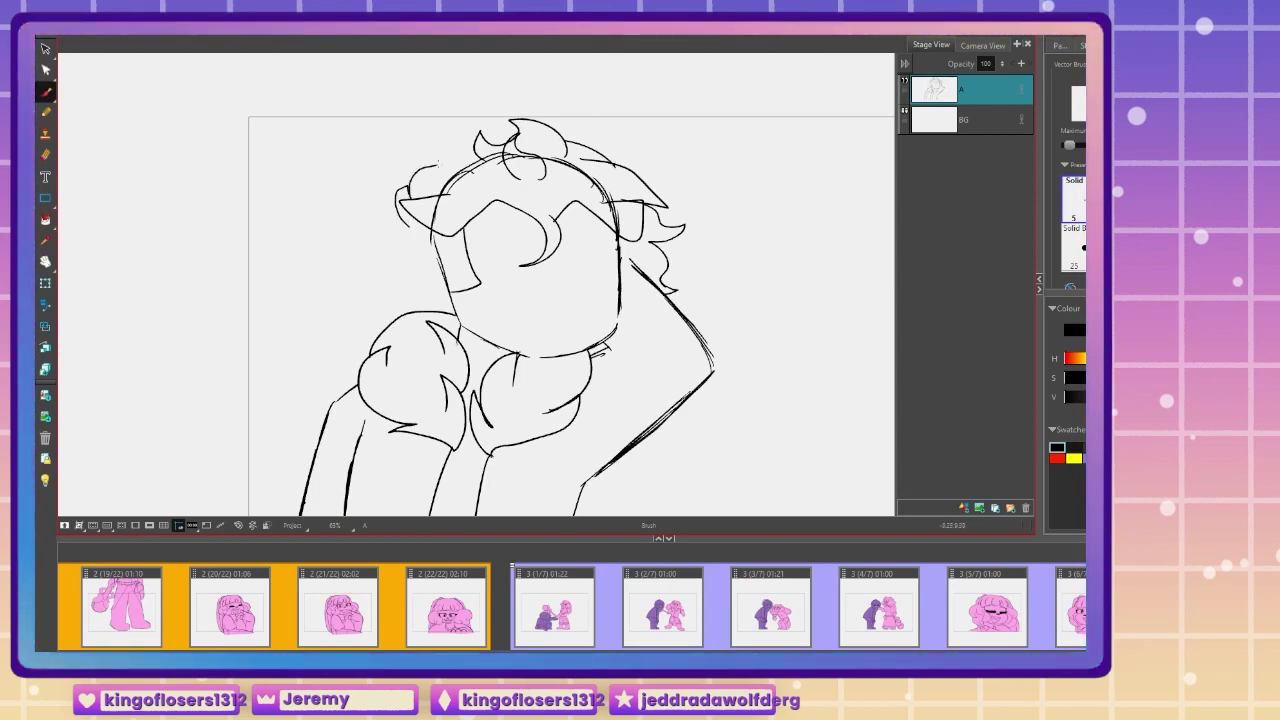
drag(437, 163, 505, 127)
mouse_move(412, 226)
mouse_down()
mouse_move(398, 256)
mouse_move(448, 310)
mouse_up()
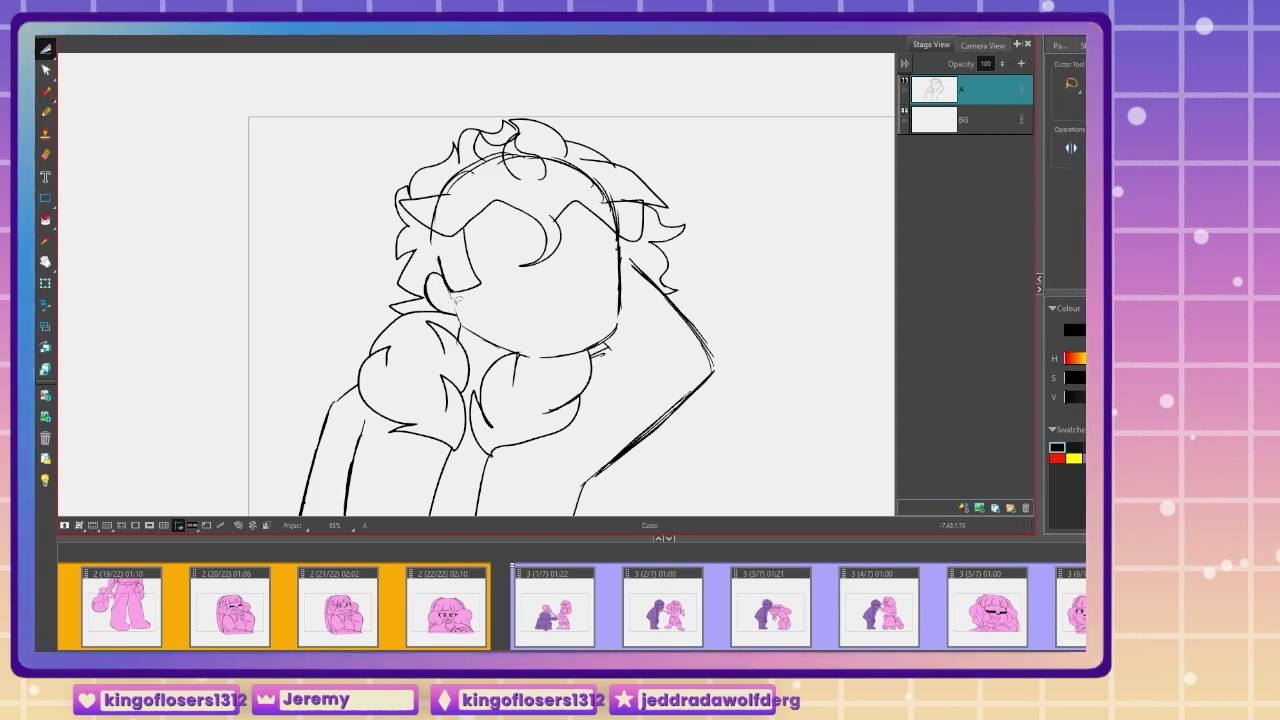
Step: Cut away and delete the head construction lines that cross the hair and ear
click(45, 93)
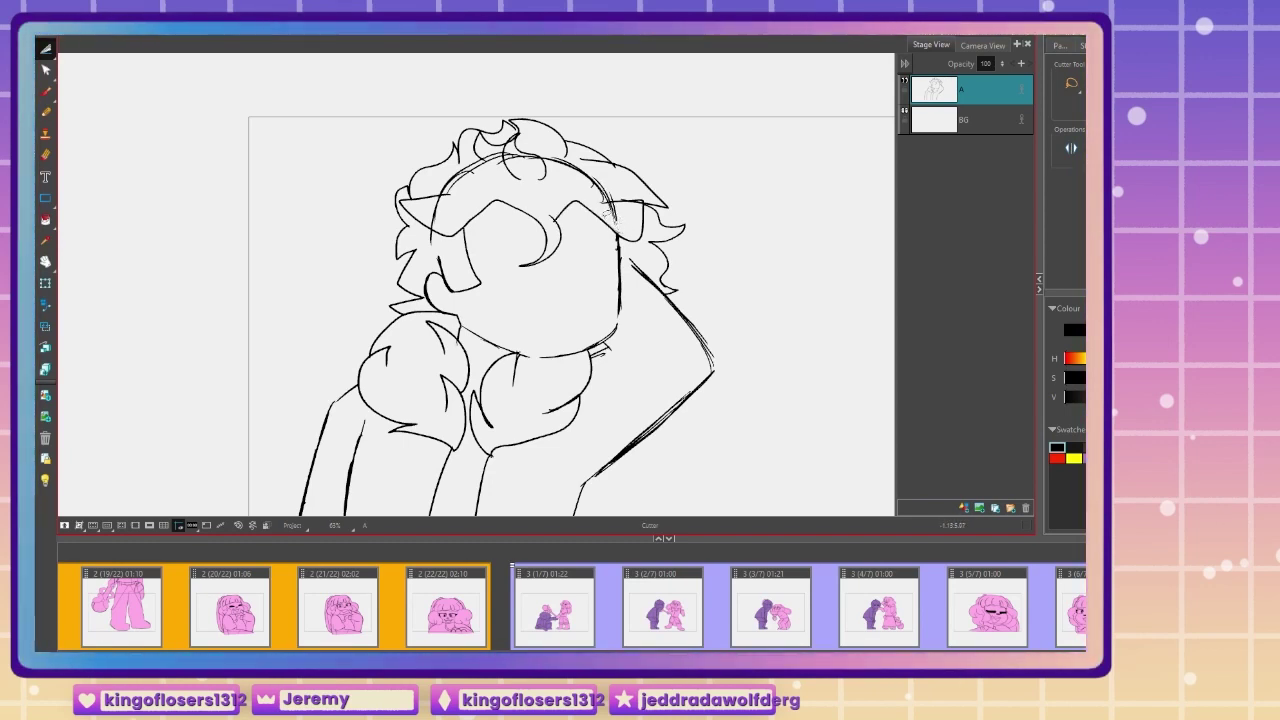
click(45, 52)
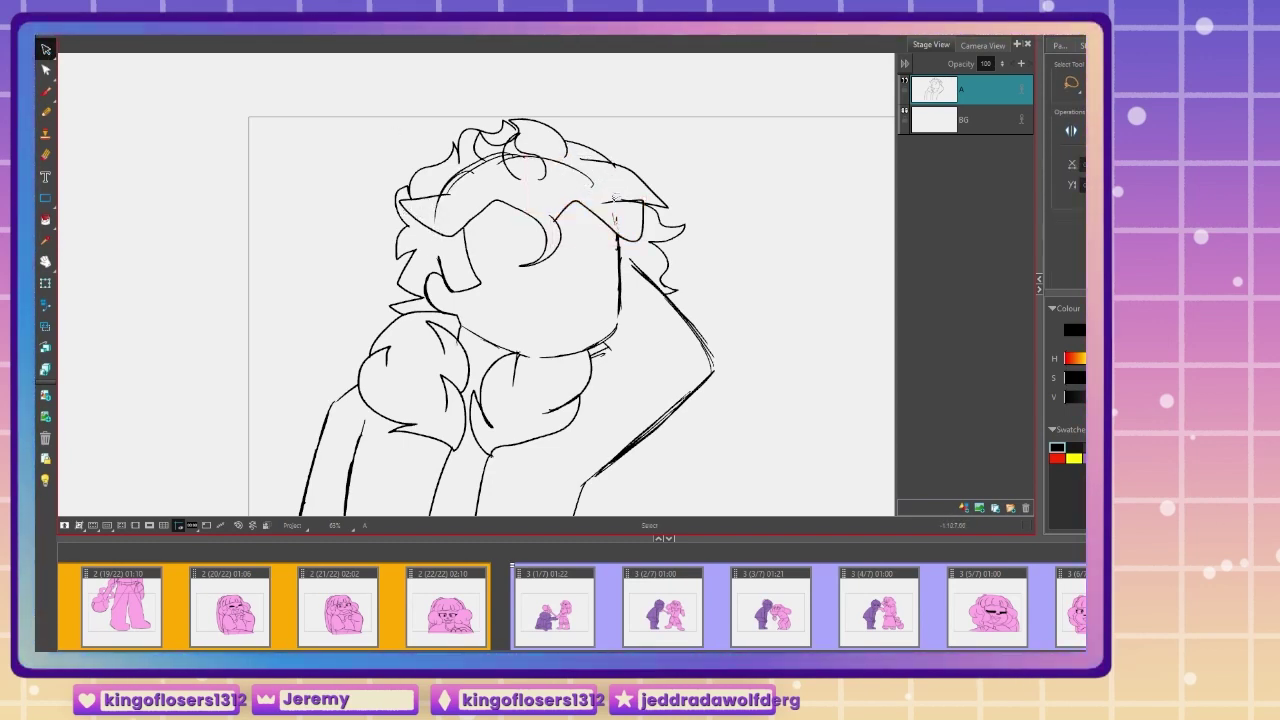
key(Delete)
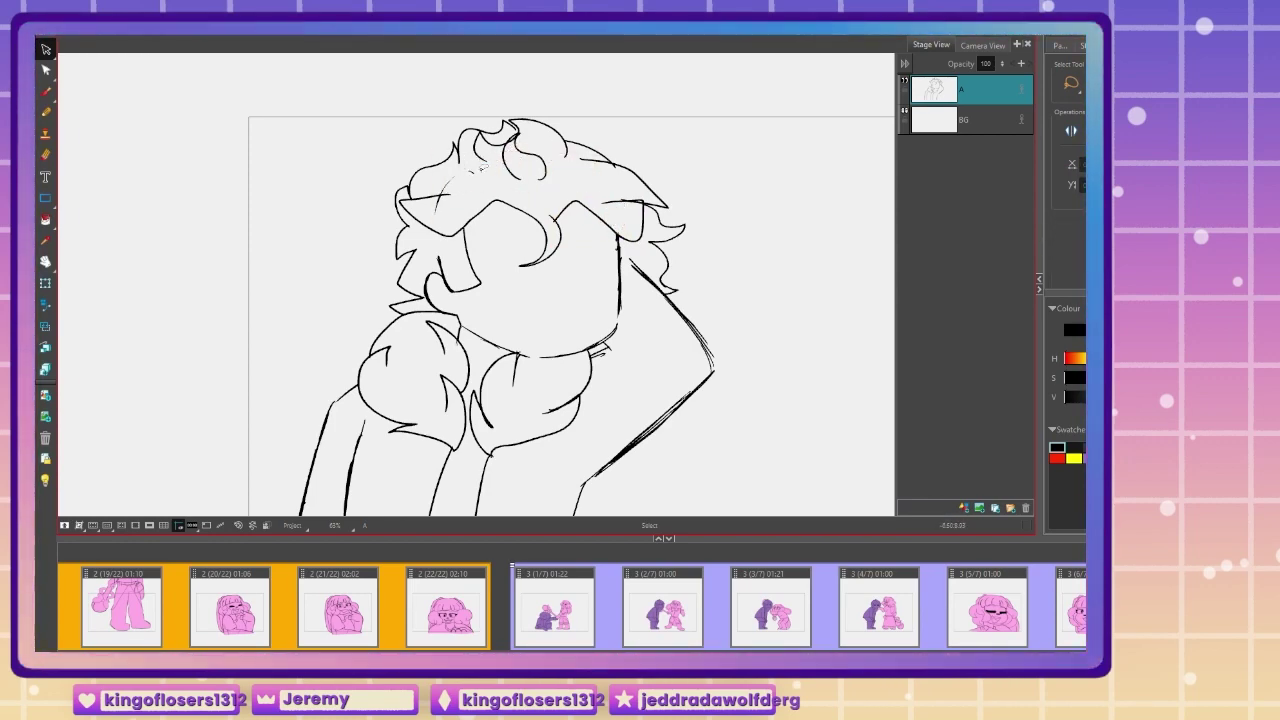
Step: Draw an angular nose, an open grinning mouth with fangs, two narrow lowered eyes and thick eyebrows on the face
click(46, 94)
drag(312, 303, 334, 240)
key(2)
mouse_move(608, 184)
mouse_down()
mouse_move(609, 207)
mouse_move(578, 233)
mouse_move(612, 263)
mouse_move(569, 256)
mouse_up()
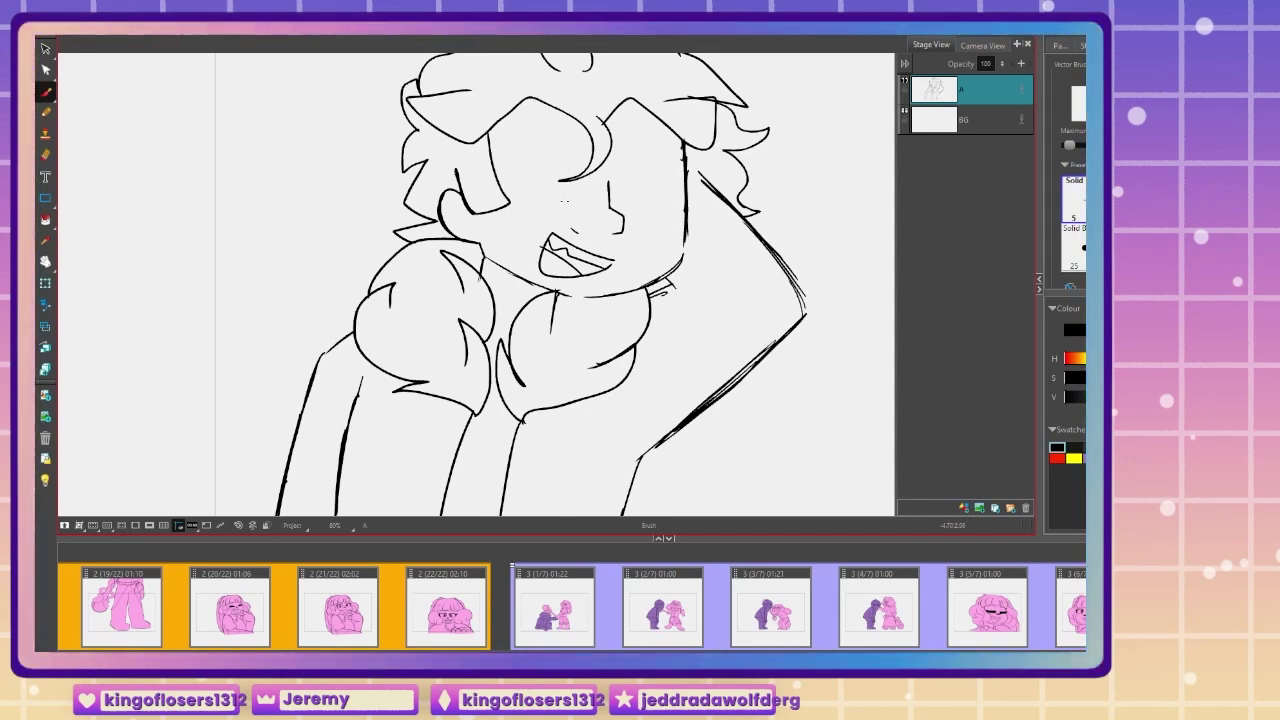
drag(676, 205, 684, 192)
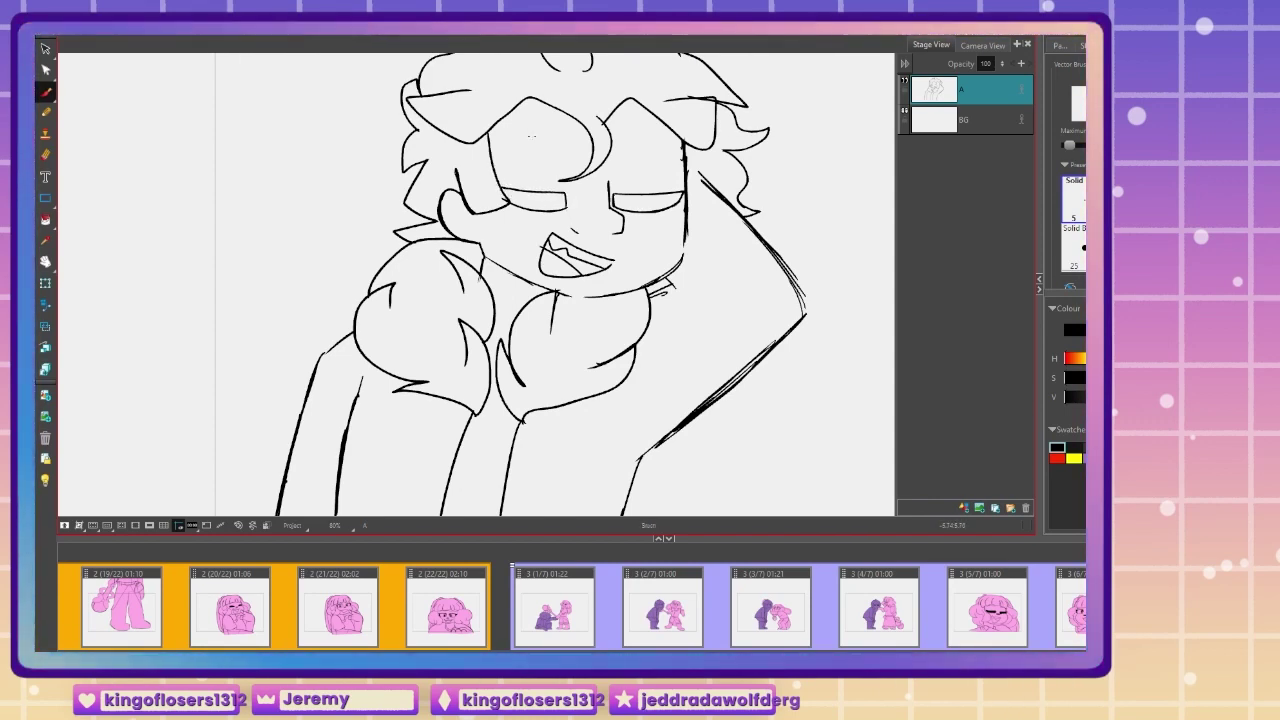
drag(571, 160, 517, 160)
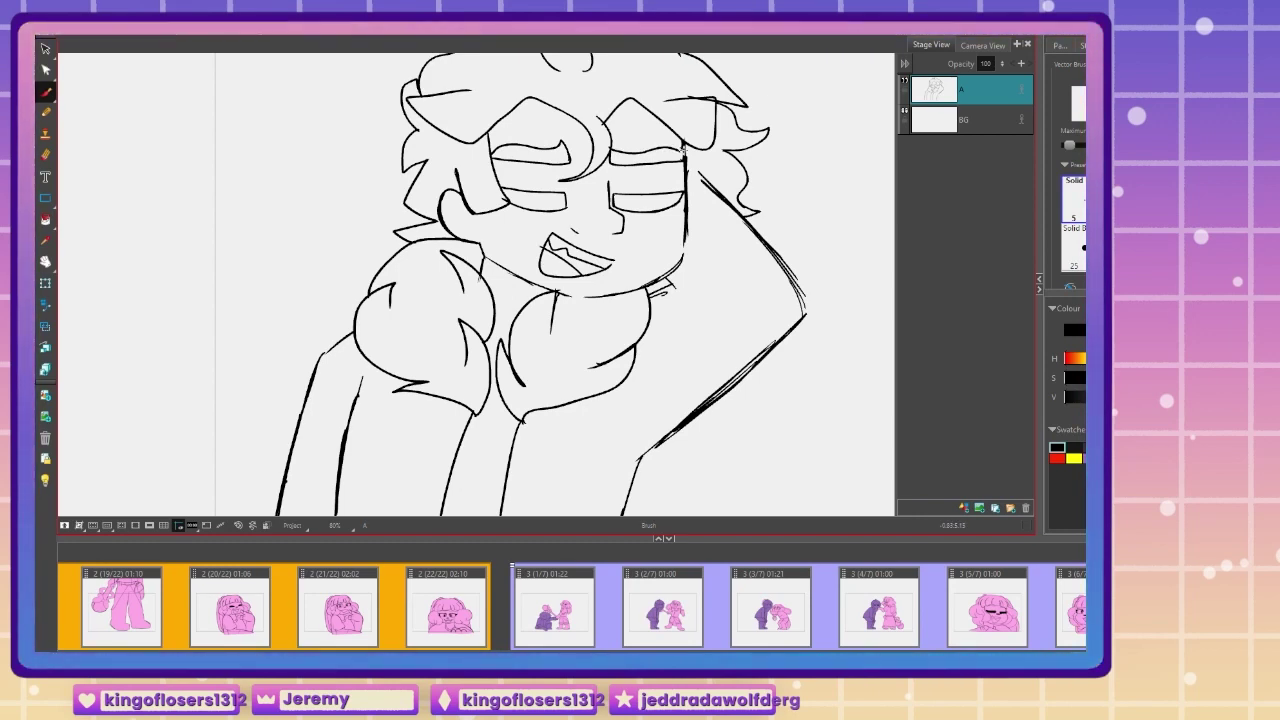
Step: Fill both narrow eyes with black and draw a short line between the two puffs below the head
click(46, 223)
click(648, 202)
click(527, 199)
click(46, 93)
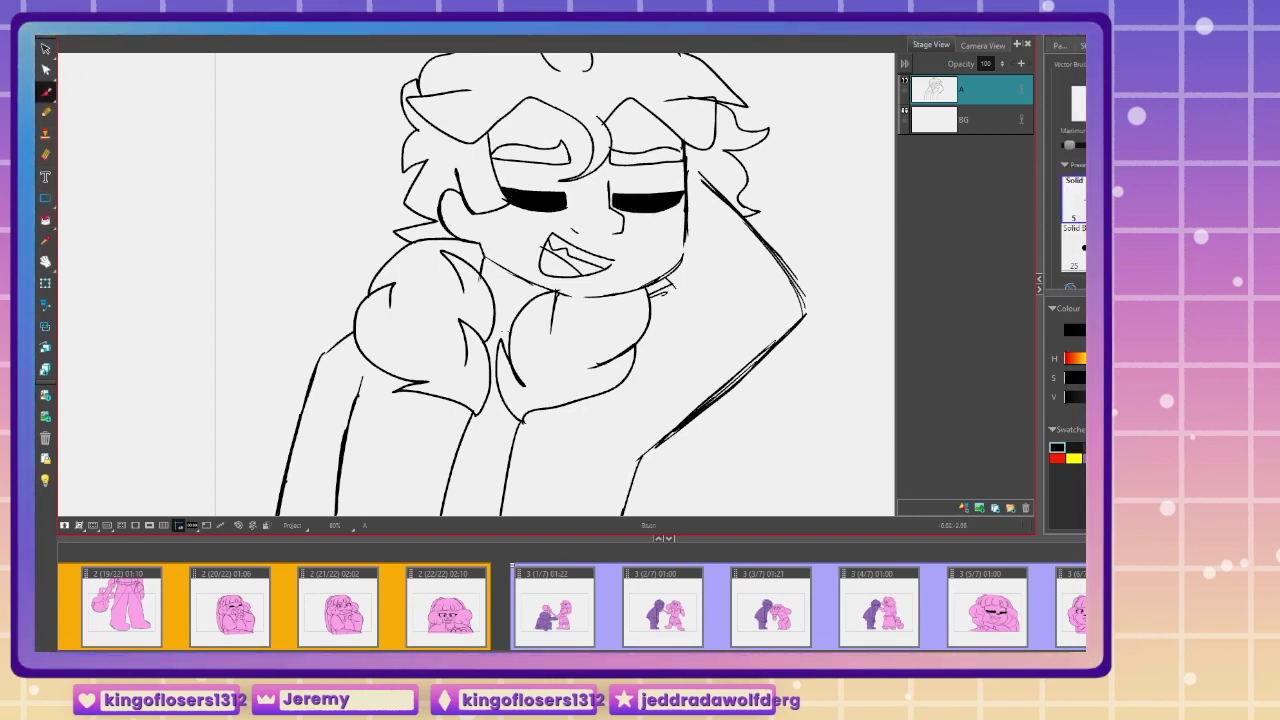
Step: Add a layer beneath the line art and trace the torso's right side and the raised arm with a size 25 purple brush
click(963, 505)
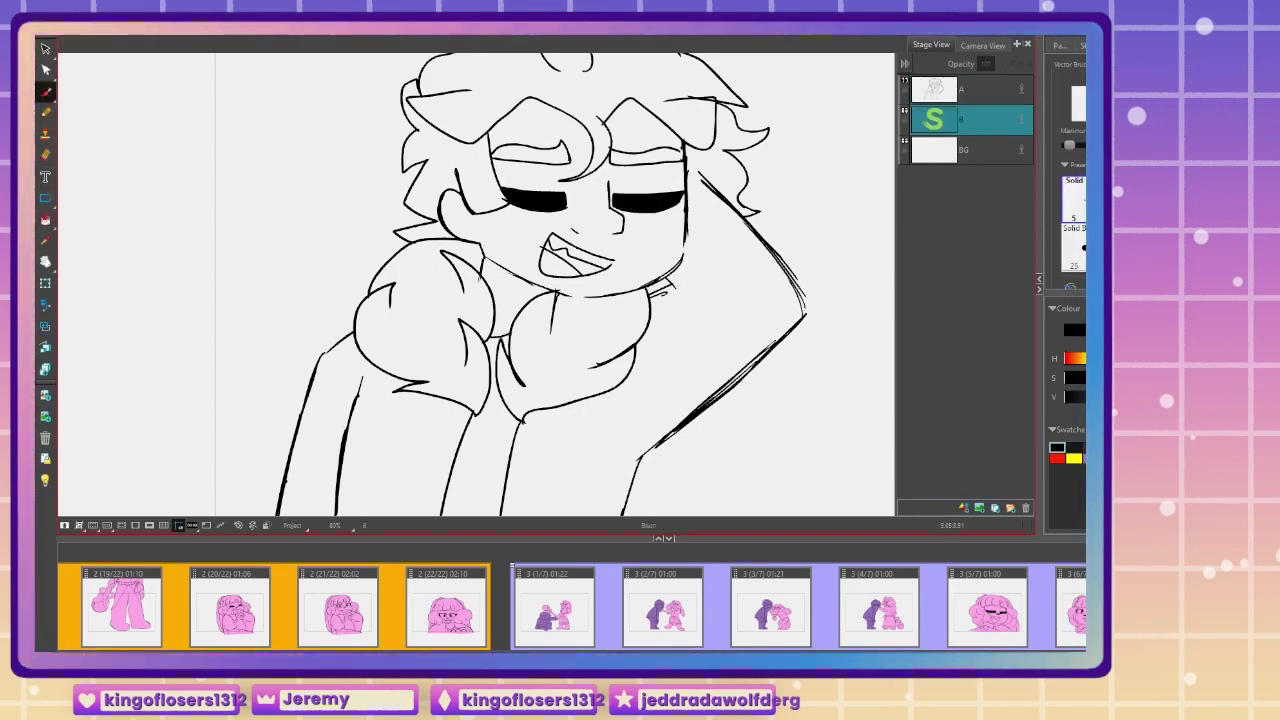
mouse_move(640, 440)
mouse_down()
mouse_move(662, 356)
mouse_move(702, 319)
mouse_move(677, 471)
mouse_up()
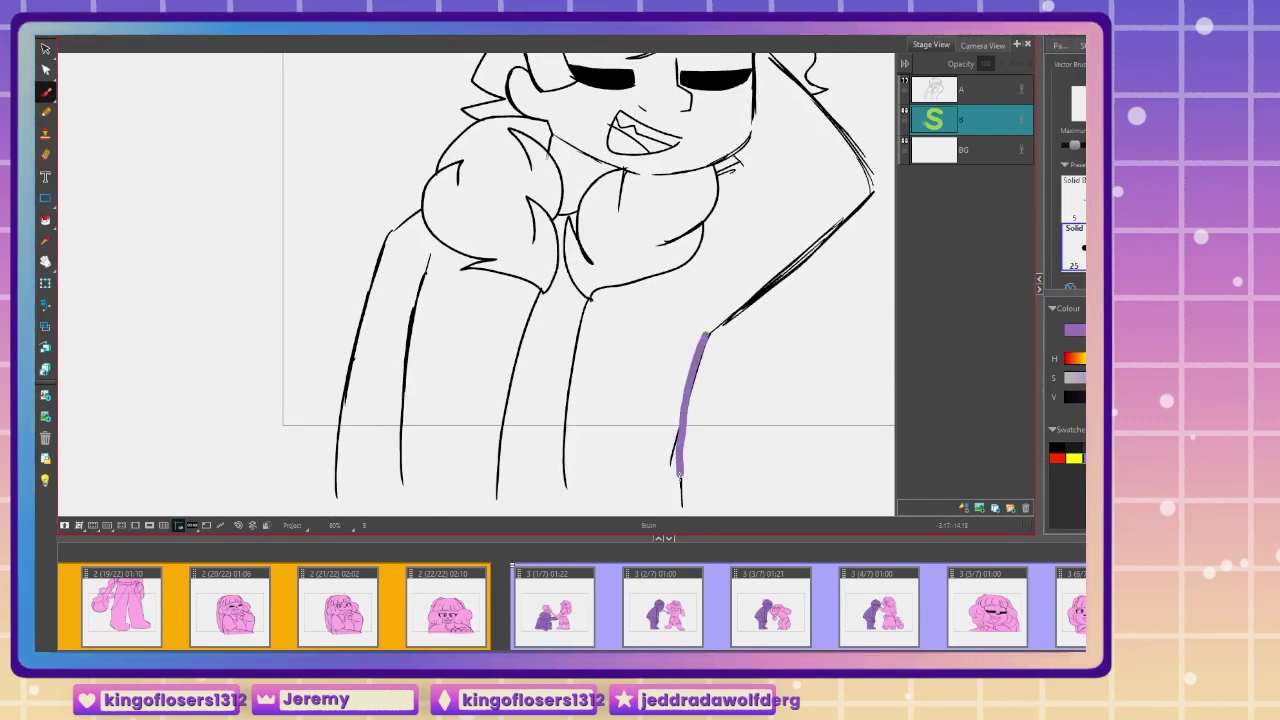
drag(677, 390, 675, 491)
drag(772, 378, 698, 440)
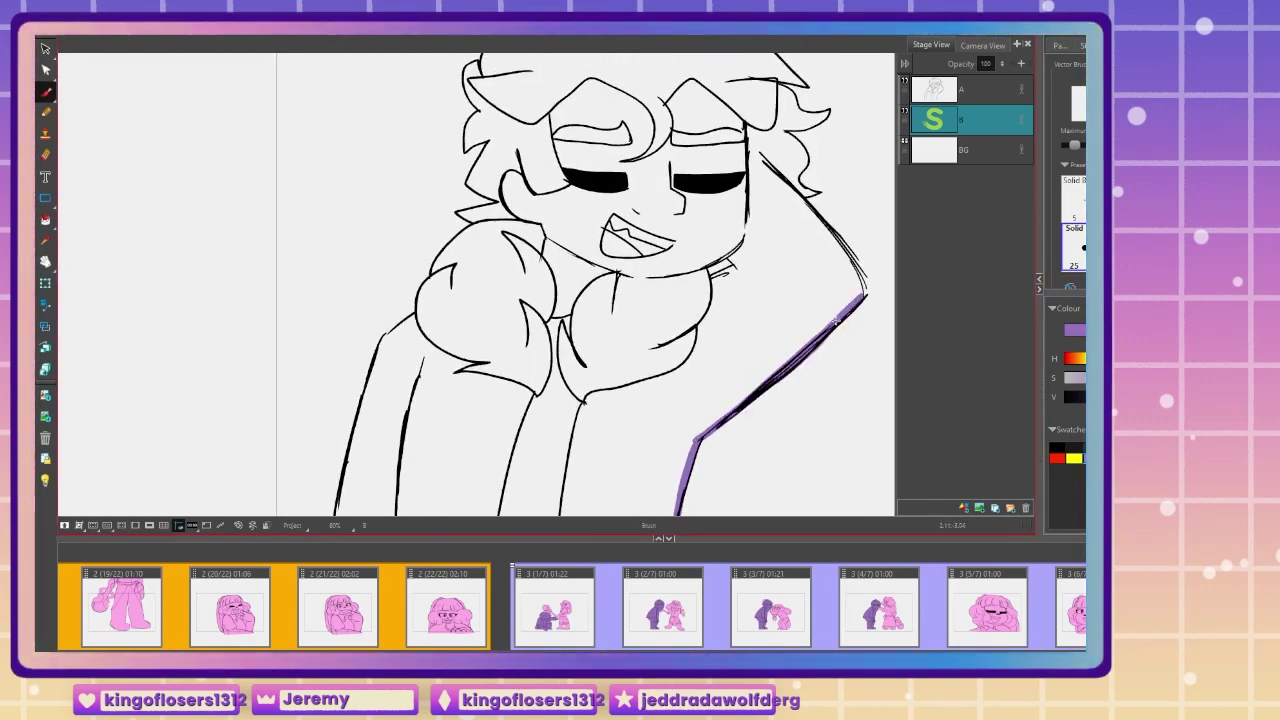
drag(861, 298, 857, 284)
scroll(476, 284, up, 3)
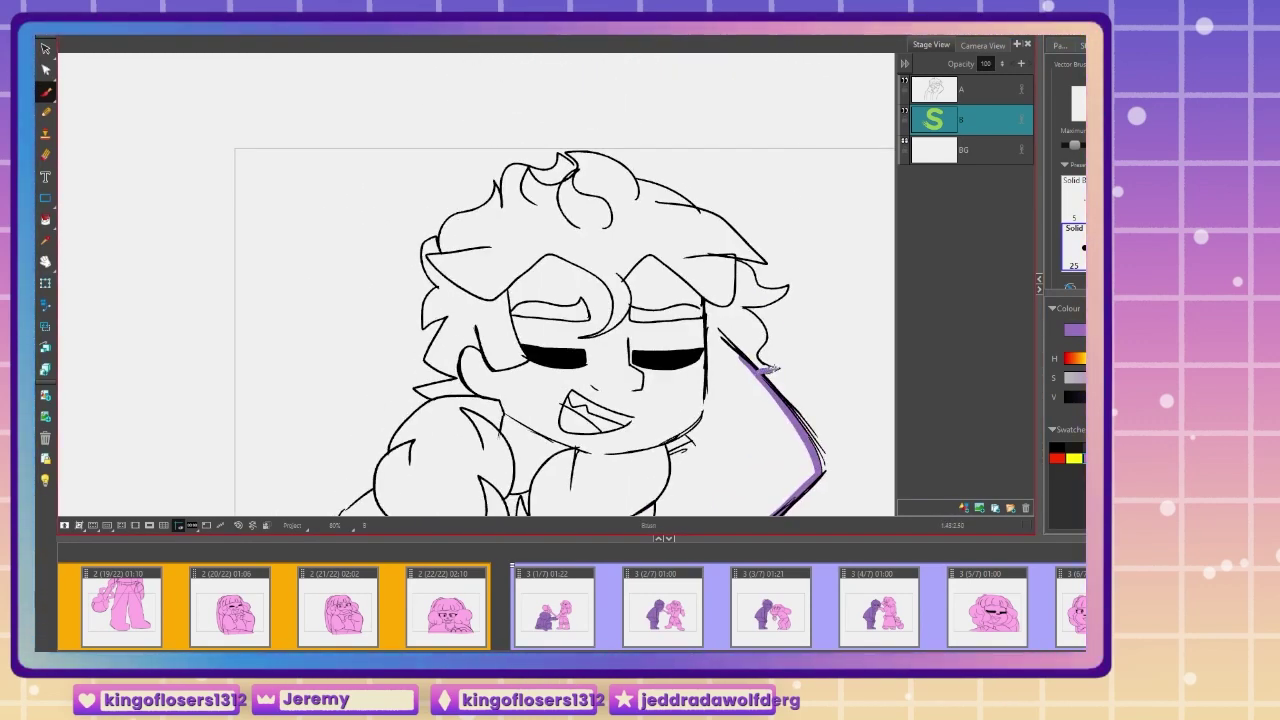
Step: Trace the hair's outer edge and the rest of the body's silhouette in purple, closing the shape across the bottom
drag(771, 369, 741, 309)
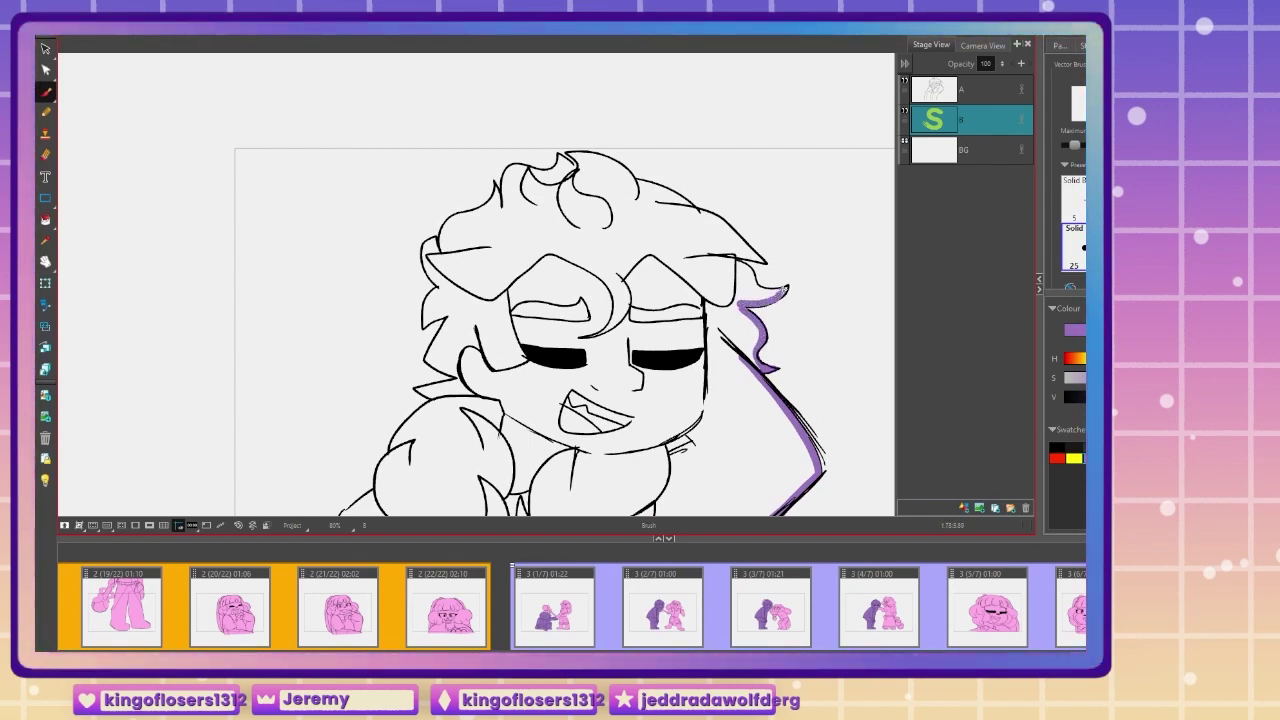
drag(737, 263, 786, 292)
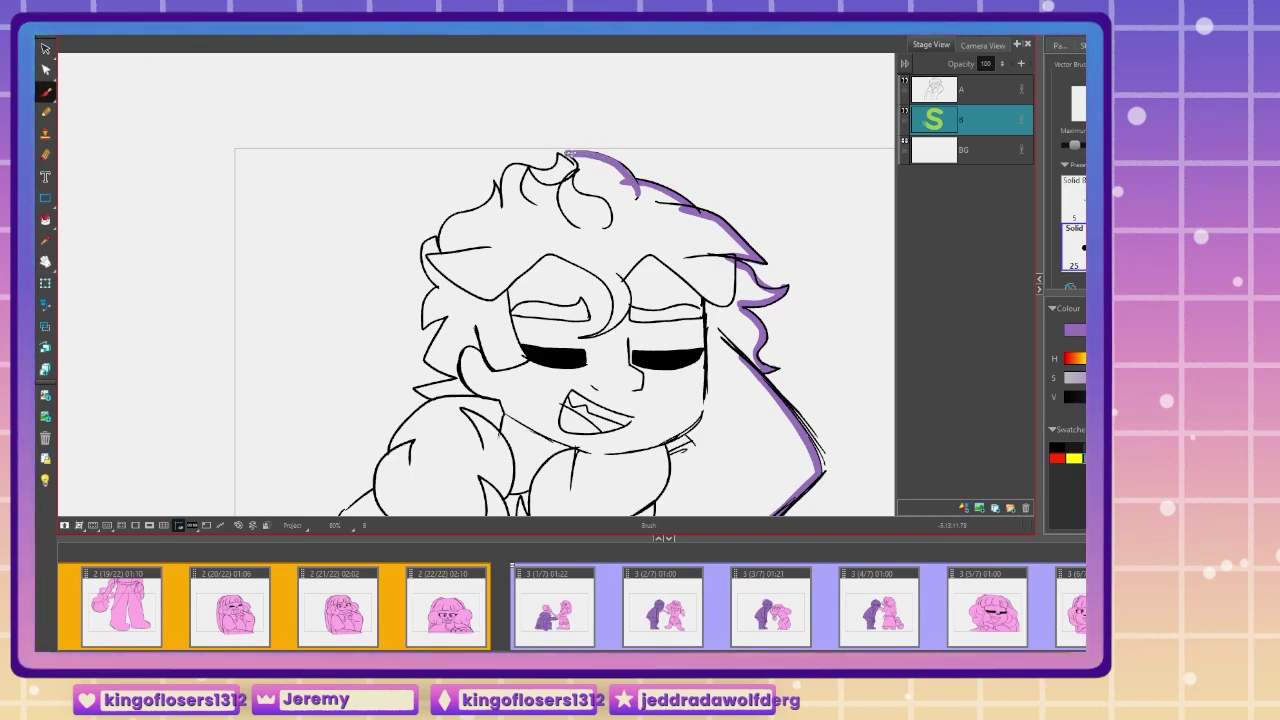
drag(565, 155, 503, 208)
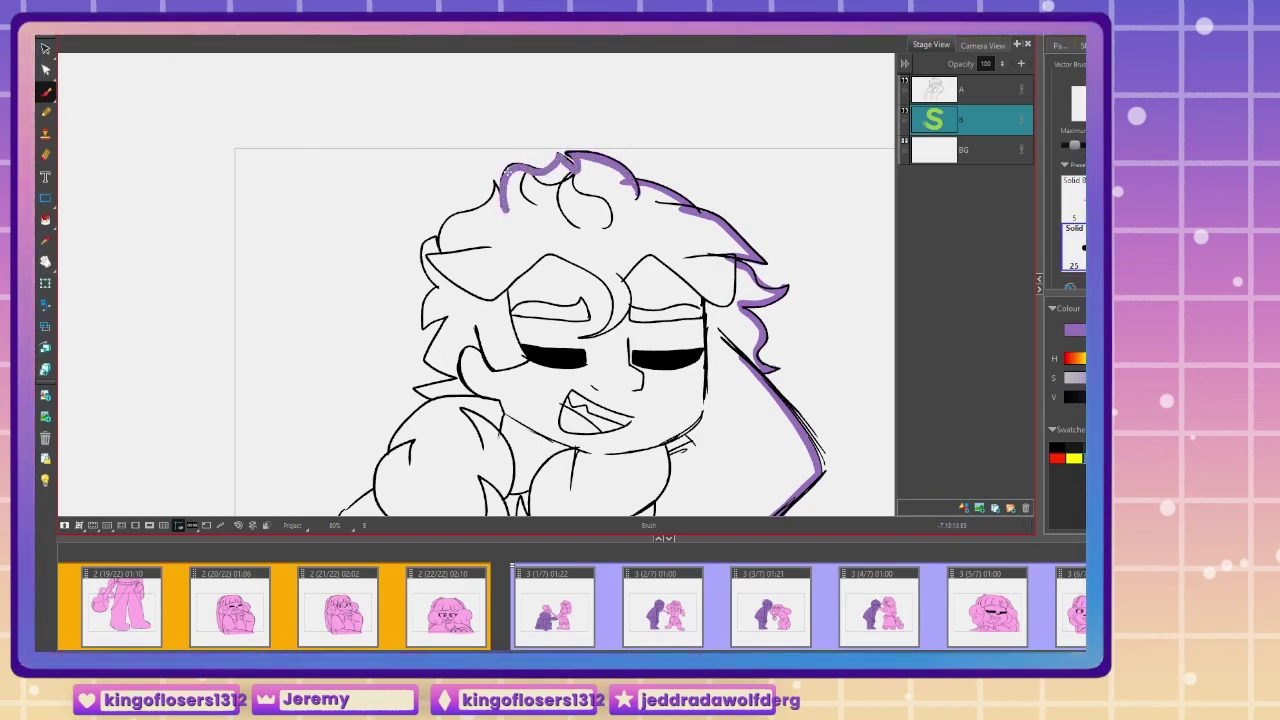
mouse_move(385, 285)
mouse_down()
mouse_move(637, 117)
mouse_move(693, 100)
mouse_move(623, 150)
mouse_move(619, 258)
mouse_move(650, 276)
mouse_move(604, 283)
mouse_move(610, 222)
mouse_move(660, 161)
mouse_up()
drag(647, 155, 668, 162)
mouse_move(617, 233)
mouse_down()
mouse_move(652, 132)
mouse_move(600, 175)
mouse_move(553, 428)
mouse_move(143, 305)
mouse_move(507, 300)
mouse_up()
Step: Fill the traced silhouette with purple and merge the line art and colour layers into one
click(46, 220)
click(167, 237)
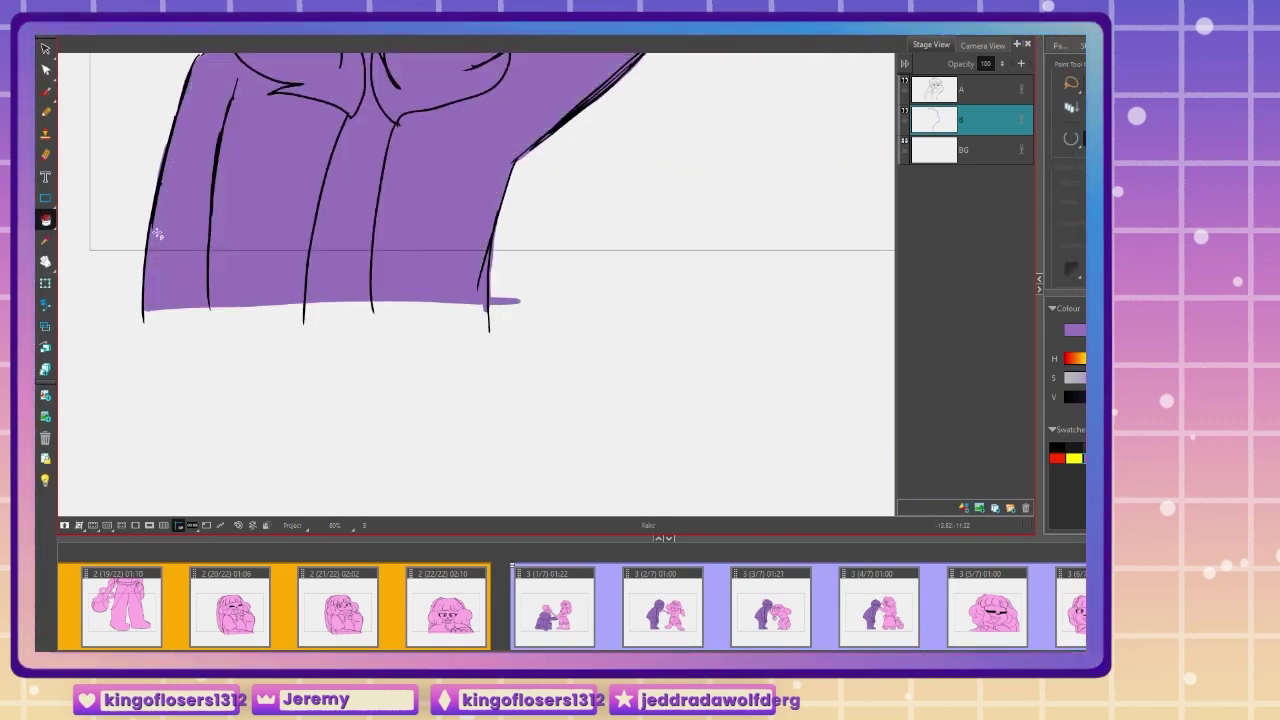
key(1)
drag(211, 256, 237, 427)
click(975, 101)
key(ctrl+e)
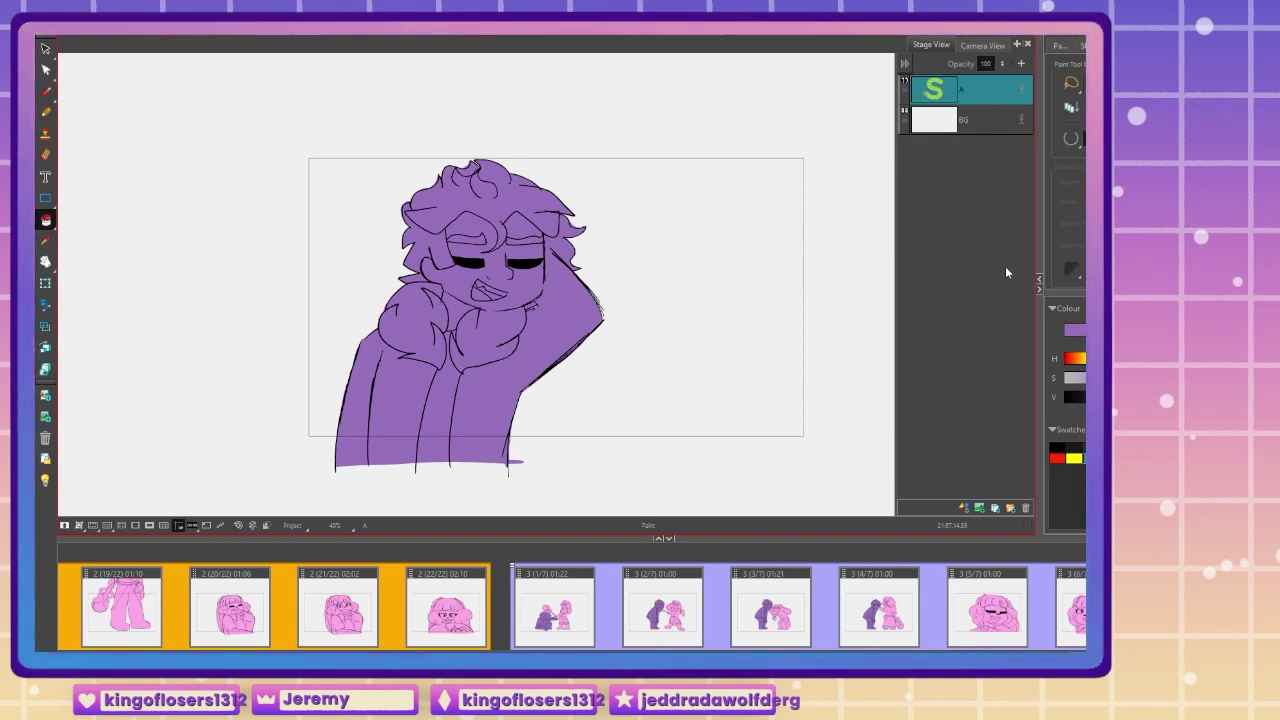
Step: Duplicate the purple character's panel and delete the eyes, eyebrows and mouth from the copy
click(623, 34)
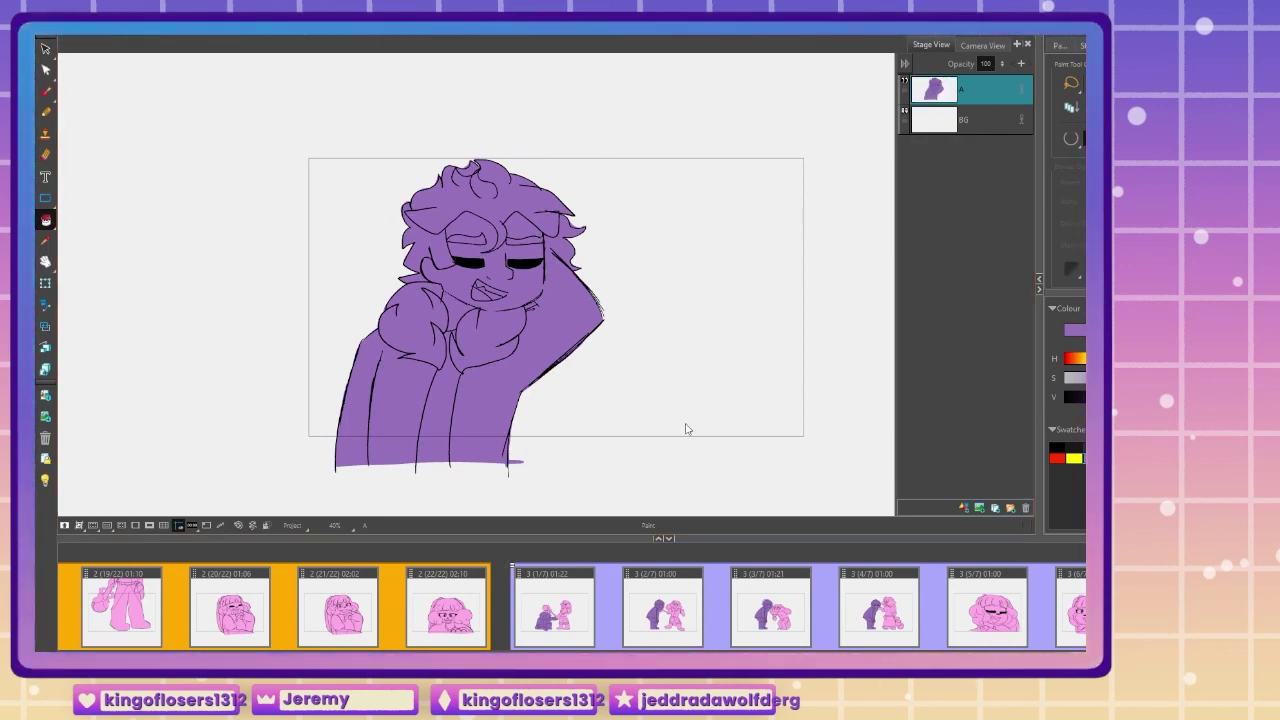
click(45, 50)
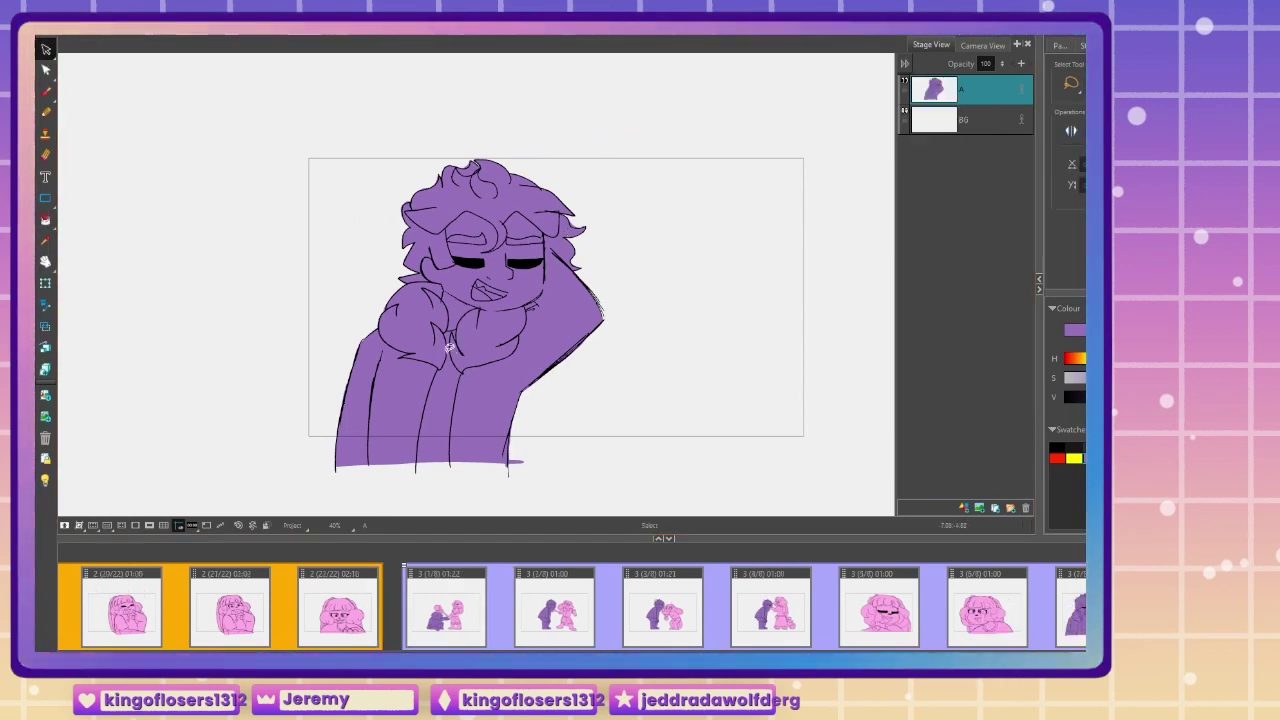
key(2)
drag(388, 331, 479, 399)
drag(666, 249, 672, 252)
key(Delete)
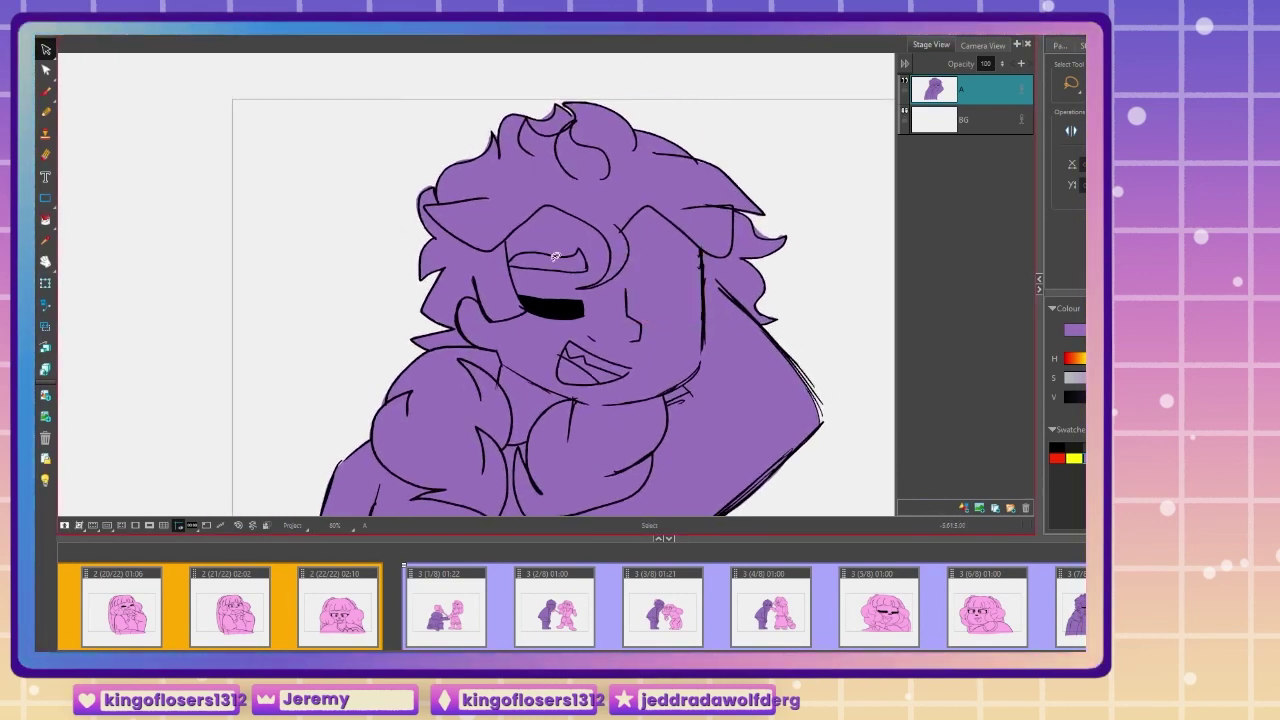
drag(563, 251, 569, 254)
key(Delete)
drag(621, 360, 575, 330)
key(Delete)
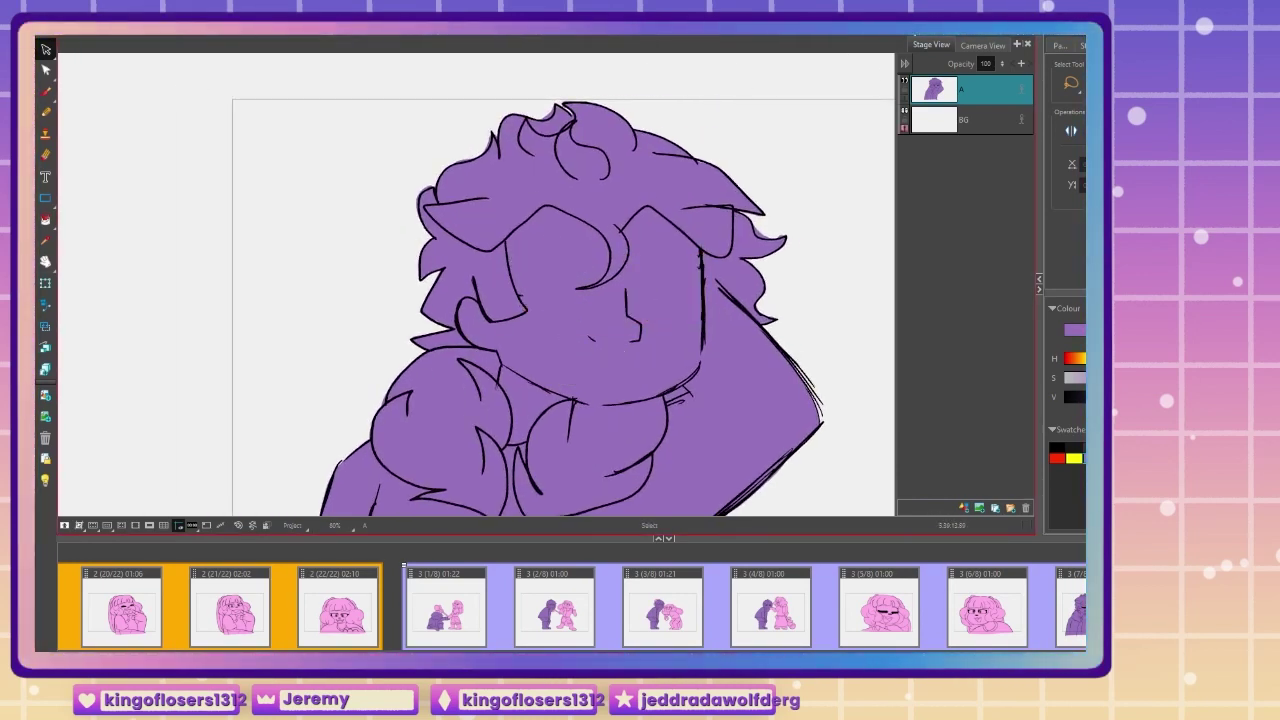
Step: With the size 5 black brush, draw a small frown and a wide-open left eye with an iris near its outer edge
key(alt+b)
click(1073, 202)
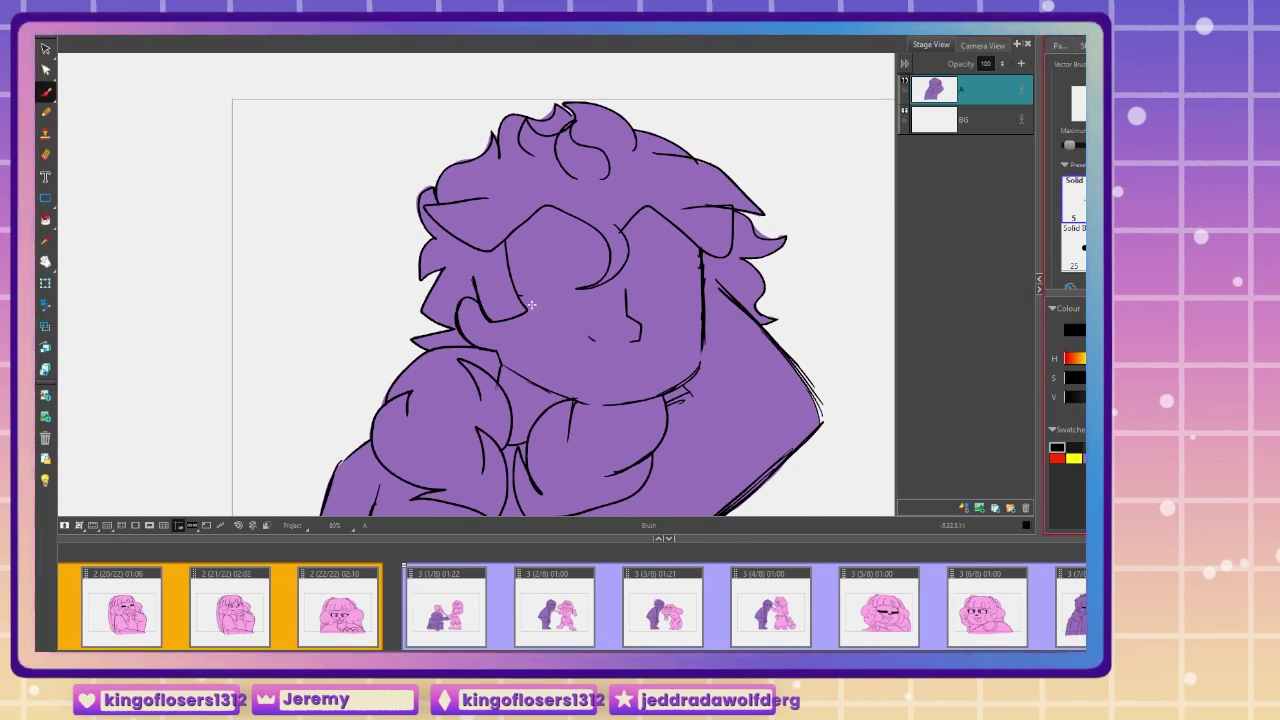
scroll(563, 300, up, 2)
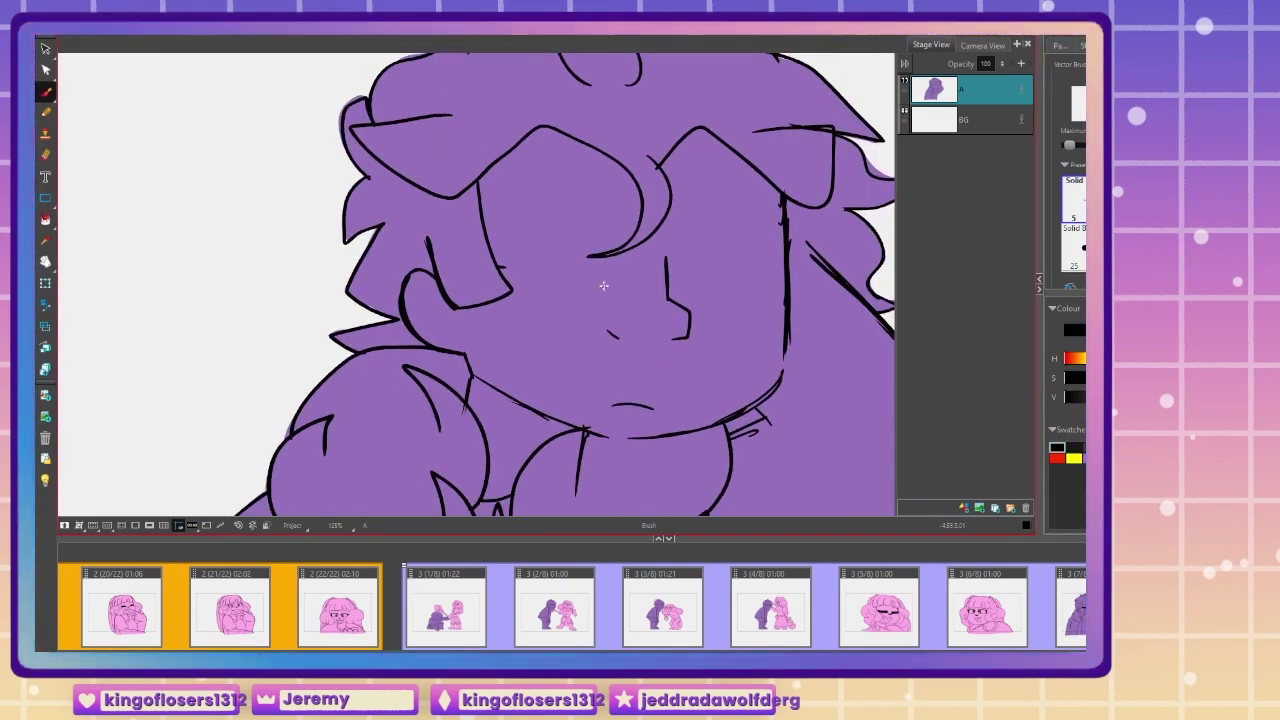
mouse_move(605, 283)
mouse_down()
mouse_move(601, 230)
mouse_move(576, 202)
mouse_move(515, 214)
mouse_move(500, 243)
mouse_up()
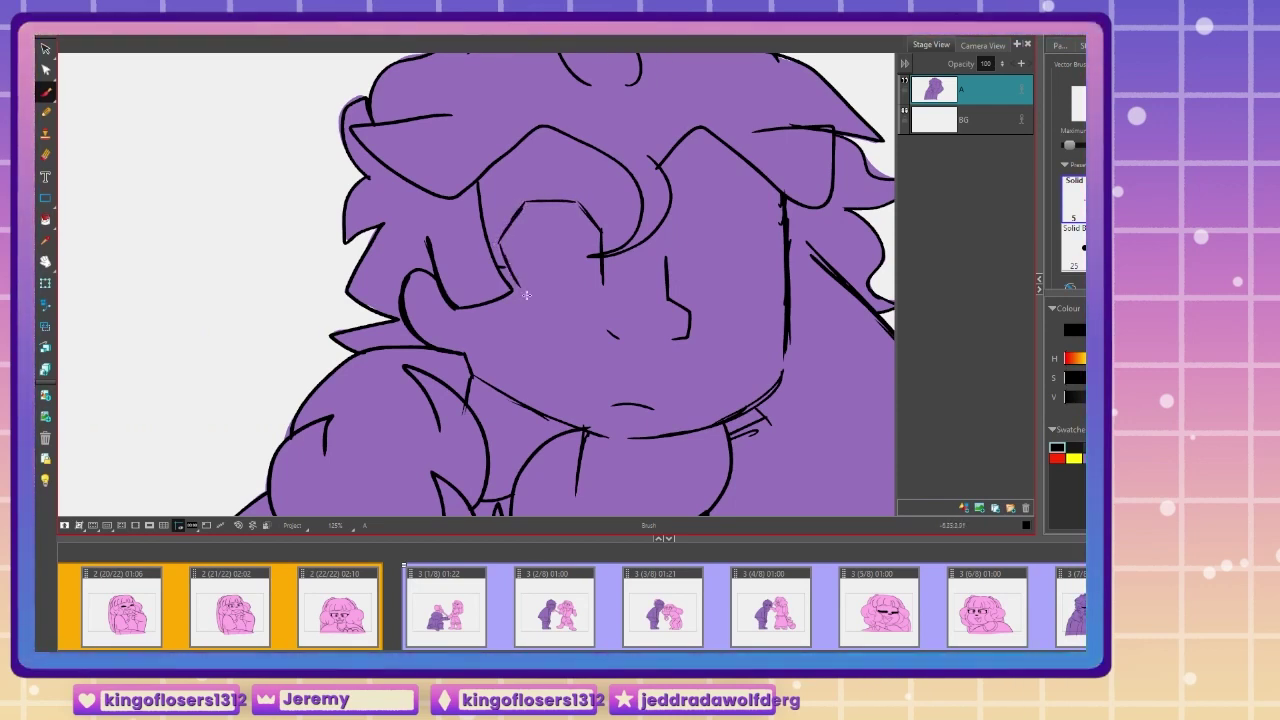
mouse_move(601, 287)
mouse_down()
mouse_move(554, 307)
mouse_move(516, 290)
mouse_up()
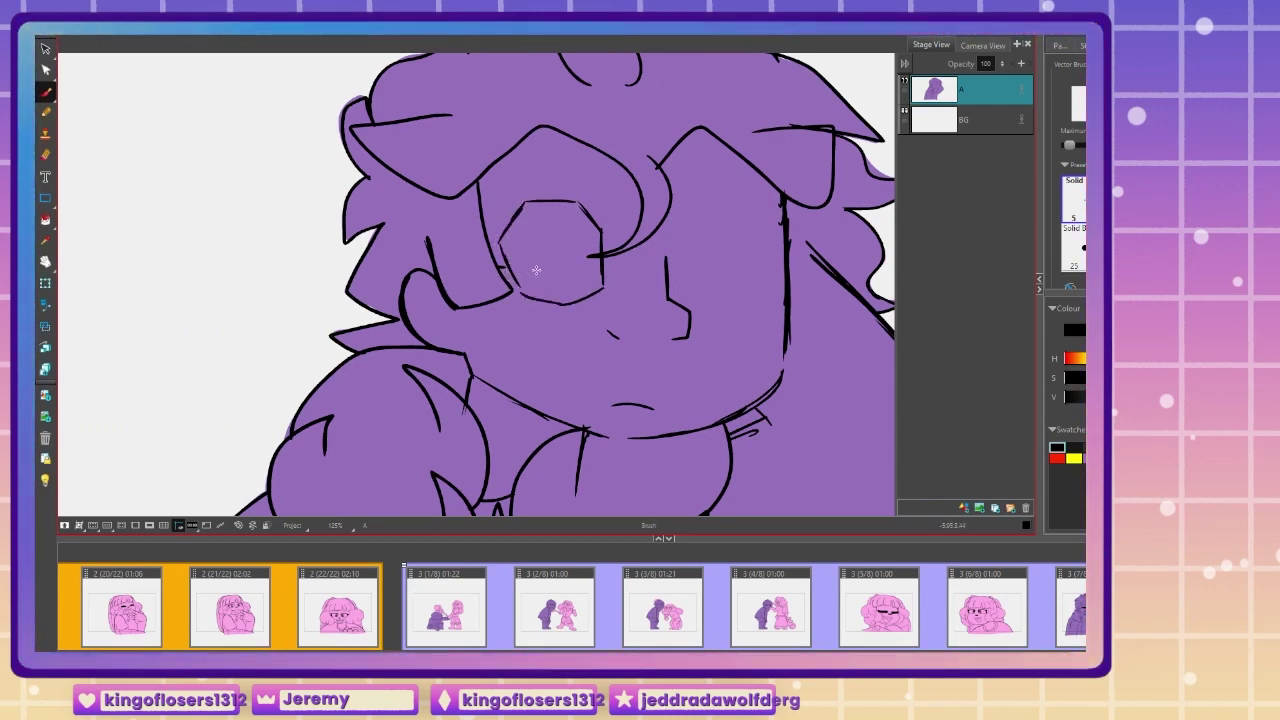
drag(522, 244, 546, 297)
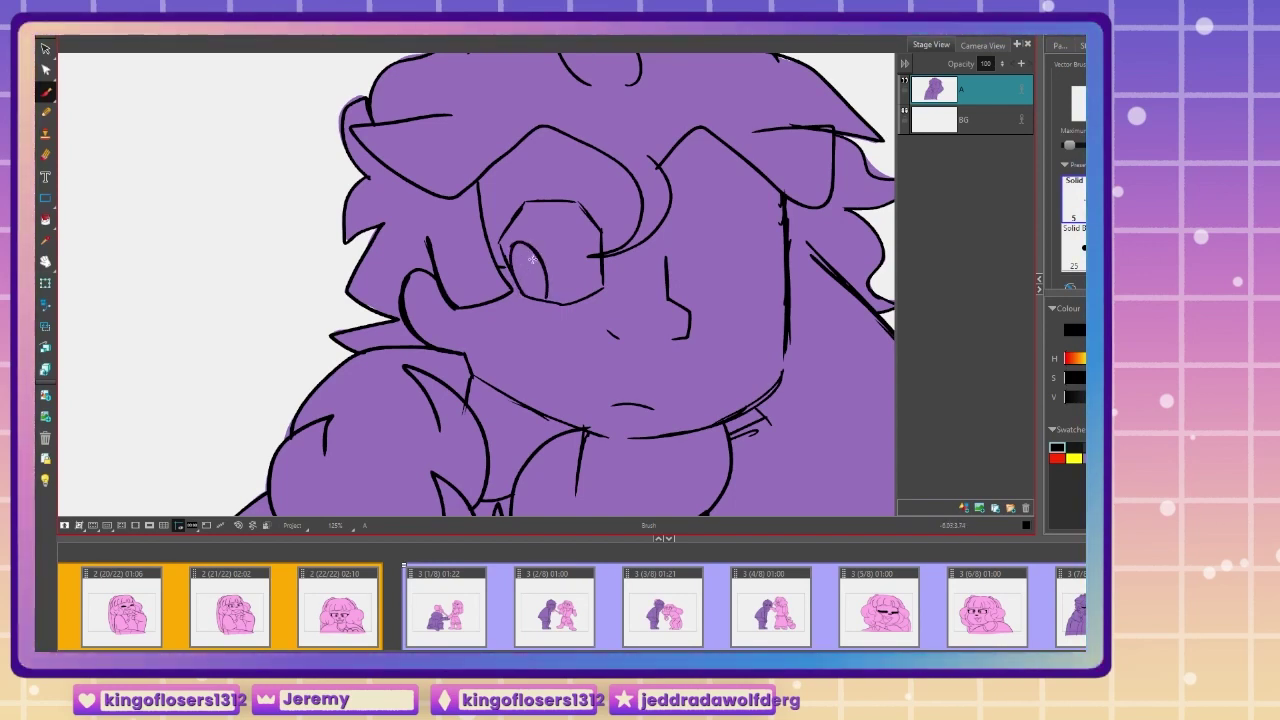
Step: Draw X-shaped pupils, a matching wide right eye, raised eyebrows over both eyes and short lines beneath them
mouse_move(500, 188)
mouse_down()
mouse_move(587, 177)
mouse_move(588, 155)
mouse_up()
mouse_move(588, 156)
mouse_down()
mouse_move(536, 156)
mouse_move(503, 190)
mouse_up()
mouse_move(679, 291)
mouse_down()
mouse_move(680, 221)
mouse_move(708, 207)
mouse_move(754, 205)
mouse_move(780, 255)
mouse_up()
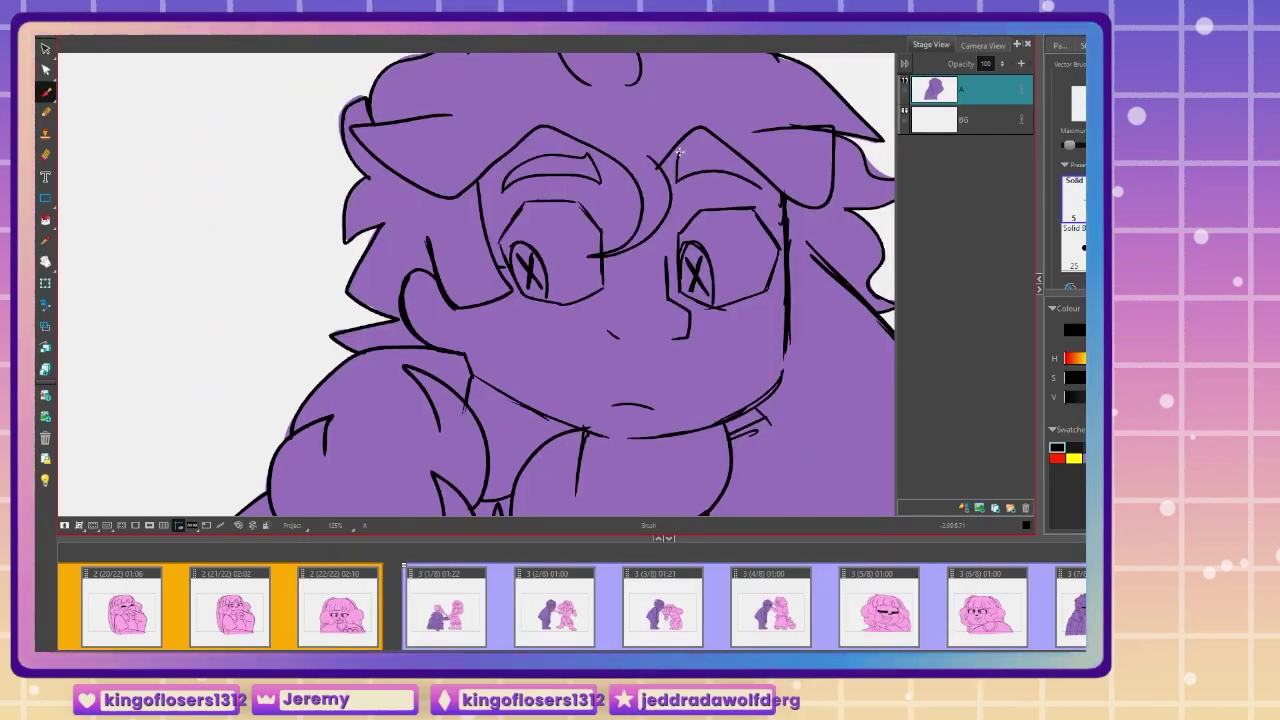
drag(678, 160, 760, 186)
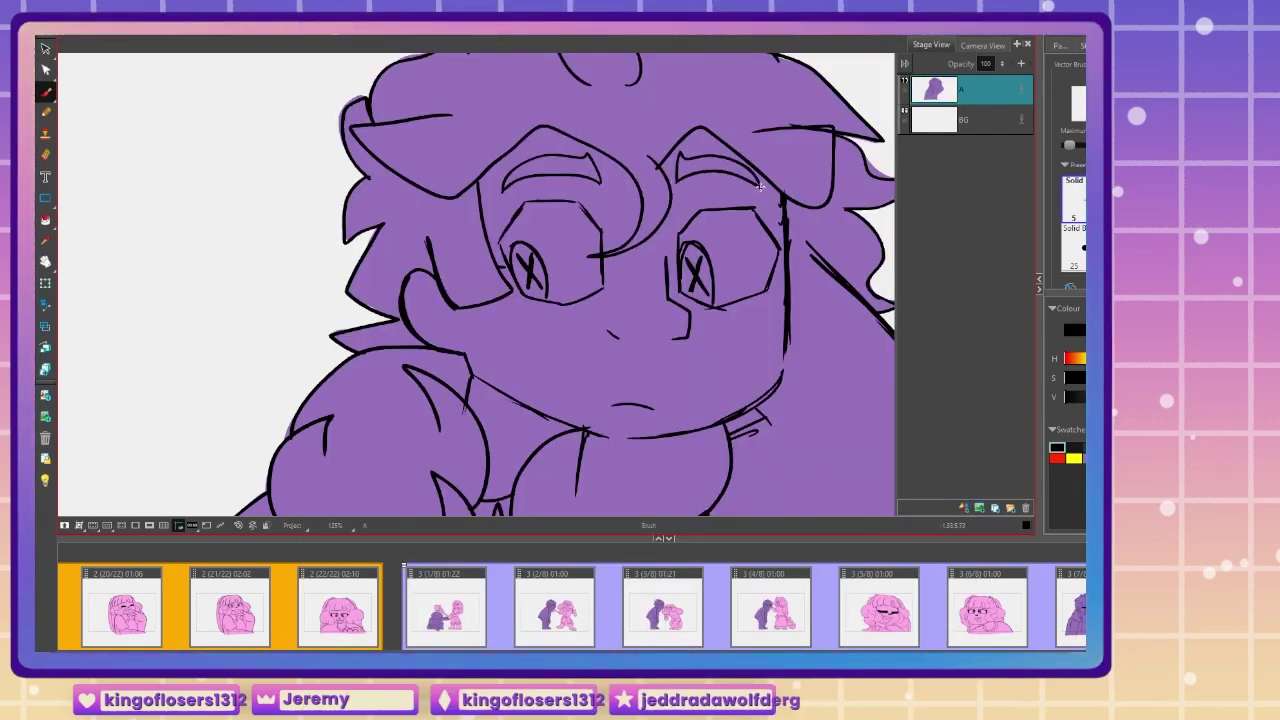
drag(604, 295, 567, 312)
drag(779, 295, 738, 311)
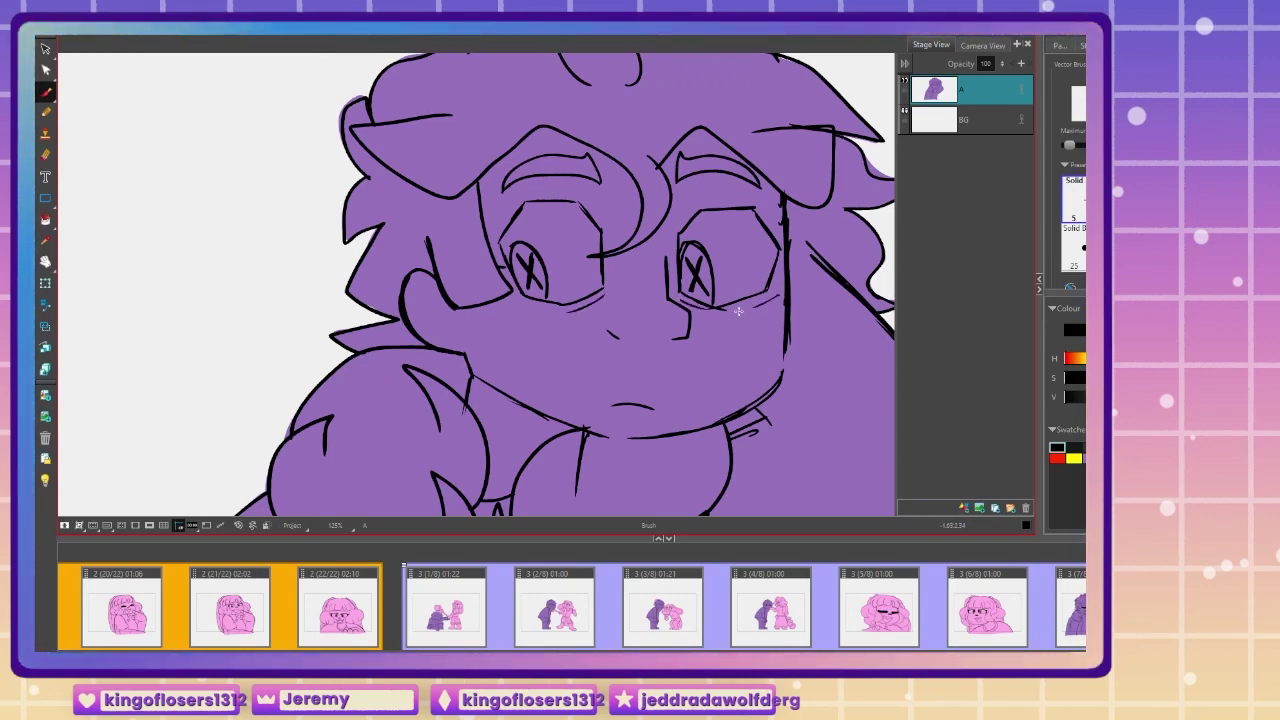
Step: Add a new blank panel after the wide-eyed one and show the previous drawing through onion skin
scroll(429, 427, down, 6)
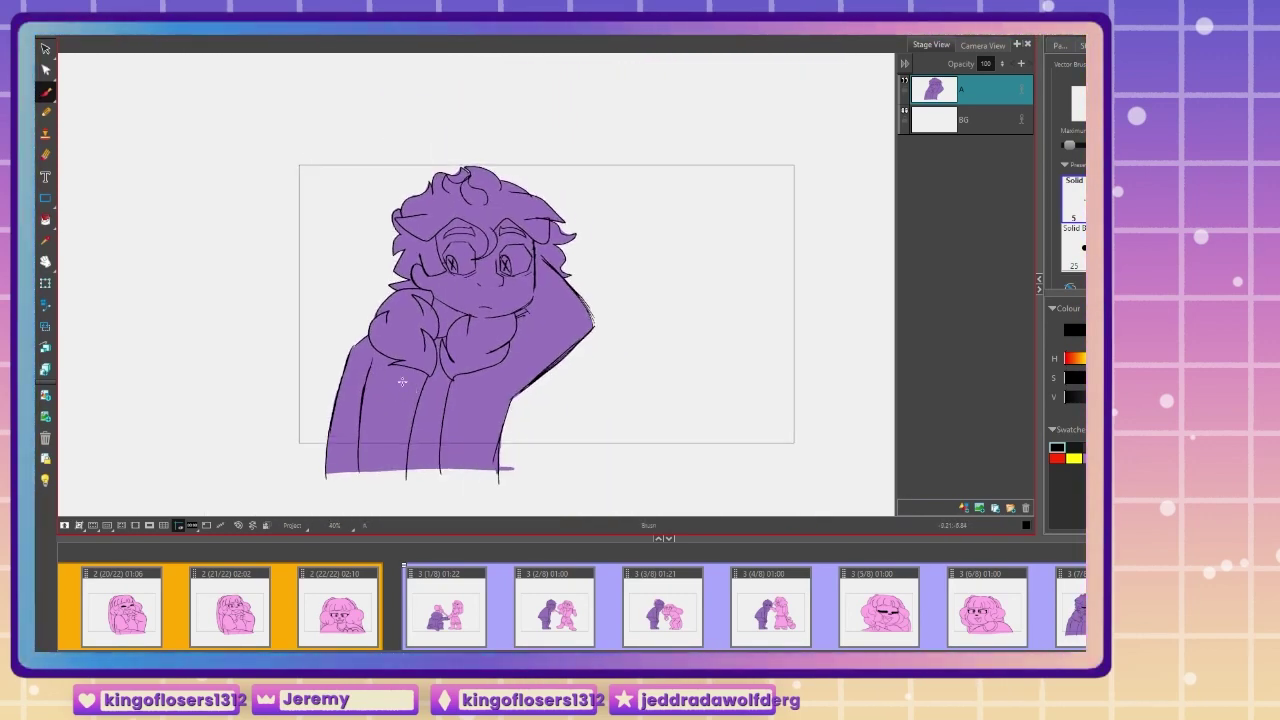
click(556, 34)
click(904, 128)
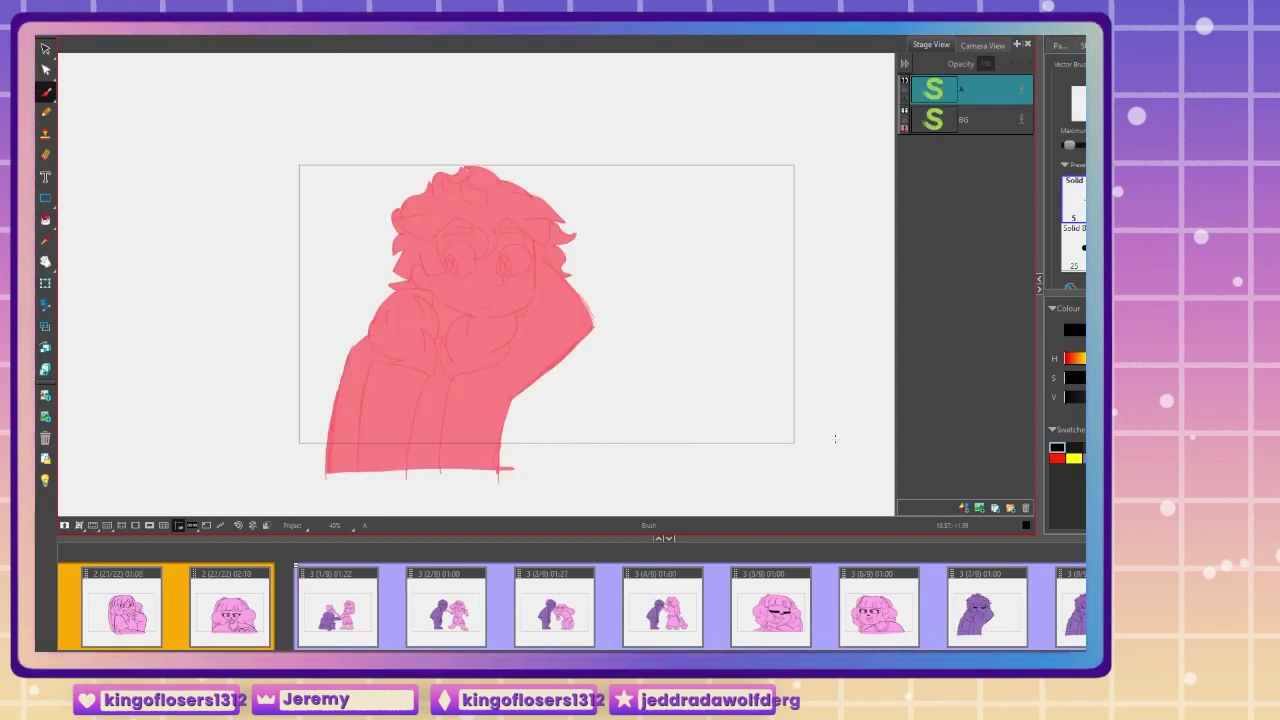
Step: Draw a rounded head outline with a tapered chin over the onion-skinned face and move the whole outline slightly left
scroll(429, 374, up, 2)
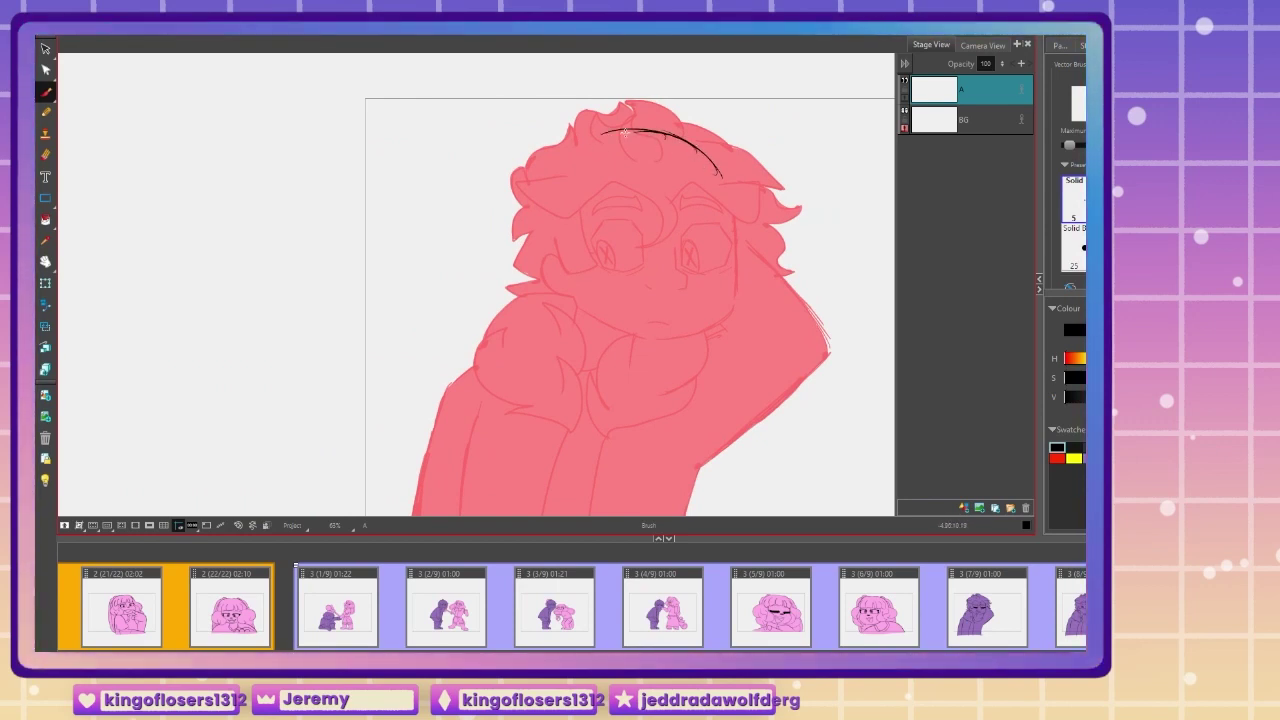
drag(625, 131, 562, 195)
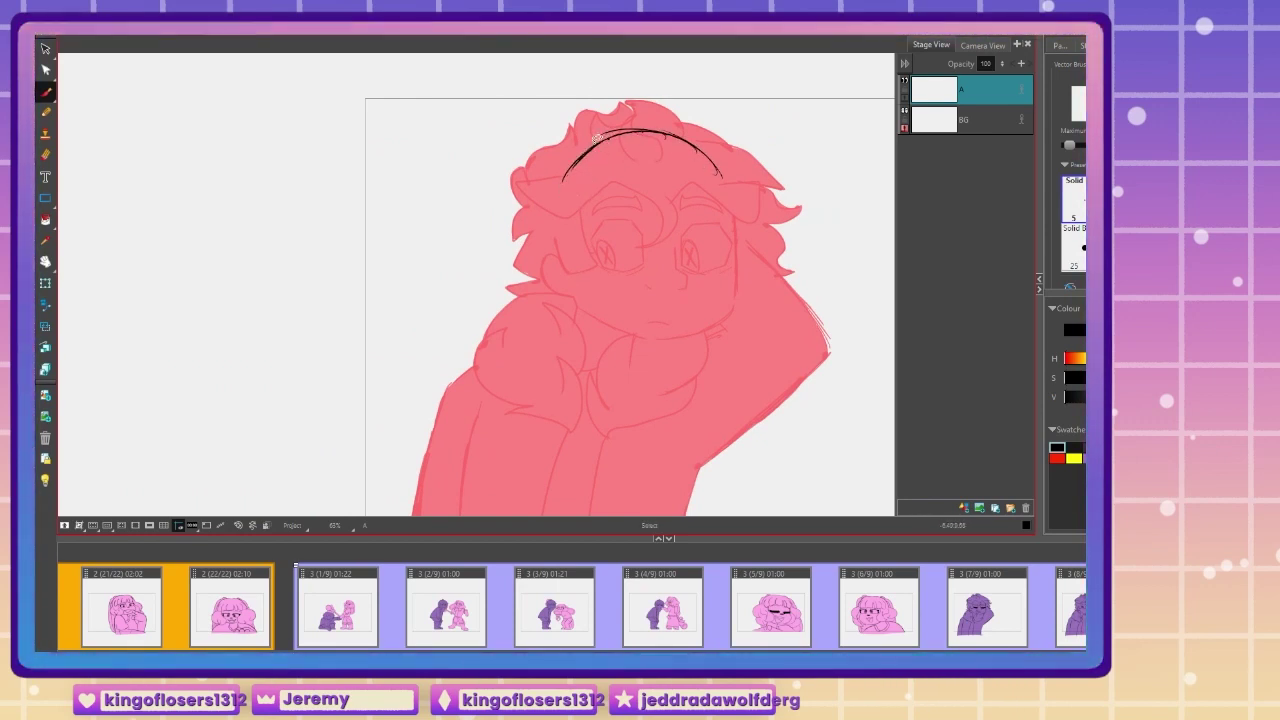
mouse_move(620, 131)
mouse_down()
mouse_move(571, 218)
mouse_move(578, 160)
mouse_move(572, 263)
mouse_move(567, 232)
mouse_move(577, 297)
mouse_move(625, 326)
mouse_move(707, 310)
mouse_up()
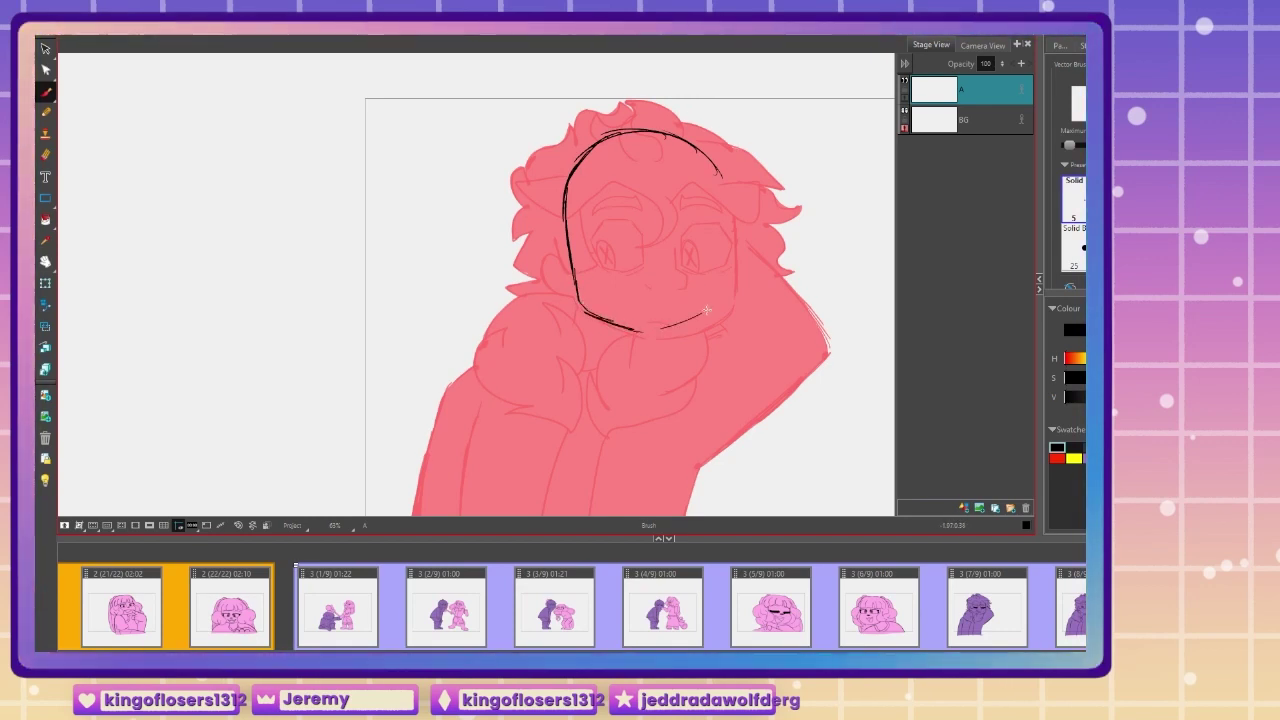
drag(735, 263, 716, 162)
key(alt+s)
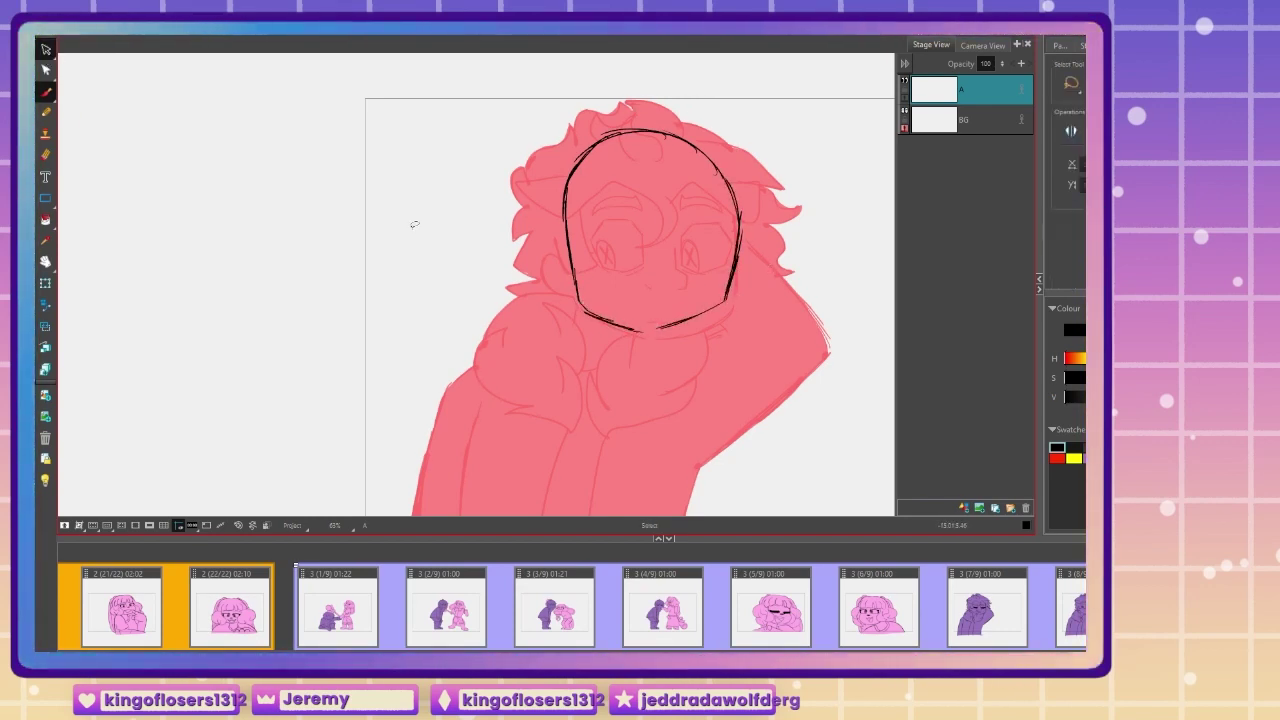
key(ctrl+a)
drag(589, 311, 485, 315)
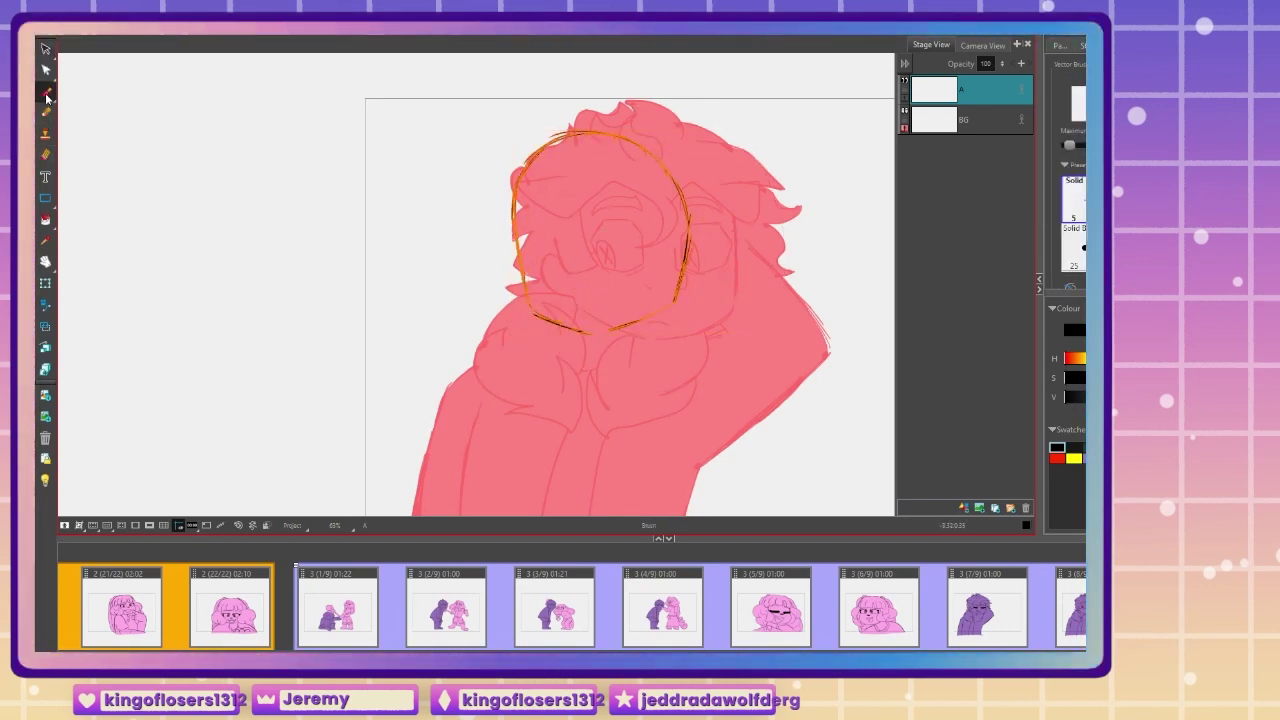
Step: Draw the neck, chest curve and torso sides, and add a sloping shoulder with an arm bent back towards the waist
key(alt+b)
key(space)
drag(476, 422, 388, 304)
mouse_move(645, 246)
mouse_down()
mouse_move(592, 245)
mouse_move(473, 285)
mouse_move(497, 465)
mouse_up()
drag(684, 286, 705, 420)
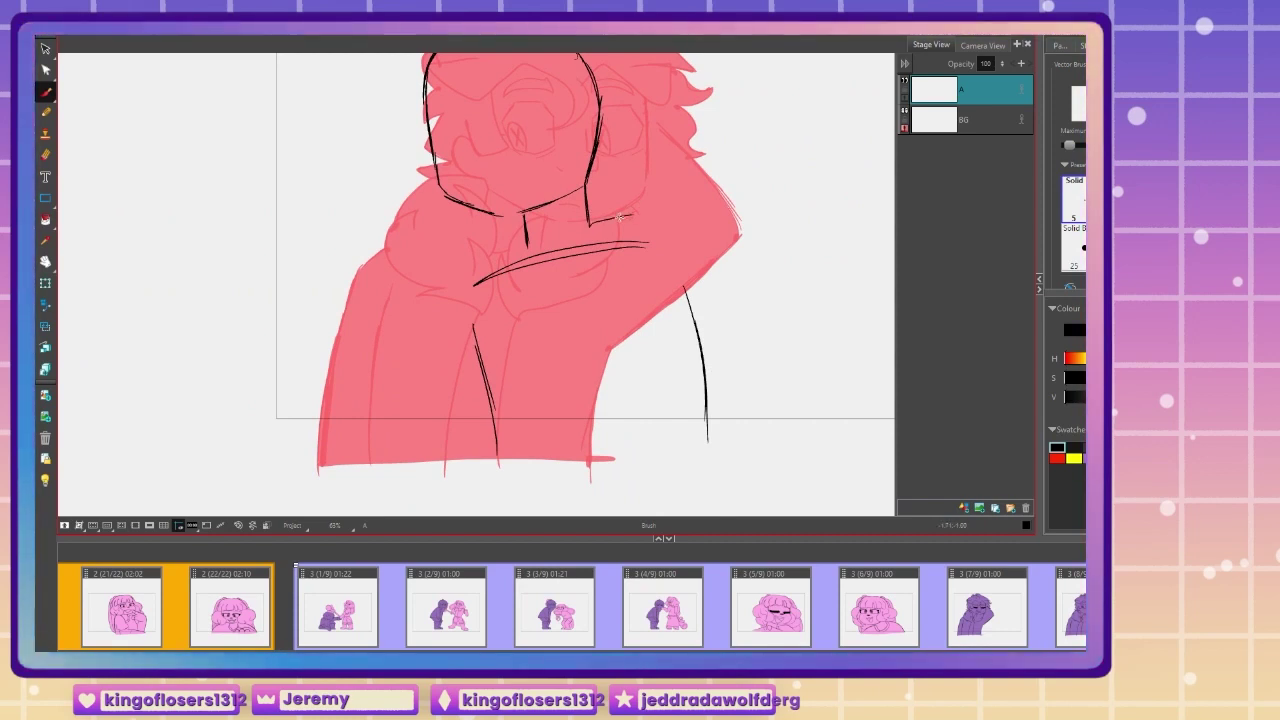
mouse_move(620, 216)
mouse_down()
mouse_move(776, 316)
mouse_move(662, 234)
mouse_up()
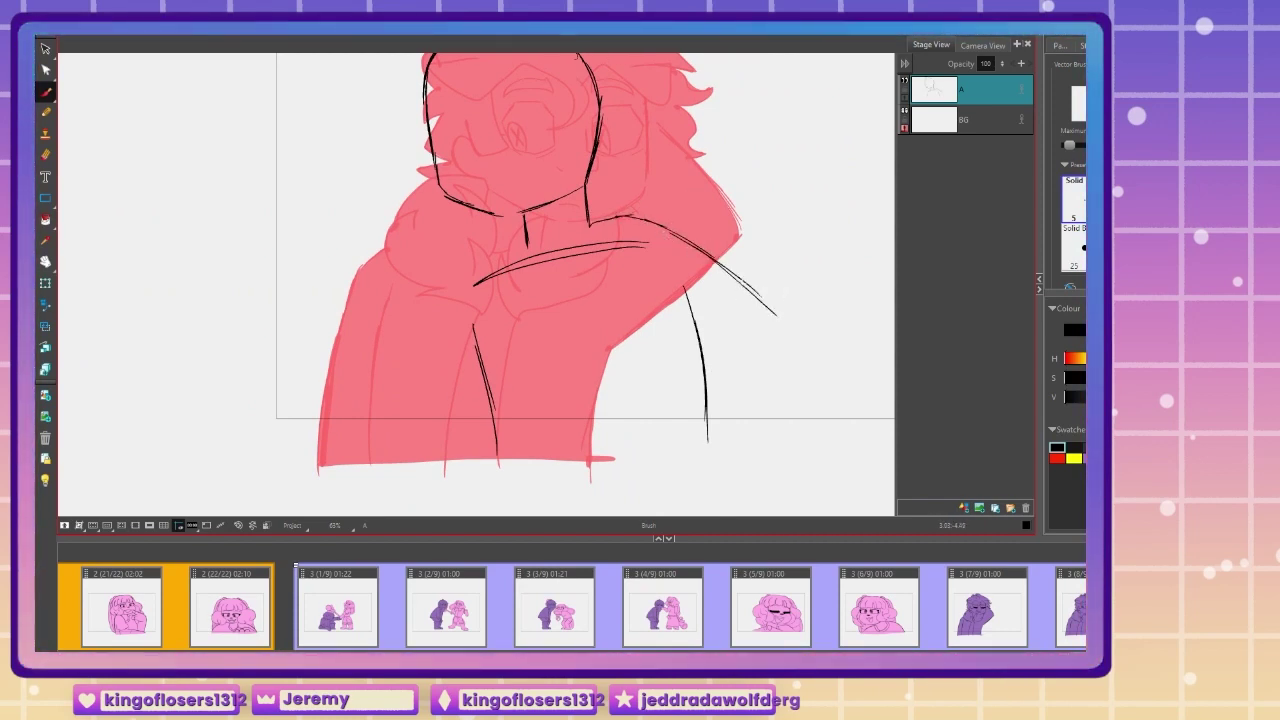
mouse_move(780, 322)
mouse_down()
mouse_move(766, 374)
mouse_move(605, 400)
mouse_up()
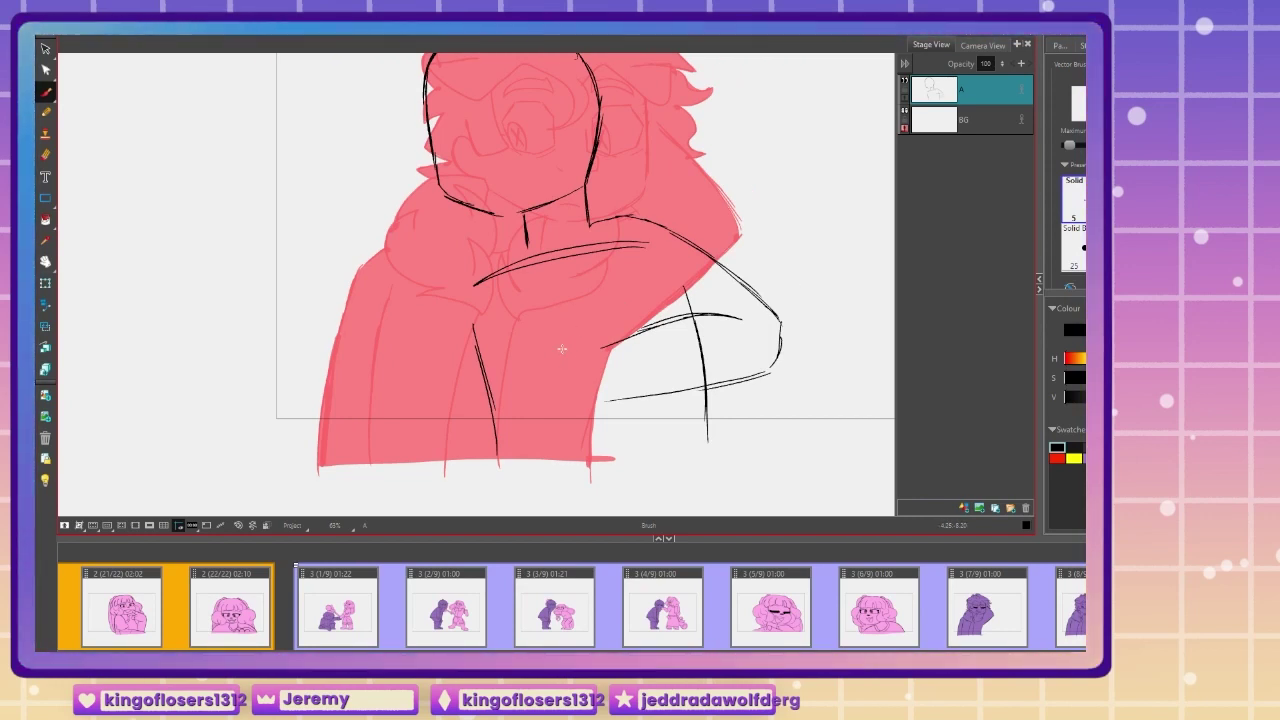
drag(531, 349, 603, 405)
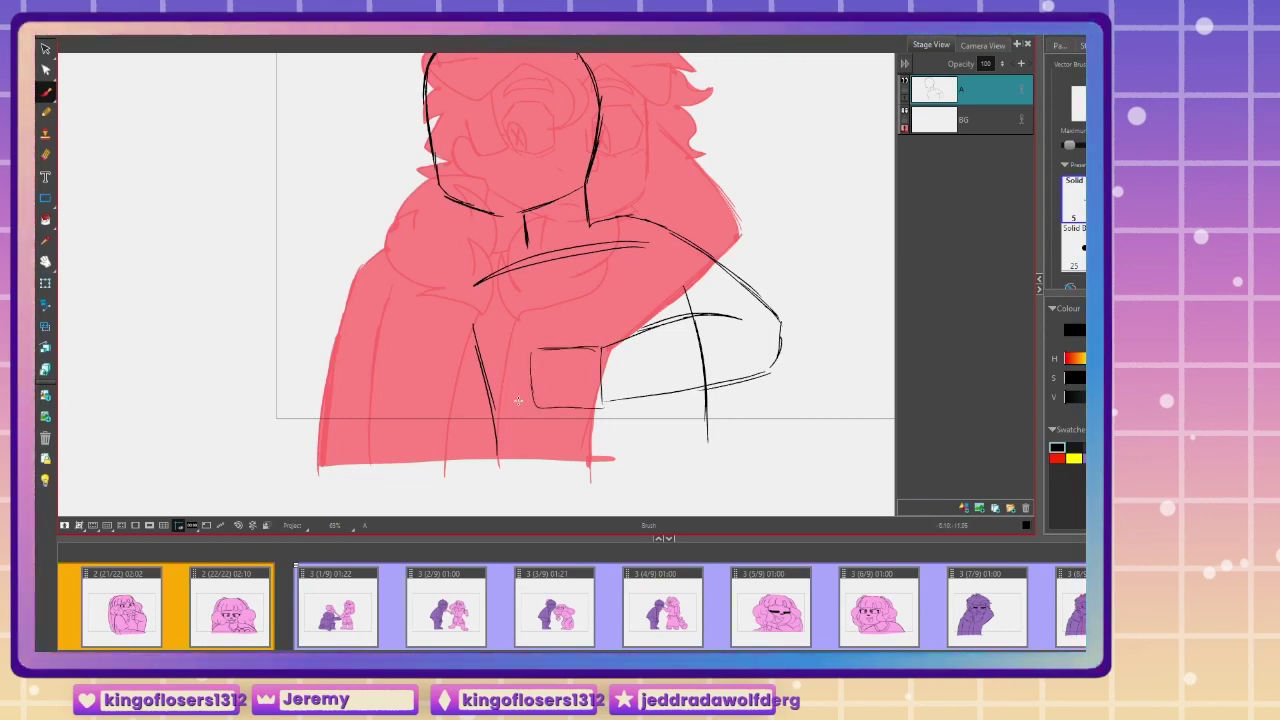
key(ctrl+z)
key(ctrl+z)
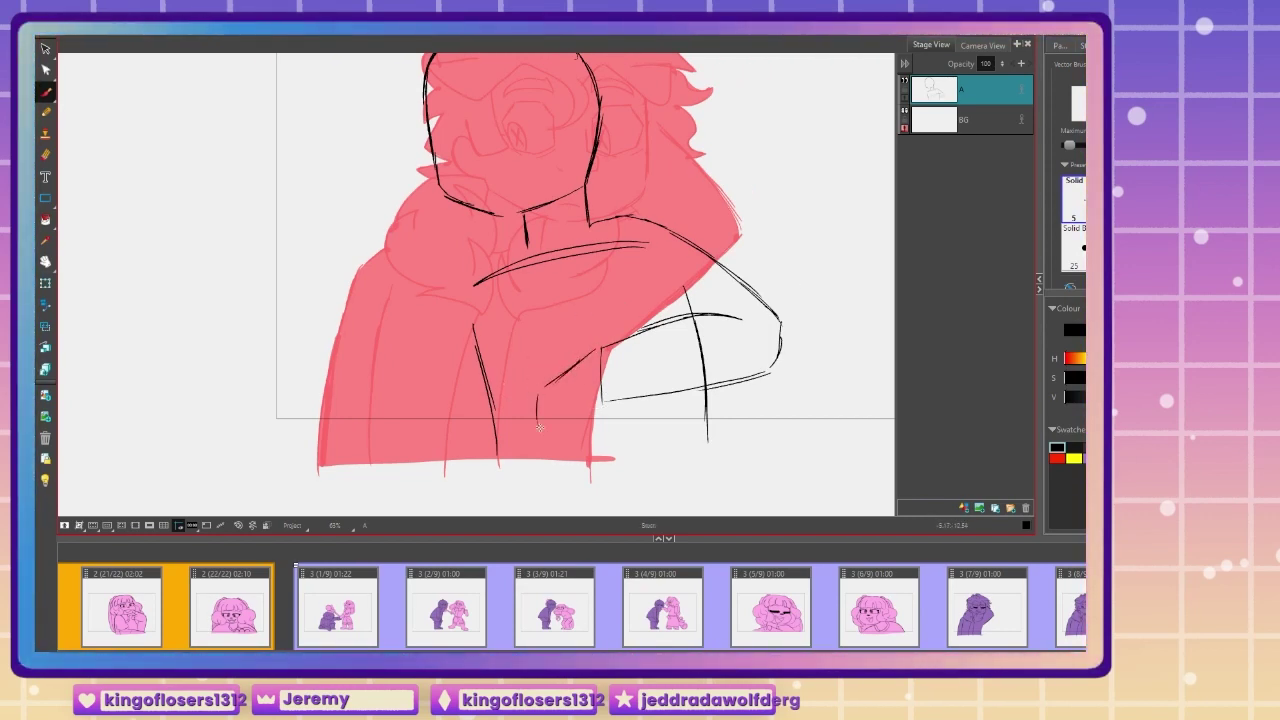
Step: Draw the hand with a scalloped cuff at the wrist, add the opposite shoulder and coat side, and reinforce the bent arm's shoulder line
mouse_move(603, 347)
mouse_down()
mouse_move(549, 440)
mouse_move(569, 436)
mouse_move(597, 350)
mouse_move(599, 370)
mouse_move(630, 336)
mouse_move(620, 332)
mouse_up()
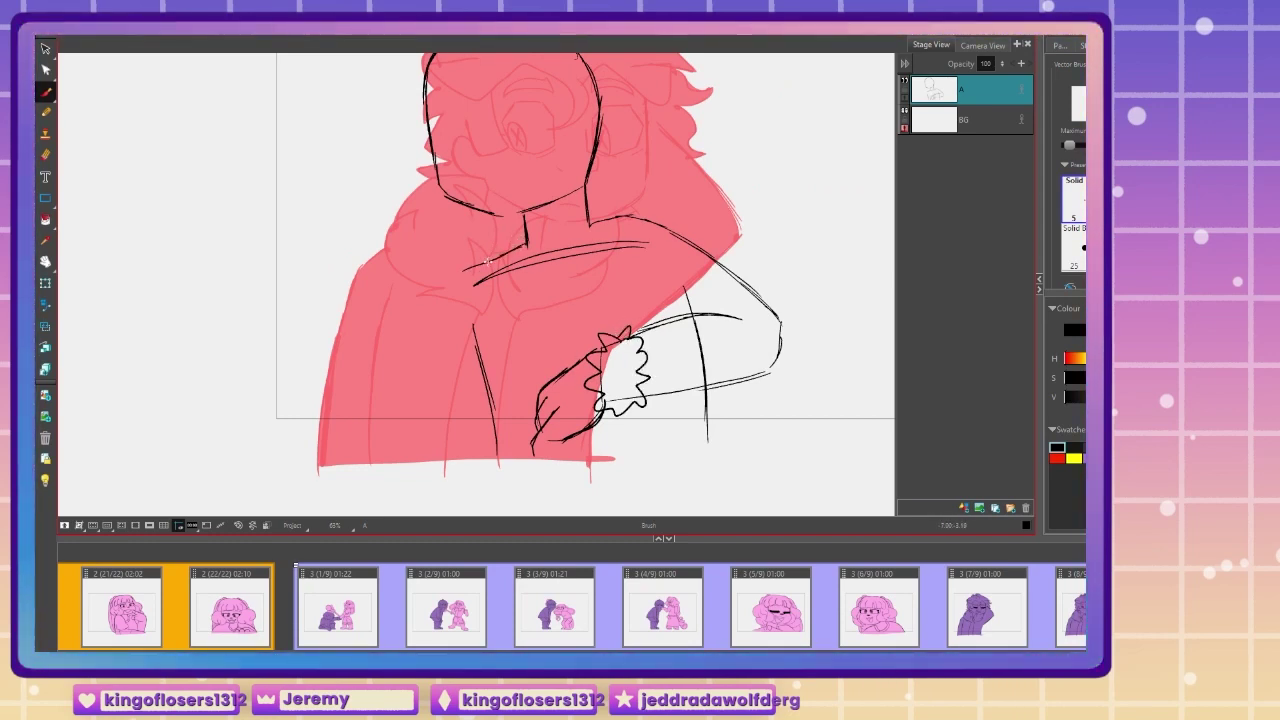
mouse_move(497, 258)
mouse_down()
mouse_move(450, 298)
mouse_move(445, 448)
mouse_up()
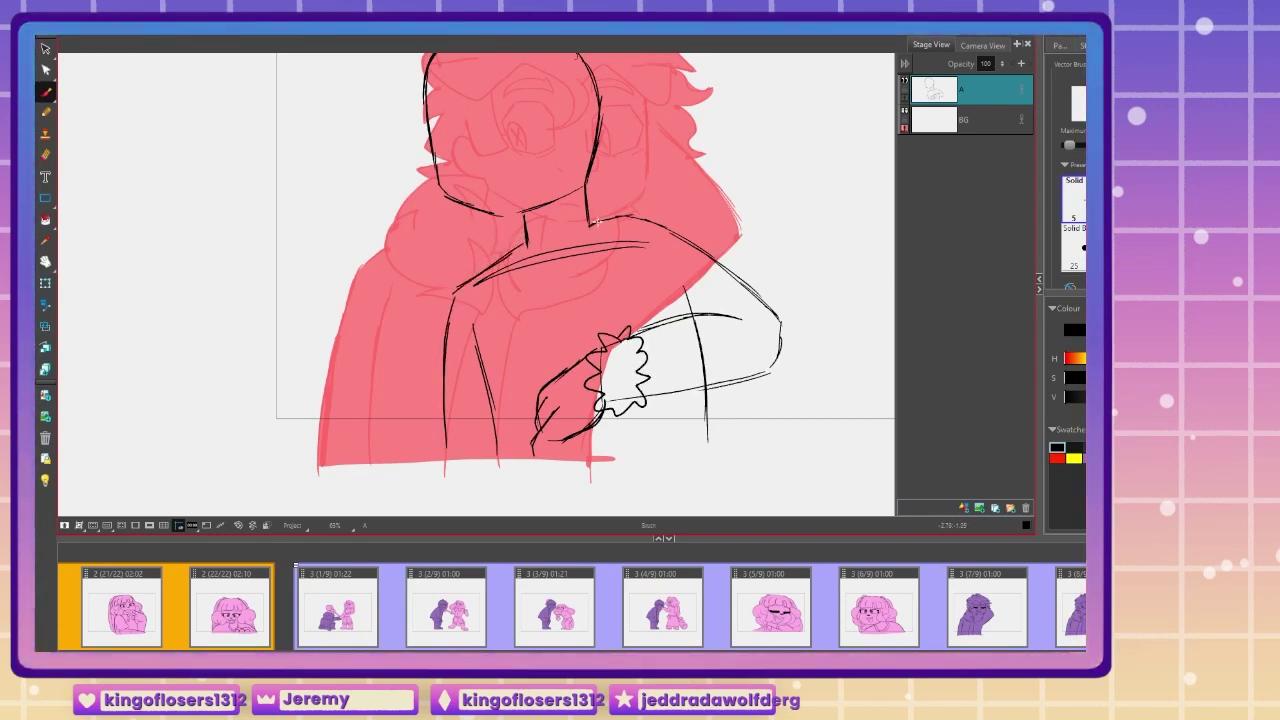
drag(724, 262, 782, 322)
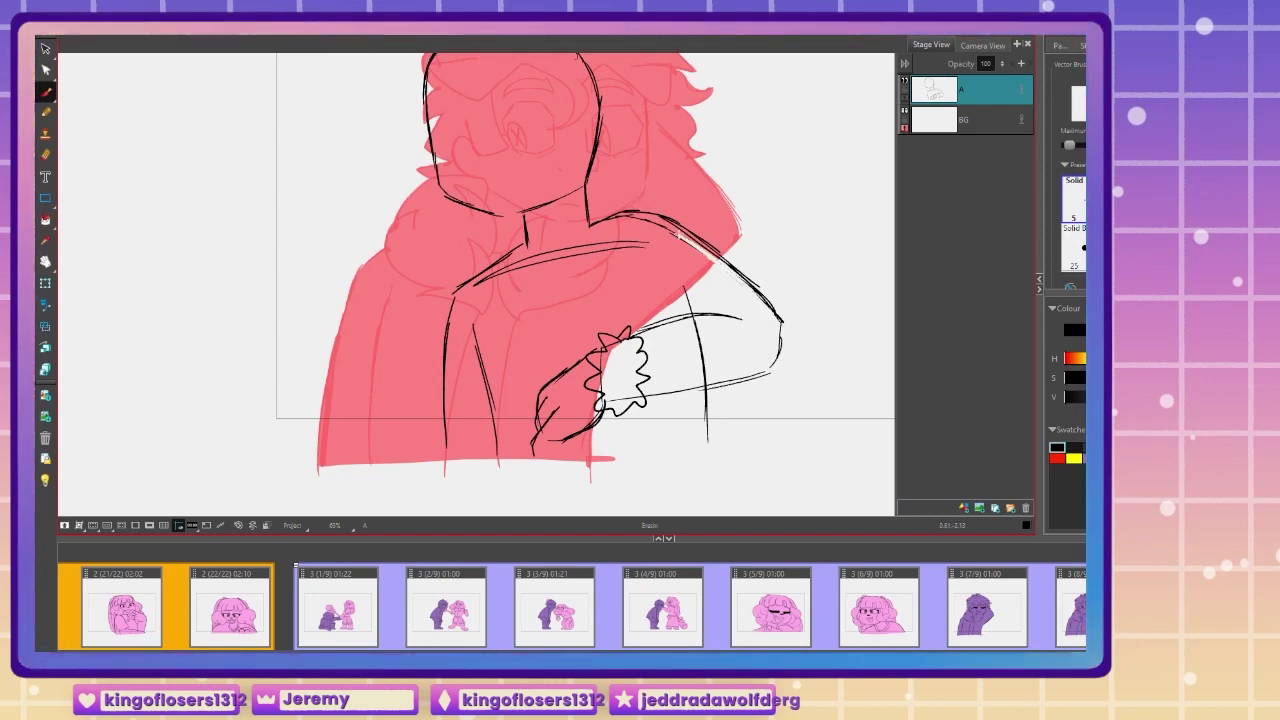
drag(674, 230, 642, 221)
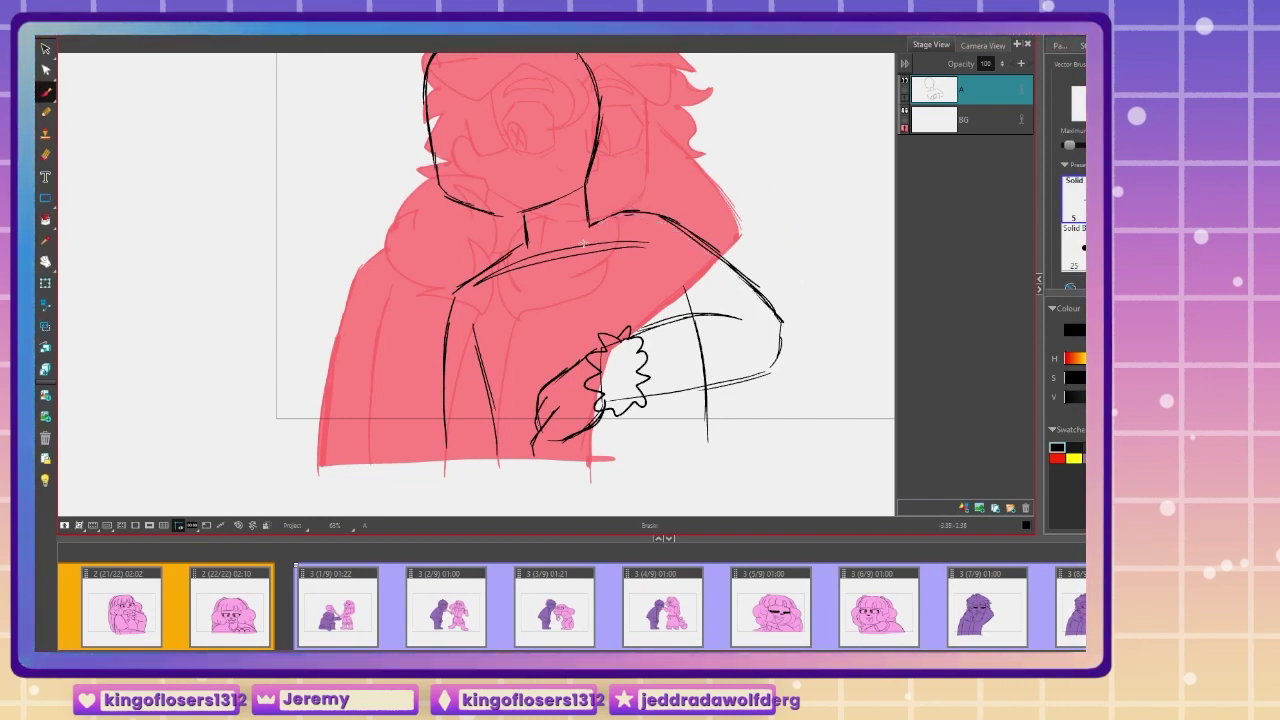
Step: Cut away the chest curve and the lines crossing the forearm and cuff, and draw a fluffy two-part collar around the neck
key(alt+t)
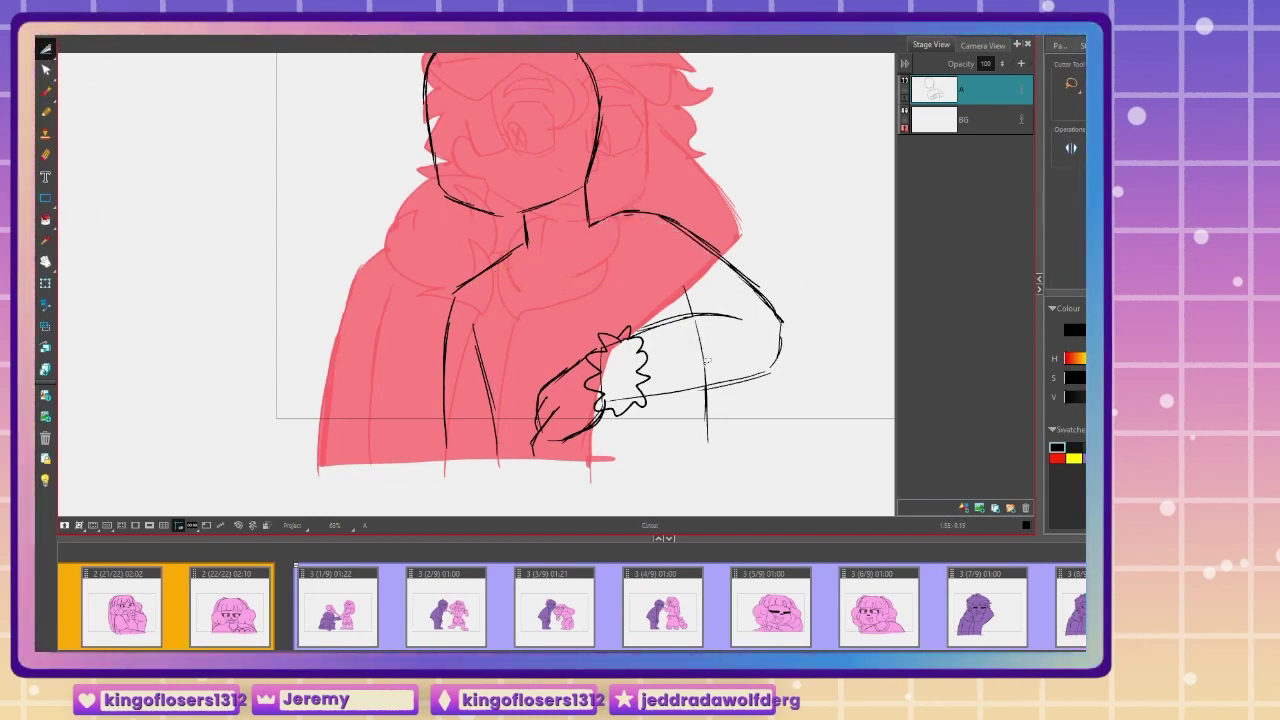
mouse_move(594, 377)
mouse_down()
mouse_move(618, 401)
mouse_move(584, 401)
mouse_up()
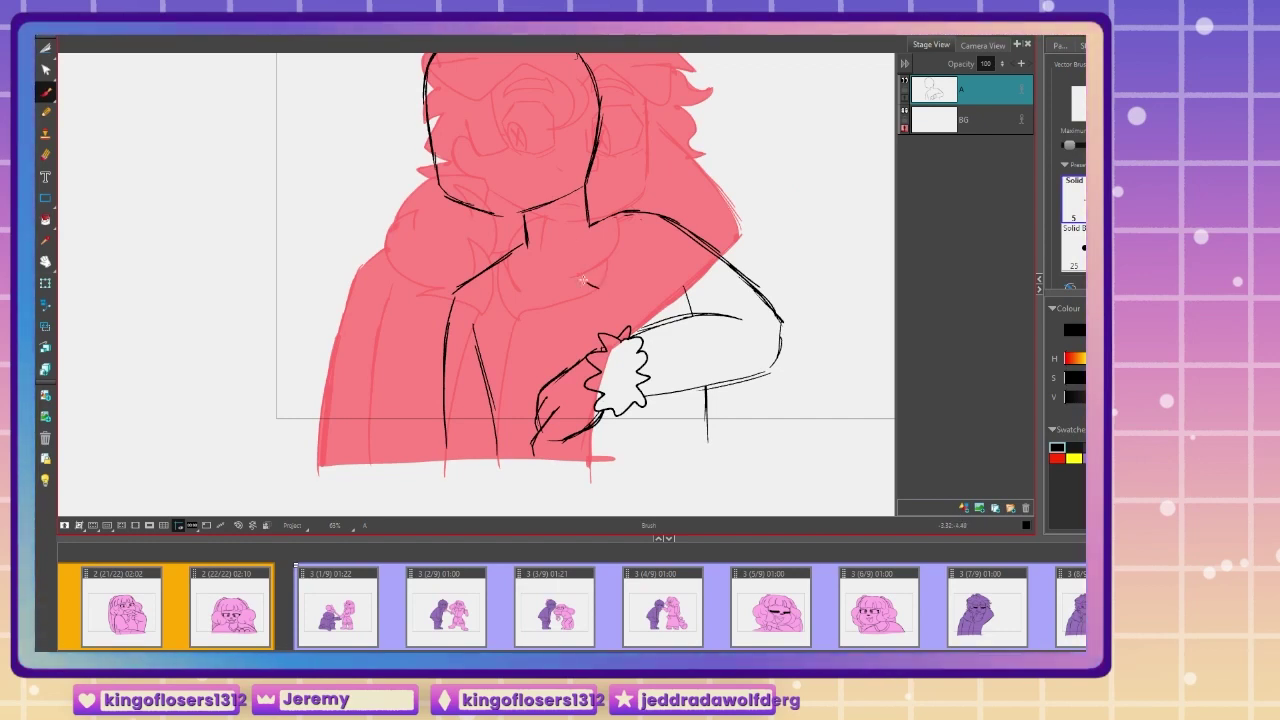
drag(588, 185, 598, 285)
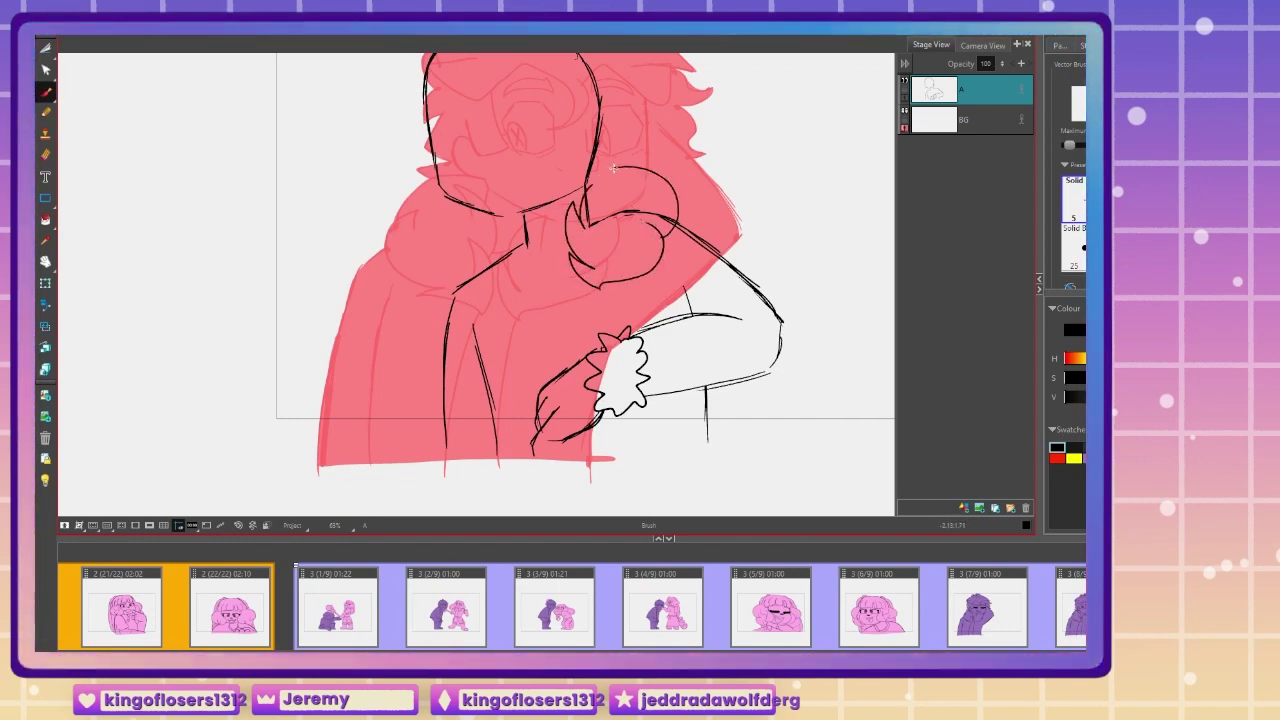
drag(612, 168, 650, 180)
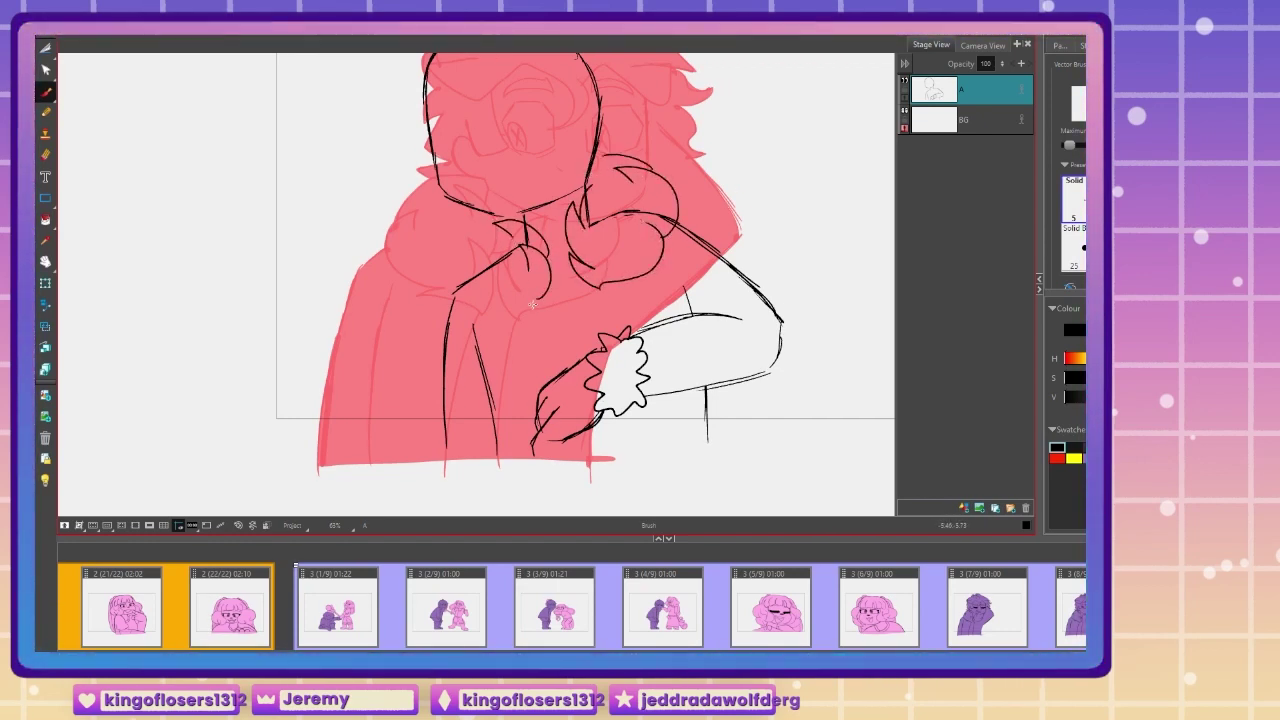
drag(508, 283, 522, 216)
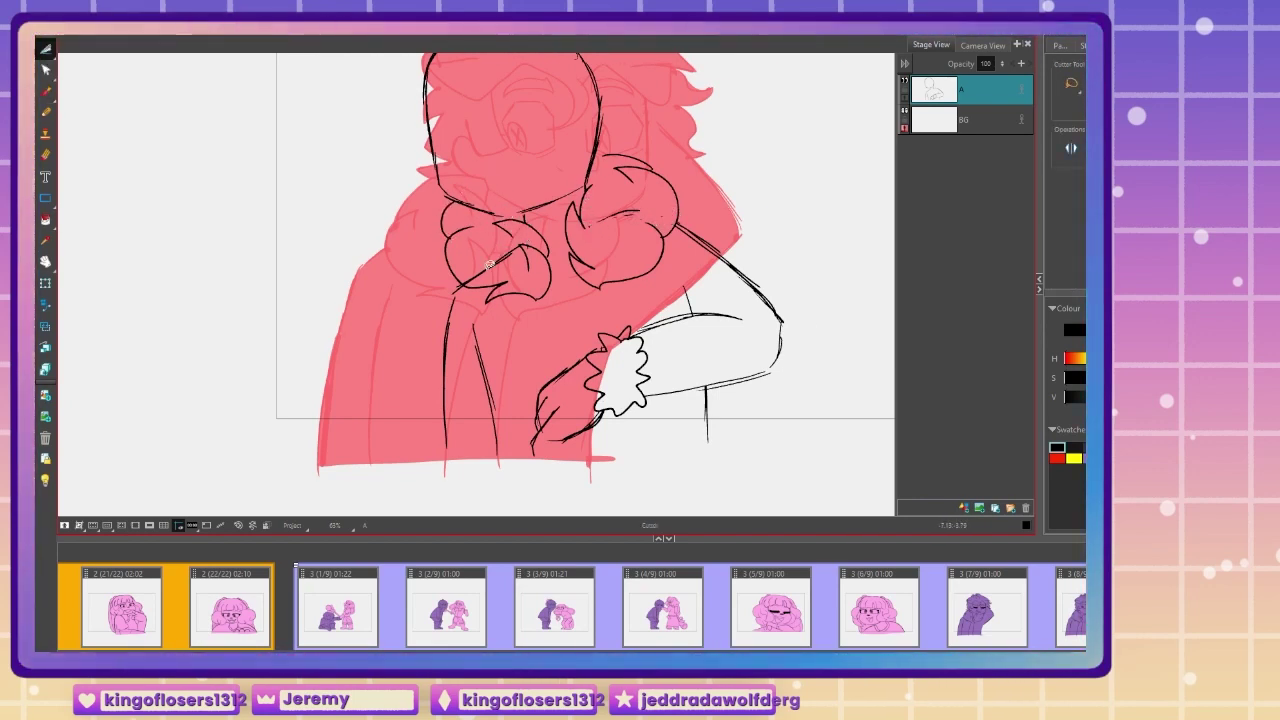
Step: Remove the shoulder and neck lines inside the fluffy collar and draw the coat's front opening lines below it
click(73, 54)
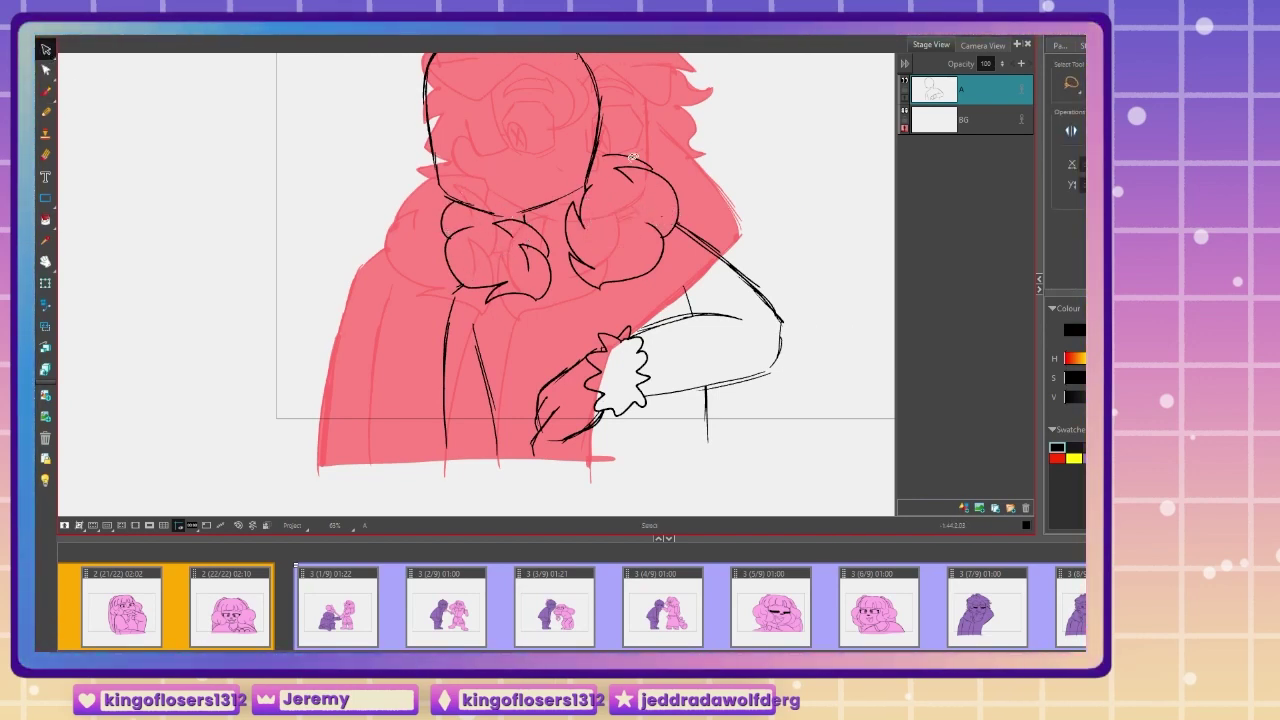
click(46, 92)
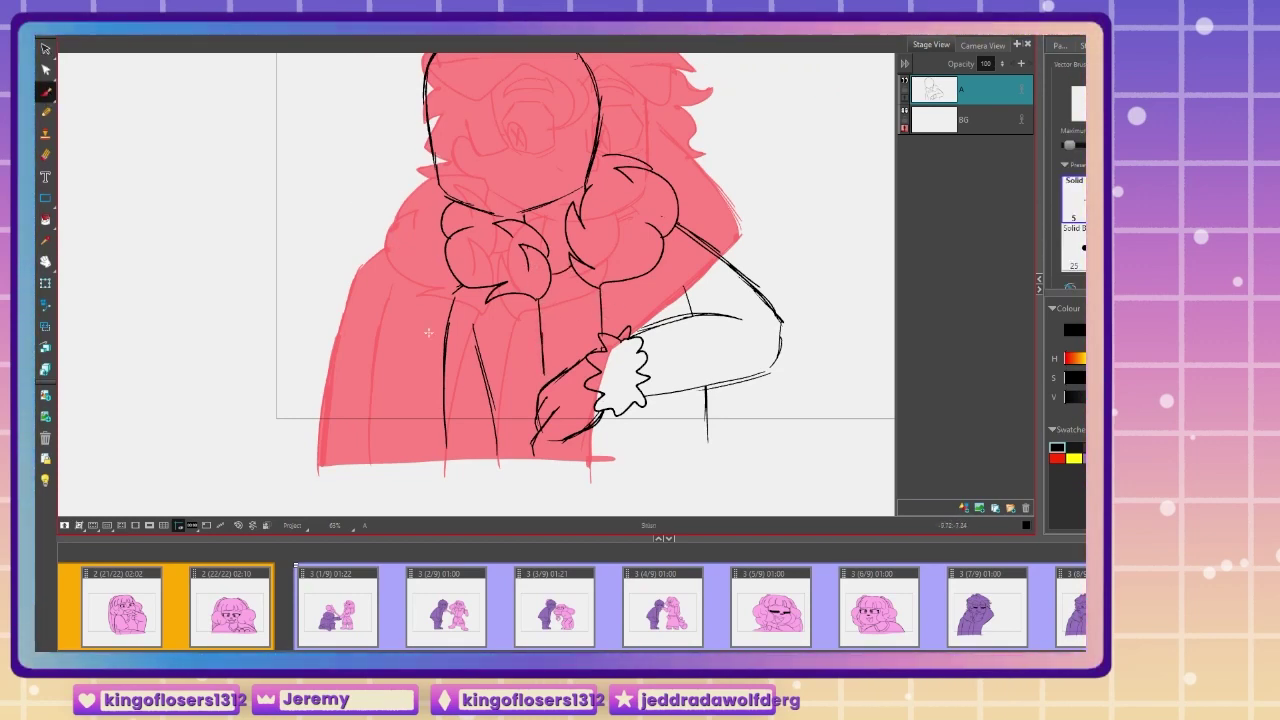
drag(459, 288, 523, 383)
Step: Draw a parted fringe with a curled forehead lock and pointed ends, plus a side lock and an ear
drag(556, 112, 566, 276)
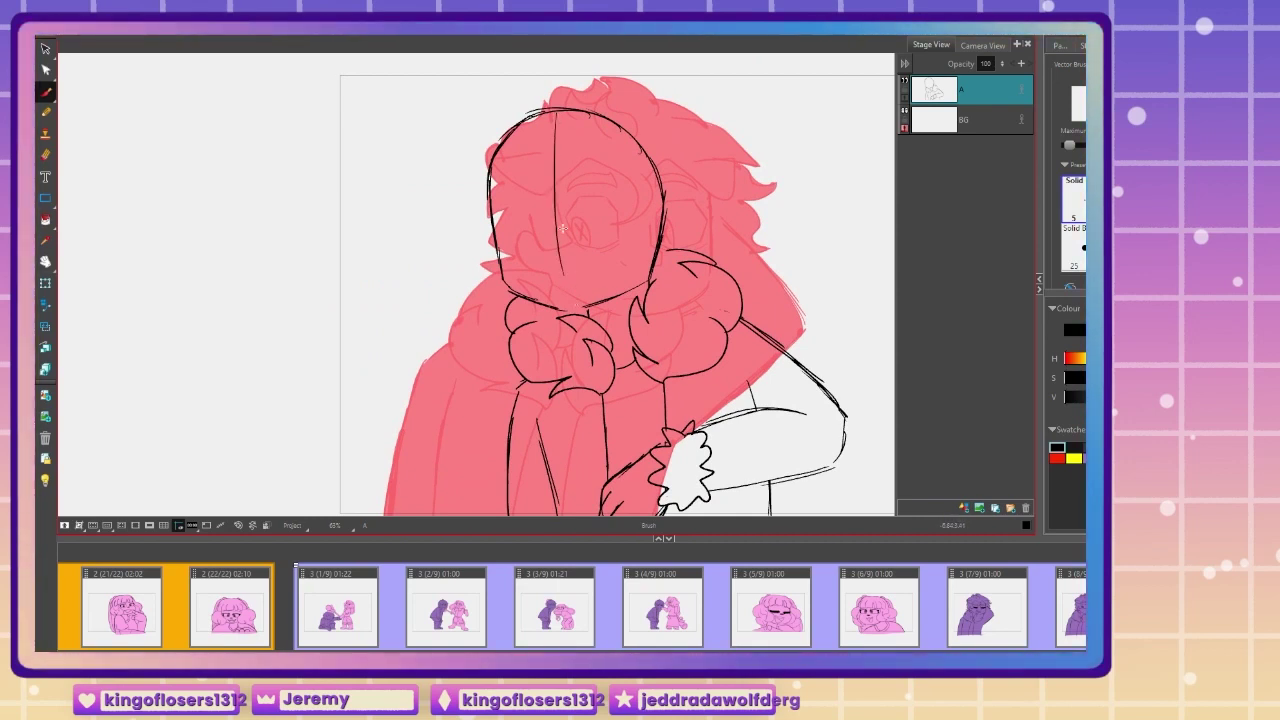
key(ctrl+z)
key(2)
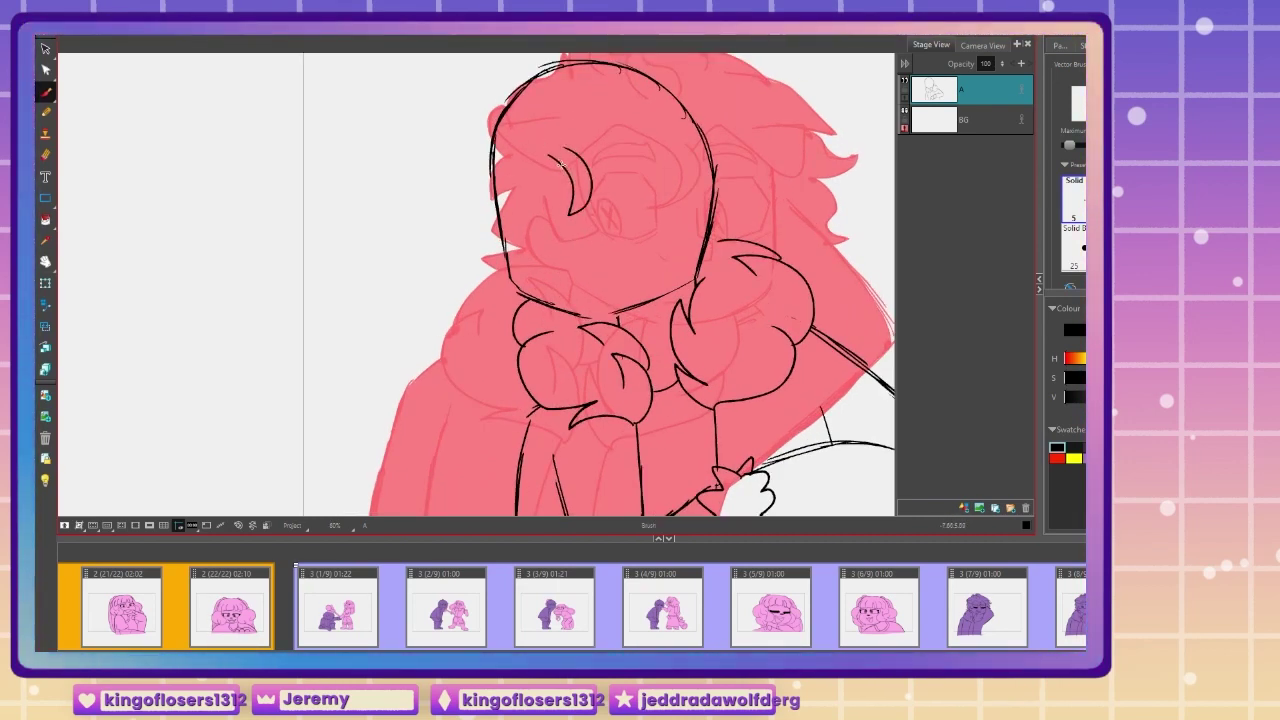
drag(486, 145, 492, 183)
drag(580, 162, 685, 172)
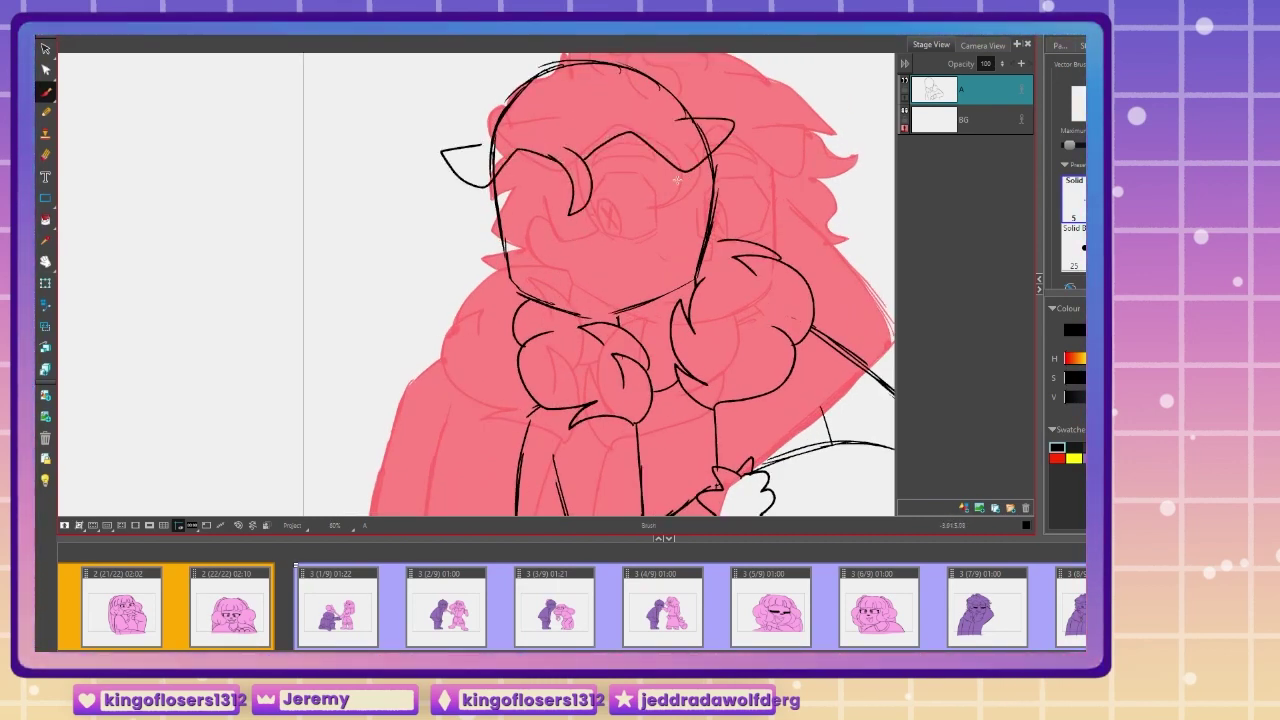
scroll(557, 241, up, 3)
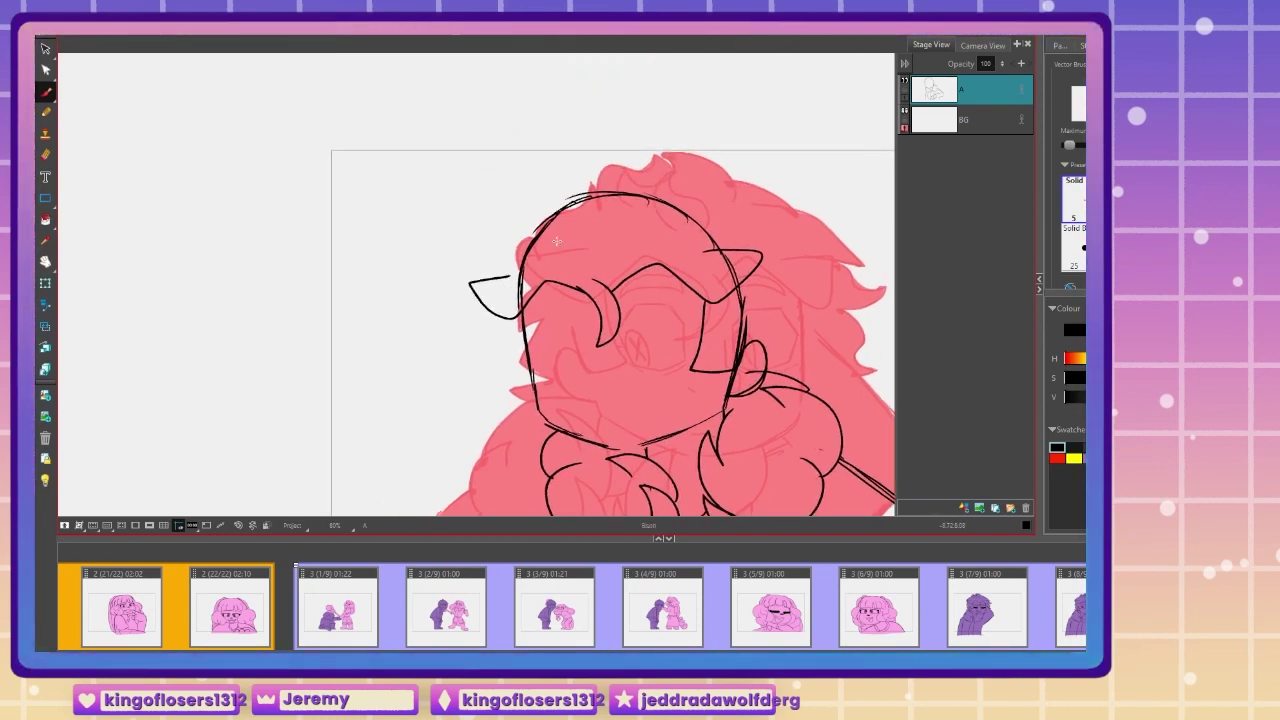
Step: Draw curled tufts on the crown and spiky locks down both sides of the head to form the hair silhouette
mouse_move(610, 203)
mouse_down()
mouse_move(598, 170)
mouse_move(577, 207)
mouse_up()
key(ctrl+z)
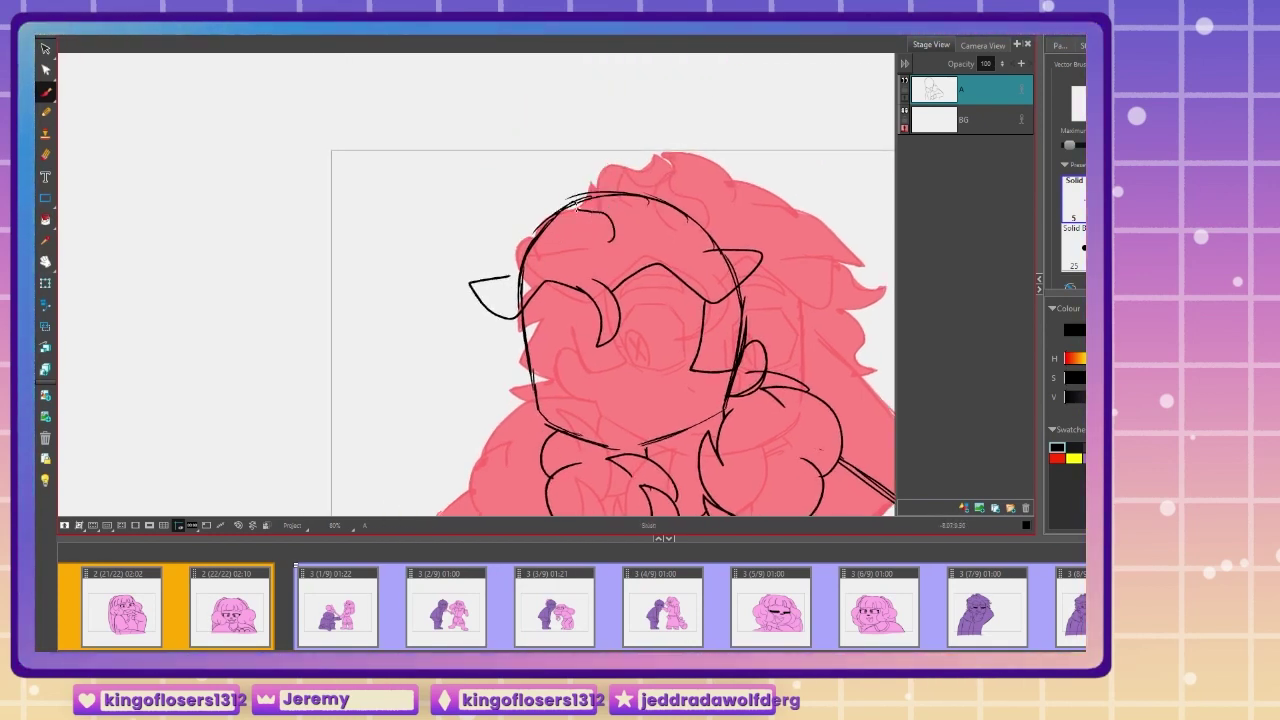
mouse_move(585, 161)
mouse_down()
mouse_move(580, 190)
mouse_move(553, 207)
mouse_up()
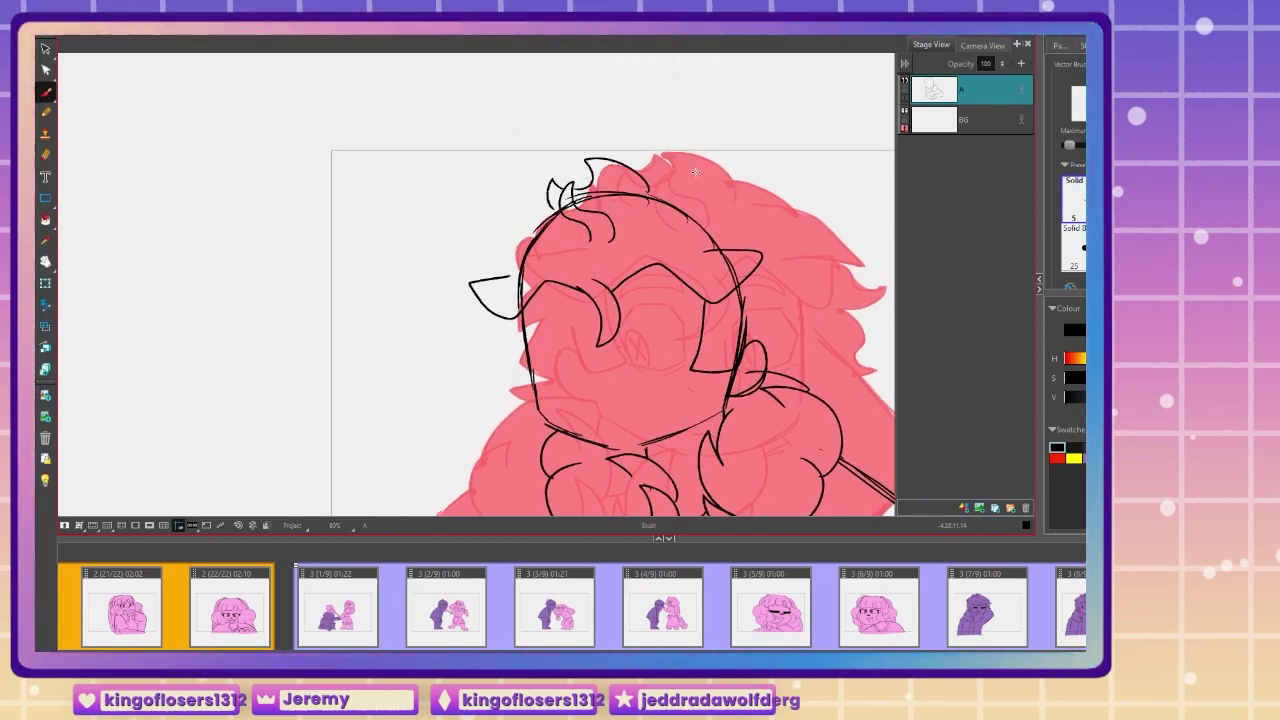
drag(770, 258, 810, 272)
drag(780, 284, 758, 294)
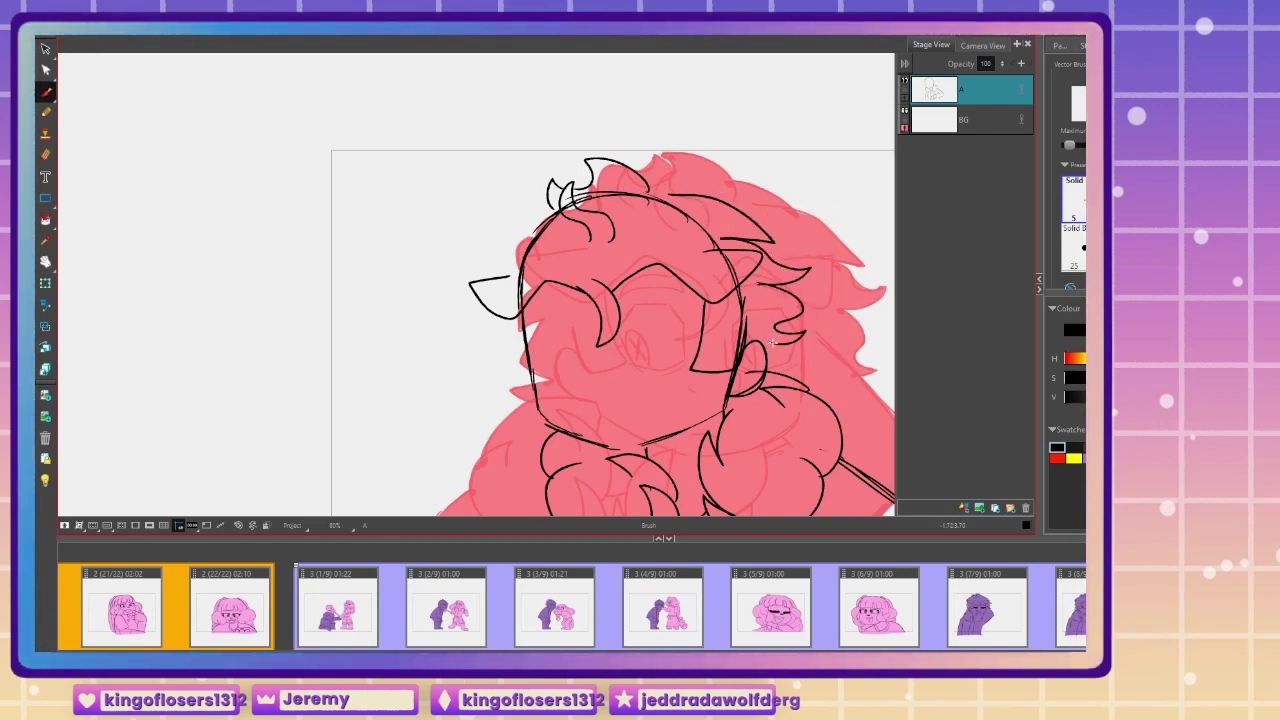
mouse_move(478, 270)
mouse_down()
mouse_move(500, 228)
mouse_move(537, 212)
mouse_up()
drag(476, 320, 514, 390)
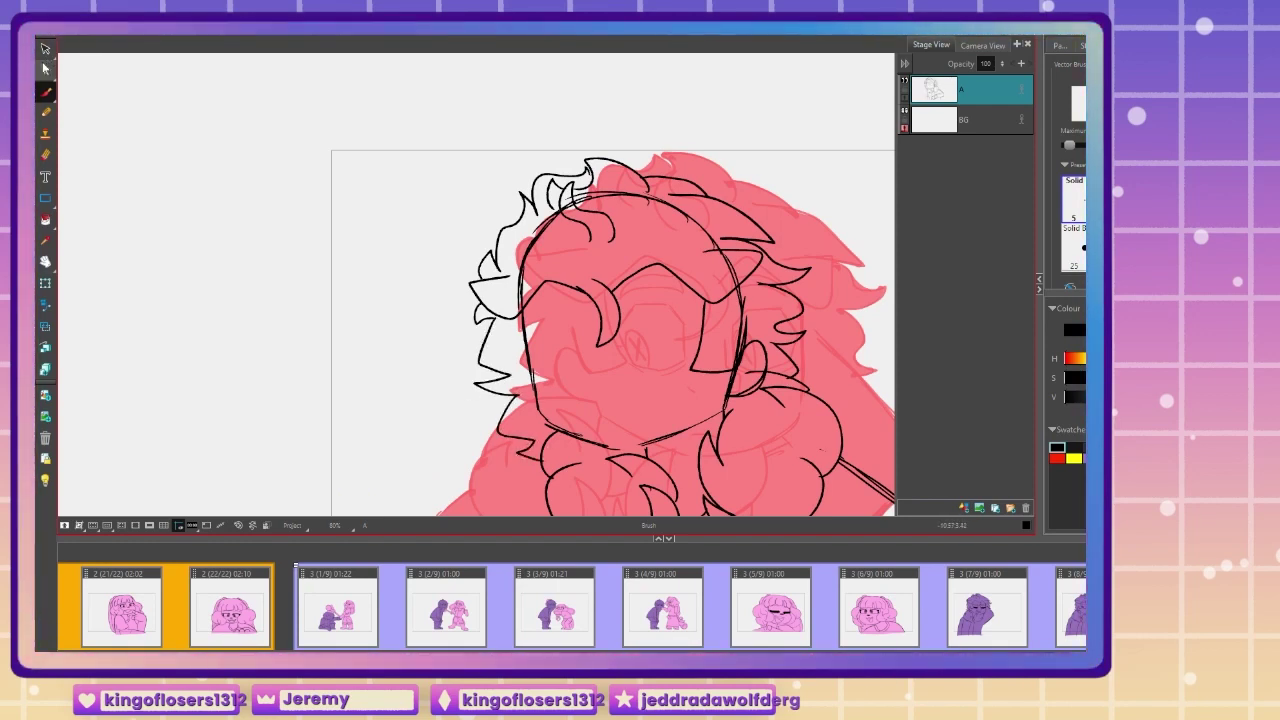
Step: Remove the head outline inside the hair and clean up the overlapping lines around the ear and collar
key(alt+t)
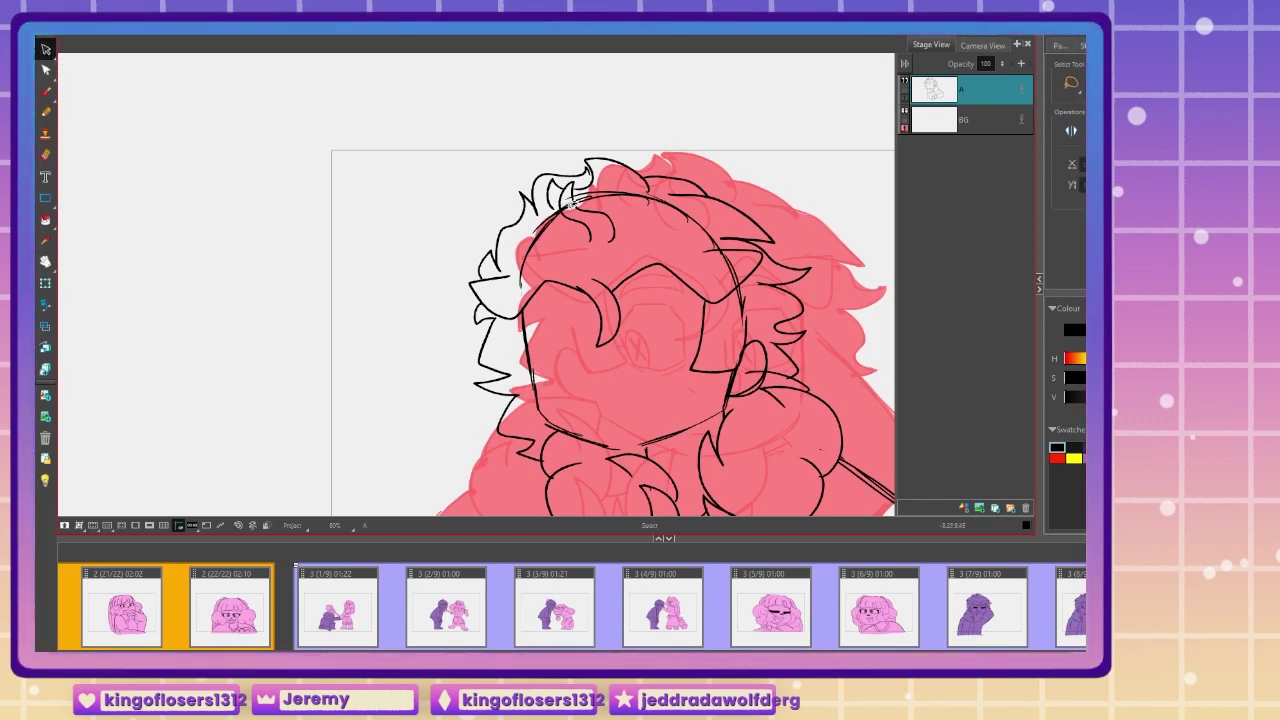
drag(572, 207, 657, 235)
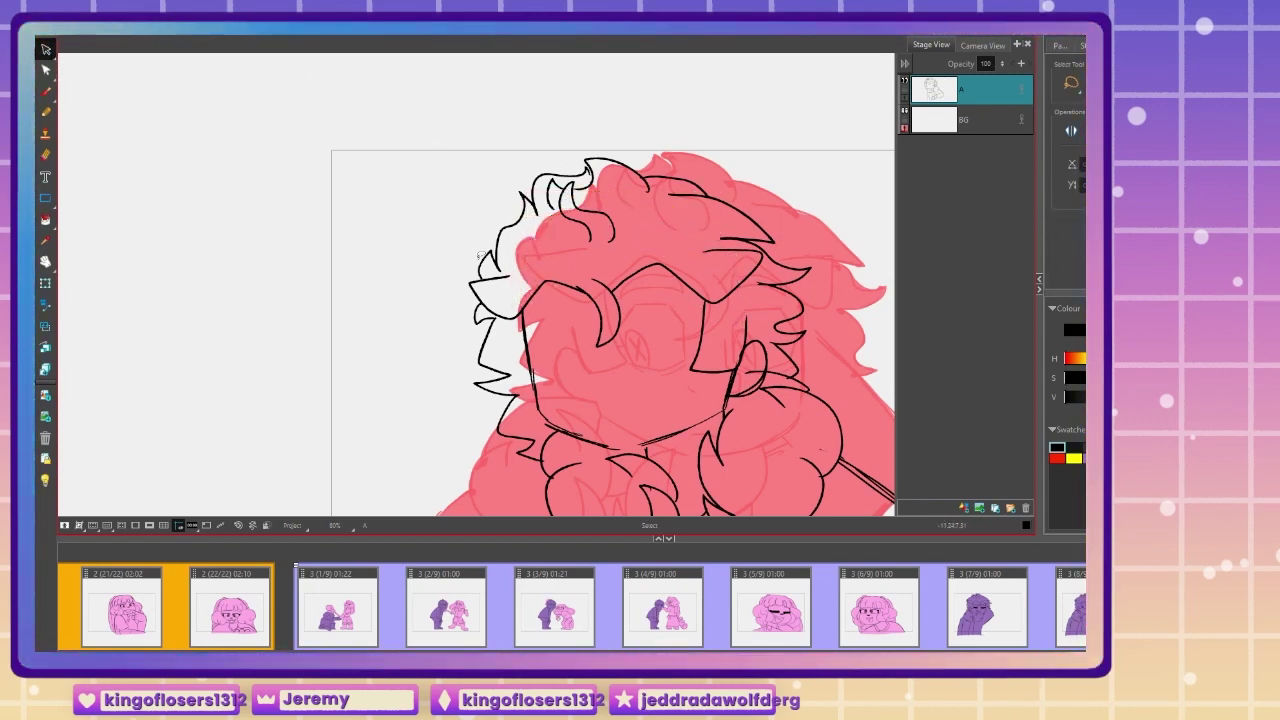
click(44, 97)
mouse_move(480, 390)
mouse_down()
mouse_move(407, 160)
mouse_move(421, 281)
mouse_up()
click(48, 51)
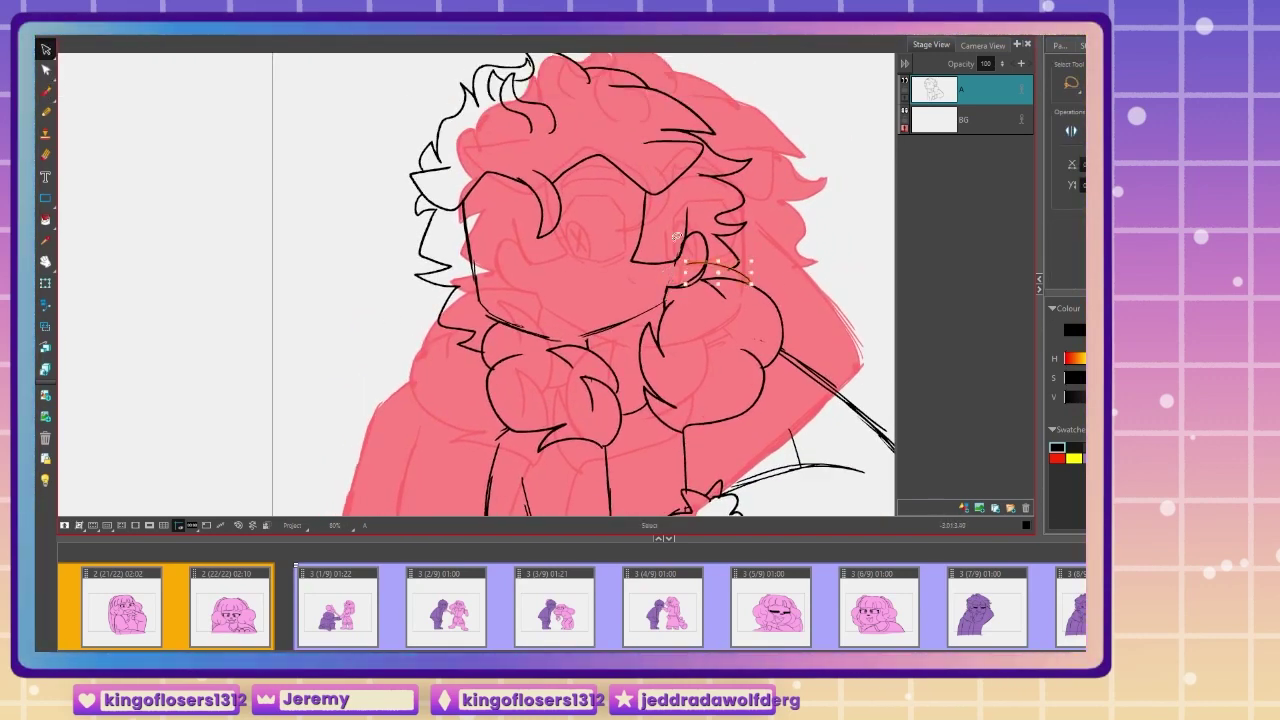
key(alt+t)
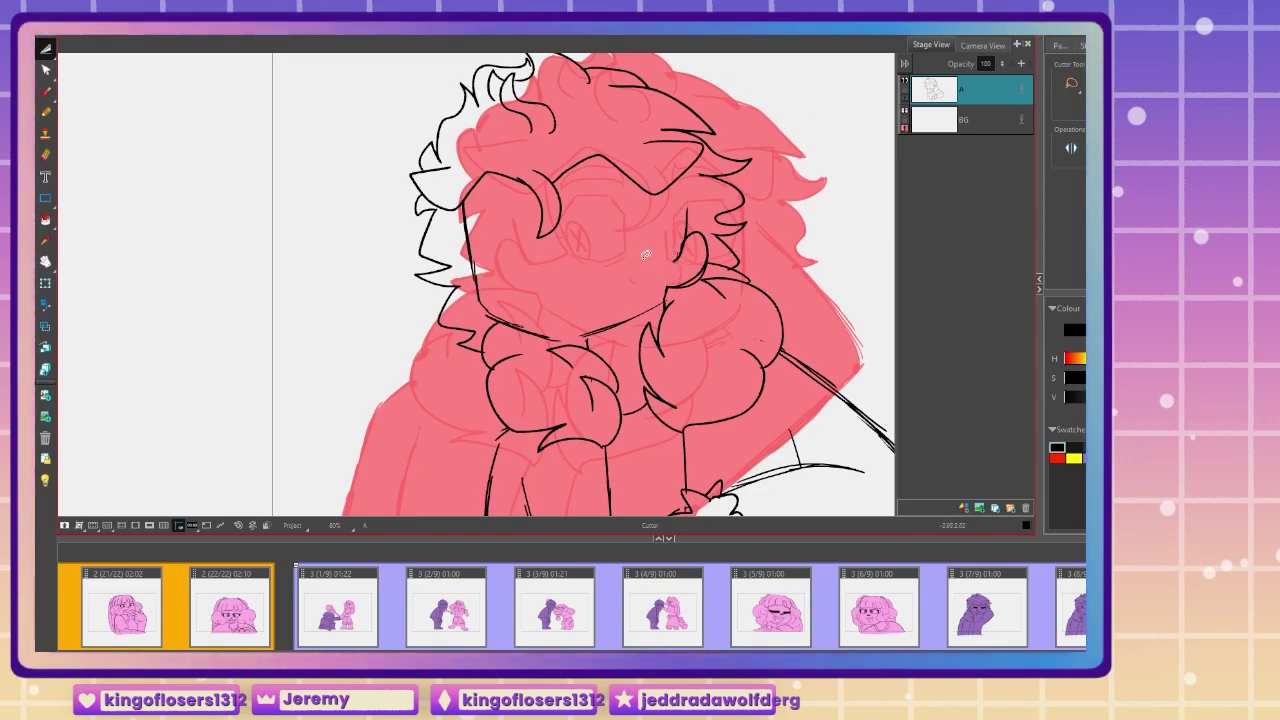
Step: Draw the nose, then an angular eye outline with an X-marked oval iris and an eyebrow on the narrower side of the face
scroll(548, 203, up, 2)
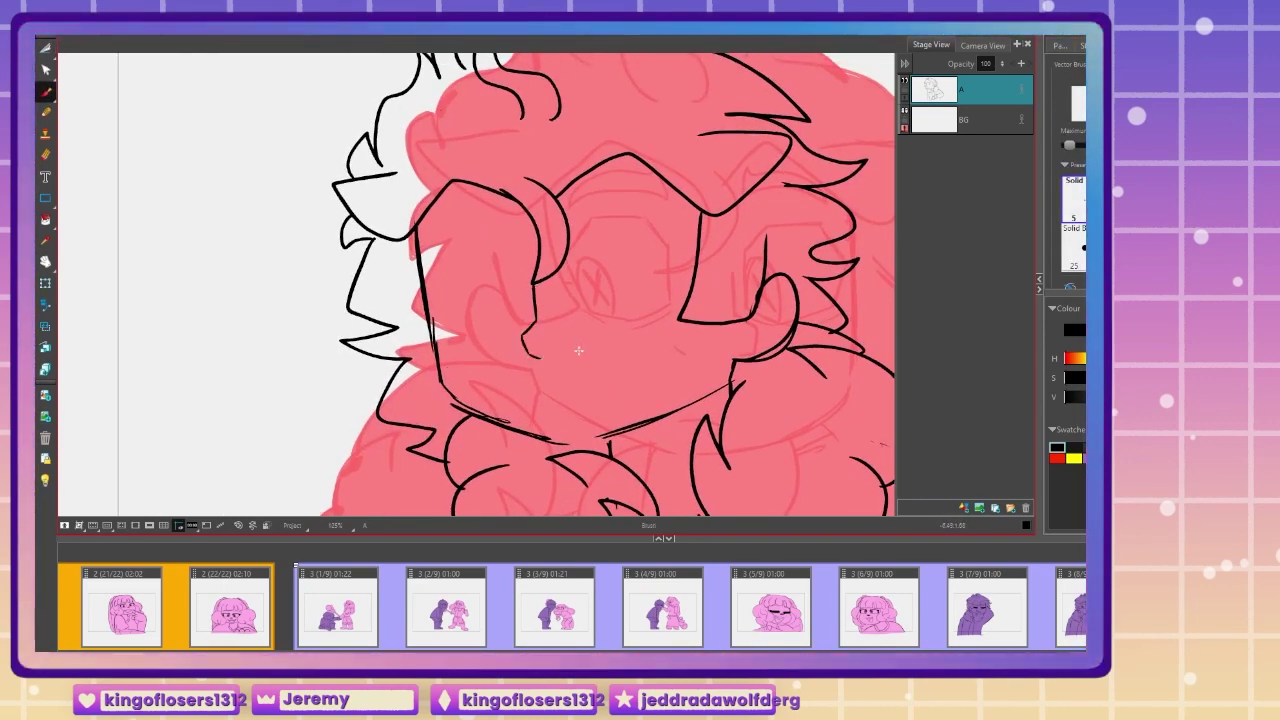
drag(578, 350, 597, 334)
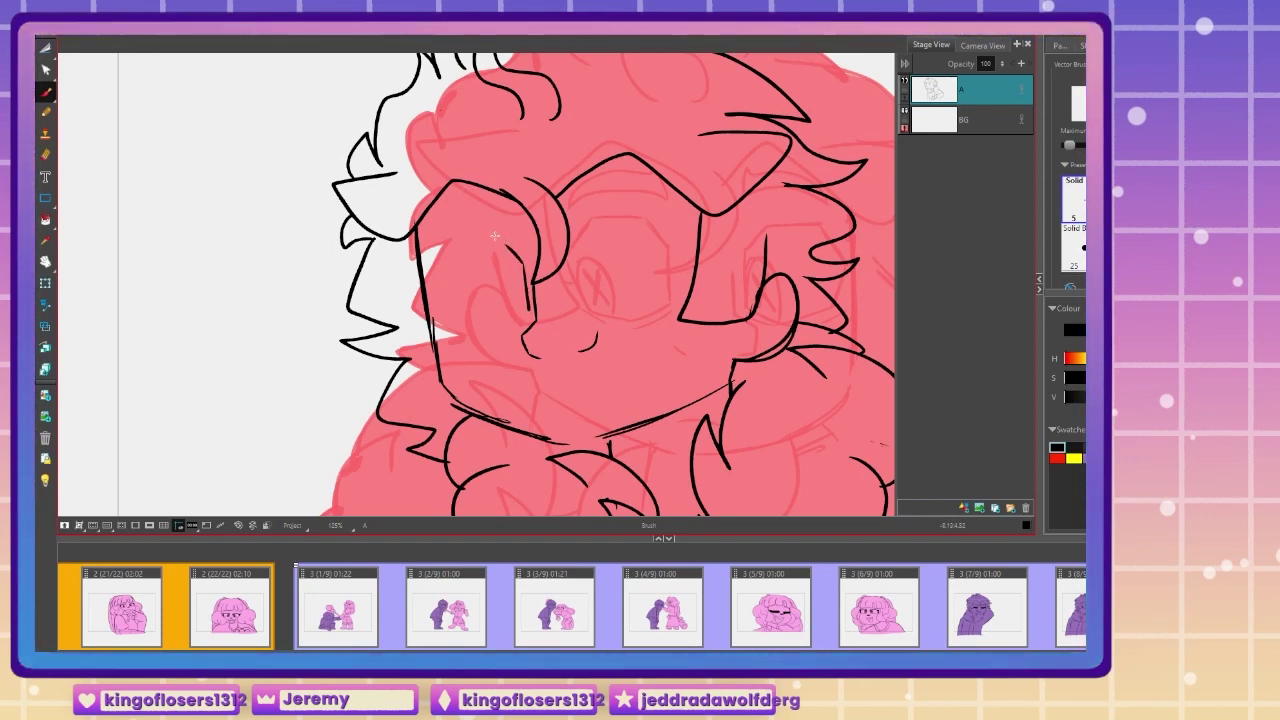
mouse_move(520, 270)
mouse_down()
mouse_move(470, 241)
mouse_move(428, 282)
mouse_move(515, 245)
mouse_move(437, 232)
mouse_up()
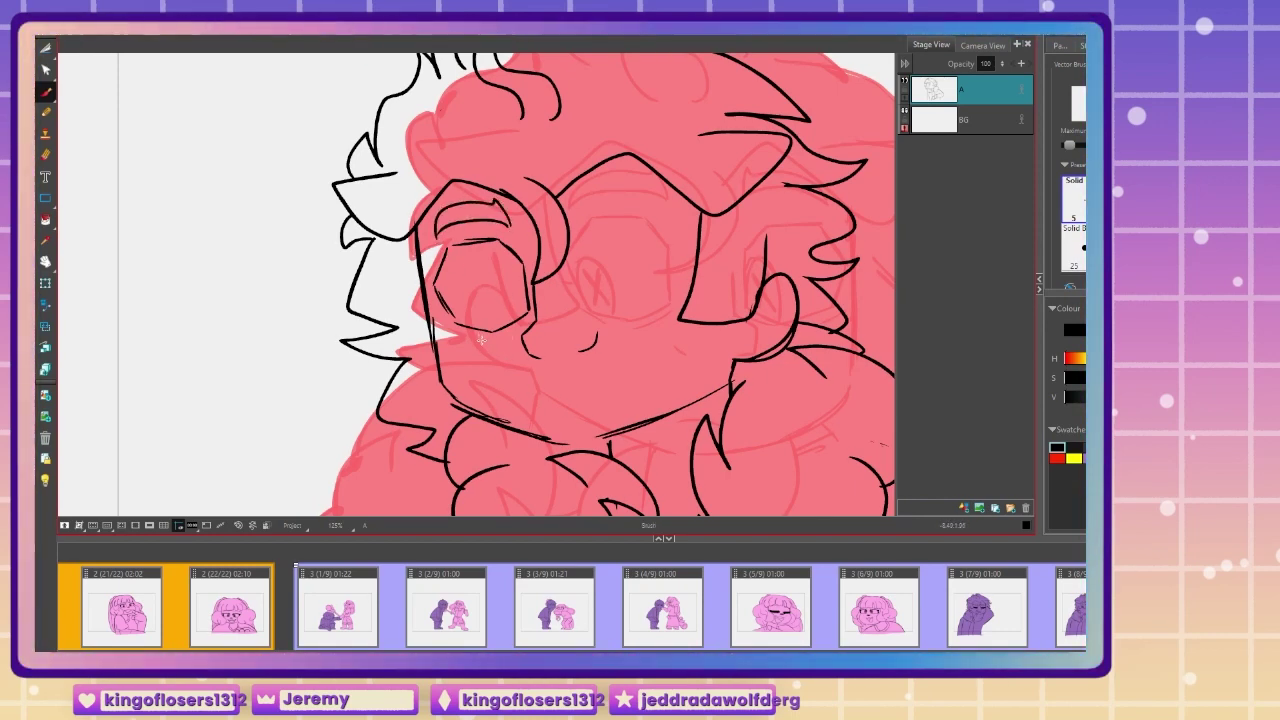
mouse_move(517, 318)
mouse_down()
mouse_move(516, 298)
mouse_move(502, 314)
mouse_move(517, 312)
mouse_up()
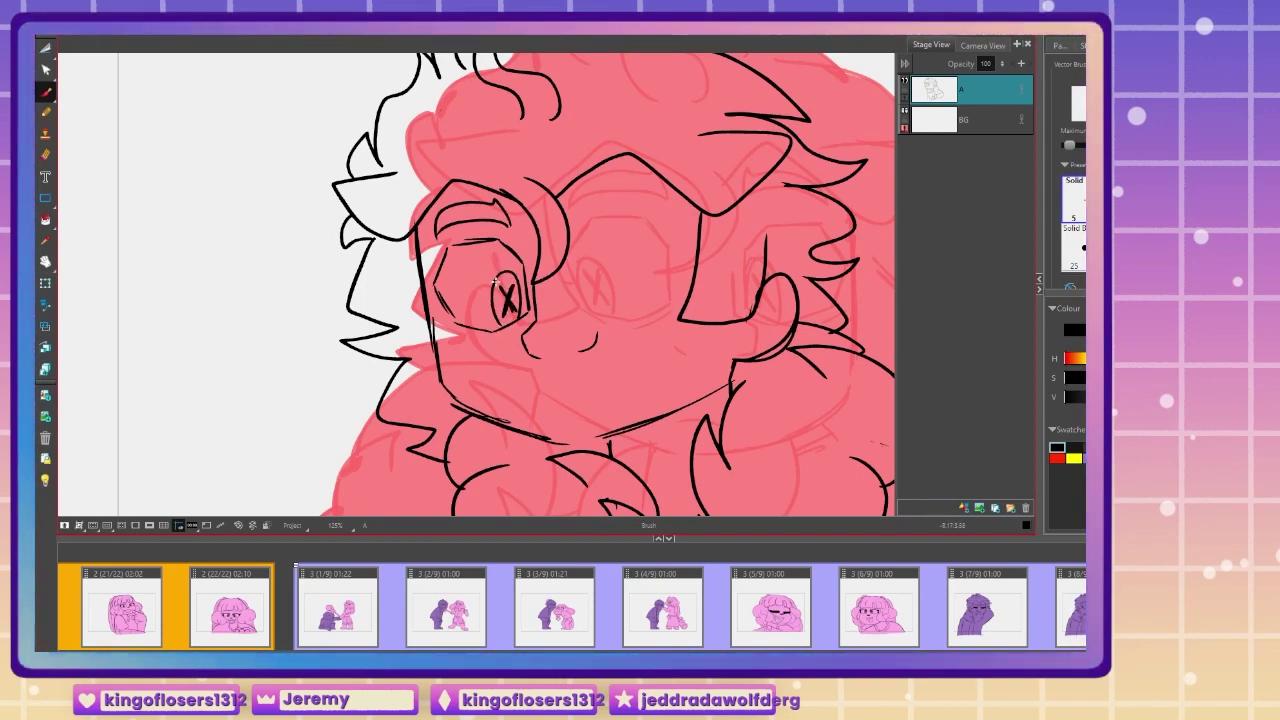
Step: Draw the second eye with an angular outline, X-marked iris and eyebrow, and add a small open mouth near the chin
drag(597, 258, 596, 304)
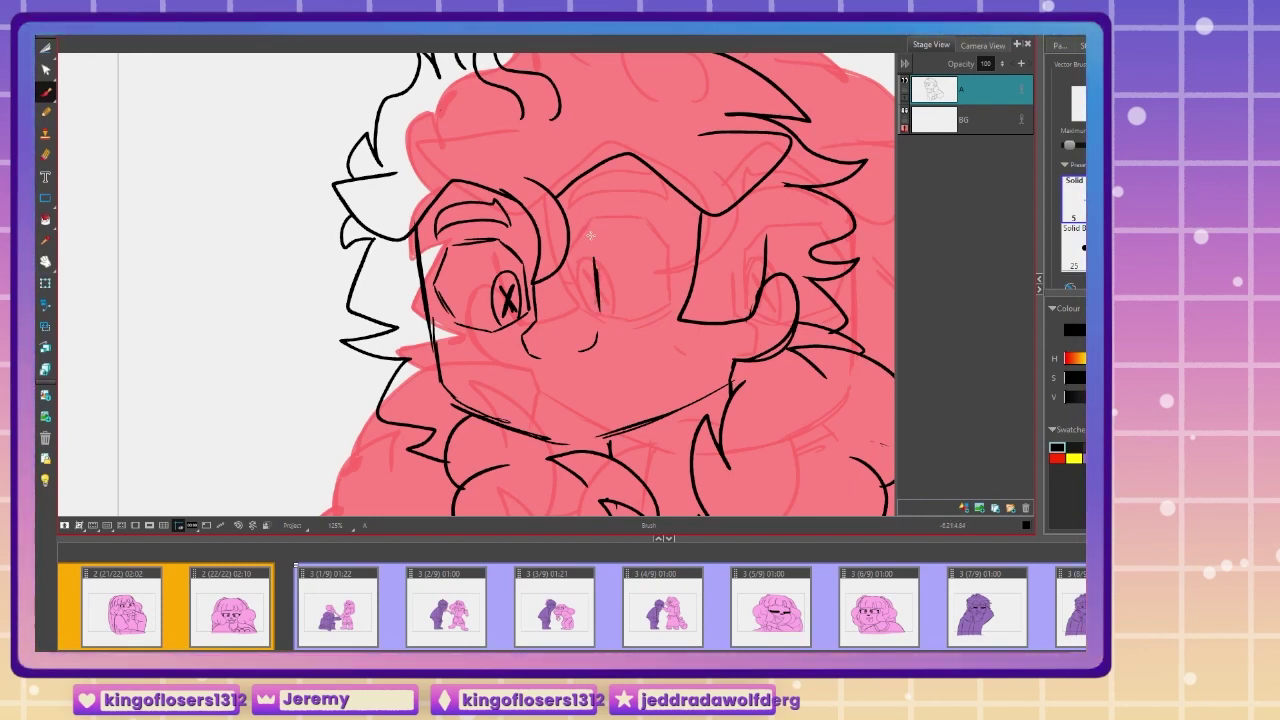
key(ctrl+z)
drag(601, 235, 598, 312)
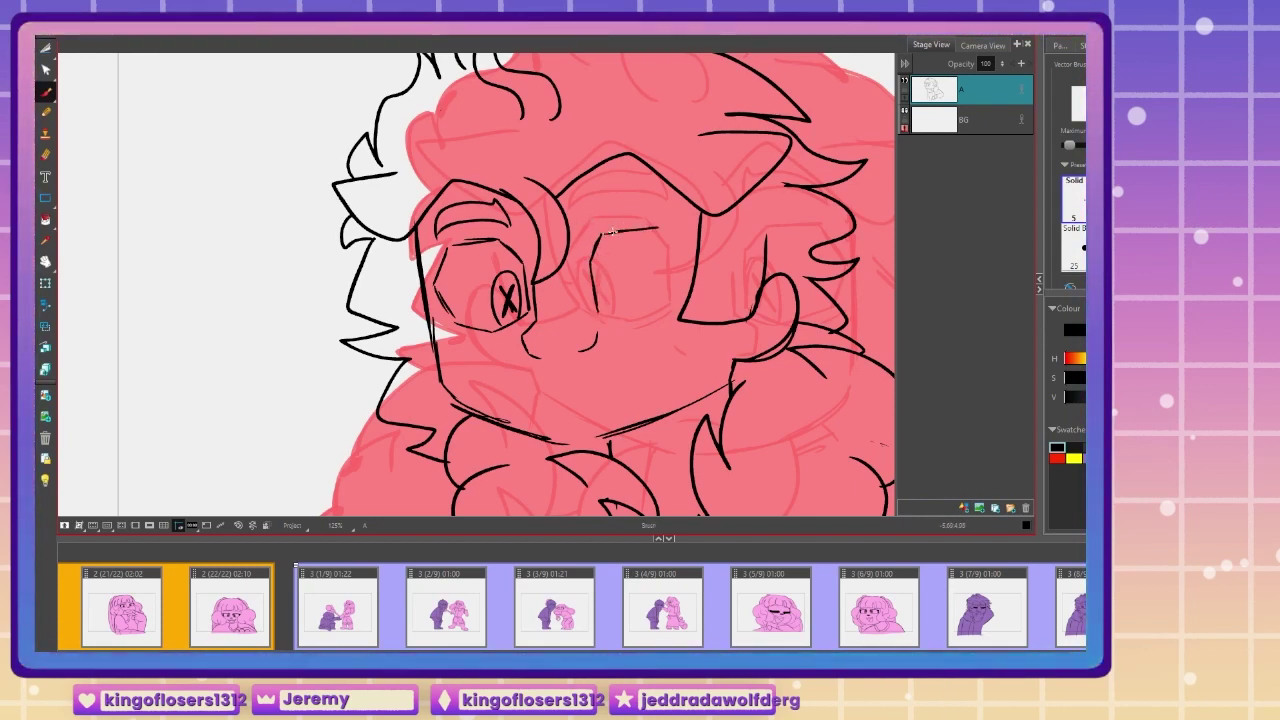
drag(688, 262, 680, 296)
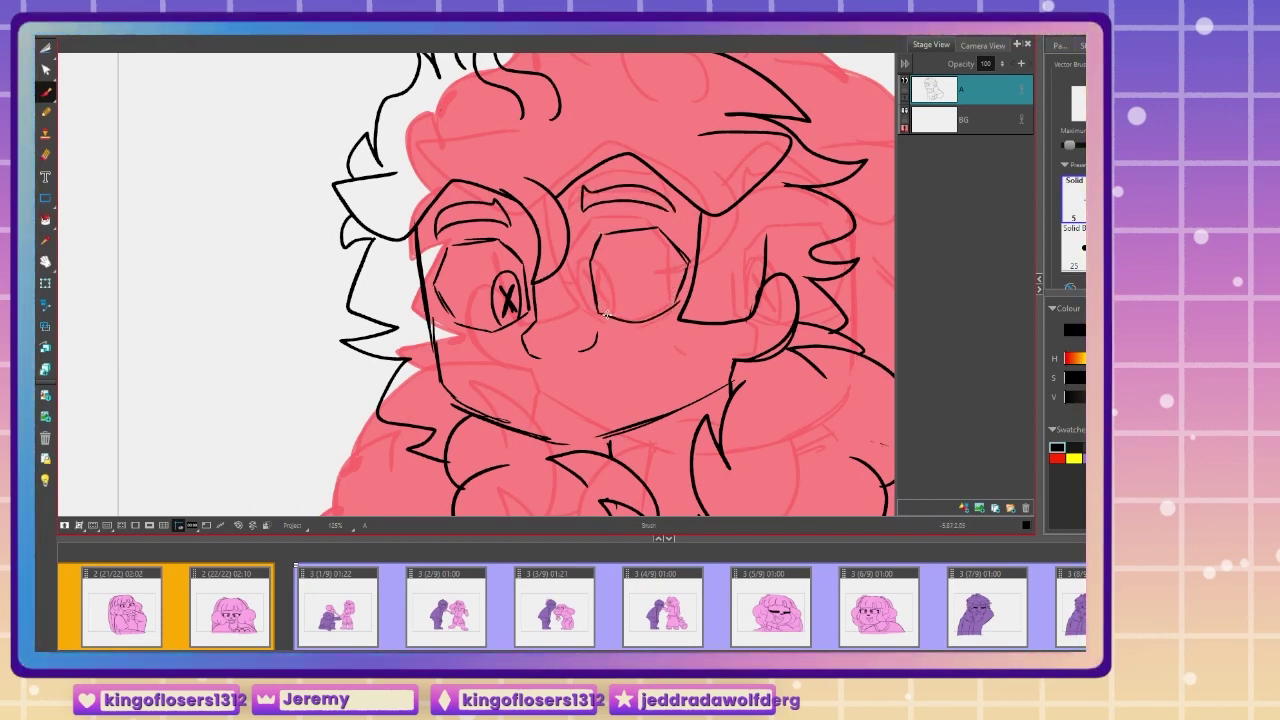
drag(618, 262, 627, 318)
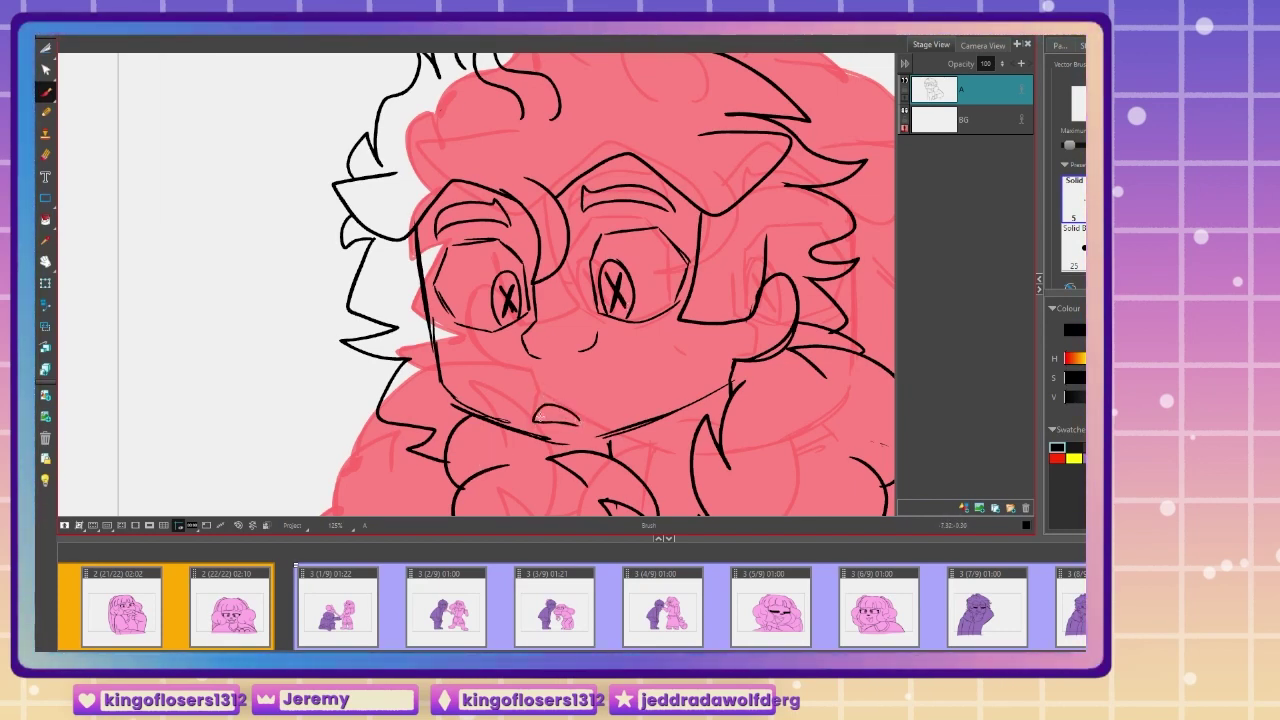
Step: Add a new layer beneath the line art and set up the size 25 solid brush in purple
click(905, 127)
click(964, 508)
drag(960, 97, 960, 135)
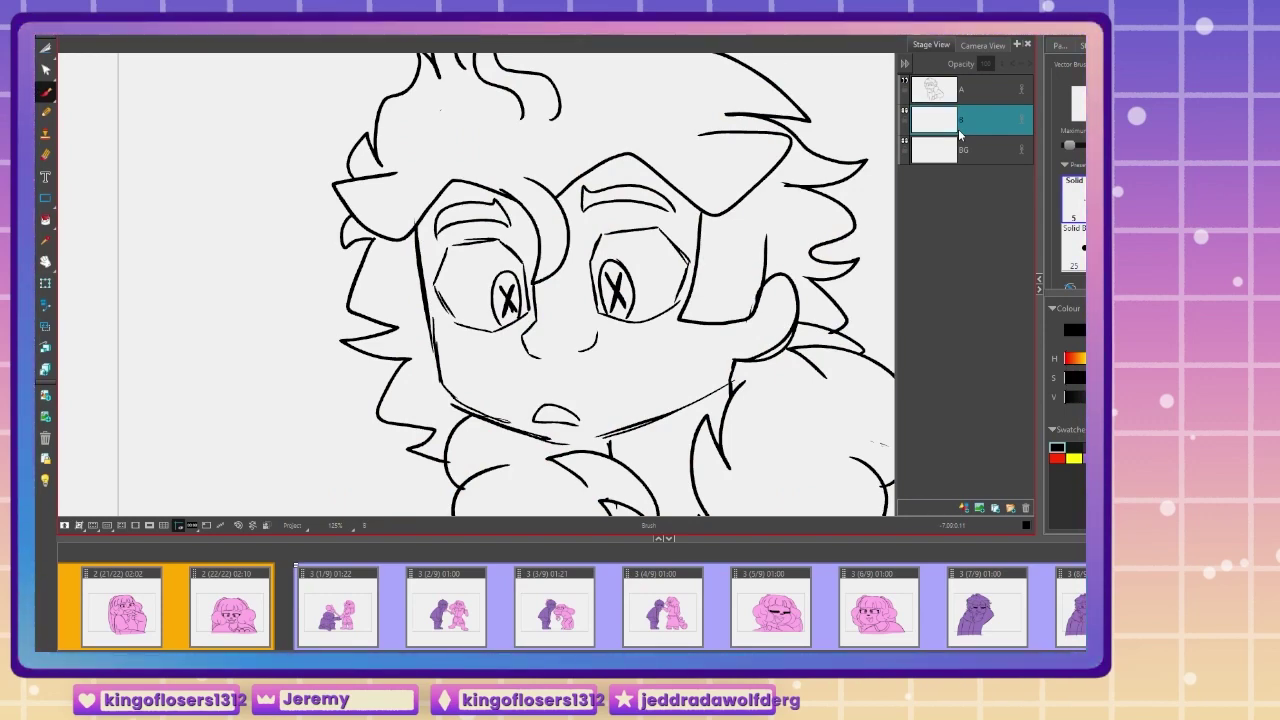
click(1076, 248)
click(1089, 459)
Step: Trace a purple border inside the bent sleeve, the collar, the ear-side hair spikes and the top of the hair
mouse_move(522, 370)
mouse_down()
mouse_move(271, 2)
mouse_move(255, 40)
mouse_up()
mouse_move(695, 374)
mouse_down()
mouse_move(698, 494)
mouse_move(760, 357)
mouse_move(837, 311)
mouse_move(843, 241)
mouse_up()
drag(677, 183, 638, 340)
mouse_move(803, 397)
mouse_down()
mouse_move(703, 293)
mouse_move(571, 200)
mouse_move(651, 251)
mouse_up()
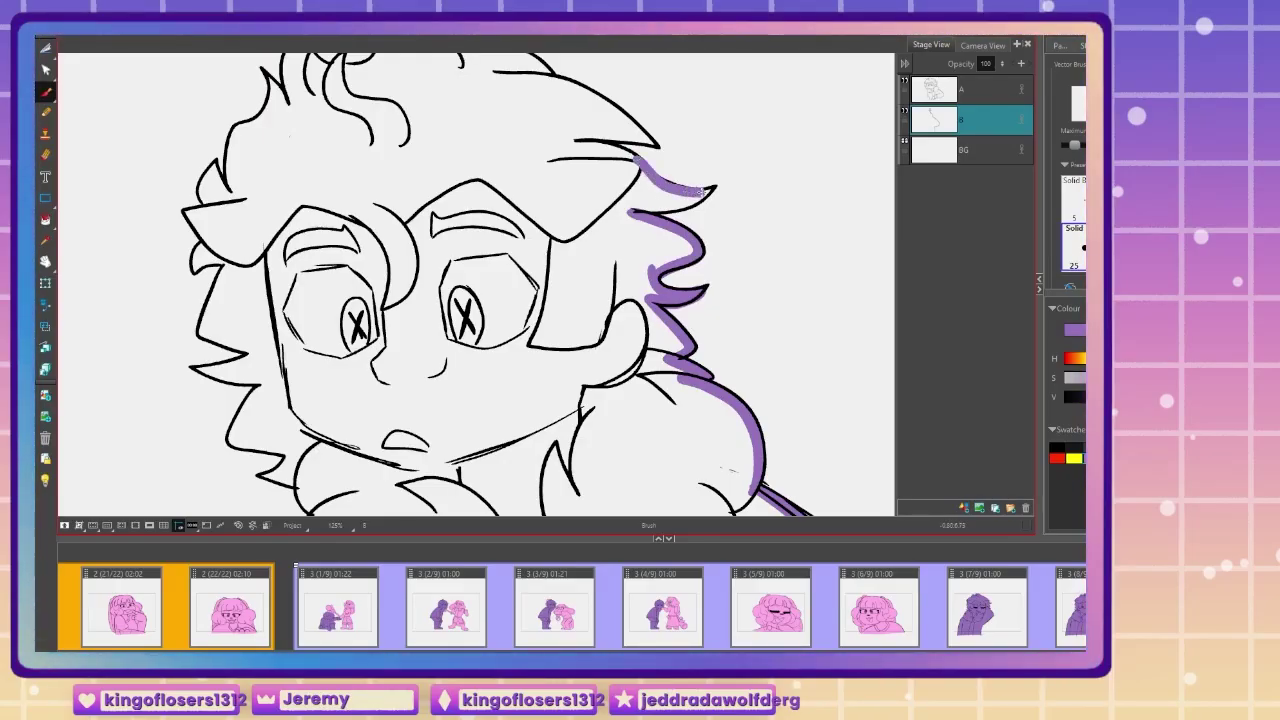
mouse_move(636, 158)
mouse_down()
mouse_move(632, 333)
mouse_move(556, 250)
mouse_move(450, 216)
mouse_up()
mouse_move(450, 235)
mouse_down()
mouse_move(680, 115)
mouse_move(591, 228)
mouse_move(669, 178)
mouse_move(626, 172)
mouse_move(636, 198)
mouse_move(649, 178)
mouse_move(633, 207)
mouse_up()
key(ctrl+z)
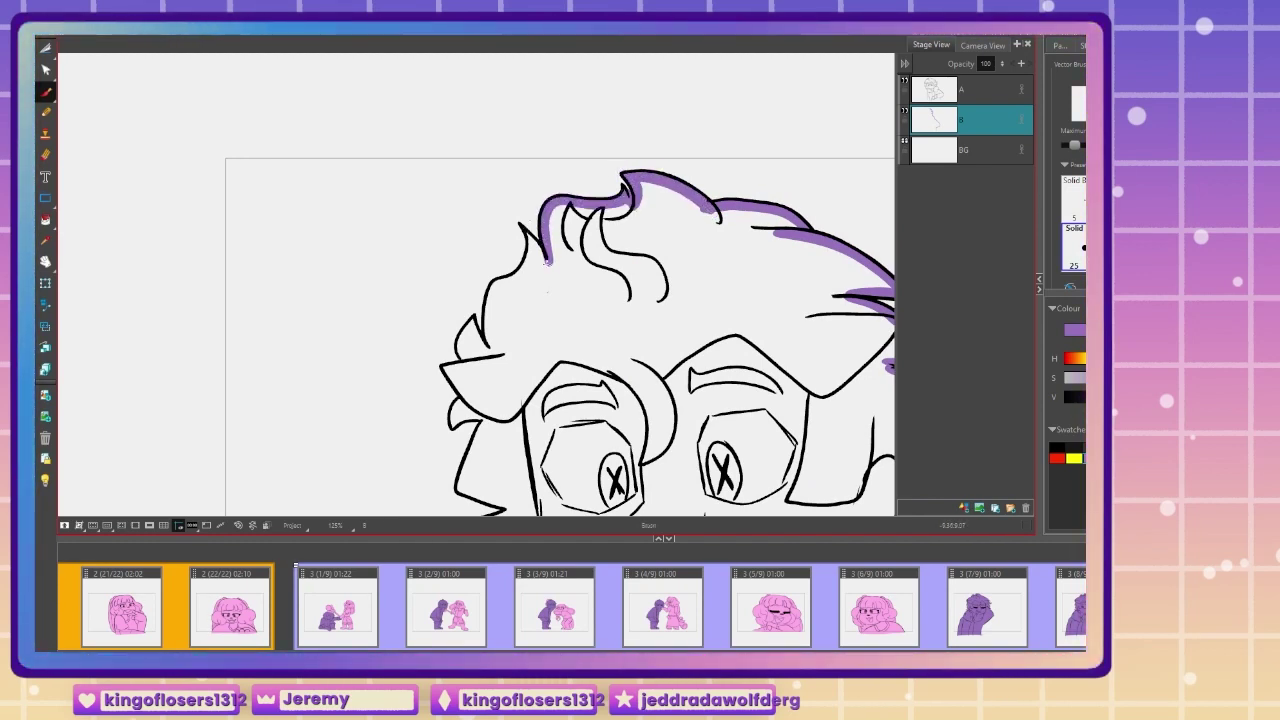
Step: Continue the purple border down the face-side hair, collar and coat, and close it along the coat's lower end
mouse_move(550, 258)
mouse_down()
mouse_move(491, 298)
mouse_move(491, 340)
mouse_move(644, 208)
mouse_move(631, 205)
mouse_move(653, 218)
mouse_move(629, 241)
mouse_move(621, 297)
mouse_move(655, 296)
mouse_move(628, 357)
mouse_move(676, 385)
mouse_up()
mouse_move(636, 368)
mouse_down()
mouse_move(591, 223)
mouse_move(552, 170)
mouse_move(596, 219)
mouse_up()
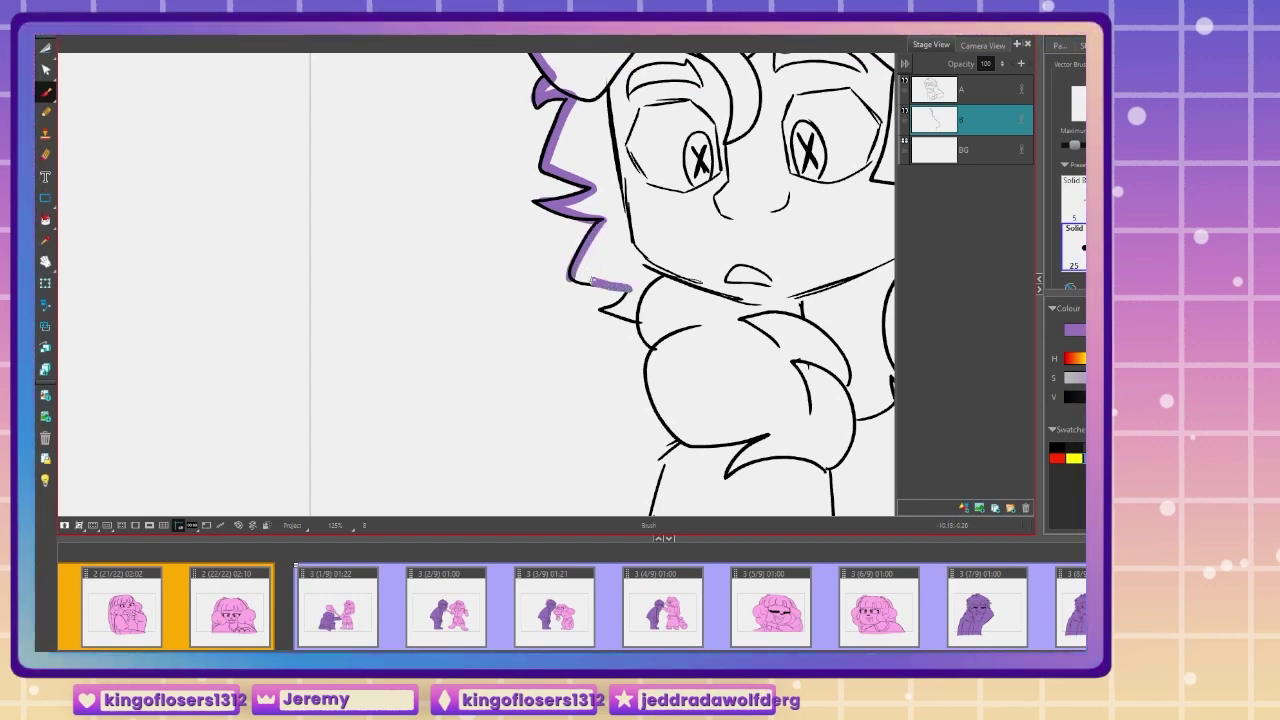
mouse_move(628, 289)
mouse_down()
mouse_move(602, 310)
mouse_move(636, 319)
mouse_move(531, 205)
mouse_up()
drag(535, 186, 598, 314)
drag(547, 397, 617, 207)
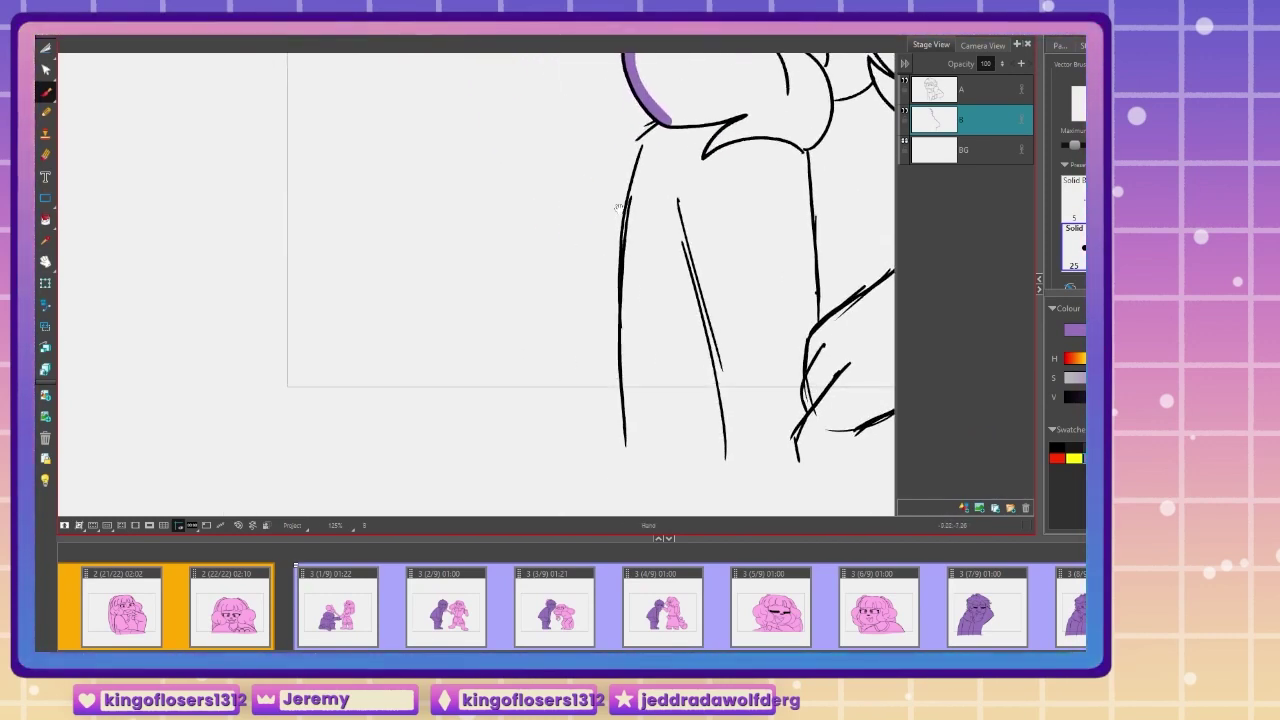
mouse_move(657, 127)
mouse_down()
mouse_move(638, 155)
mouse_move(627, 233)
mouse_move(627, 380)
mouse_move(563, 338)
mouse_move(387, 327)
mouse_move(355, 341)
mouse_up()
drag(305, 392, 820, 387)
Step: Fill the bordered silhouette with purple and merge the colour layer with line-art layer A
click(45, 219)
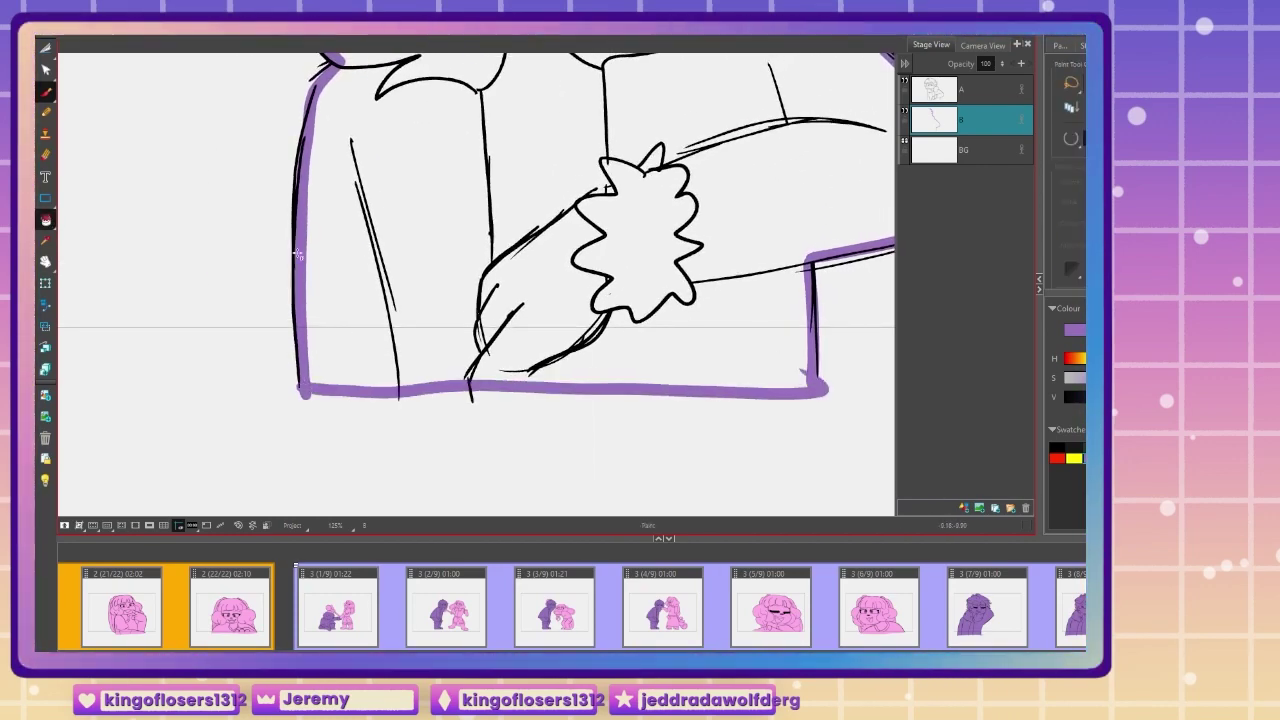
click(450, 299)
click(968, 96)
key(ctrl+e)
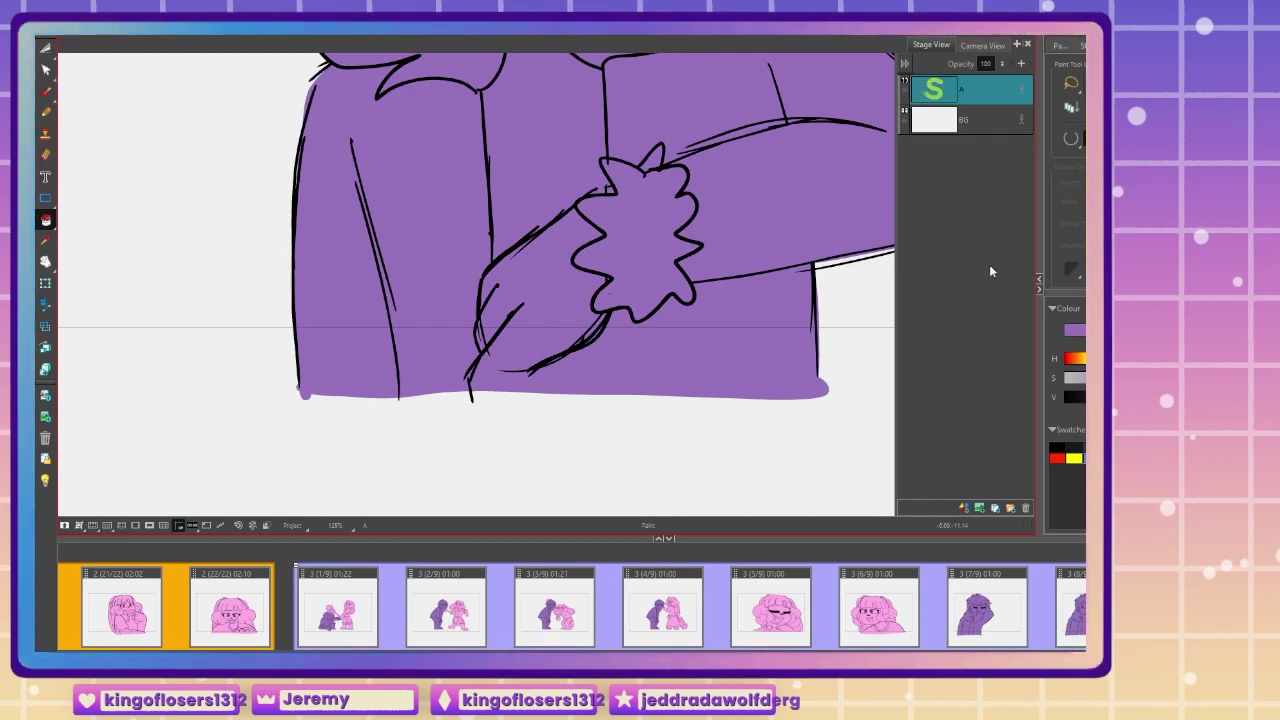
key(1)
key(1)
mouse_move(358, 266)
mouse_down()
mouse_move(389, 431)
mouse_move(367, 394)
mouse_up()
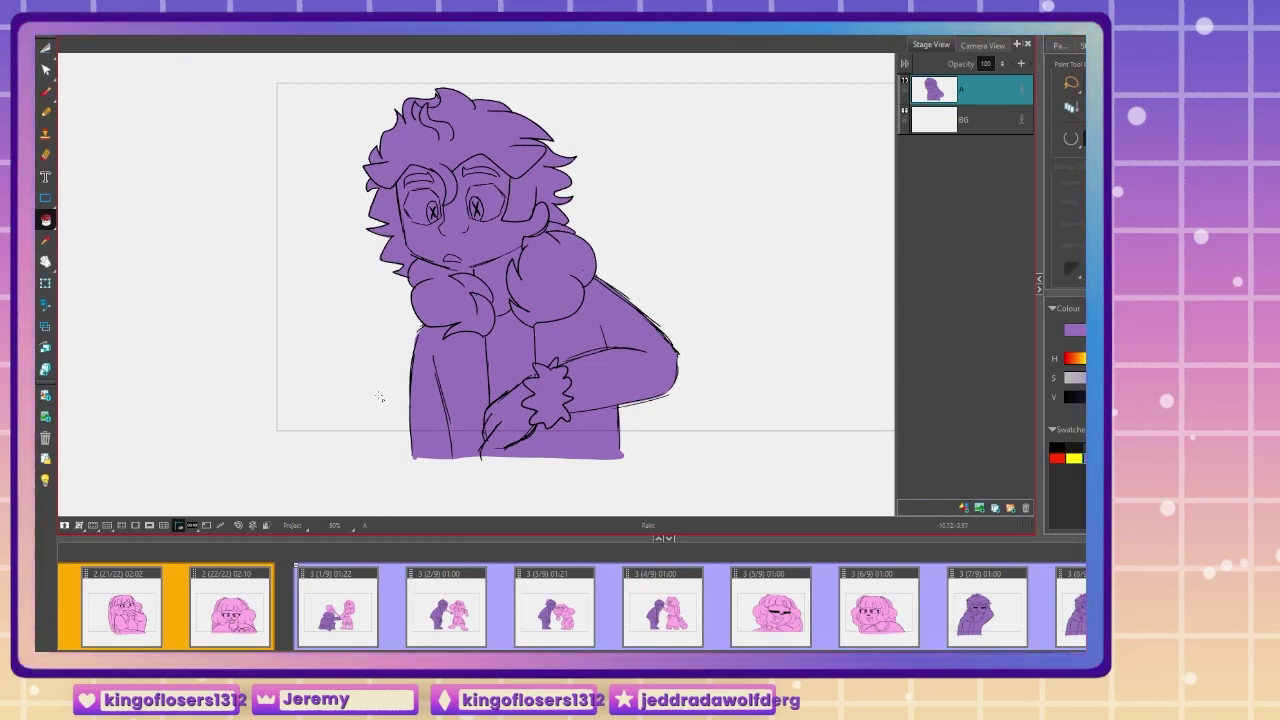
Step: Add a new blank panel and set up the size 5 solid brush in black
click(45, 395)
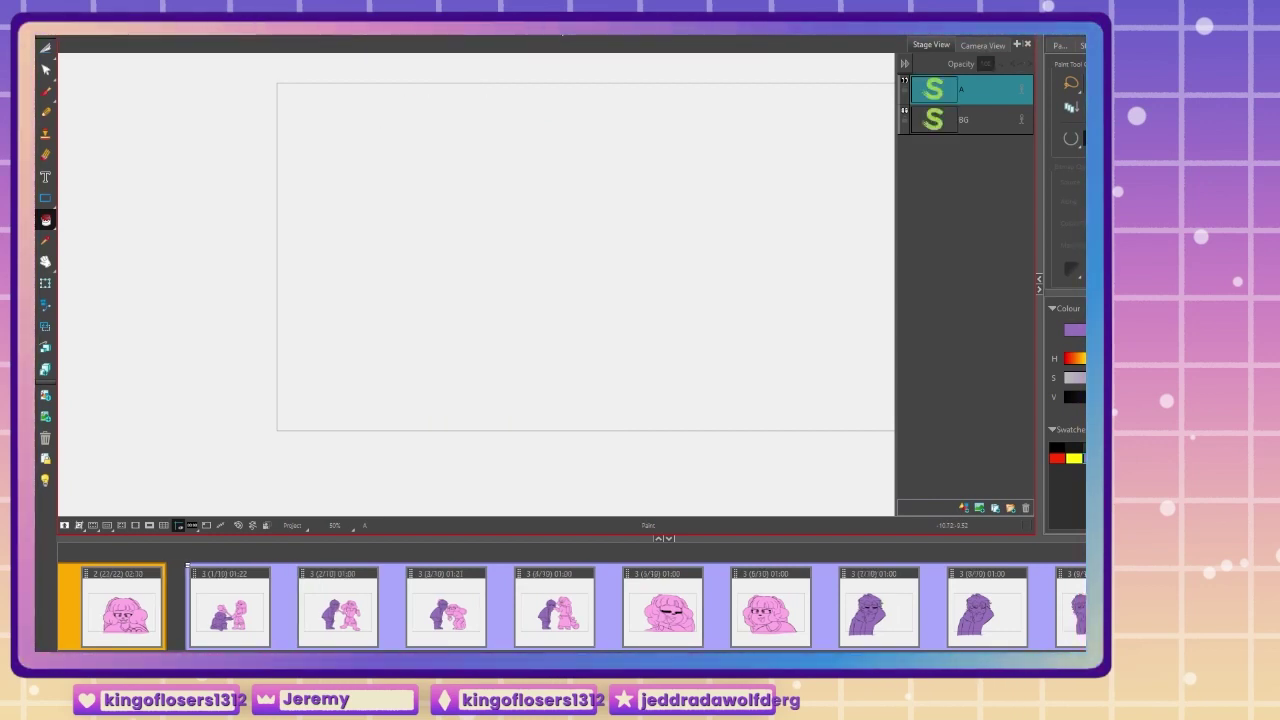
click(45, 91)
click(1081, 210)
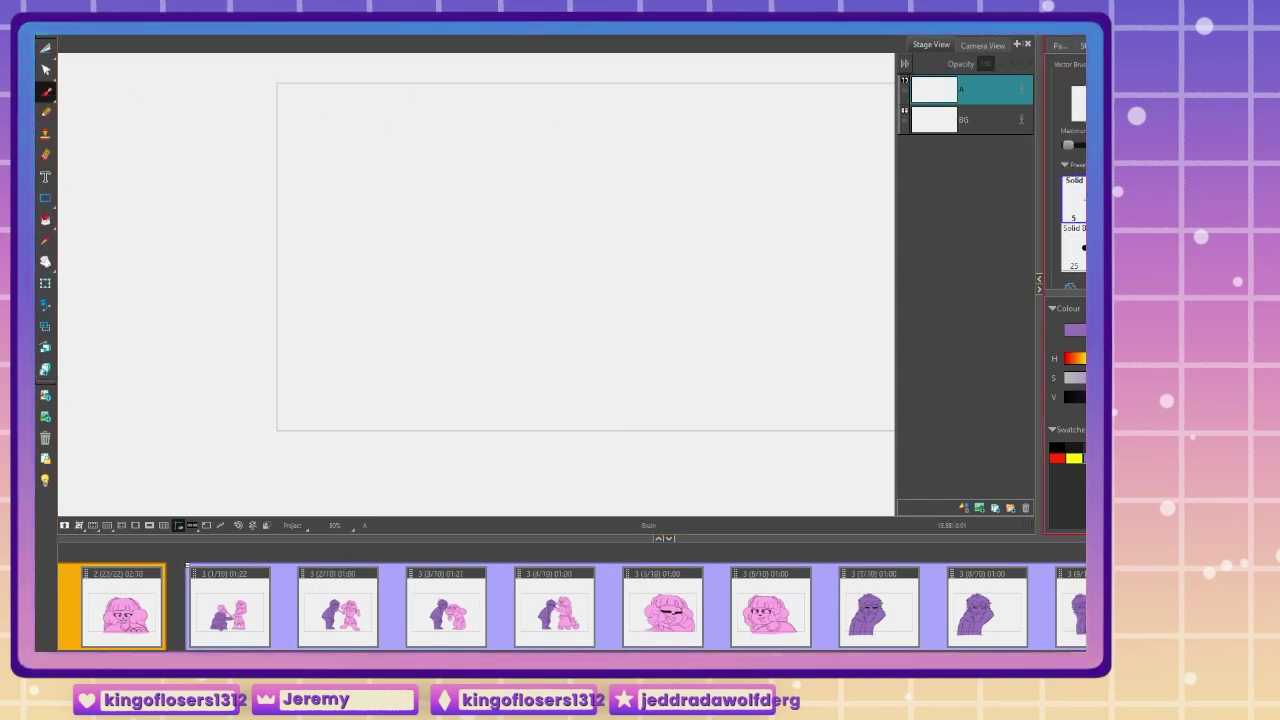
click(1057, 447)
Step: Sketch a wide, slanted rectangle near the centre of the frame as the front face of a box
mouse_move(420, 332)
mouse_down()
mouse_move(280, 366)
mouse_move(365, 366)
mouse_up()
drag(457, 334, 709, 309)
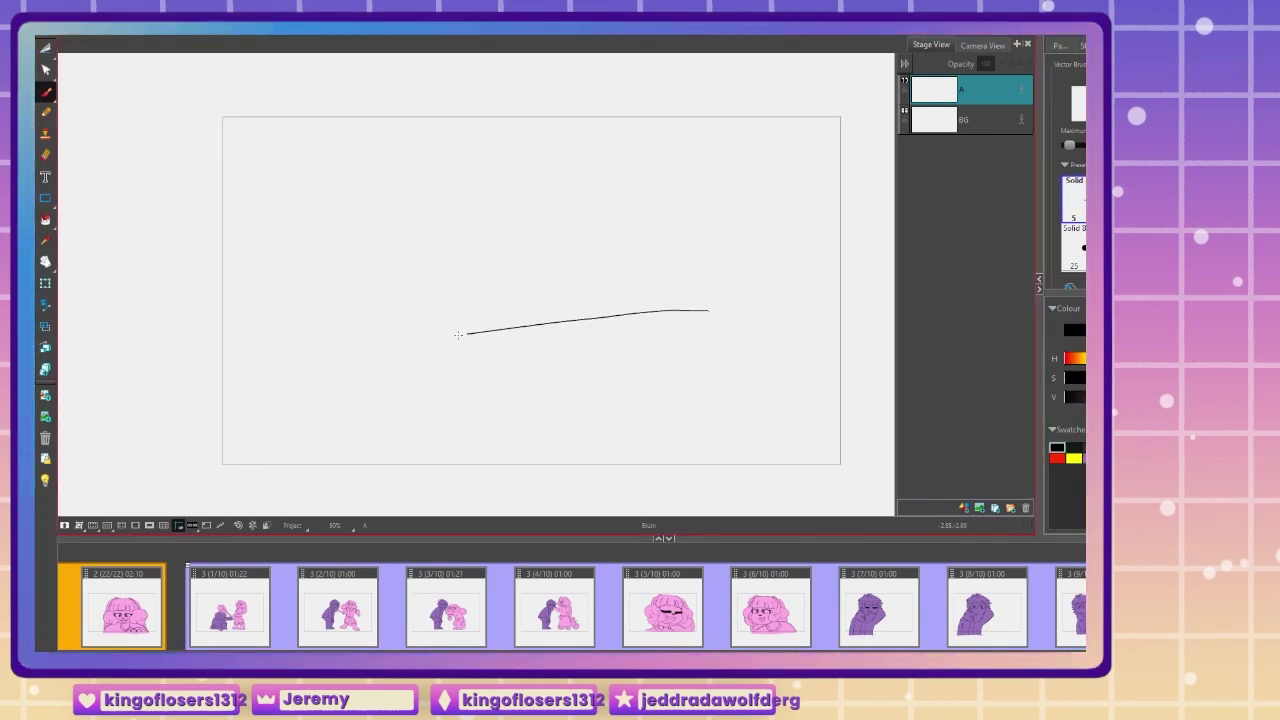
mouse_move(372, 350)
mouse_down()
mouse_move(730, 304)
mouse_move(727, 182)
mouse_up()
mouse_move(357, 194)
mouse_down()
mouse_move(736, 137)
mouse_move(367, 340)
mouse_up()
mouse_move(277, 306)
mouse_down()
mouse_move(283, 229)
mouse_move(278, 290)
mouse_up()
Step: Move the whole rectangle slightly down and to the right, keeping its size
drag(345, 136, 381, 169)
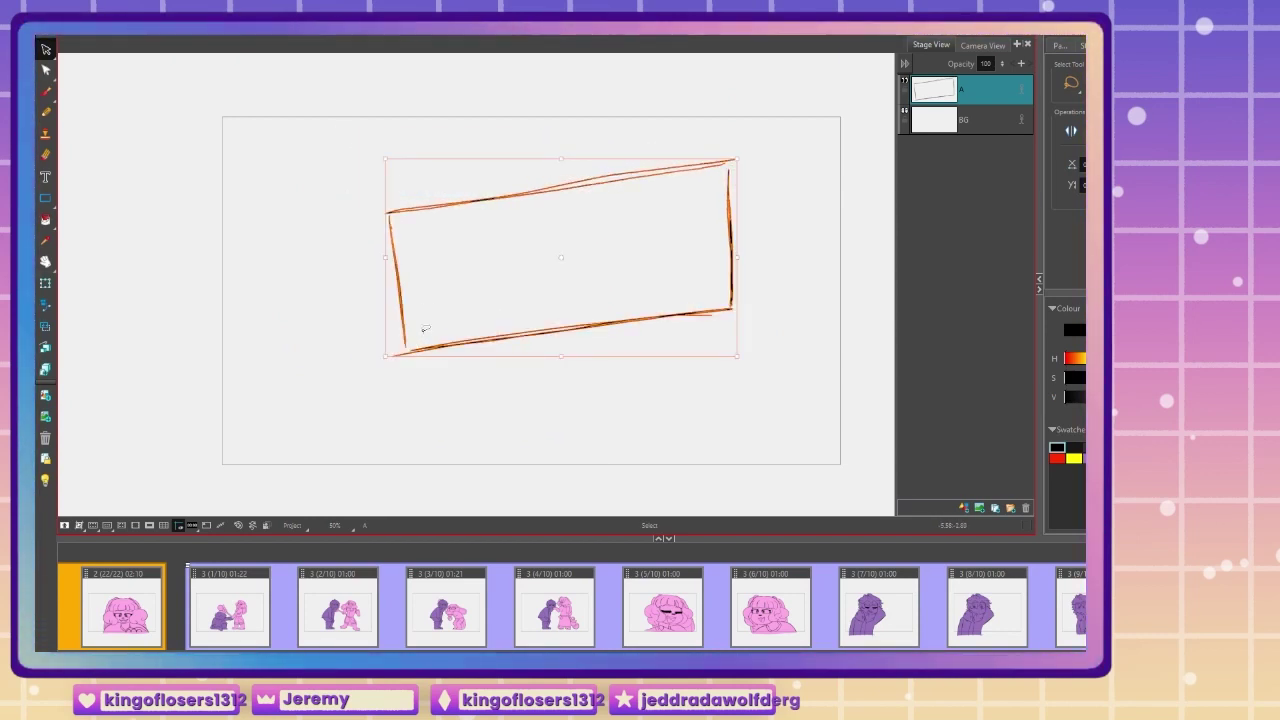
mouse_move(423, 329)
mouse_down()
mouse_move(449, 386)
mouse_move(445, 374)
mouse_move(291, 349)
mouse_up()
click(345, 349)
click(45, 91)
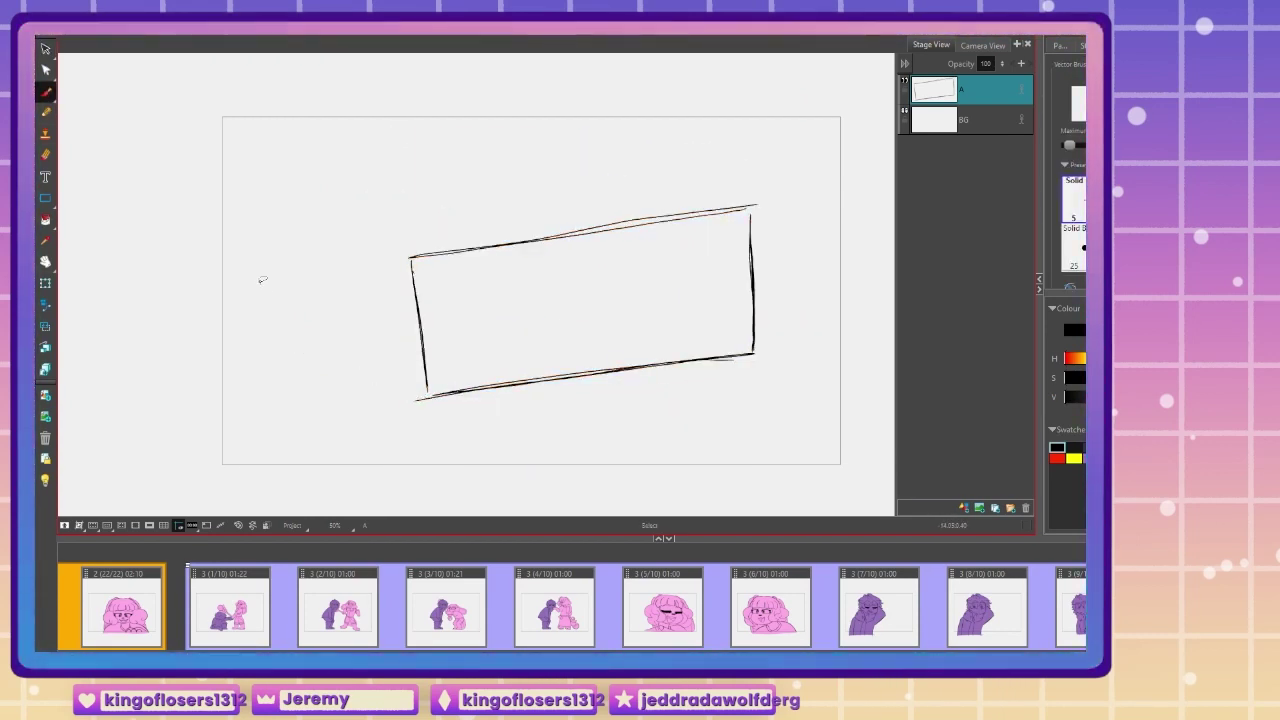
Step: Draw the receding edges, the short side face and the rear edge to turn the rectangle into a box in perspective
drag(420, 396, 315, 362)
drag(410, 256, 323, 224)
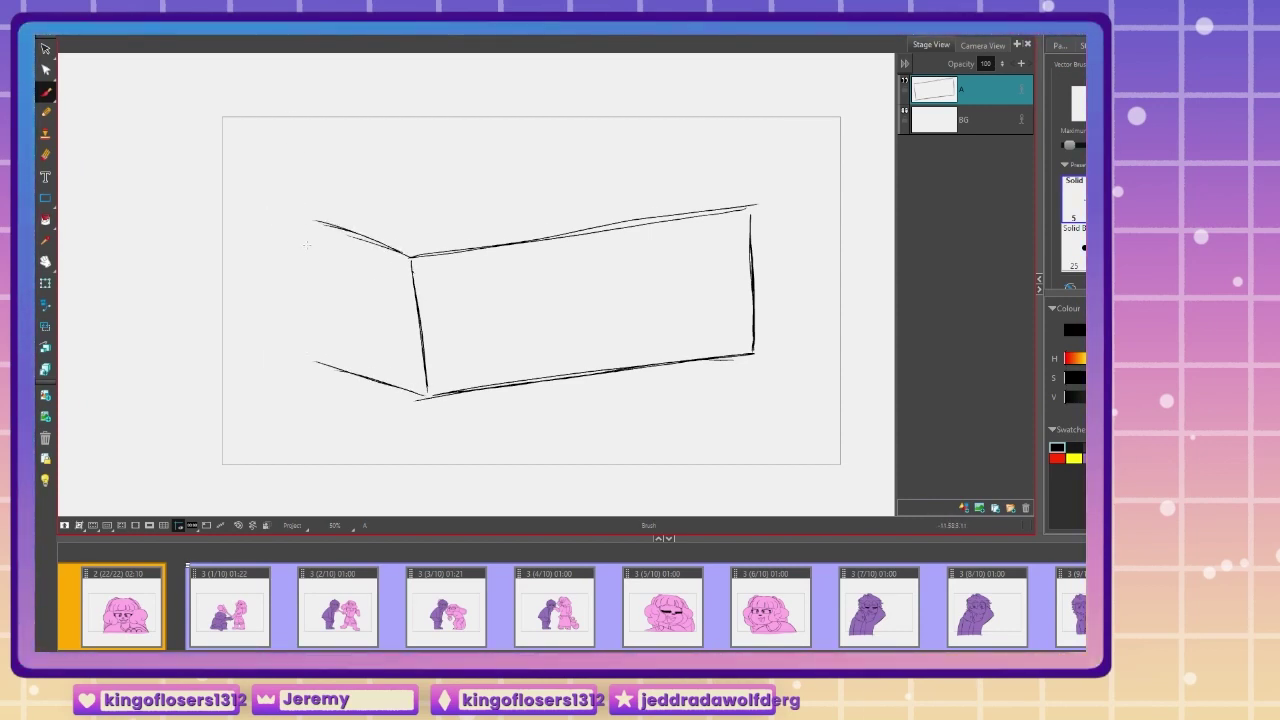
drag(754, 205, 579, 166)
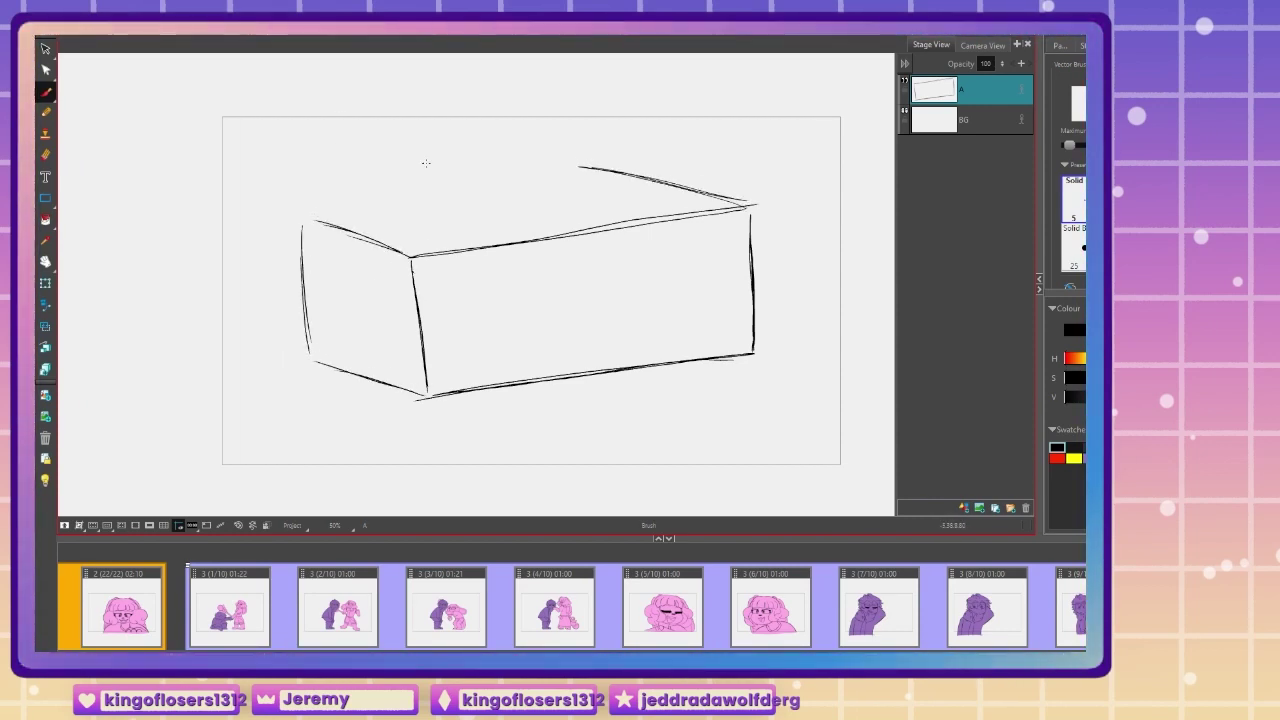
drag(300, 211, 608, 161)
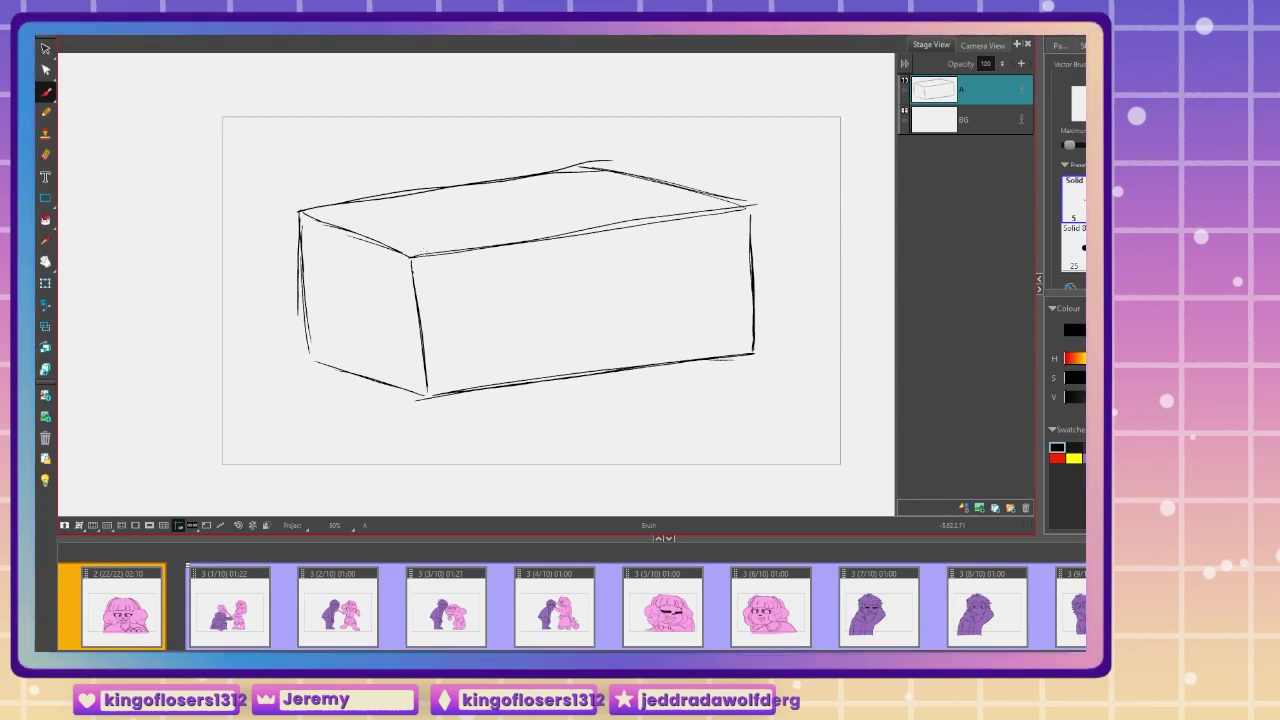
Step: Double the box's front corner edge and fill the short side face with zigzag wavy lines
drag(422, 258, 435, 345)
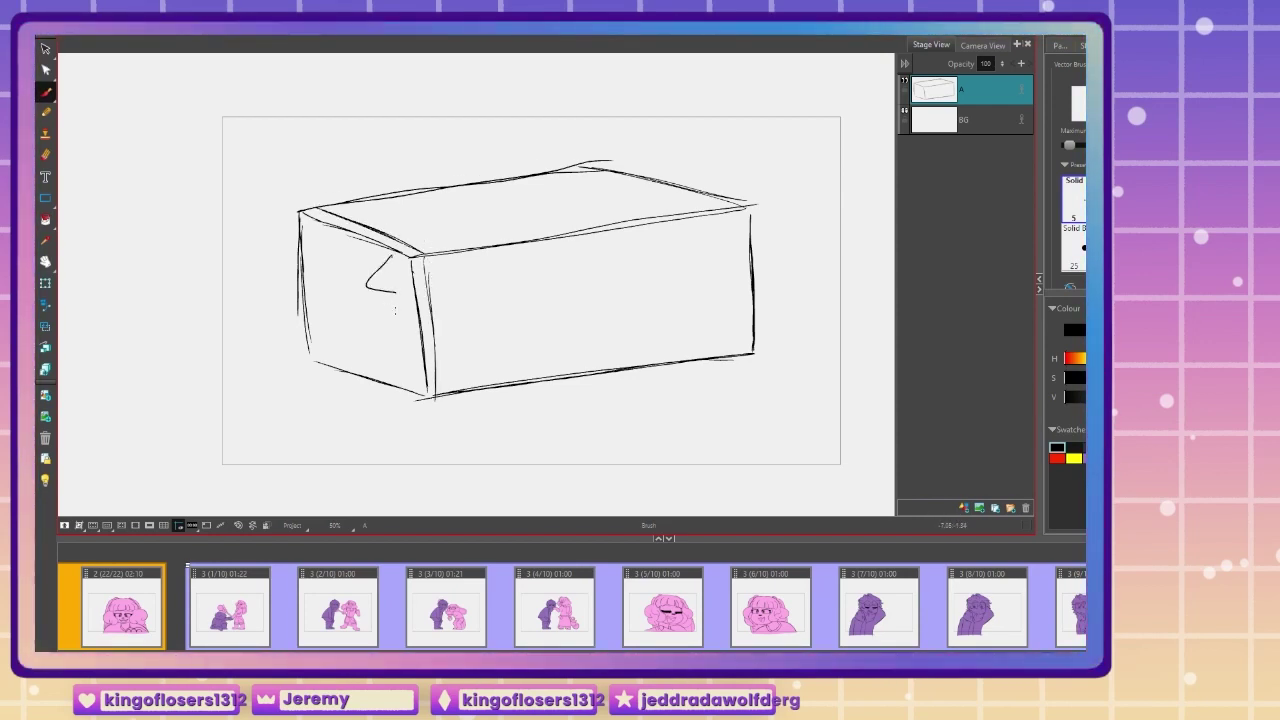
drag(395, 296, 403, 337)
drag(400, 352, 408, 382)
drag(362, 249, 346, 366)
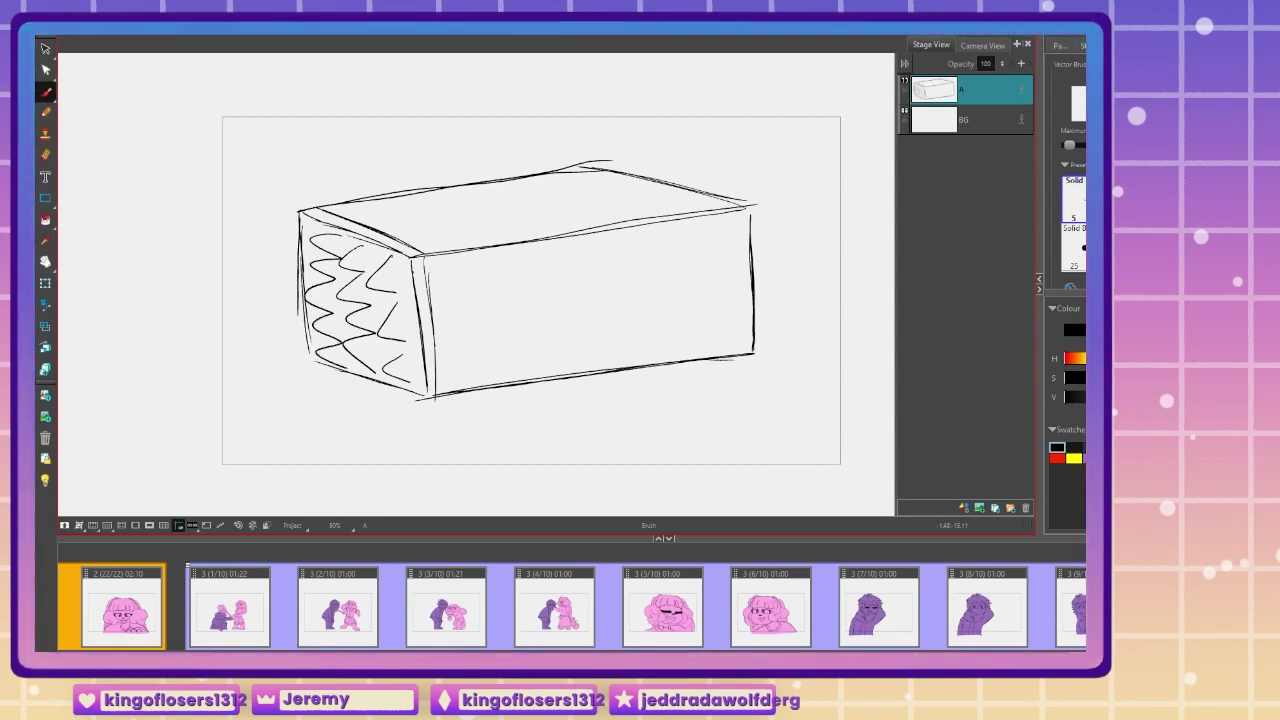
Step: Sketch a curved middle section bulging out of the box's long front, with vertical edges and angled end pieces
drag(427, 254, 452, 241)
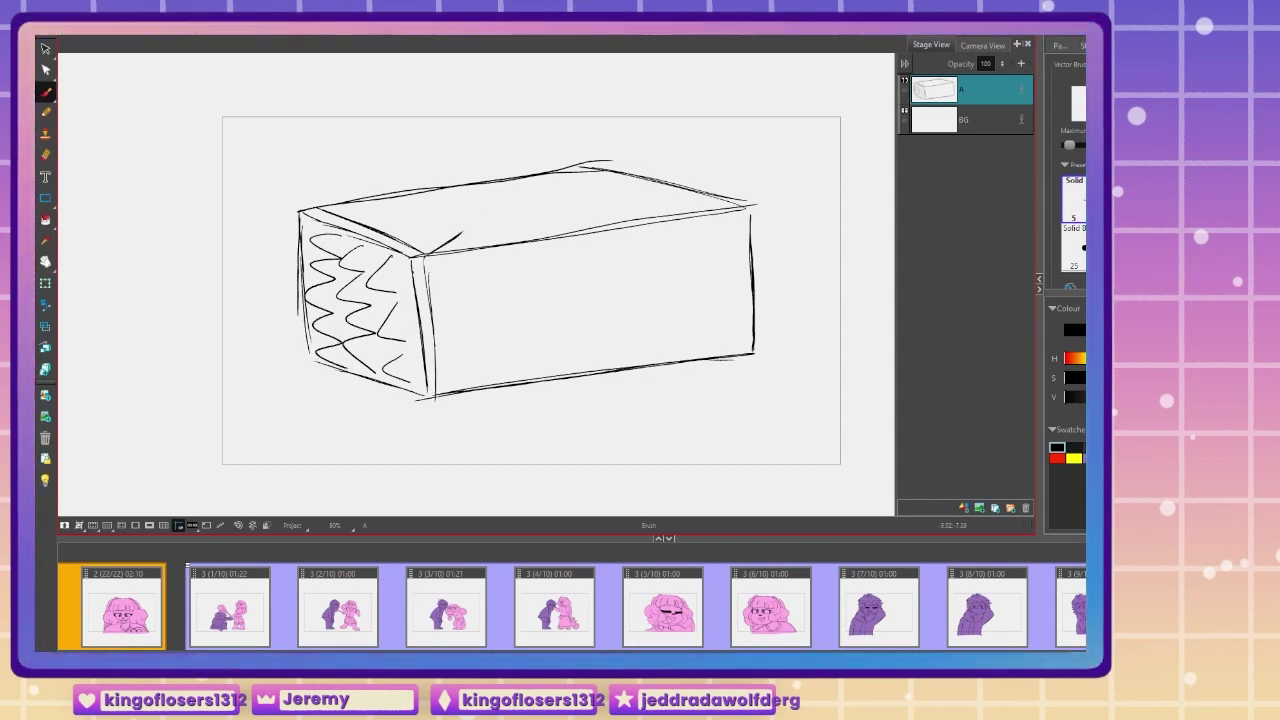
mouse_move(475, 293)
mouse_down()
mouse_move(479, 375)
mouse_move(540, 386)
mouse_up()
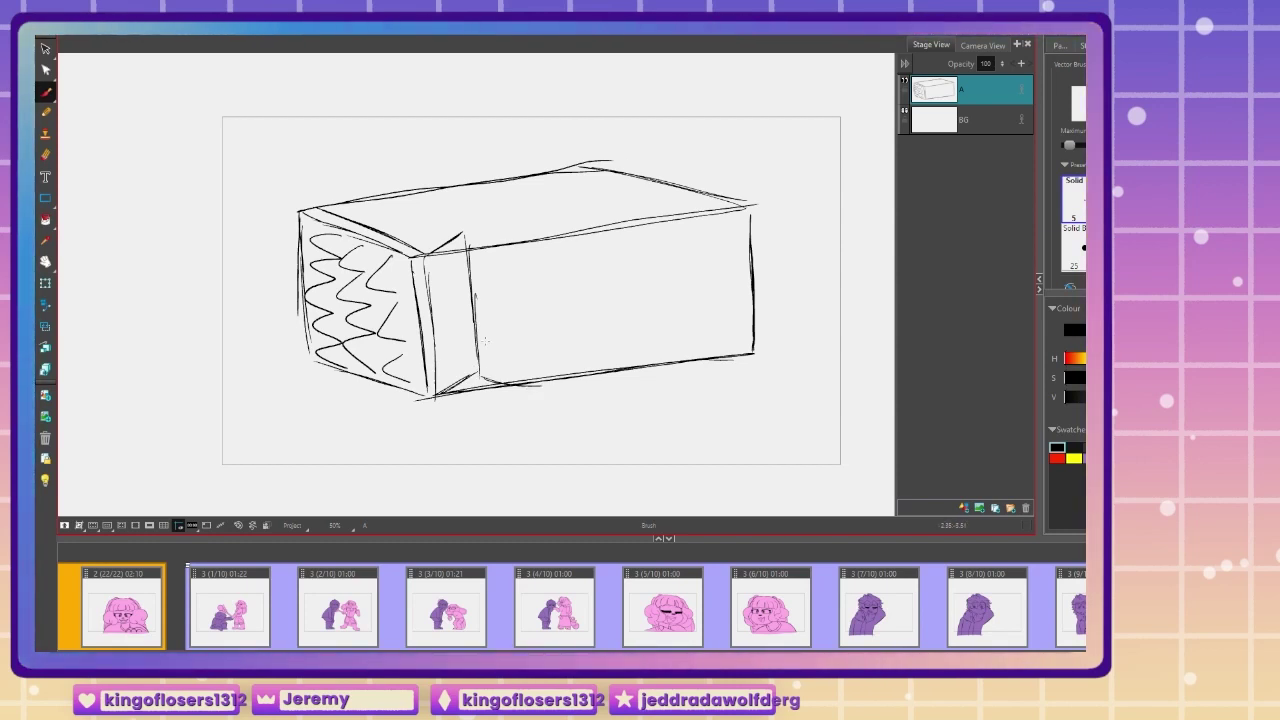
mouse_move(502, 243)
mouse_down()
mouse_move(620, 236)
mouse_move(520, 245)
mouse_move(614, 236)
mouse_move(655, 210)
mouse_up()
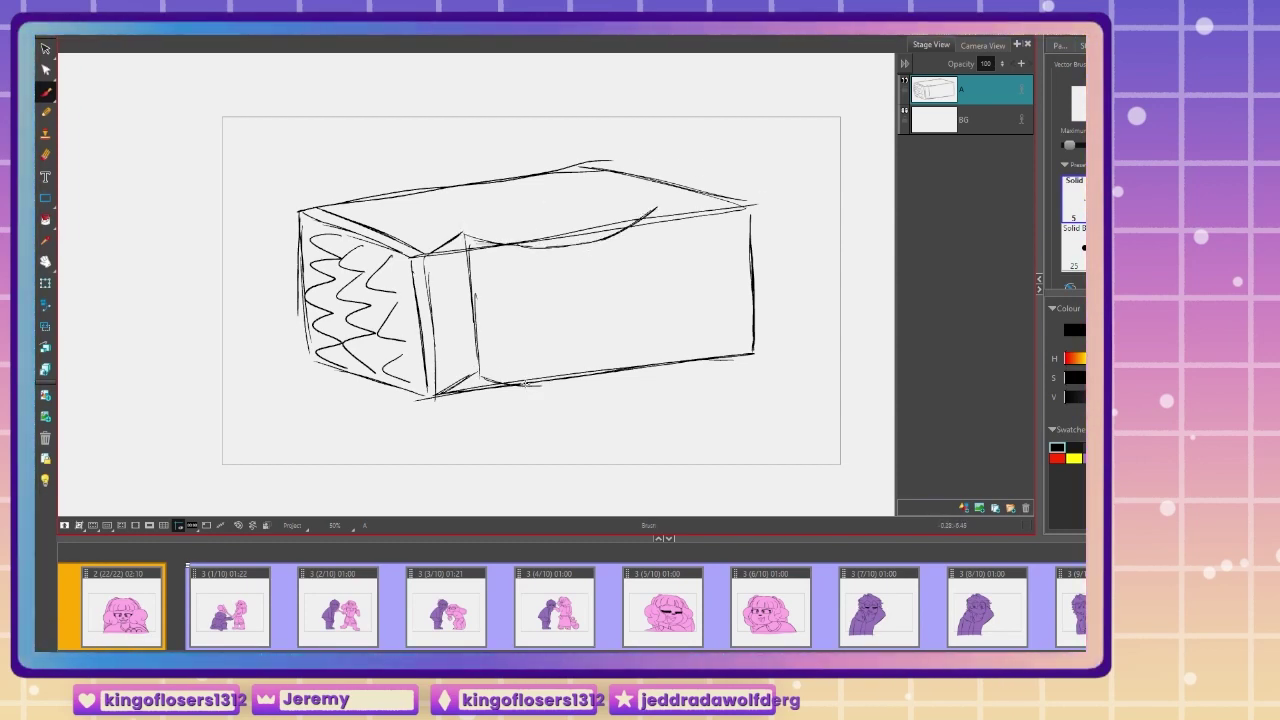
drag(540, 385, 668, 346)
drag(668, 236, 668, 338)
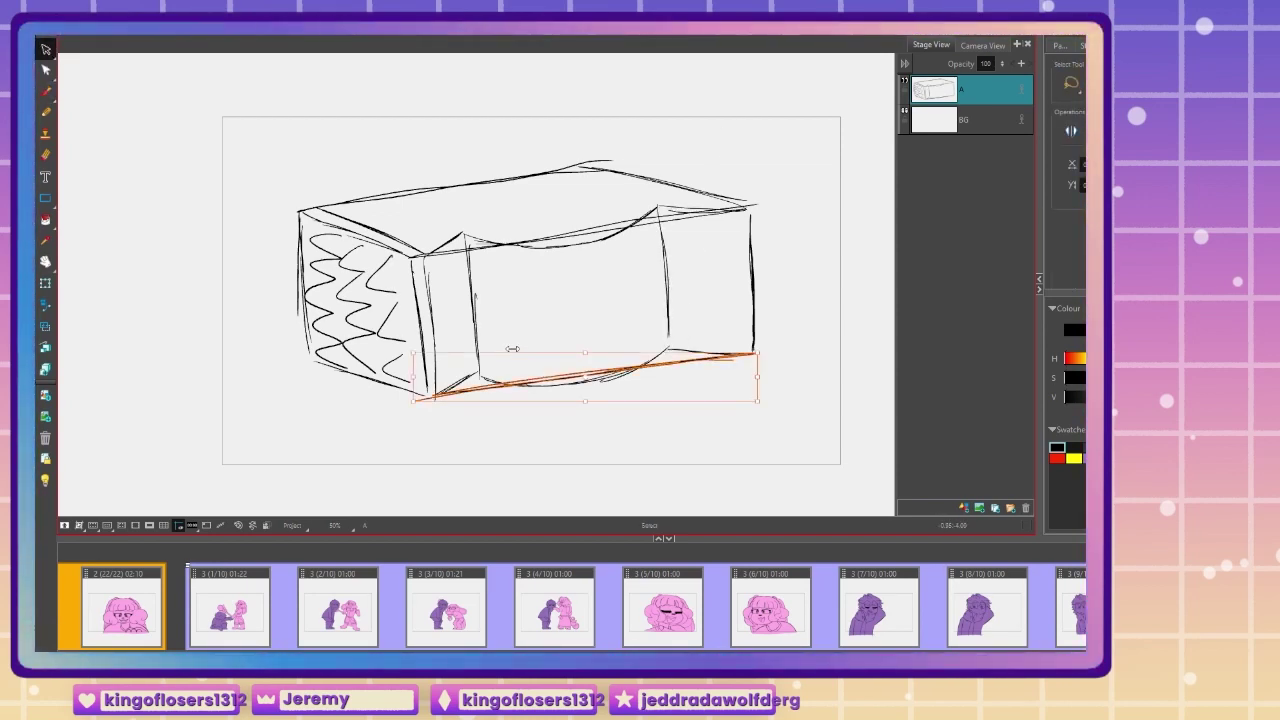
Step: Delete the straight upper and lower edges of the box's long front that cross the curved section
key(Delete)
click(545, 232)
key(Delete)
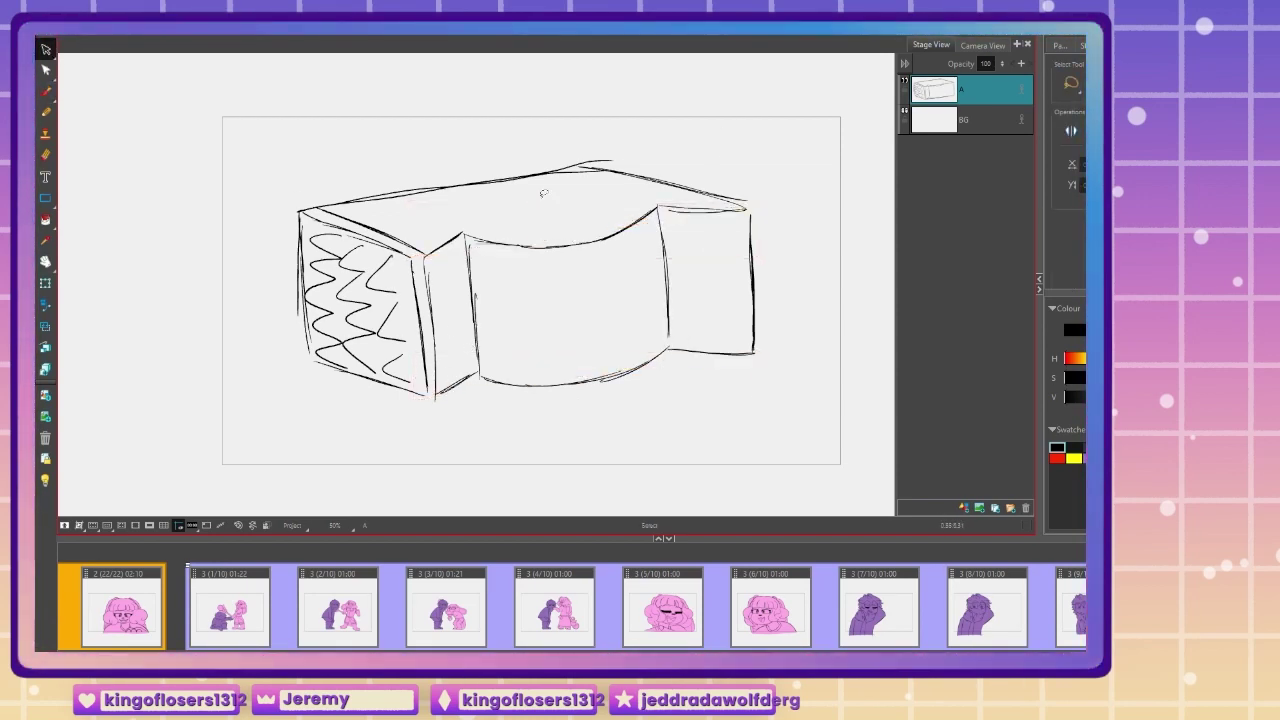
Step: Draw a matching bulging contour along the box's rear edge and delete the old straight rear line
key(alt+b)
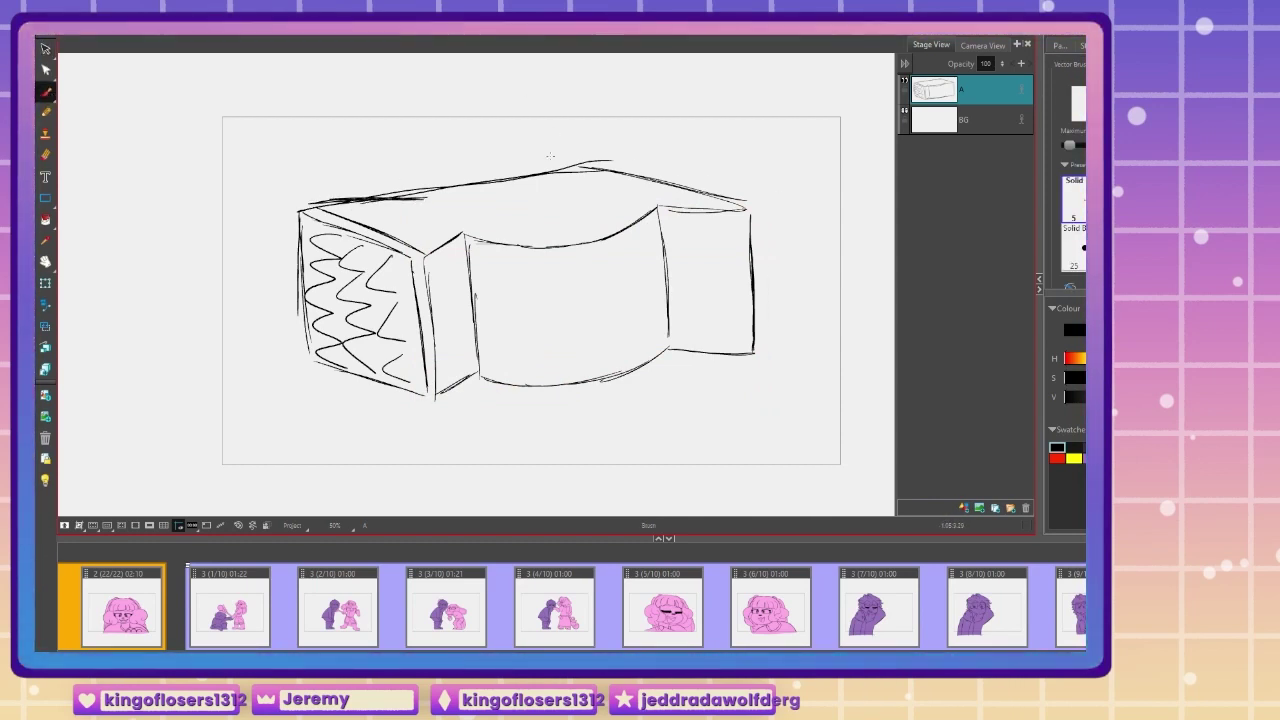
drag(452, 197, 589, 174)
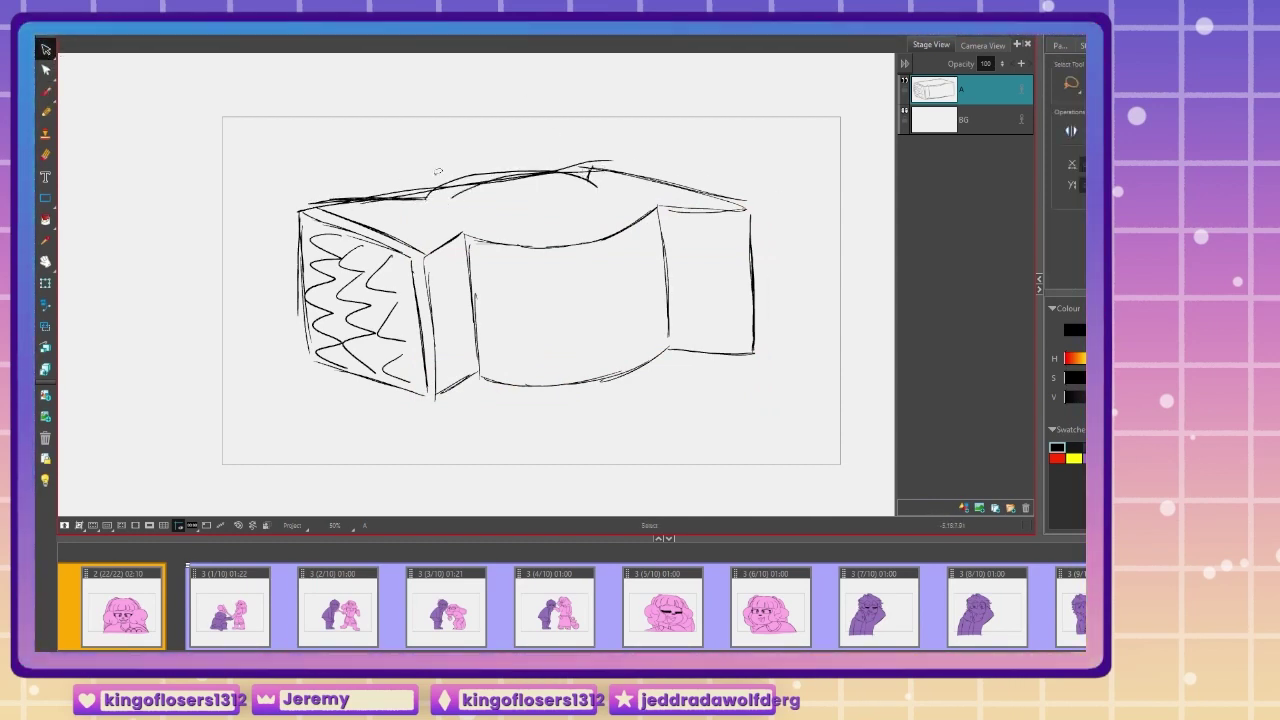
click(431, 188)
key(Delete)
Step: Move the whole box drawing up and to the left within the frame
click(46, 92)
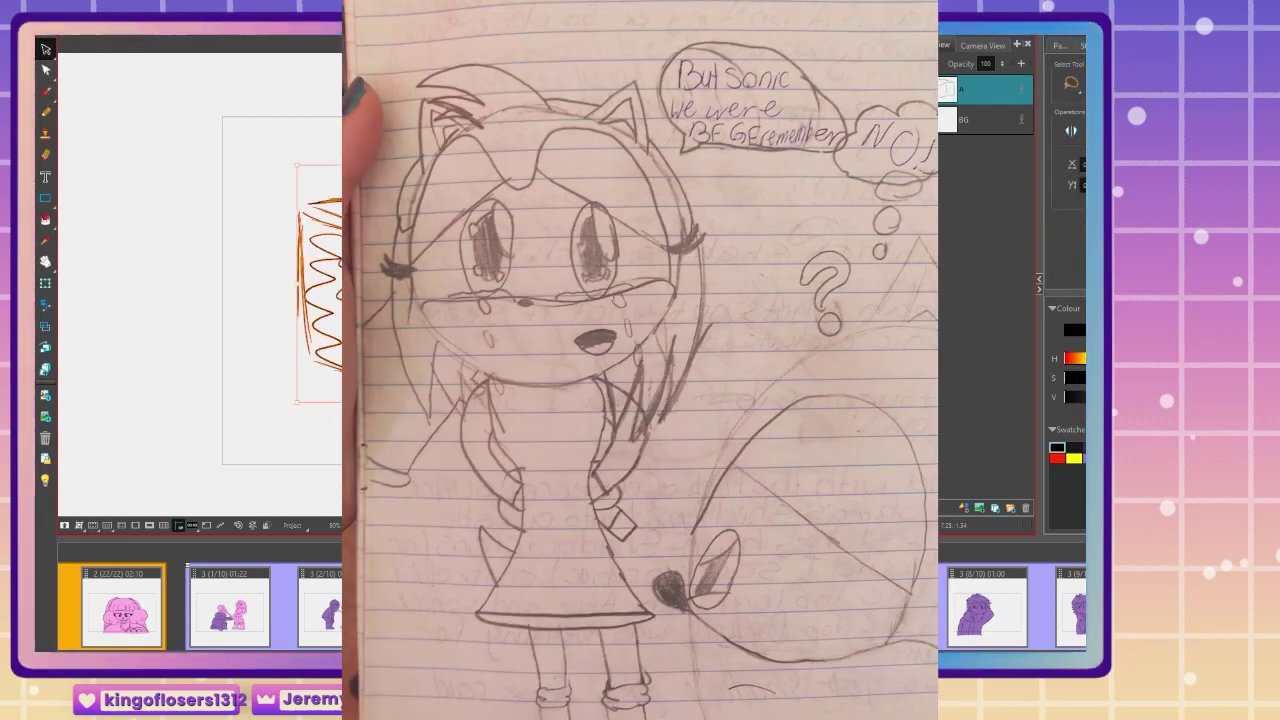
drag(397, 454, 337, 420)
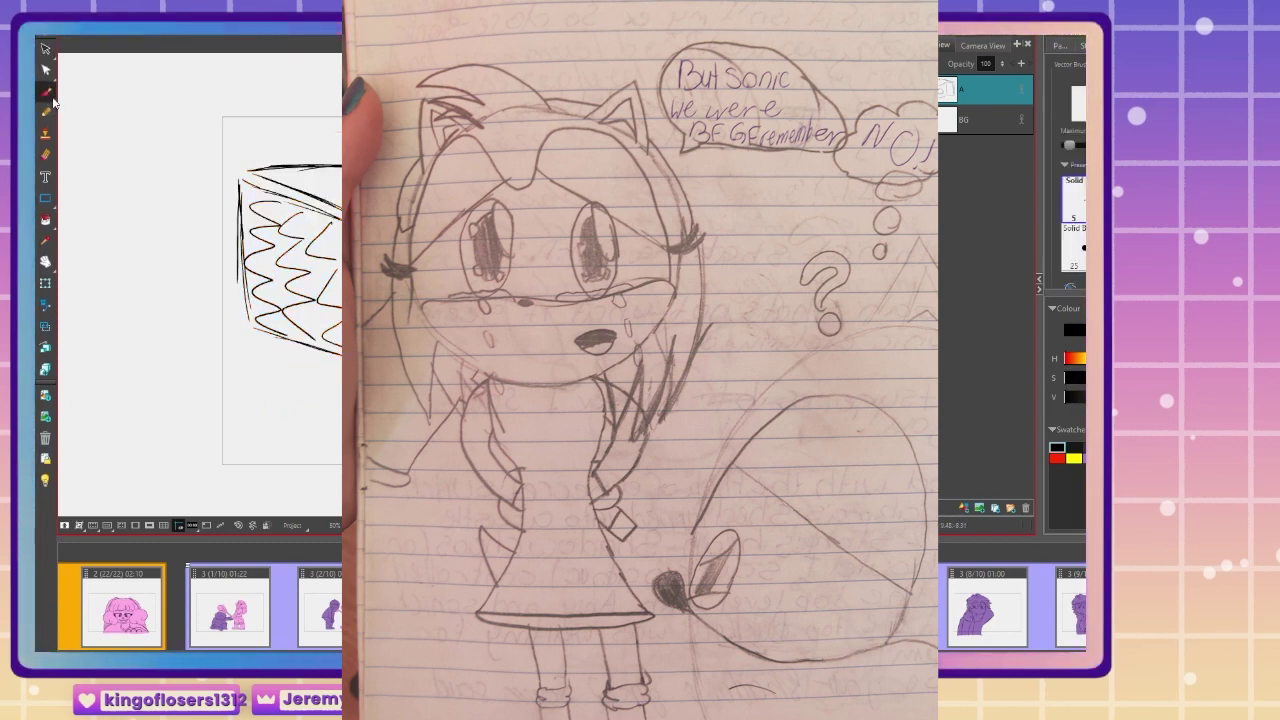
drag(554, 268, 702, 338)
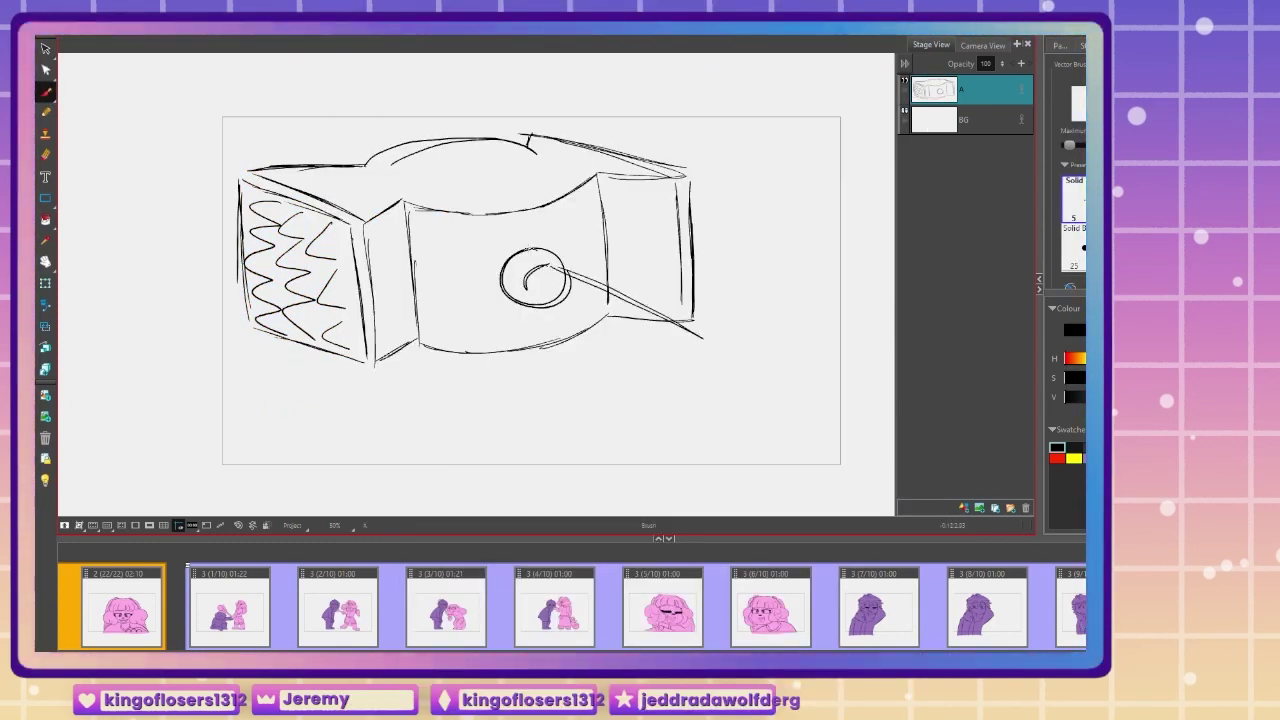
key(ctrl+z)
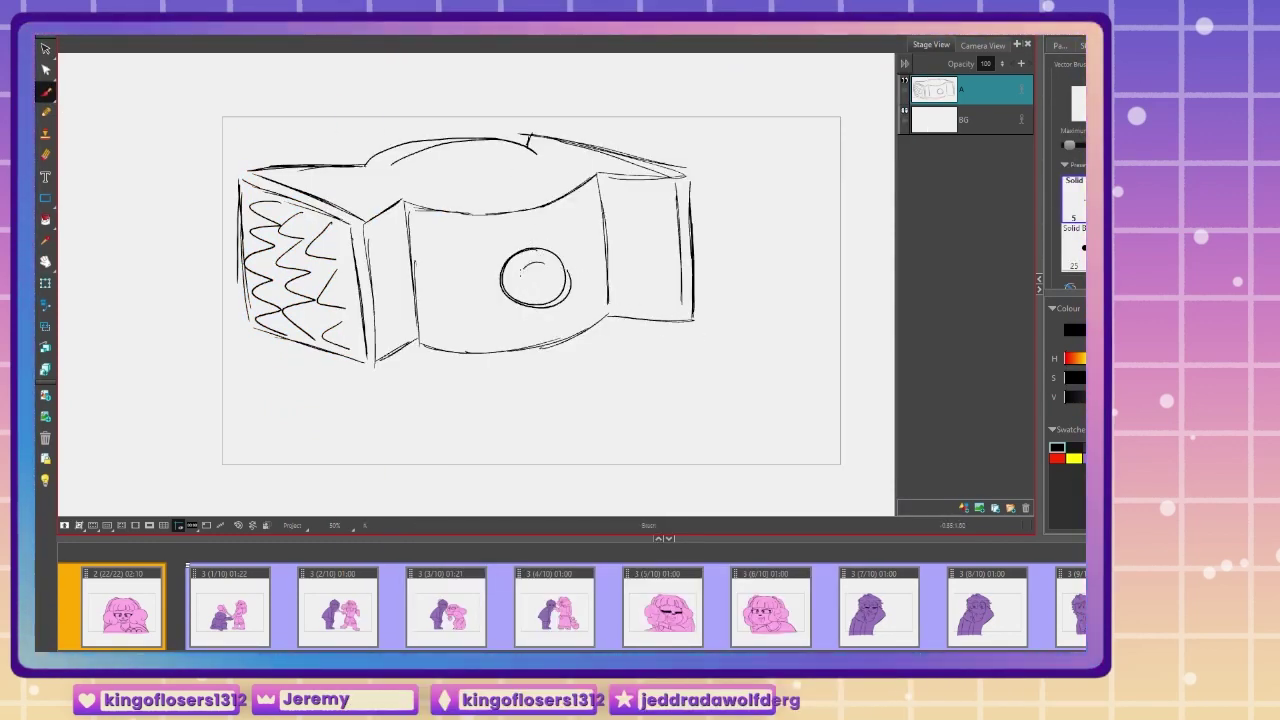
mouse_move(521, 282)
mouse_down()
mouse_move(551, 279)
mouse_move(597, 380)
mouse_up()
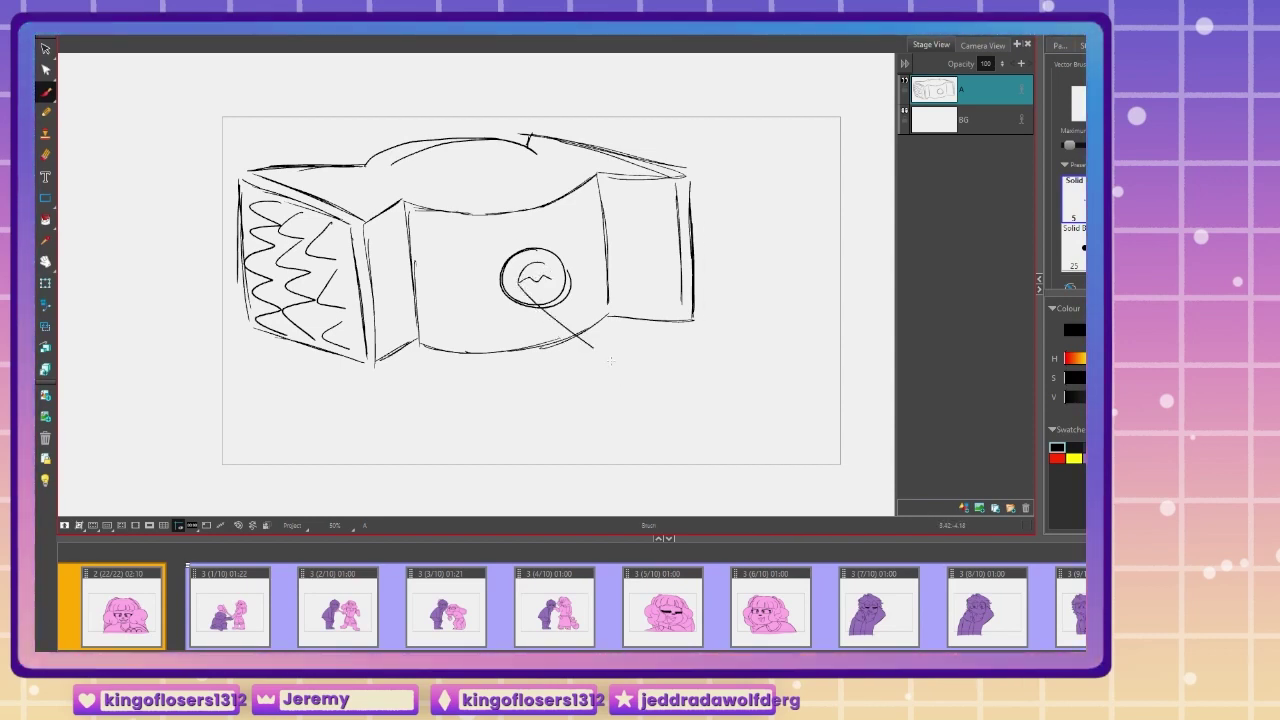
key(ctrl+z)
Step: Draw the hammer handle as two long diagonal edges running down from the circle, with a jagged line inside the circle
drag(540, 292, 690, 418)
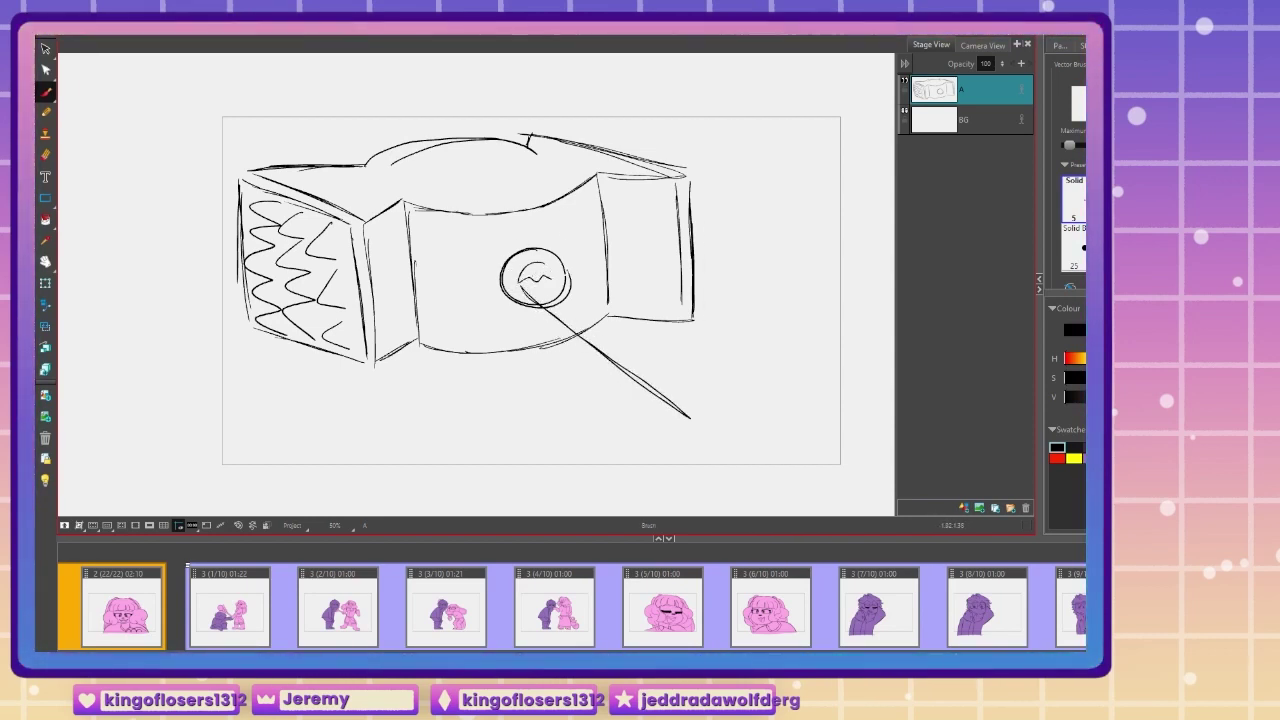
drag(556, 284, 717, 397)
drag(531, 268, 545, 266)
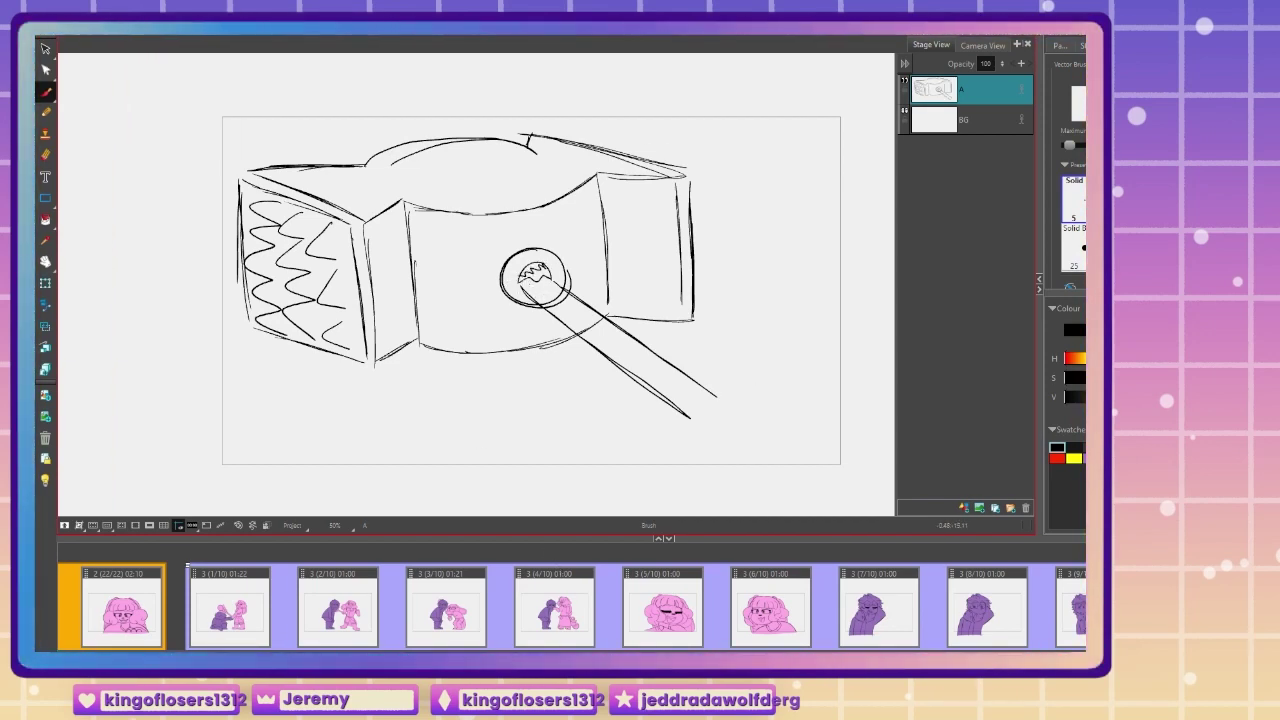
Step: Sketch a round knot and torn strap beside the handle, extend the handle past the frame, and scribble loose background strokes
mouse_move(566, 340)
mouse_down()
mouse_move(589, 346)
mouse_move(574, 360)
mouse_move(630, 425)
mouse_up()
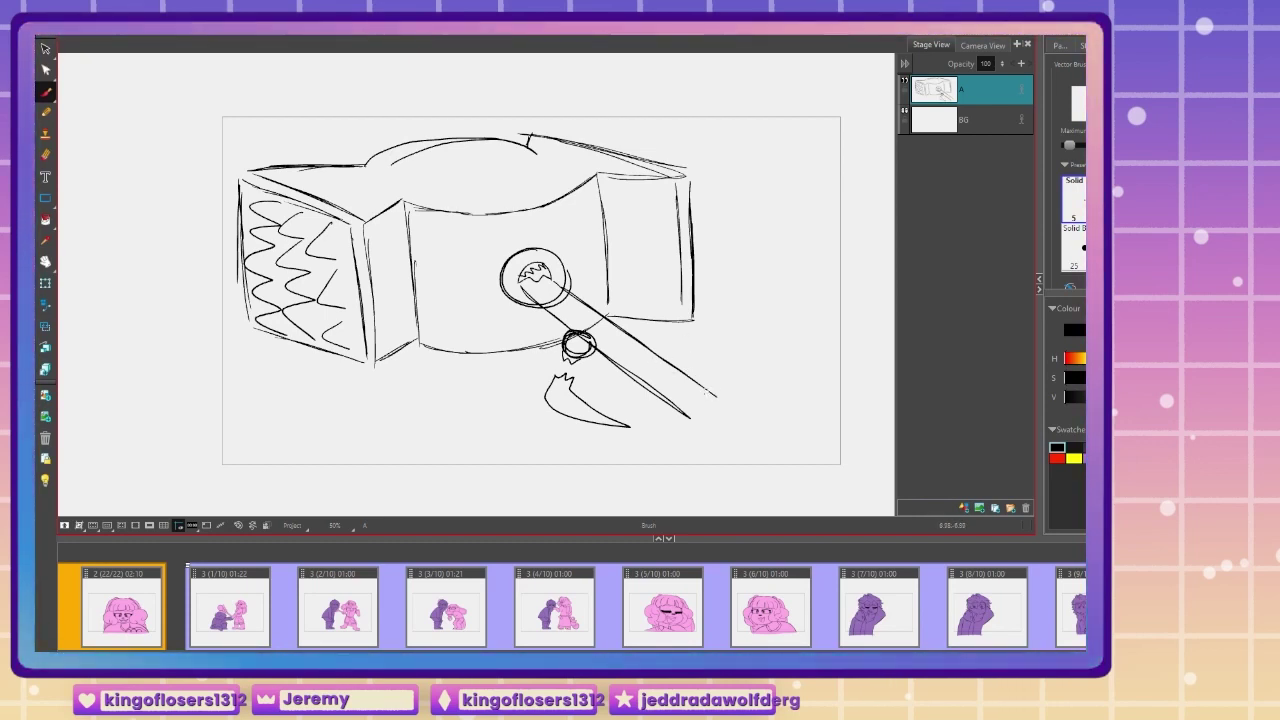
drag(704, 392, 824, 466)
drag(684, 412, 779, 486)
mouse_move(482, 405)
mouse_down()
mouse_move(326, 423)
mouse_move(198, 412)
mouse_up()
Step: On a new layer beneath the line art, outline the plain end of the hammer head in purple with the thicker solid brush
click(963, 119)
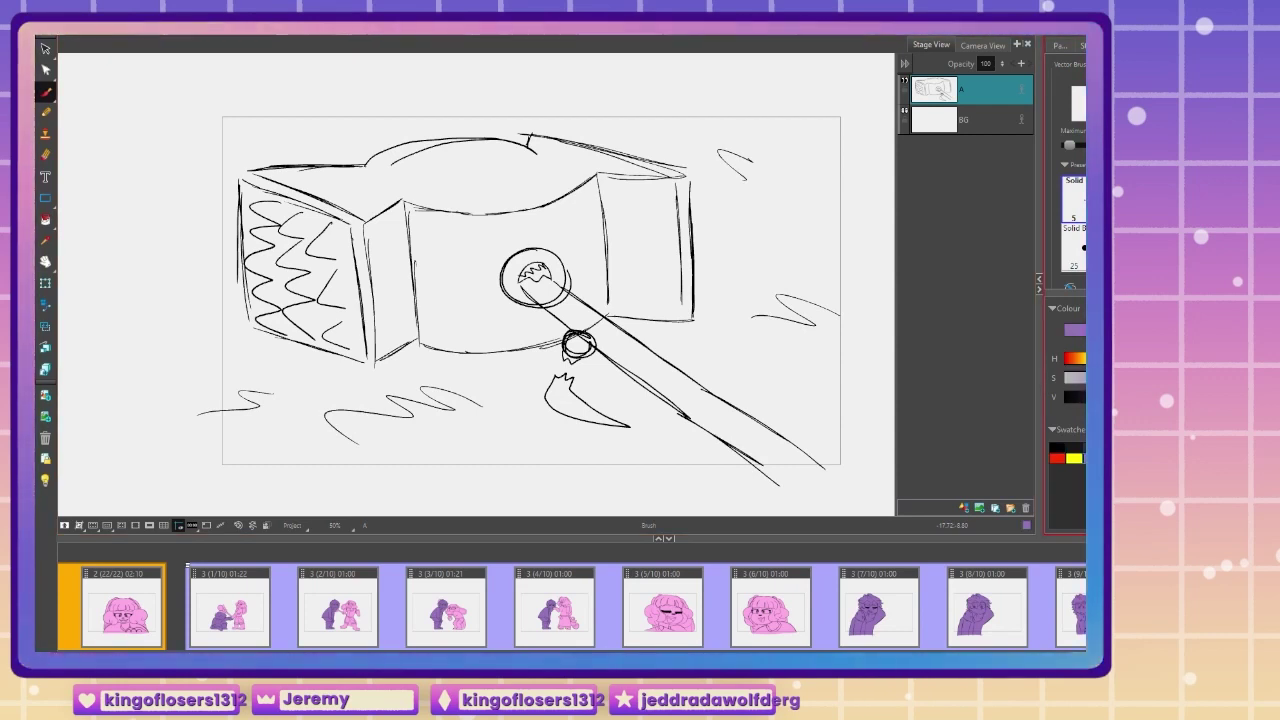
click(961, 507)
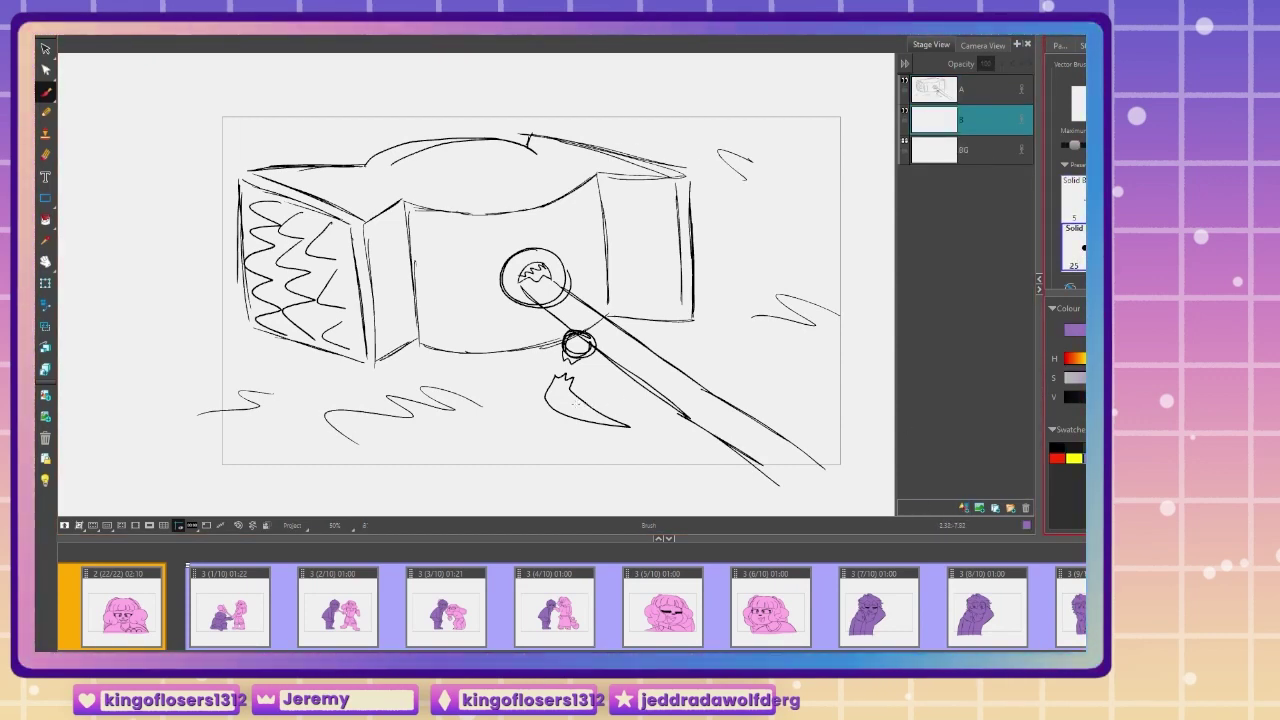
key(2)
key(2)
mouse_move(810, 307)
mouse_down()
mouse_move(820, 385)
mouse_move(817, 297)
mouse_up()
mouse_move(824, 213)
mouse_down()
mouse_move(826, 187)
mouse_move(781, 177)
mouse_up()
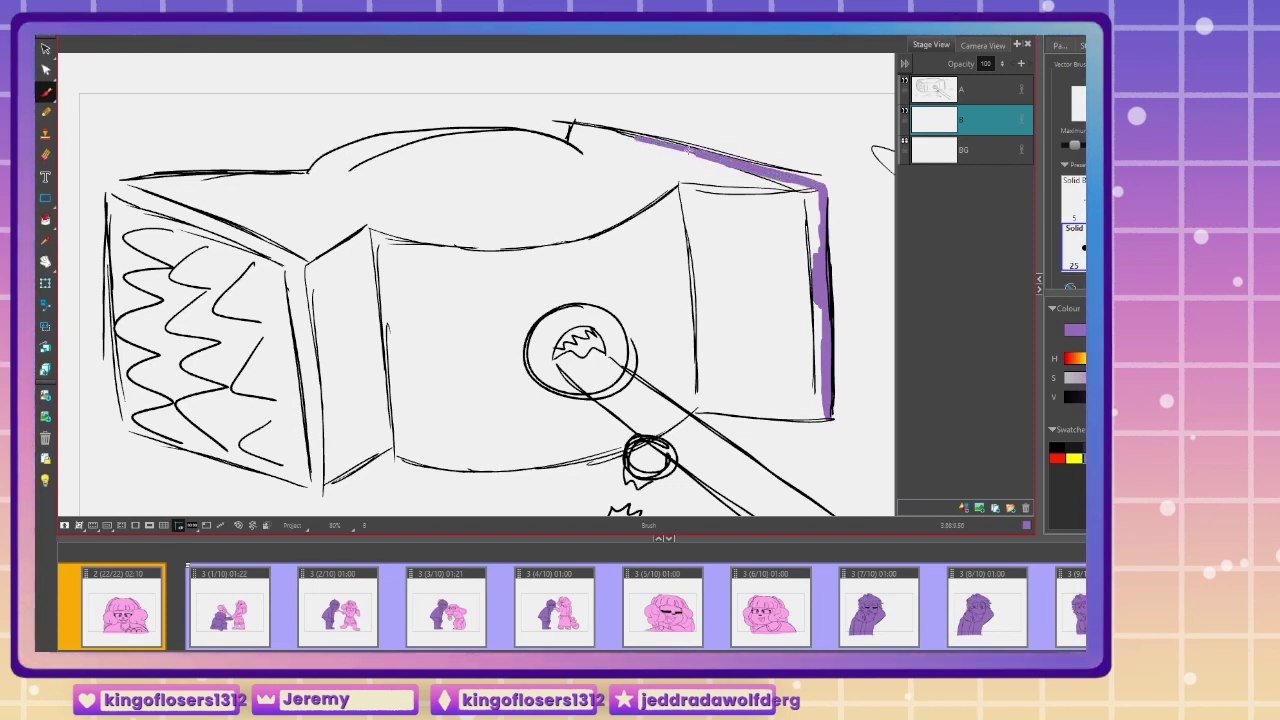
mouse_move(690, 150)
mouse_down()
mouse_move(573, 124)
mouse_move(592, 128)
mouse_up()
mouse_move(541, 452)
mouse_down()
mouse_move(590, 363)
mouse_move(574, 305)
mouse_up()
Step: Trace both long edges of the handle in purple and close them across its far end
drag(614, 355, 343, 250)
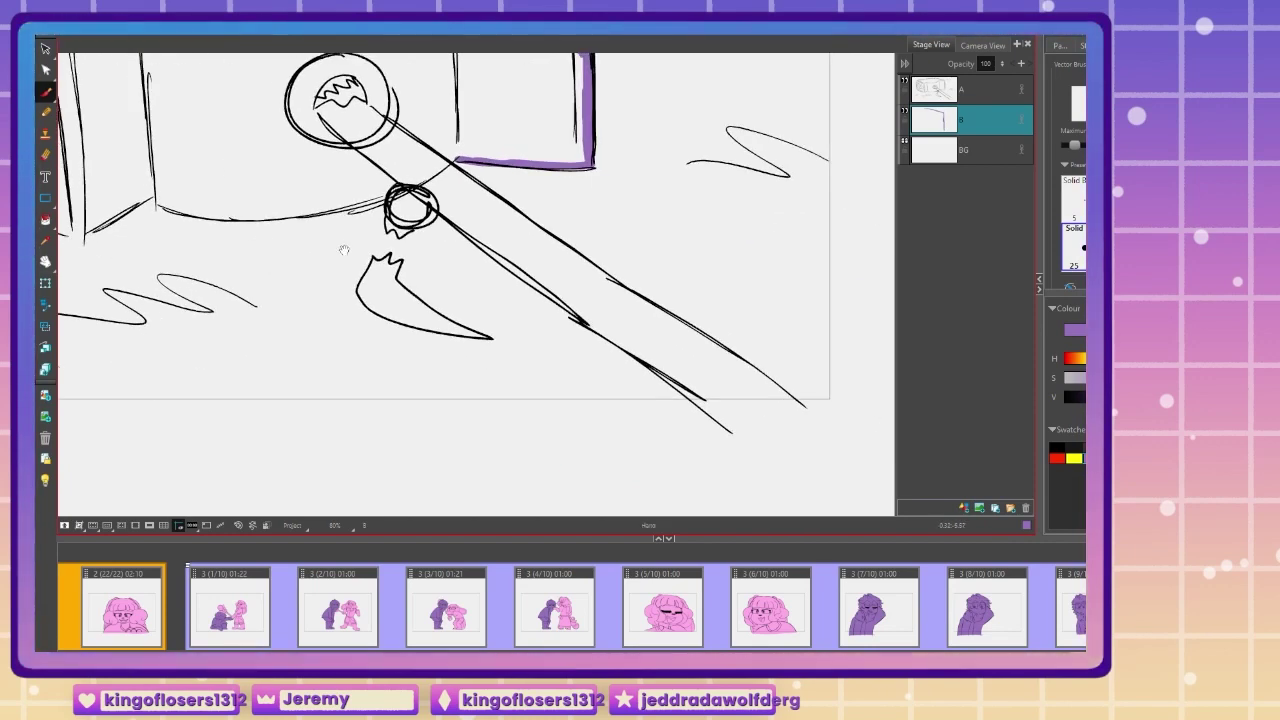
drag(810, 412, 598, 275)
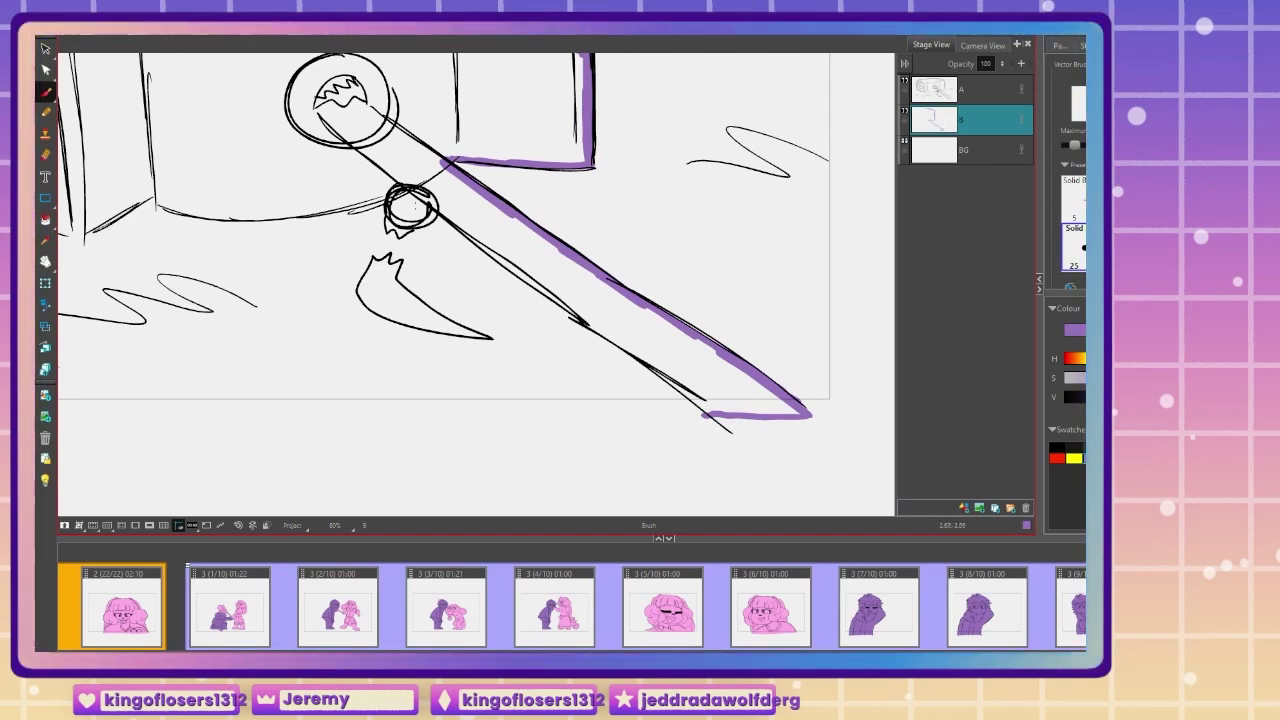
drag(435, 210, 500, 257)
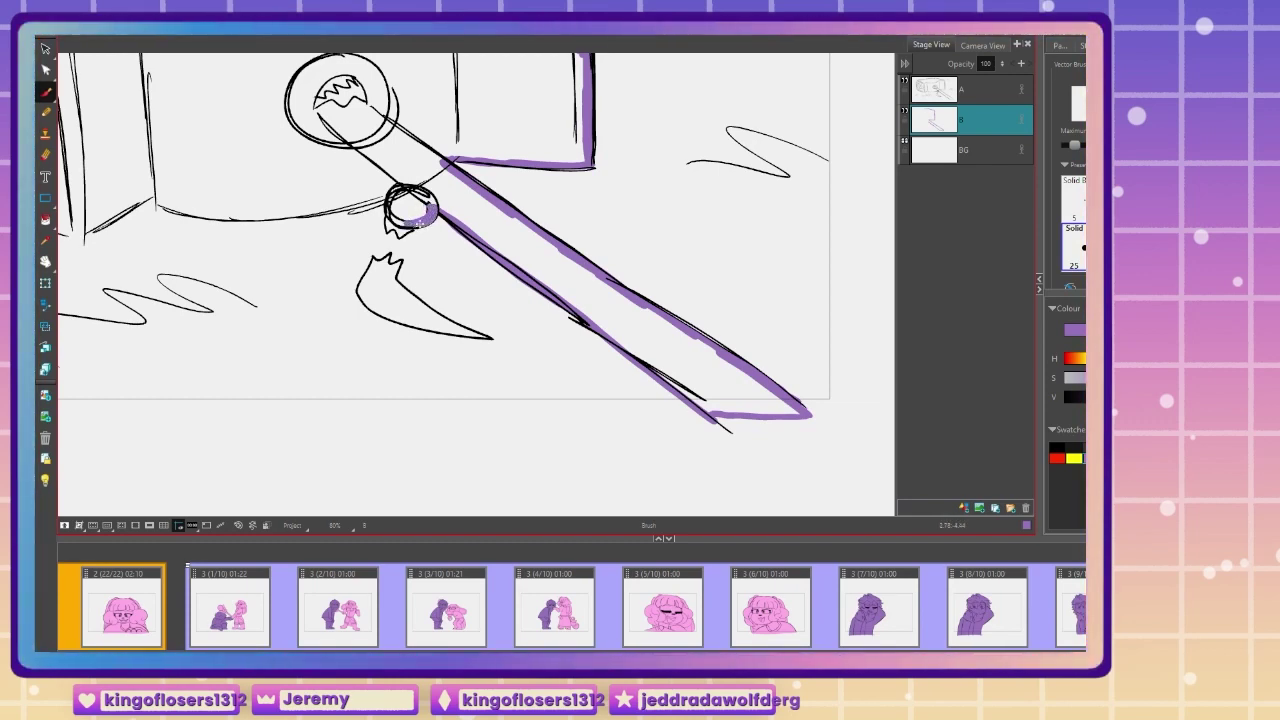
Step: Paint the jagged stub under the knot and the detached curved strap piece solid purple
drag(407, 230, 411, 228)
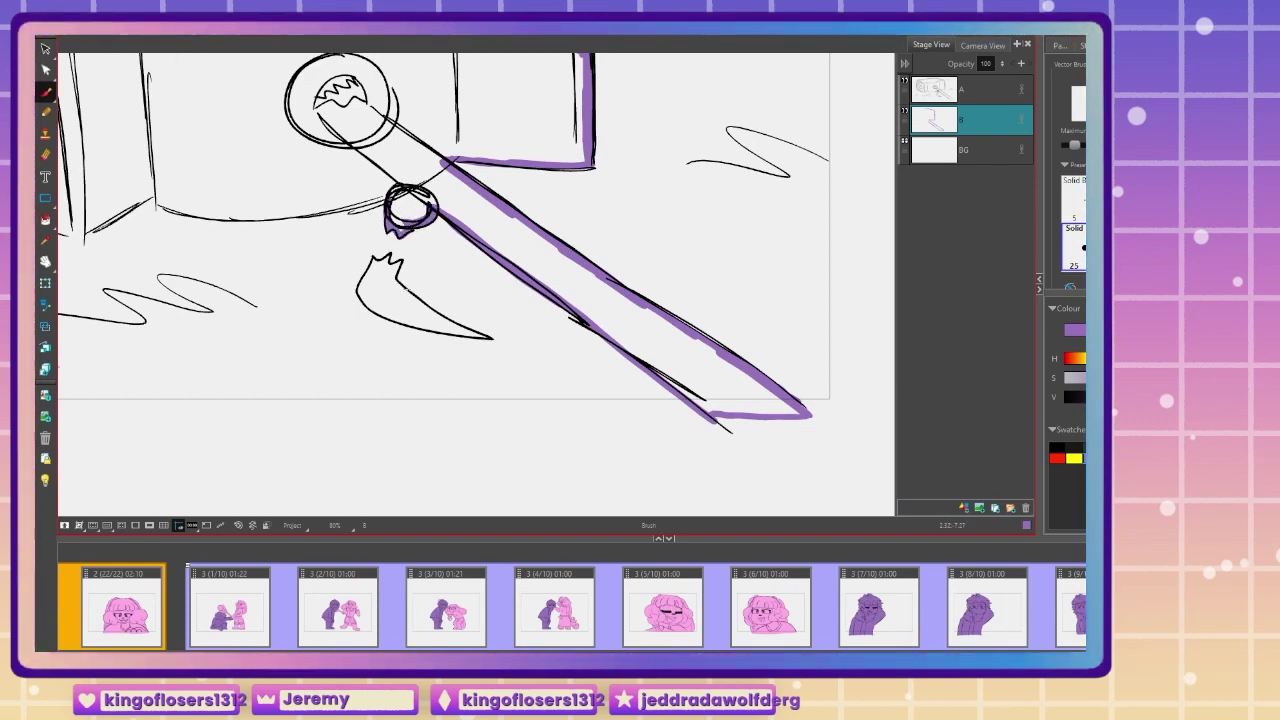
mouse_move(488, 337)
mouse_down()
mouse_move(450, 327)
mouse_move(396, 264)
mouse_up()
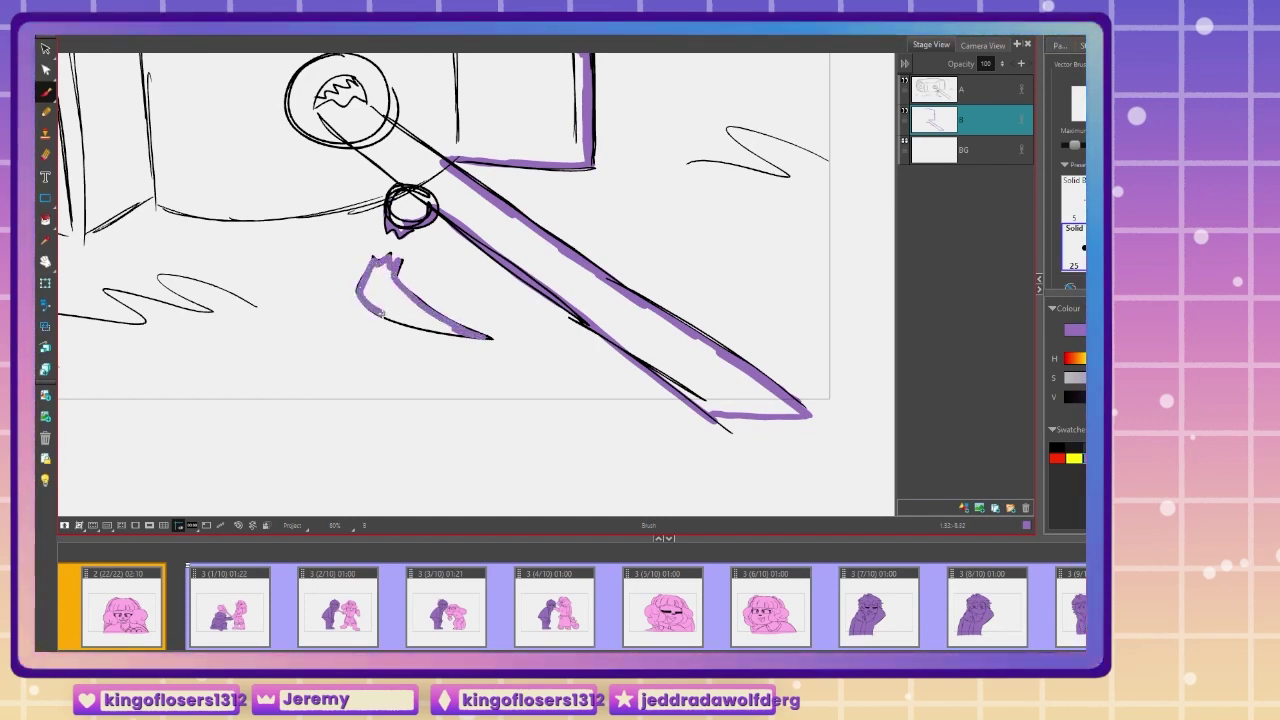
mouse_move(382, 312)
mouse_down()
mouse_move(450, 325)
mouse_move(415, 311)
mouse_up()
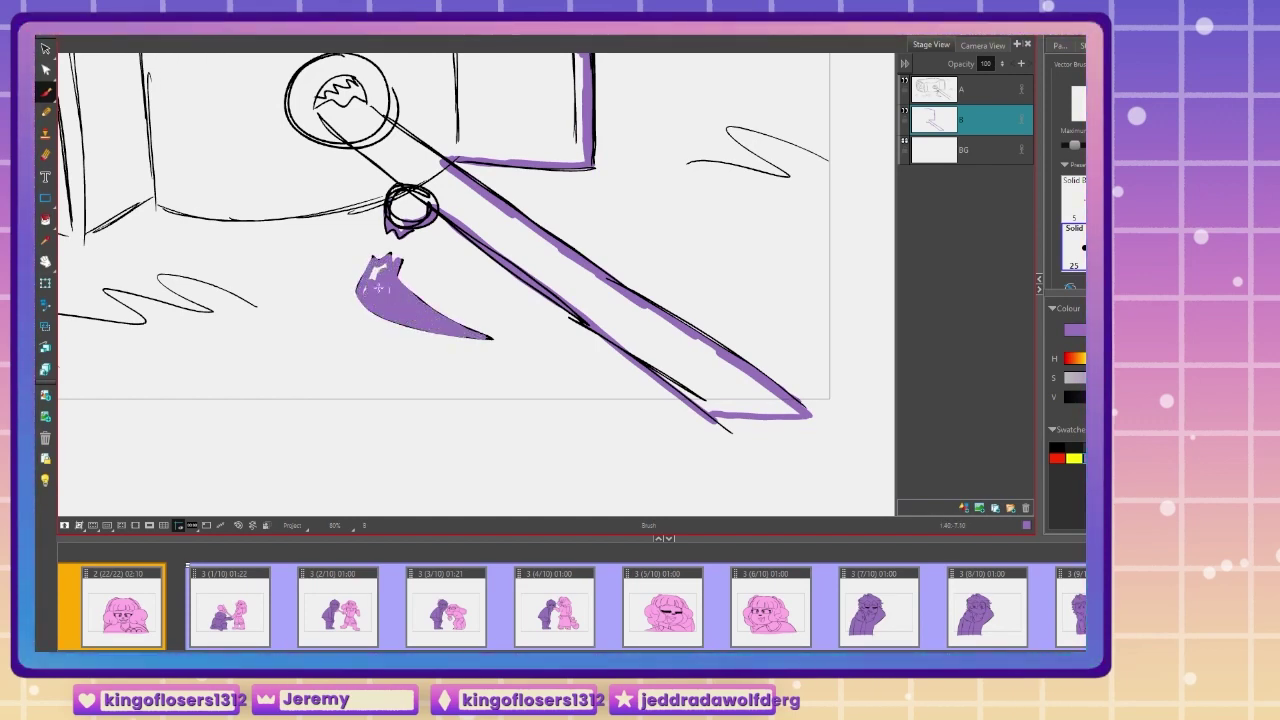
Step: Trace the knot's outer side and the hammer head's lower edge in purple, up to the patterned end
click(46, 262)
mouse_move(148, 216)
mouse_down()
mouse_move(427, 323)
mouse_move(504, 416)
mouse_up()
drag(210, 268, 194, 297)
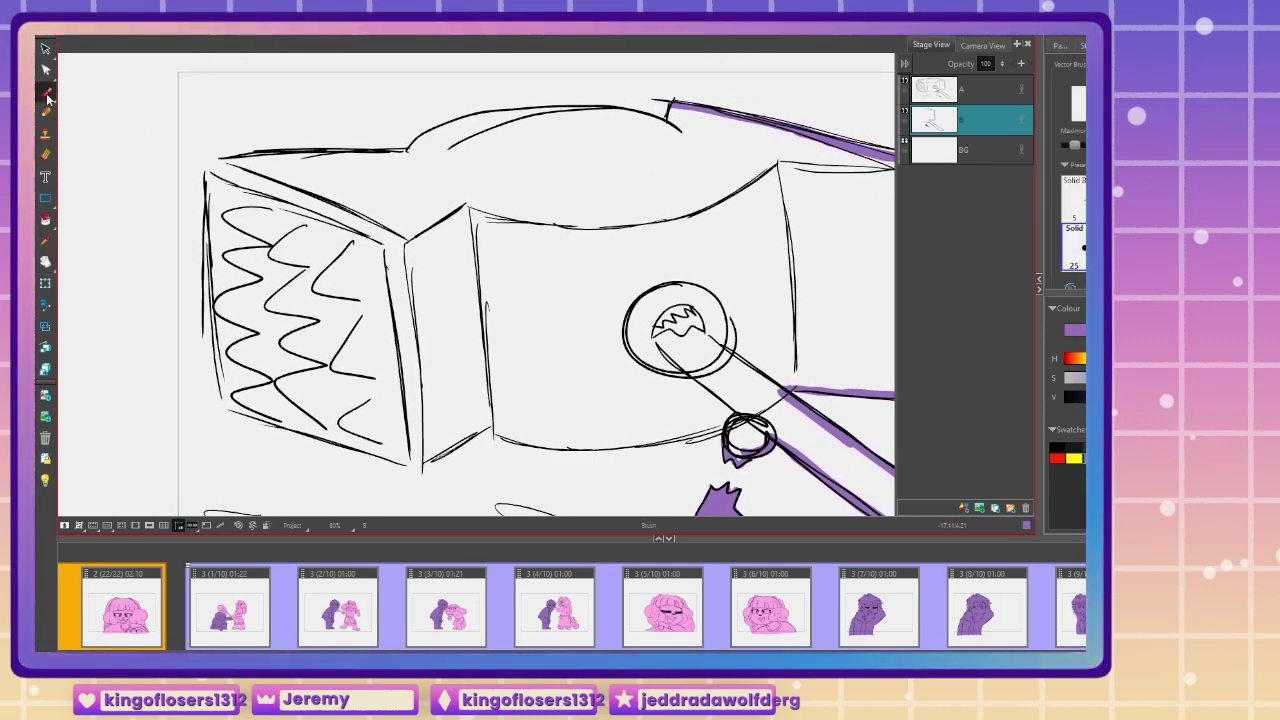
mouse_move(725, 436)
mouse_down()
mouse_move(762, 440)
mouse_move(737, 420)
mouse_up()
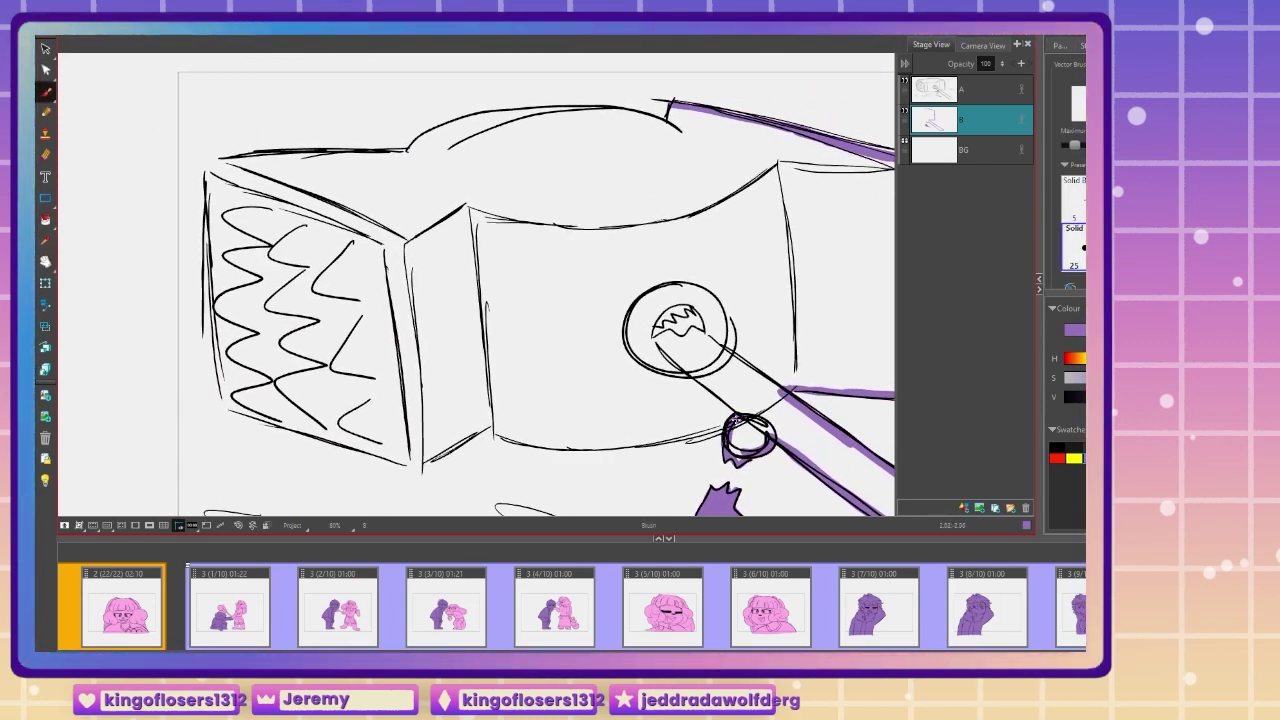
drag(598, 441, 491, 429)
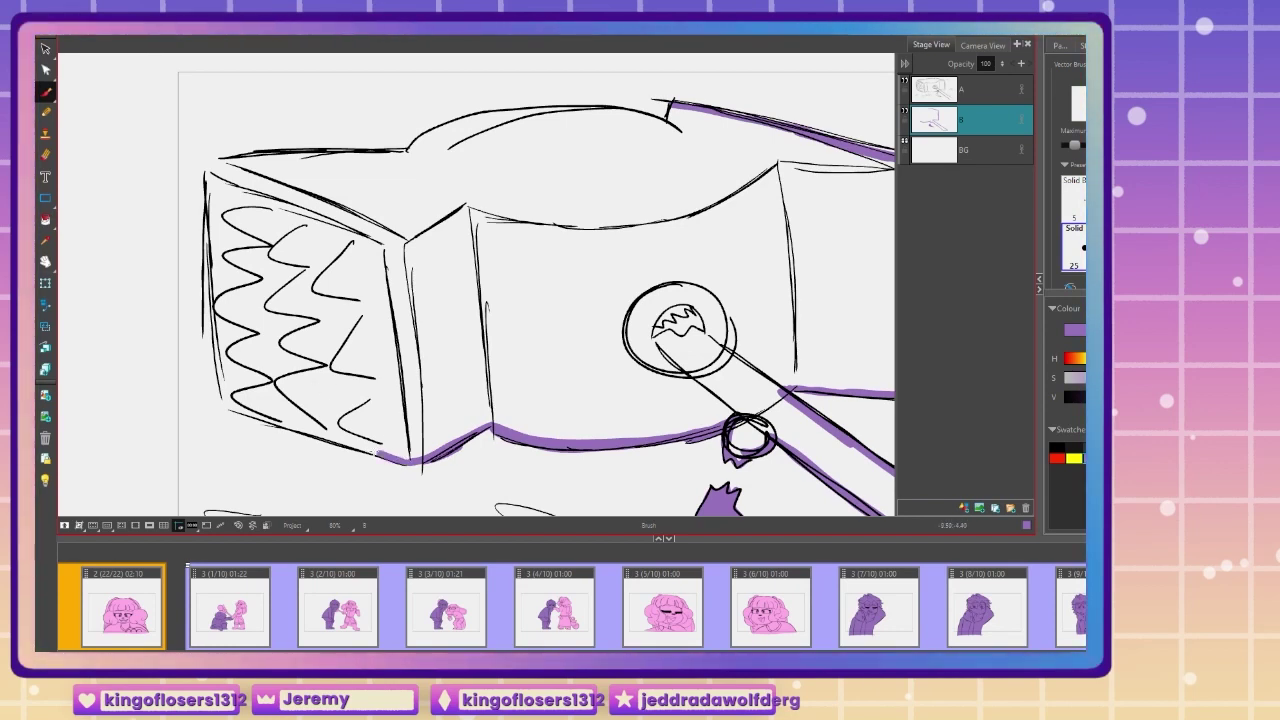
Step: Complete the purple outline around the patterned end and along the hammer head's upper edge over the bulge
mouse_move(256, 410)
mouse_down()
mouse_move(227, 401)
mouse_move(204, 176)
mouse_move(412, 152)
mouse_up()
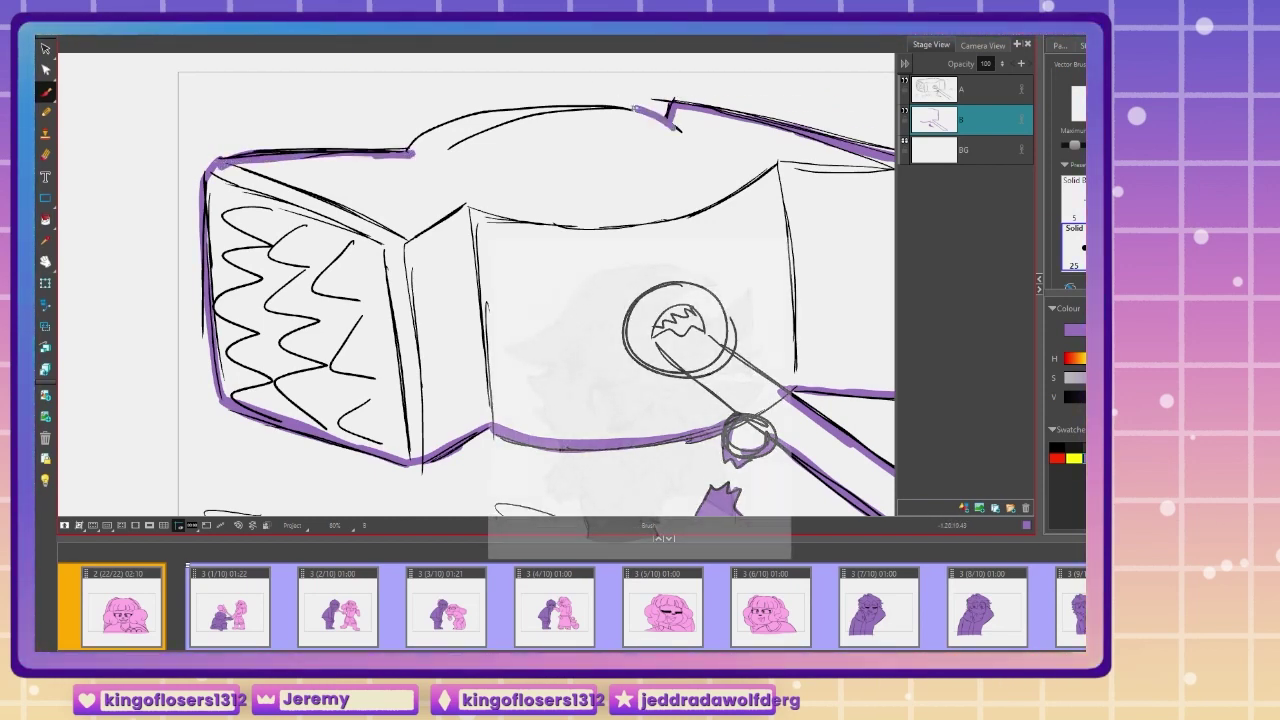
mouse_move(634, 107)
mouse_down()
mouse_move(553, 104)
mouse_move(436, 150)
mouse_up()
key(ctrl+z)
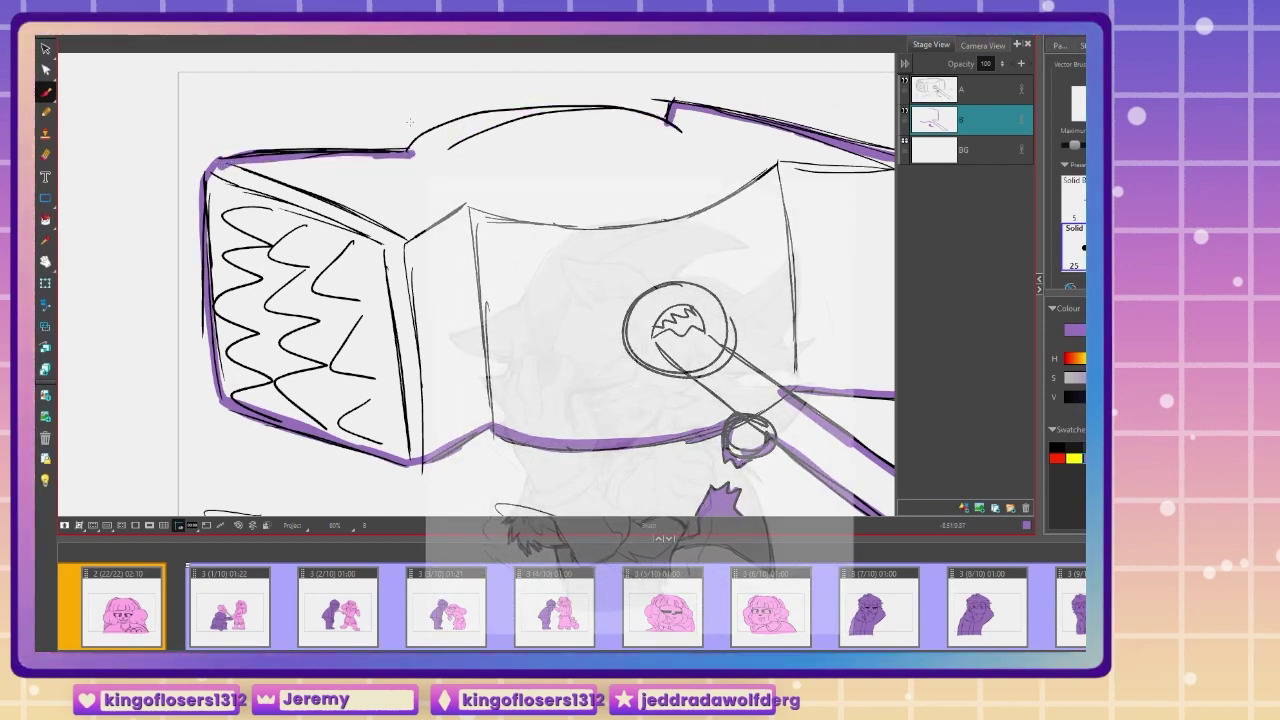
mouse_move(405, 153)
mouse_down()
mouse_move(472, 119)
mouse_move(680, 128)
mouse_up()
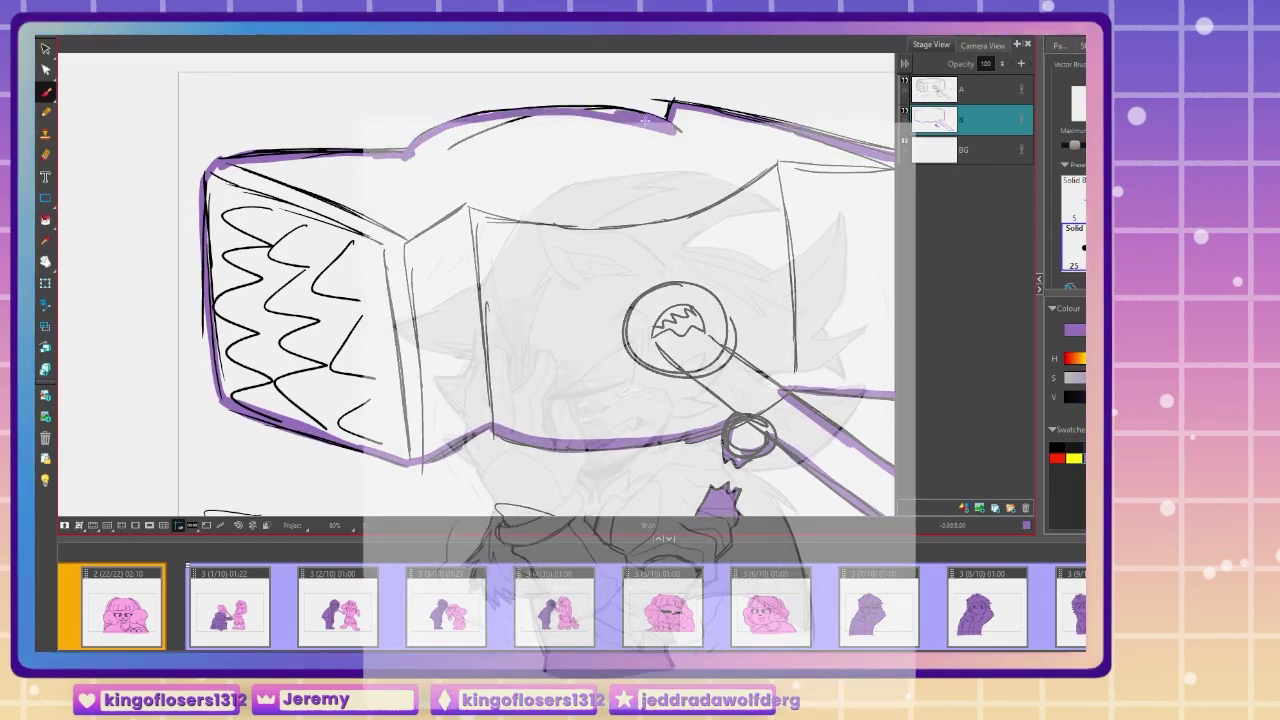
Step: Fill the outlined hammer with purple and merge the colour layer with the line art
key(alt+i)
click(573, 366)
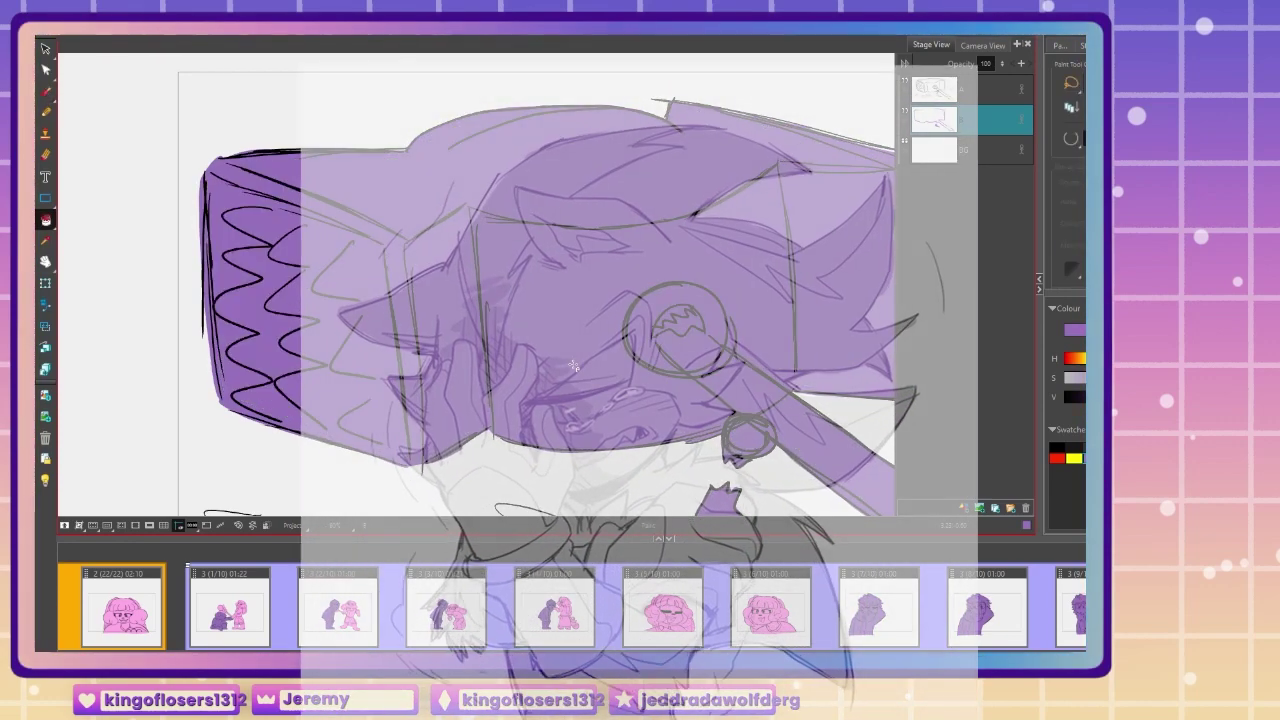
key(space)
drag(319, 369, 281, 253)
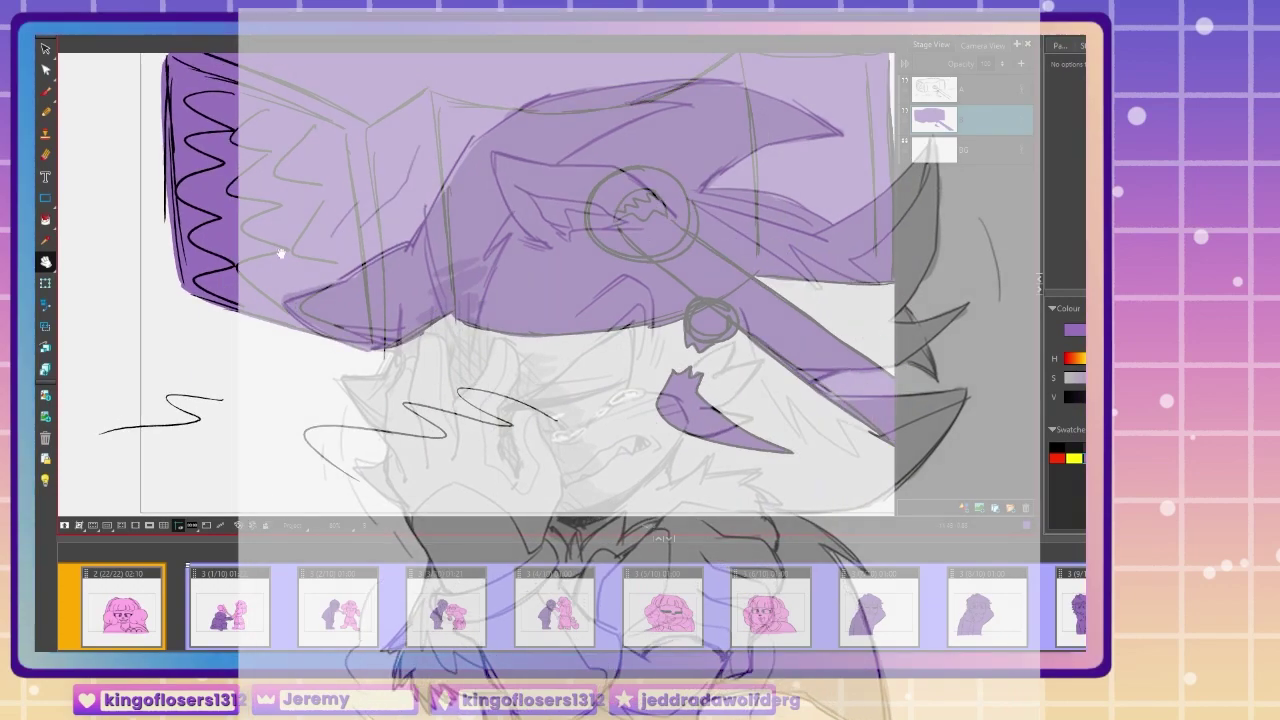
key(2)
click(985, 94)
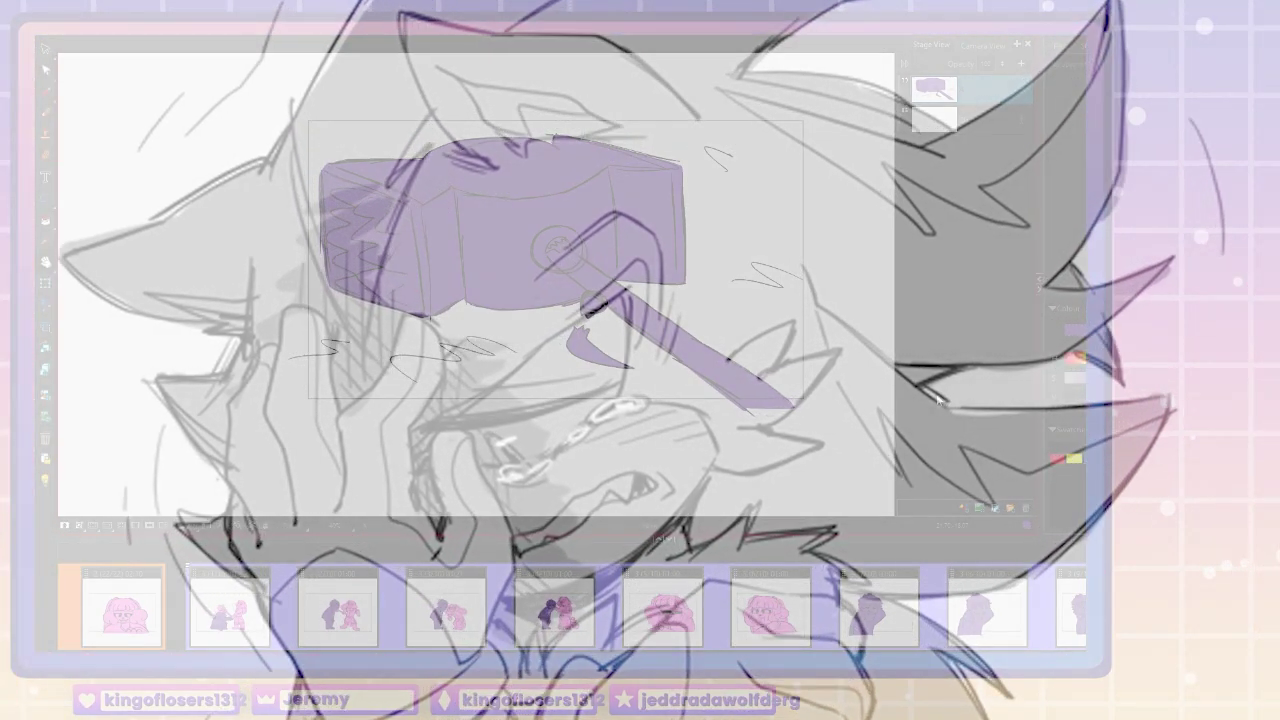
Step: Add a new panel and sketch a rounded head outline with two short neck lines below it
key(p)
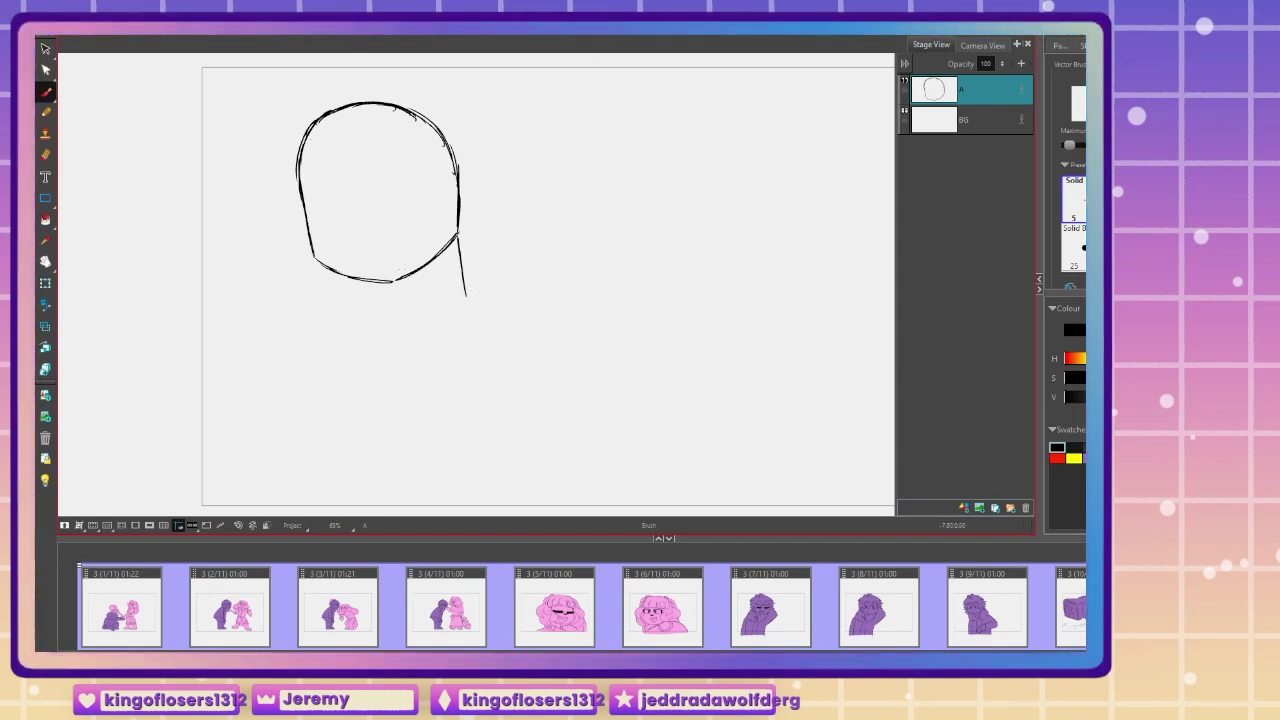
key(alt+s)
mouse_move(284, 280)
mouse_down()
mouse_move(480, 340)
mouse_move(276, 281)
mouse_up()
click(45, 94)
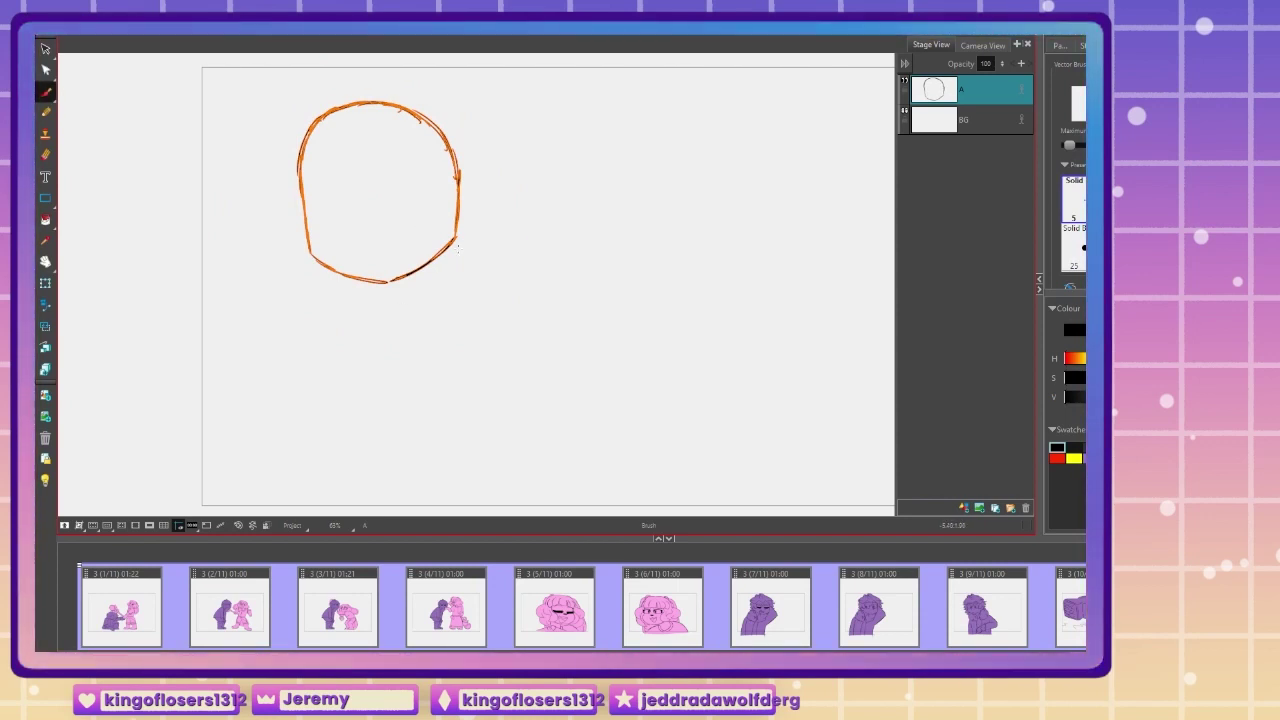
mouse_move(457, 240)
mouse_down()
mouse_move(460, 286)
mouse_move(403, 311)
mouse_up()
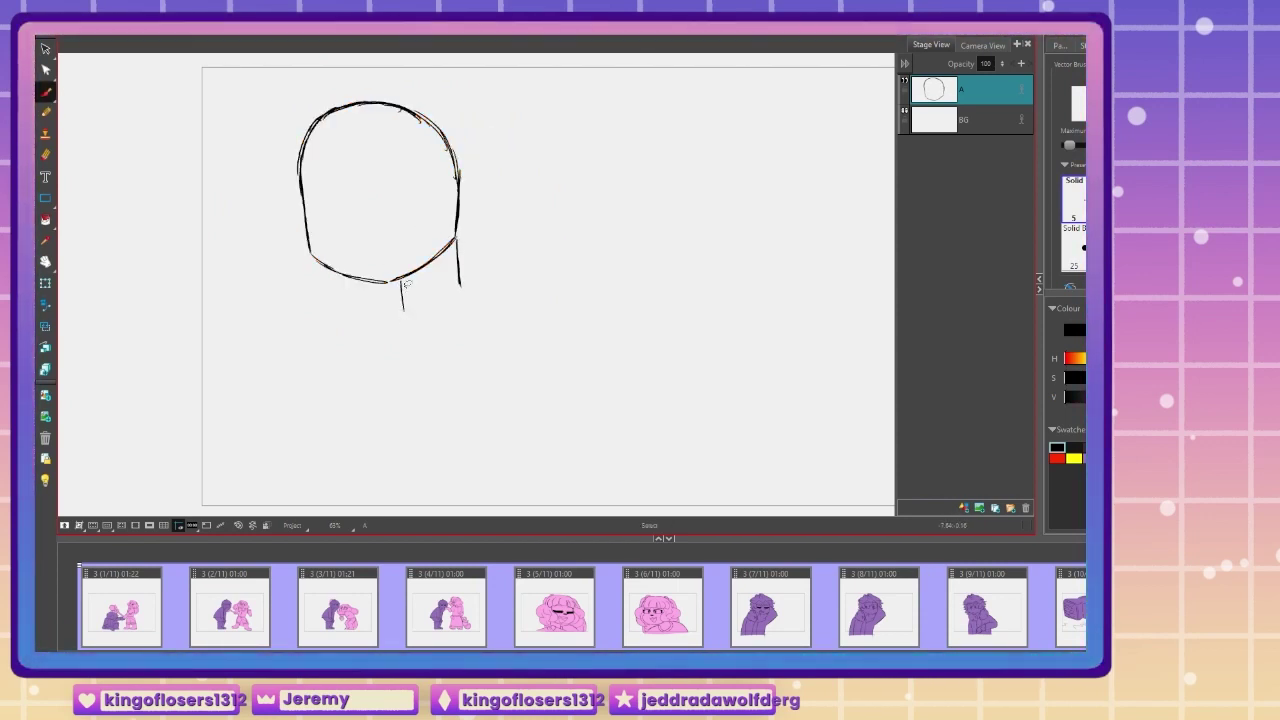
drag(456, 240, 460, 296)
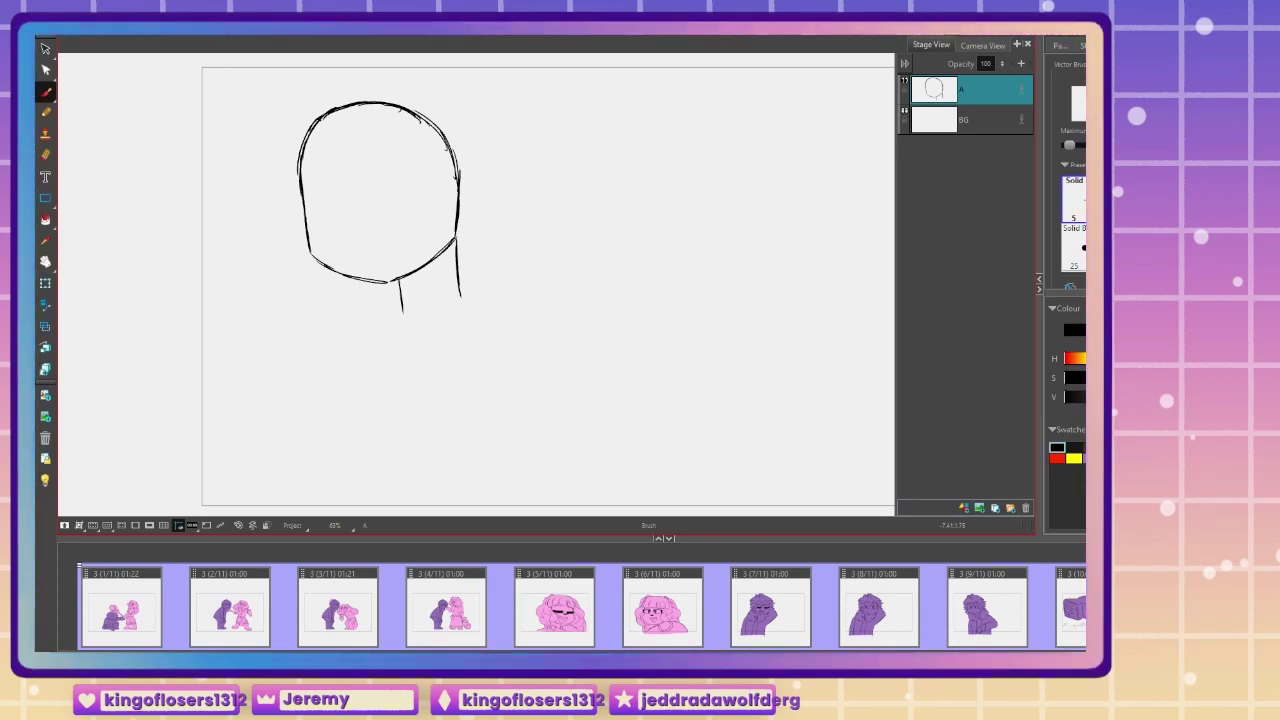
Step: Sketch the figure's shoulders sloping from both sides of the neck, with one arm line reaching the frame's lower edge
drag(460, 293, 517, 312)
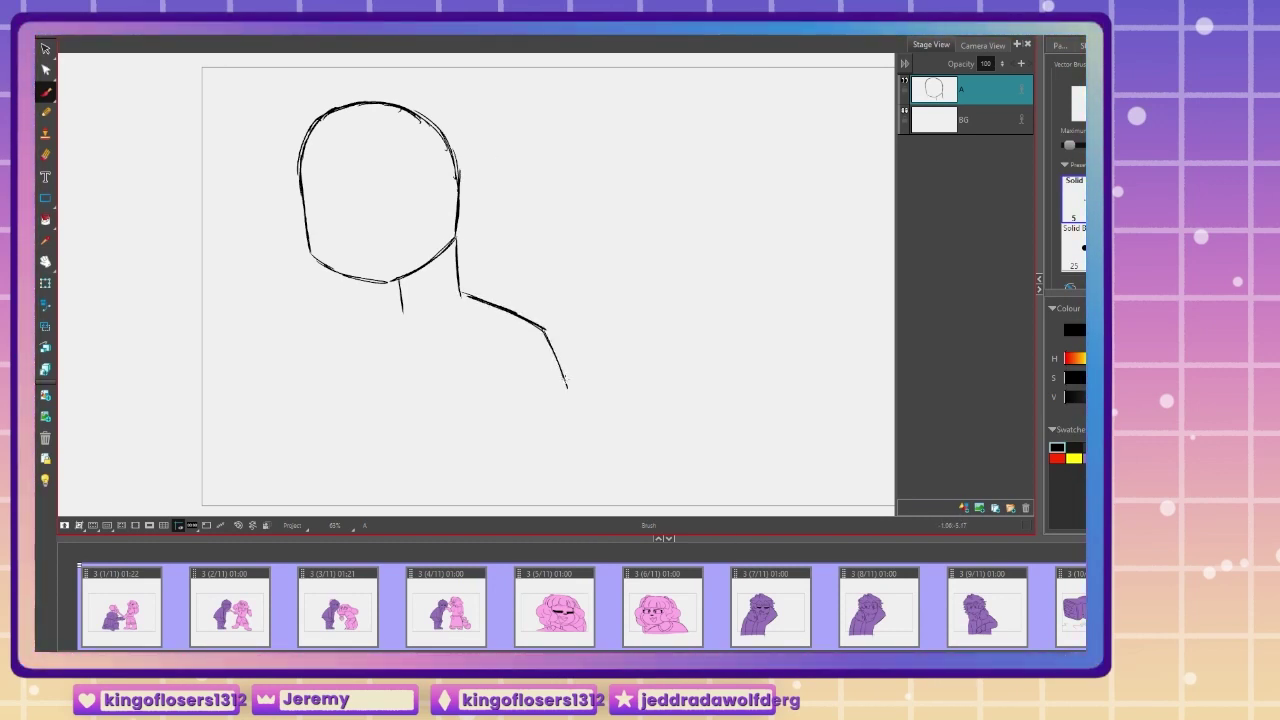
drag(566, 382, 580, 512)
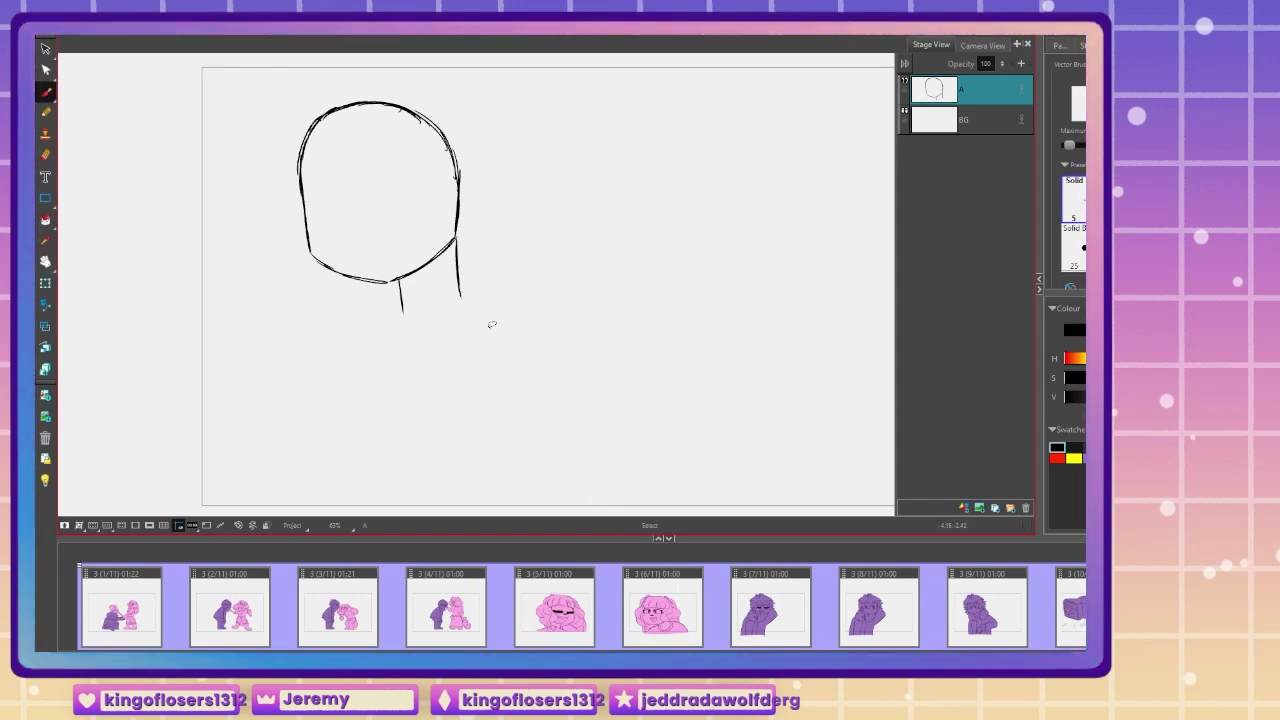
mouse_move(460, 298)
mouse_down()
mouse_move(541, 334)
mouse_move(575, 393)
mouse_move(582, 500)
mouse_up()
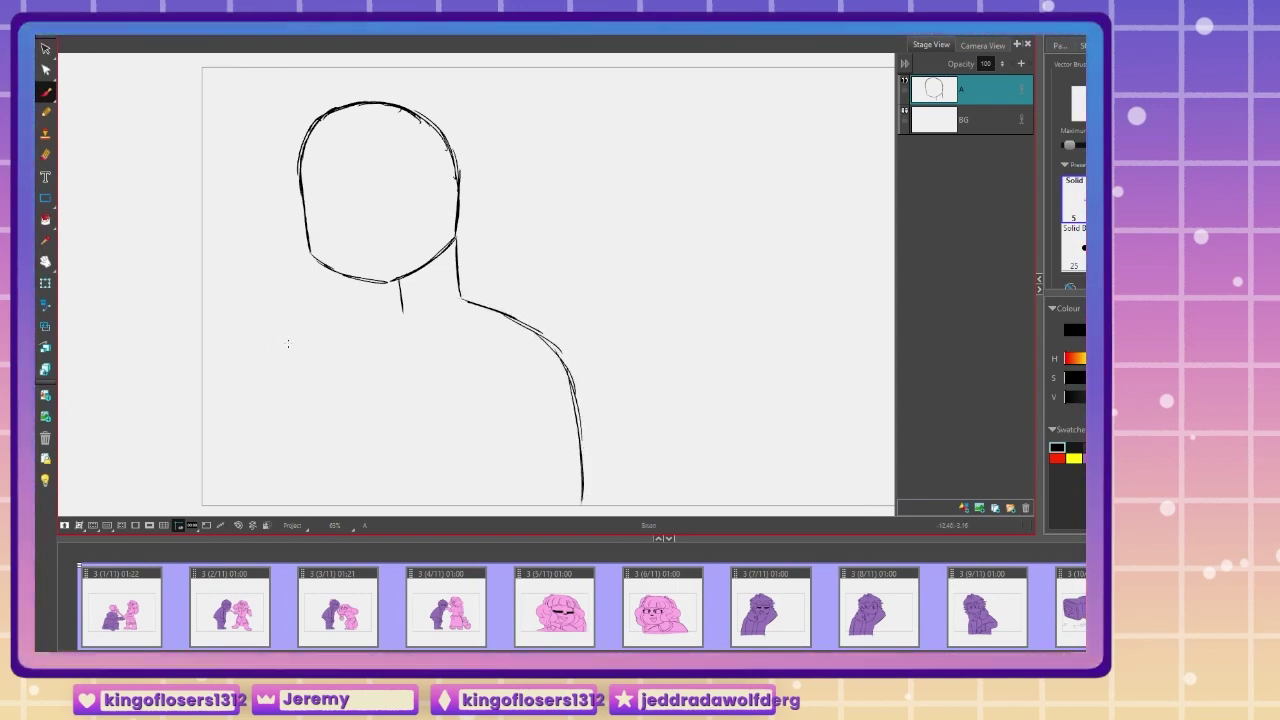
drag(277, 432, 385, 392)
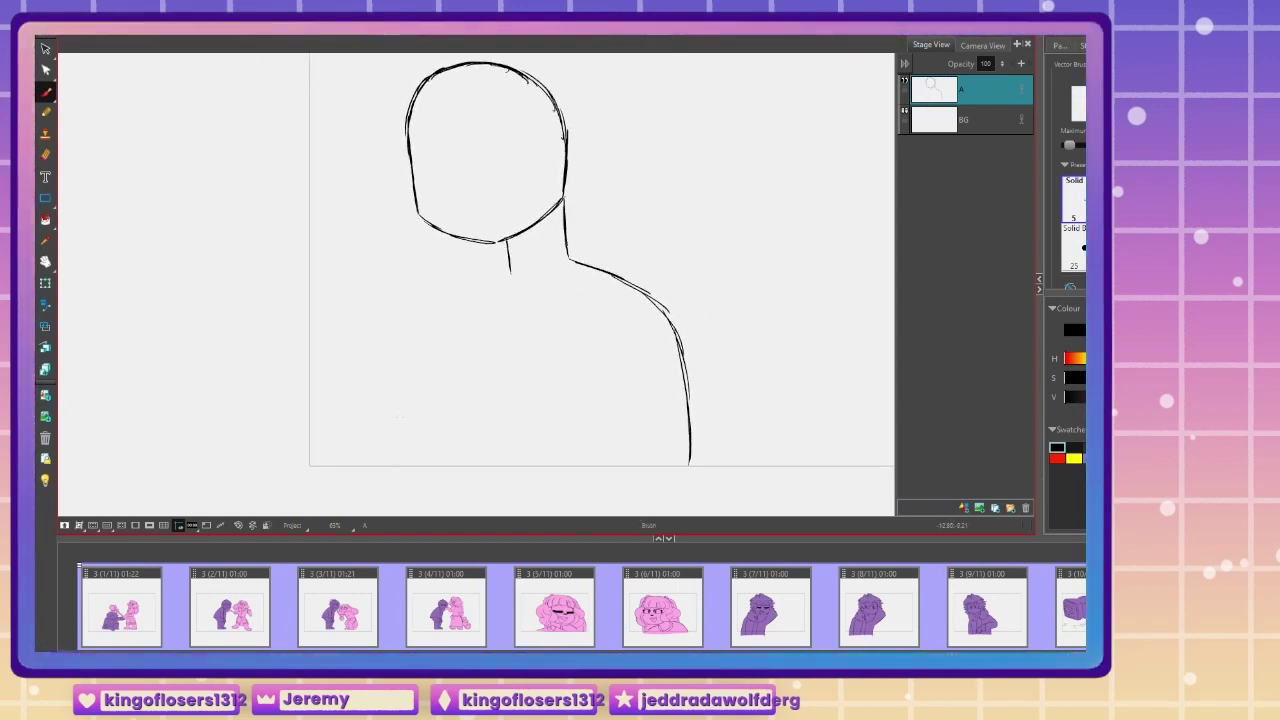
drag(505, 268, 437, 302)
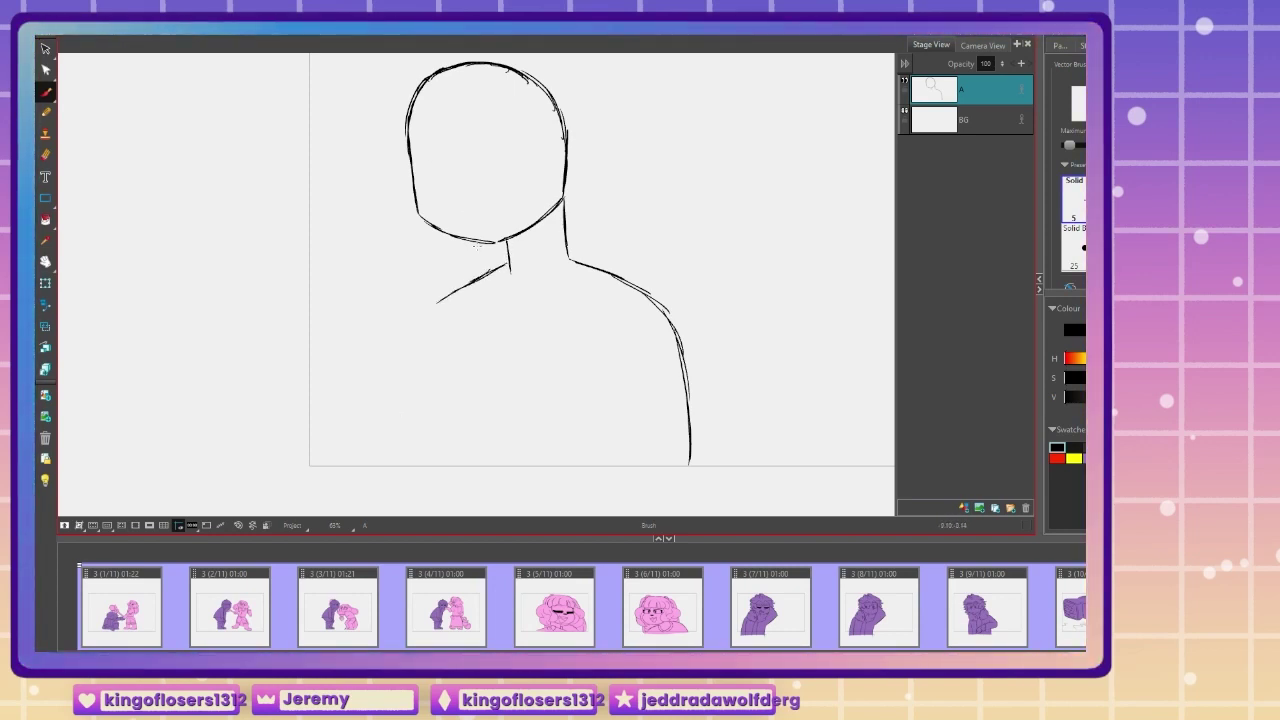
Step: Sketch a hand at the end of the other arm with an oval palm and upright fingers
drag(485, 412, 505, 417)
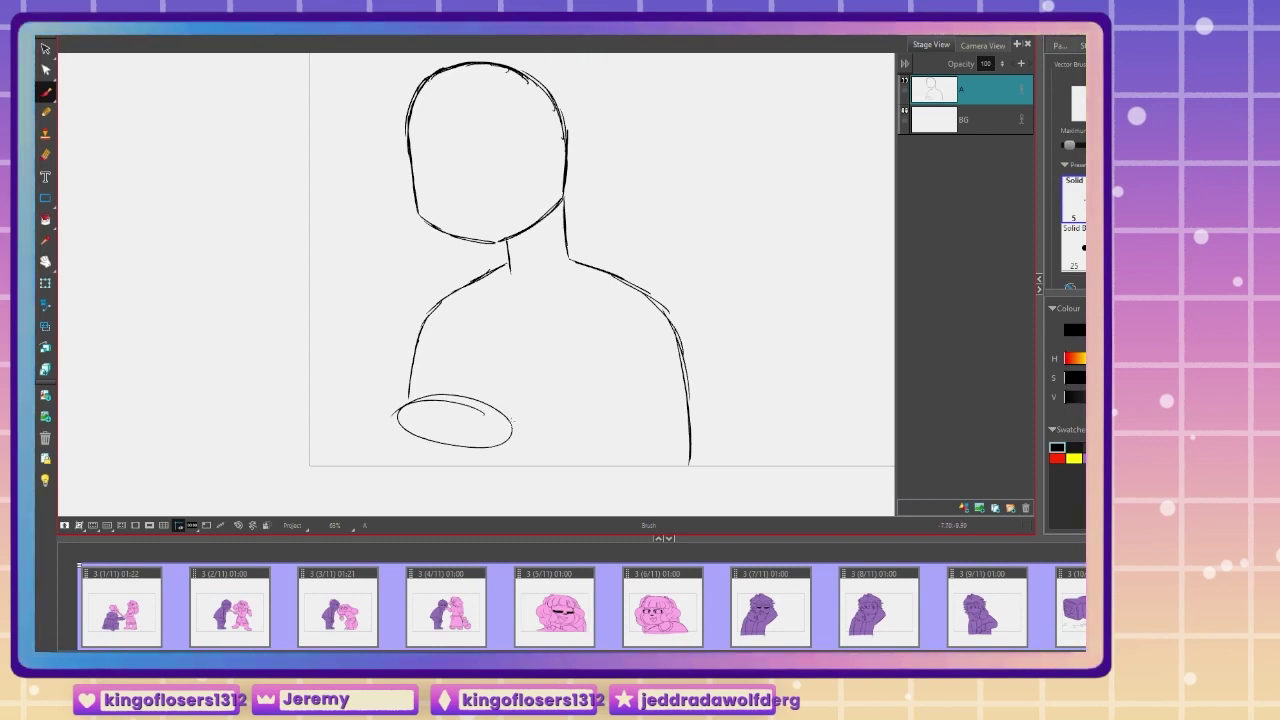
mouse_move(517, 430)
mouse_down()
mouse_move(492, 385)
mouse_move(509, 388)
mouse_move(502, 372)
mouse_move(483, 418)
mouse_move(398, 391)
mouse_move(398, 405)
mouse_move(436, 362)
mouse_move(431, 415)
mouse_move(466, 360)
mouse_up()
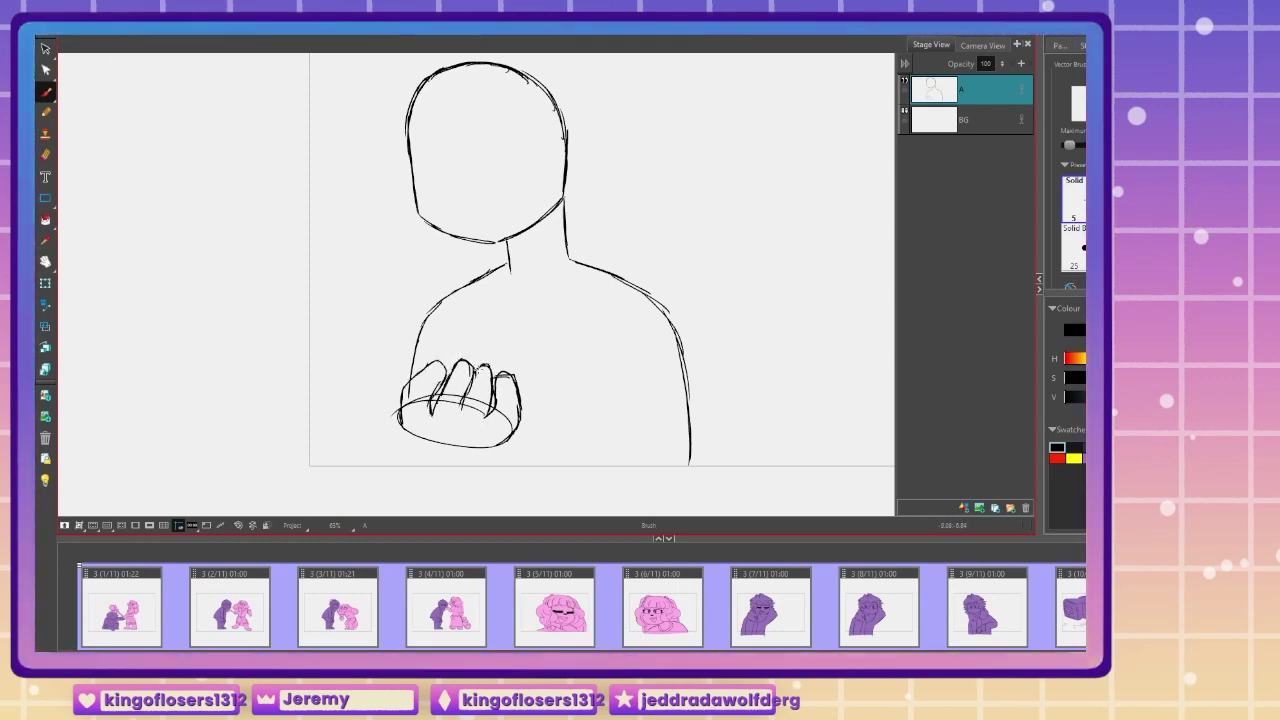
Step: Sketch the thumb beside the upright fingers and strengthen the palm's lower outline
mouse_move(390, 405)
mouse_down()
mouse_move(392, 368)
mouse_move(411, 384)
mouse_up()
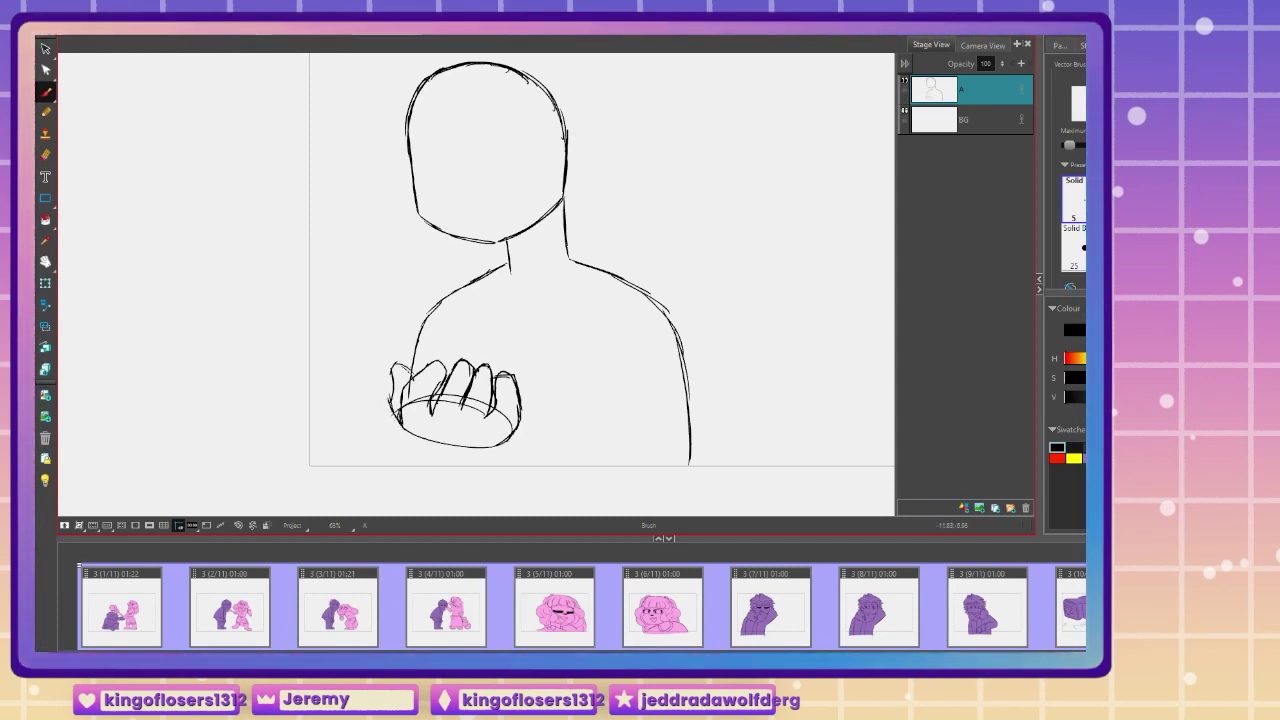
click(46, 93)
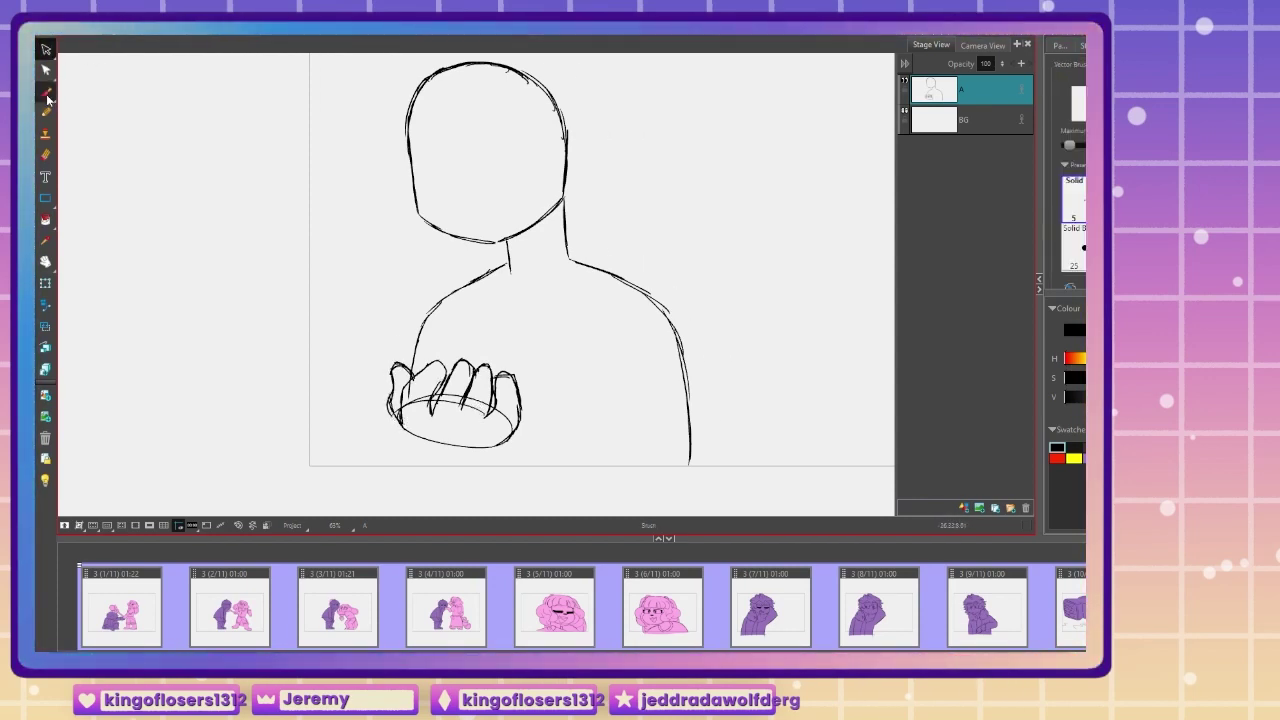
drag(436, 444, 518, 428)
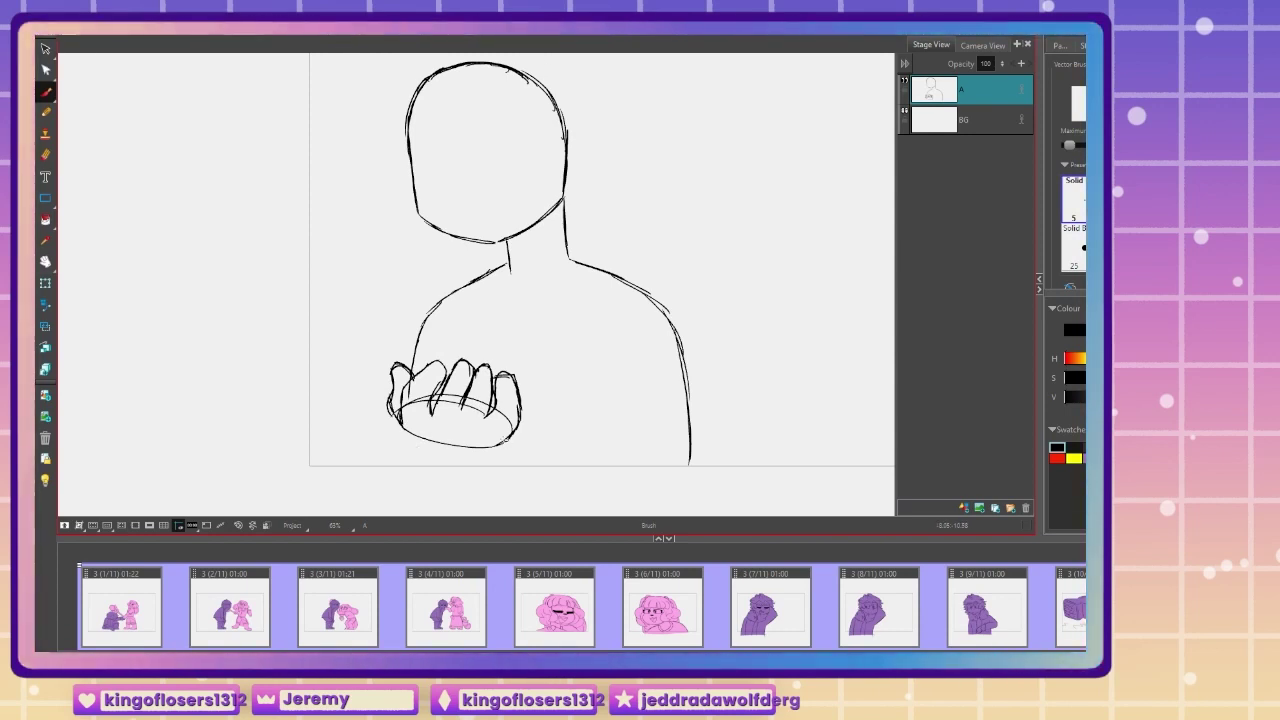
drag(440, 443, 398, 418)
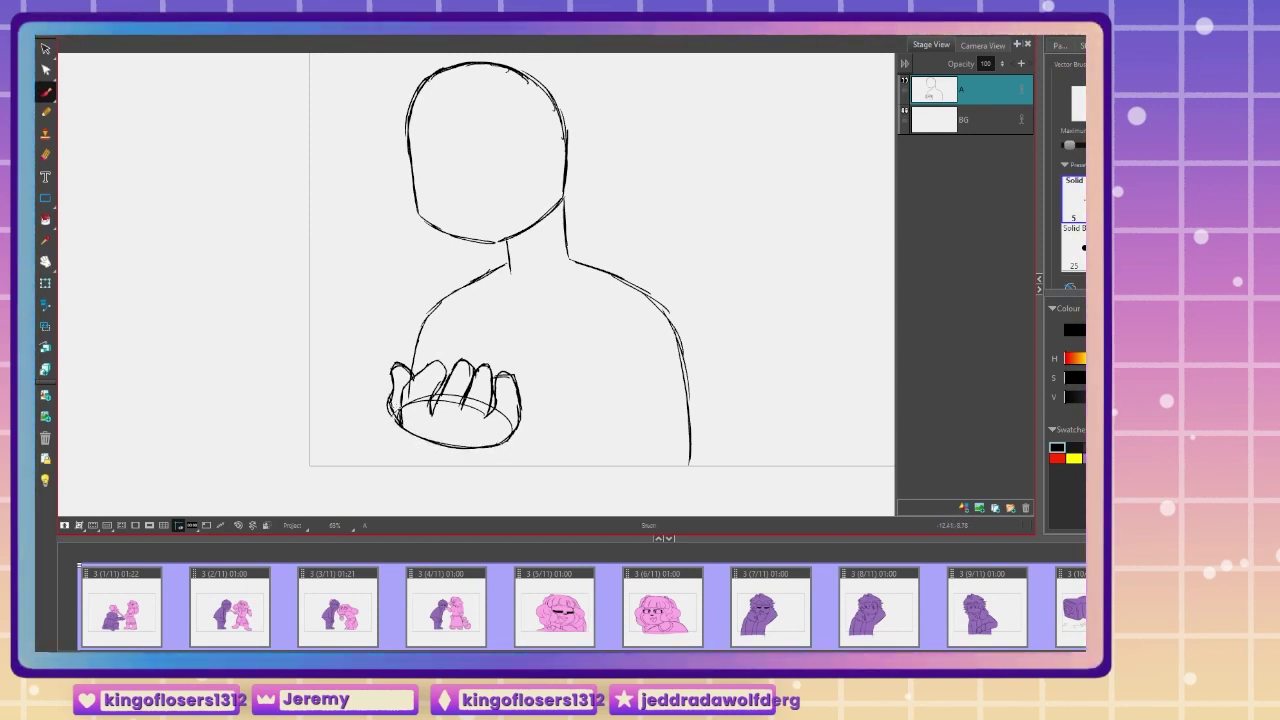
Step: Cut away the arcs crossing the inside of the palm and add a curved stroke beneath the hand
key(alt+s)
click(414, 433)
key(Delete)
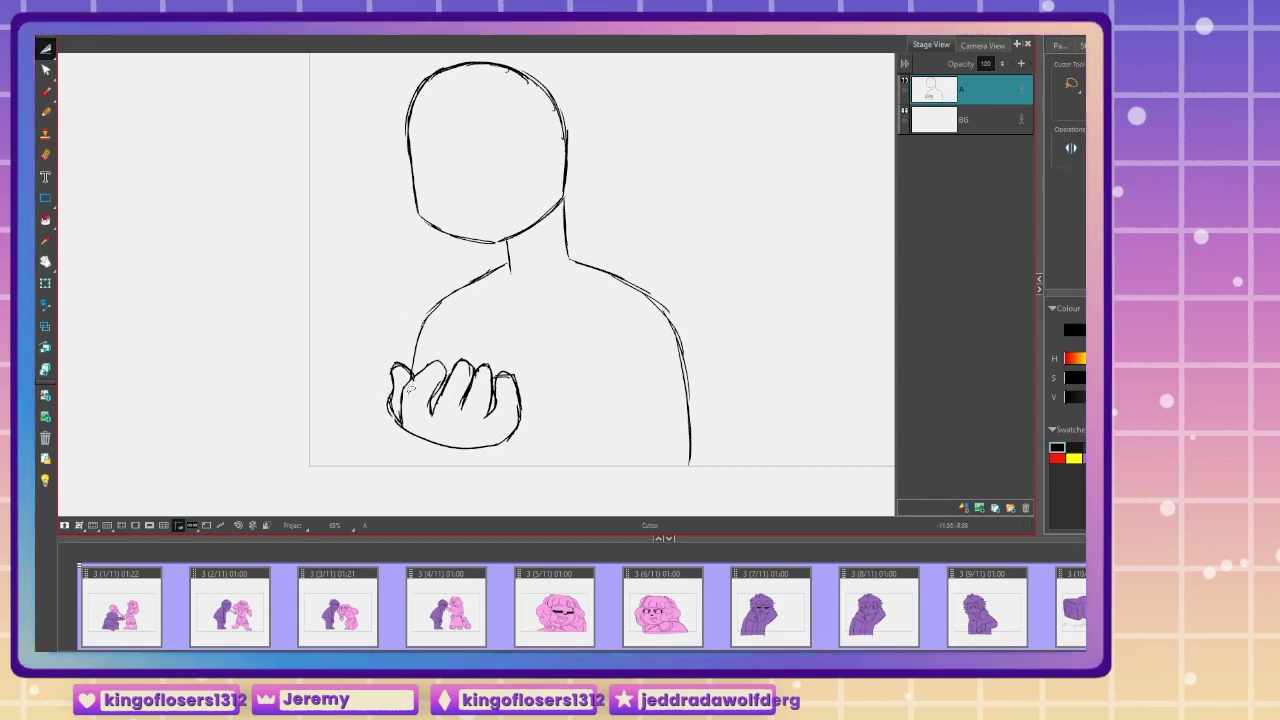
click(46, 93)
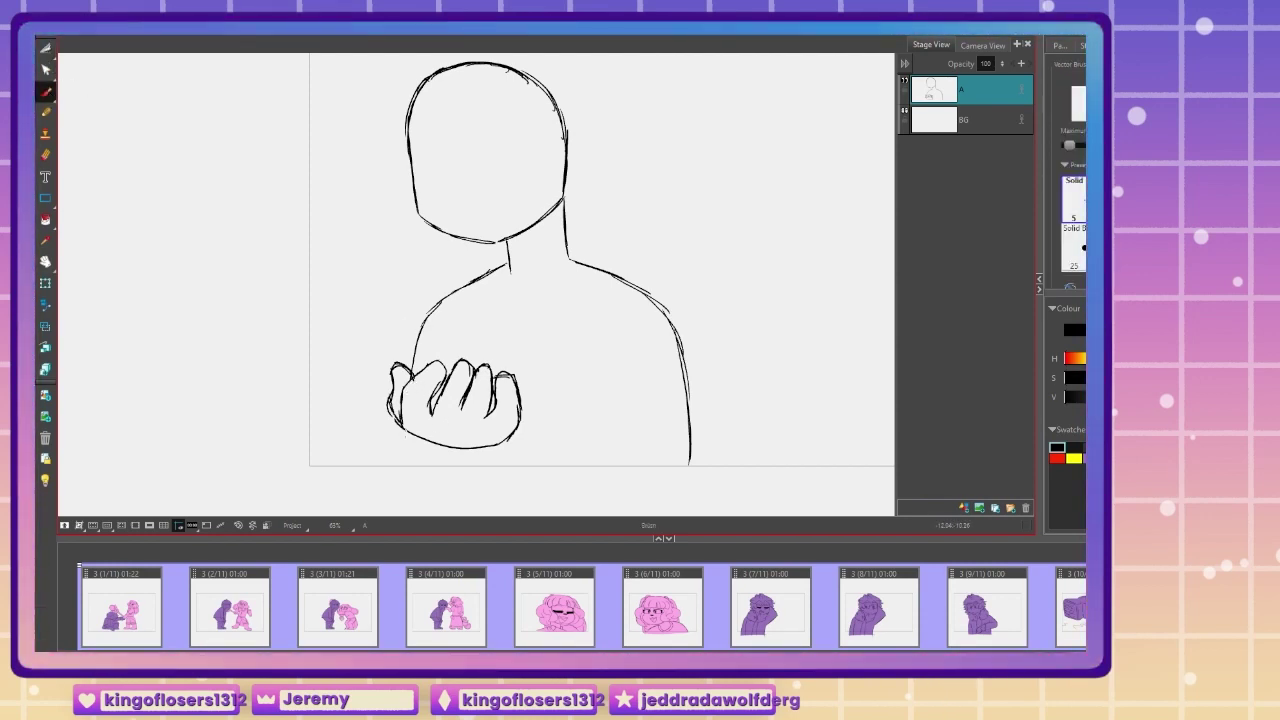
mouse_move(403, 430)
mouse_down()
mouse_move(430, 453)
mouse_move(497, 446)
mouse_up()
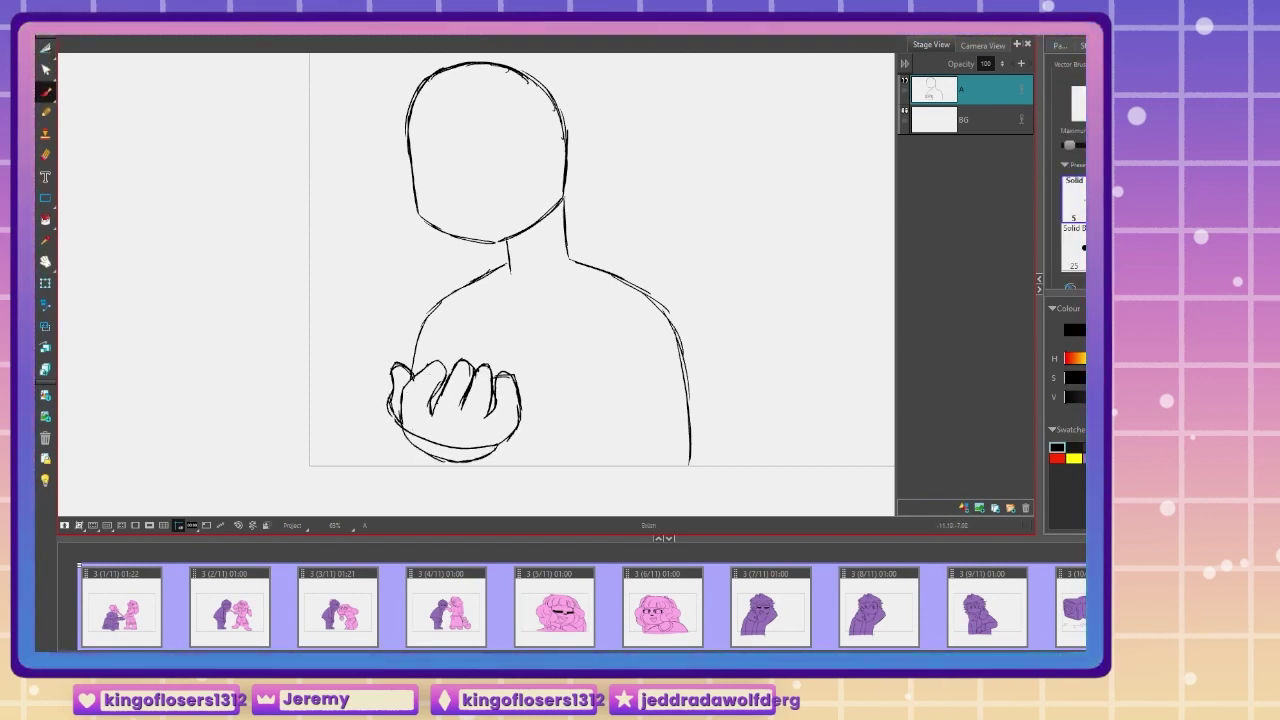
drag(560, 262, 557, 310)
drag(546, 236, 578, 262)
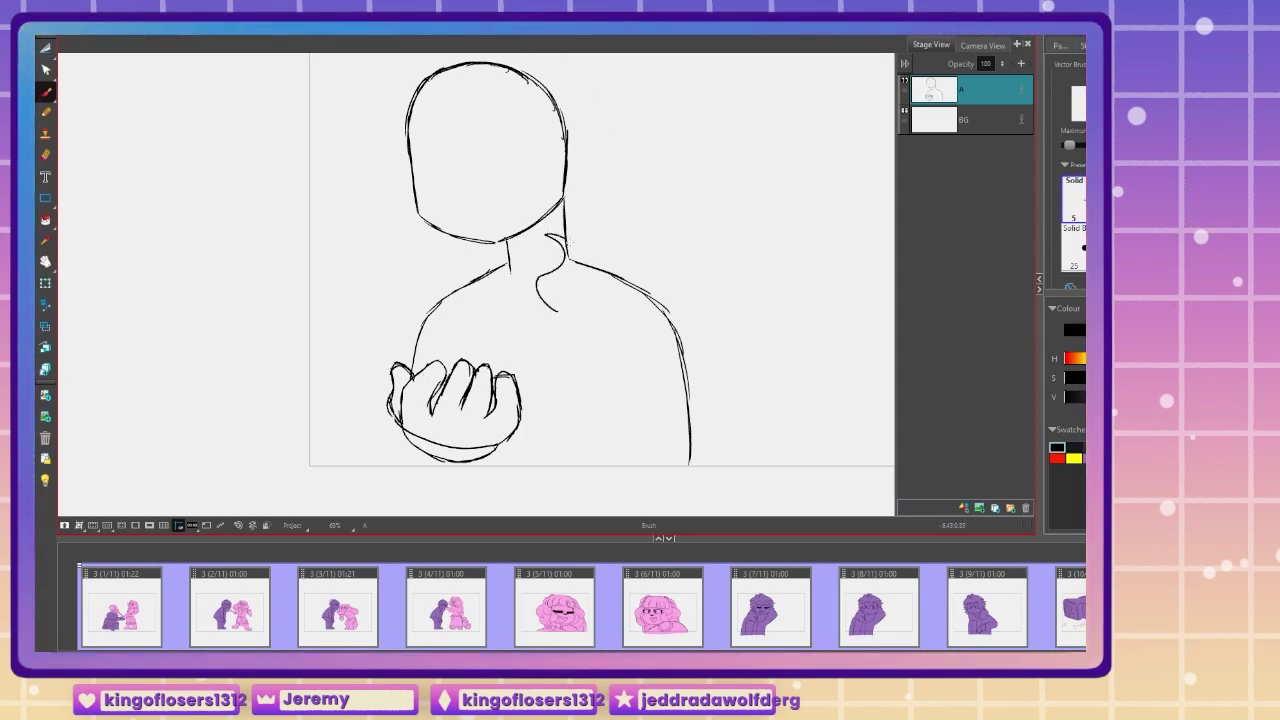
mouse_move(557, 310)
mouse_down()
mouse_move(604, 297)
mouse_move(635, 264)
mouse_up()
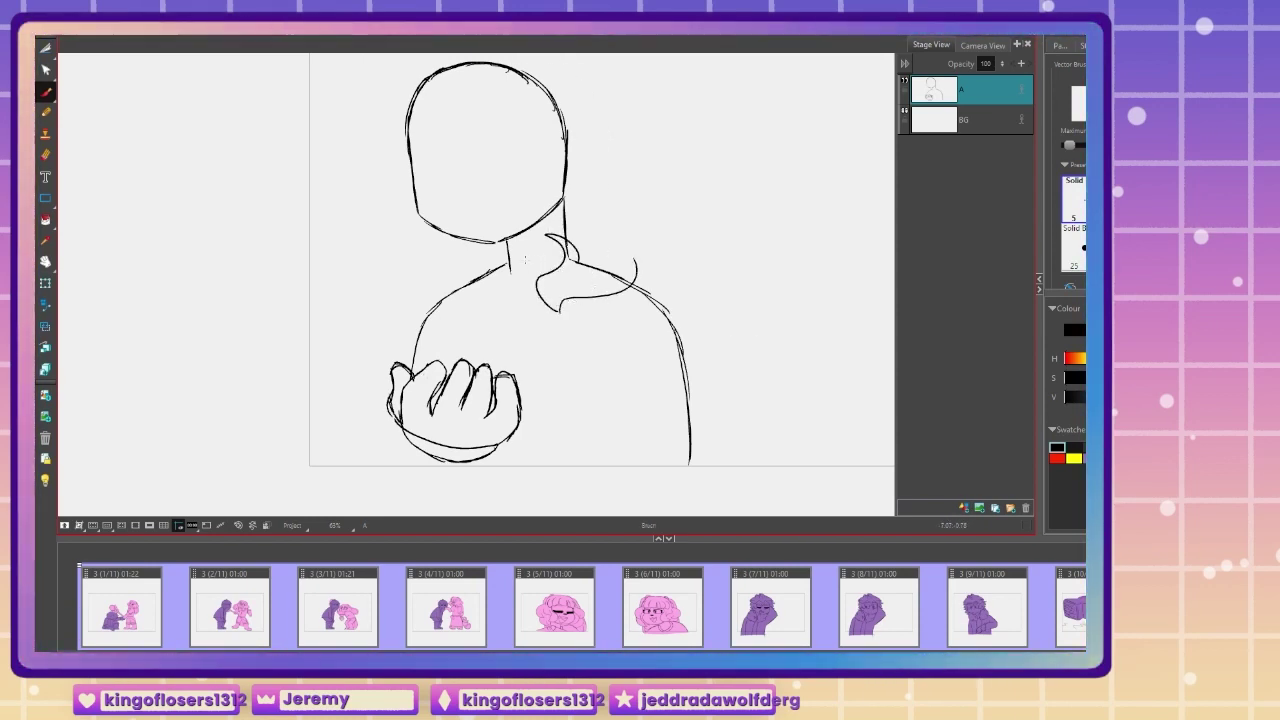
key(ctrl+z)
key(ctrl+z)
key(ctrl+z)
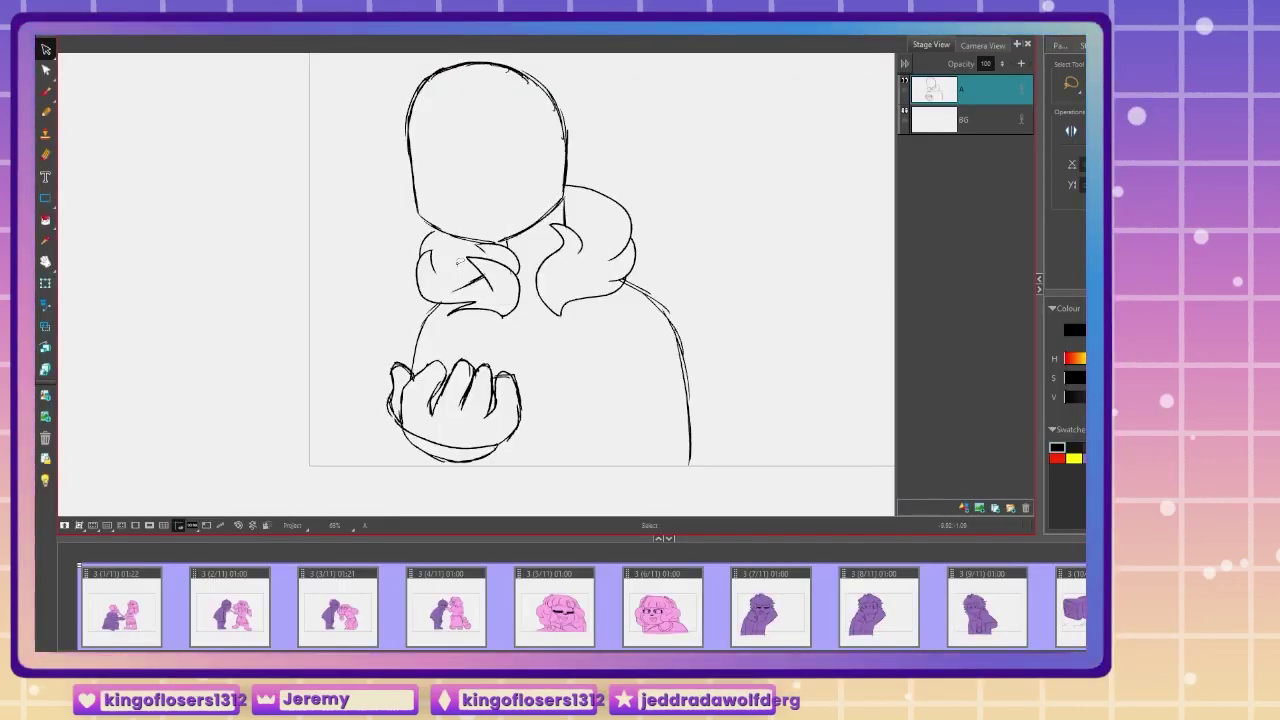
Step: Remove the short diagonal stroke from the fluffy collar and draw the jacket's vertical front edges, a neckline curve and an inner arm line
drag(445, 288, 490, 270)
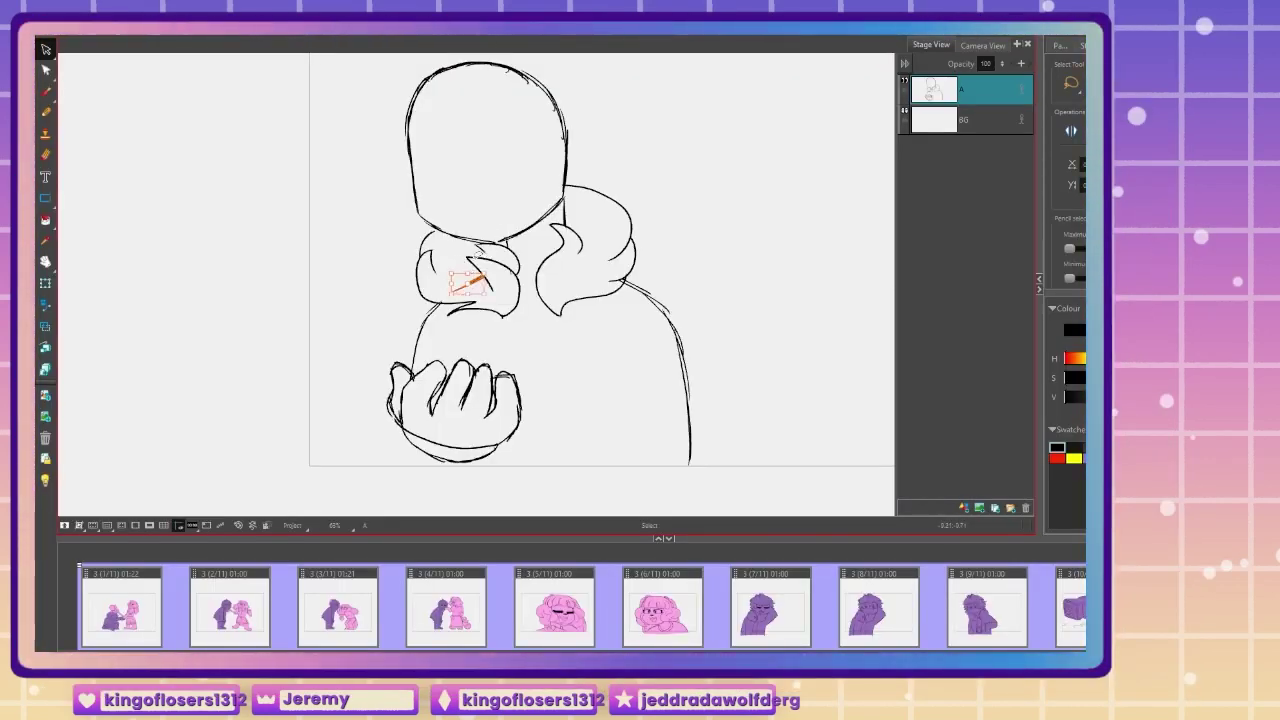
click(45, 91)
drag(562, 314, 568, 475)
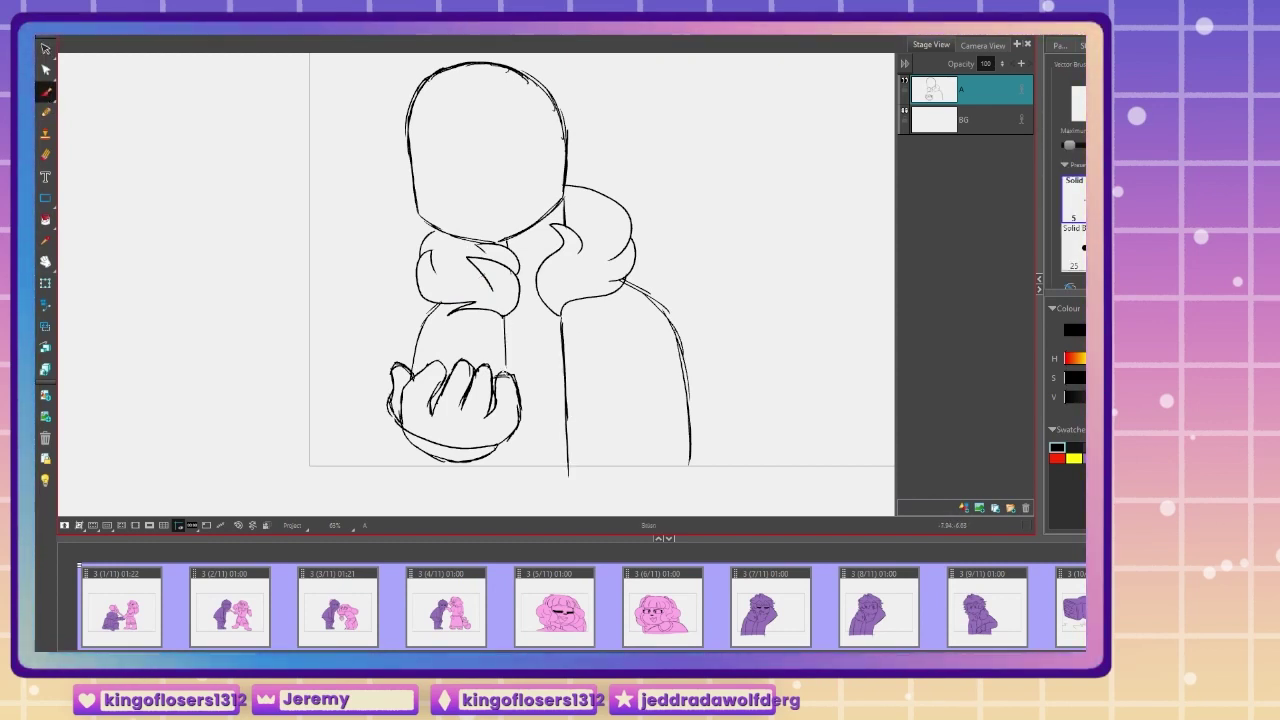
drag(504, 316, 506, 377)
key(ctrl+z)
mouse_move(502, 316)
mouse_down()
mouse_move(504, 366)
mouse_move(545, 304)
mouse_up()
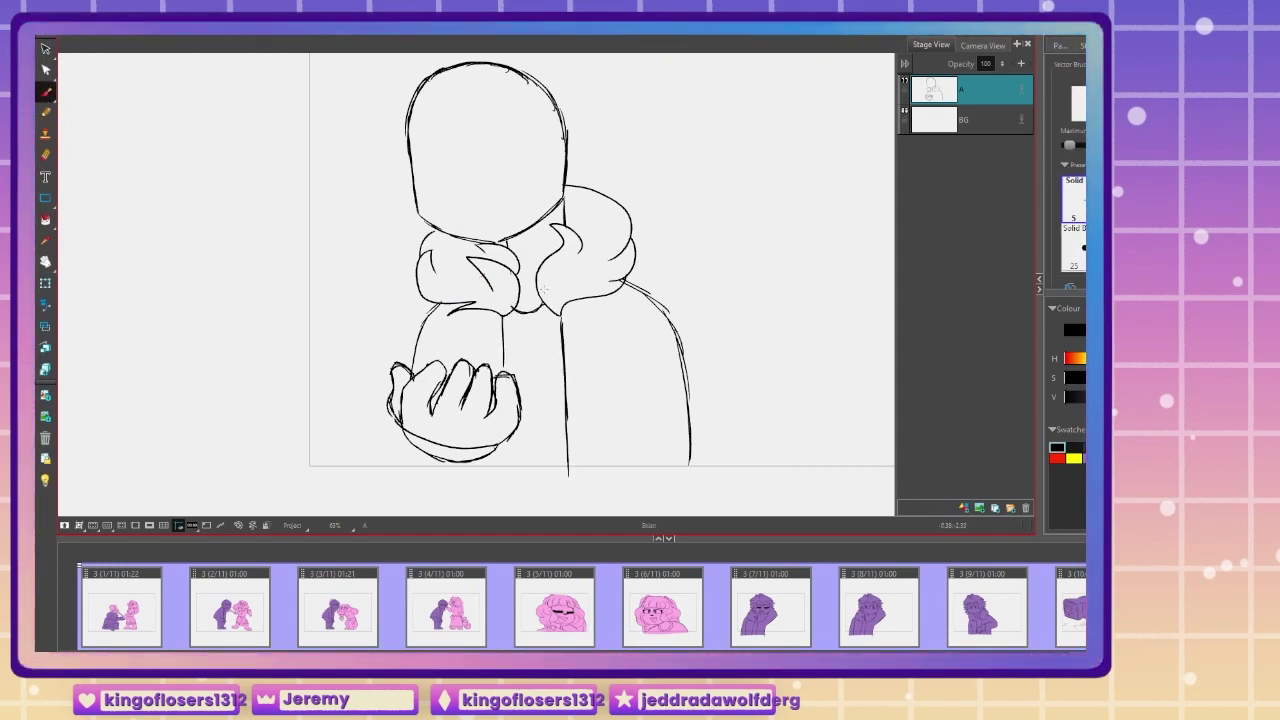
drag(613, 393, 618, 487)
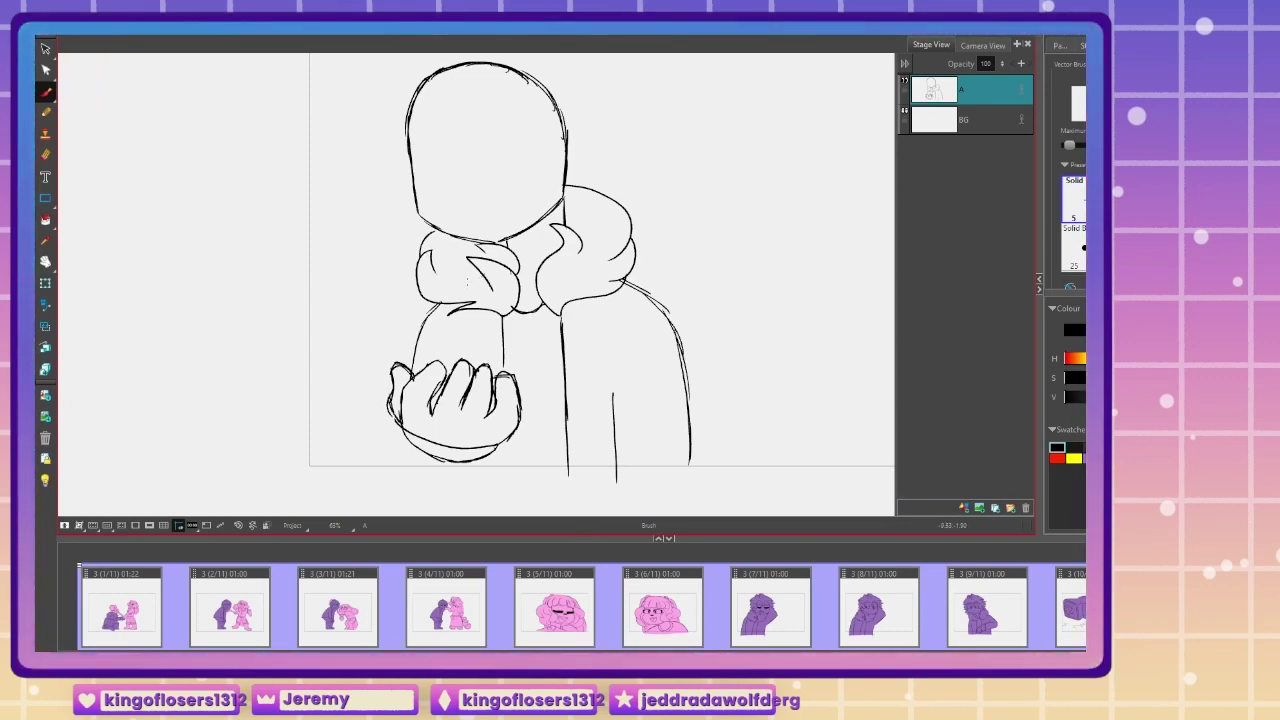
Step: Draw a pointed hair fringe across the forehead with a curled central strand, plus a sideburn and an ear
key(2)
key(2)
mouse_move(625, 246)
mouse_down()
mouse_move(767, 489)
mouse_move(753, 483)
mouse_up()
drag(593, 317, 587, 350)
key(ctrl+z)
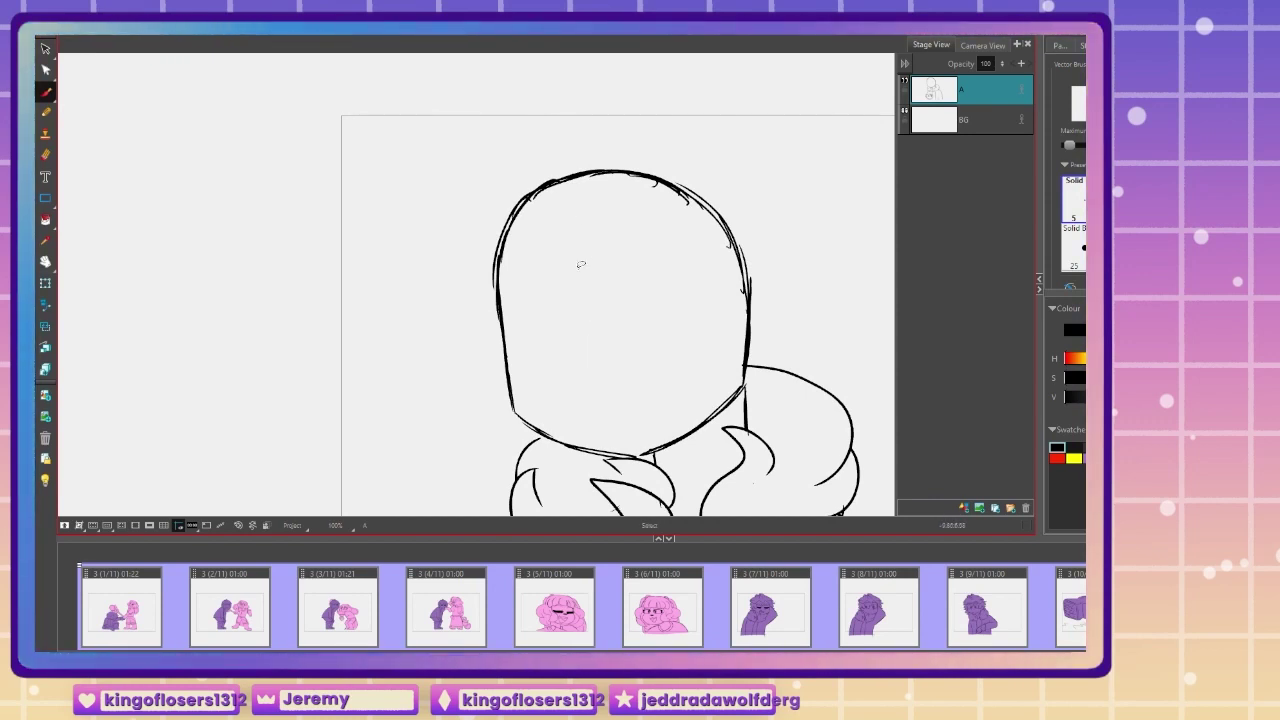
drag(544, 266, 452, 262)
drag(452, 262, 480, 258)
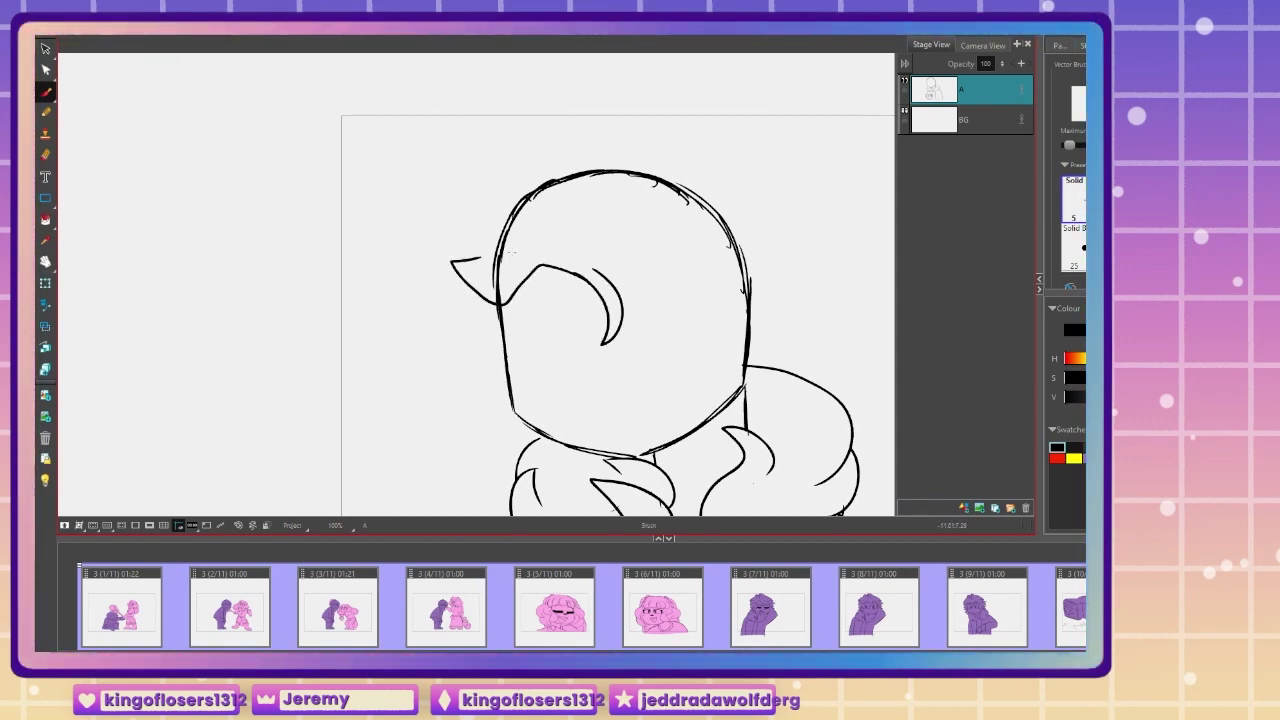
drag(642, 253, 772, 237)
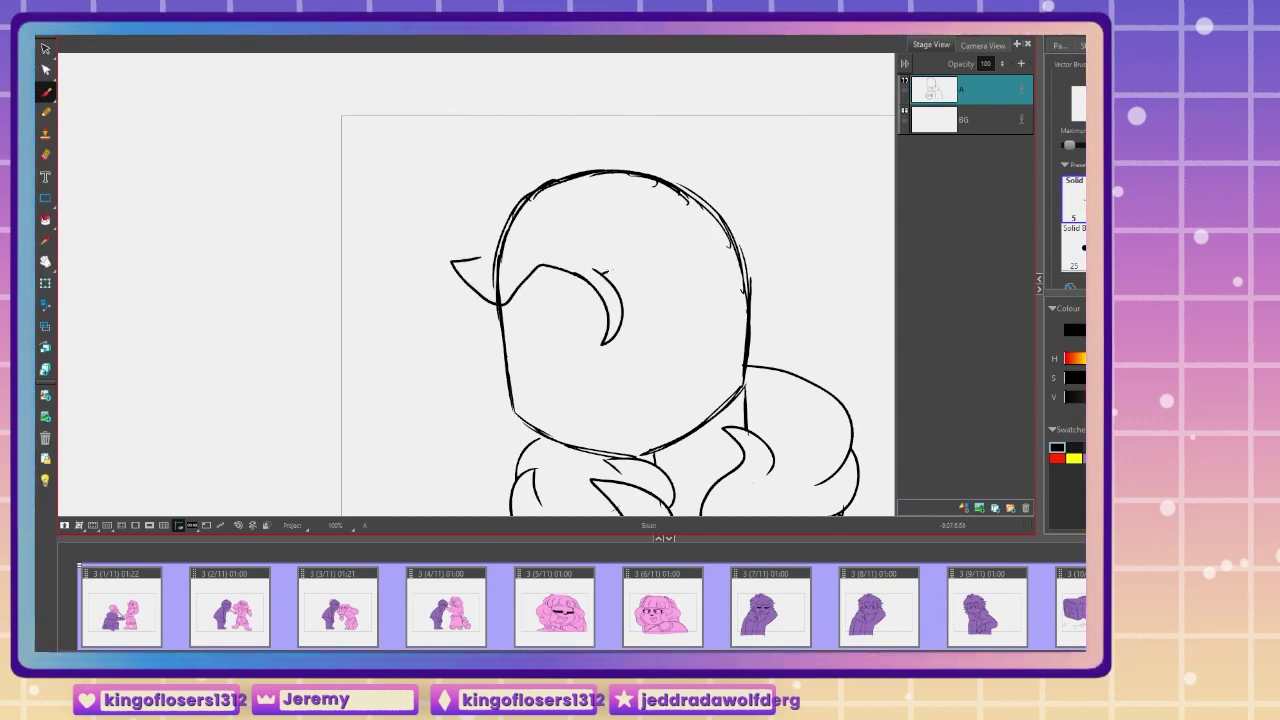
drag(754, 298, 749, 338)
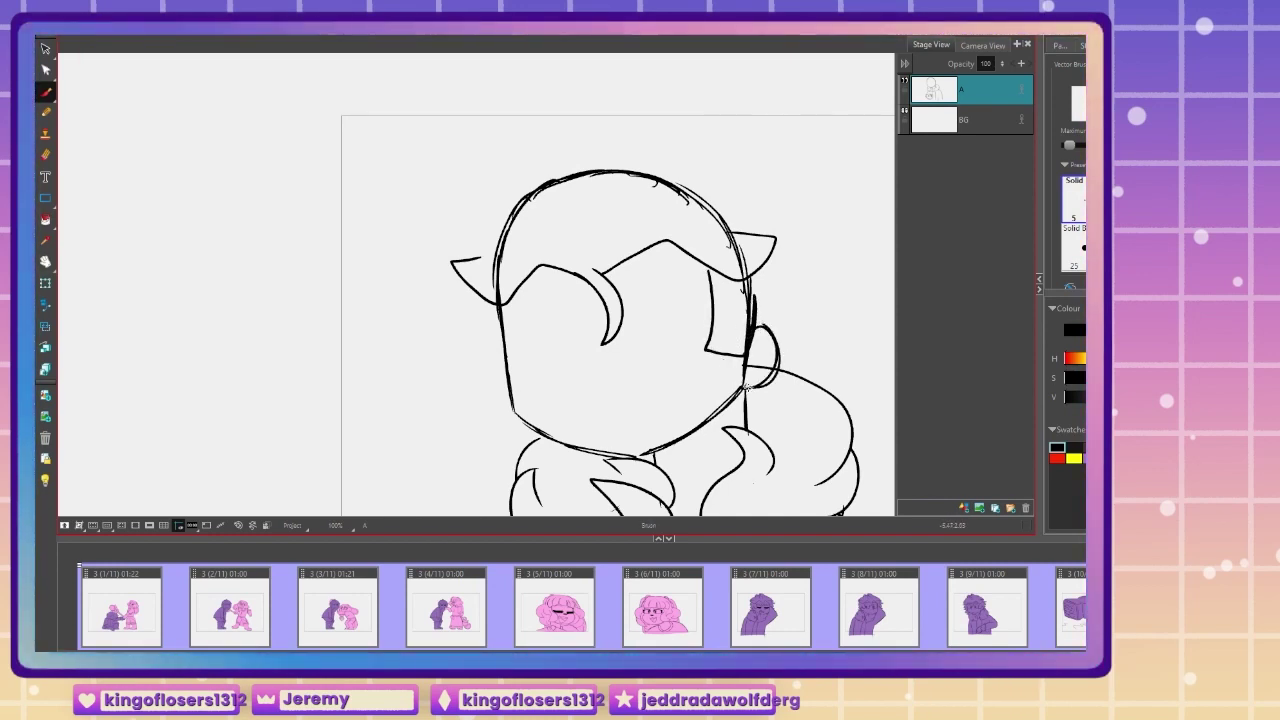
Step: Draw the outer hair shape with curled tufts on top of the head and spiky locks down both sides
drag(594, 207, 645, 168)
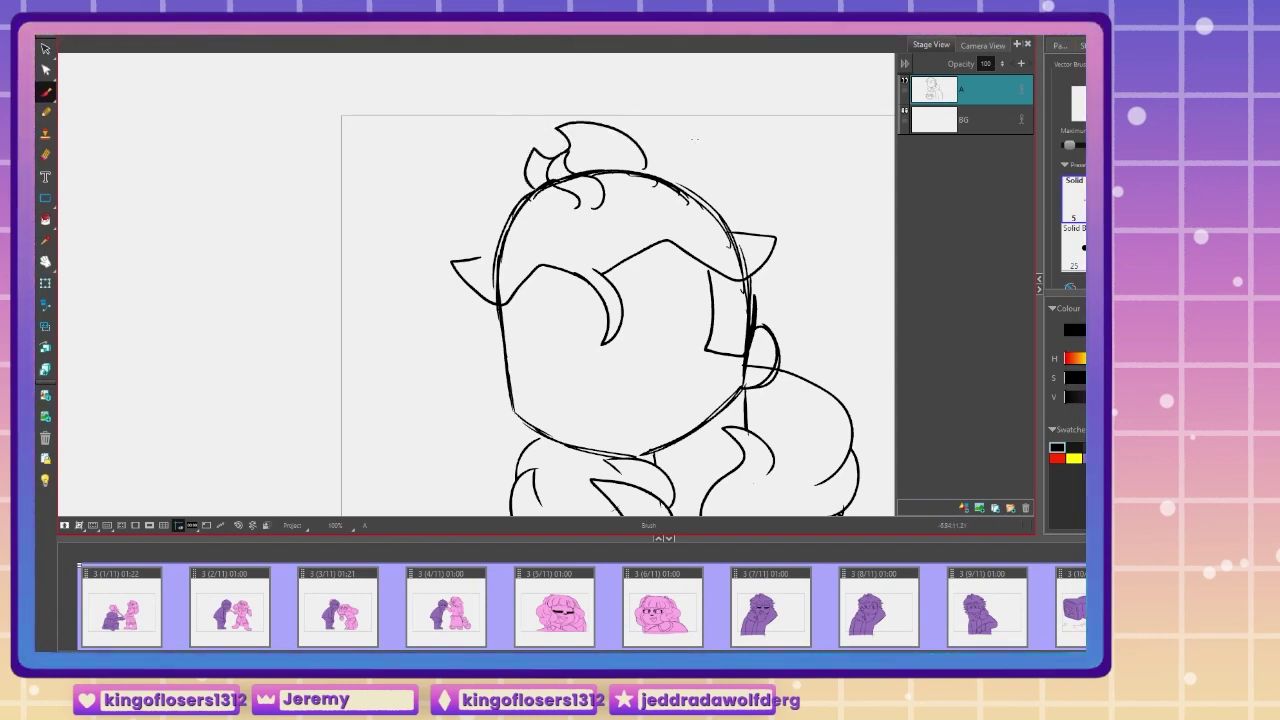
mouse_move(800, 215)
mouse_down()
mouse_move(732, 217)
mouse_move(788, 270)
mouse_up()
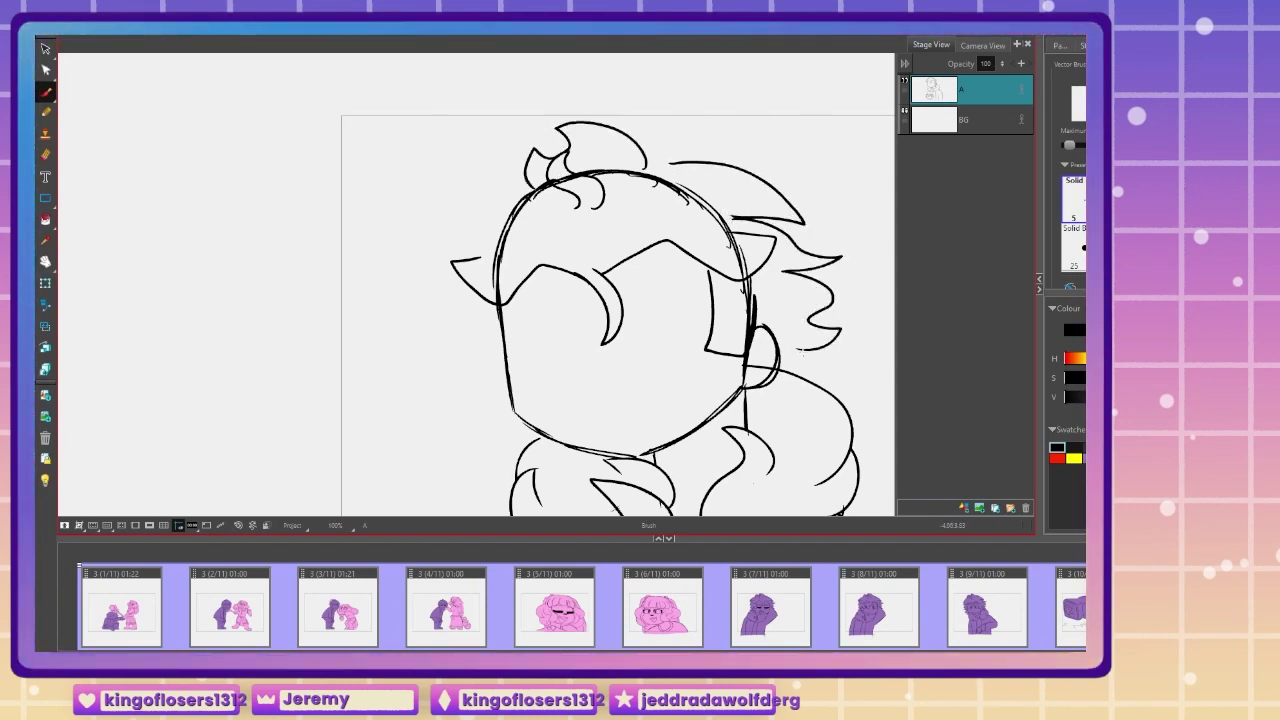
drag(648, 143, 712, 155)
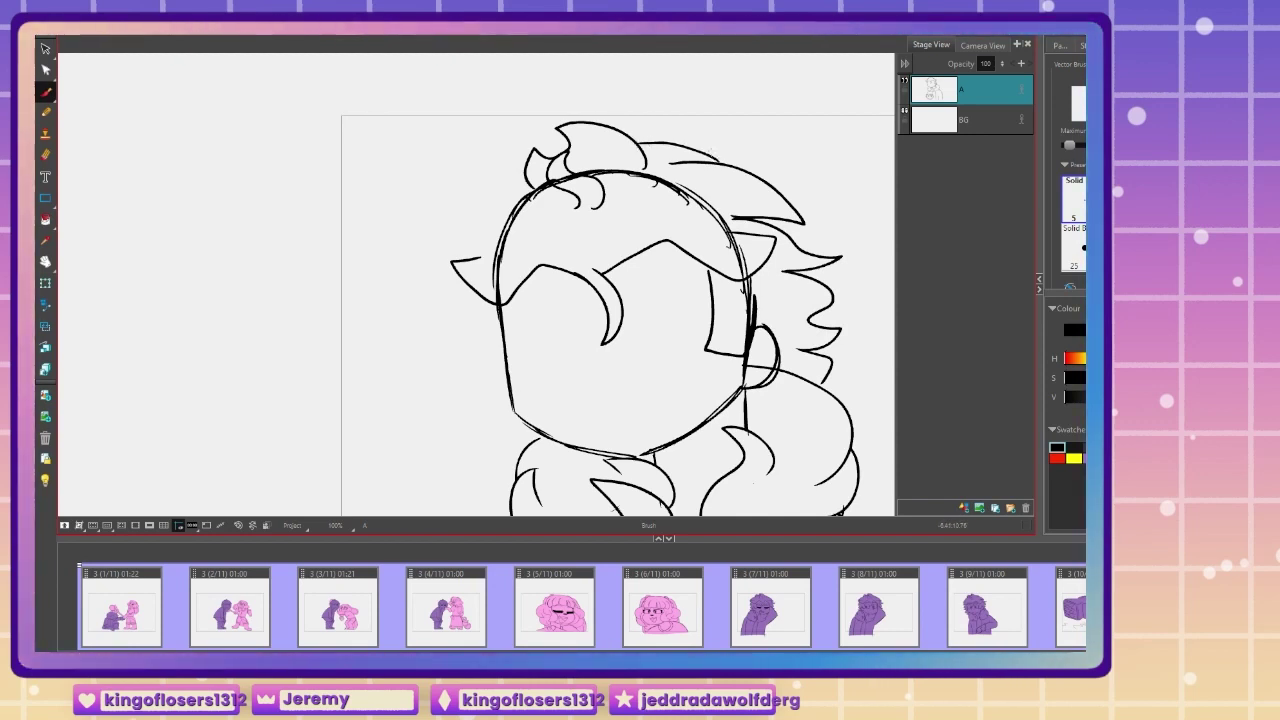
mouse_move(500, 177)
mouse_down()
mouse_move(455, 260)
mouse_move(456, 412)
mouse_move(518, 466)
mouse_up()
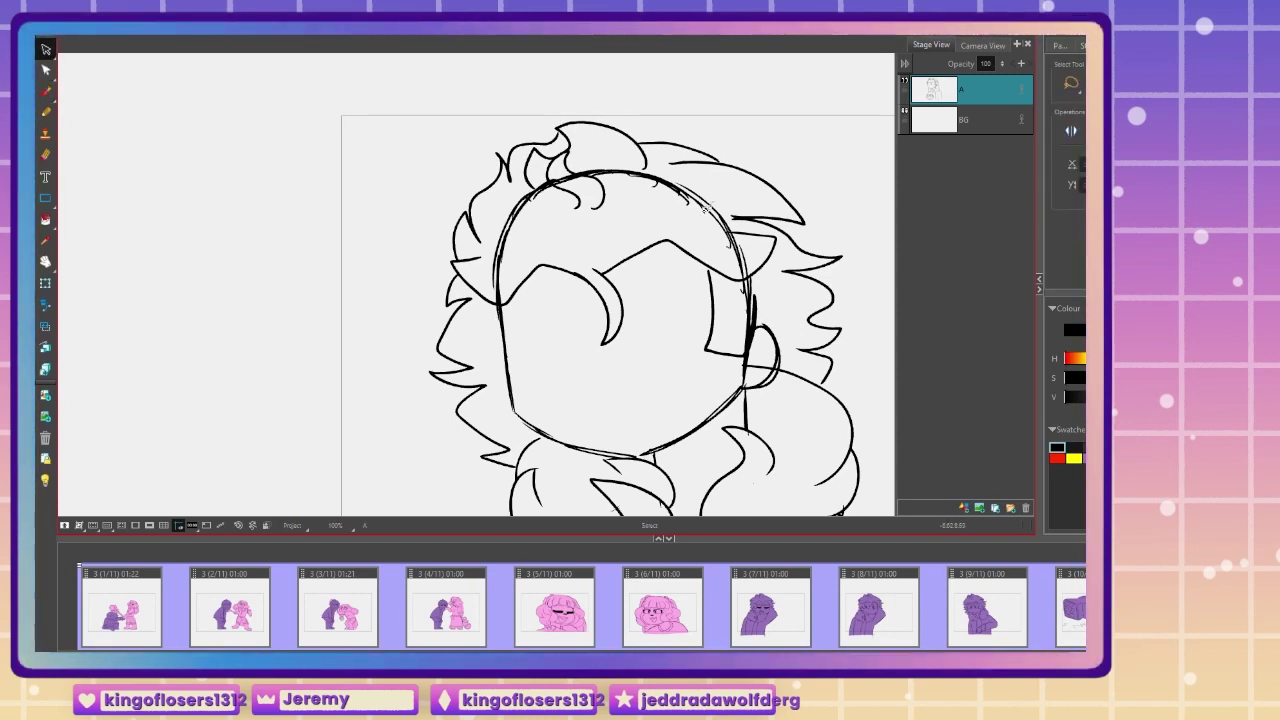
Step: Delete the rough head outline strokes running across the top of the head inside the hair
click(692, 212)
key(Delete)
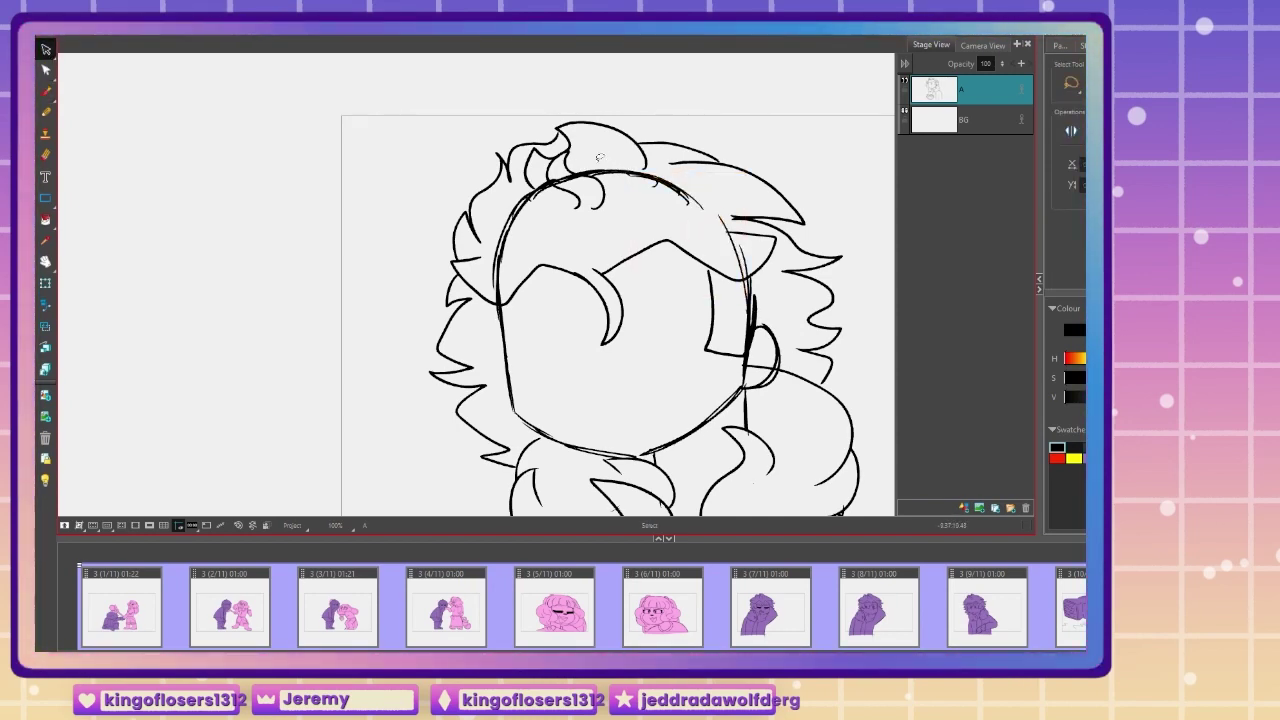
click(620, 171)
key(Delete)
click(652, 179)
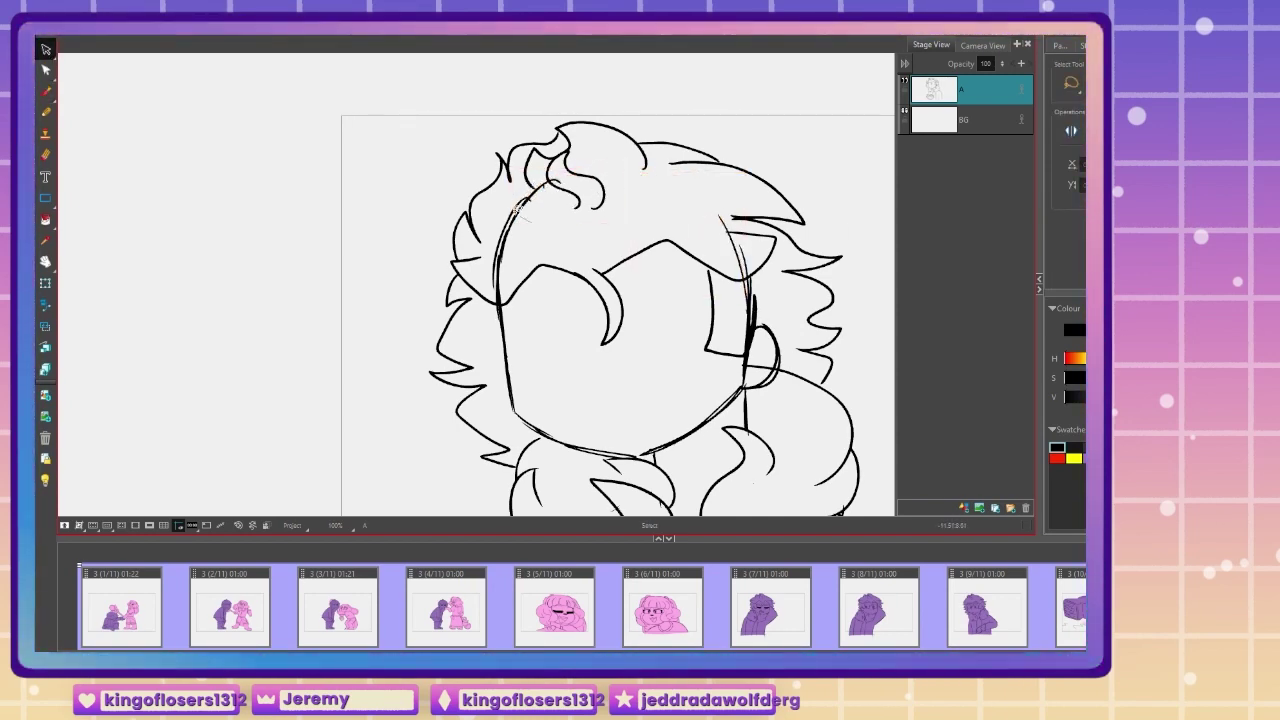
key(Delete)
Step: Delete the remaining head outline strokes at both sides under the hair and trim the collar line crossing the ear
click(498, 250)
key(Delete)
click(493, 262)
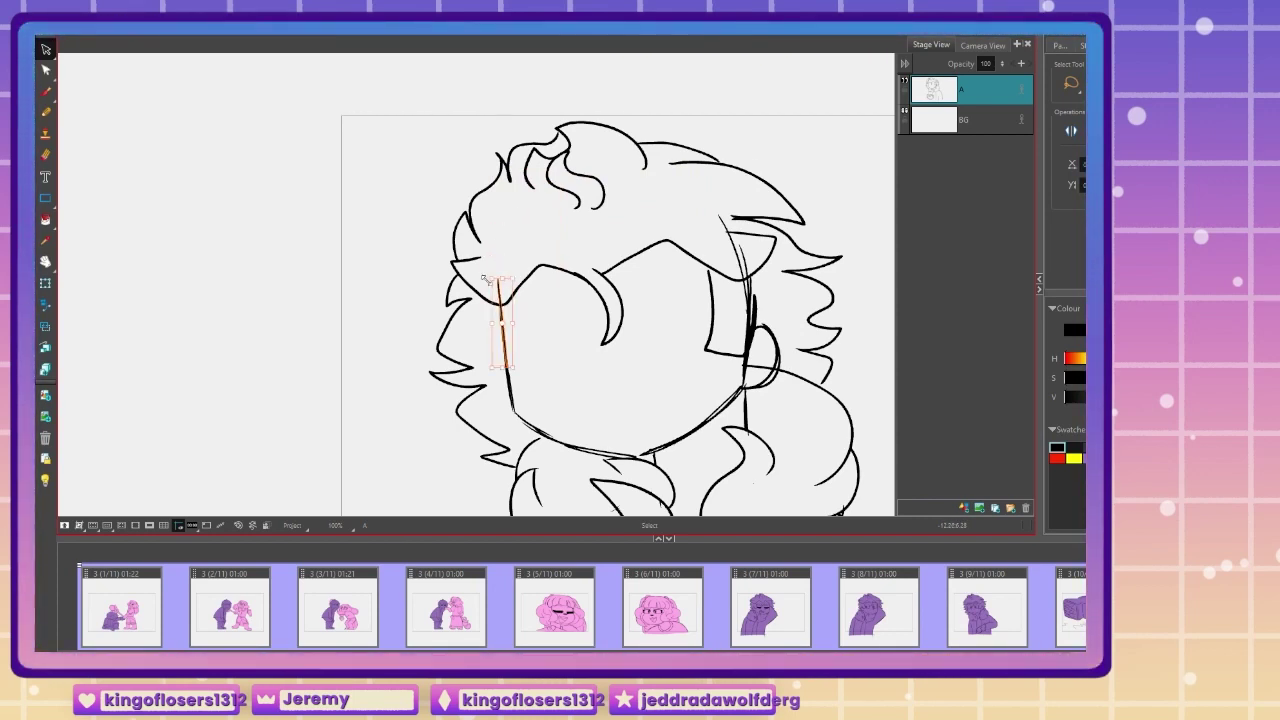
key(Delete)
click(739, 248)
key(Delete)
click(746, 325)
key(Delete)
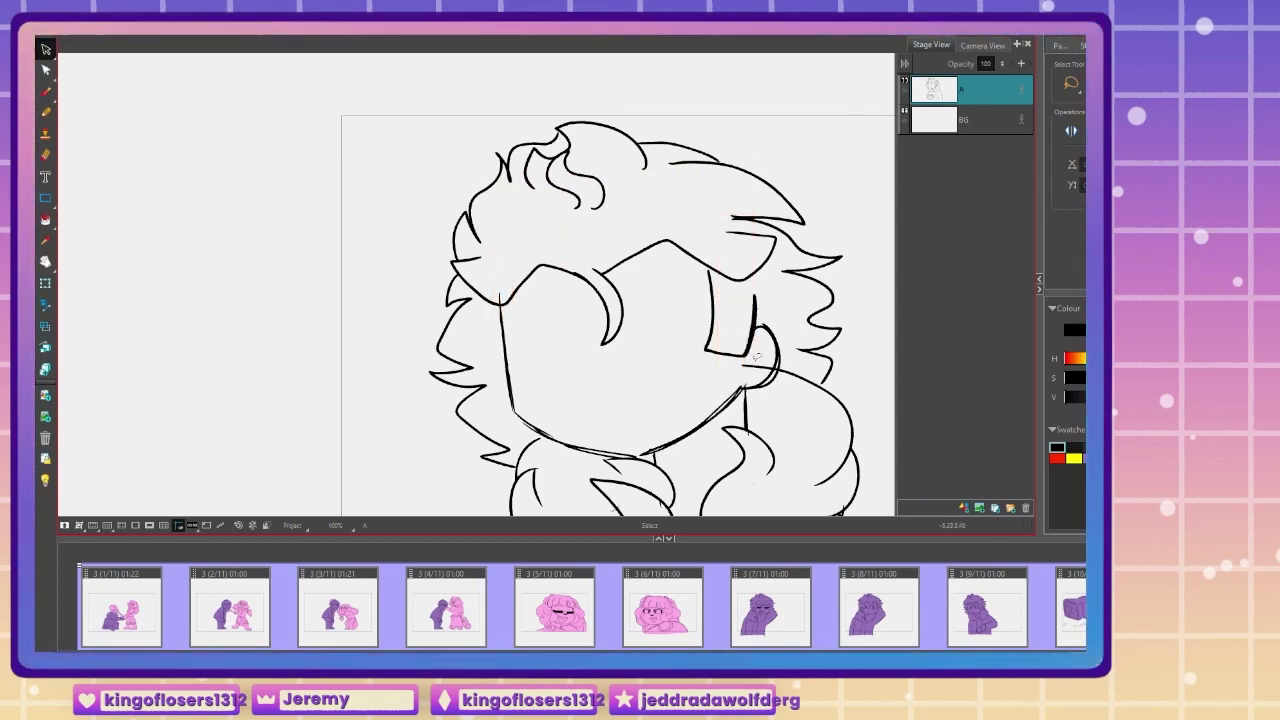
drag(46, 49, 74, 83)
drag(760, 378, 736, 357)
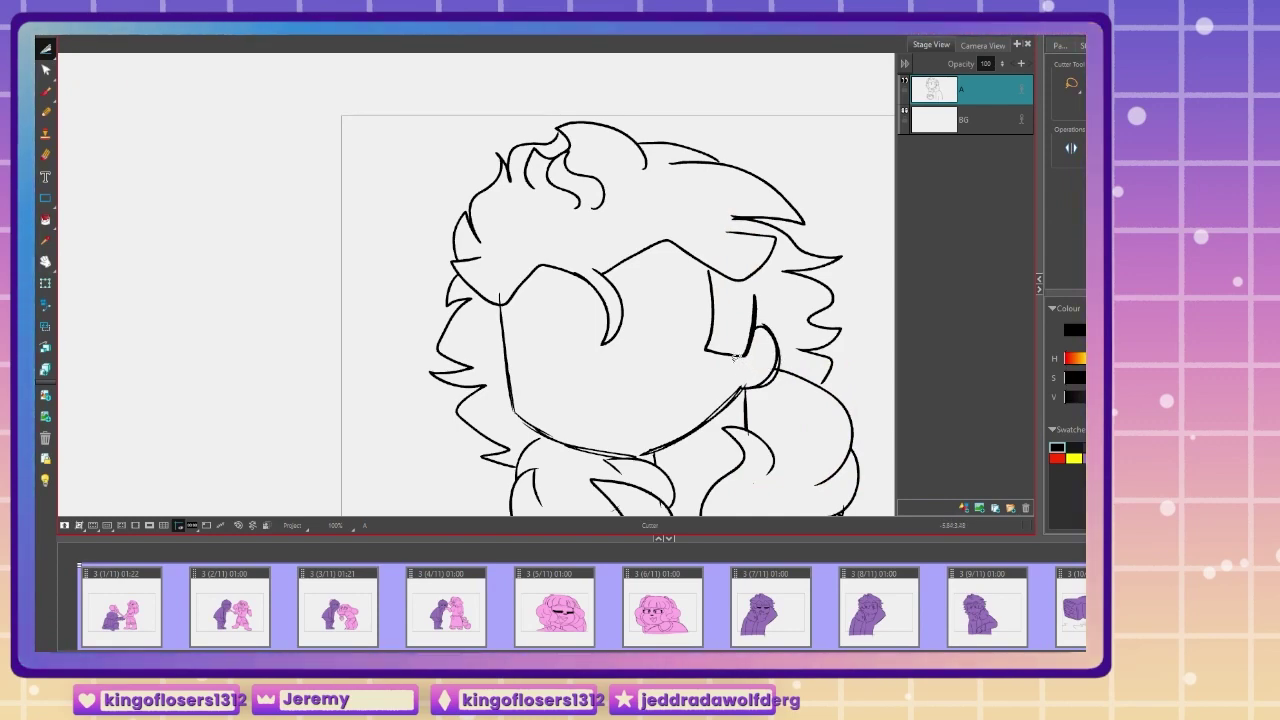
Step: Draw the nose in the middle of the face with a bridge, an angled tip and a separate nostril stroke
click(44, 95)
drag(366, 450, 327, 366)
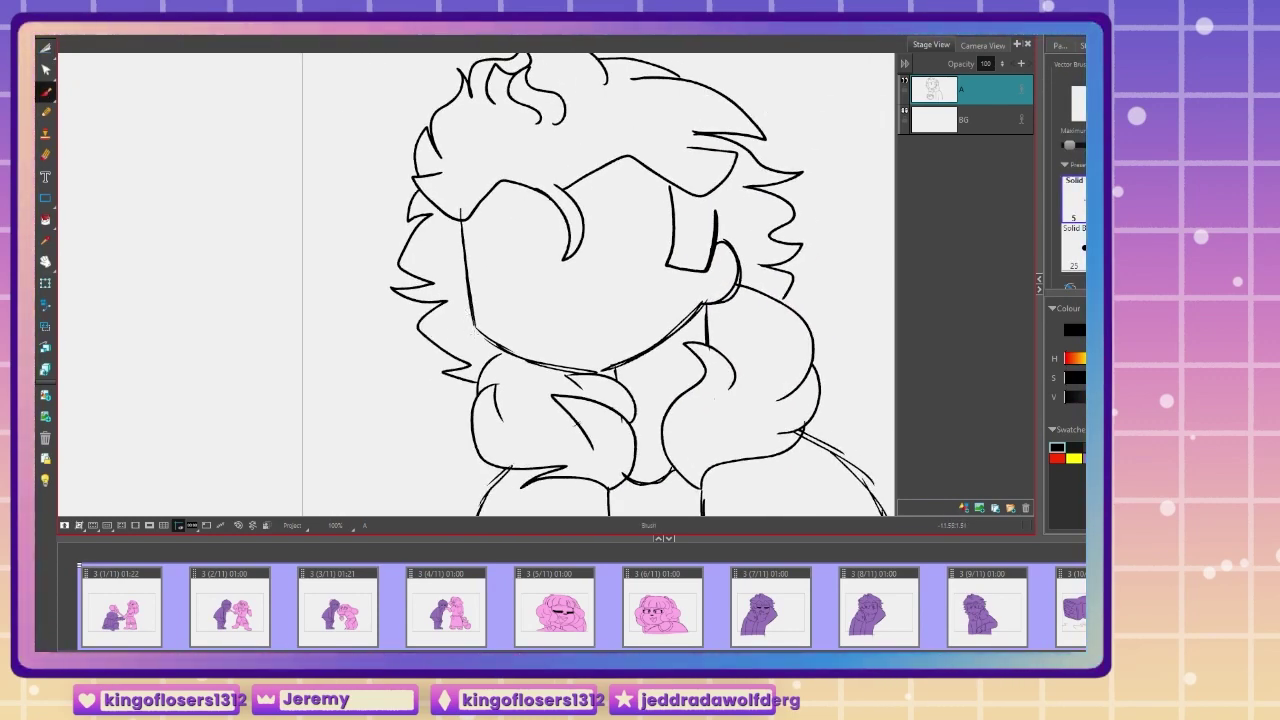
scroll(603, 246, up, 3)
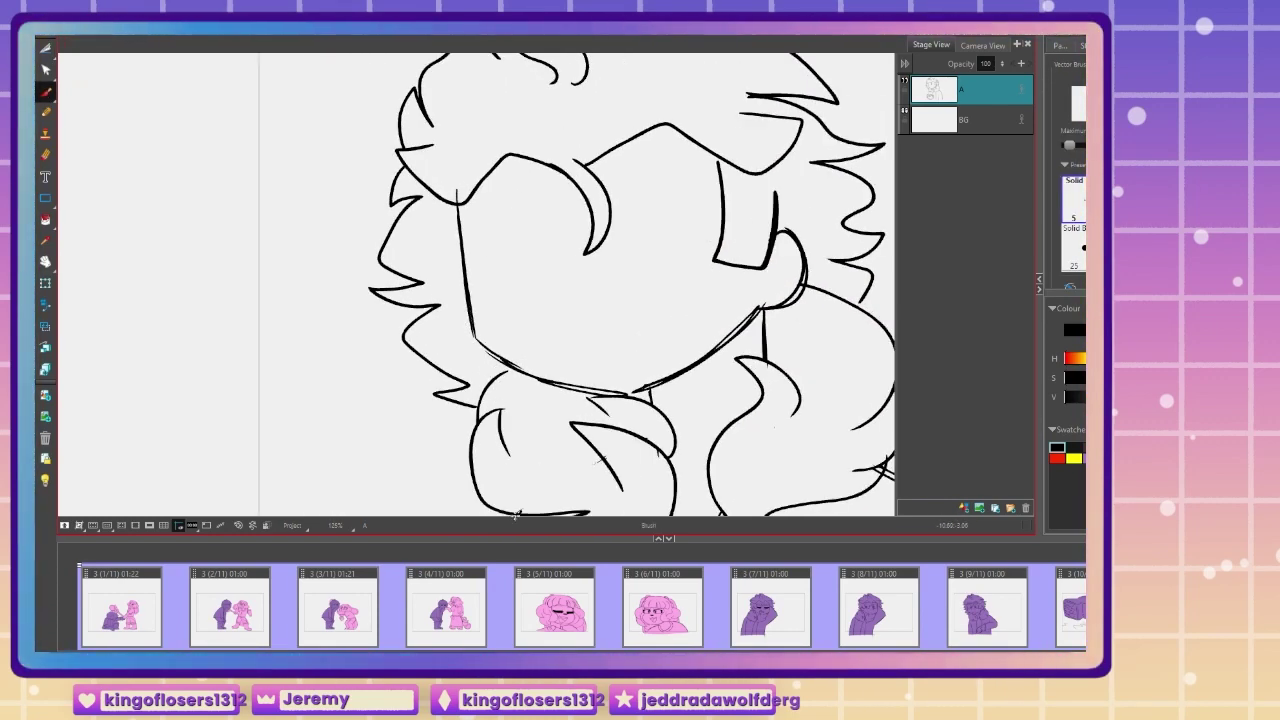
drag(510, 316, 514, 372)
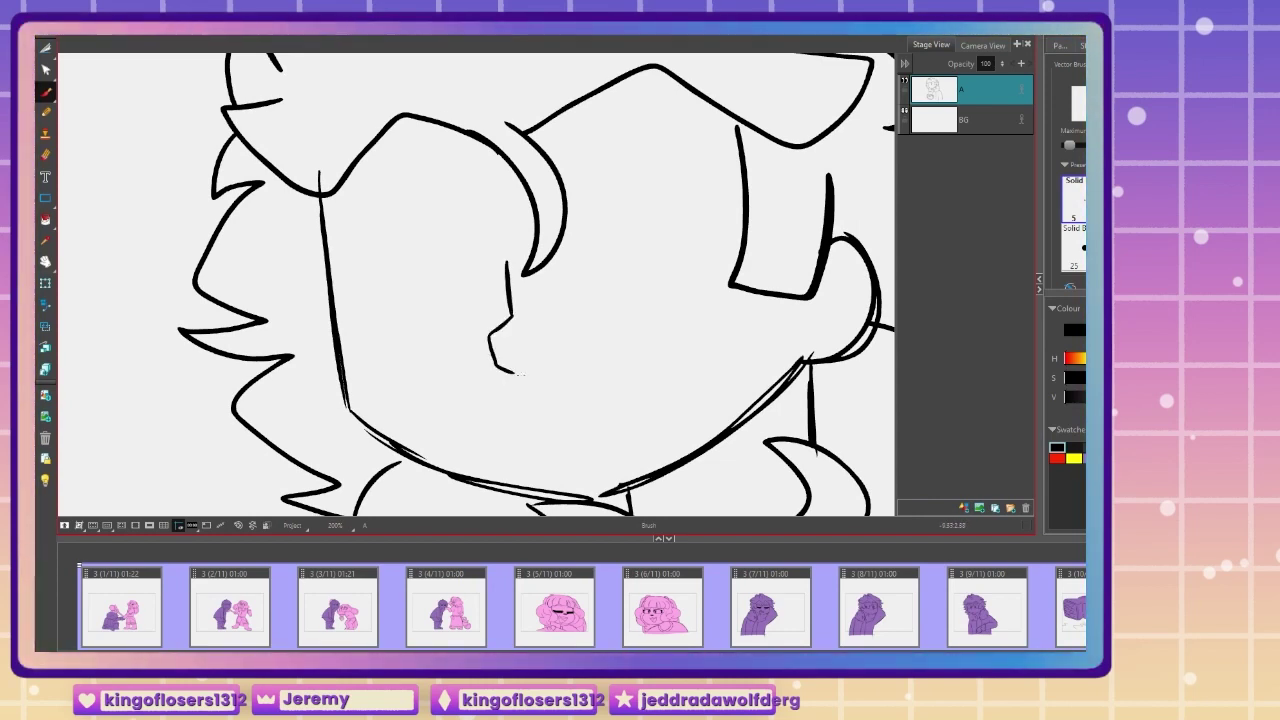
drag(601, 333, 578, 362)
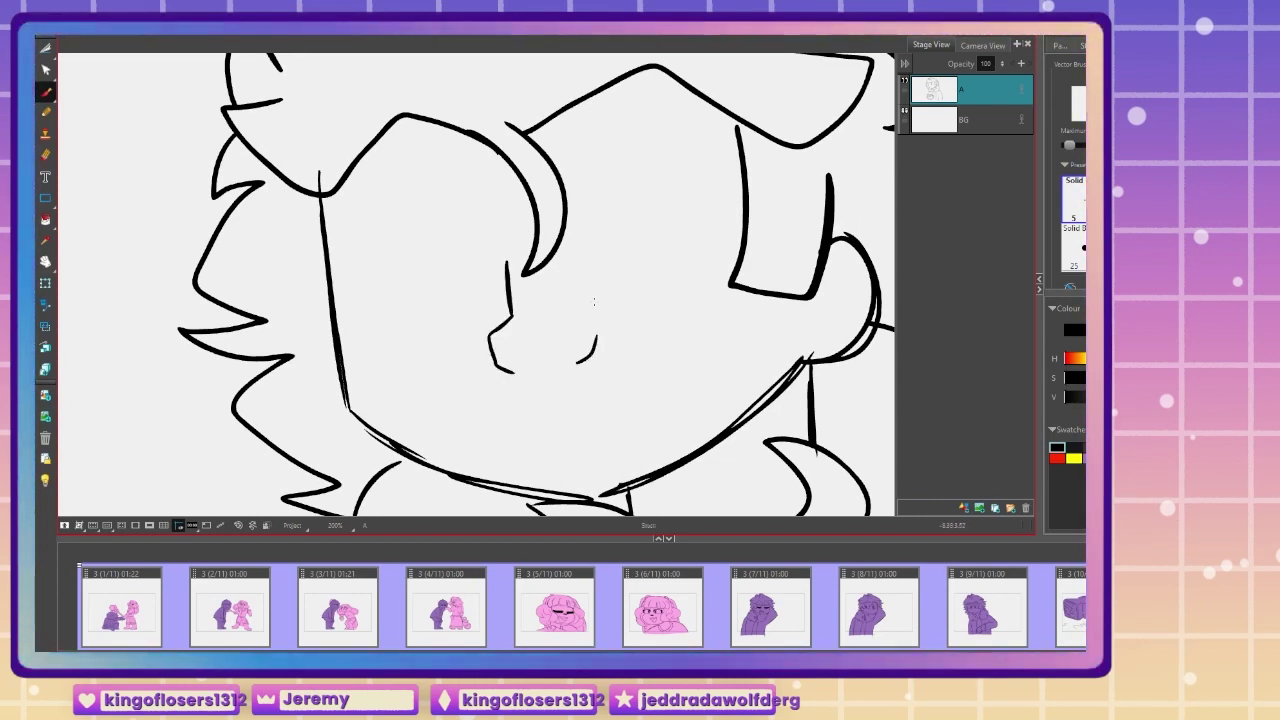
Step: Select the nose strokes and nudge them slightly to the left
click(47, 52)
drag(477, 357, 472, 340)
key(Left)
key(Left)
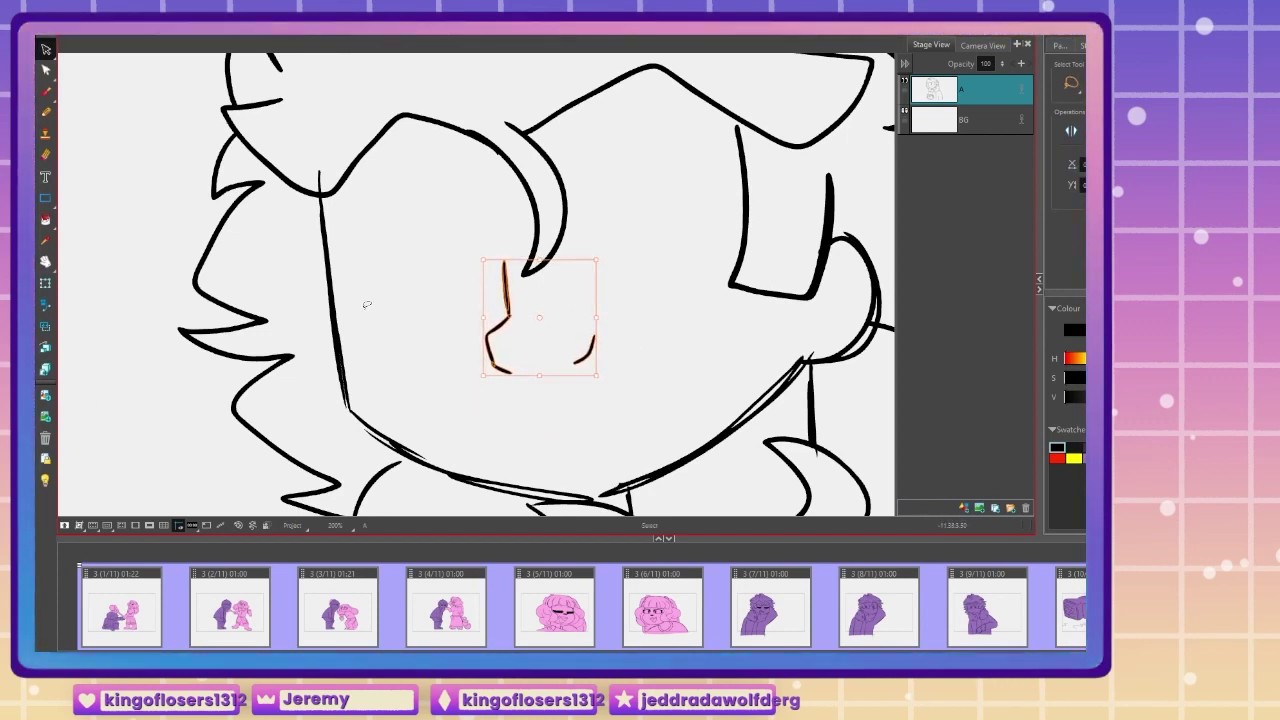
key(Left)
key(Left)
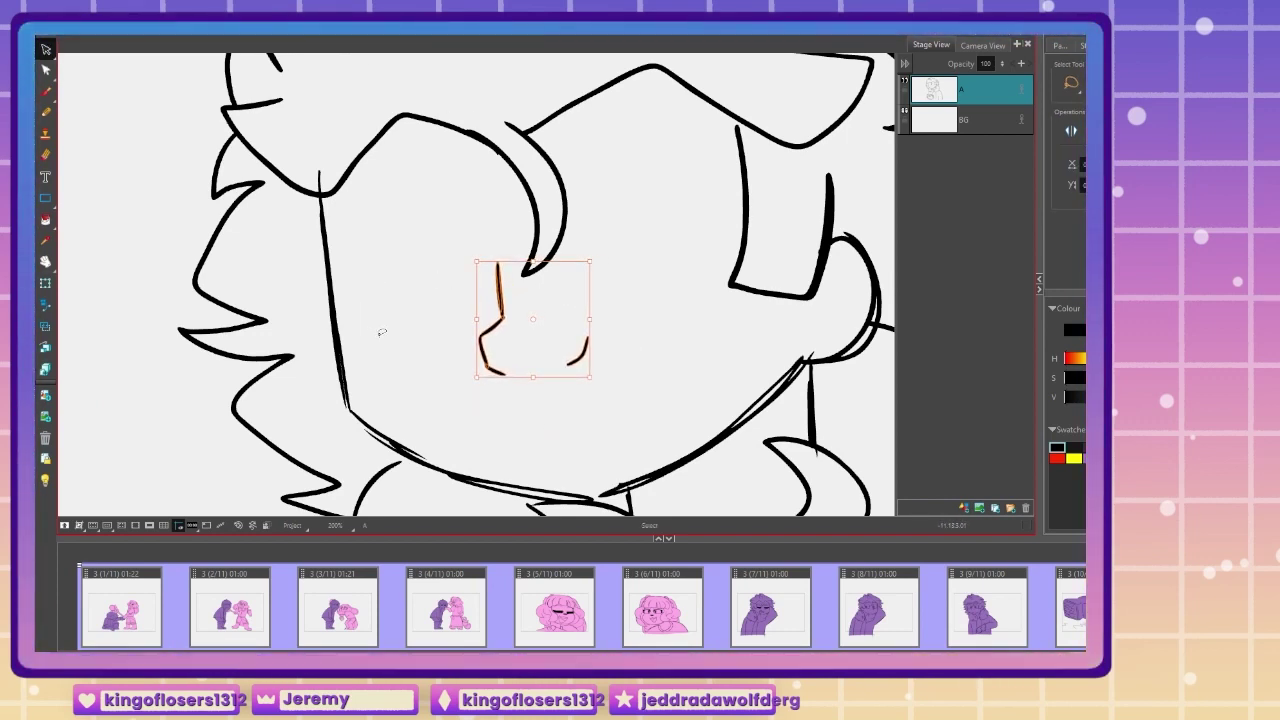
Step: Draw an angular eye outline beside the nose bridge, with a thick eyebrow above and a short line at its inner corner
key(alt+b)
mouse_move(487, 259)
mouse_down()
mouse_move(486, 313)
mouse_move(420, 328)
mouse_move(363, 305)
mouse_up()
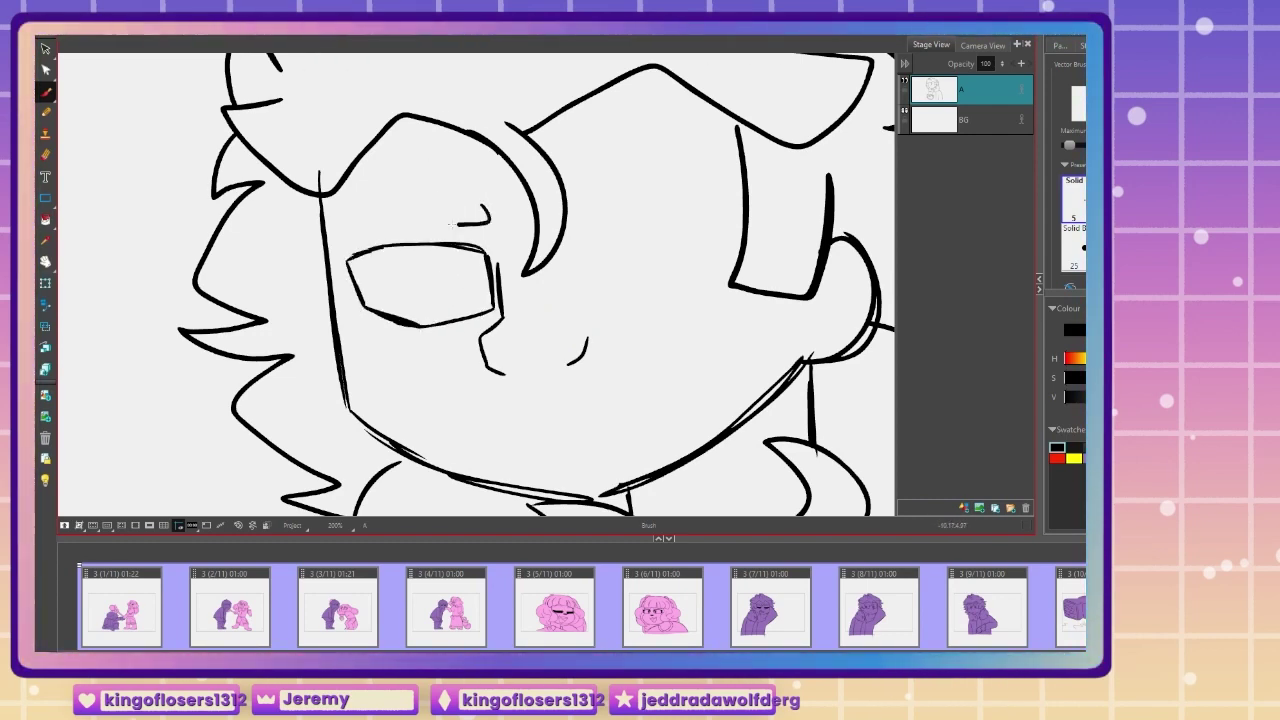
mouse_move(340, 227)
mouse_down()
mouse_move(482, 199)
mouse_move(341, 222)
mouse_move(483, 312)
mouse_up()
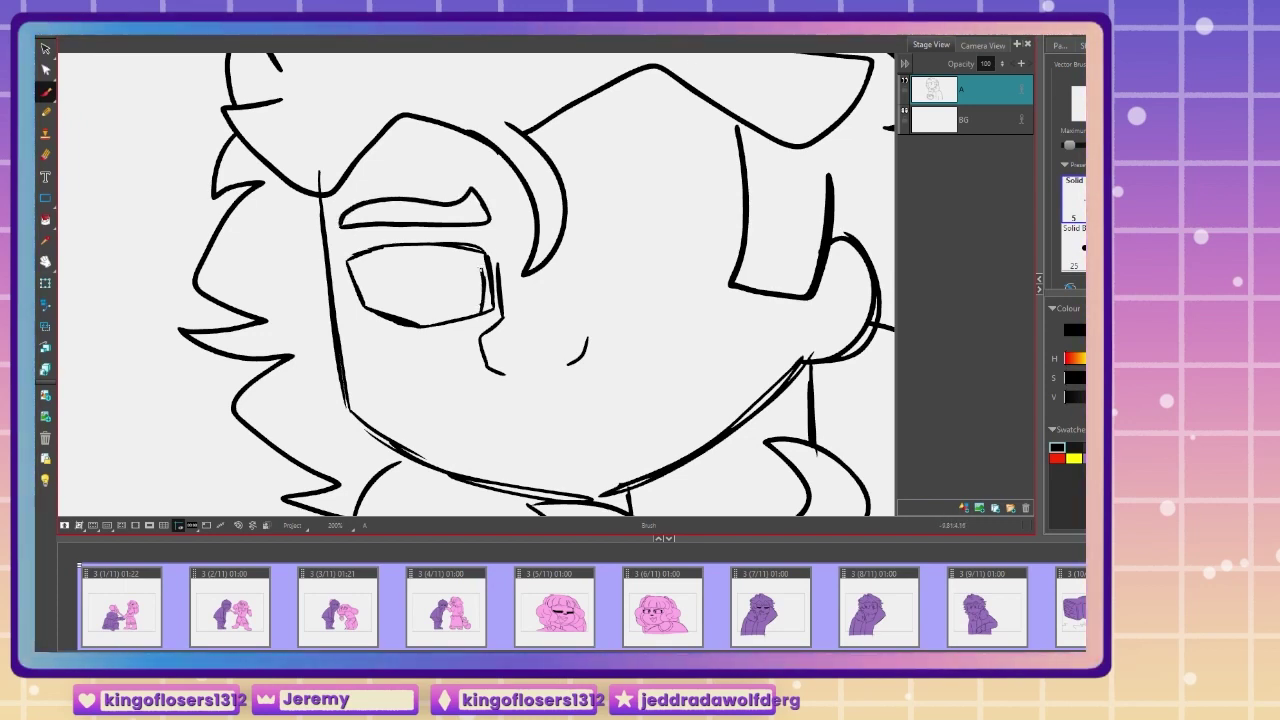
Step: Add an iris with an X pupil to the first eye and draw a matching second eye with a thick eyebrow
drag(444, 258, 459, 250)
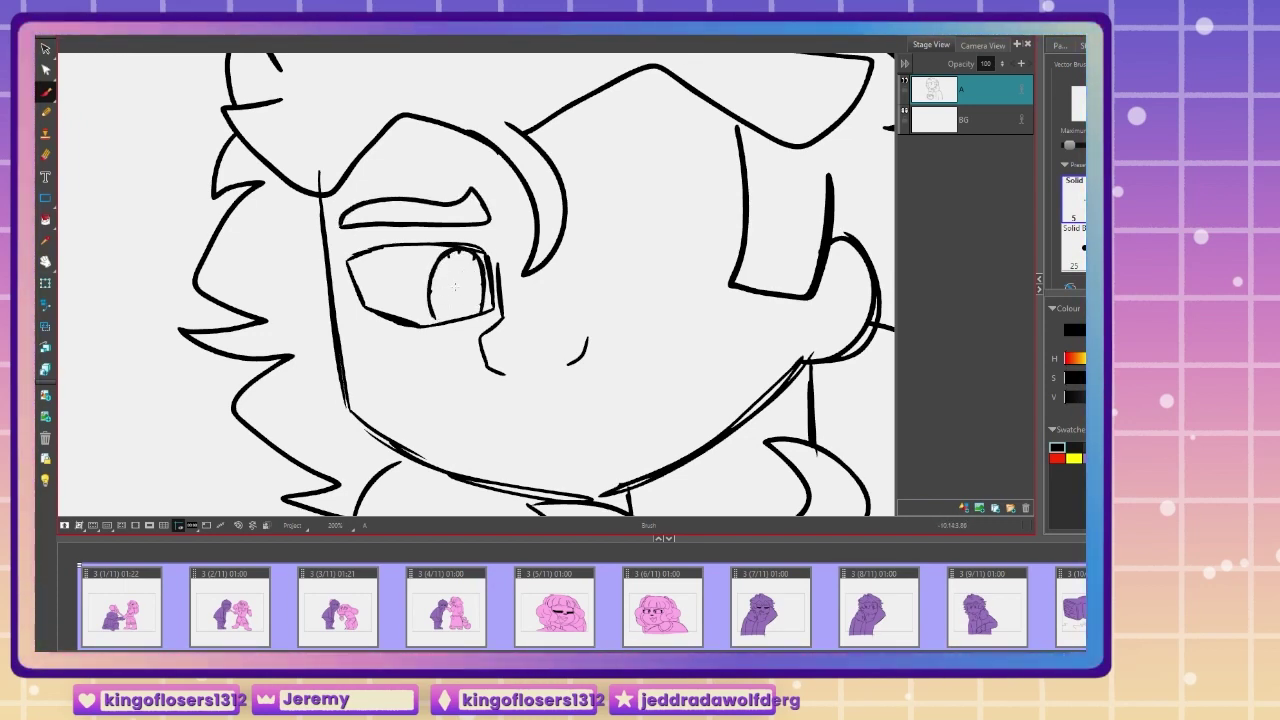
mouse_move(471, 267)
mouse_down()
mouse_move(443, 307)
mouse_move(448, 268)
mouse_up()
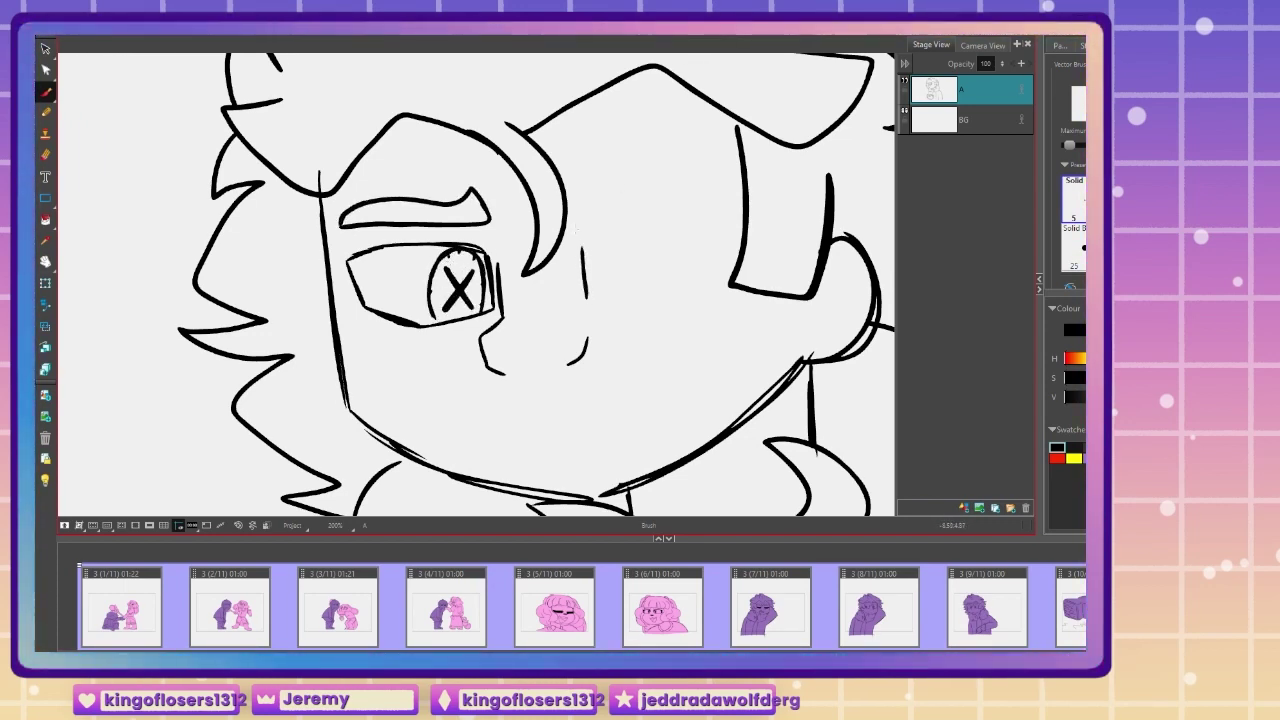
drag(582, 245, 732, 230)
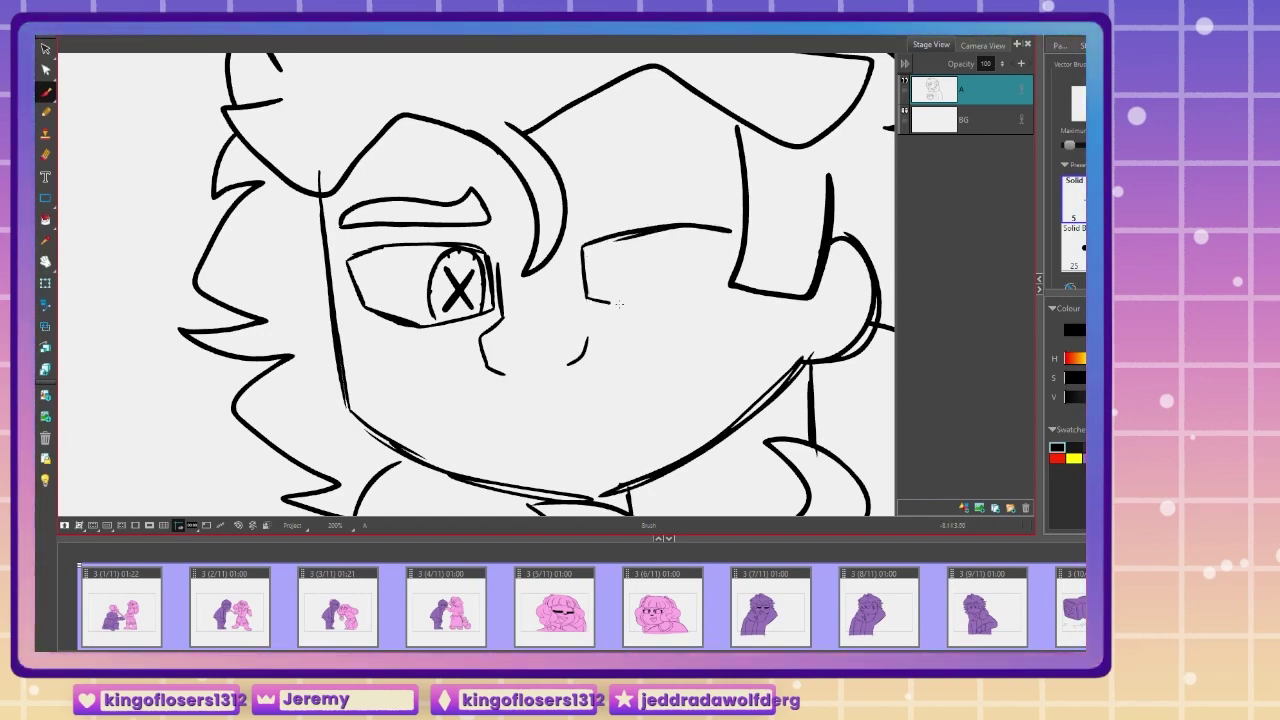
drag(618, 303, 667, 307)
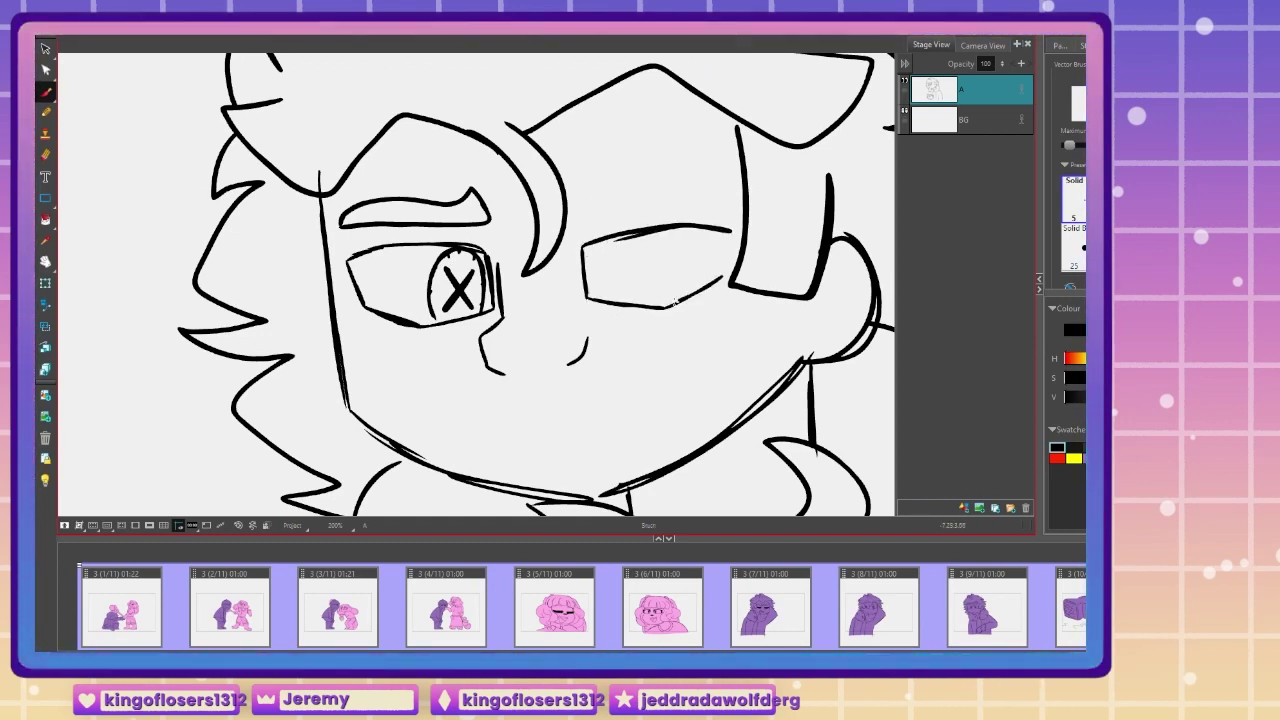
drag(569, 192, 738, 198)
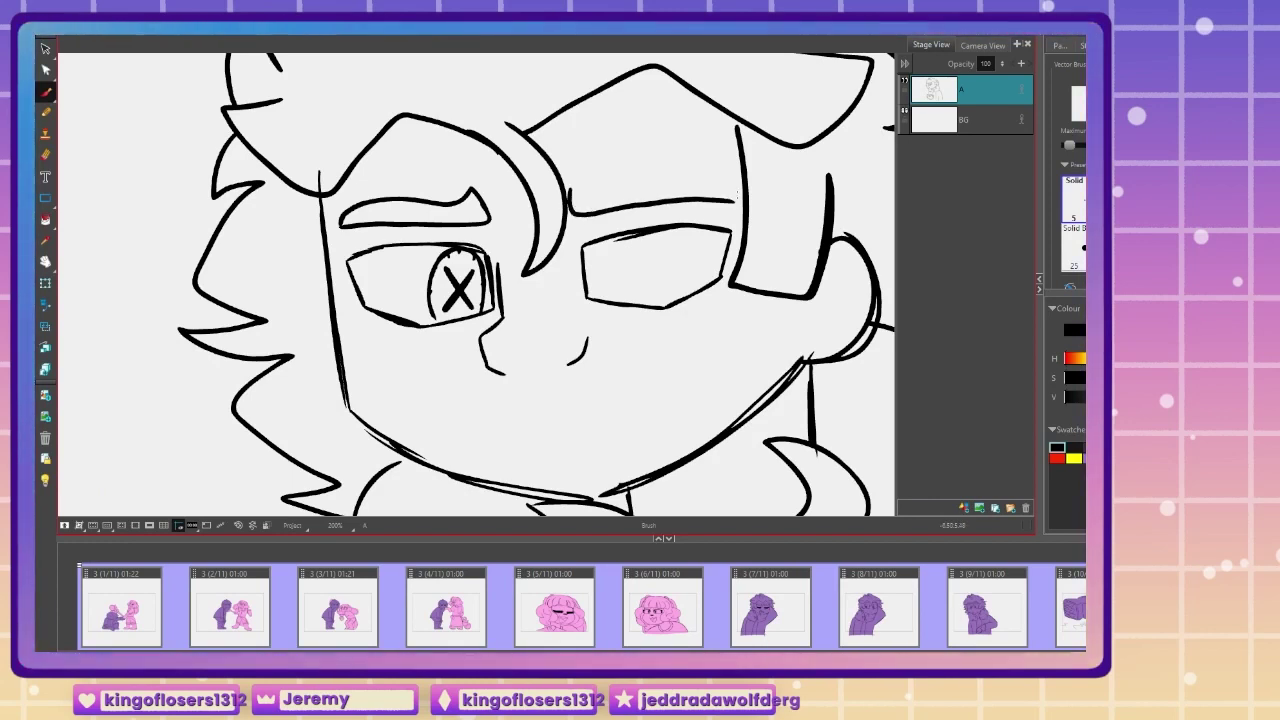
mouse_move(570, 180)
mouse_down()
mouse_move(656, 176)
mouse_move(740, 196)
mouse_up()
mouse_move(628, 244)
mouse_down()
mouse_move(598, 296)
mouse_move(634, 296)
mouse_up()
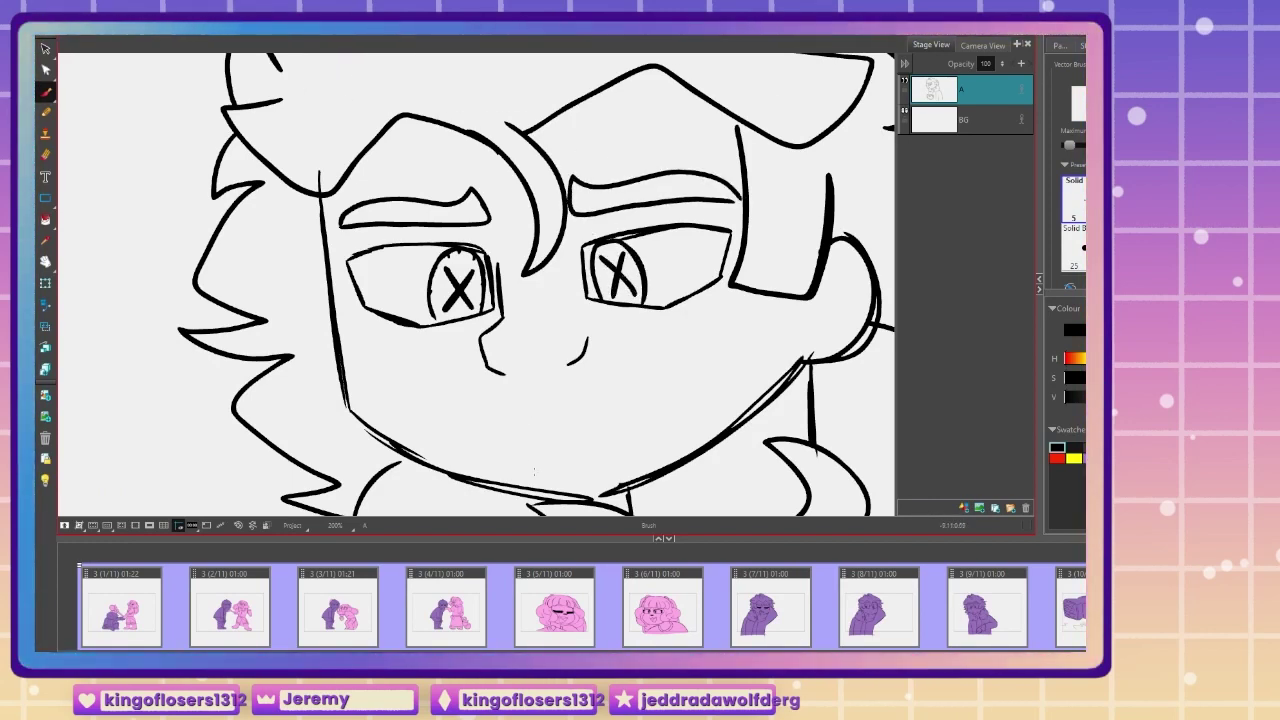
Step: Draw a slanted open mouth with a pointed tooth line inside and curved inner lines in the ear
drag(540, 472, 589, 438)
key(1)
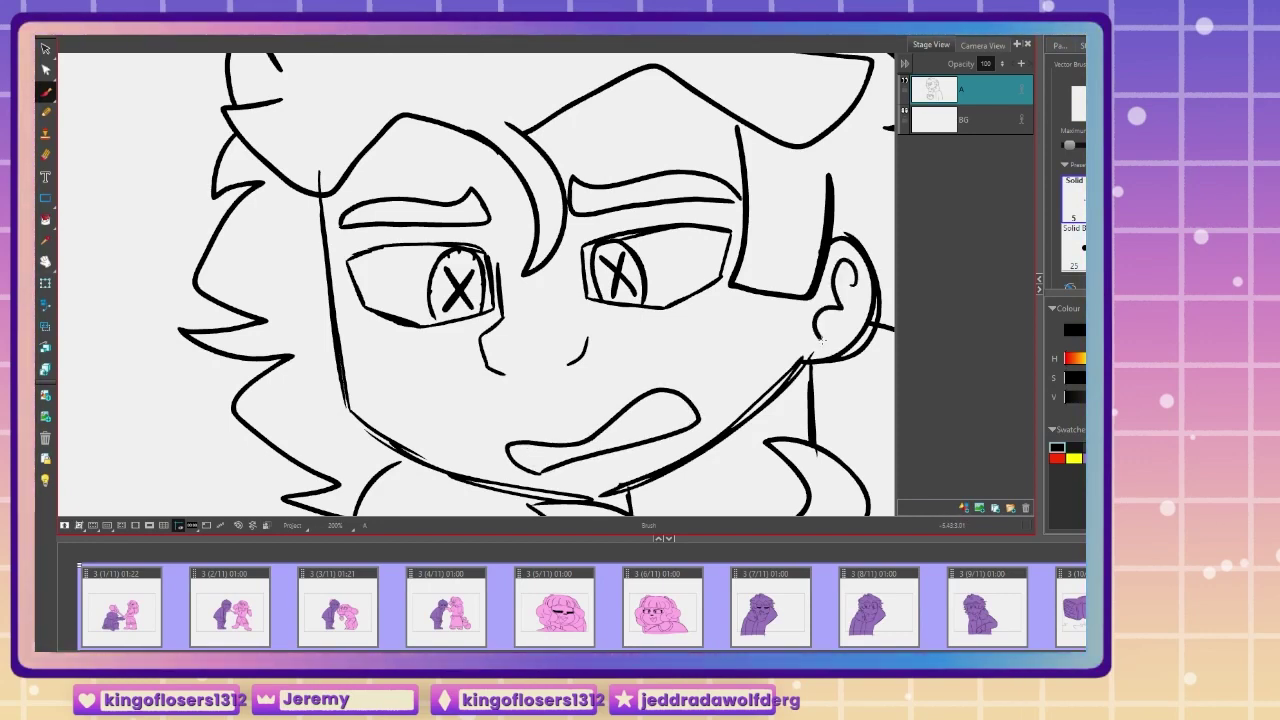
key(1)
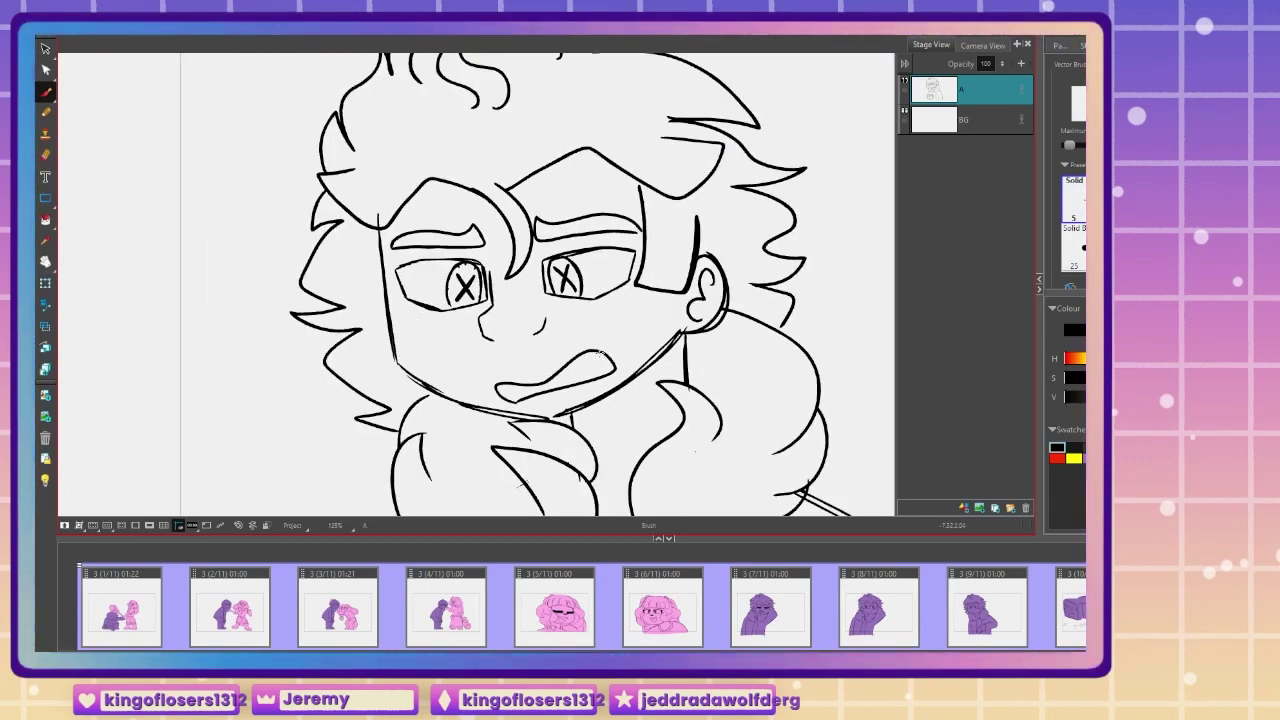
drag(500, 368, 545, 370)
key(1)
key(ctrl+z)
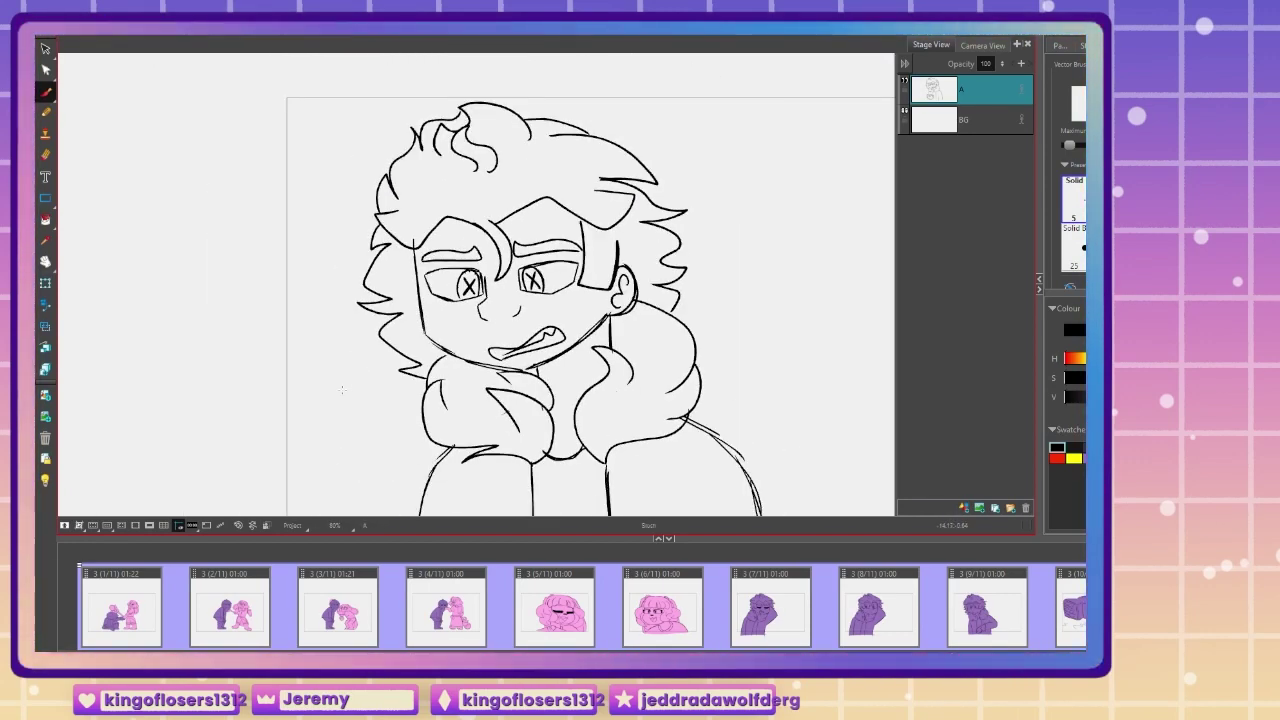
Step: Nudge the body and raised-hand strokes into place under the collar and add the coat line below the hand
key(1)
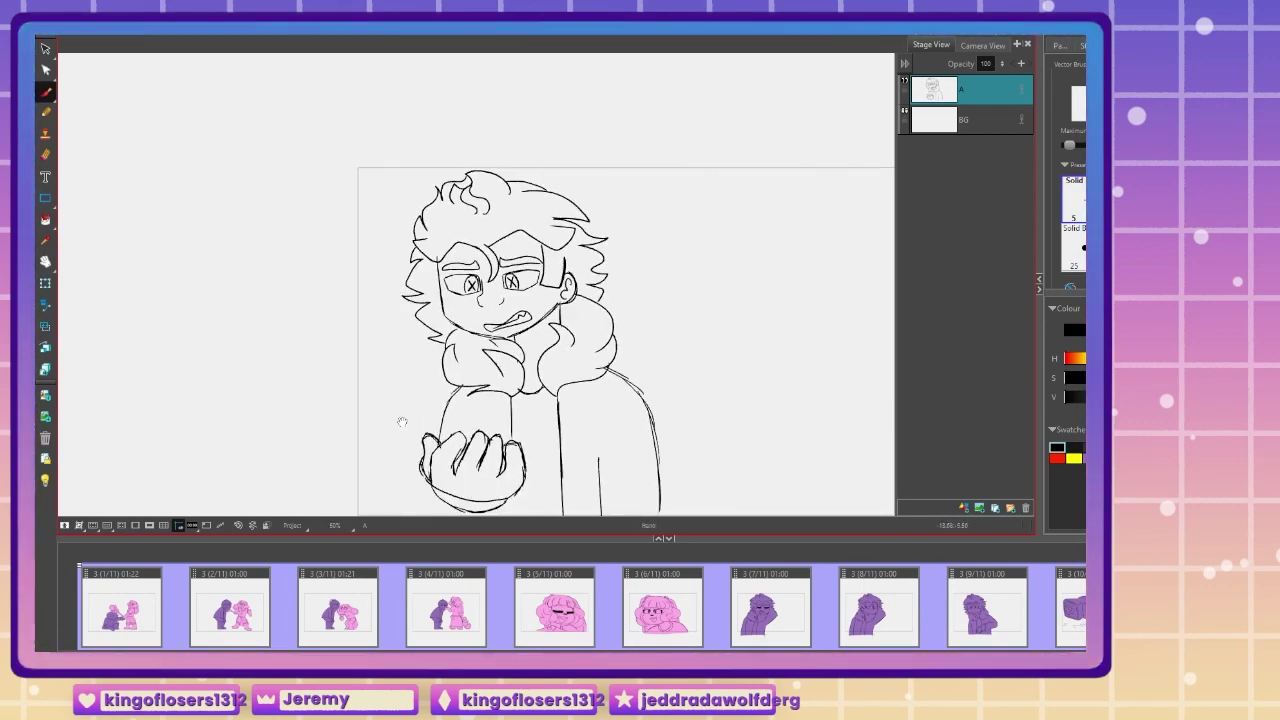
mouse_move(401, 422)
mouse_down()
mouse_move(362, 371)
mouse_move(359, 459)
mouse_move(643, 485)
mouse_up()
key(alt+s)
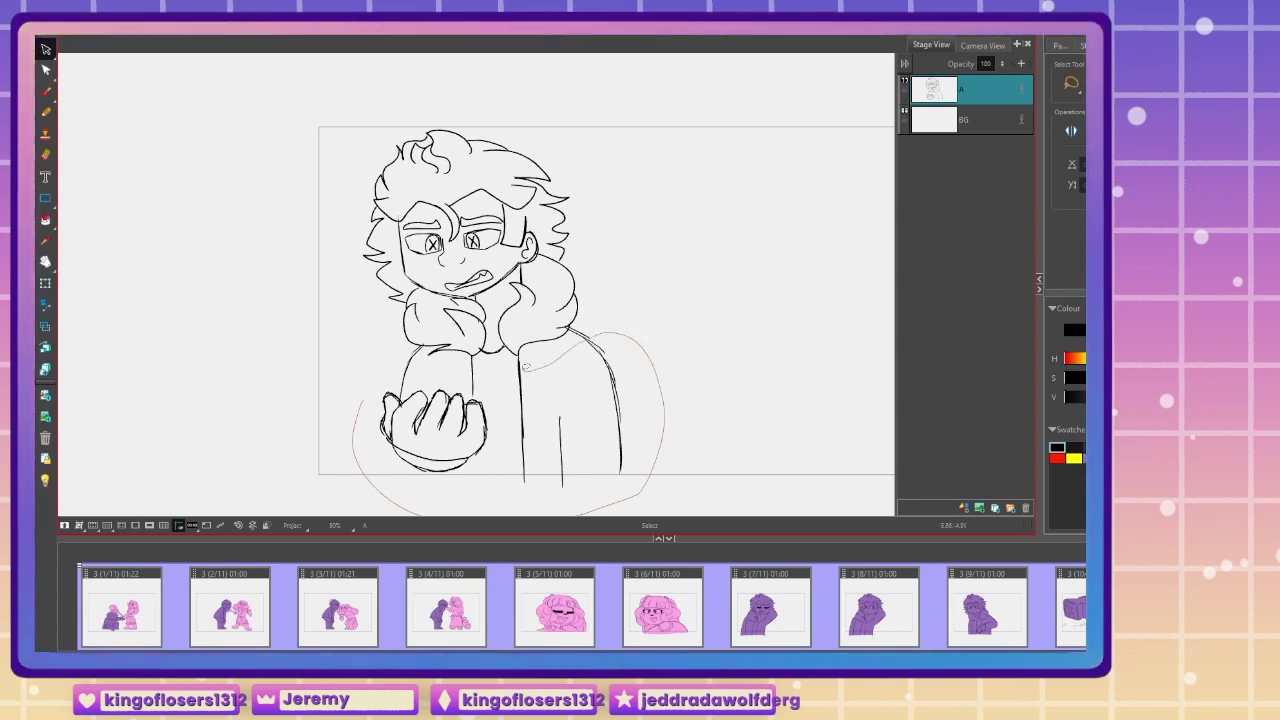
mouse_move(527, 367)
mouse_down()
mouse_move(356, 352)
mouse_move(367, 319)
mouse_up()
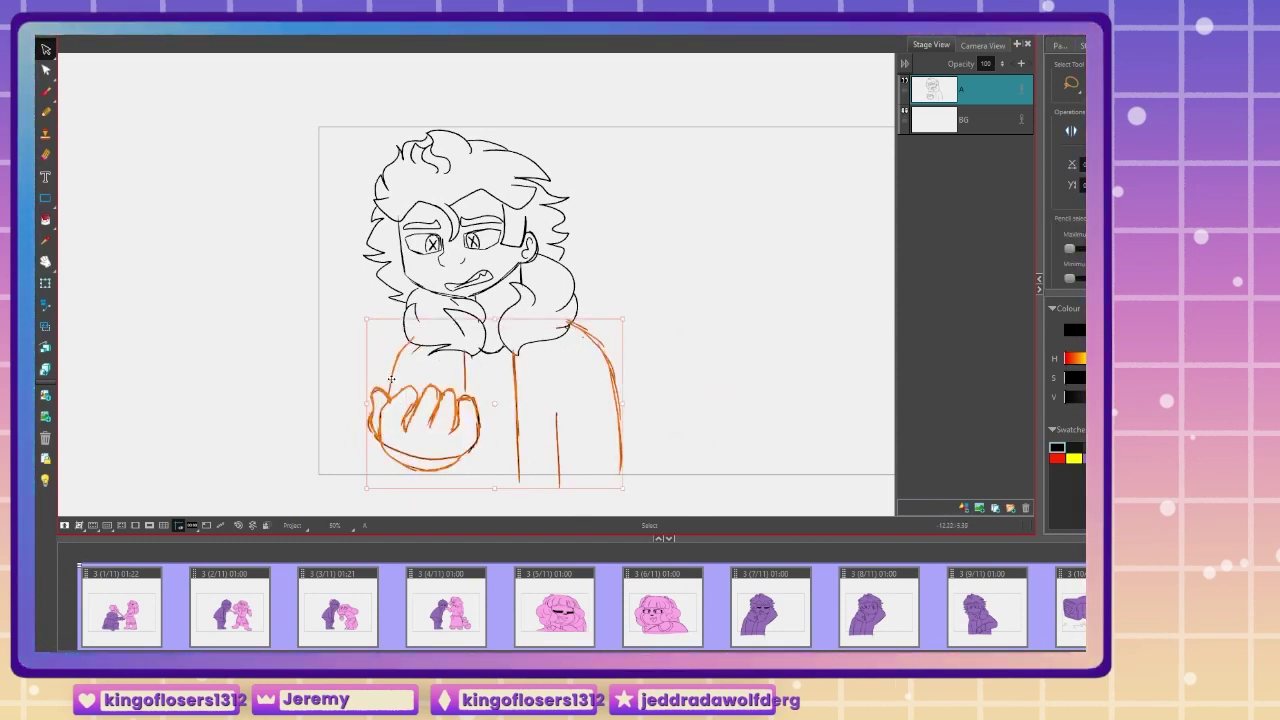
mouse_move(391, 379)
mouse_down()
mouse_move(351, 409)
mouse_move(440, 368)
mouse_move(366, 368)
mouse_up()
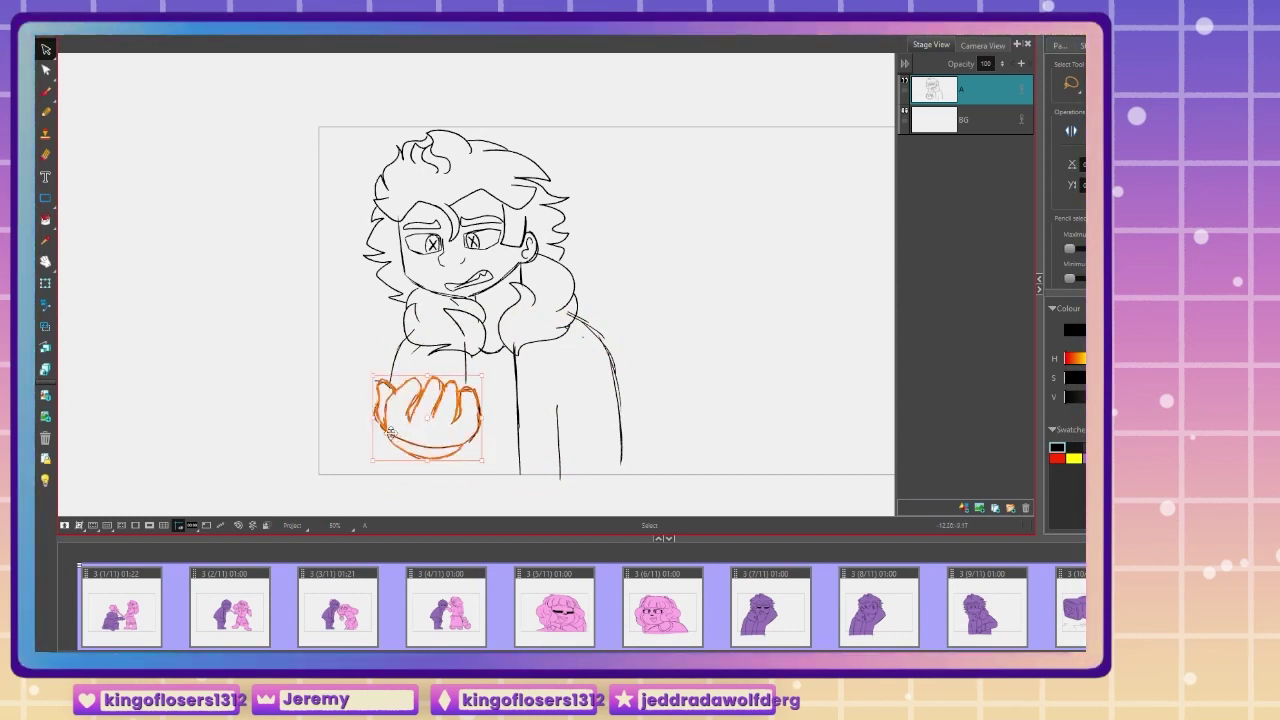
click(346, 391)
drag(460, 447, 460, 475)
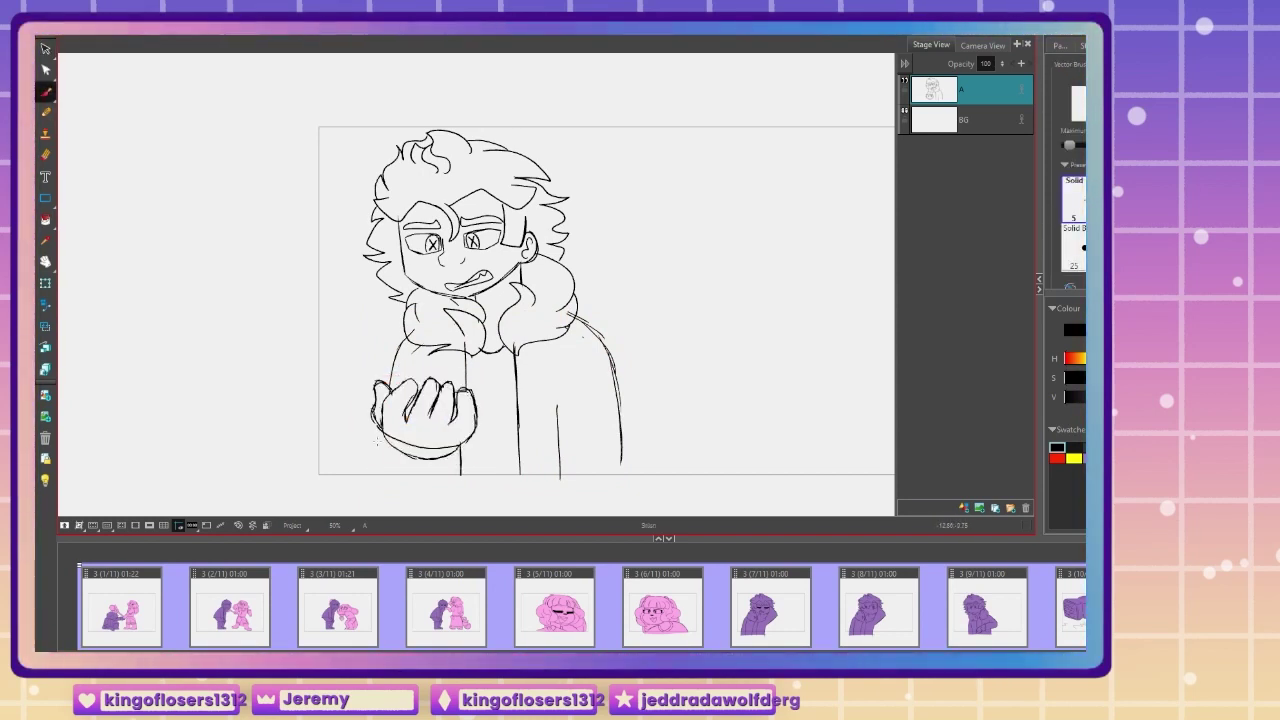
Step: Add a new drawing layer between the line art and BG and set up the size 25 solid brush in purple
drag(591, 388, 501, 402)
click(970, 120)
click(964, 508)
click(1074, 248)
click(1089, 458)
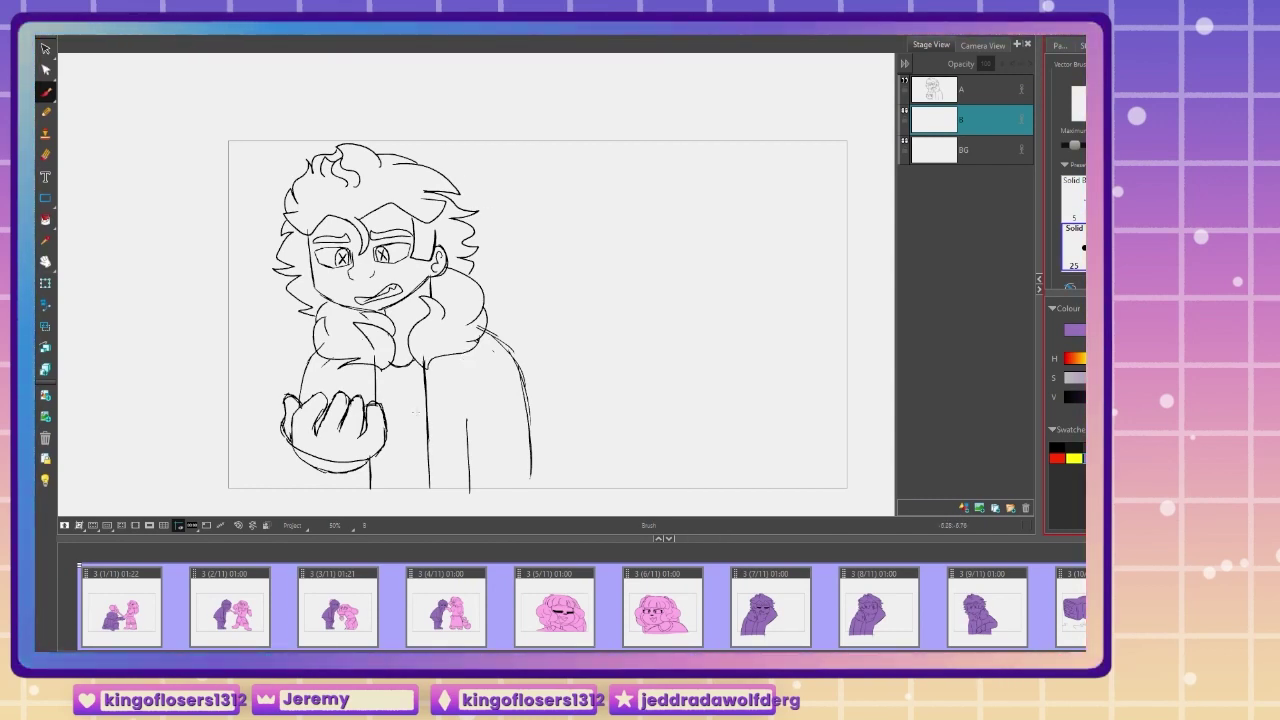
Step: Trace the coat's lower edge beneath the frame and its outer side up to the shoulder in purple
key(2)
key(2)
drag(430, 480, 584, 261)
mouse_move(714, 350)
mouse_down()
mouse_move(684, 408)
mouse_move(348, 414)
mouse_up()
drag(620, 350, 636, 407)
drag(730, 412, 720, 293)
drag(419, 240, 494, 389)
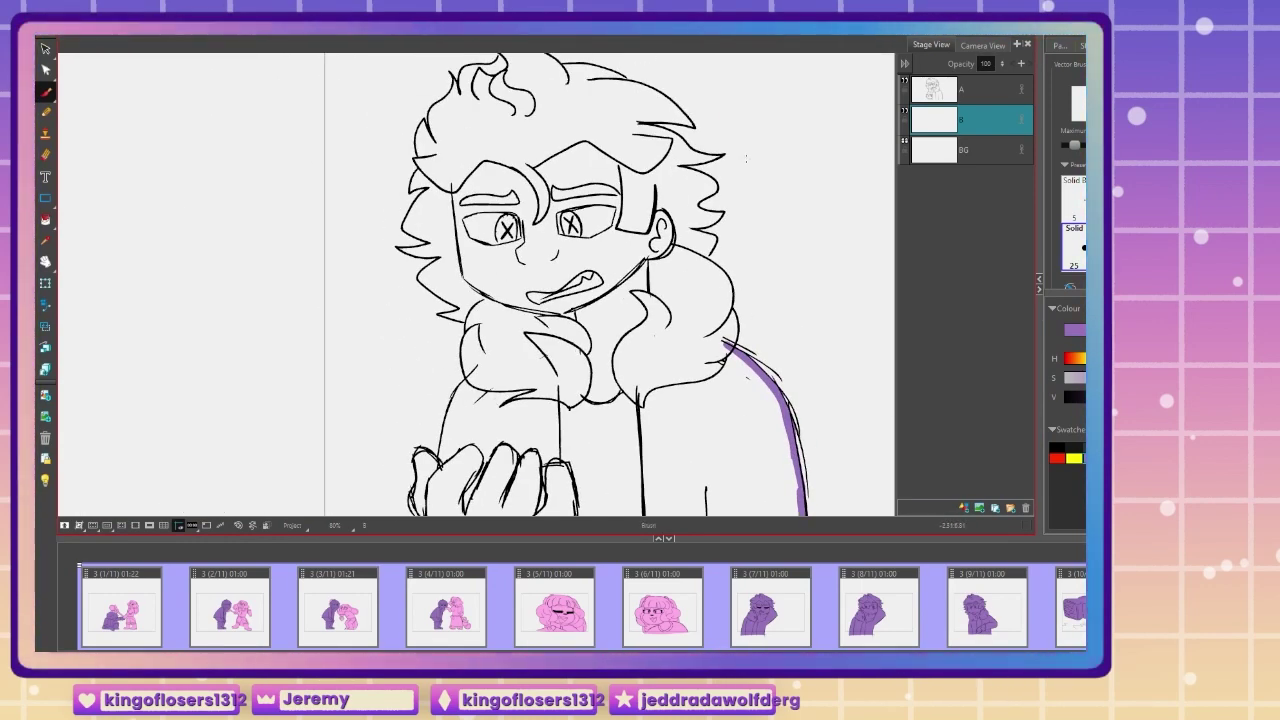
Step: Trace the back of the collar and the spiky hair on the ear side in purple
mouse_move(725, 355)
mouse_down()
mouse_move(731, 285)
mouse_move(693, 253)
mouse_move(616, 391)
mouse_move(584, 411)
mouse_up()
key(2)
key(2)
drag(728, 412, 739, 392)
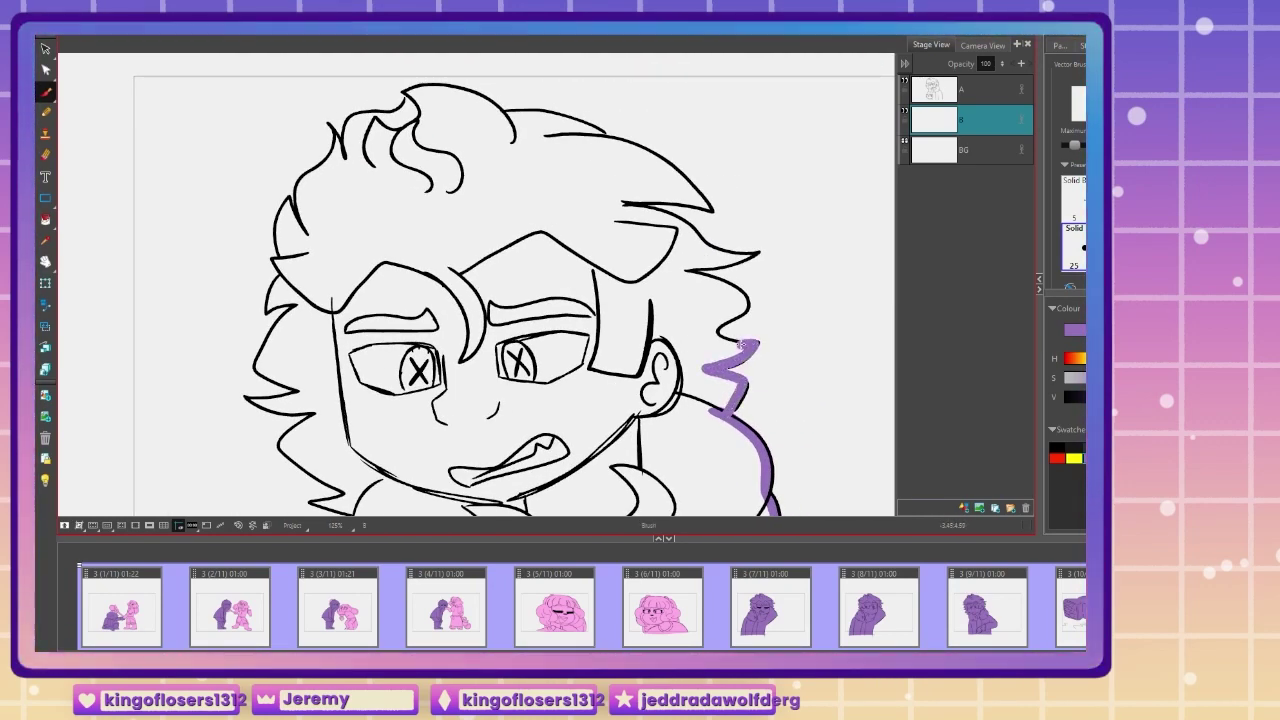
mouse_move(741, 345)
mouse_down()
mouse_move(742, 312)
mouse_move(690, 268)
mouse_move(672, 216)
mouse_move(610, 205)
mouse_up()
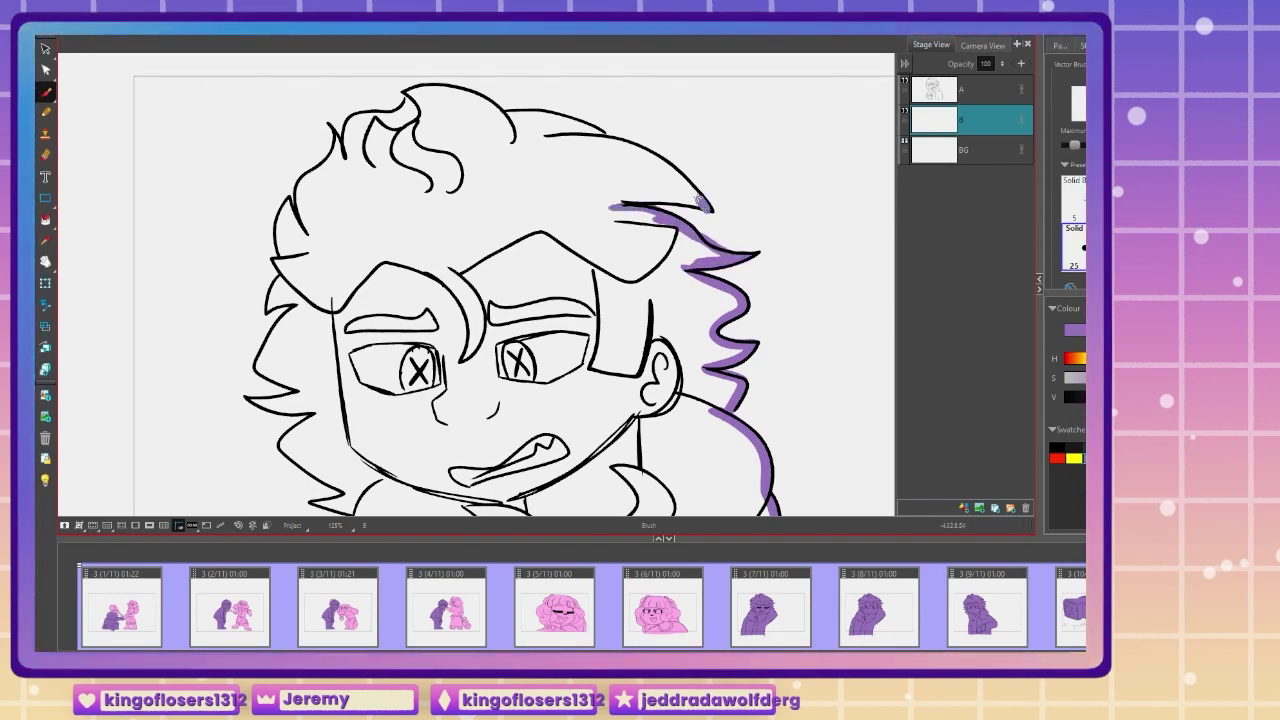
drag(706, 210, 603, 208)
Step: Trace the top of the hair and the spiky locks on the far side of the face in purple
mouse_move(605, 133)
mouse_down()
mouse_move(507, 117)
mouse_move(754, 167)
mouse_move(718, 121)
mouse_move(649, 111)
mouse_up()
key(ctrl+z)
mouse_move(592, 142)
mouse_down()
mouse_move(584, 183)
mouse_move(537, 218)
mouse_move(532, 248)
mouse_move(544, 253)
mouse_move(520, 248)
mouse_move(510, 326)
mouse_move(536, 330)
mouse_move(502, 376)
mouse_move(535, 411)
mouse_up()
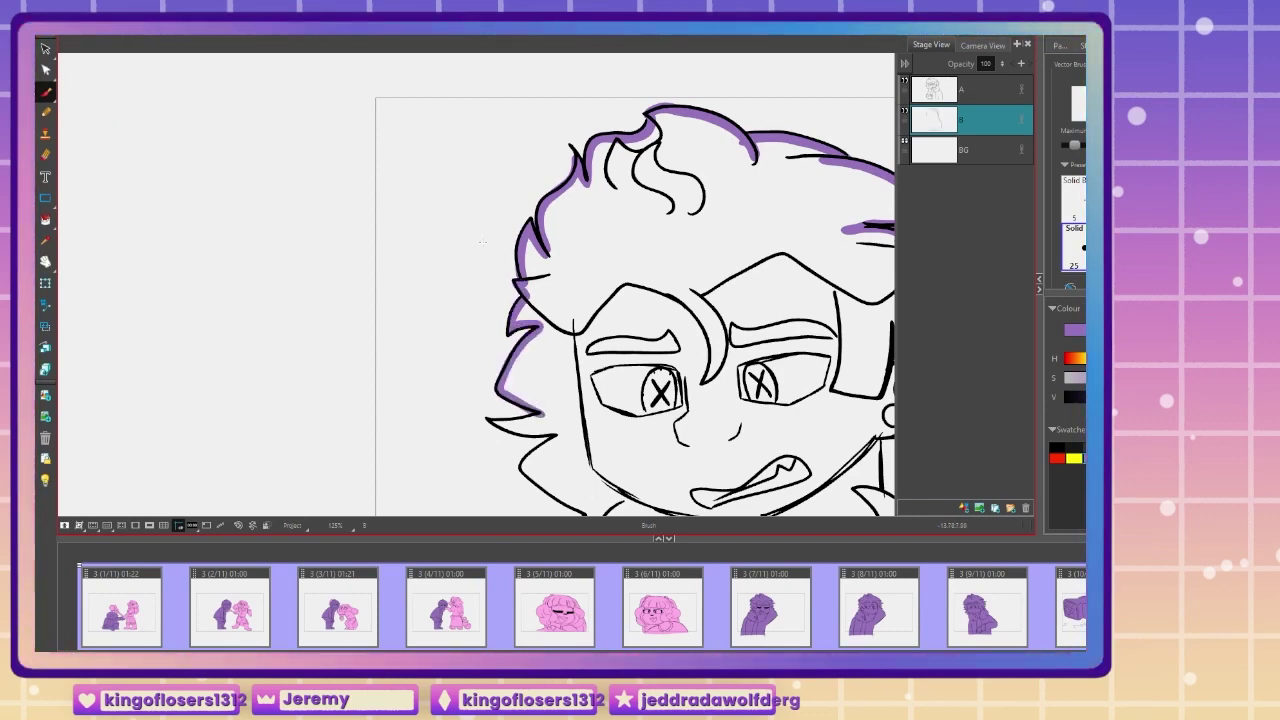
drag(546, 356, 528, 188)
mouse_move(524, 247)
mouse_down()
mouse_move(506, 293)
mouse_move(588, 362)
mouse_up()
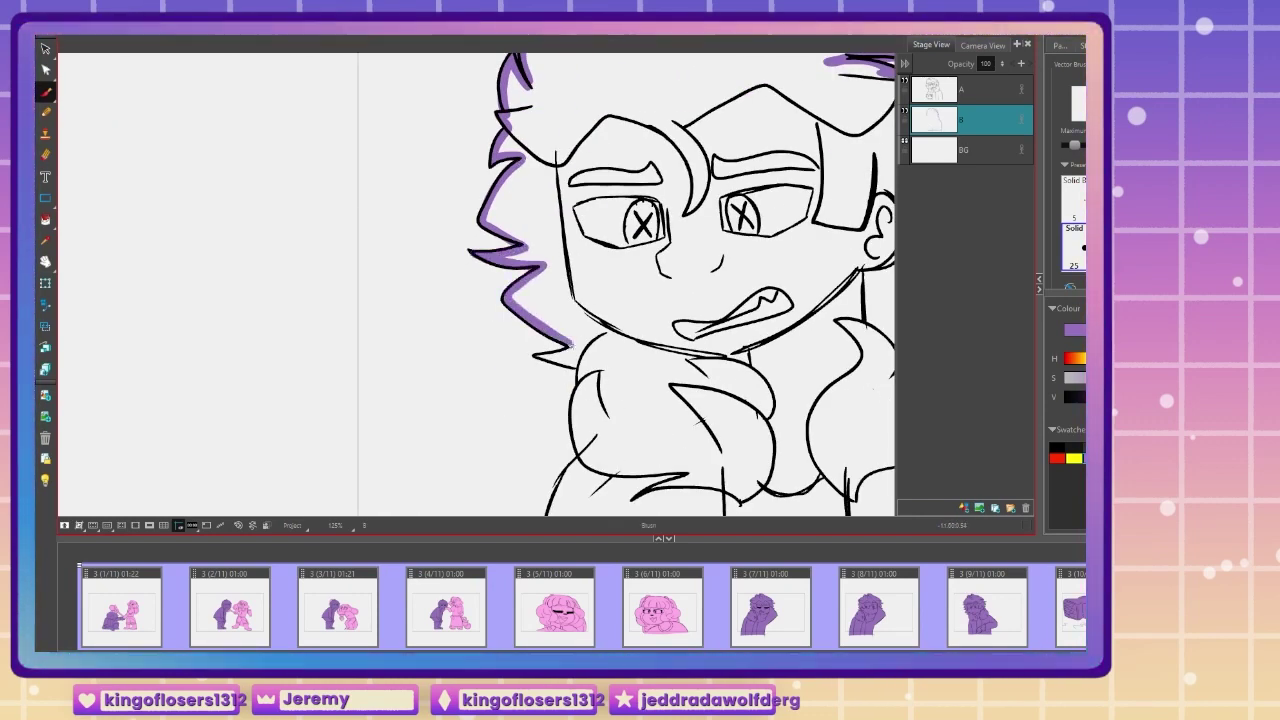
Step: Continue the purple outline along the collar, sleeve, thumb and underside of the raised hand to the coat line
scroll(583, 195, down, 3)
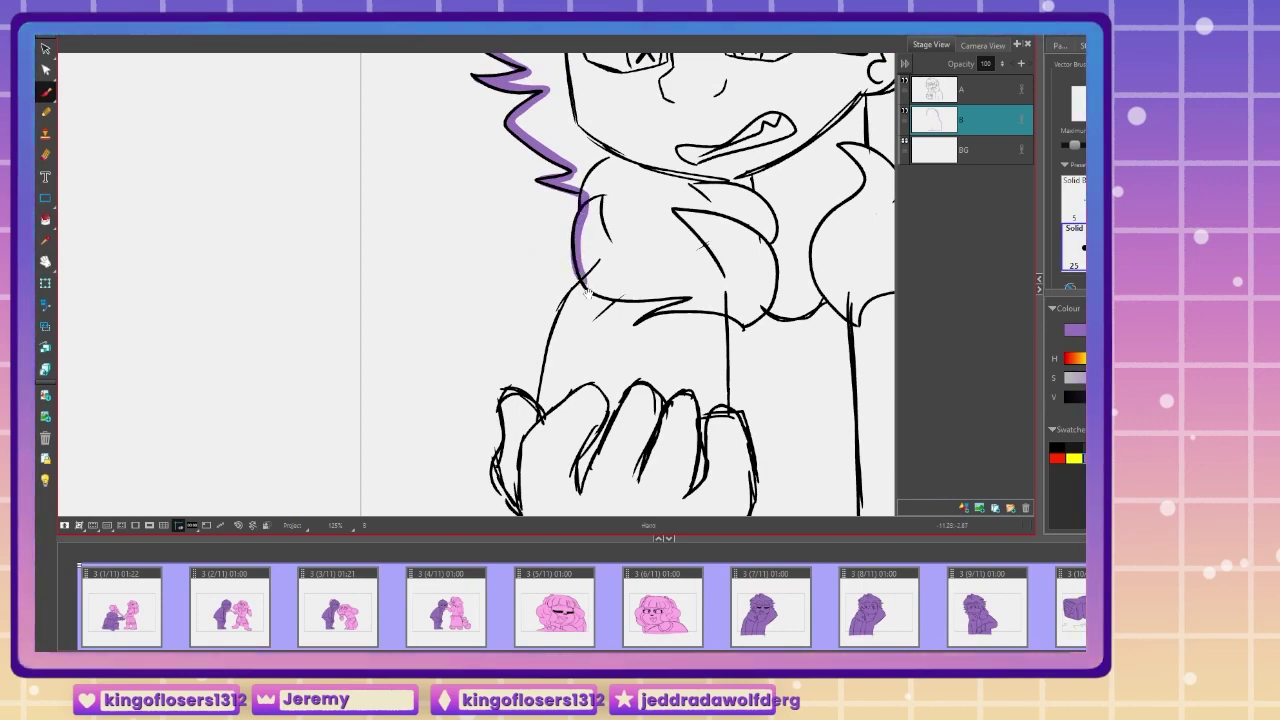
mouse_move(588, 293)
mouse_down()
mouse_move(636, 236)
mouse_move(622, 318)
mouse_move(587, 290)
mouse_move(583, 376)
mouse_move(629, 450)
mouse_move(681, 471)
mouse_up()
drag(791, 450, 727, 479)
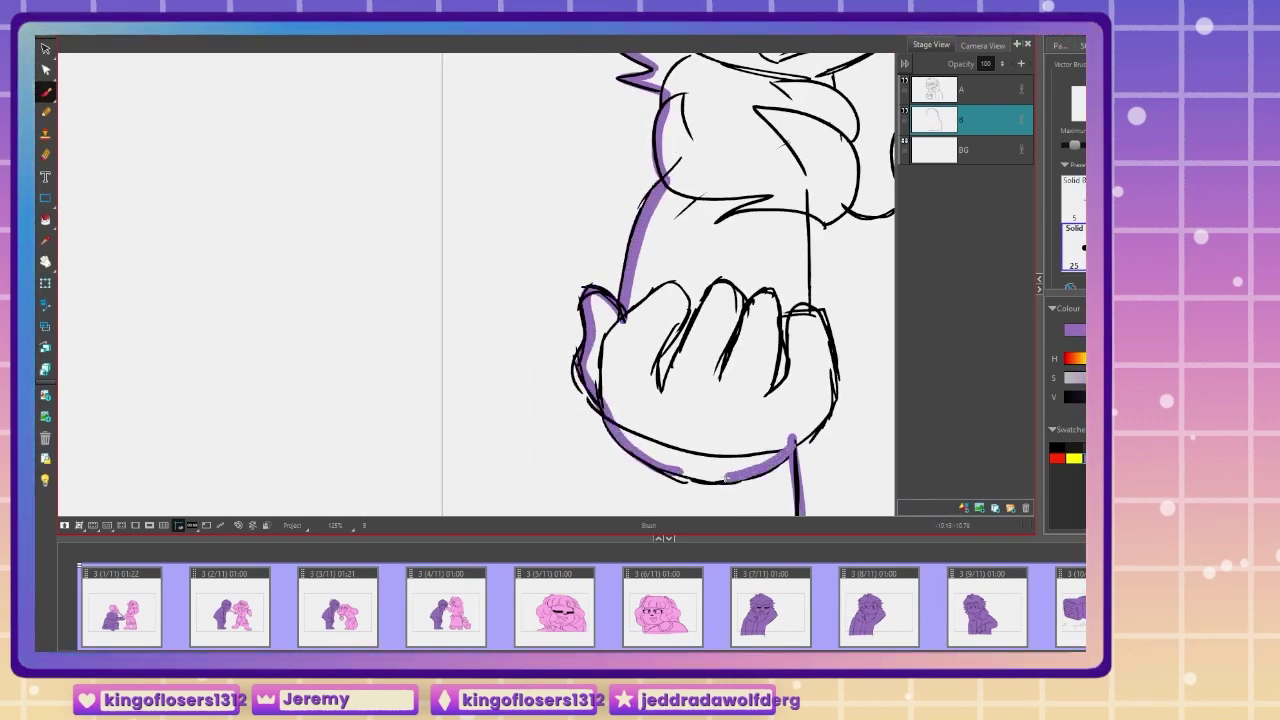
Step: Fill the traced silhouette of the character with solid purple using the Paint tool
key(1)
key(1)
key(1)
drag(400, 349, 374, 443)
click(46, 221)
click(587, 373)
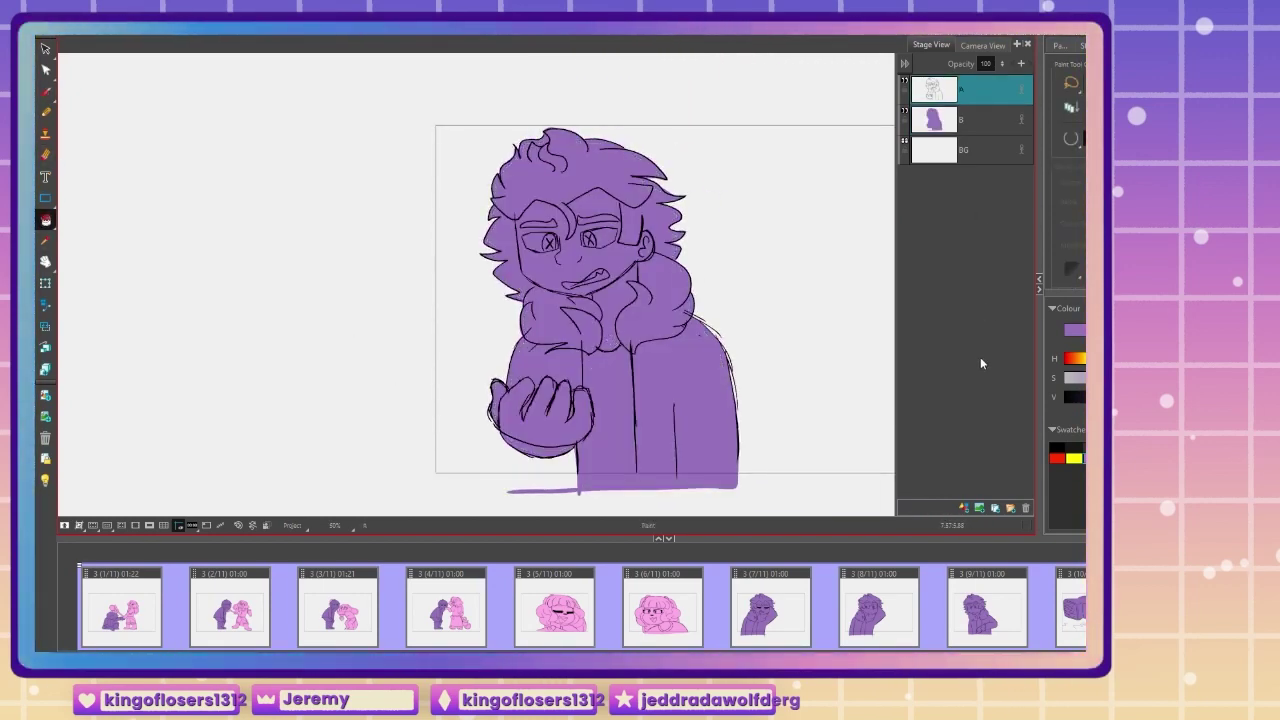
Step: Add a new drawing layer on top and sketch a round head with a bulging cheek beside the purple character
click(964, 507)
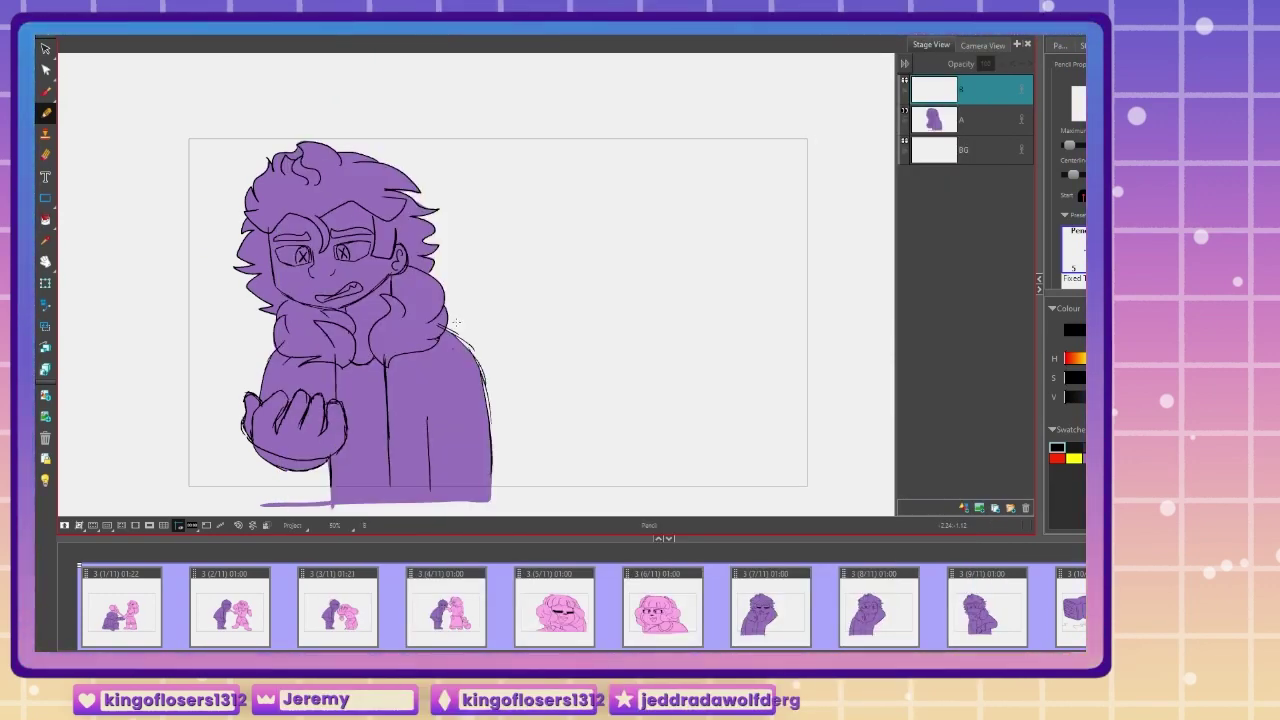
scroll(455, 322, up, 2)
drag(372, 420, 357, 391)
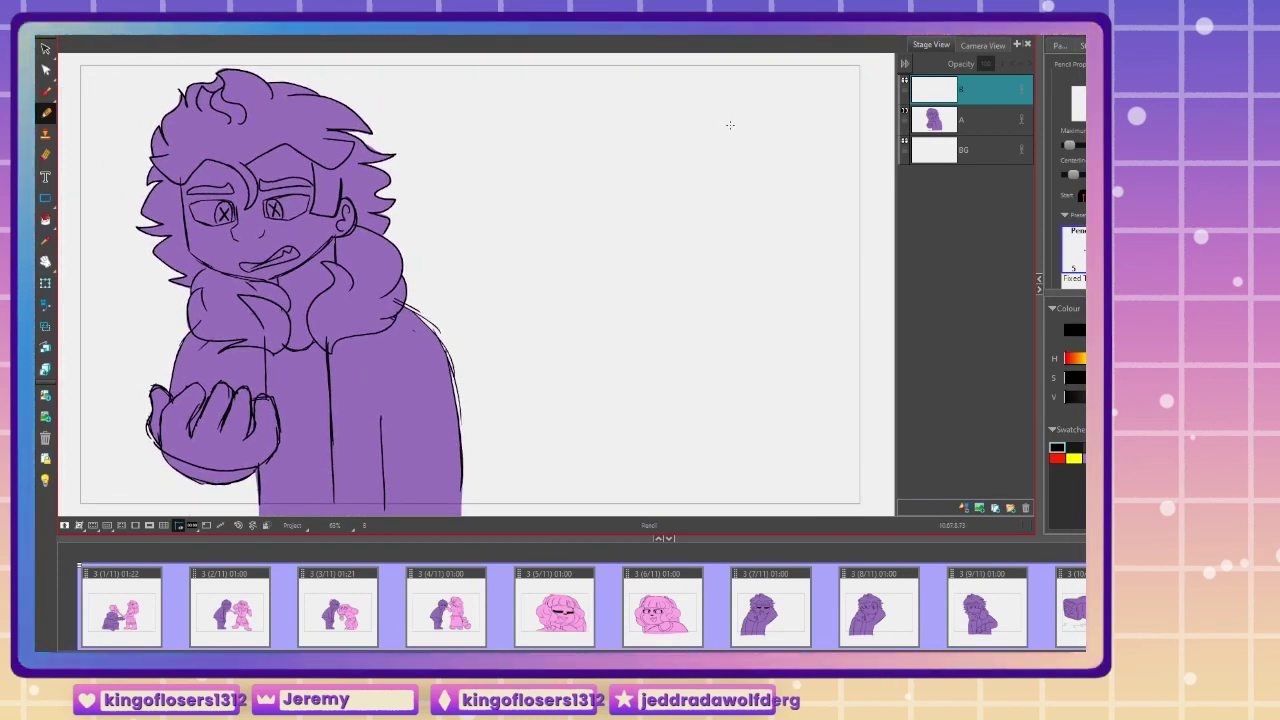
mouse_move(735, 126)
mouse_down()
mouse_move(677, 107)
mouse_move(651, 114)
mouse_move(624, 149)
mouse_move(624, 194)
mouse_move(686, 256)
mouse_move(758, 225)
mouse_move(735, 120)
mouse_up()
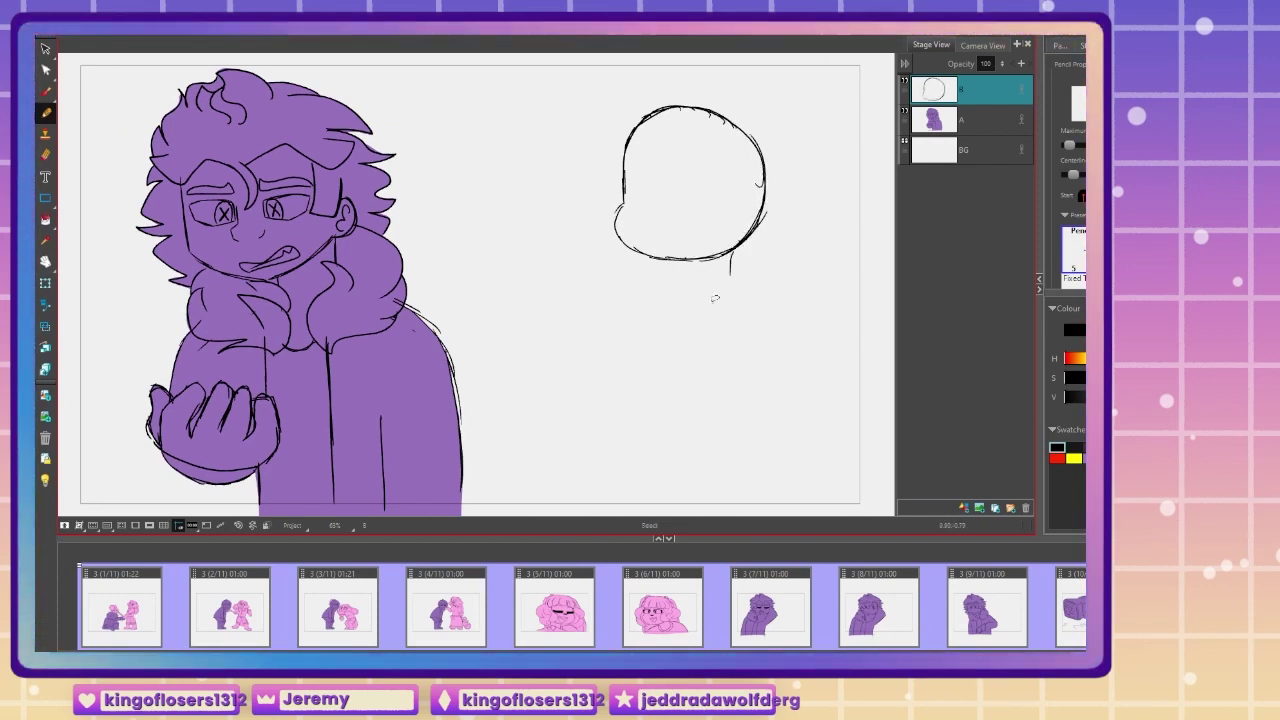
Step: Sketch two neck lines, a flat shoulder line and both sides of the torso below the round head
key(ctrl+z)
mouse_move(734, 249)
mouse_down()
mouse_move(735, 284)
mouse_move(682, 290)
mouse_up()
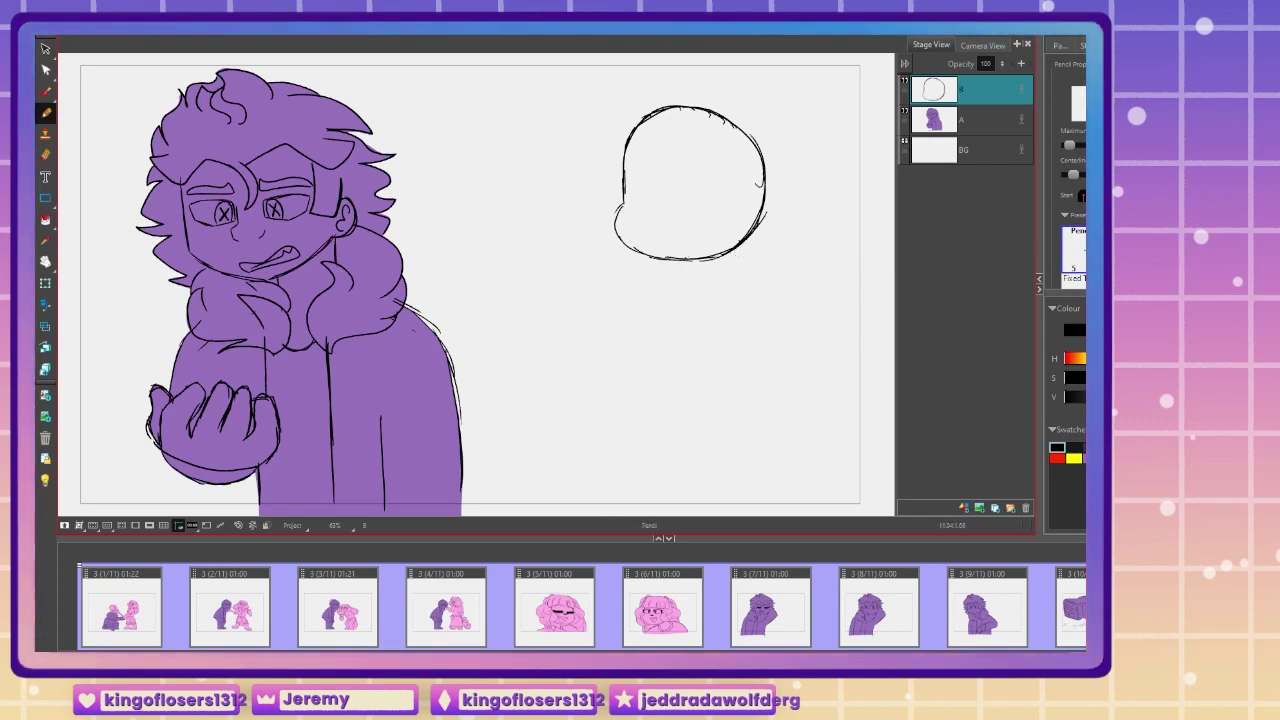
mouse_move(740, 249)
mouse_down()
mouse_move(741, 277)
mouse_move(689, 295)
mouse_up()
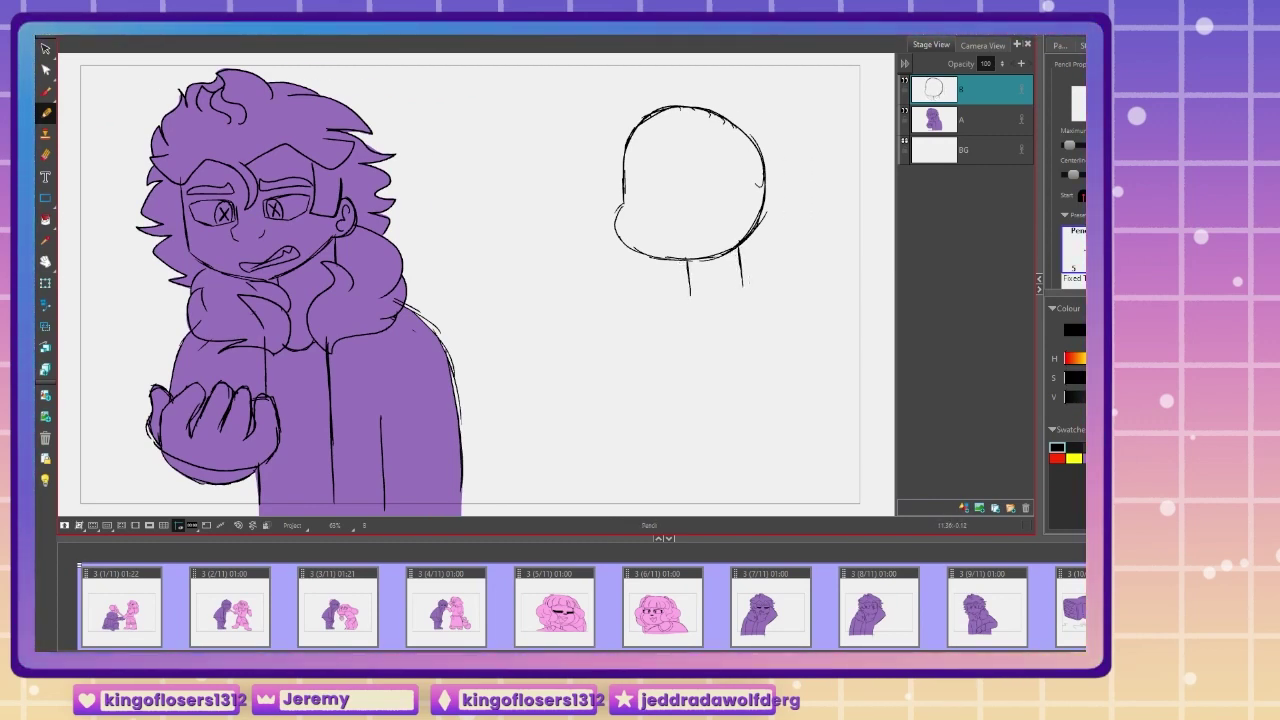
drag(782, 298, 658, 303)
drag(641, 352, 657, 500)
drag(810, 342, 818, 436)
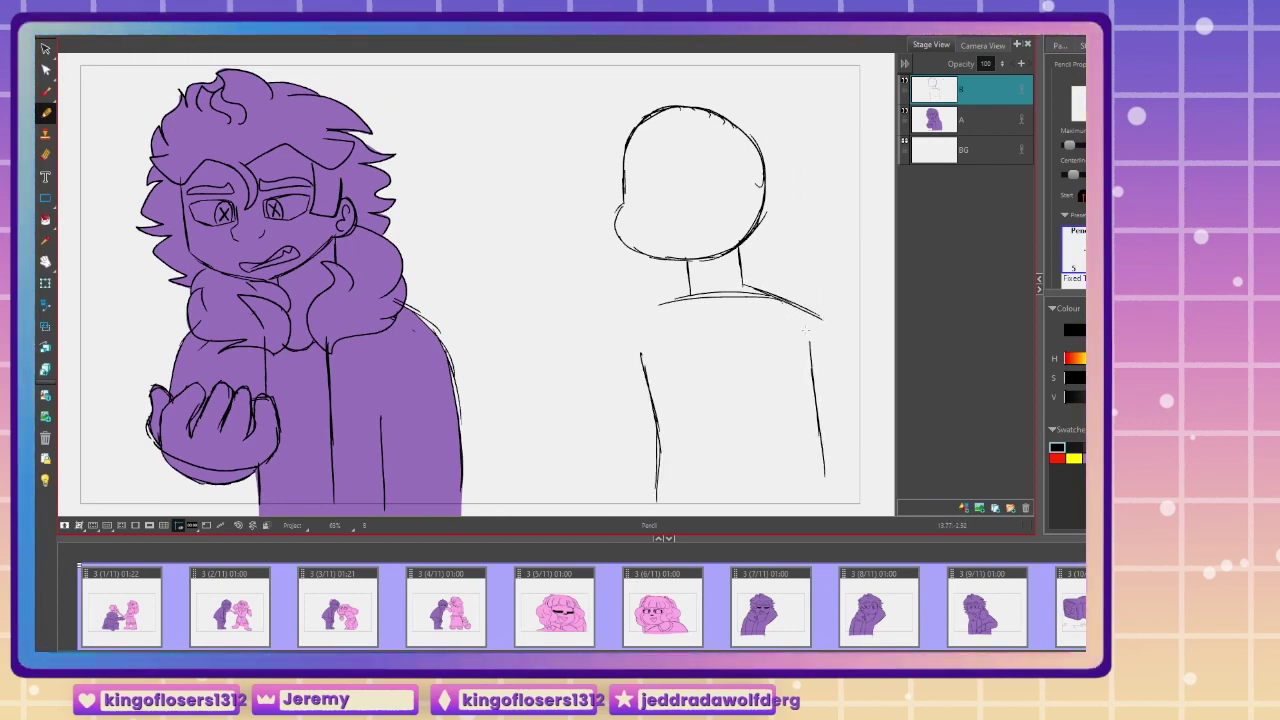
key(ctrl+z)
Step: Sketch a rounded shoulder and a bent arm folding upwards, with its hand held under the chin
drag(798, 286, 842, 380)
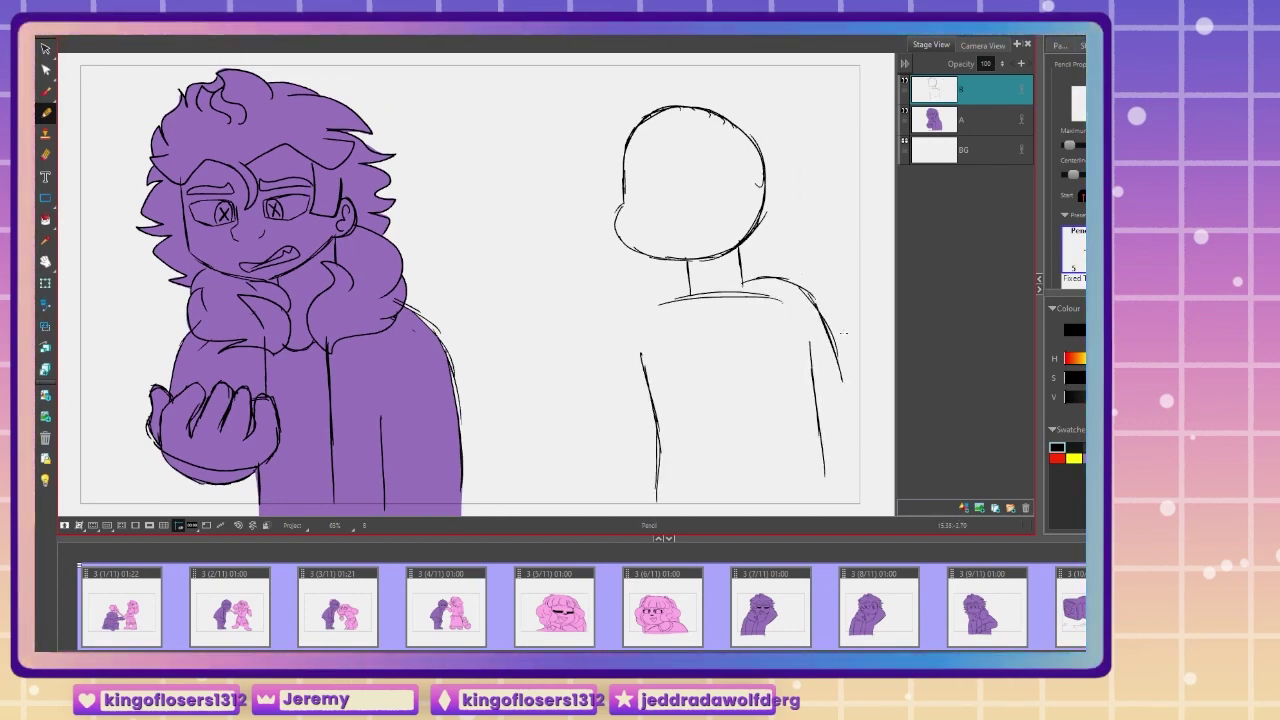
key(ctrl+z)
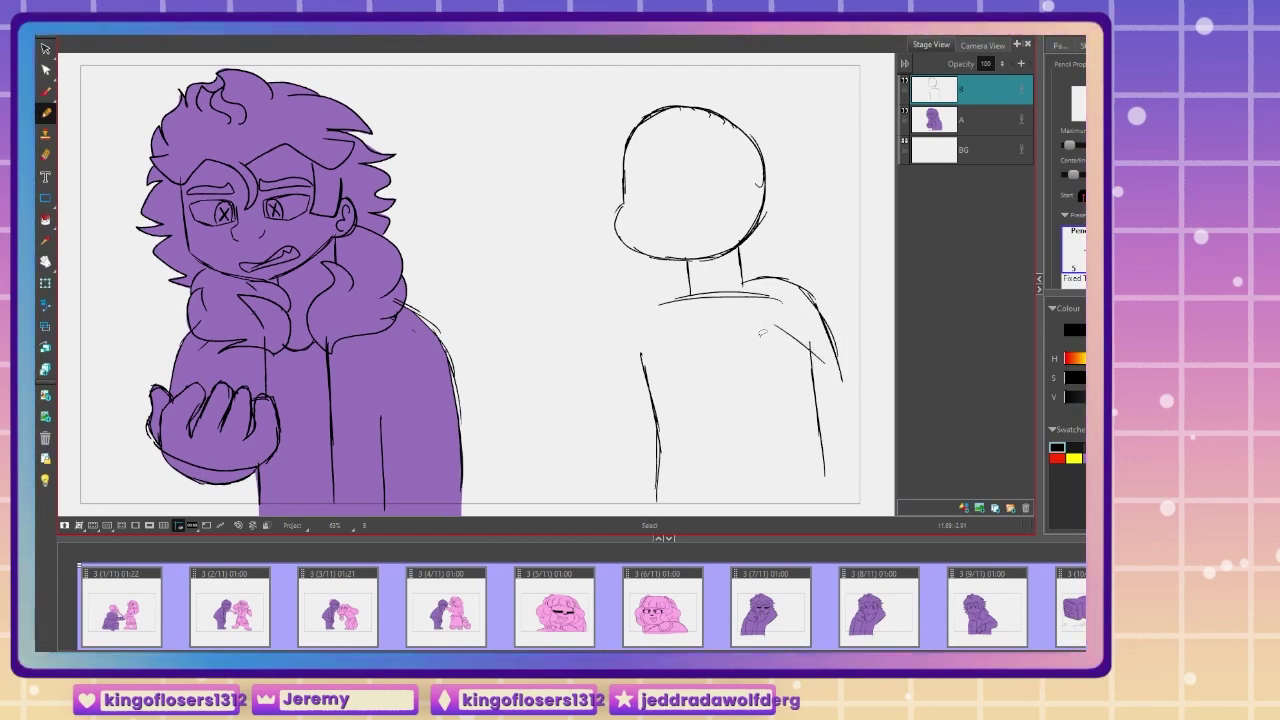
drag(750, 316, 830, 372)
drag(735, 365, 749, 379)
drag(836, 368, 824, 426)
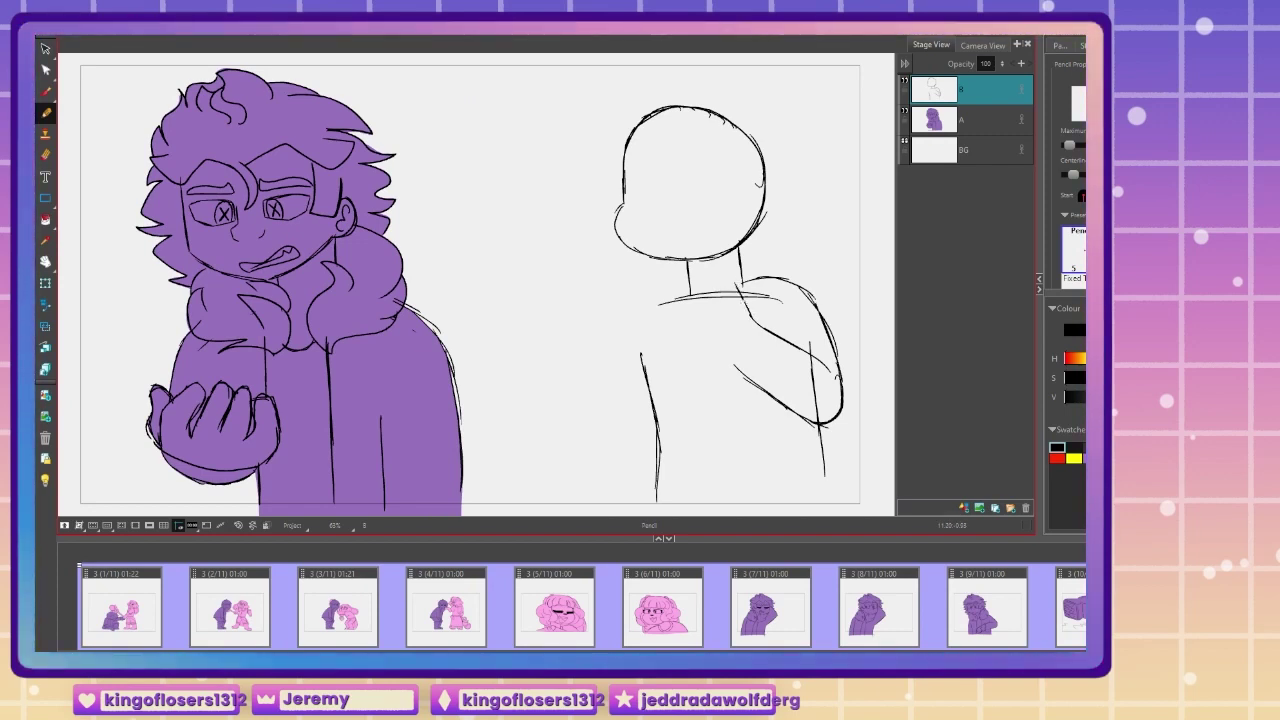
mouse_move(698, 265)
mouse_down()
mouse_move(746, 303)
mouse_move(707, 294)
mouse_move(730, 326)
mouse_up()
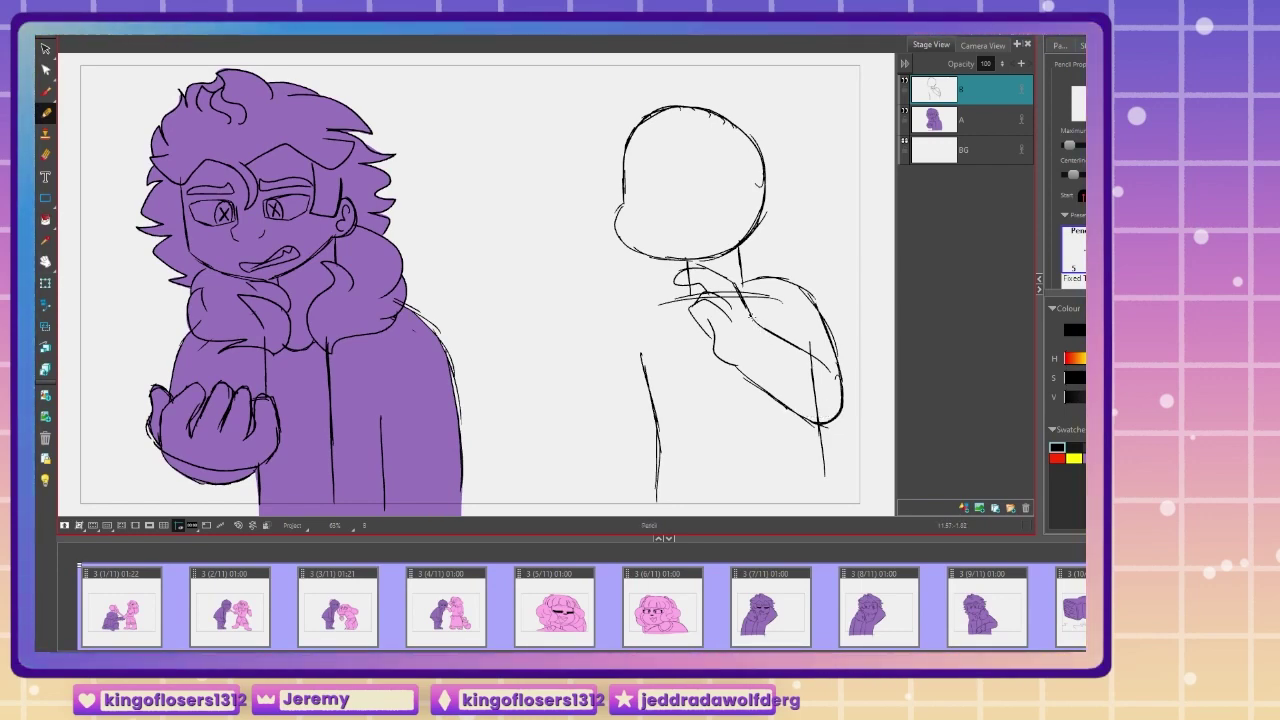
mouse_move(806, 356)
mouse_down()
mouse_move(832, 372)
mouse_move(822, 412)
mouse_up()
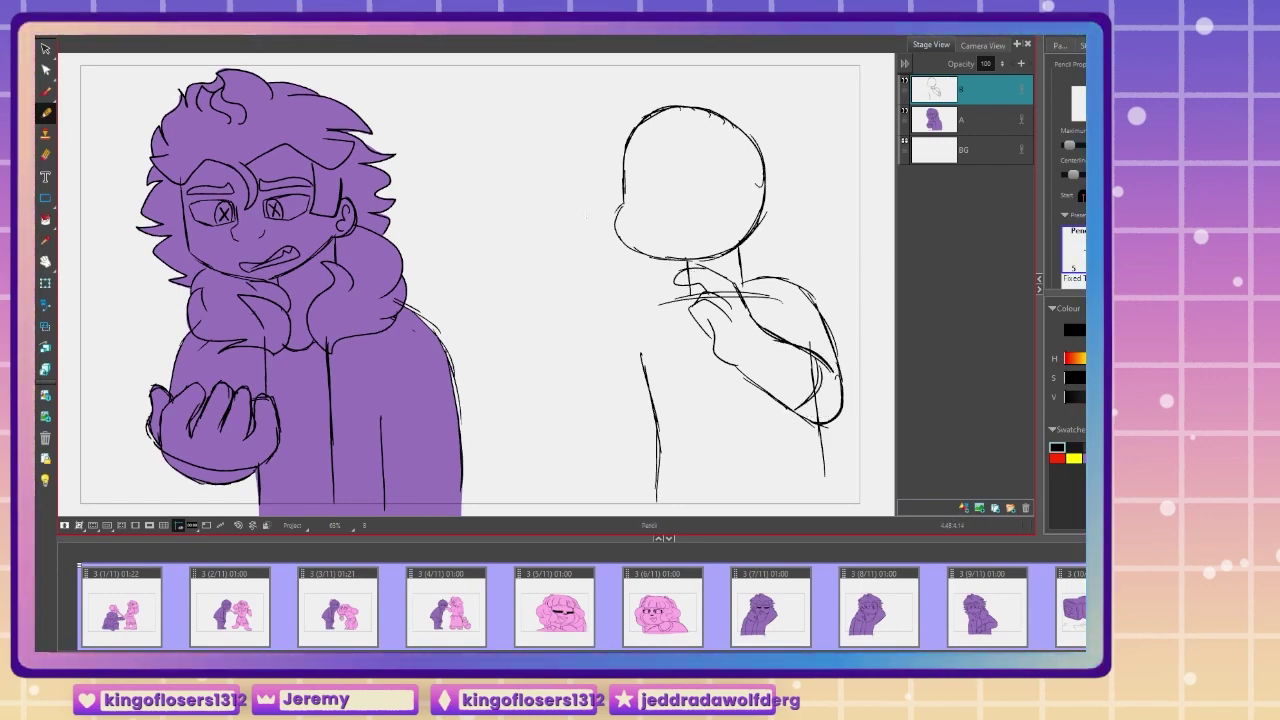
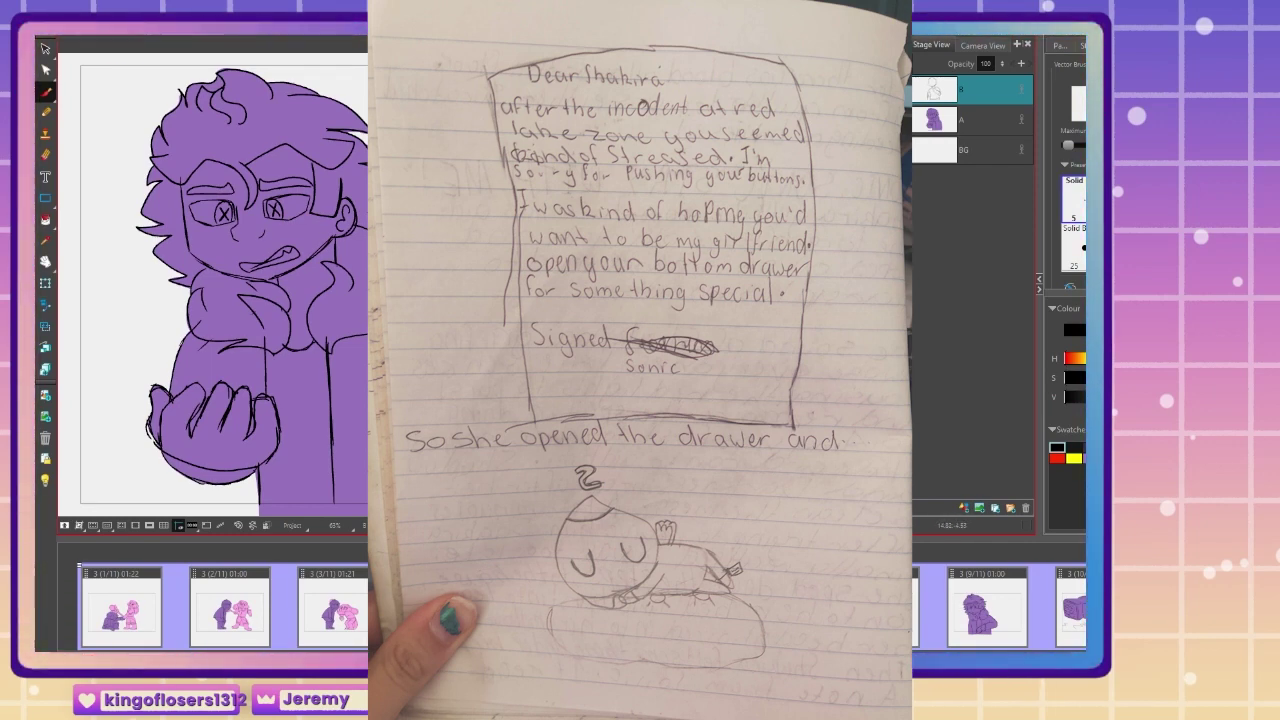
Step: Sketch clothing details on the second figure: collar lines, a front line down the shirt and a small cylindrical object at the belt
drag(46, 50, 79, 70)
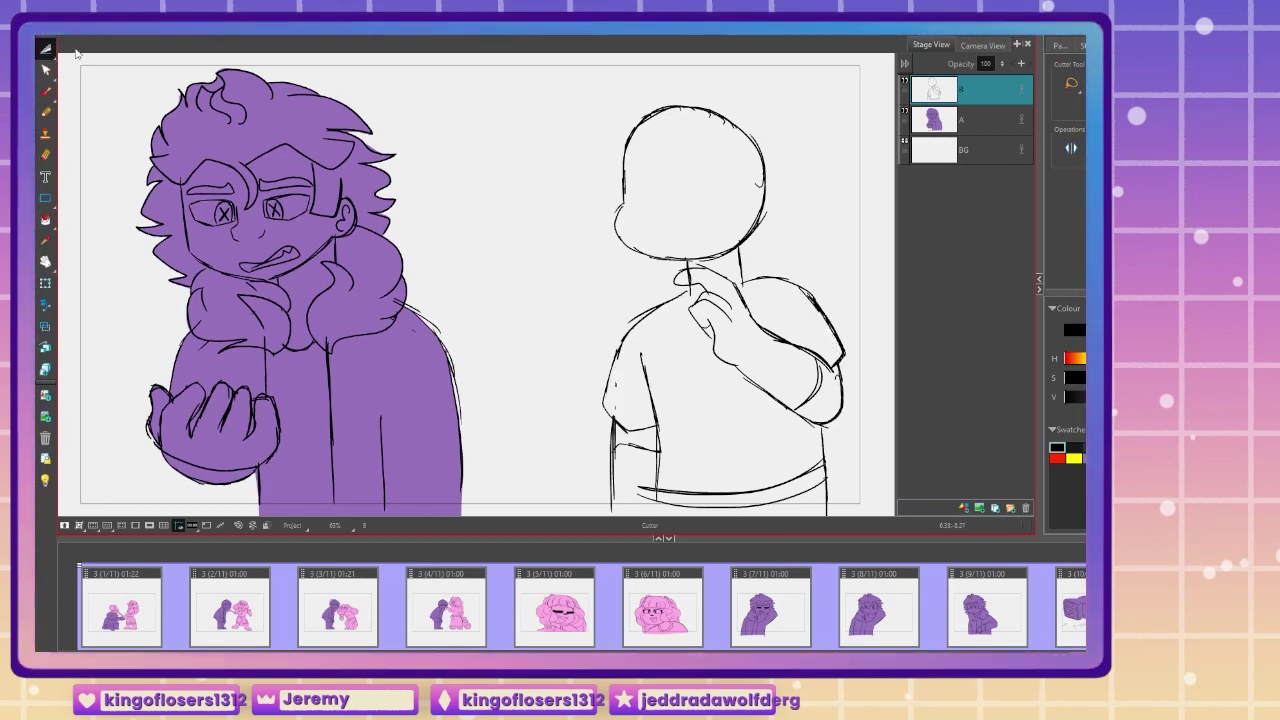
key(alt+s)
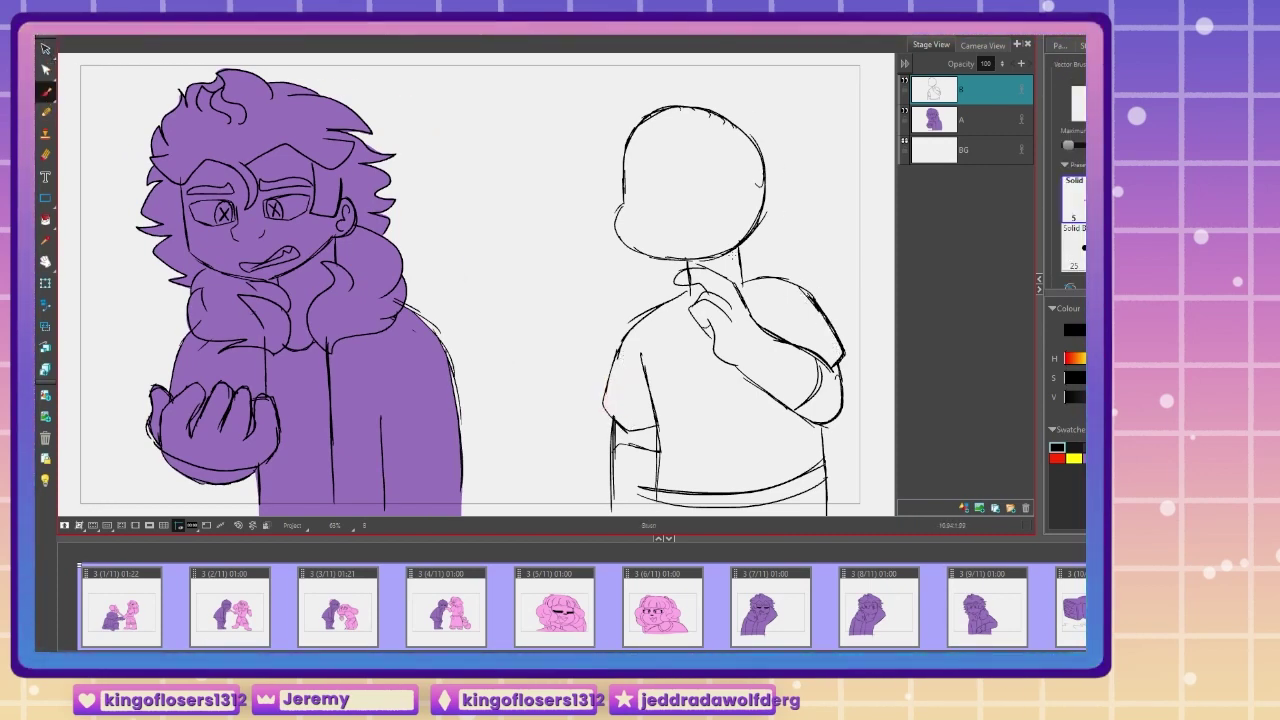
drag(682, 298, 707, 333)
drag(752, 281, 745, 309)
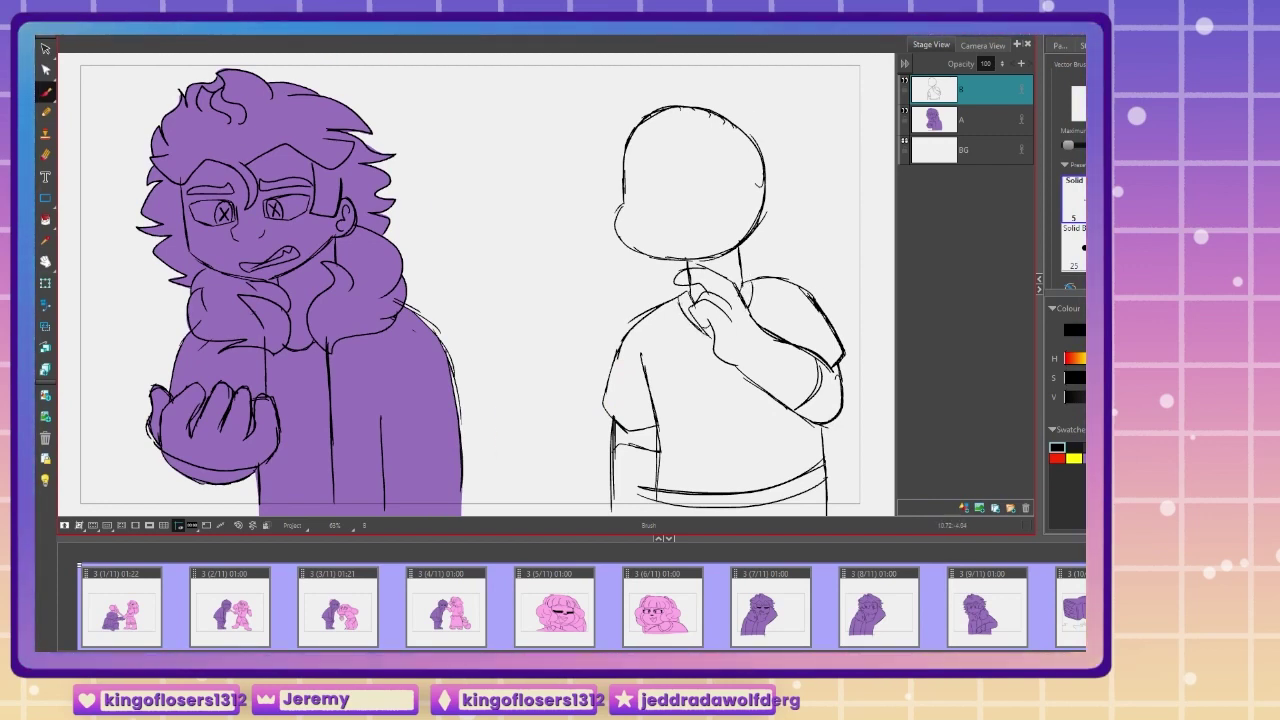
drag(716, 388, 720, 491)
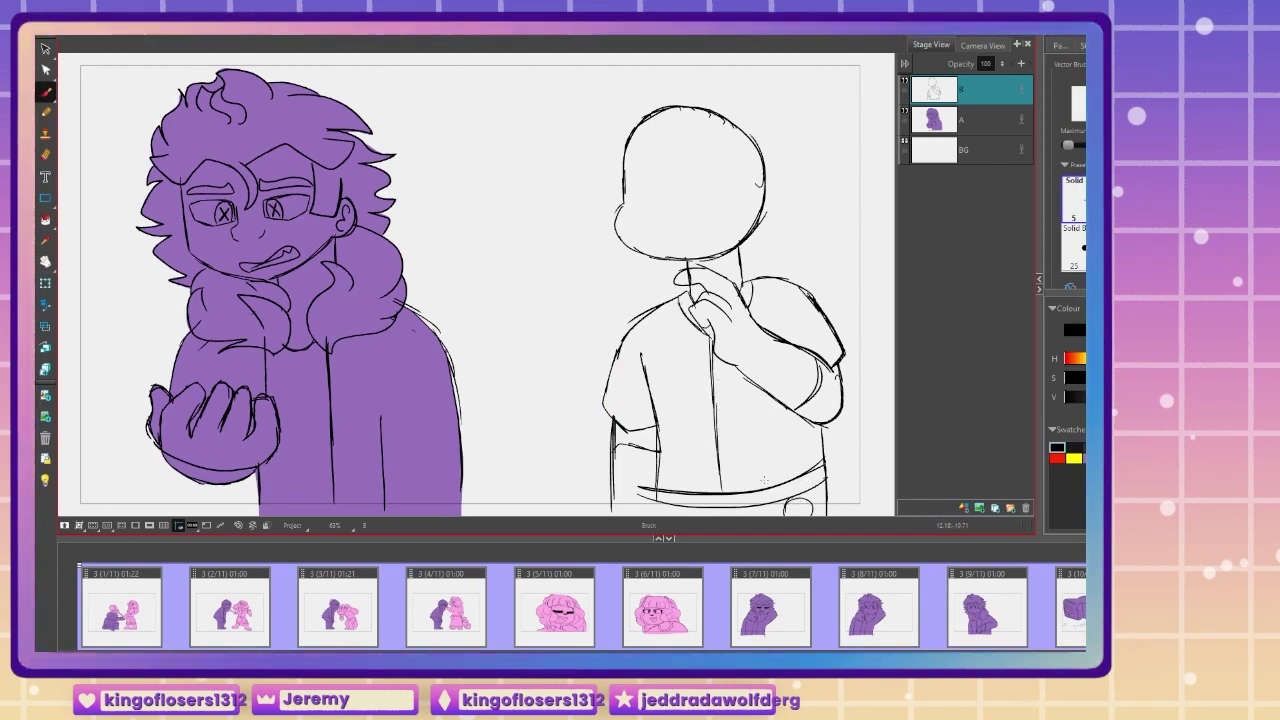
mouse_move(829, 479)
mouse_down()
mouse_move(829, 493)
mouse_move(799, 500)
mouse_move(857, 511)
mouse_up()
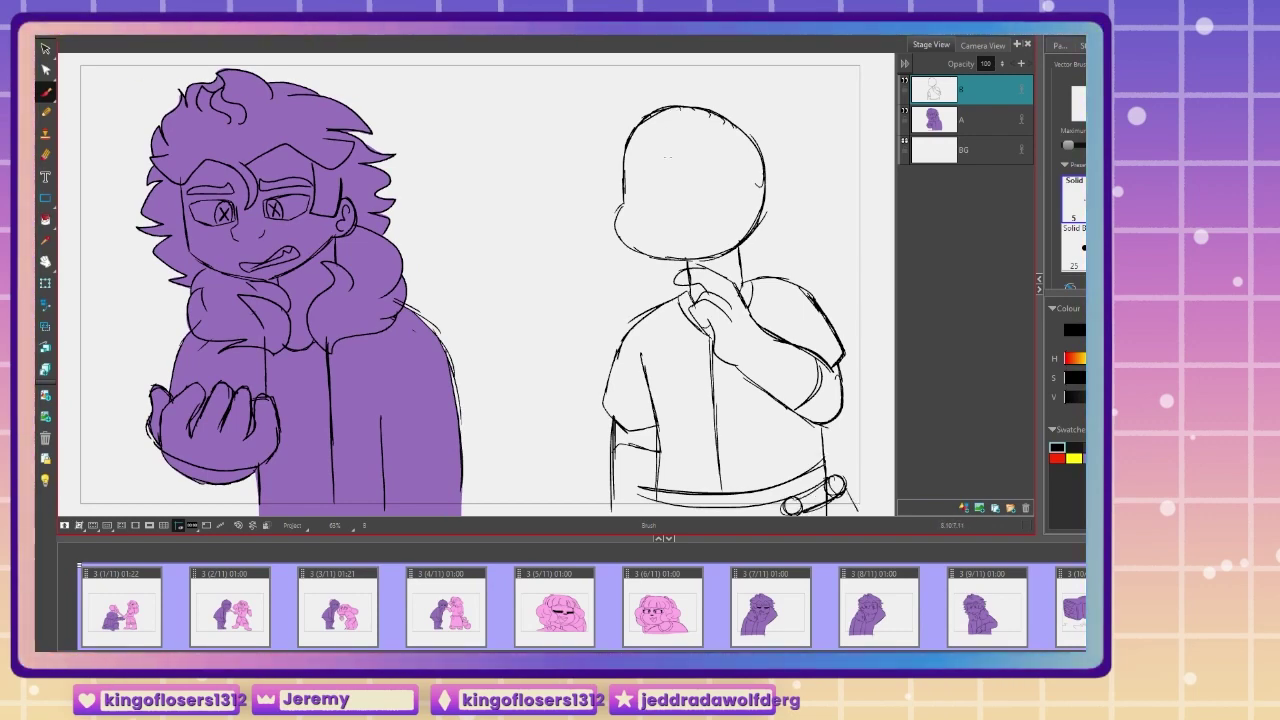
Step: Lasso the whole sketched second figure and move it slightly closer to the purple character
click(45, 53)
key(2)
mouse_move(502, 400)
mouse_down()
mouse_move(631, 403)
mouse_move(573, 417)
mouse_up()
mouse_move(578, 415)
mouse_down()
mouse_move(897, 286)
mouse_move(640, 140)
mouse_up()
drag(671, 270, 648, 264)
drag(626, 152, 631, 159)
drag(644, 230, 641, 223)
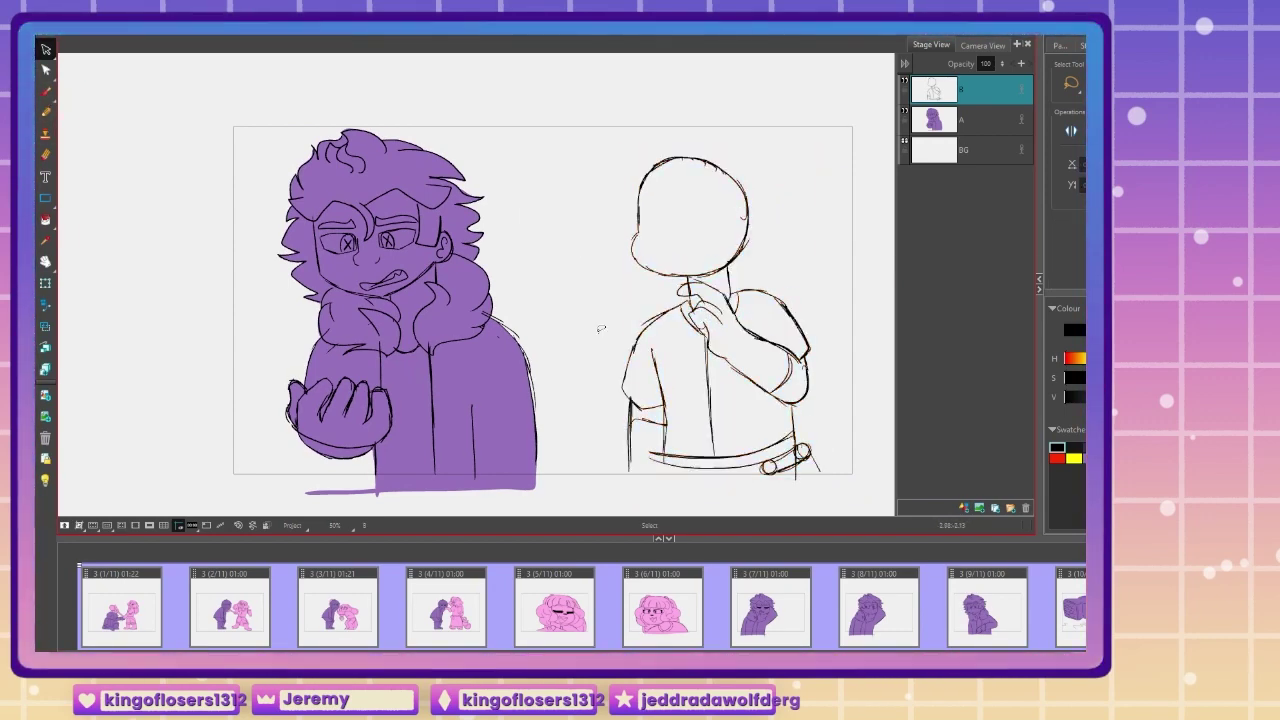
drag(601, 328, 614, 171)
Step: Sketch a fringe of rounded locks across the second figure's forehead and a curved lock of hair falling behind the cheek
click(46, 91)
key(2)
key(2)
mouse_move(820, 102)
mouse_down()
mouse_move(532, 263)
mouse_move(492, 270)
mouse_move(575, 290)
mouse_move(583, 258)
mouse_up()
mouse_move(597, 246)
mouse_down()
mouse_move(603, 271)
mouse_move(584, 260)
mouse_up()
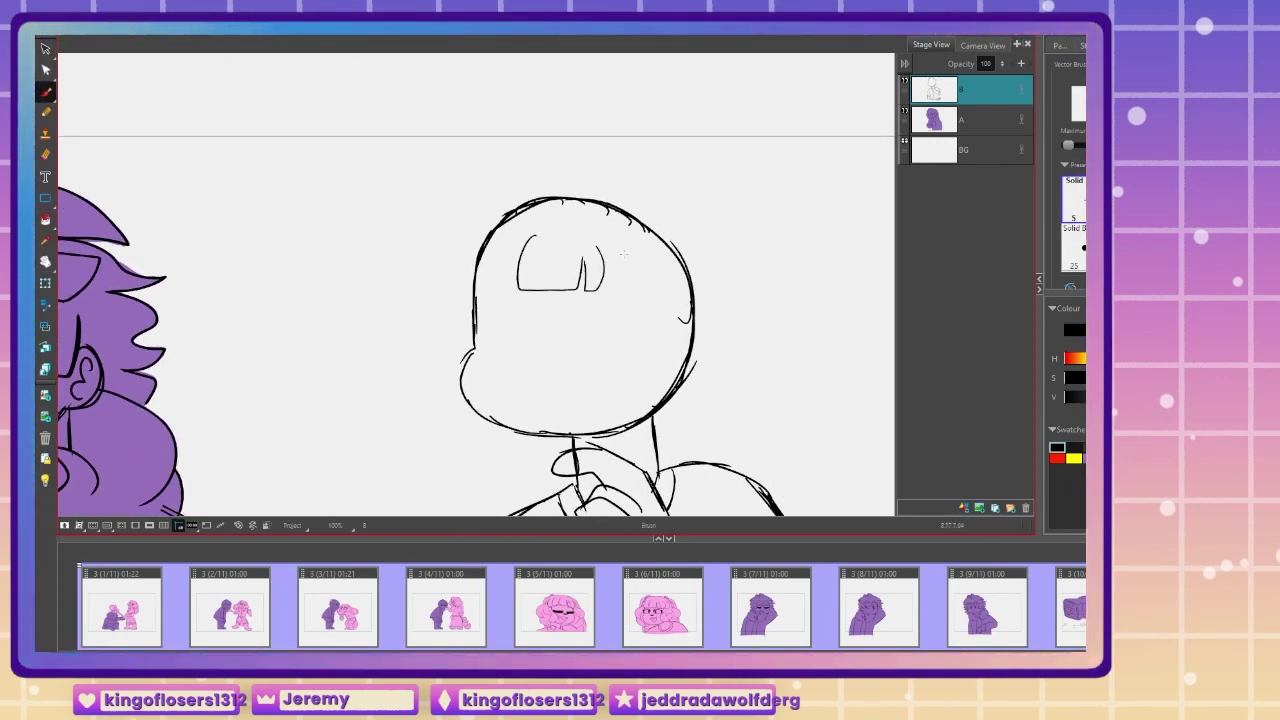
mouse_move(500, 239)
mouse_down()
mouse_move(518, 290)
mouse_move(484, 297)
mouse_up()
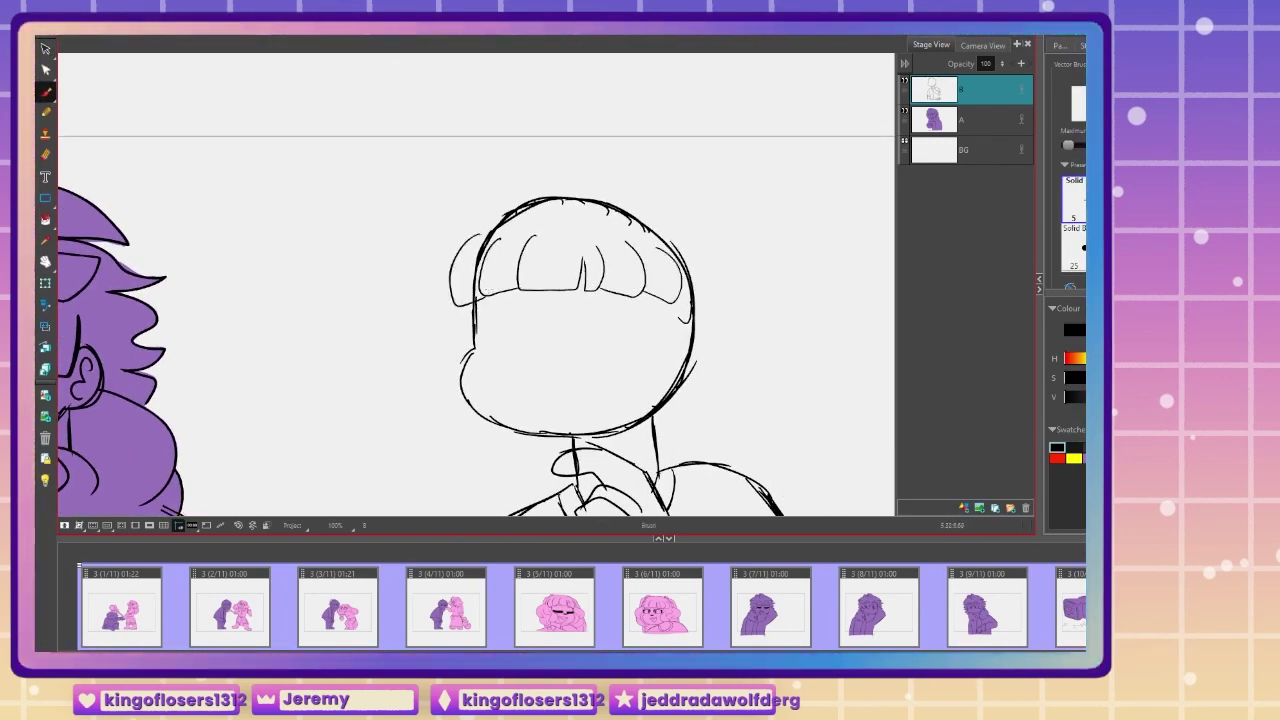
drag(700, 430, 675, 403)
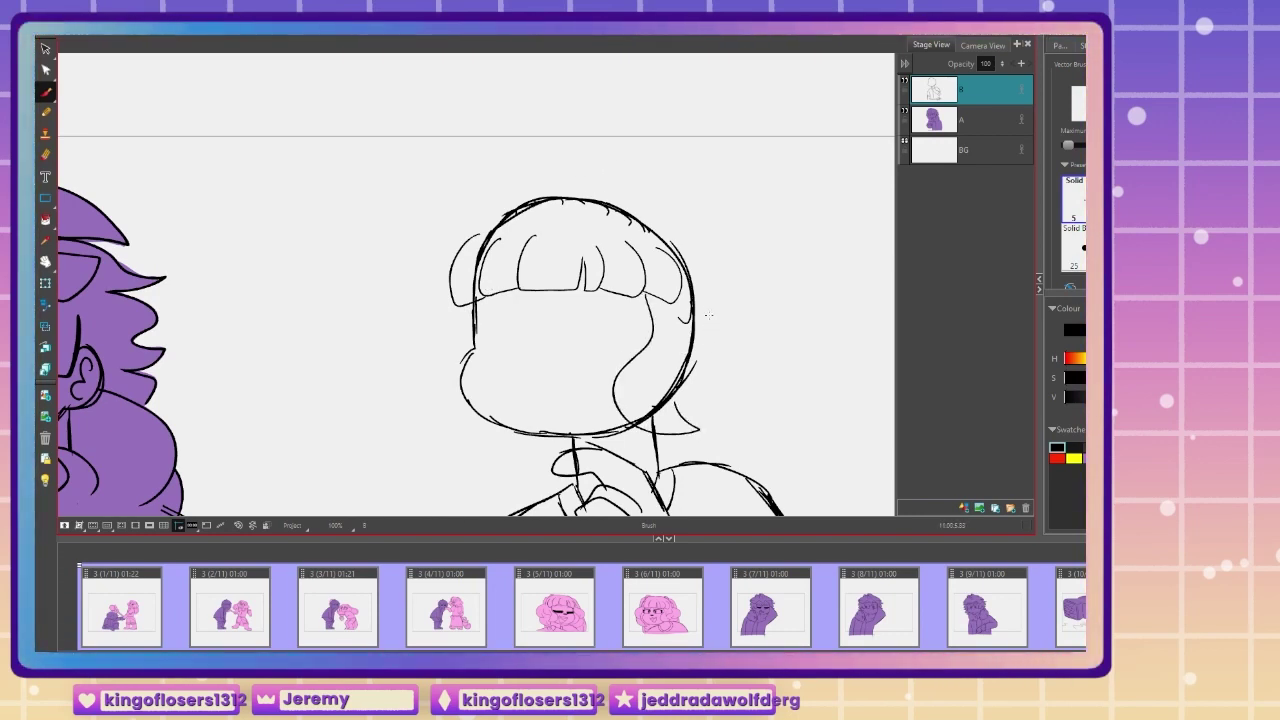
Step: Sketch the hair's outer contour over the crown, with wavy curls falling on both sides of the face
drag(710, 316, 666, 342)
mouse_move(710, 294)
mouse_down()
mouse_move(706, 405)
mouse_move(763, 435)
mouse_up()
drag(531, 190, 460, 245)
drag(465, 322, 512, 446)
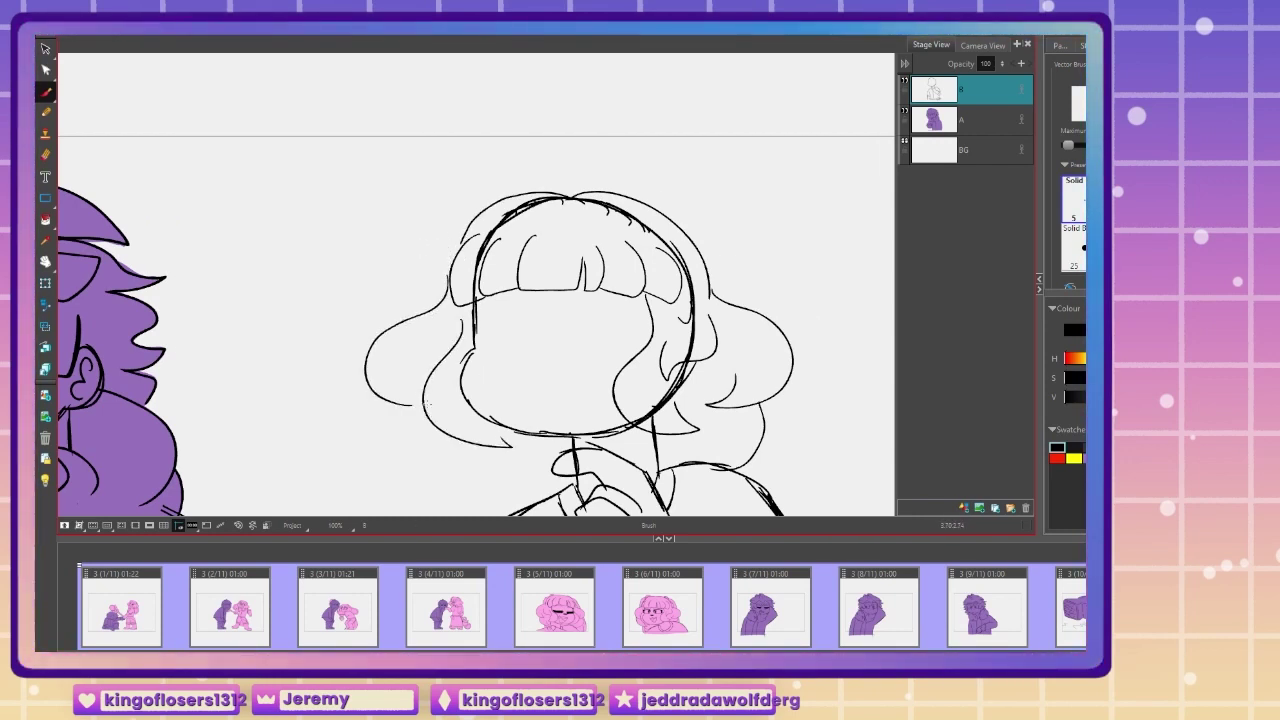
Step: Redraw the left outer curl closer to the face and add the lower curls reaching toward the shoulder
key(ctrl+z)
drag(450, 318, 420, 410)
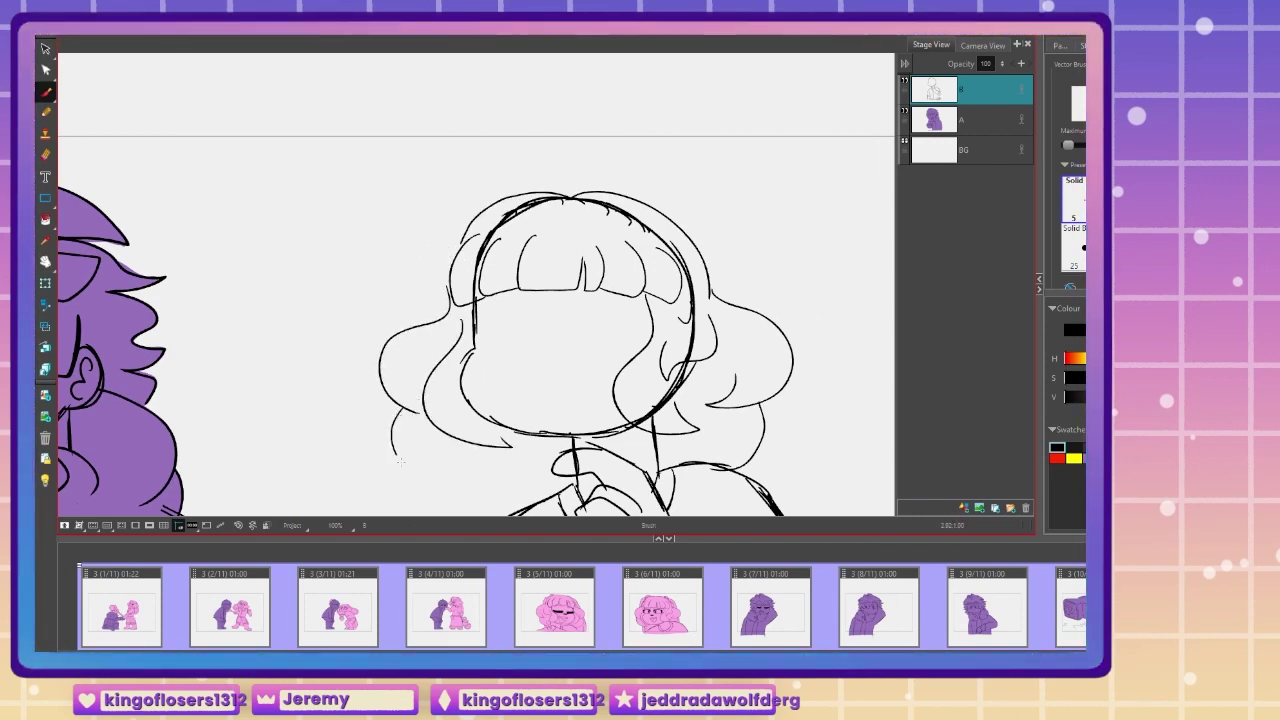
drag(400, 462, 507, 484)
key(ctrl+z)
drag(409, 411, 509, 479)
drag(489, 484, 560, 498)
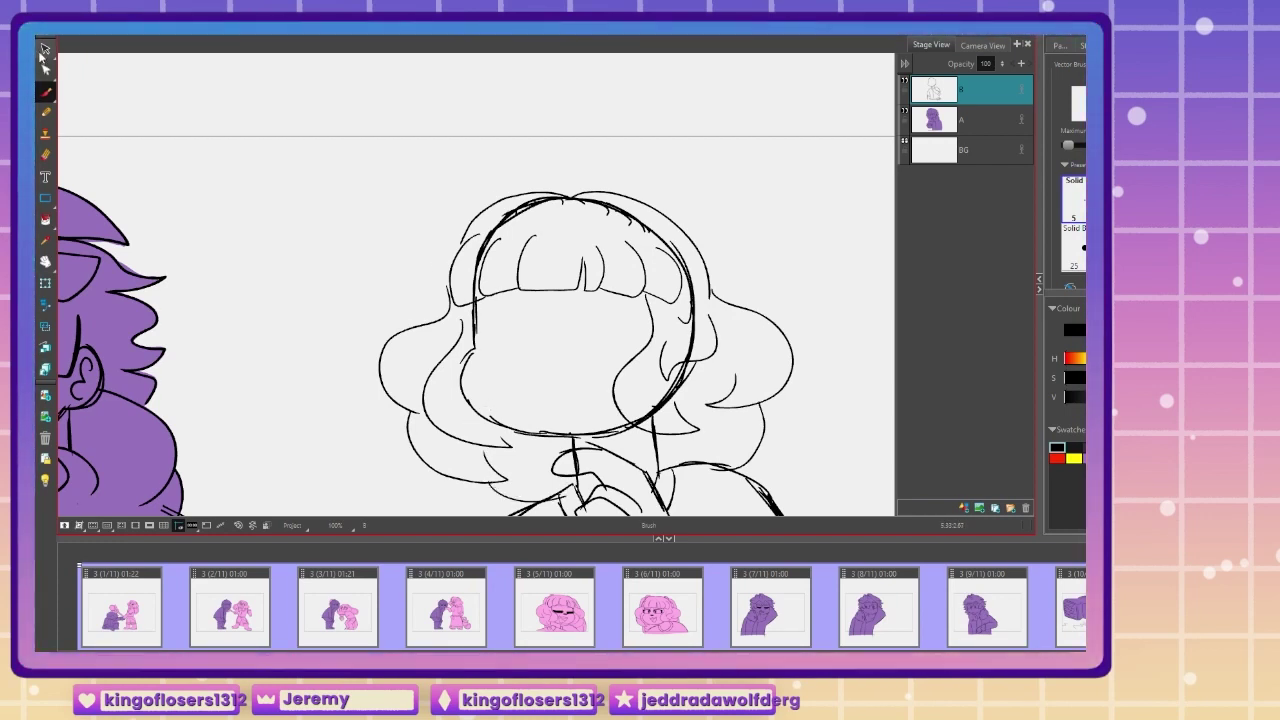
Step: Remove the head construction lines that overlap the hair at the crown, the sides and the jaw
click(68, 84)
drag(643, 411, 622, 432)
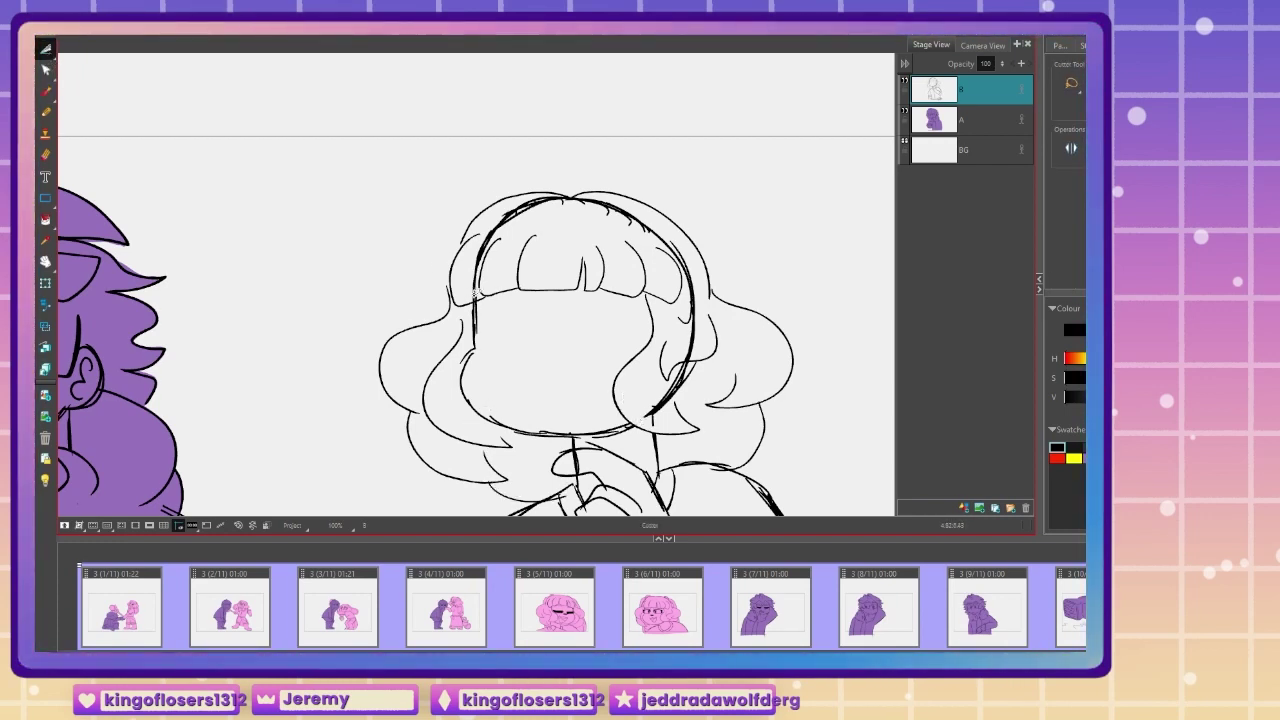
click(45, 49)
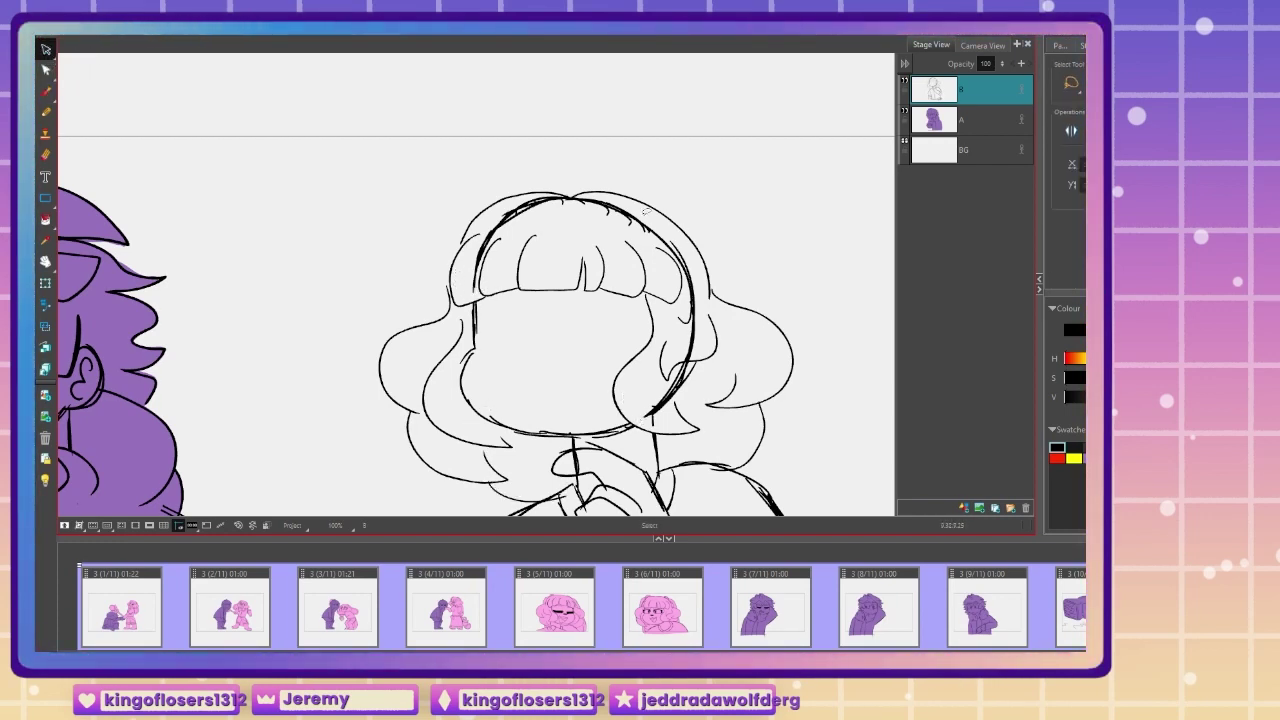
click(516, 206)
key(Delete)
click(481, 256)
key(Delete)
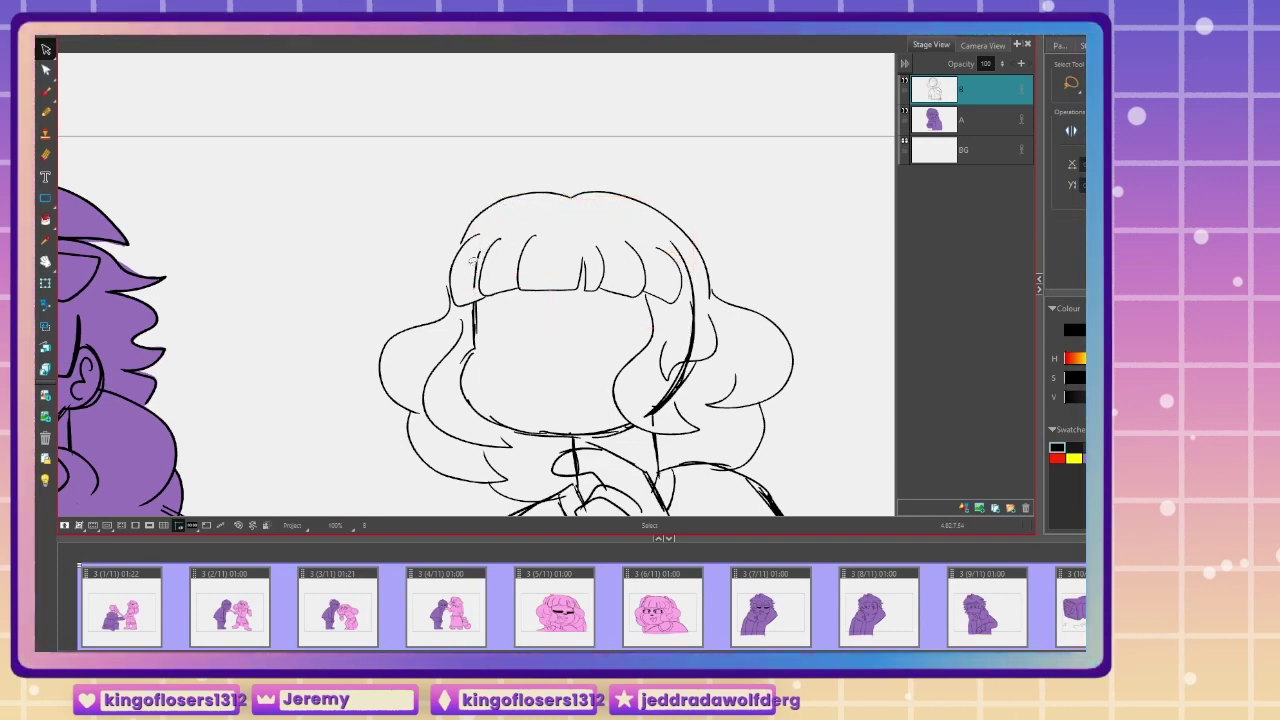
click(692, 325)
key(Delete)
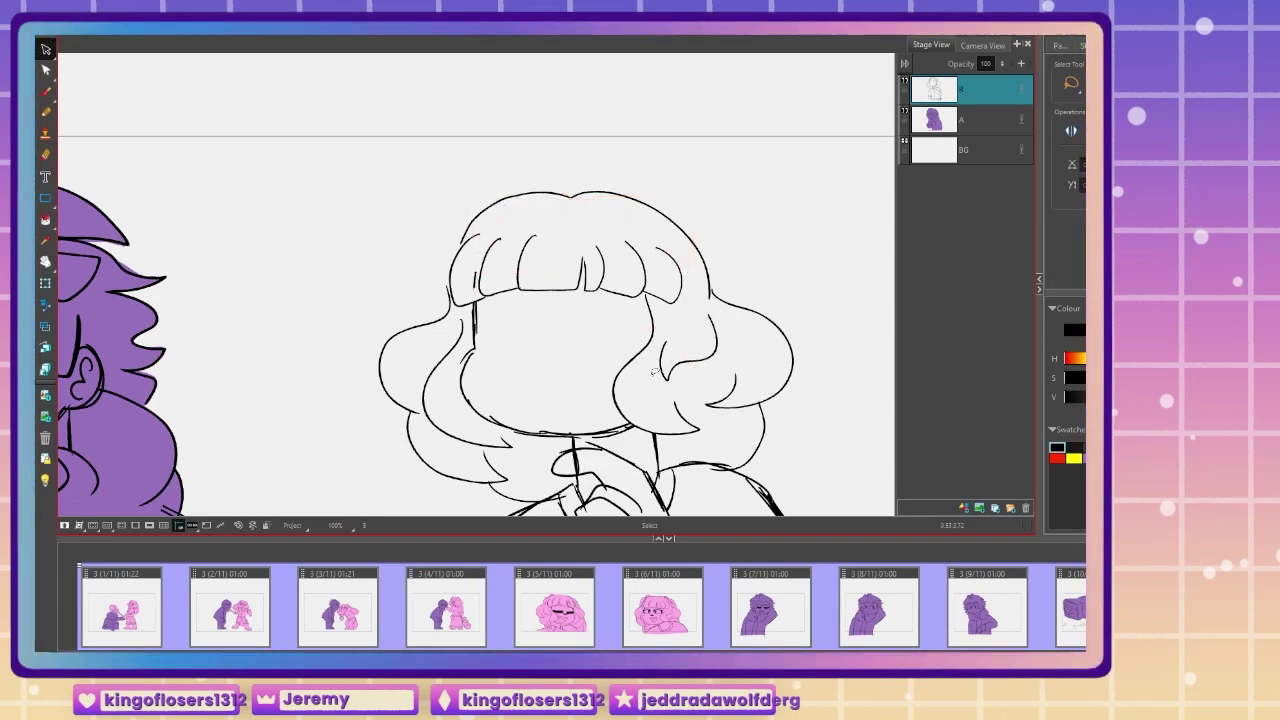
Step: With the Pencil tool, draw rounded bumps atop the hair and long back strands behind both sides of the head
click(46, 91)
key(1)
drag(324, 316, 354, 410)
key(2)
key(2)
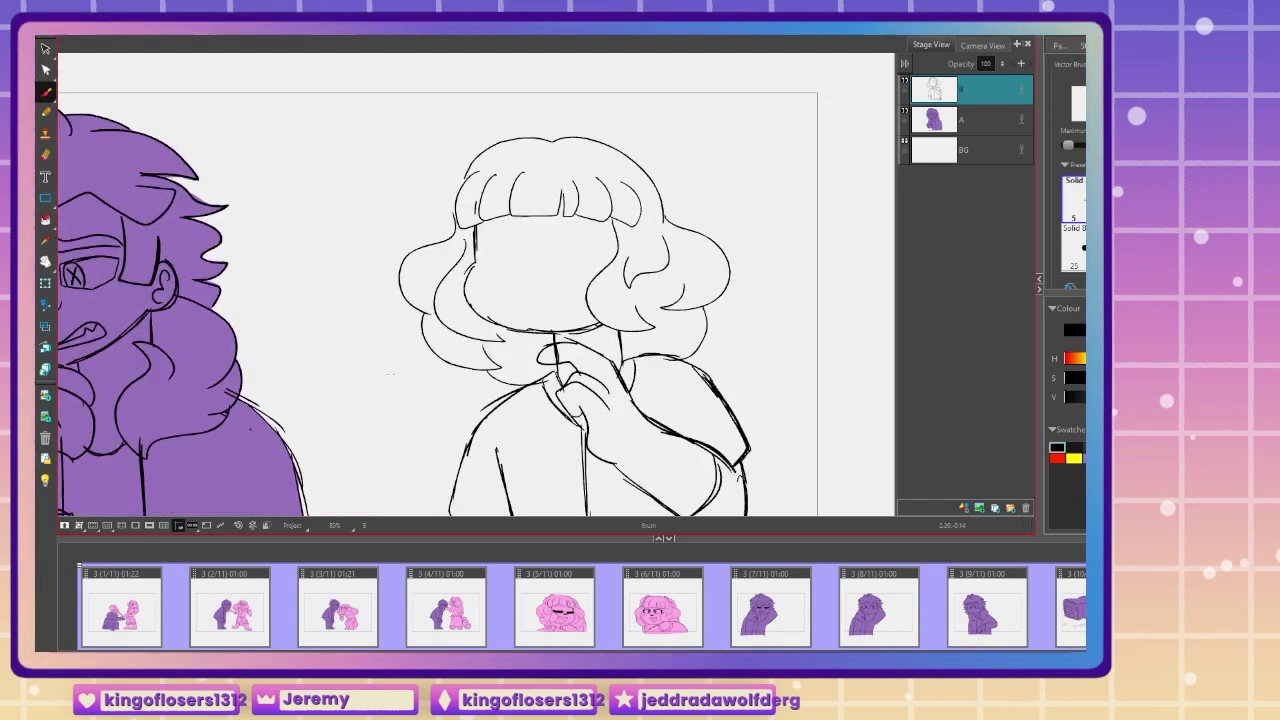
drag(411, 375, 363, 352)
drag(415, 389, 341, 447)
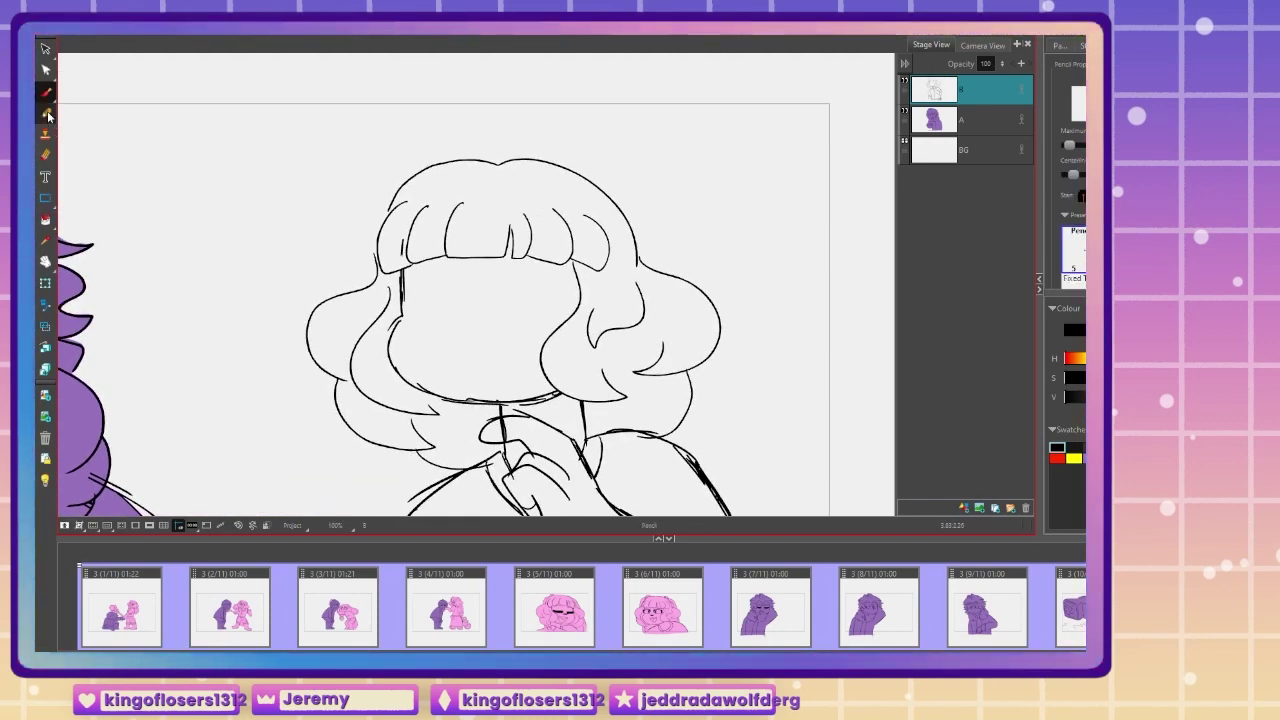
click(46, 113)
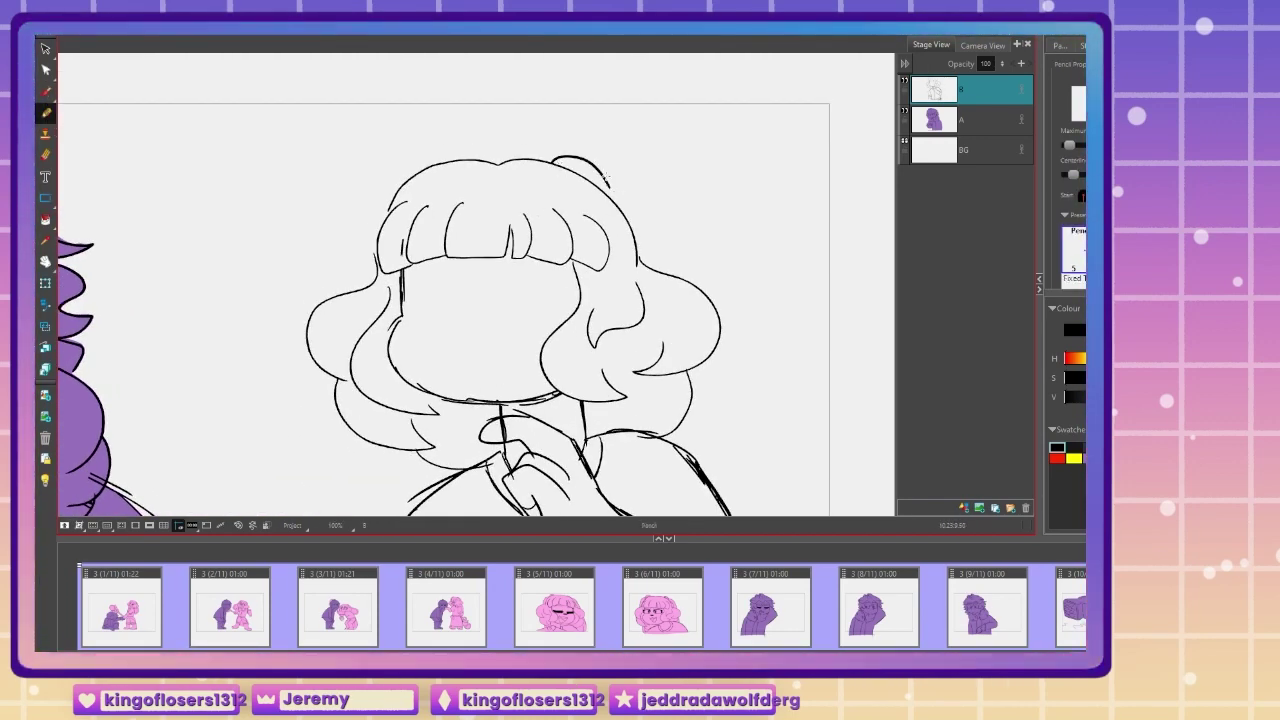
drag(607, 174, 663, 243)
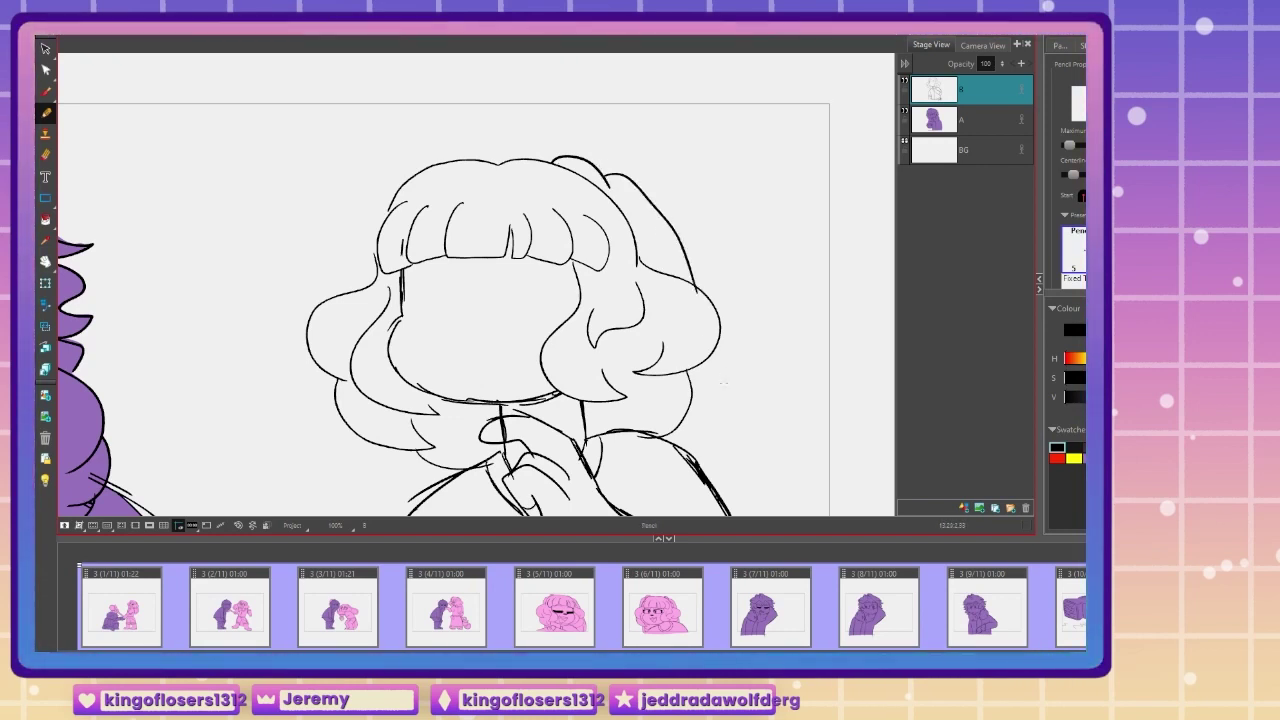
drag(689, 369, 694, 458)
drag(612, 200, 657, 264)
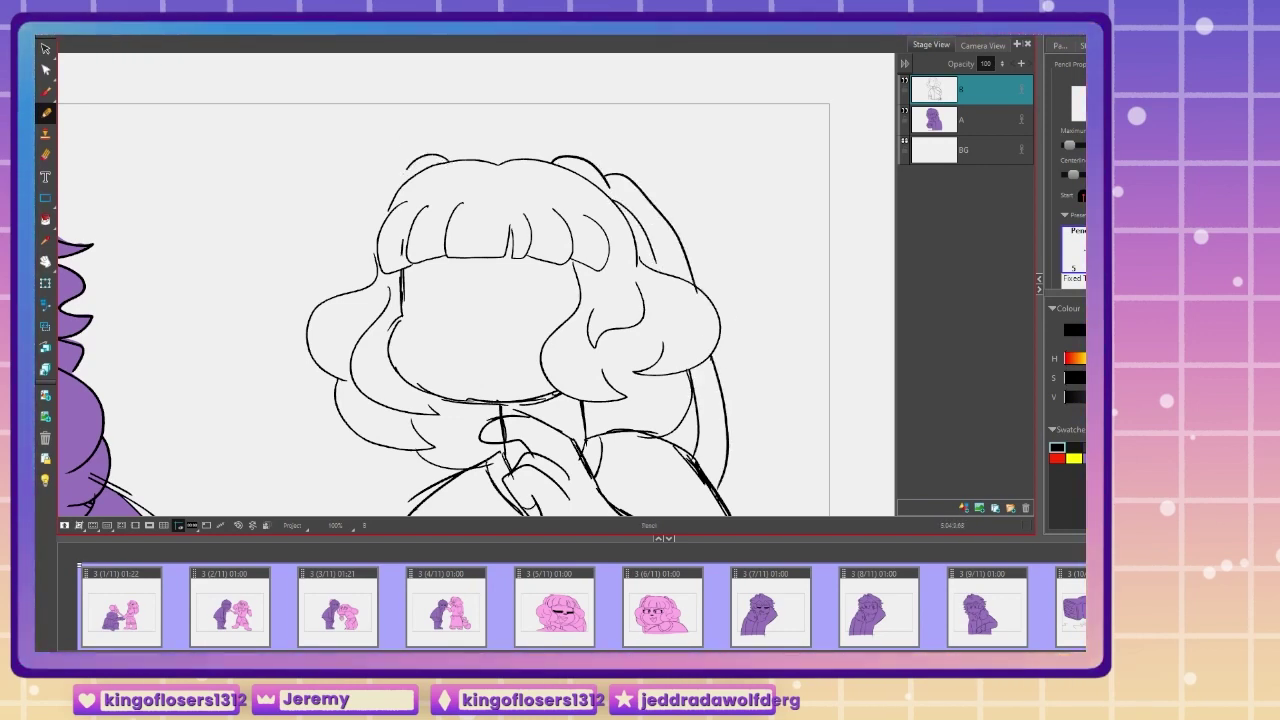
drag(341, 428, 320, 474)
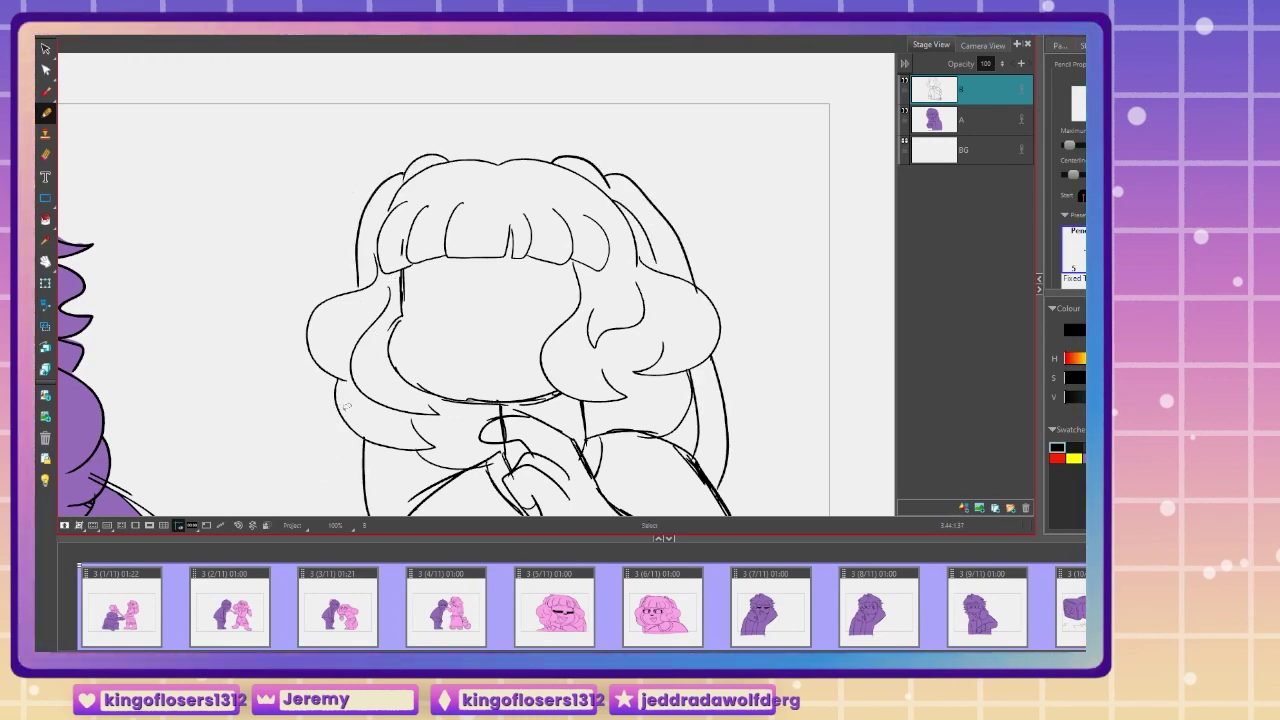
Step: Draw a small filled nose and the left eye with dark lashes, an eyebrow and a diamond pupil inside an oval iris
drag(392, 435, 423, 326)
key(2)
drag(448, 152, 464, 280)
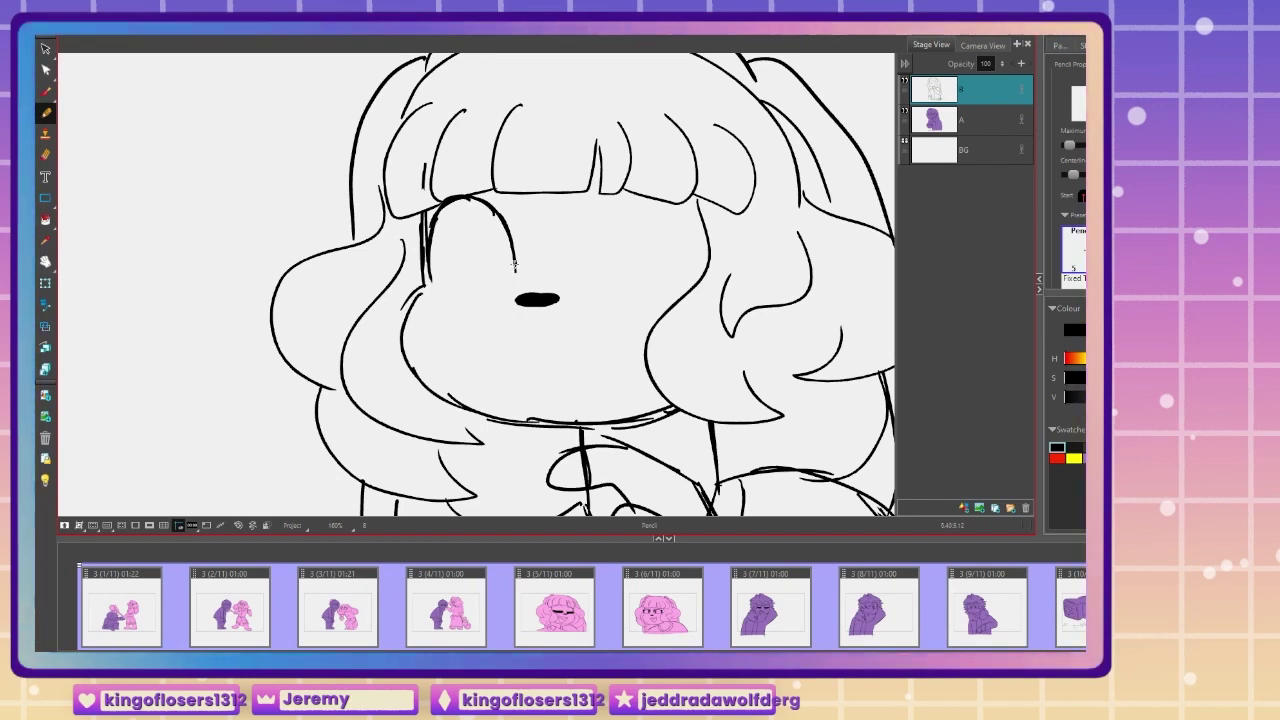
mouse_move(515, 265)
mouse_down()
mouse_move(476, 293)
mouse_move(433, 281)
mouse_up()
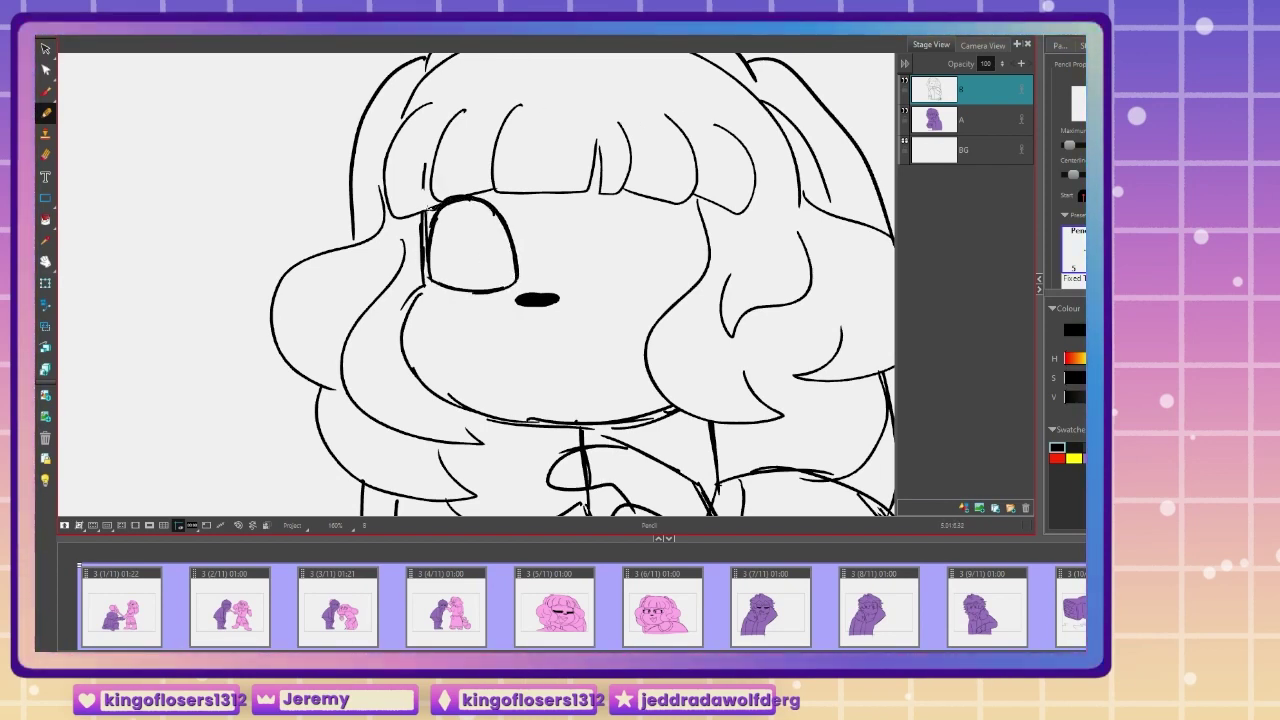
drag(430, 207, 411, 250)
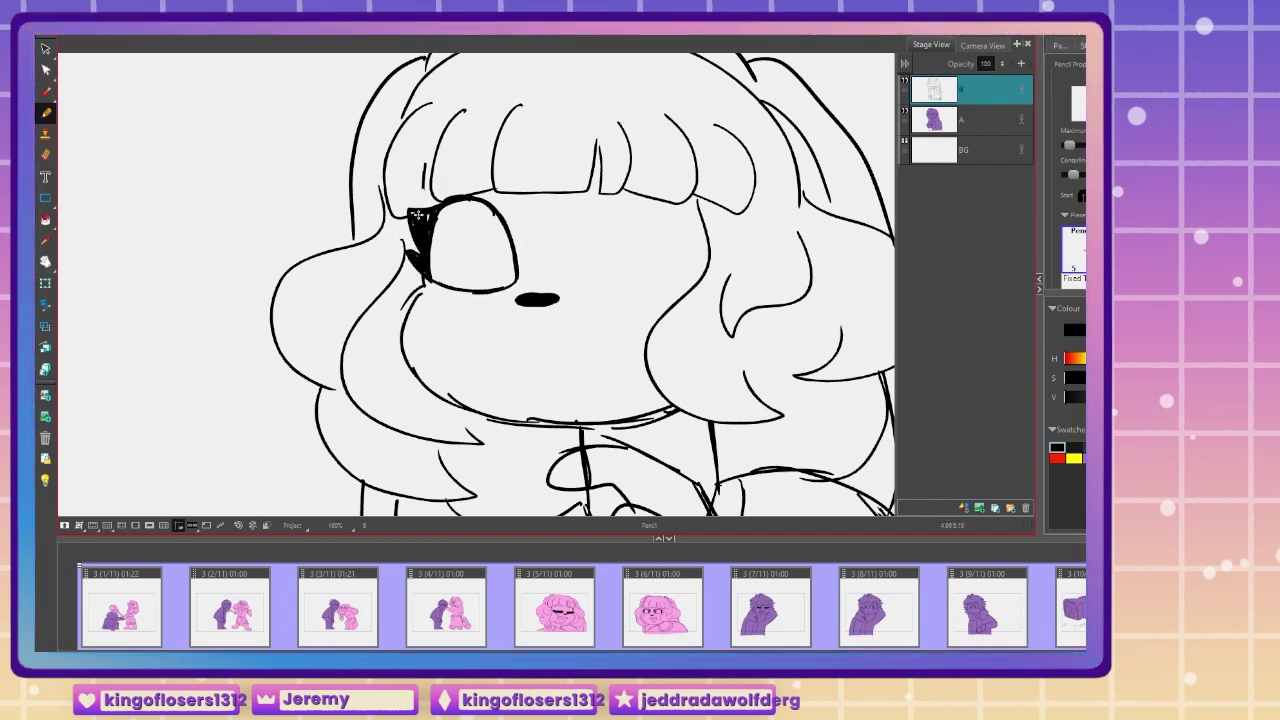
drag(493, 195, 510, 235)
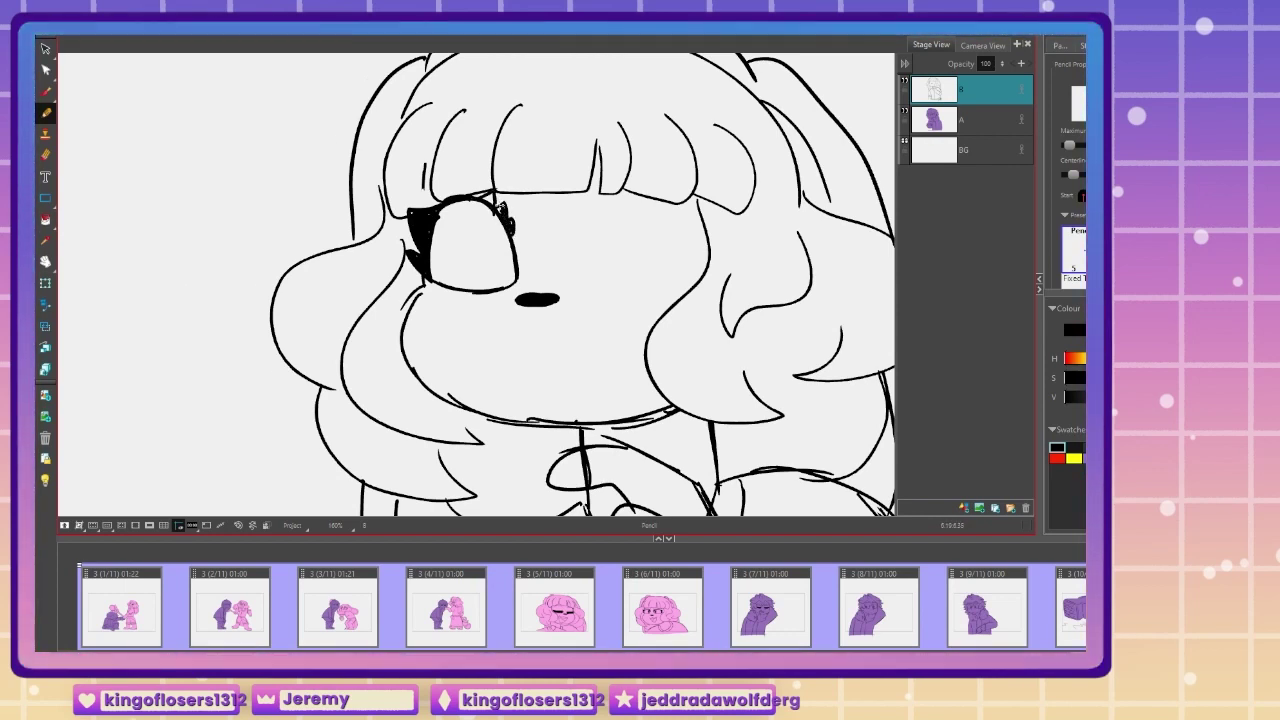
drag(500, 184, 409, 197)
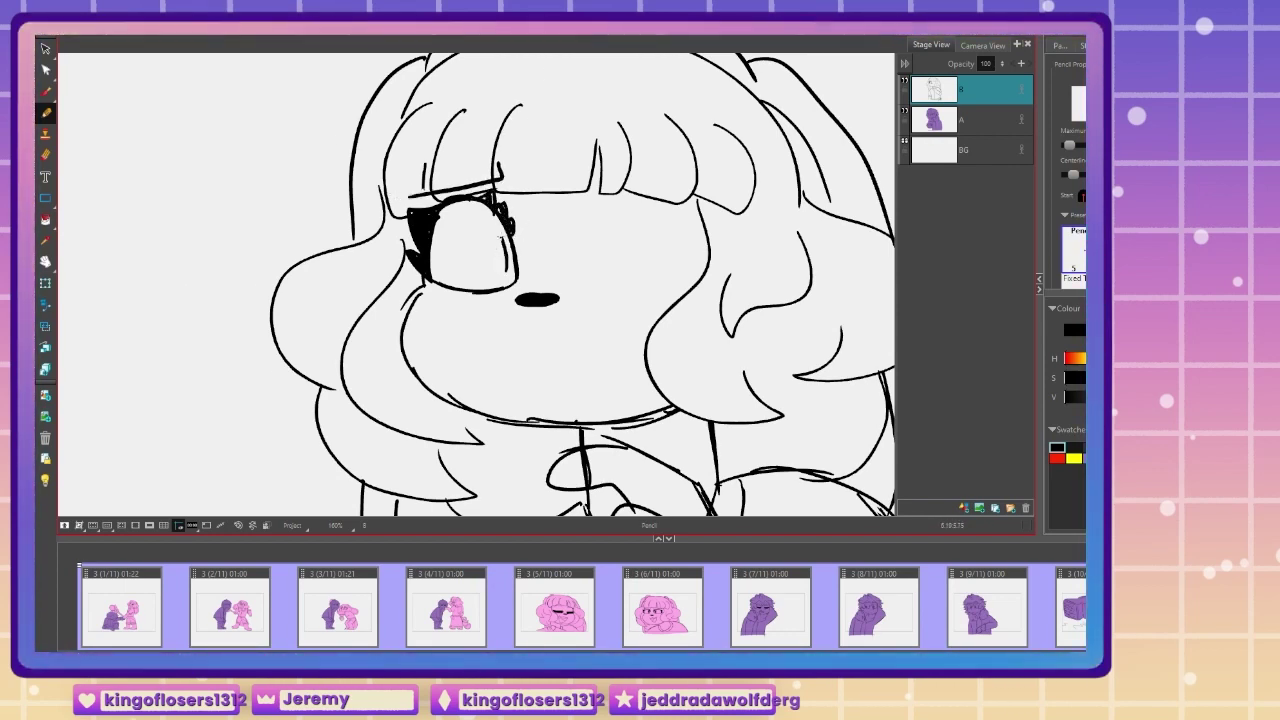
drag(493, 252, 493, 262)
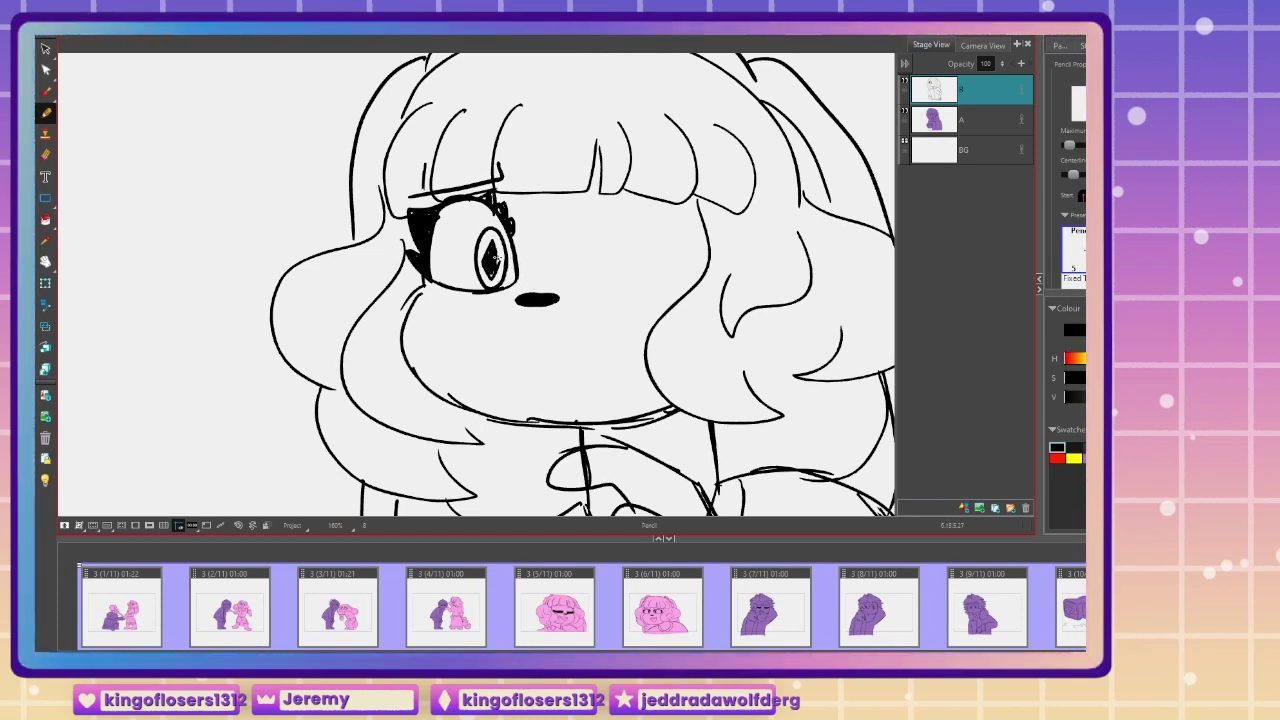
Step: Draw the right eye's outline with dark lashes on both sides and a slanted worried eyebrow above it
drag(573, 280, 677, 270)
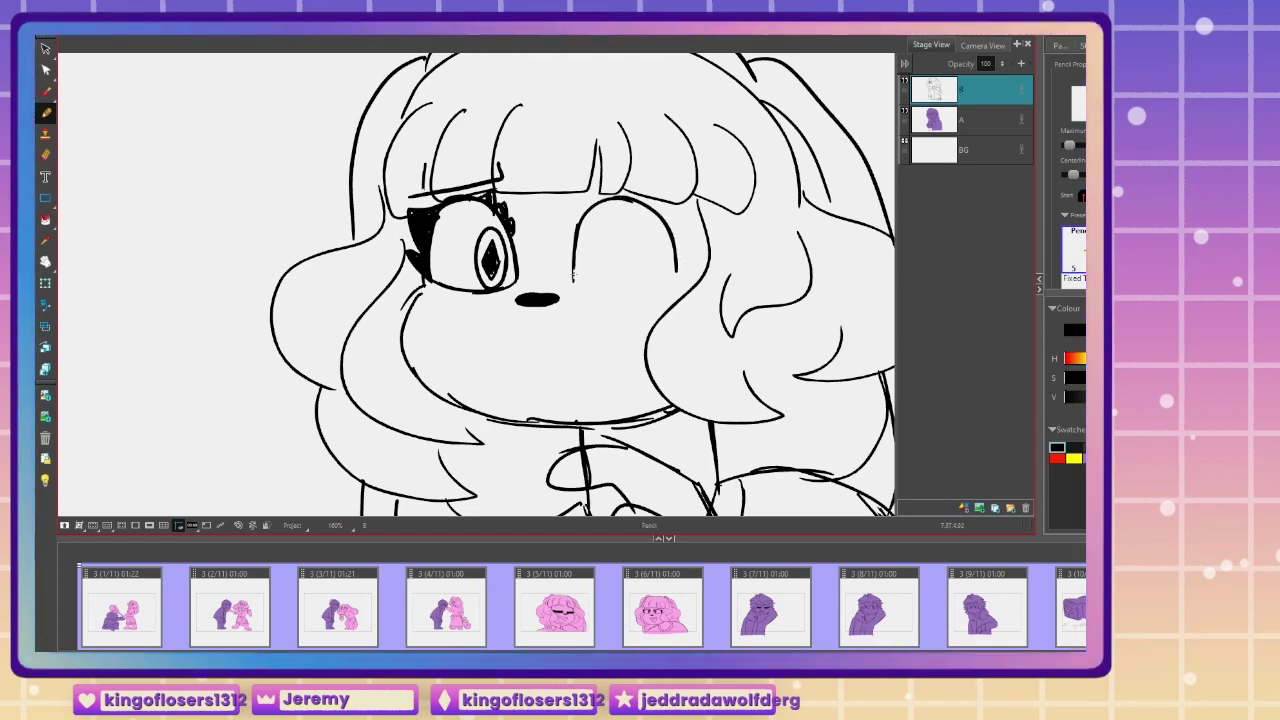
drag(573, 279, 677, 269)
mouse_move(680, 214)
mouse_down()
mouse_move(678, 268)
mouse_move(678, 232)
mouse_up()
mouse_move(582, 200)
mouse_down()
mouse_move(568, 238)
mouse_move(576, 224)
mouse_up()
drag(568, 156, 672, 191)
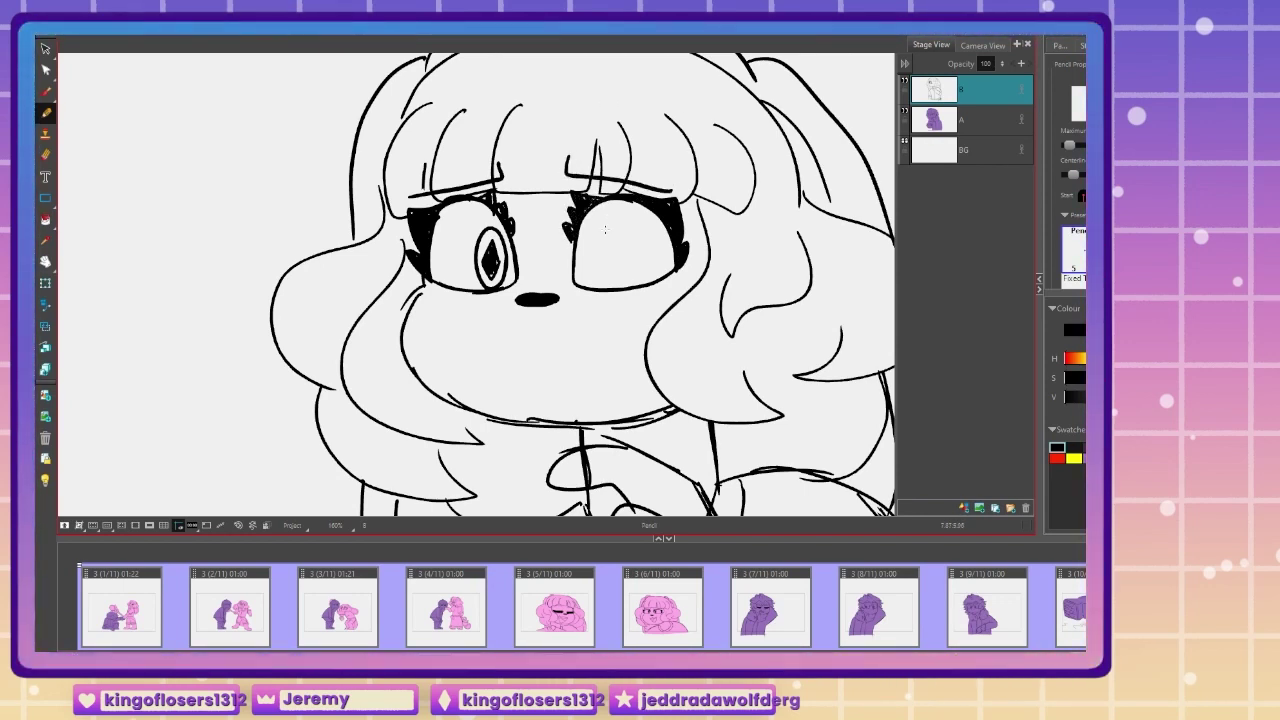
Step: Add the oval iris with a diamond pupil to the right eye and draw a small open mouth
mouse_move(581, 262)
mouse_down()
mouse_move(606, 254)
mouse_move(606, 281)
mouse_move(607, 254)
mouse_move(596, 284)
mouse_up()
key(ctrl+z)
mouse_move(552, 404)
mouse_down()
mouse_move(451, 386)
mouse_move(535, 414)
mouse_up()
key(1)
key(1)
key(1)
key(1)
key(1)
drag(218, 511, 382, 470)
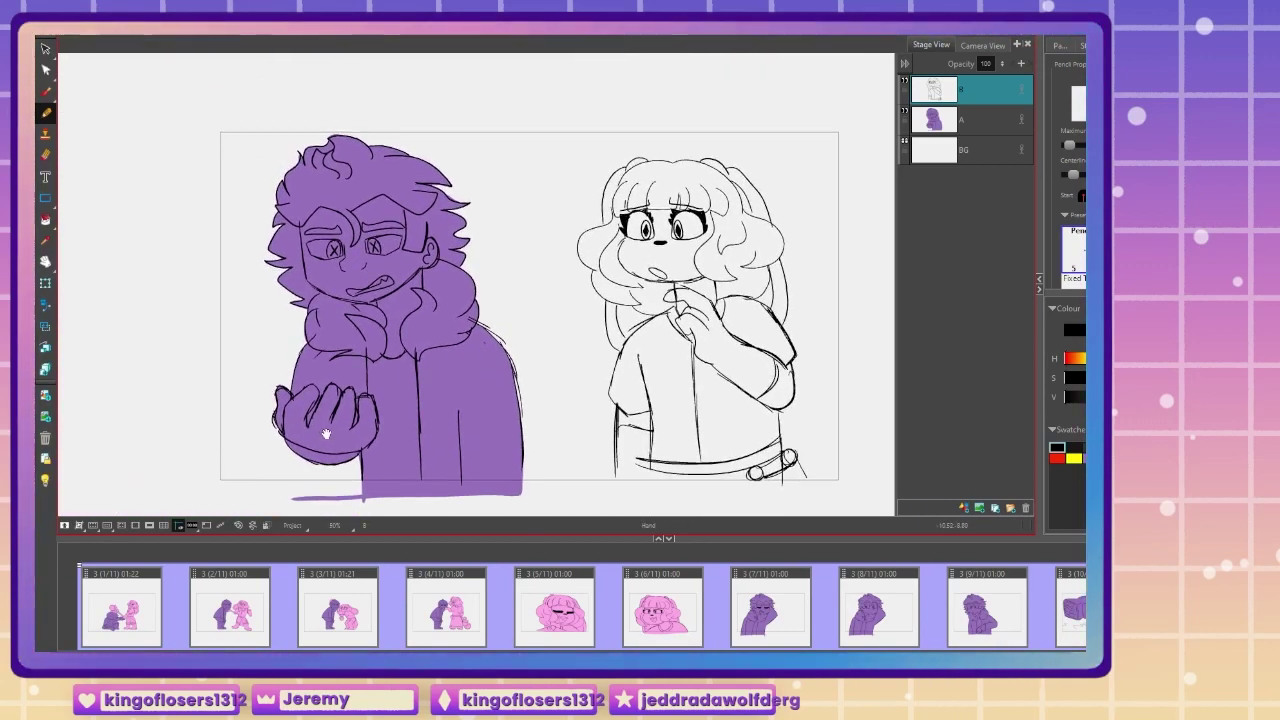
click(1018, 46)
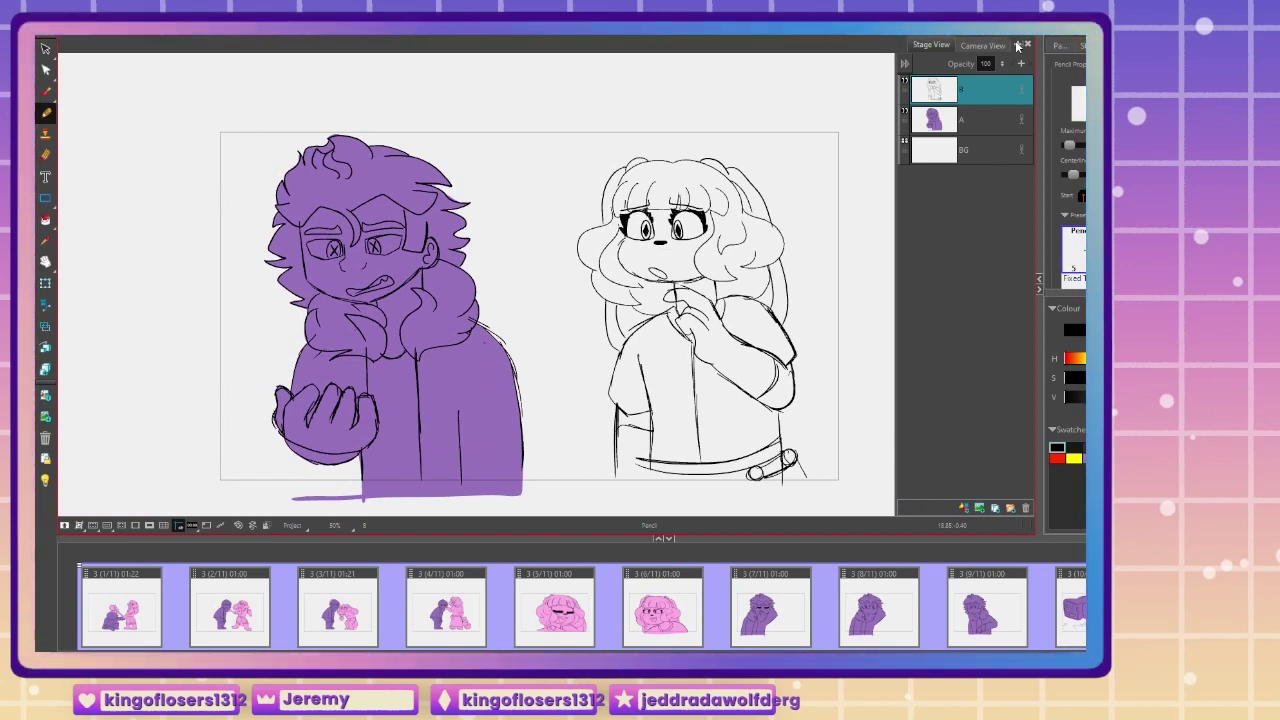
click(1081, 195)
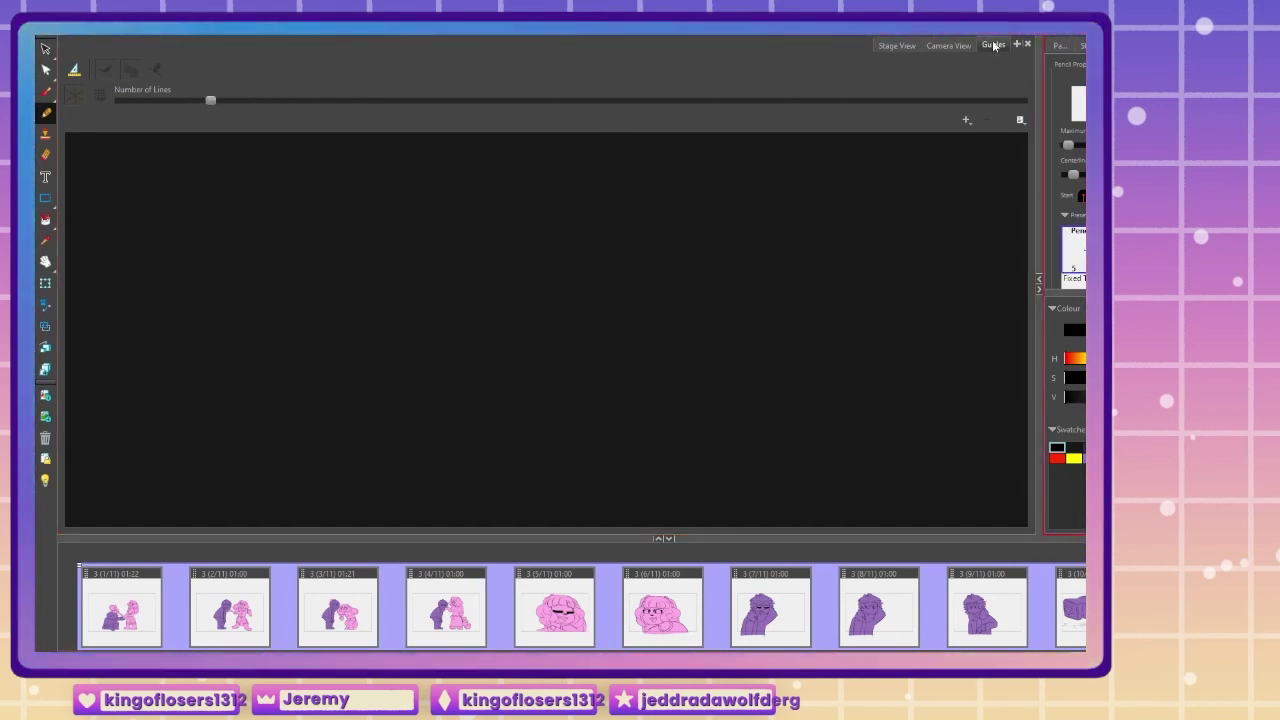
click(1027, 44)
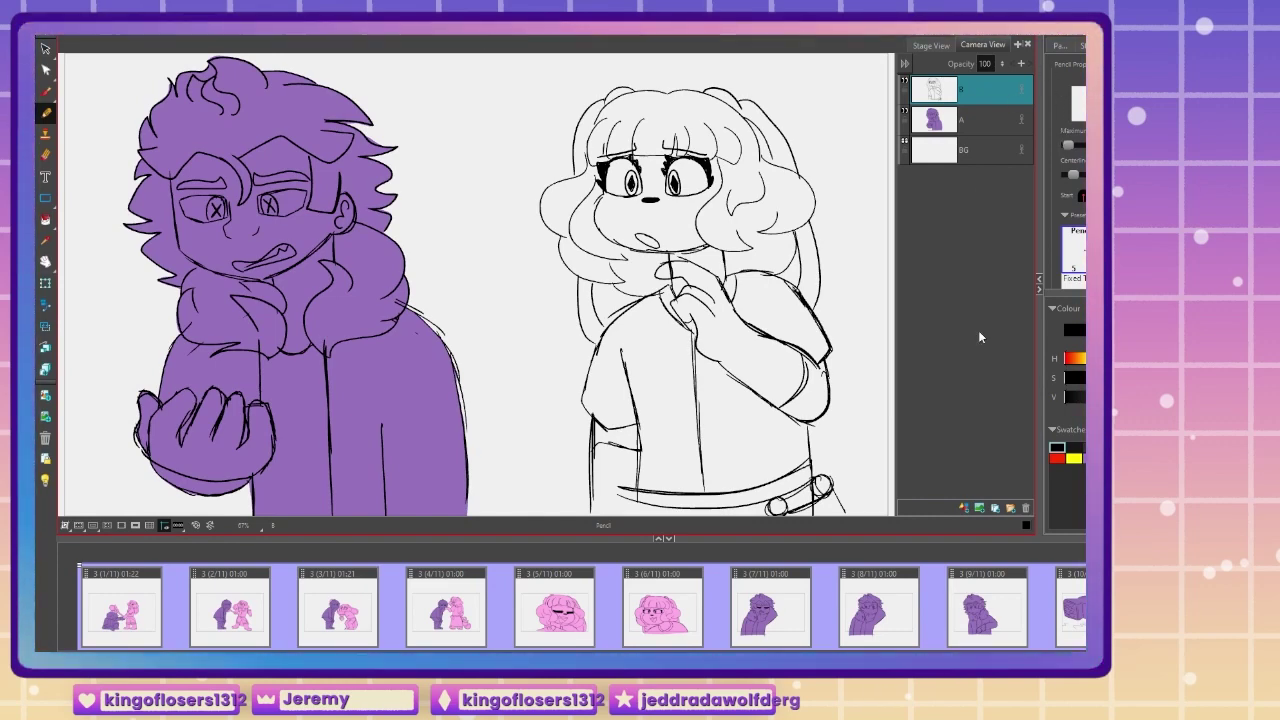
Step: Add a new layer between the line sketch and the purple character's layer, and choose pink as the drawing colour
click(985, 120)
click(964, 508)
click(1092, 458)
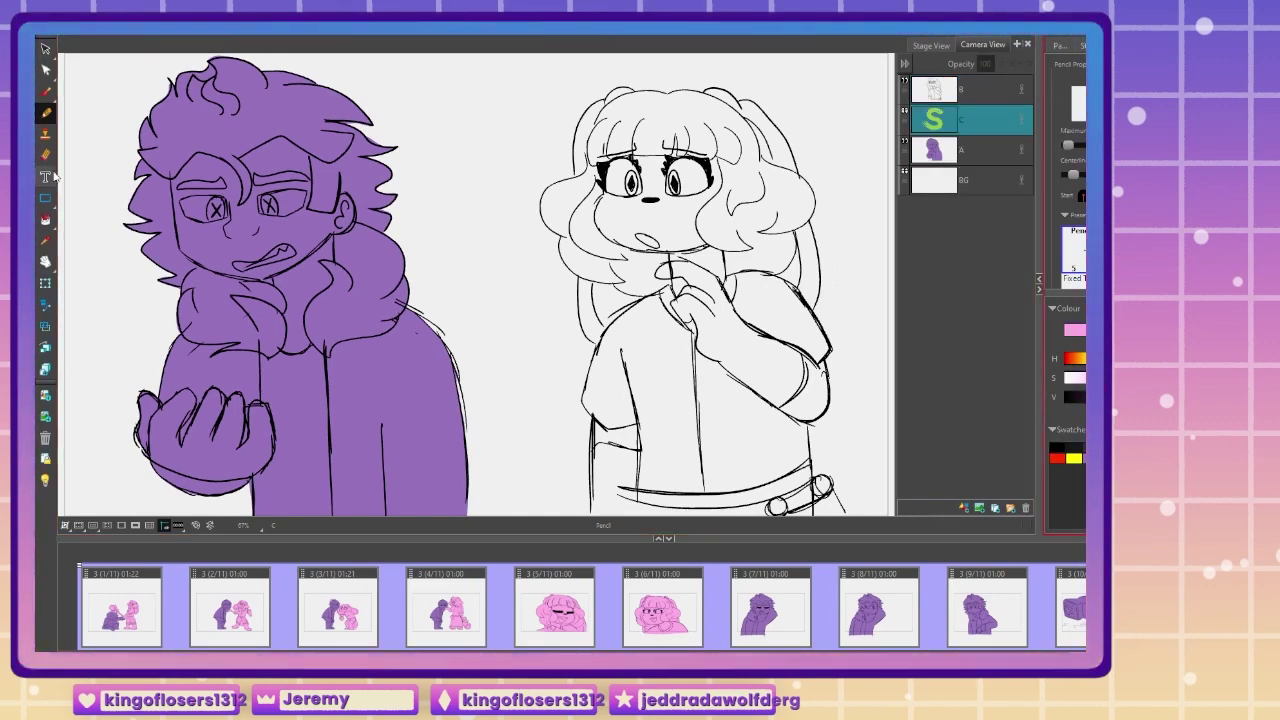
Step: With the size 25 solid Brush, paint a pink stroke along the slanted line beside the girl's belt
key(alt+b)
key(2)
mouse_move(647, 478)
mouse_down()
mouse_move(639, 360)
mouse_move(389, 319)
mouse_up()
key(2)
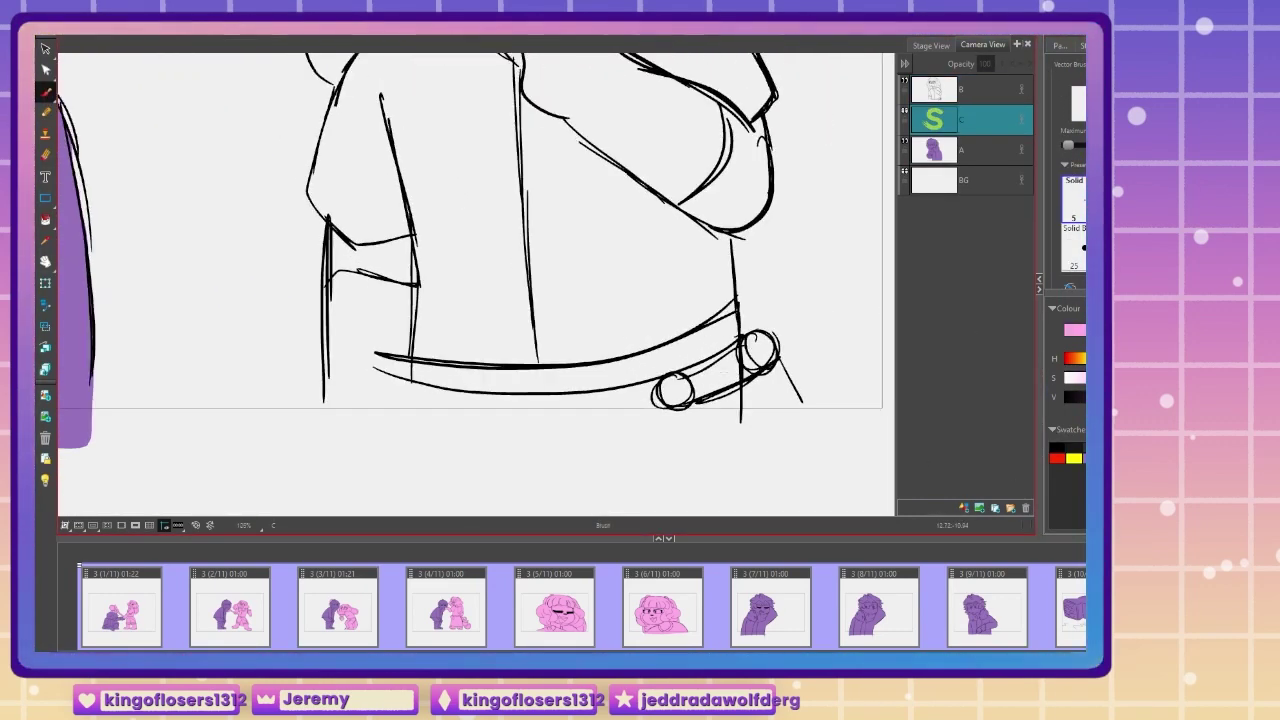
drag(779, 352, 803, 416)
key(ctrl+z)
click(1074, 248)
drag(758, 338, 810, 425)
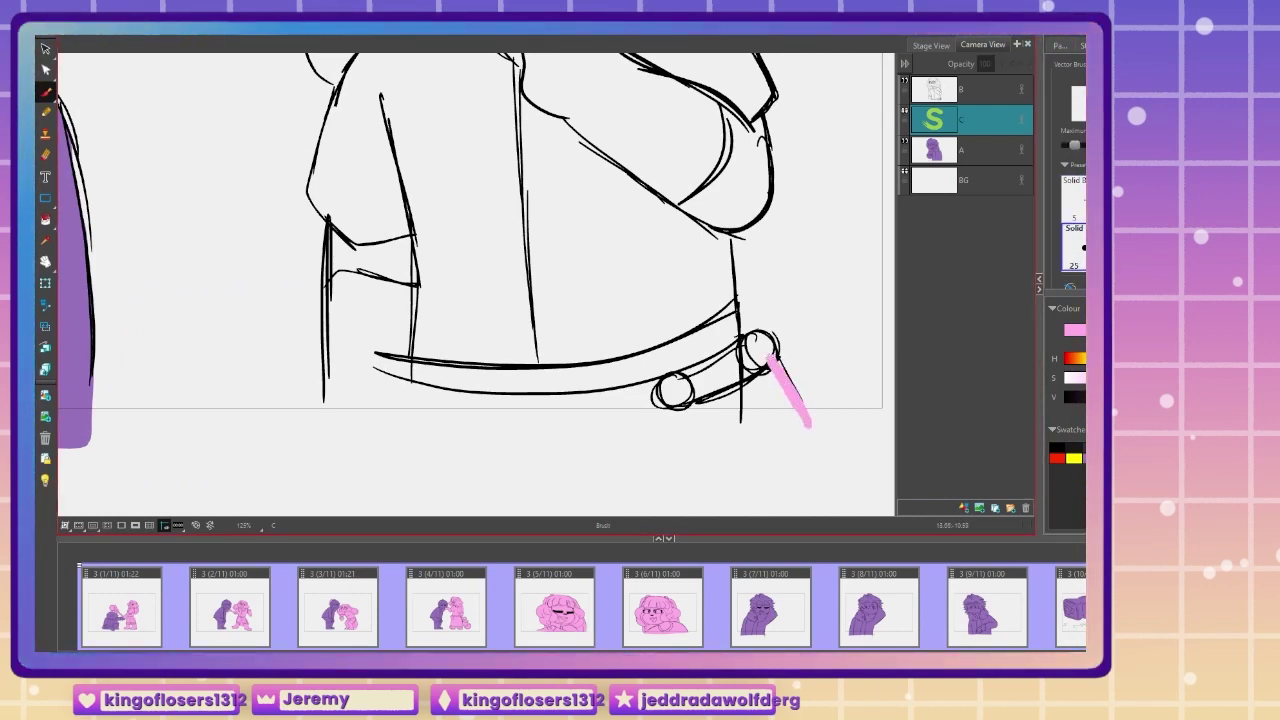
Step: Trace pink along the girl's waist, raised arm, sleeve and outer hair on the side facing away from the purple character
drag(725, 228, 737, 352)
drag(565, 181, 569, 403)
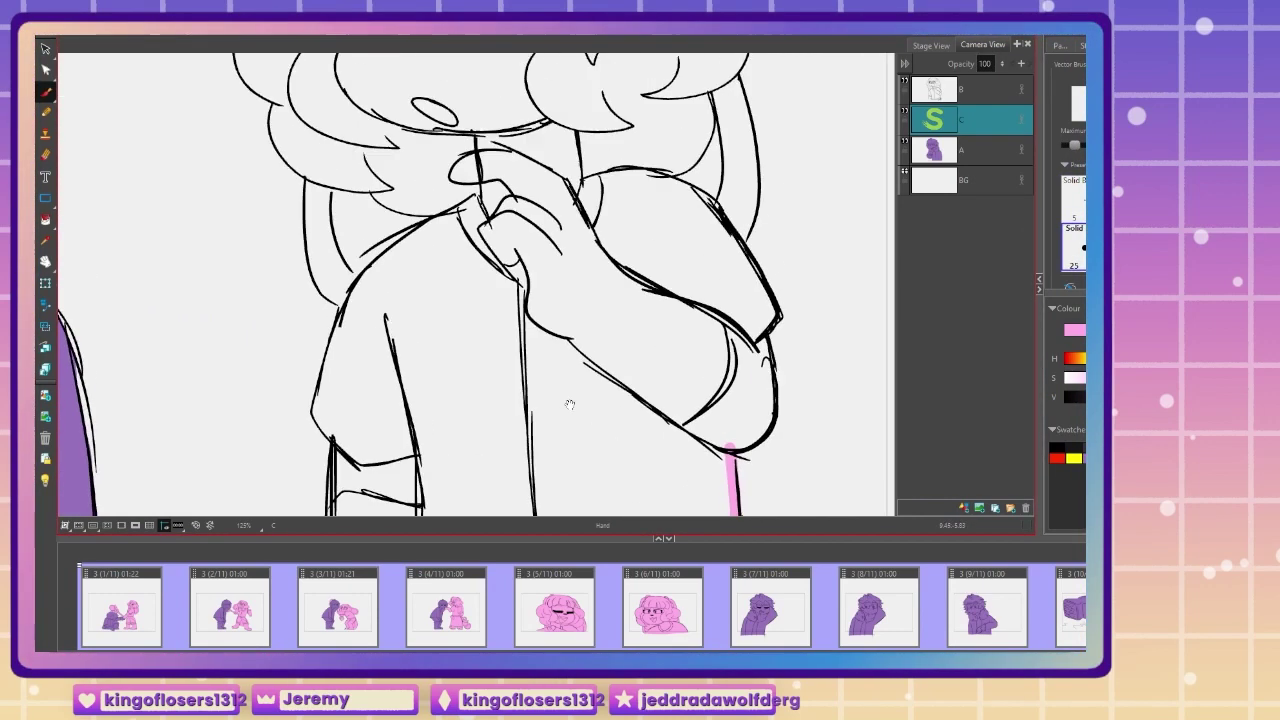
mouse_move(728, 448)
mouse_down()
mouse_move(768, 426)
mouse_move(758, 315)
mouse_move(713, 214)
mouse_up()
scroll(710, 203, up, 5)
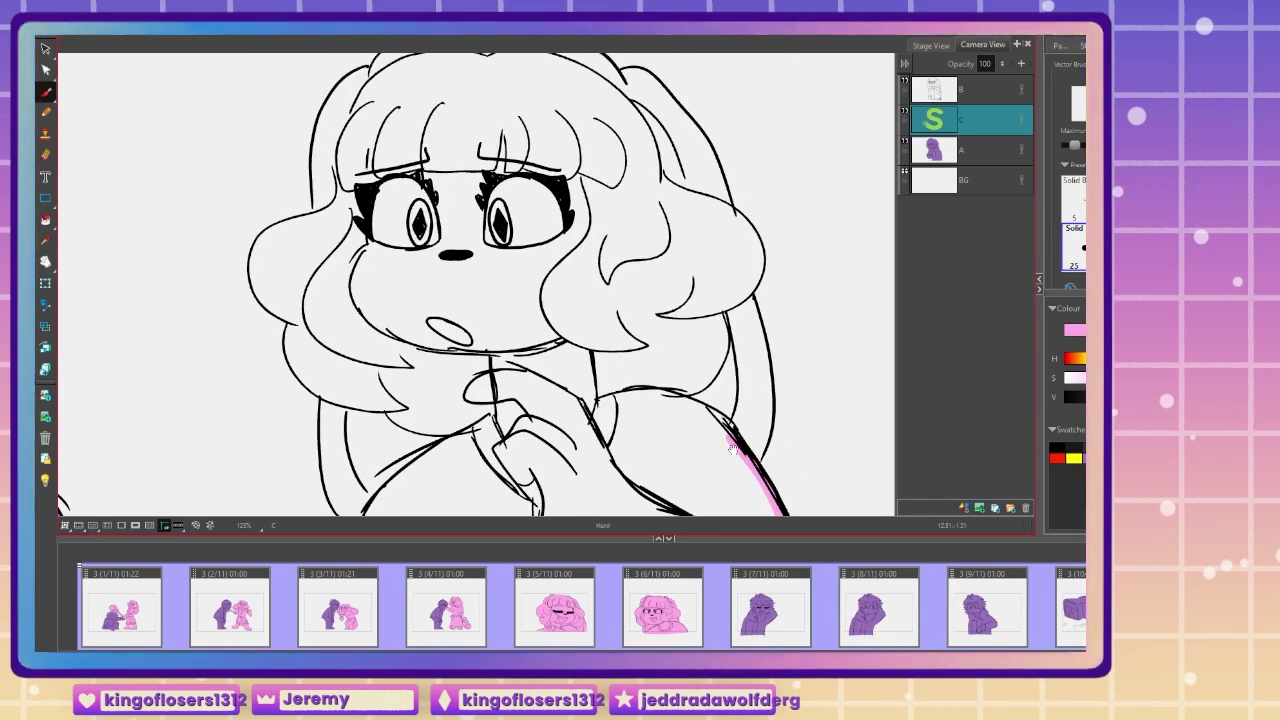
drag(745, 440, 725, 268)
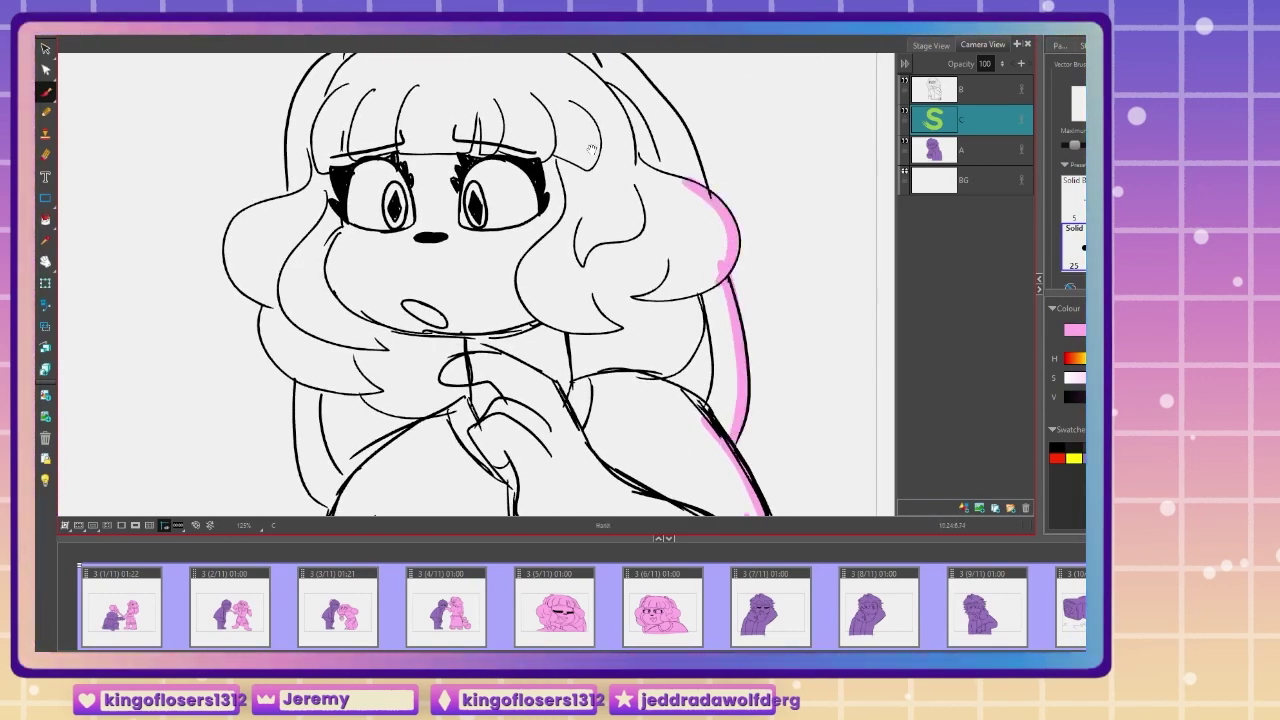
scroll(725, 268, up, 5)
mouse_move(800, 430)
mouse_down()
mouse_move(770, 320)
mouse_move(655, 210)
mouse_up()
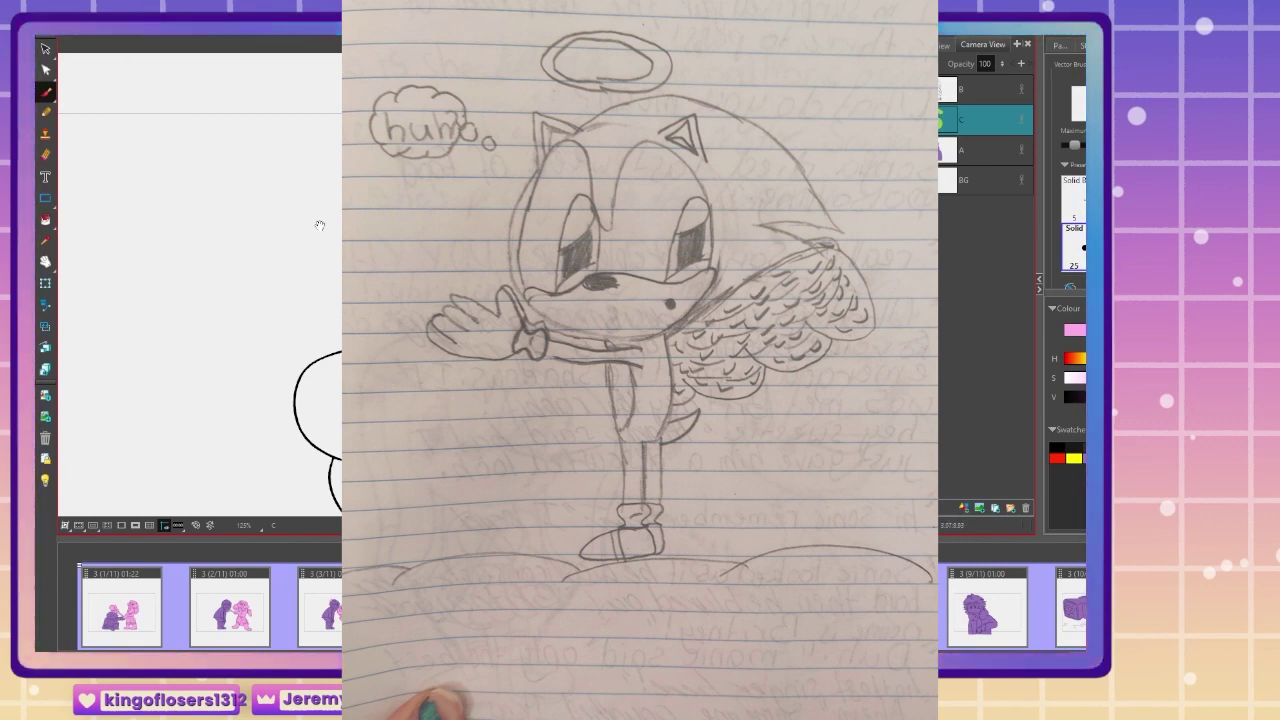
Step: Close the pink outline around the rest of the girl and below her belt, and fill her silhouette with pink
drag(320, 225, 640, 178)
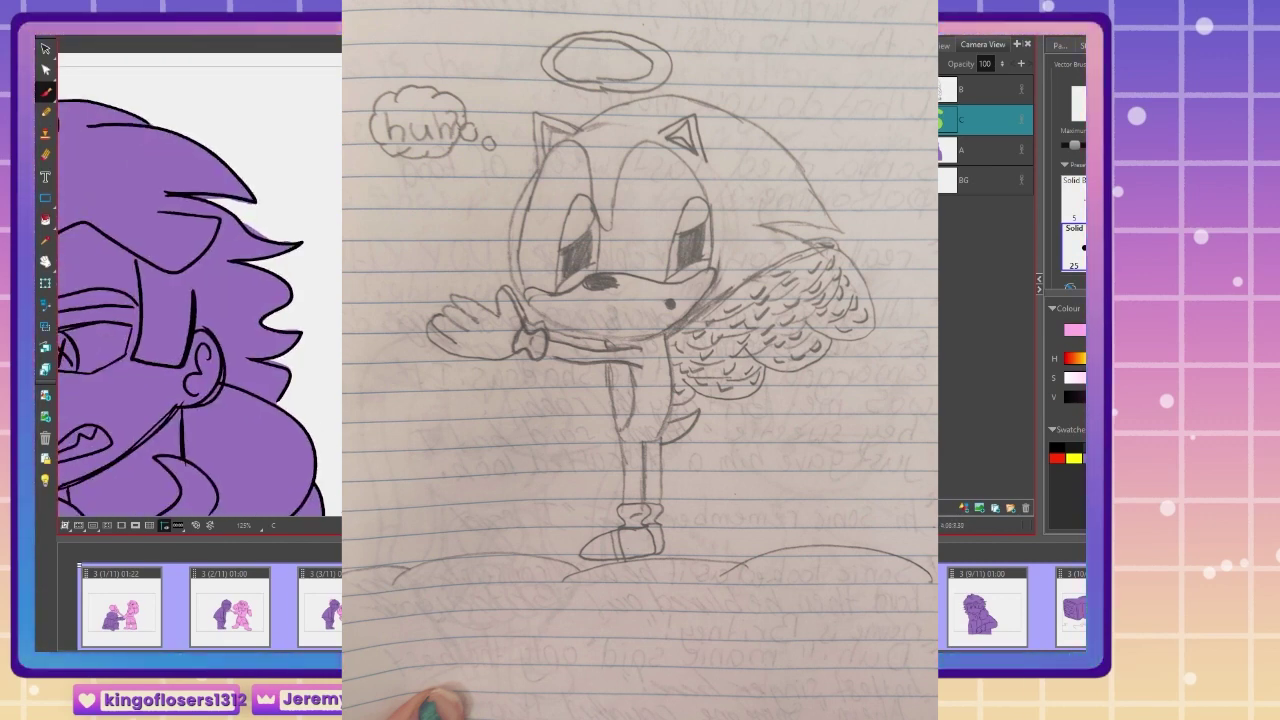
drag(500, 400, 513, 240)
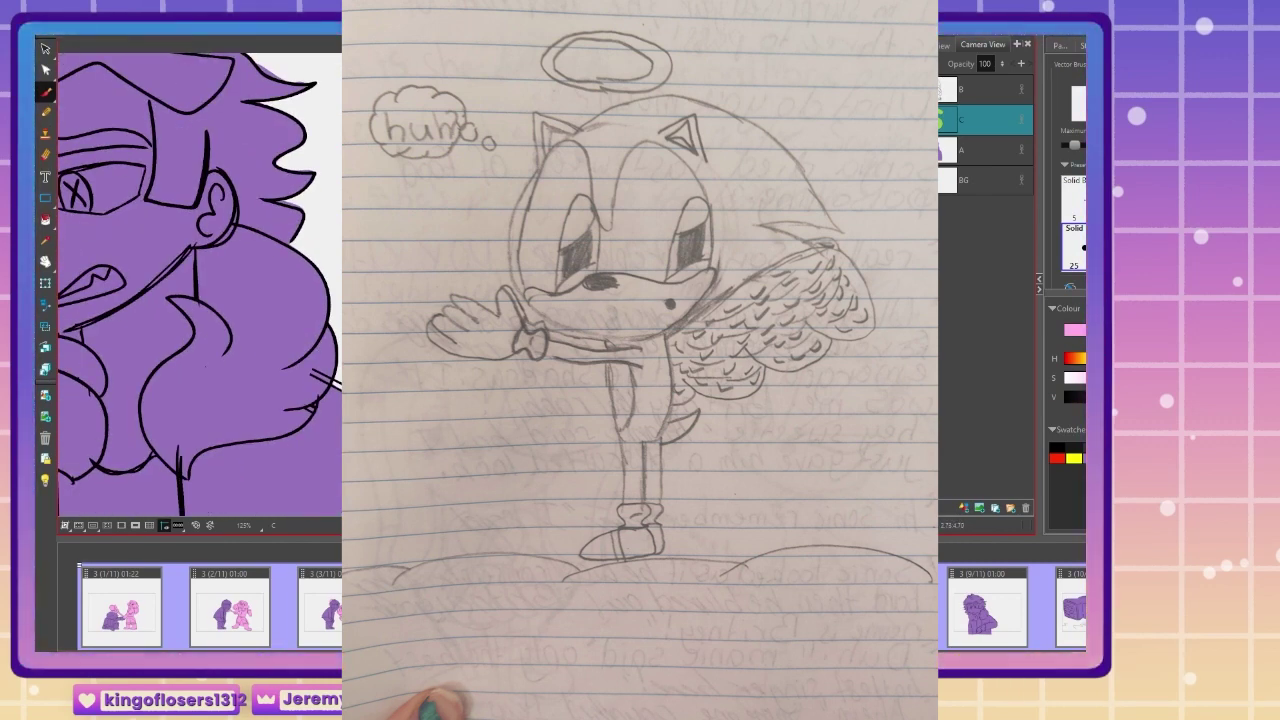
drag(600, 400, 472, 288)
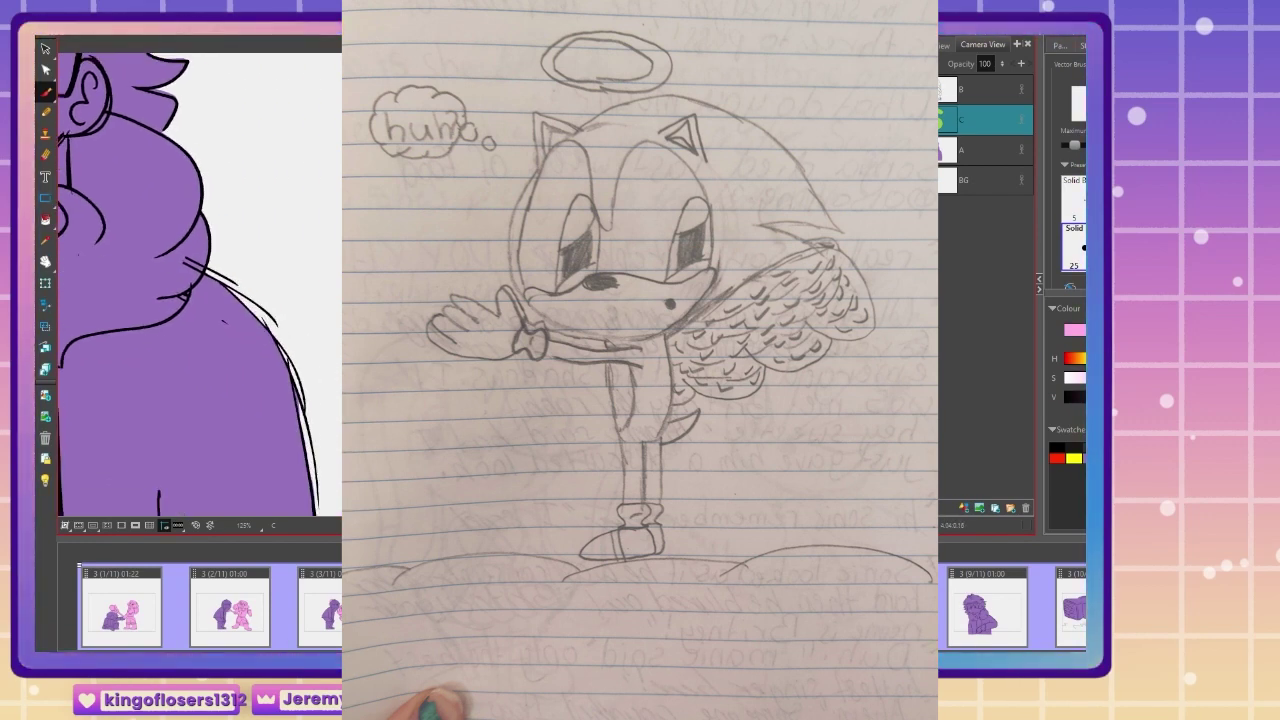
drag(500, 400, 557, 220)
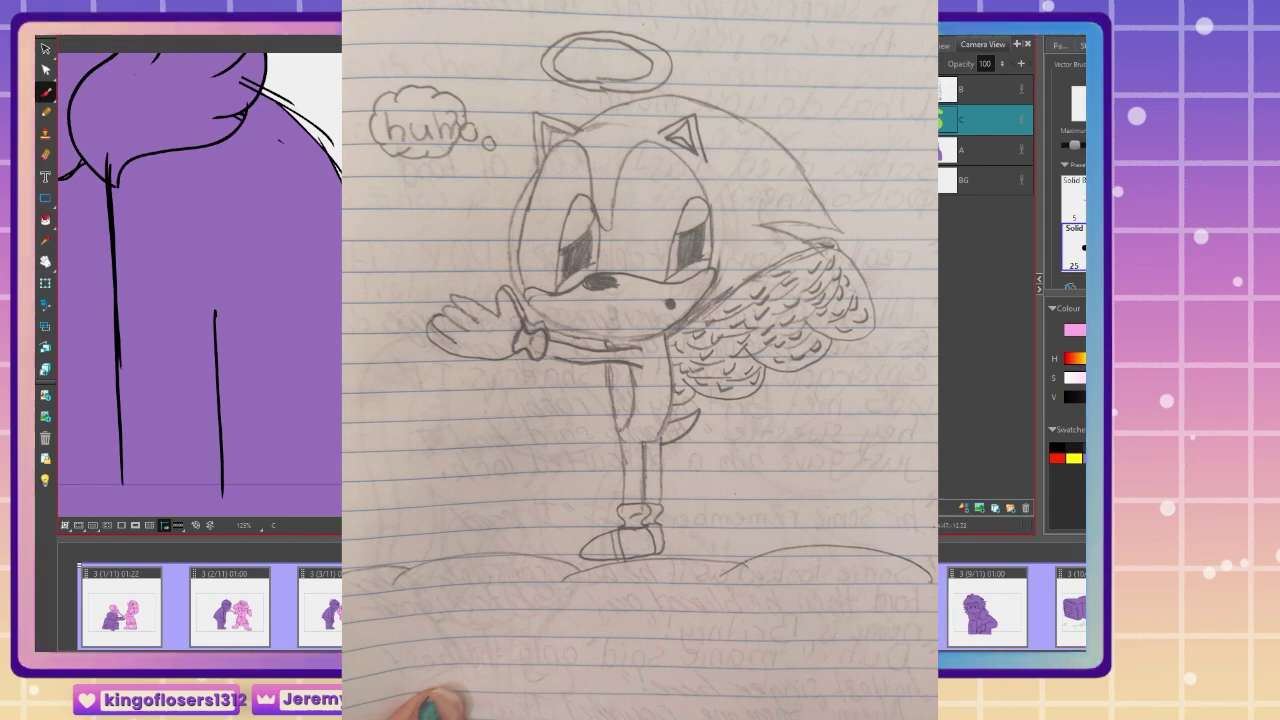
drag(700, 482, 219, 432)
key(alt+i)
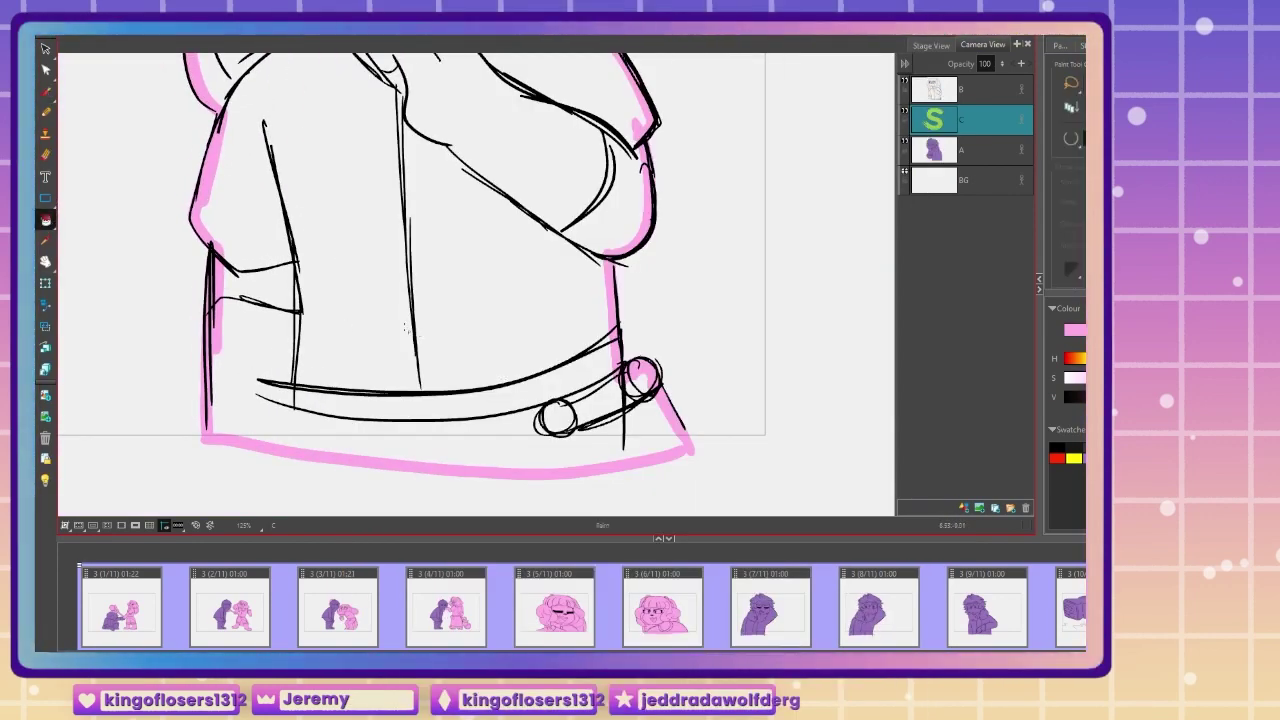
click(514, 286)
Step: Merge the girl's line sketch layer with the pink colour layer beneath it
click(973, 91)
right_click(973, 94)
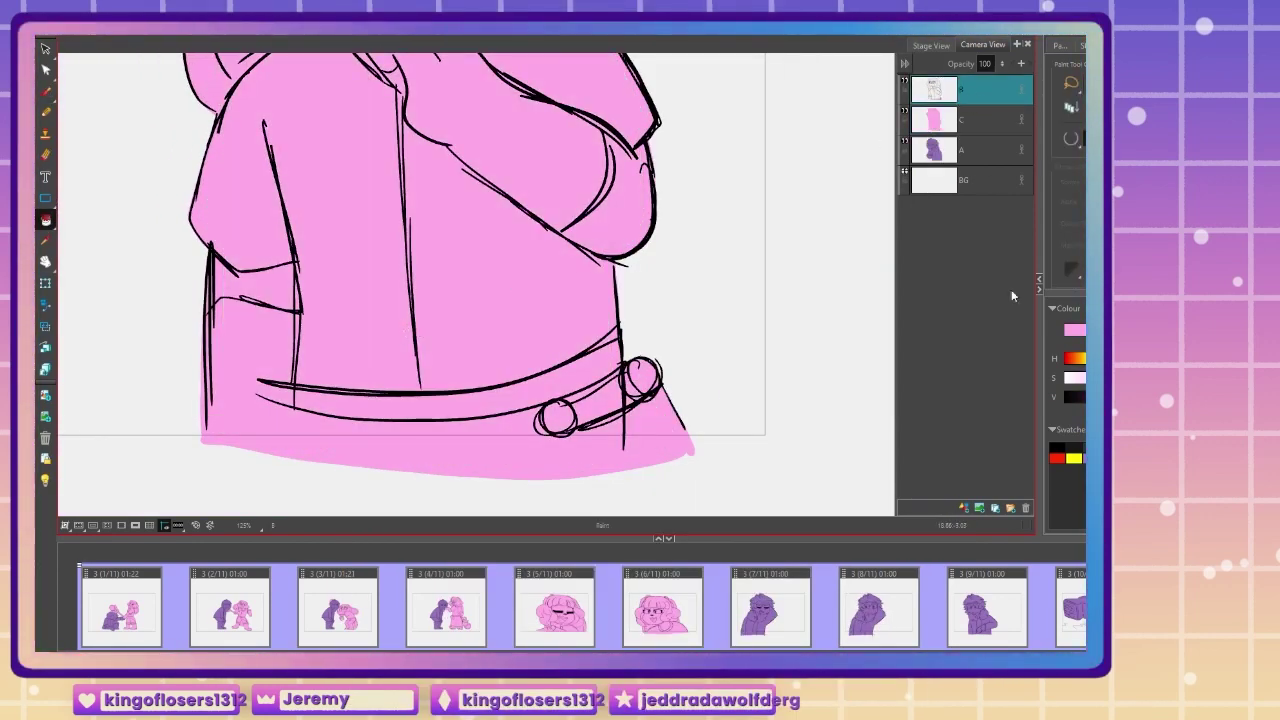
click(996, 271)
Step: Duplicate the finished panel showing both characters to start the next pose
key(1)
key(1)
key(1)
key(1)
drag(300, 371, 535, 499)
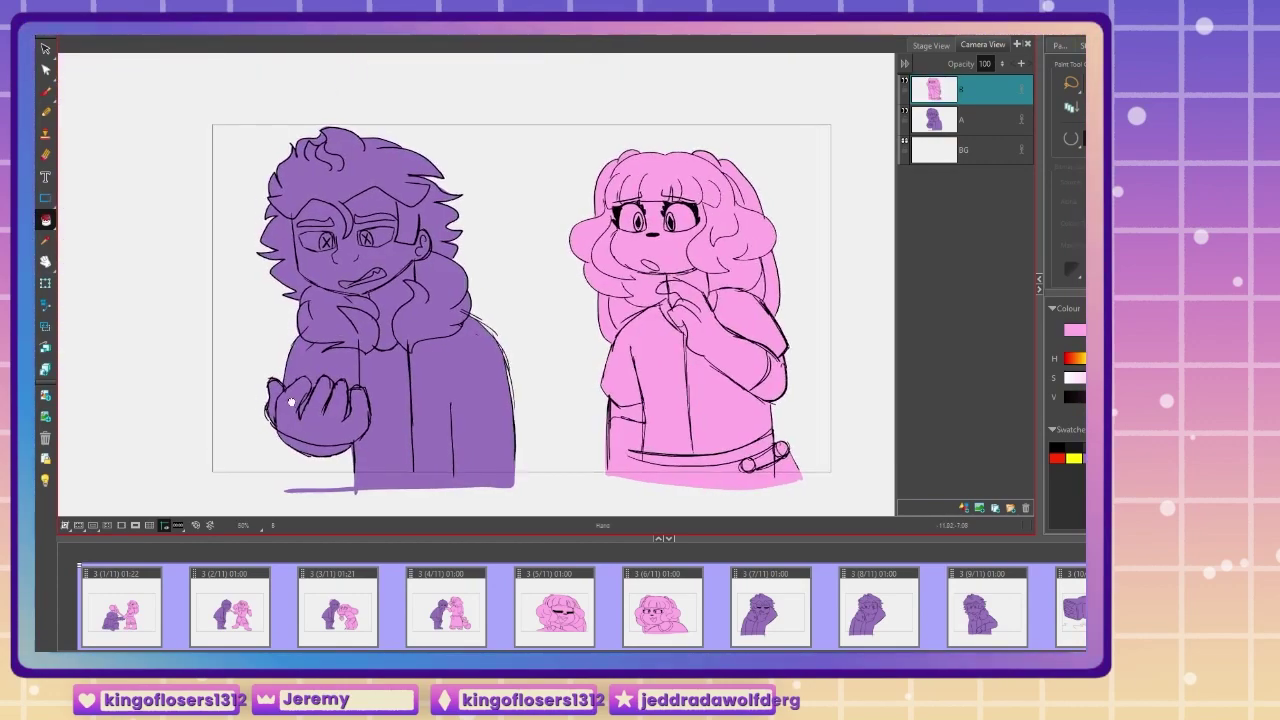
key(2)
drag(192, 401, 149, 387)
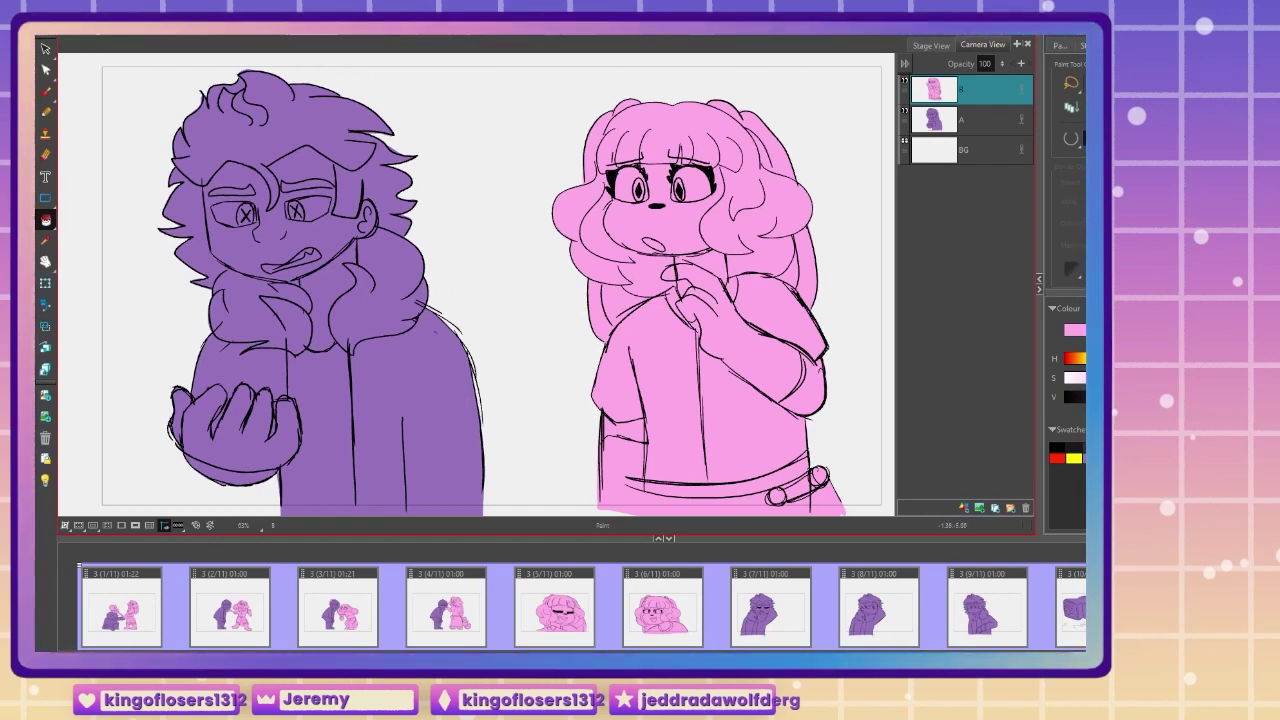
key(alt+d)
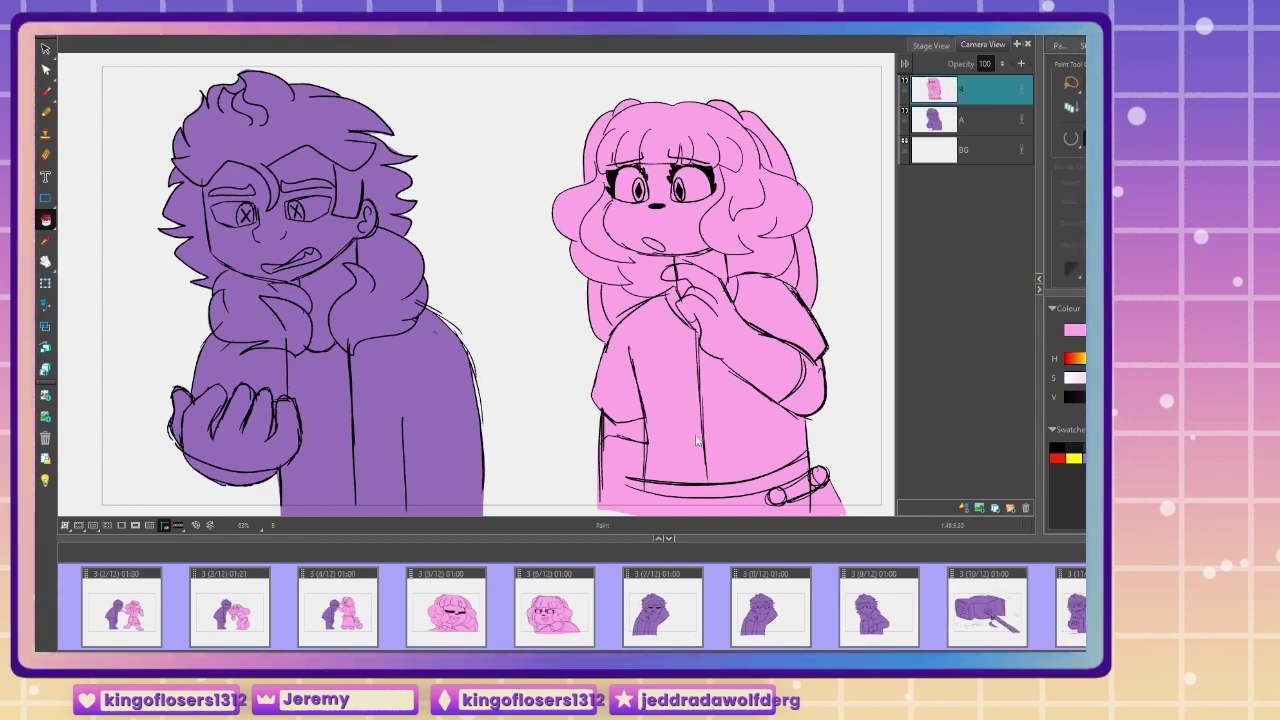
key(ctrl+d)
Step: Delete the purple character's drawing from layer A in the duplicated panel
click(963, 122)
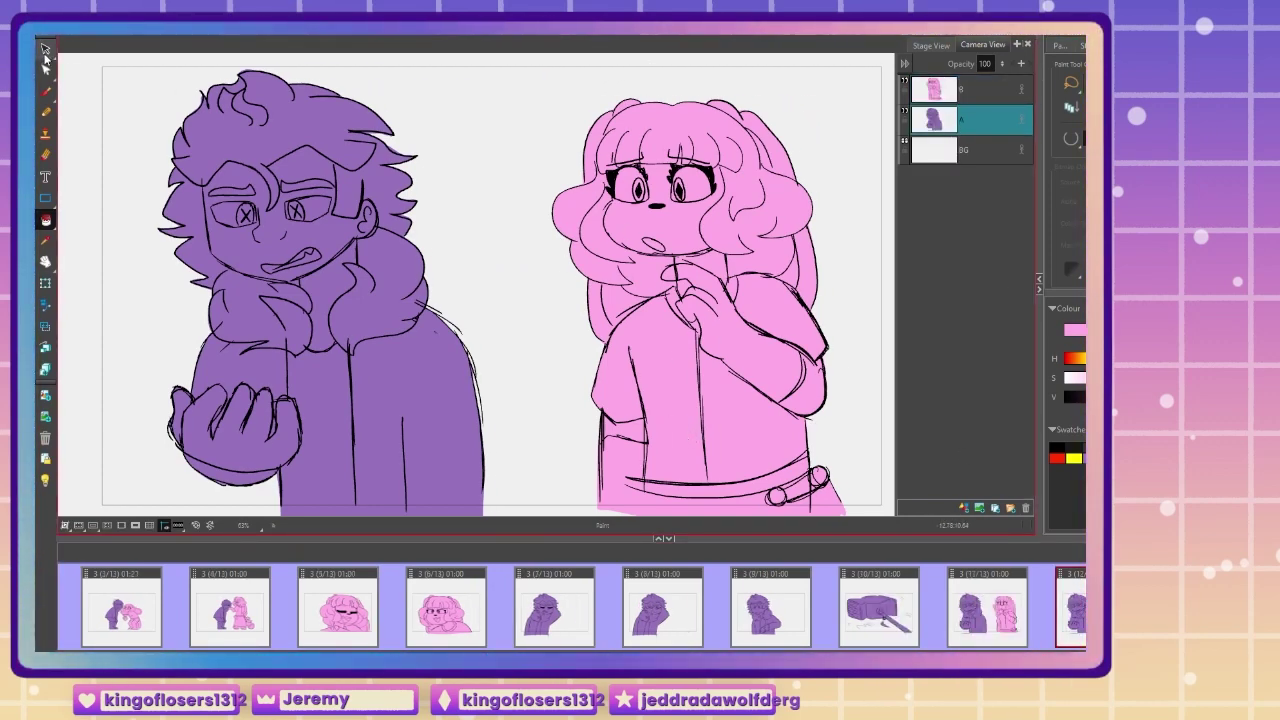
click(45, 50)
key(1)
drag(343, 375, 407, 371)
mouse_move(540, 502)
mouse_down()
mouse_move(230, 447)
mouse_move(551, 506)
mouse_up()
key(Delete)
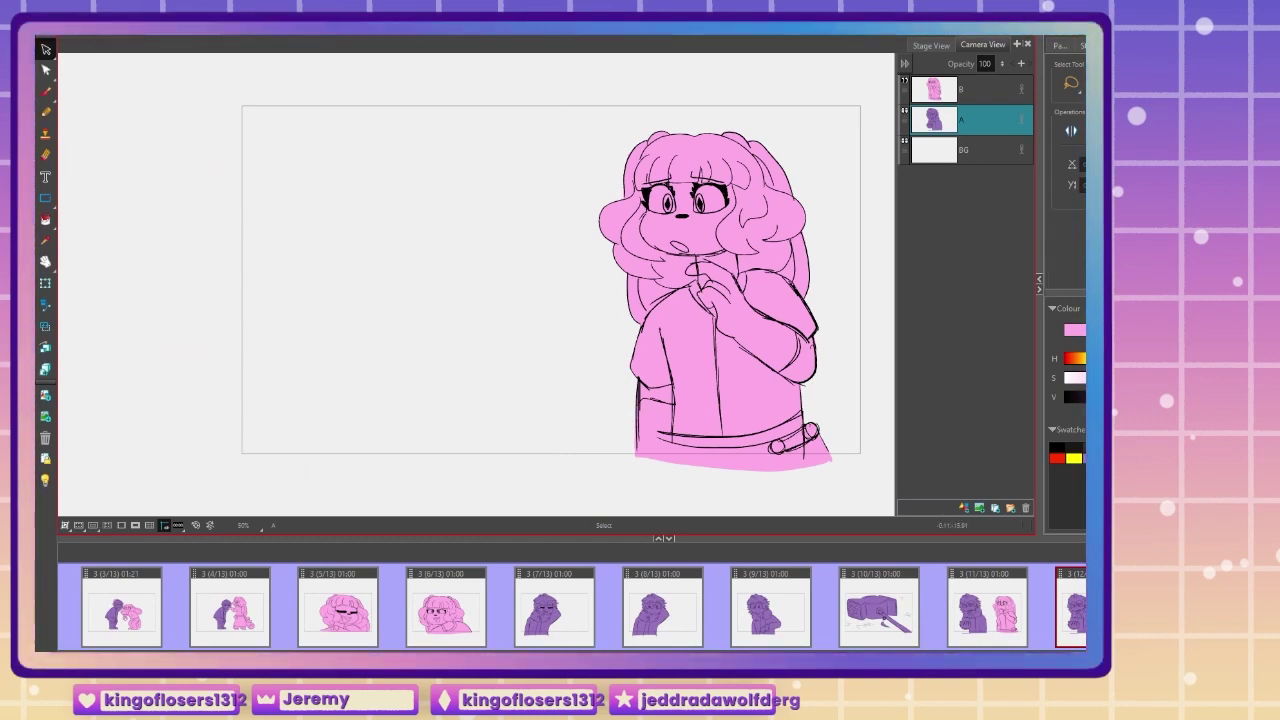
Step: Turn on onion skin and sketch a black head outline over the previous pose with the size 5 solid Brush
click(1057, 448)
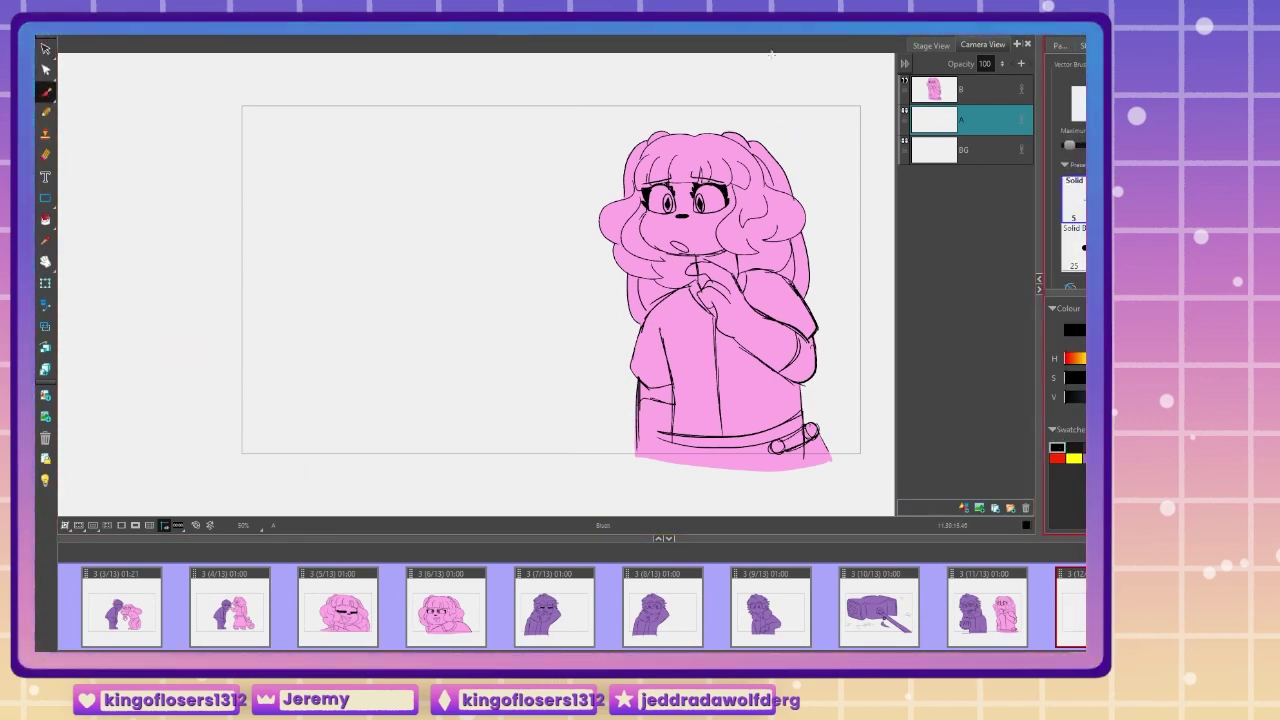
key(alt+o)
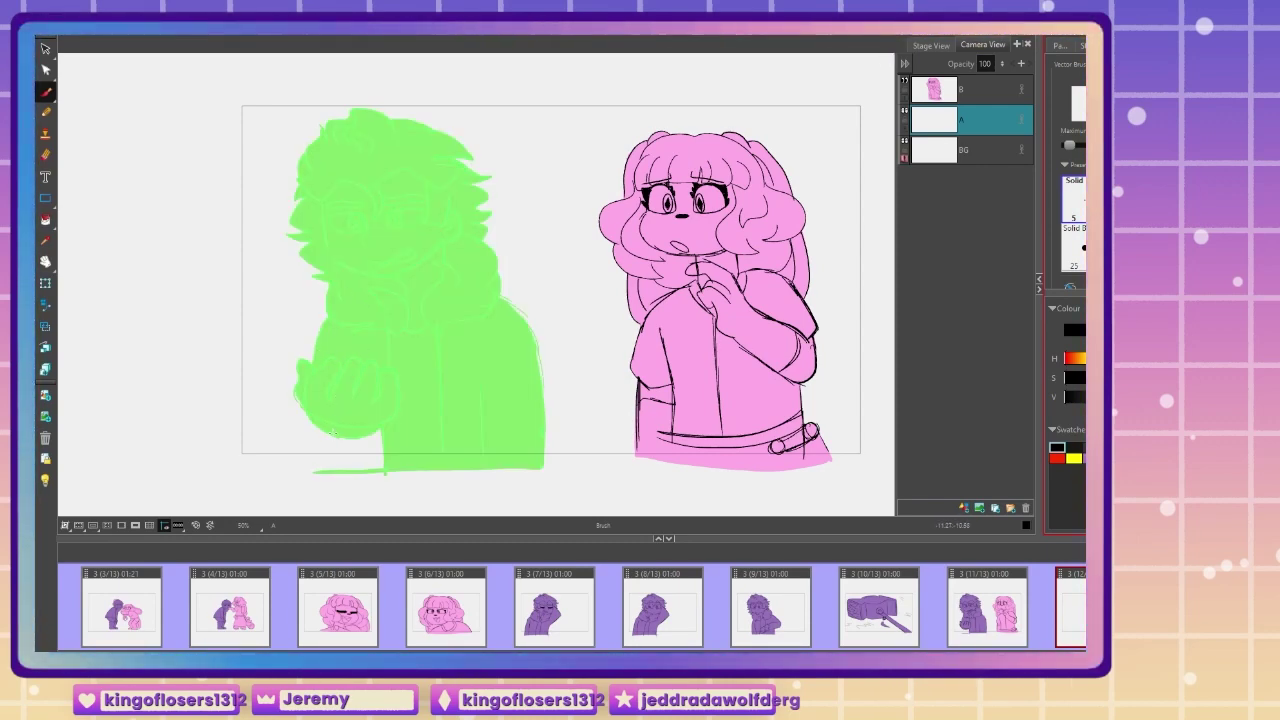
key(2)
drag(419, 112, 529, 134)
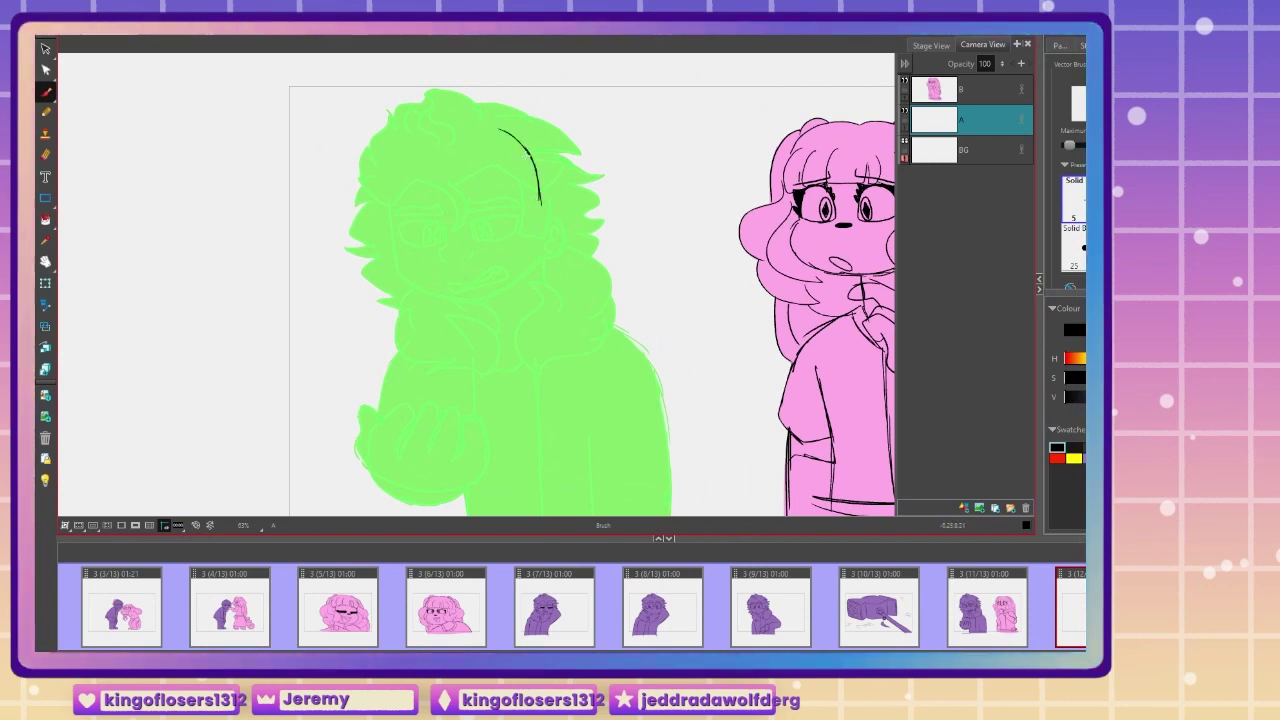
drag(533, 280, 460, 287)
drag(428, 123, 398, 158)
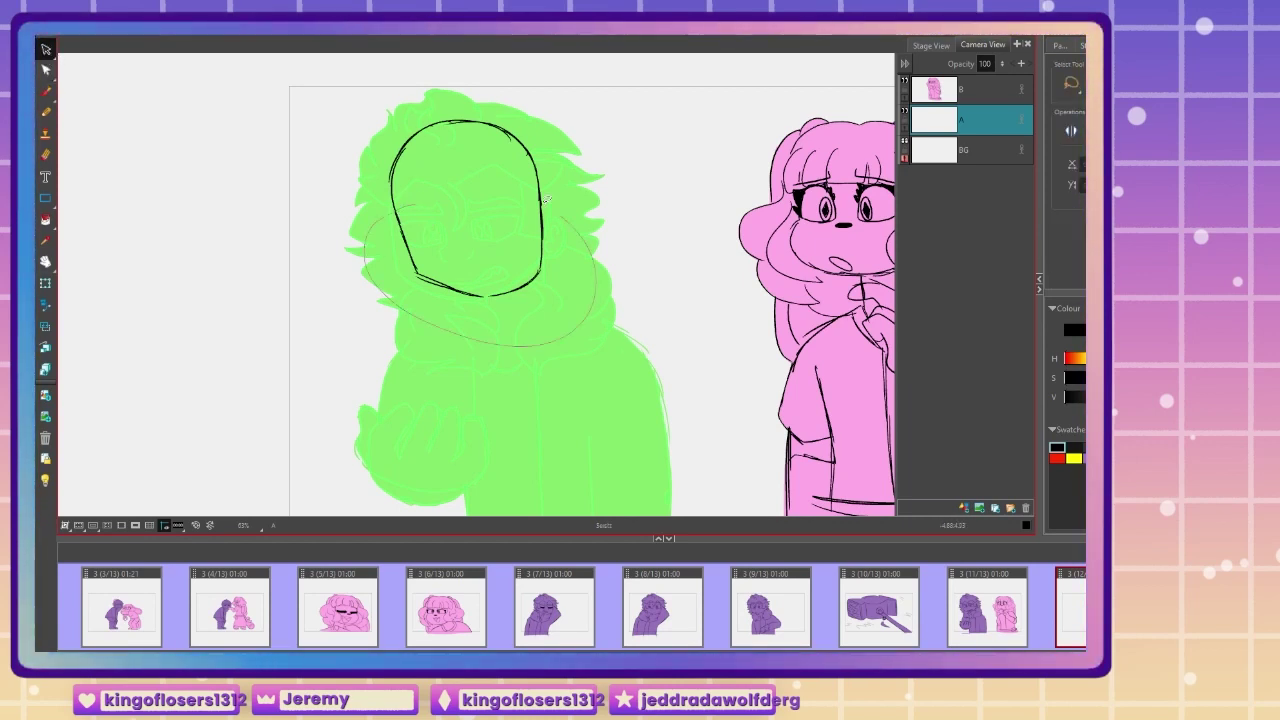
Step: Shorten the lower part of the head outline, and shift the whole head toward the girl, slightly enlarged
click(411, 258)
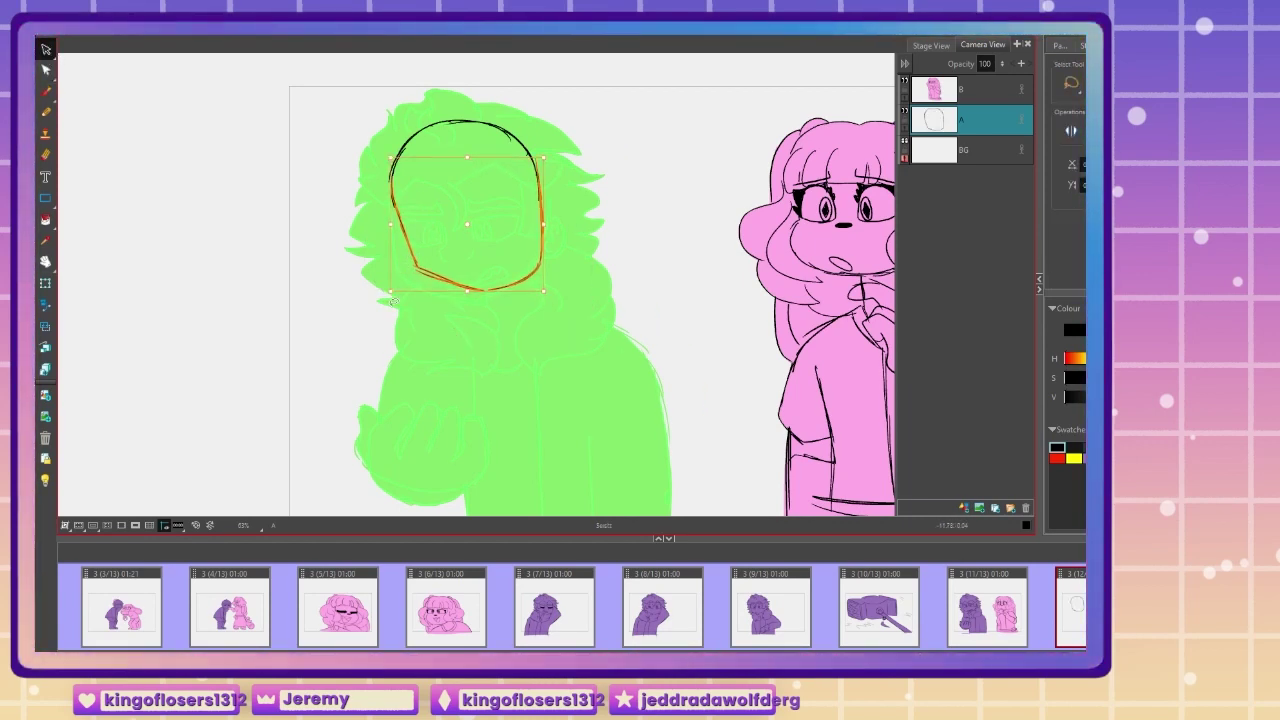
click(394, 302)
key(ctrl+a)
drag(406, 243, 482, 235)
click(466, 251)
key(ctrl+a)
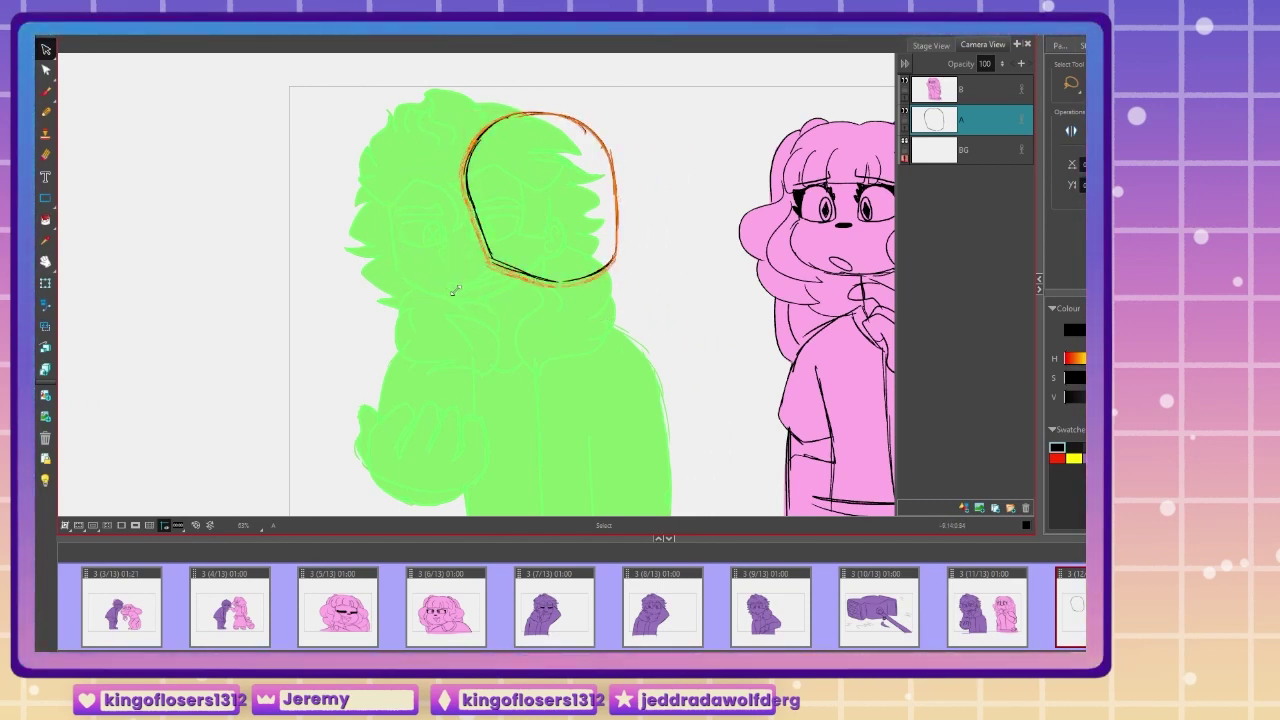
drag(451, 292, 449, 296)
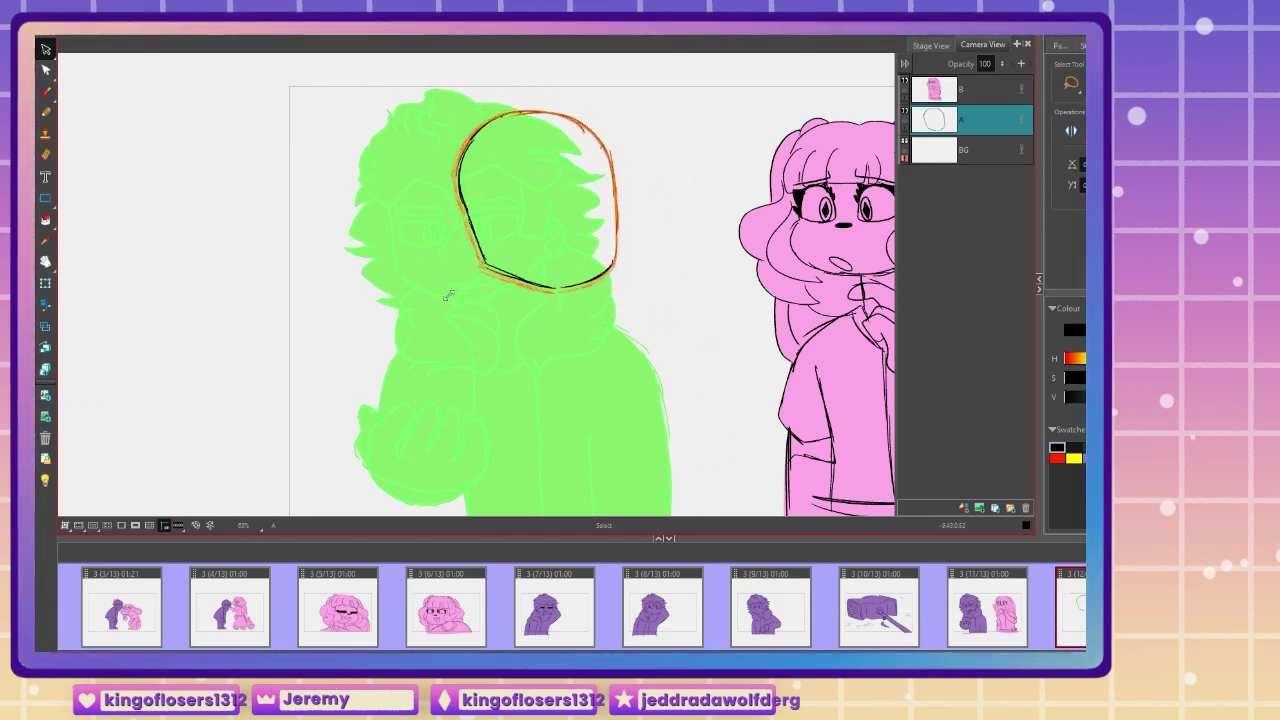
Step: Sketch the neck, sloping shoulder line, far arm and the bent near arm crossing the torso below the head outline
drag(461, 247, 366, 173)
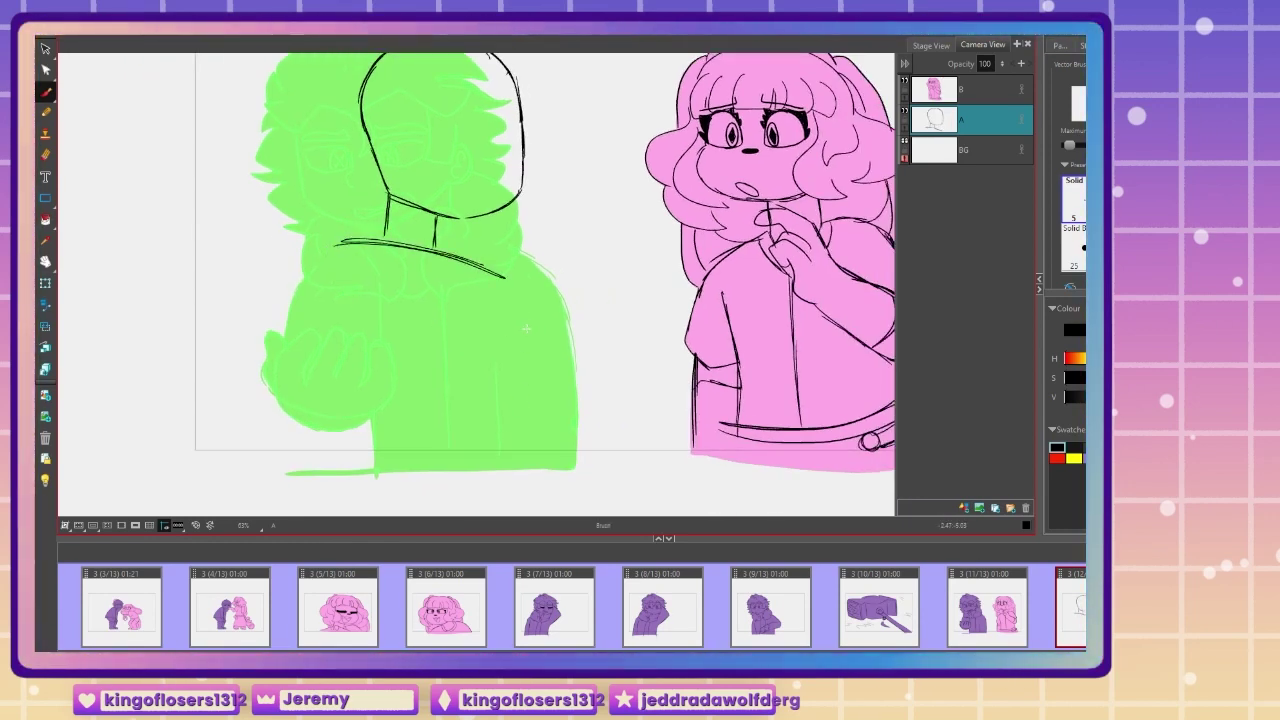
mouse_move(433, 242)
mouse_down()
mouse_move(534, 292)
mouse_move(565, 463)
mouse_up()
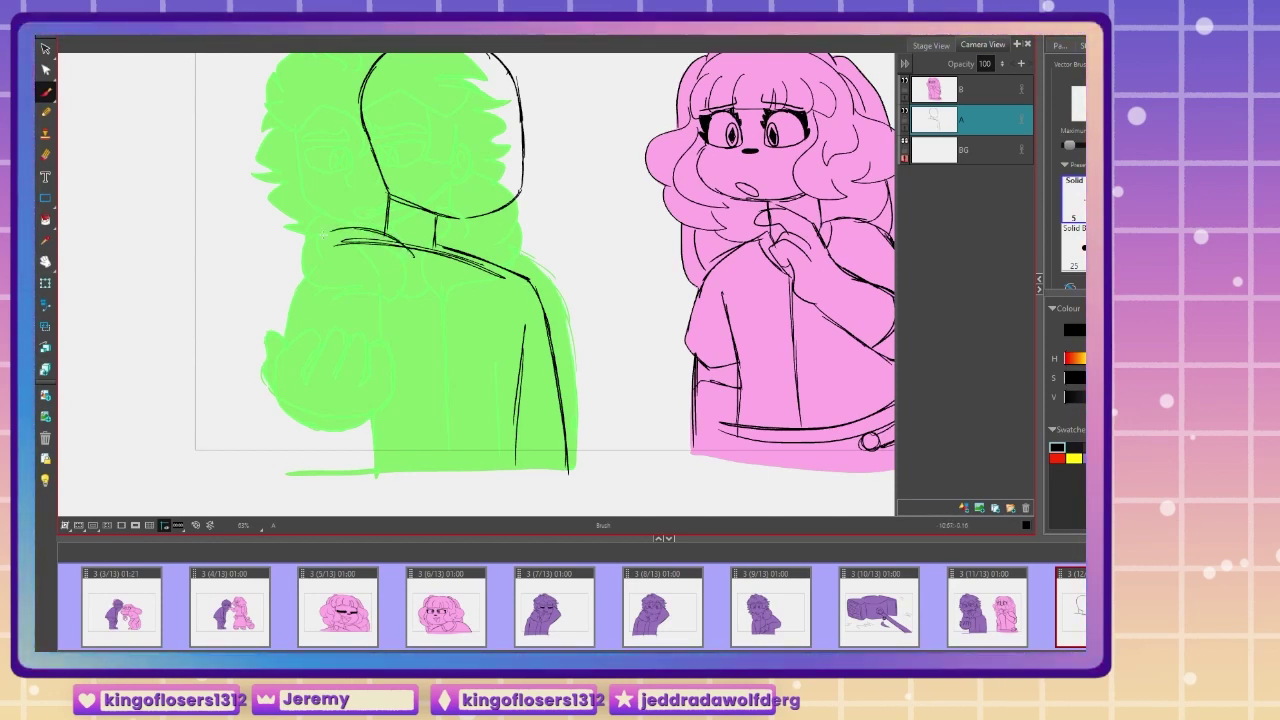
drag(410, 245, 453, 338)
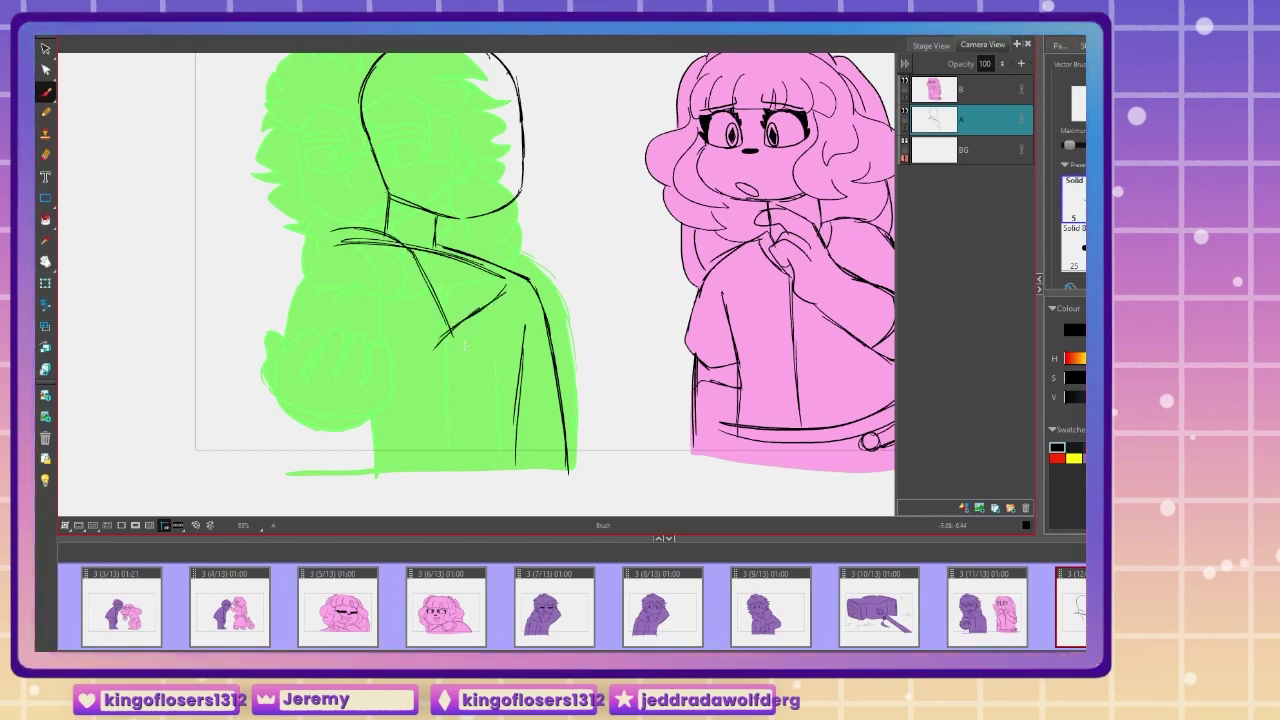
drag(352, 310, 410, 425)
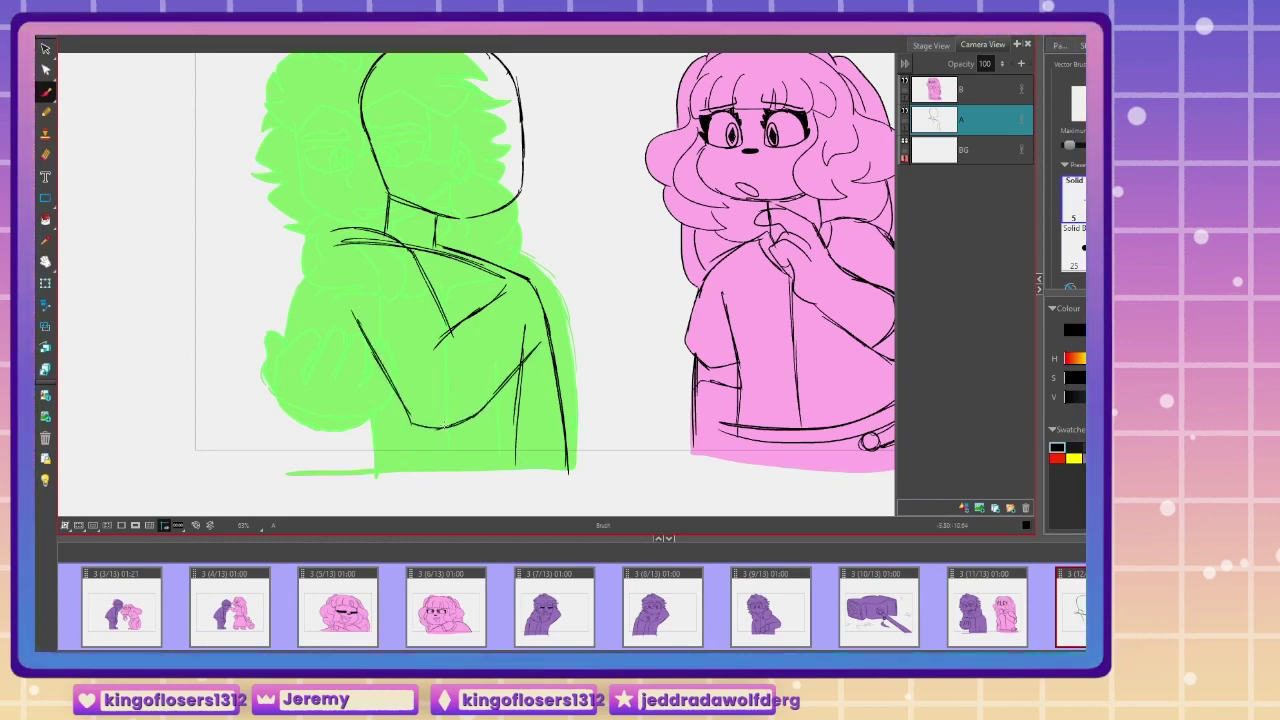
Step: Draw the outer edge of the near arm and round off its shoulder, removing the extra lines across the shoulders
mouse_move(308, 305)
mouse_down()
mouse_move(343, 242)
mouse_move(312, 420)
mouse_up()
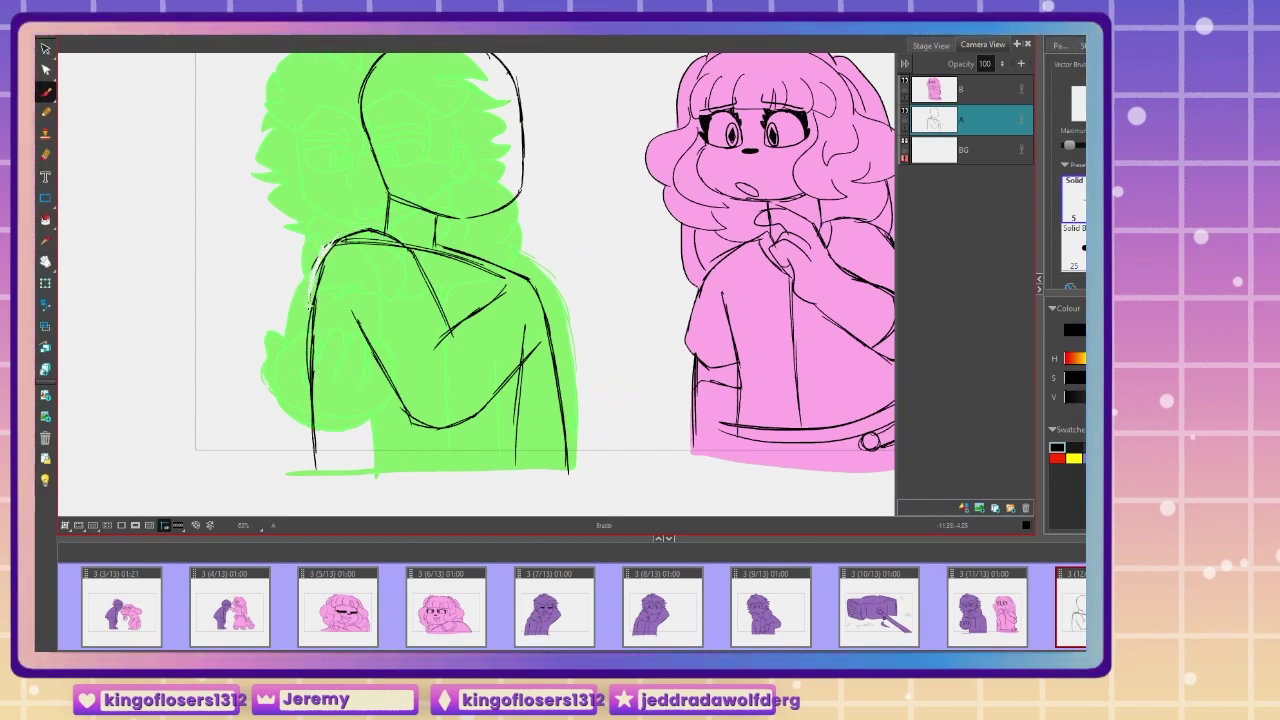
drag(338, 232, 324, 244)
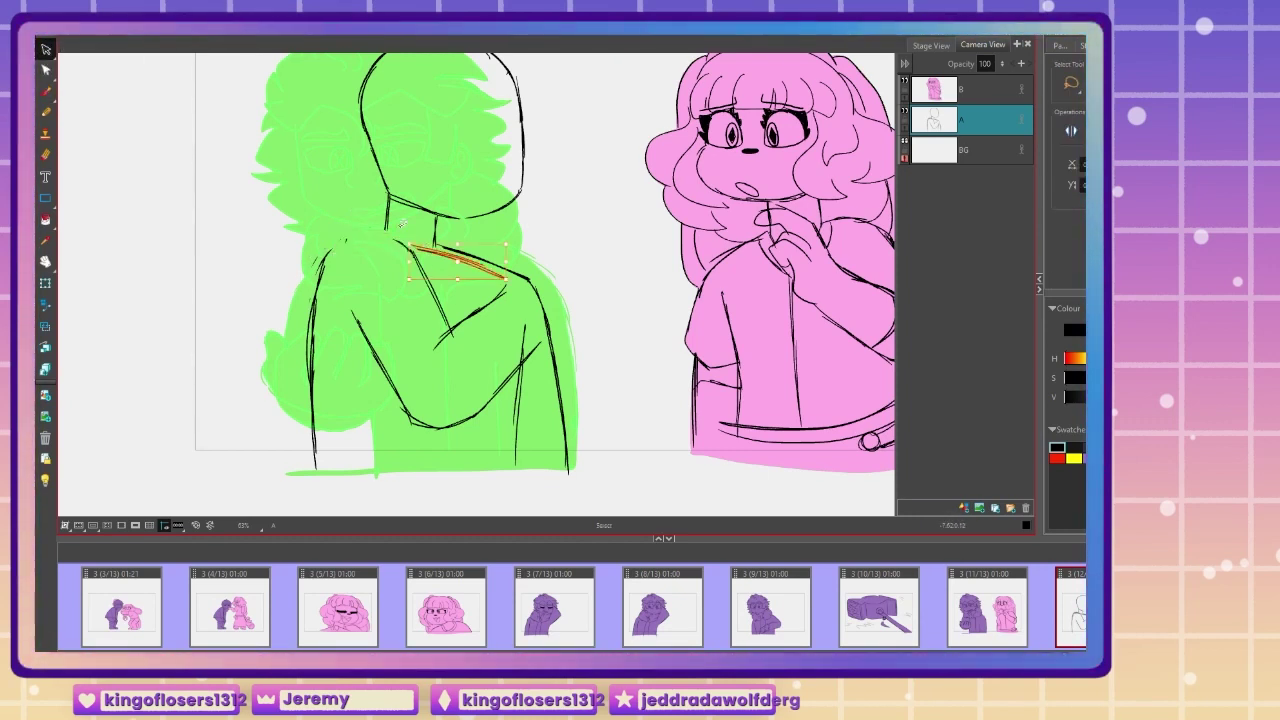
key(alt+b)
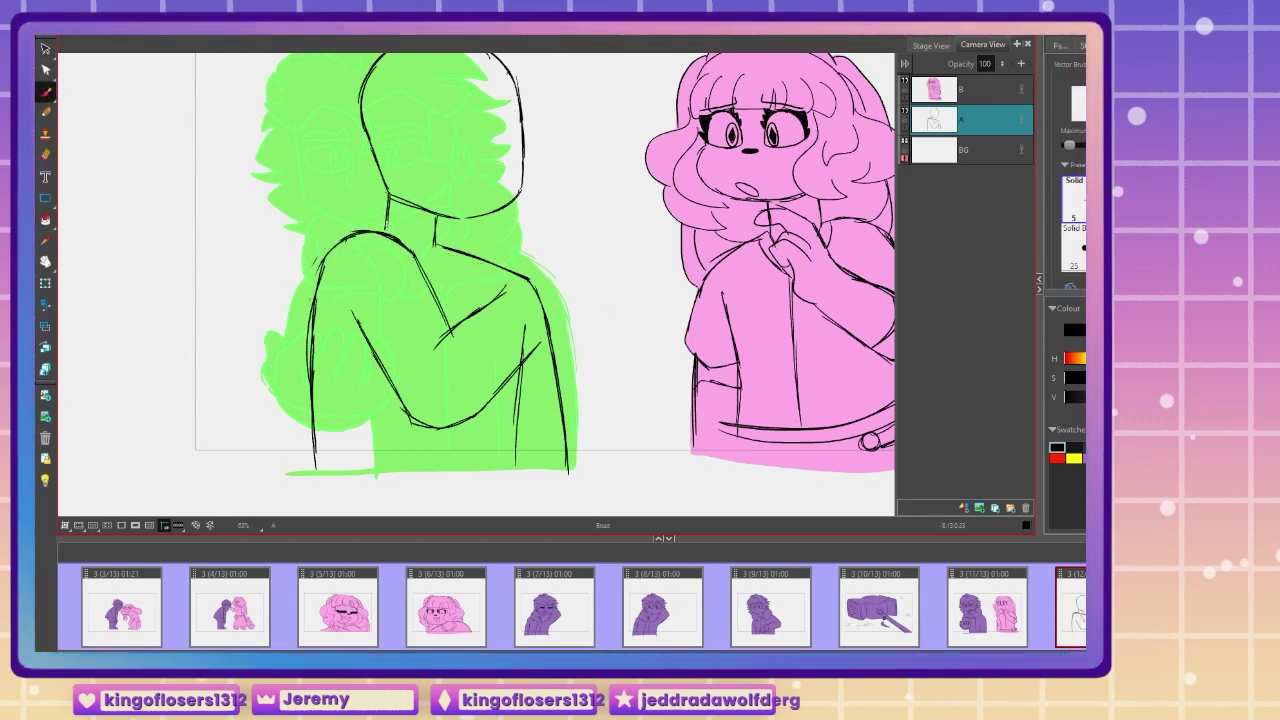
Step: Shift the far arm's inner line toward the torso and redraw the far shoulder and outer arm line closer to the body
key(alt+s)
drag(526, 400, 497, 422)
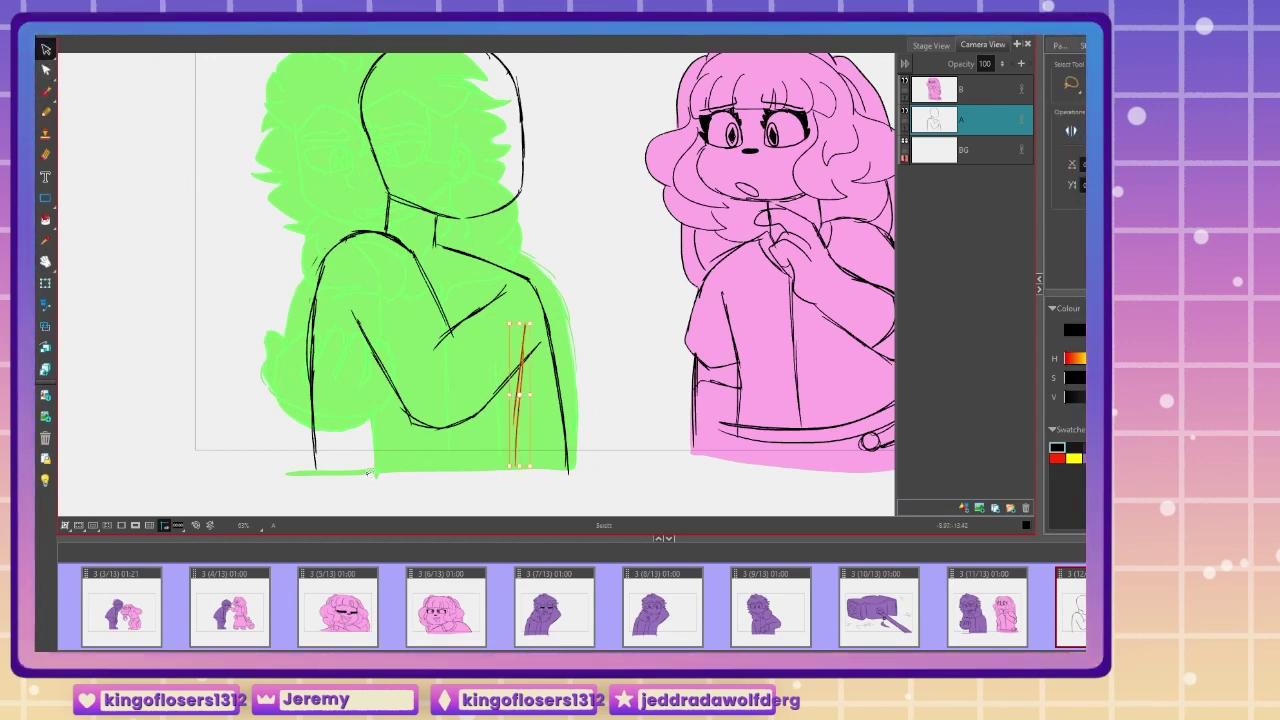
key(Left)
key(Left)
click(311, 503)
drag(574, 366, 541, 352)
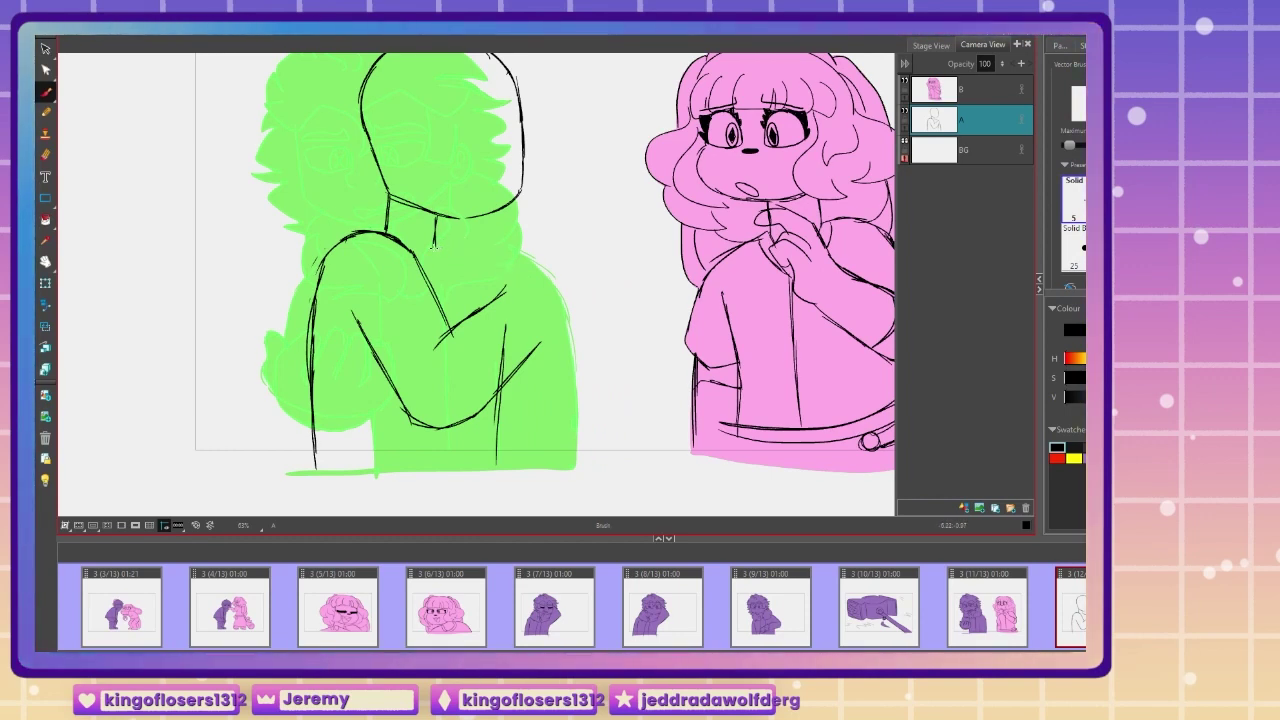
drag(551, 332, 562, 478)
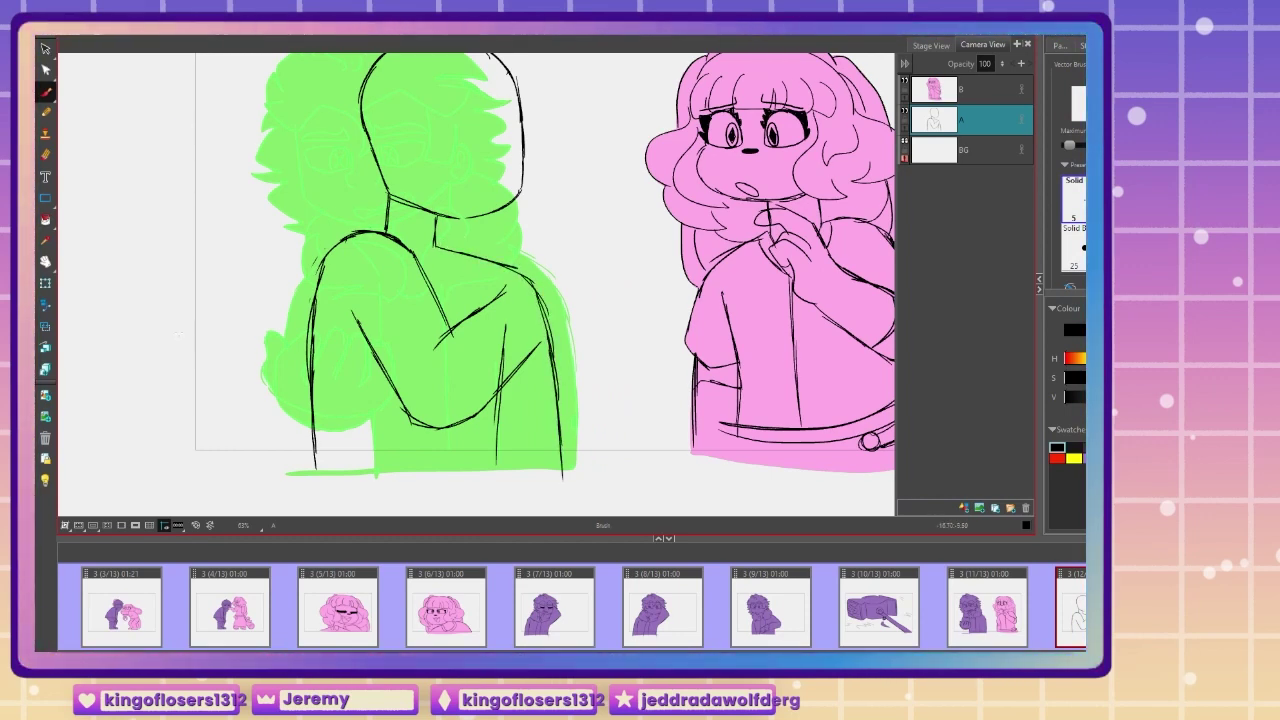
Step: Select the whole new figure sketch, move it toward the girl and scale it up slightly
key(1)
mouse_move(258, 143)
mouse_down()
mouse_move(564, 470)
mouse_move(330, 80)
mouse_up()
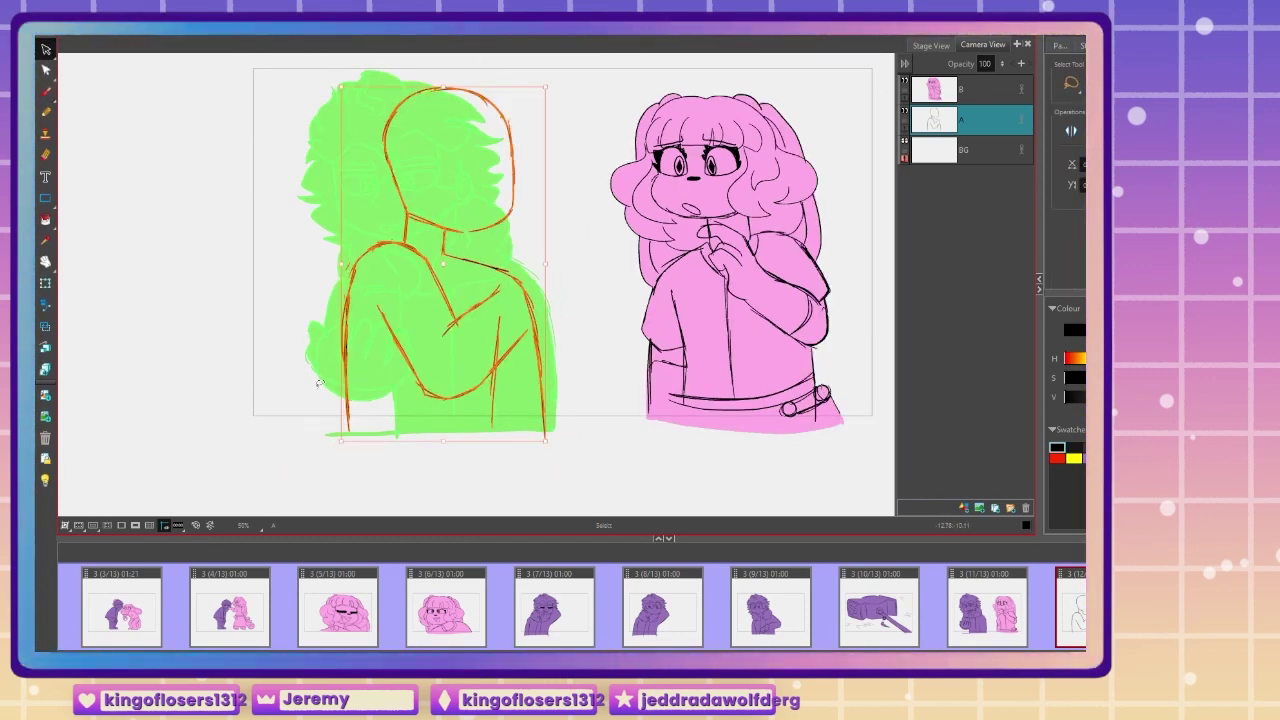
key(Right)
key(Right)
key(Right)
key(Right)
key(Right)
key(Right)
key(Right)
key(Right)
key(Right)
key(Right)
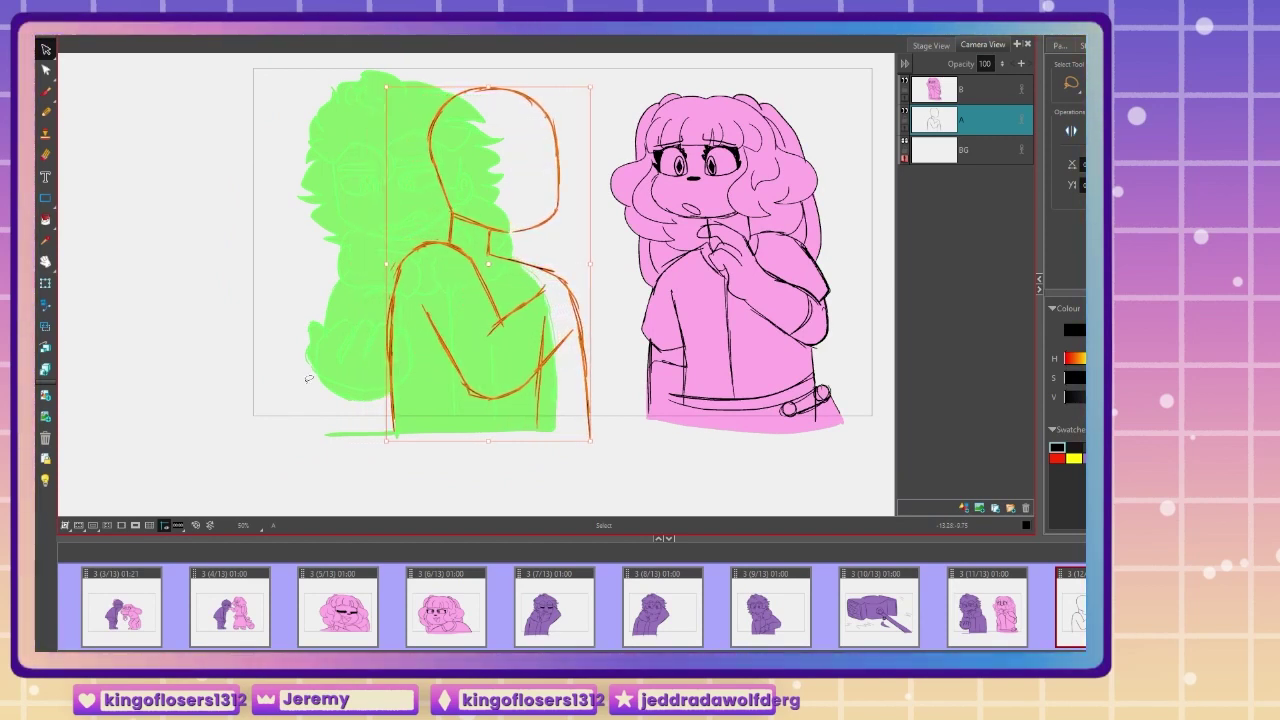
drag(389, 87, 385, 79)
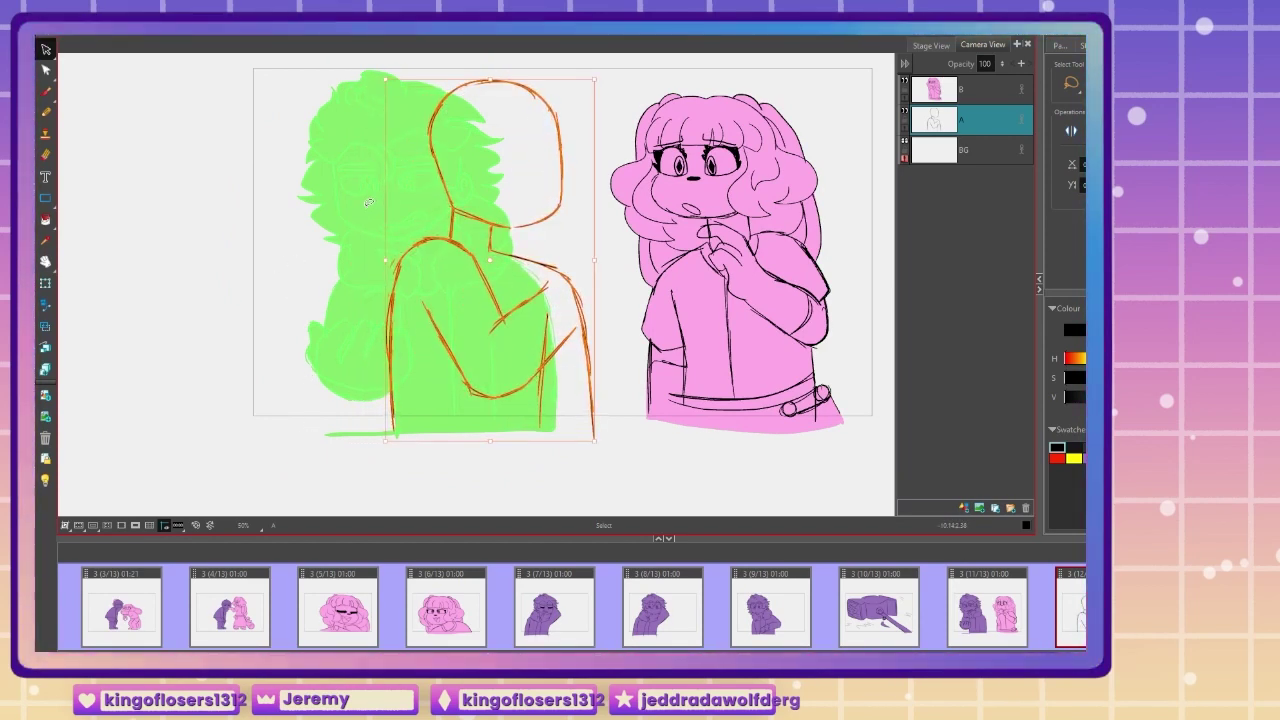
Step: Sketch the bent arm's open hand reaching toward the girl, and add a fluffy collar around the neck
click(977, 612)
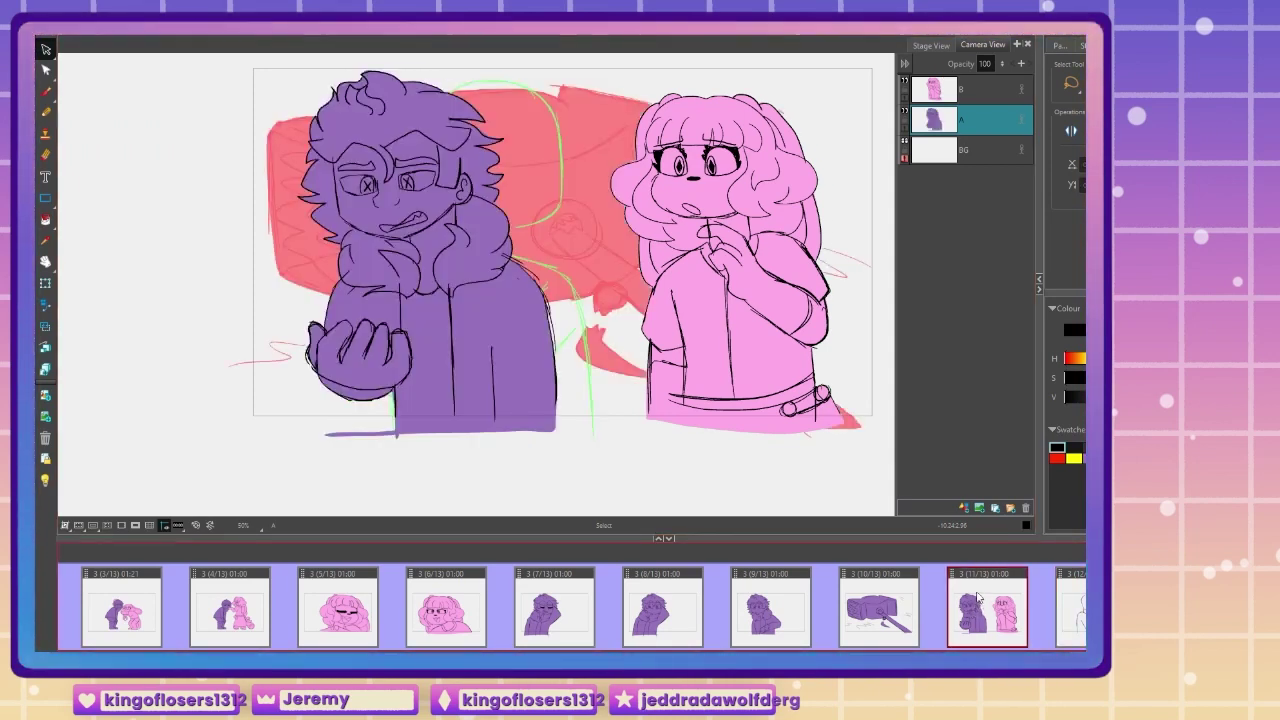
click(1080, 614)
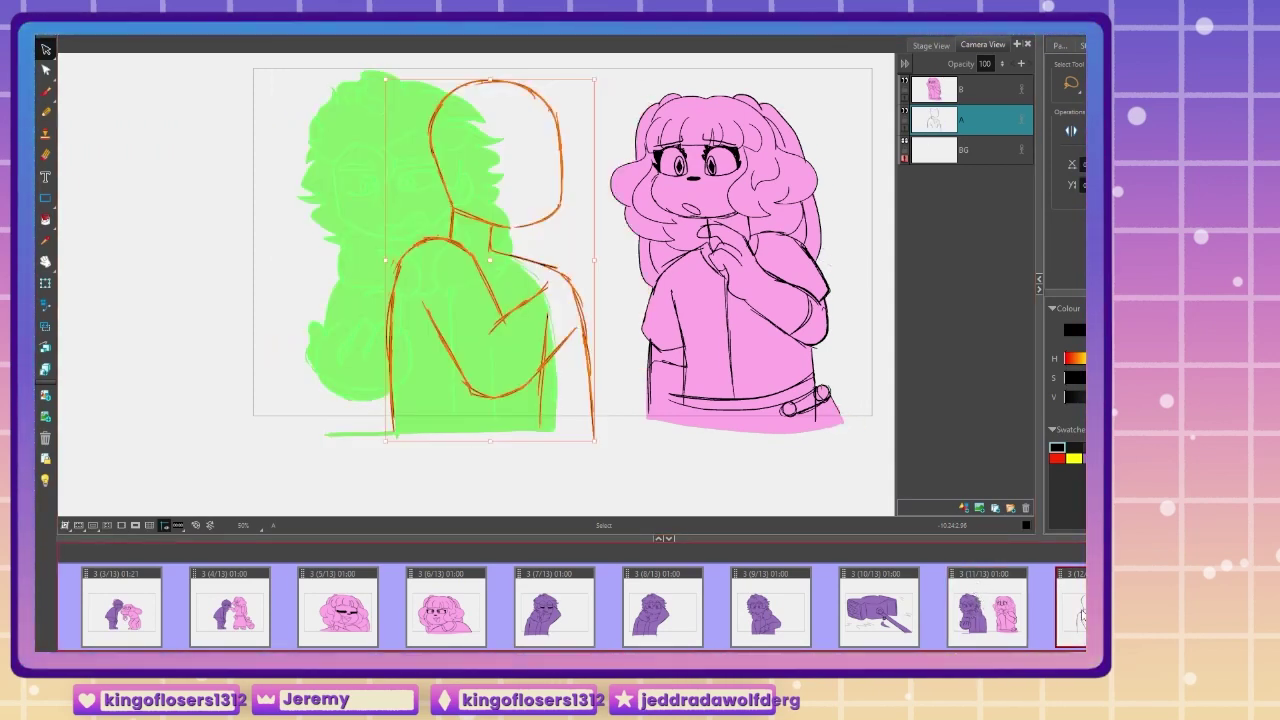
key(alt+b)
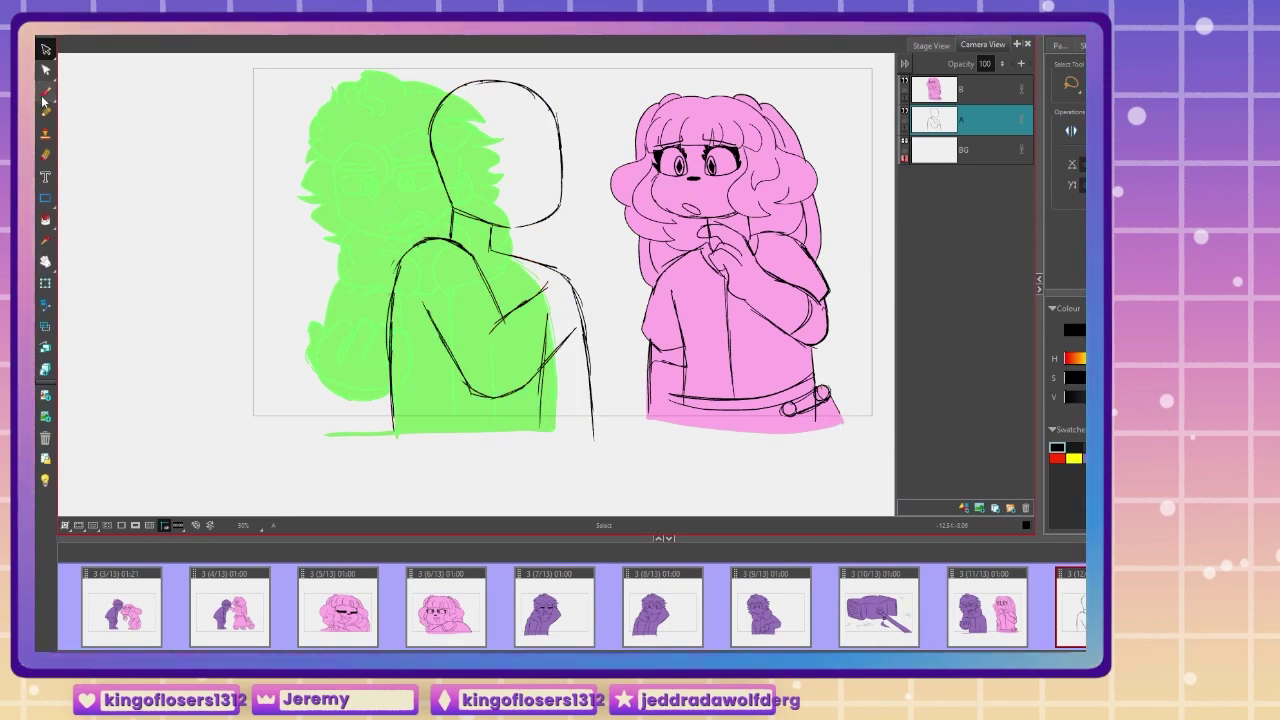
key(2)
drag(566, 283, 645, 240)
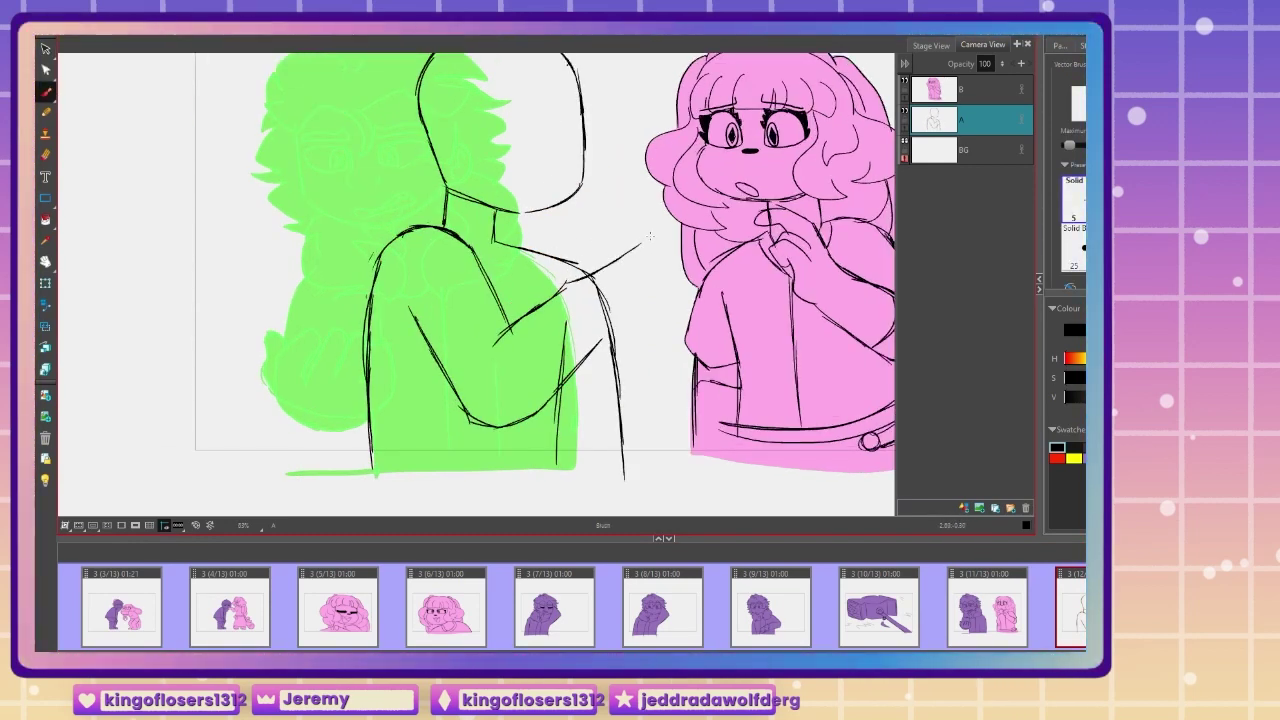
mouse_move(621, 289)
mouse_down()
mouse_move(668, 262)
mouse_move(657, 293)
mouse_up()
drag(633, 249, 671, 256)
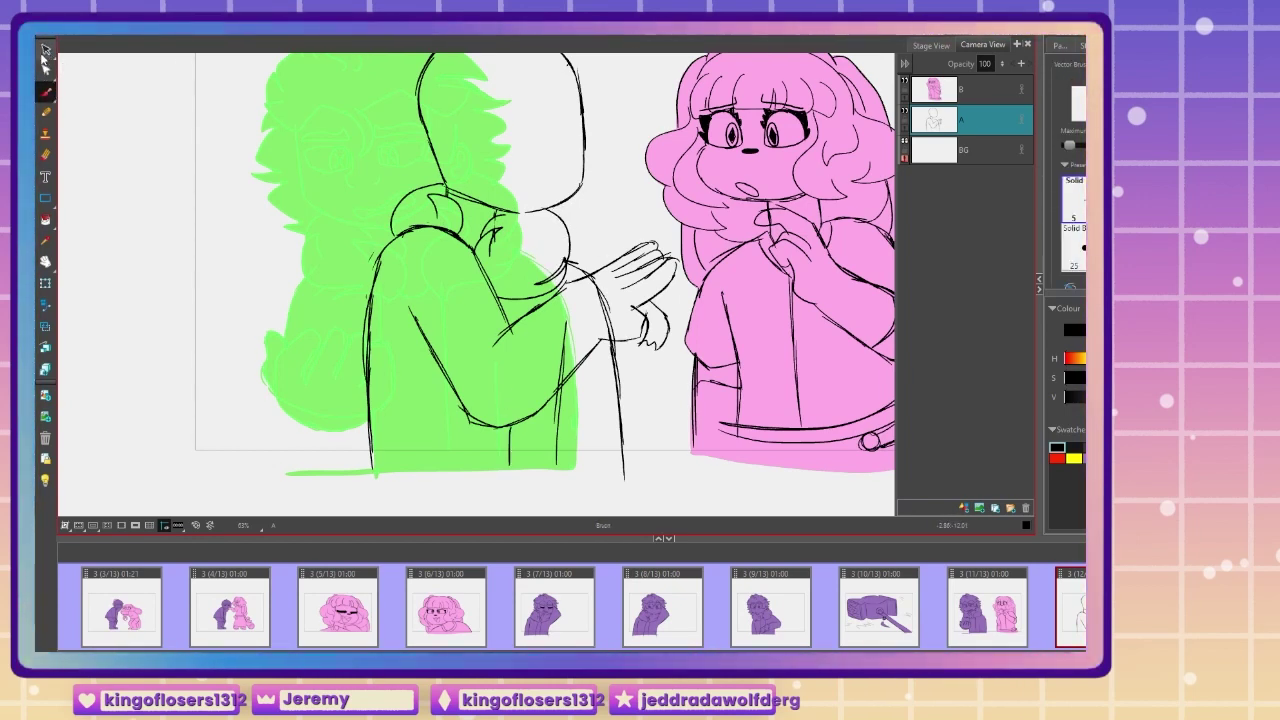
Step: Cut away the far shoulder and arm lines crossing the reaching hand, and draw the coat's opening line below the elbow
drag(45, 49, 84, 69)
drag(552, 350, 582, 346)
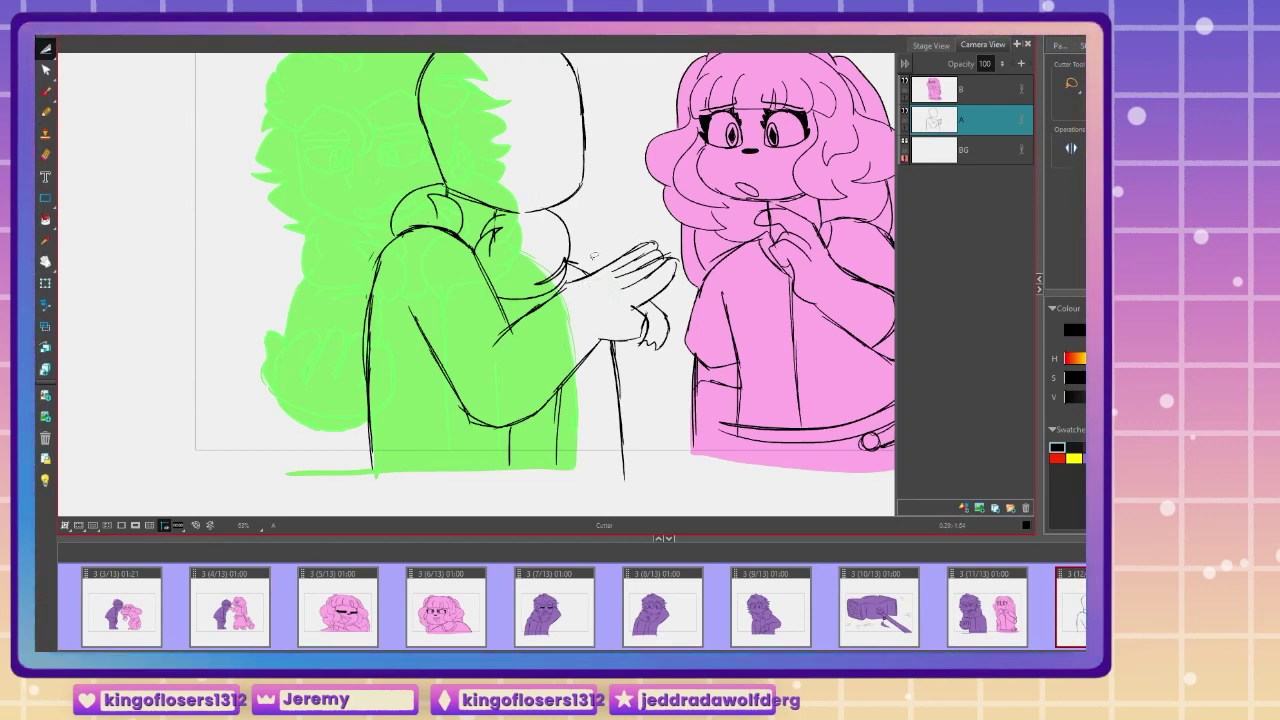
key(alt+b)
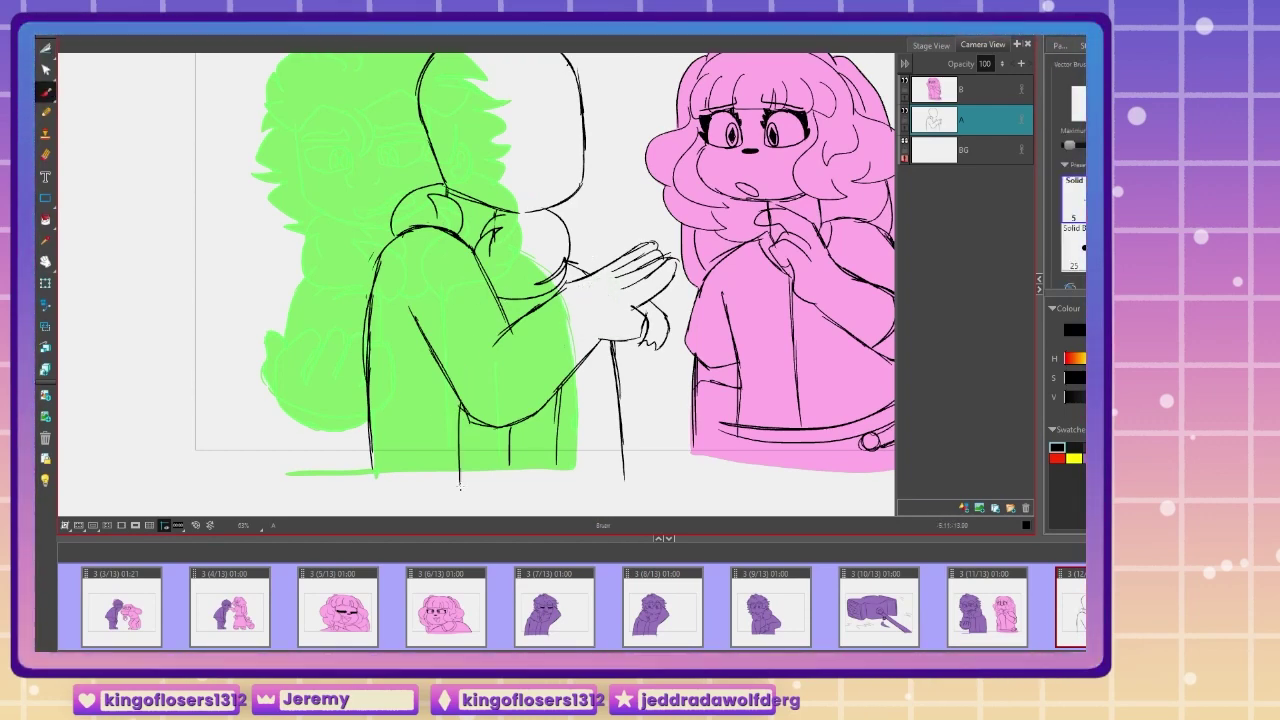
Step: Sketch the pointed hairline, sideburn and ear on the head, undoing and redrawing the first strokes
drag(267, 338, 358, 468)
drag(668, 241, 622, 219)
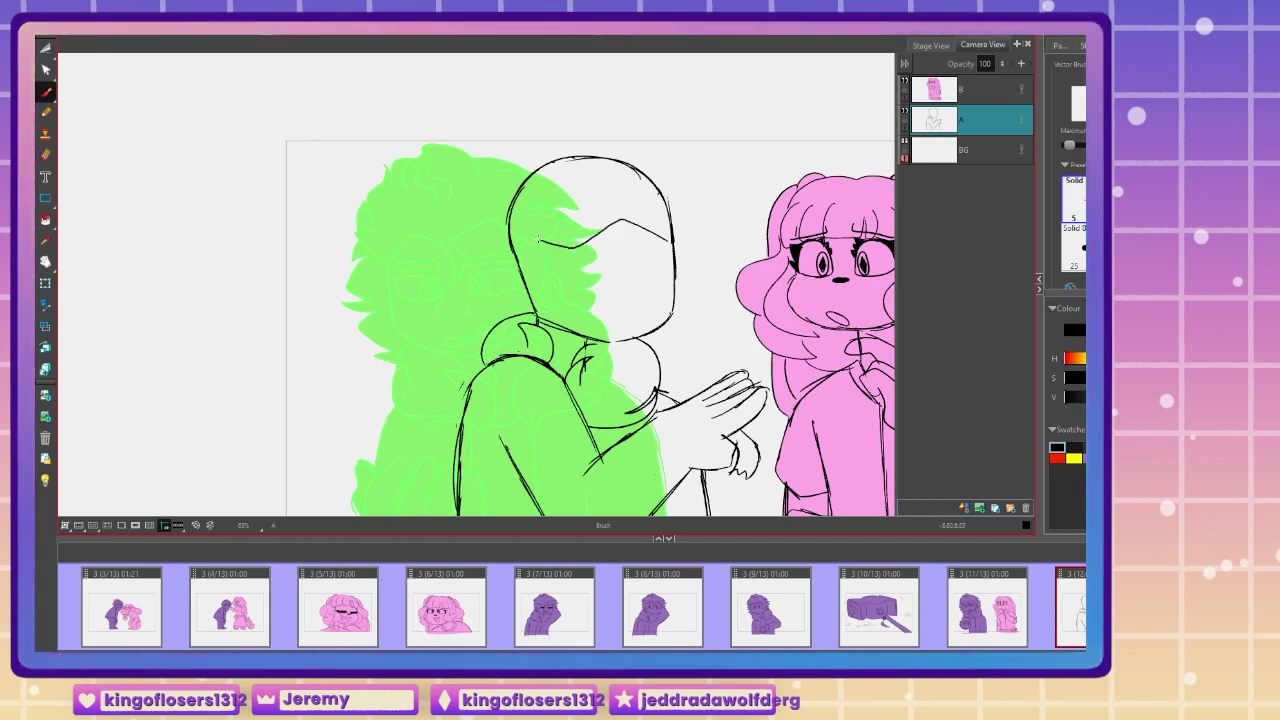
drag(522, 243, 568, 268)
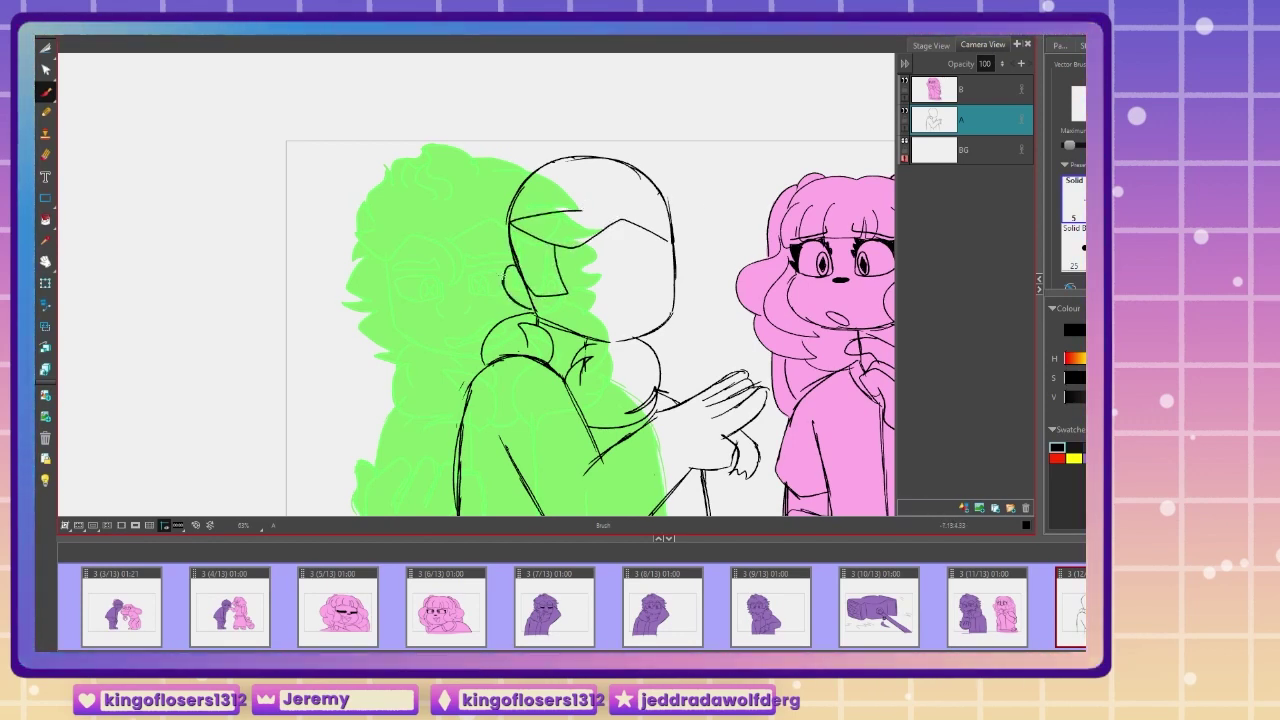
mouse_move(672, 270)
mouse_down()
mouse_move(656, 272)
mouse_move(670, 194)
mouse_move(618, 231)
mouse_move(593, 188)
mouse_up()
key(ctrl+z)
key(ctrl+z)
key(ctrl+z)
key(ctrl+z)
key(ctrl+z)
key(ctrl+z)
key(2)
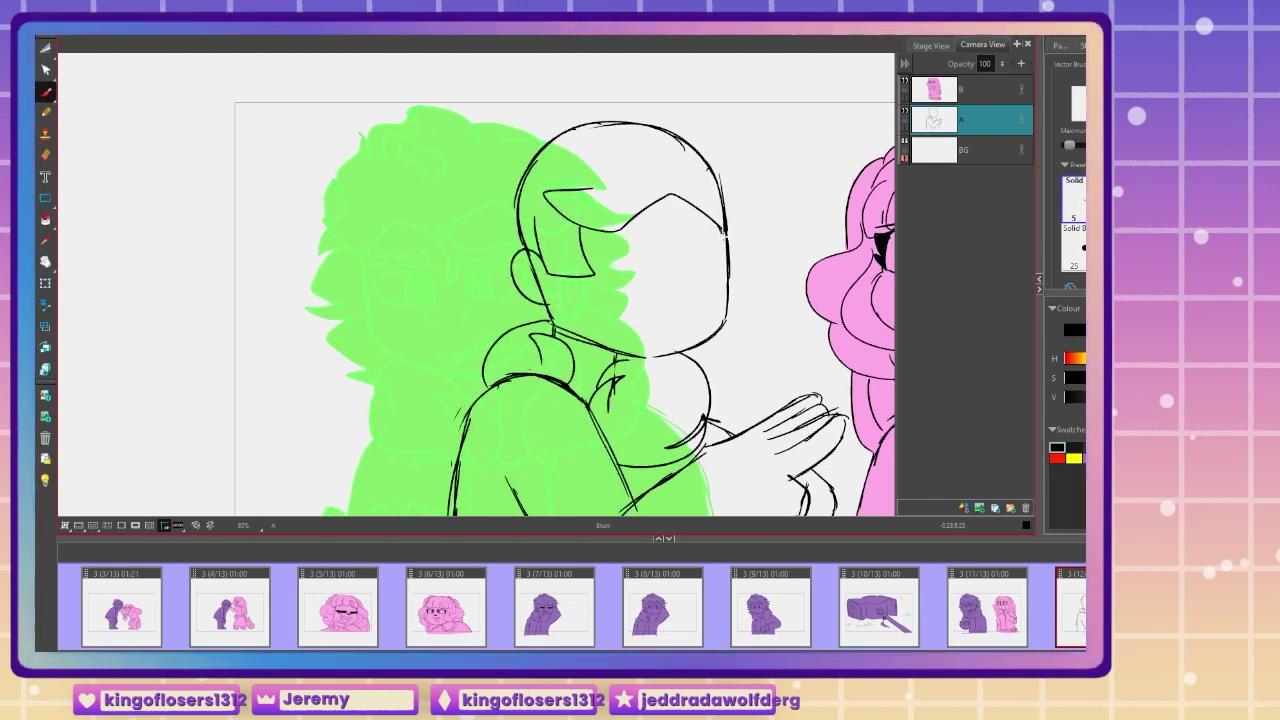
Step: Draw the messy, spiky outer hair outline around both sides and the crown of the head
drag(726, 220, 706, 269)
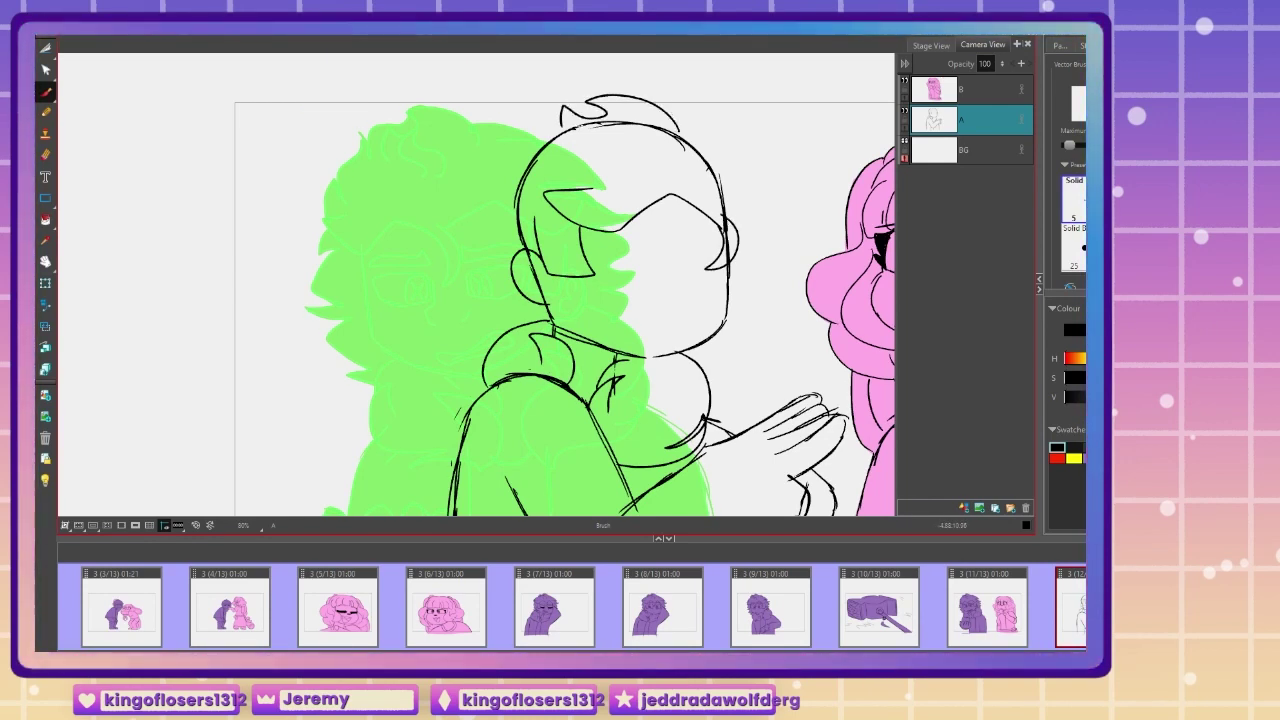
drag(683, 128, 780, 210)
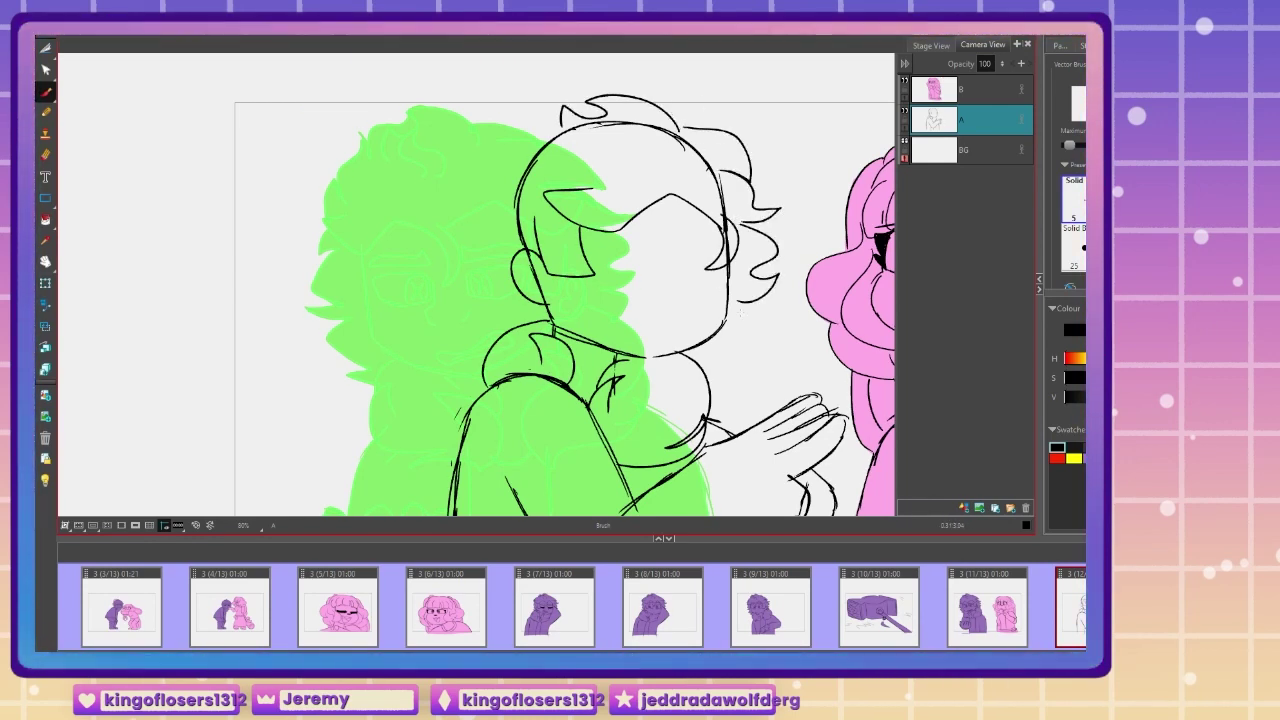
drag(740, 313, 712, 372)
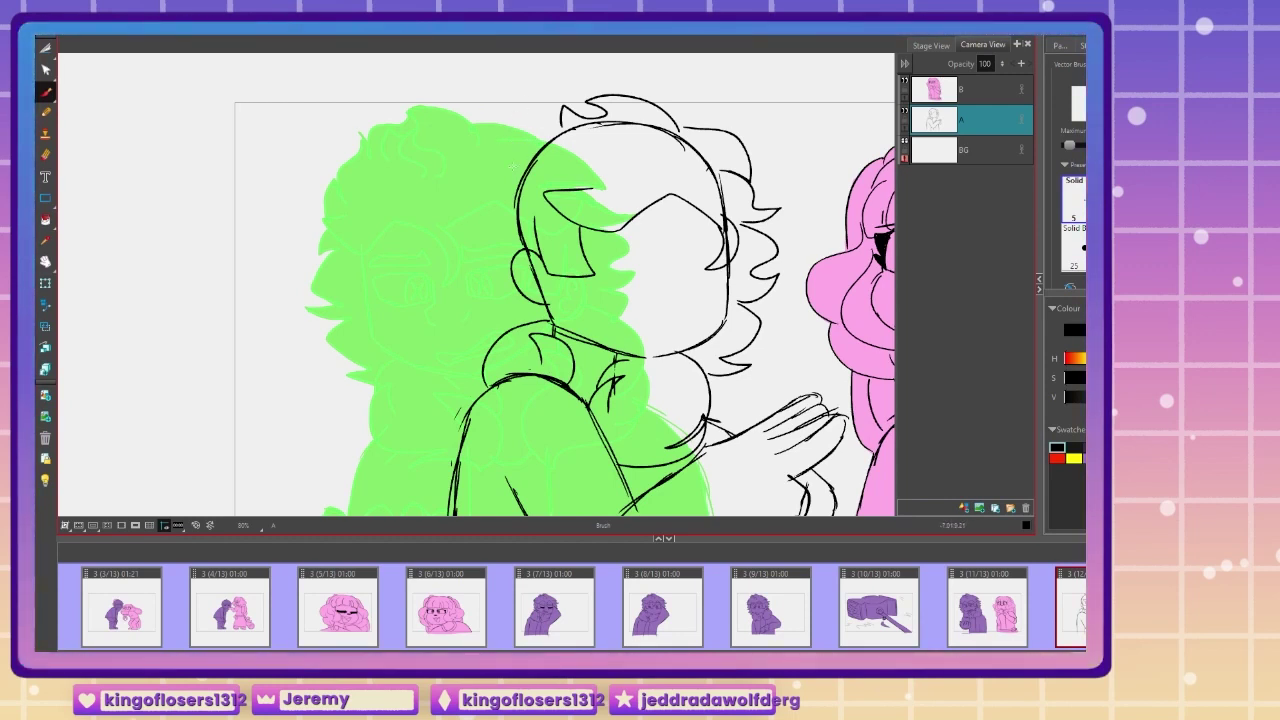
mouse_move(498, 215)
mouse_down()
mouse_move(537, 122)
mouse_move(580, 108)
mouse_up()
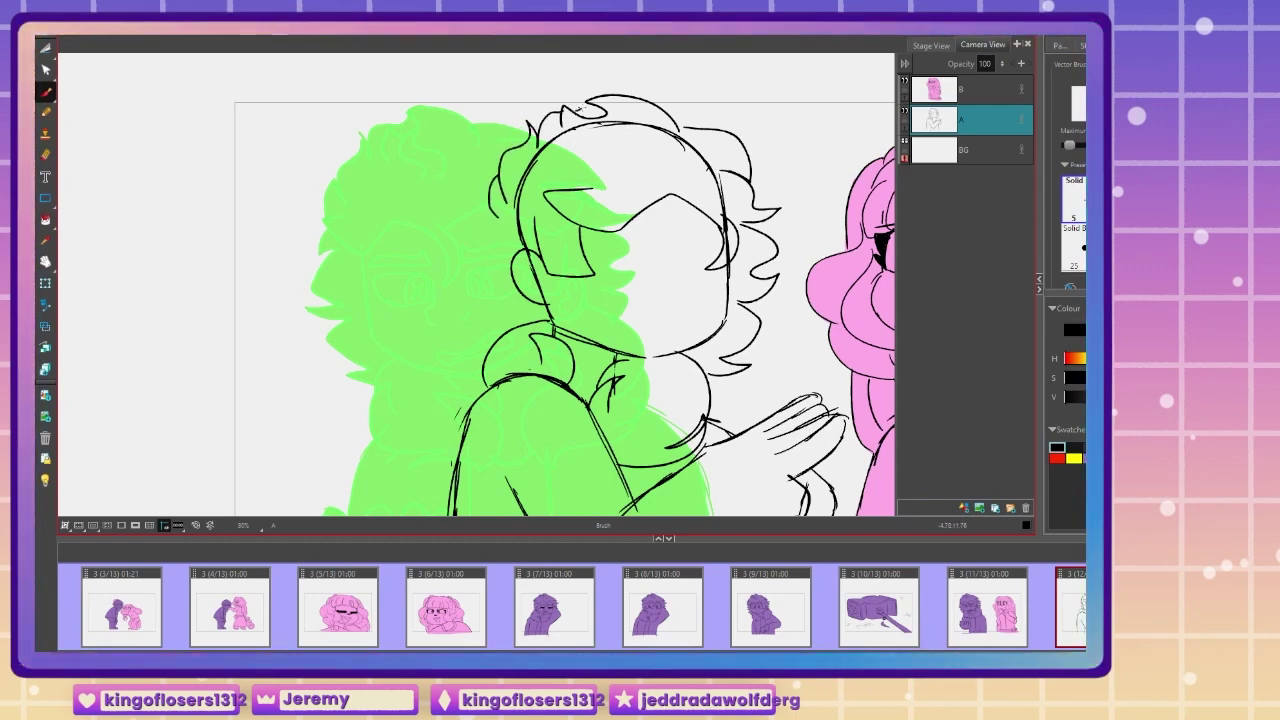
drag(487, 286, 507, 340)
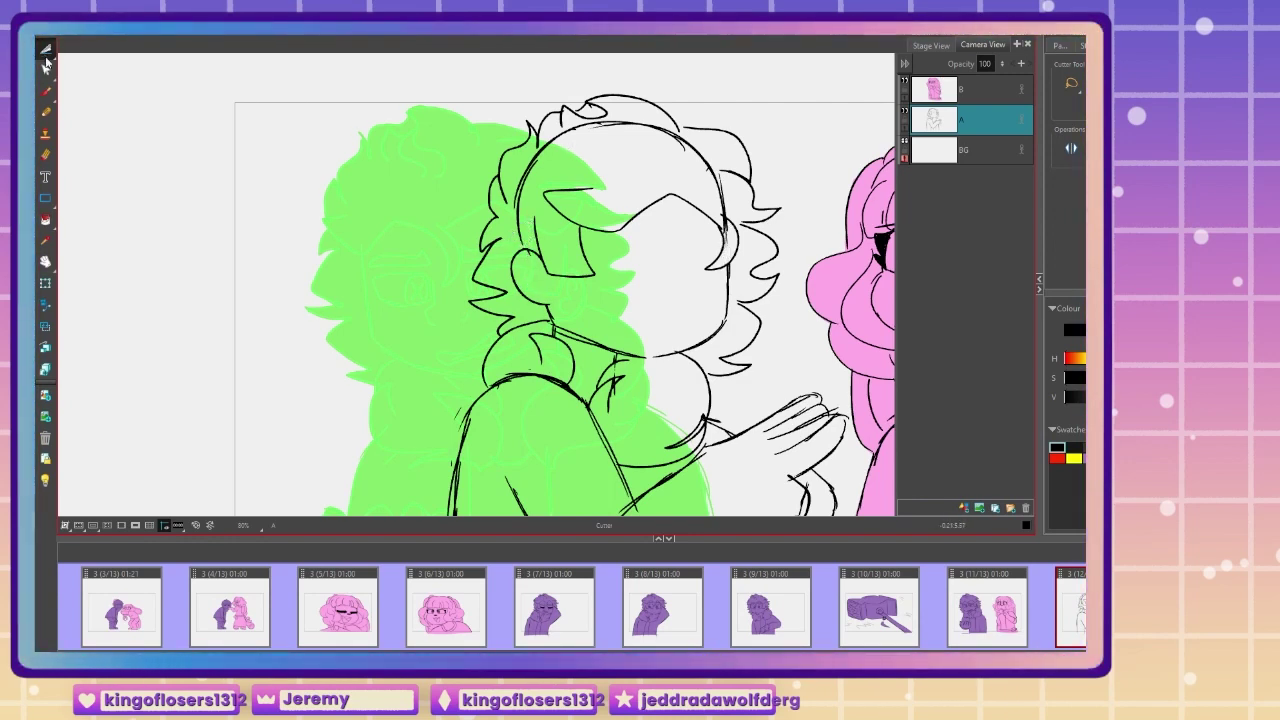
Step: Delete the leftover head construction lines inside the hair outline
key(alt+s)
click(519, 211)
key(Delete)
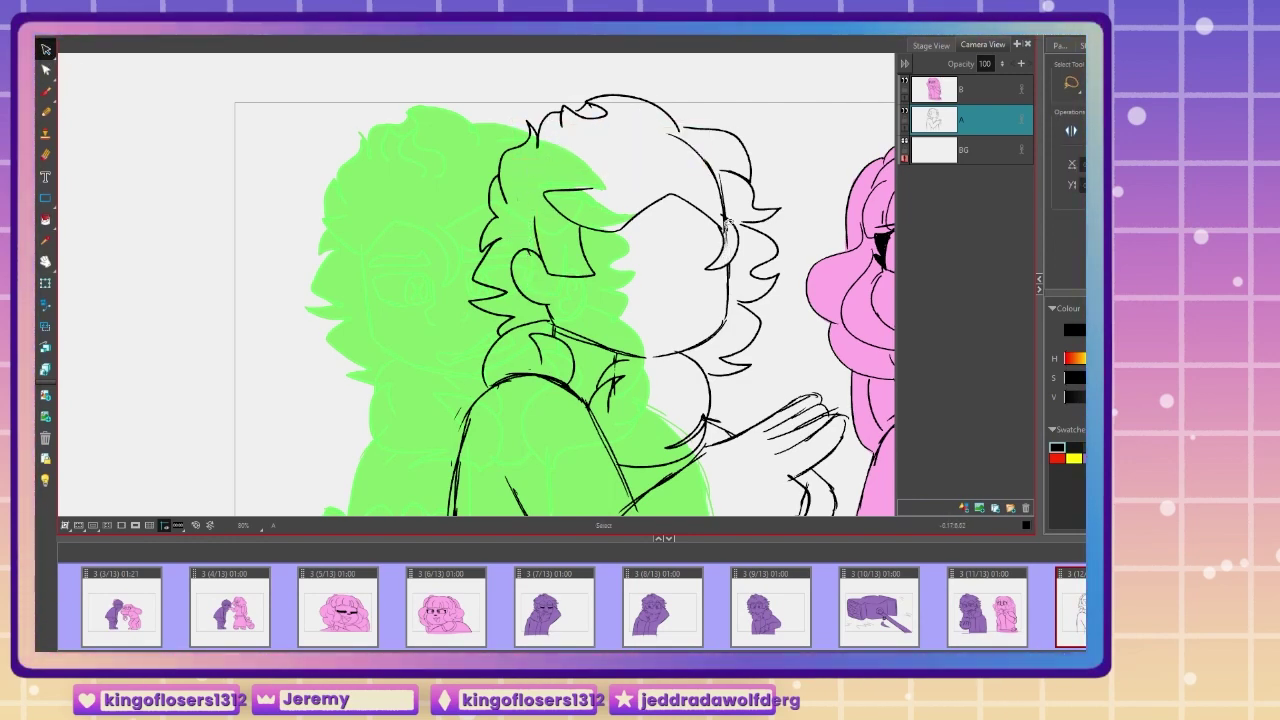
click(702, 153)
key(Delete)
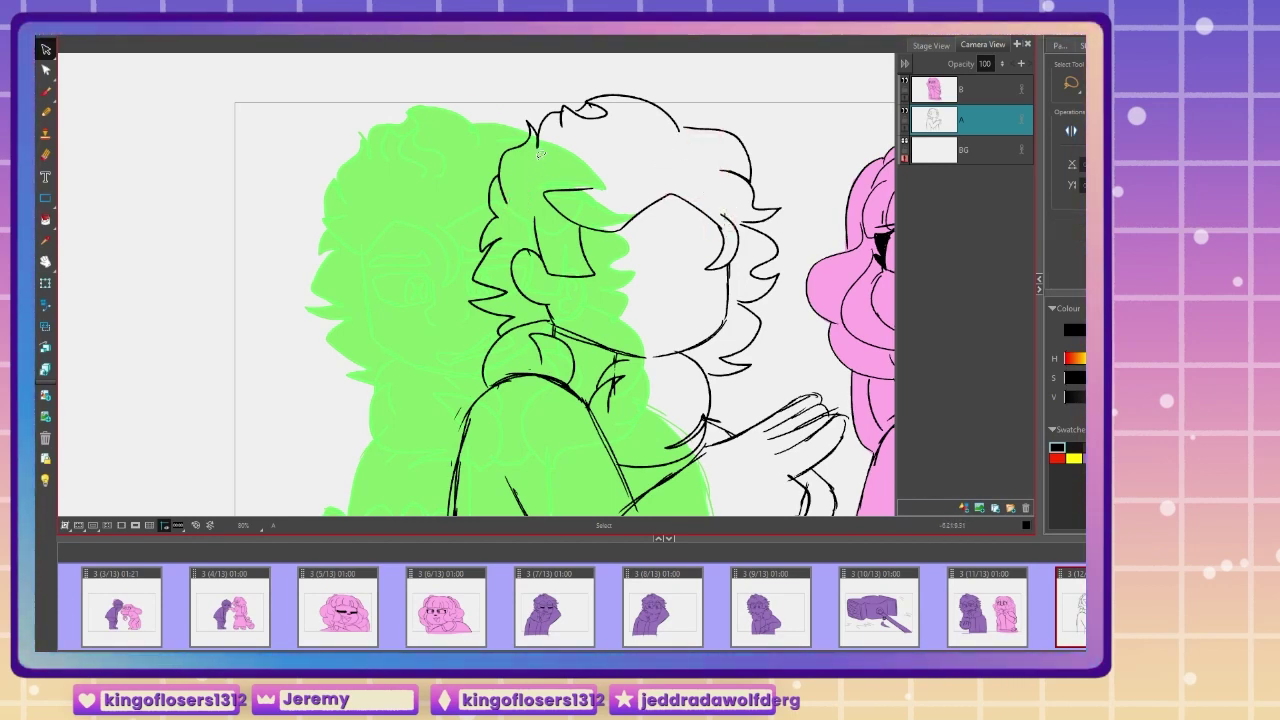
Step: Draw a wavy curl in the upper hair and join up the nearby outer hair outline
key(alt+b)
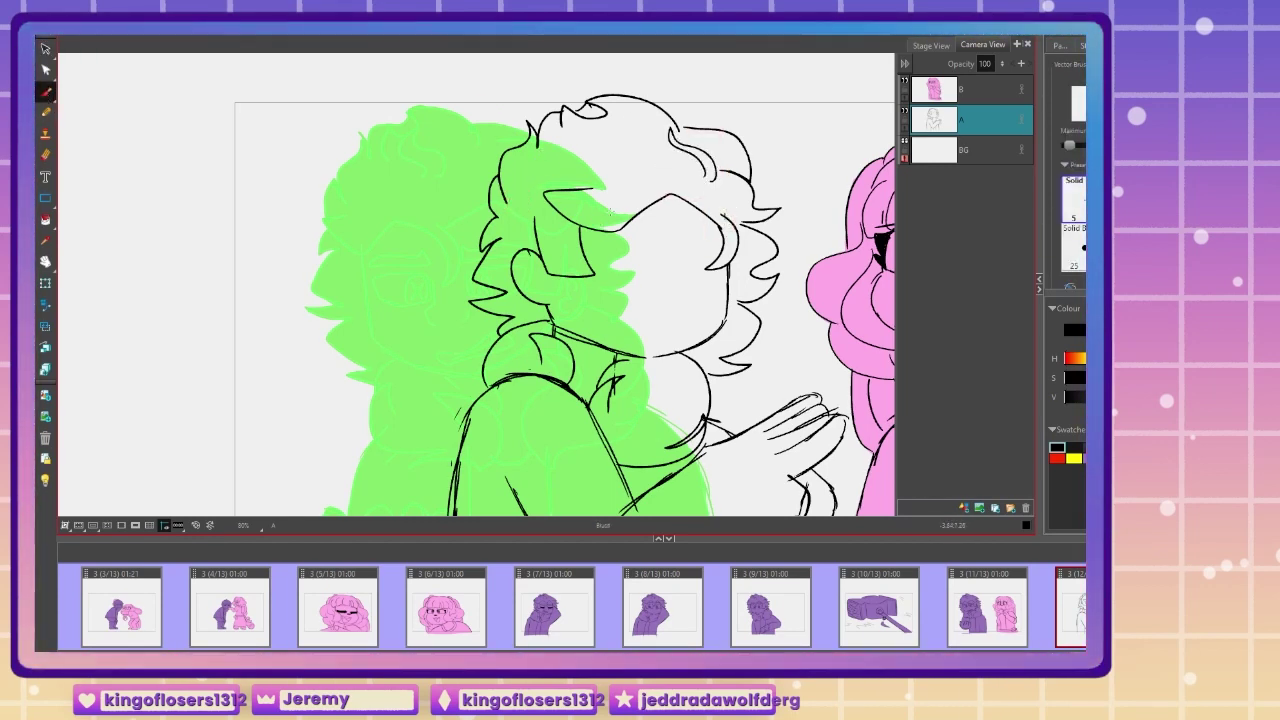
key(ctrl+z)
drag(672, 137, 713, 183)
drag(661, 113, 708, 129)
Step: Draw the face with a large eye and X-shaped pupil, thick eyebrow, small nose bump and open oval mouth
drag(491, 311, 354, 303)
key(2)
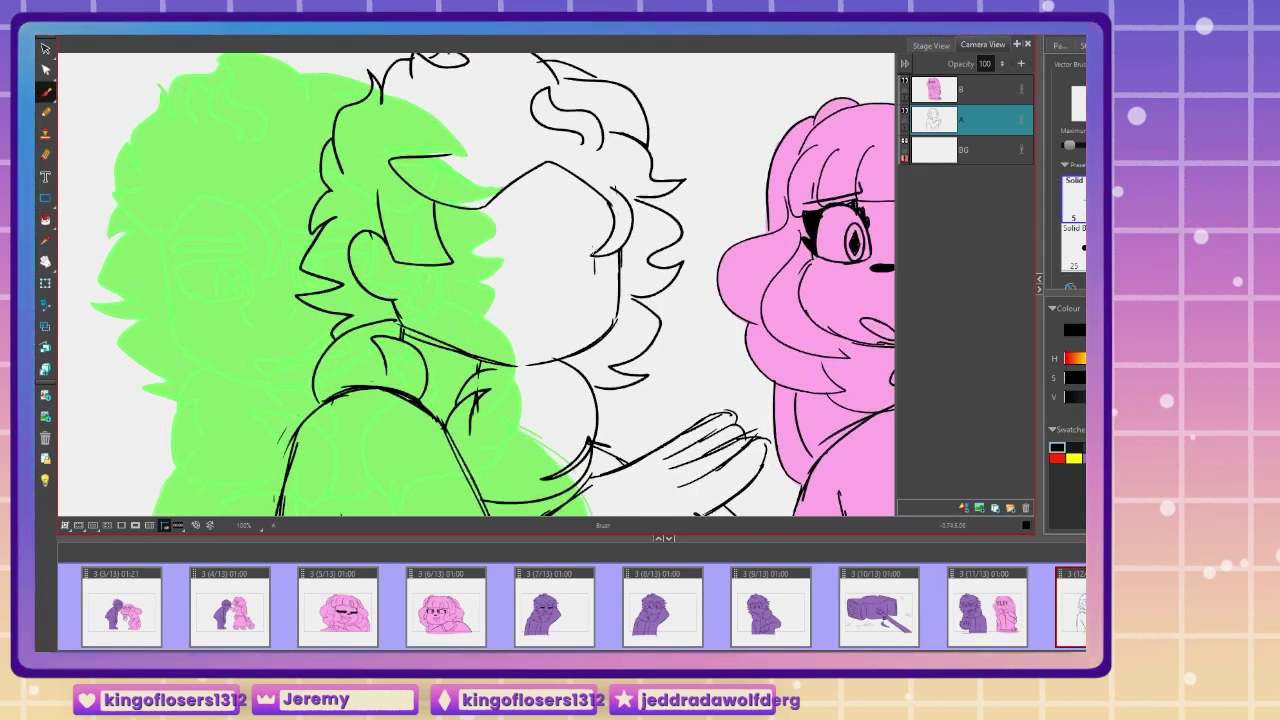
mouse_move(587, 223)
mouse_down()
mouse_move(566, 205)
mouse_move(521, 205)
mouse_up()
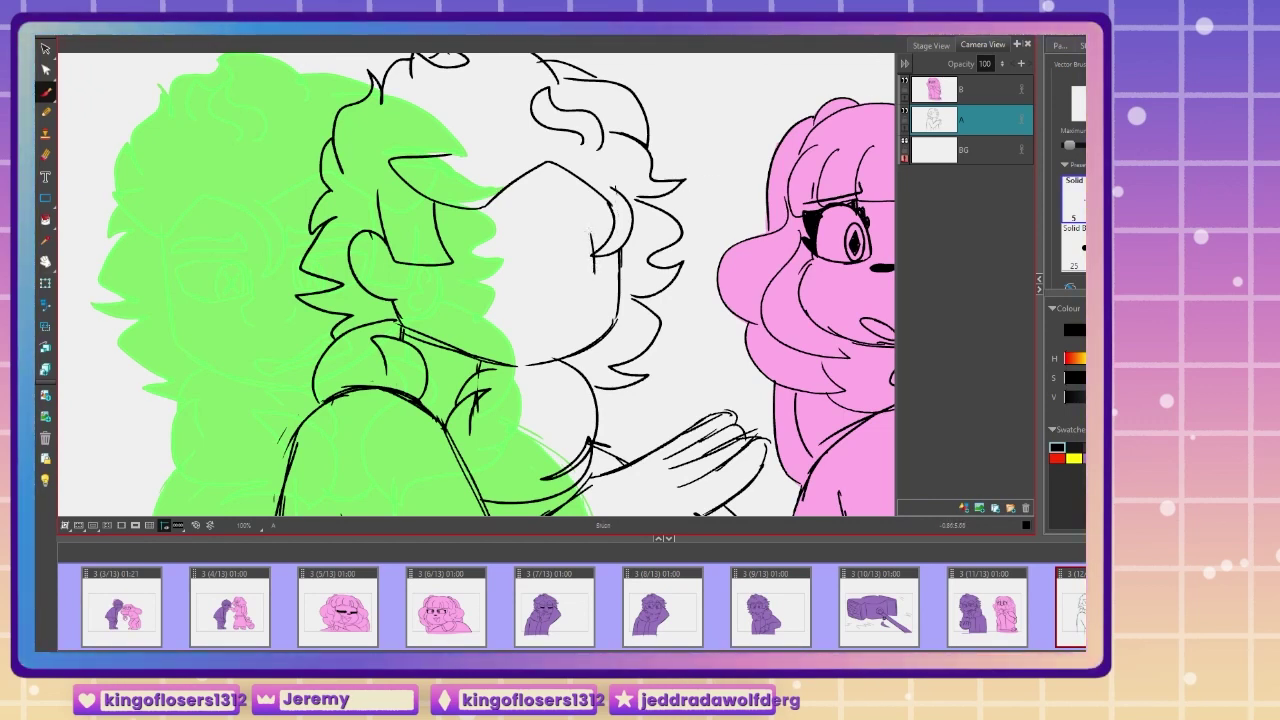
mouse_move(592, 233)
mouse_down()
mouse_move(560, 212)
mouse_move(520, 214)
mouse_move(513, 268)
mouse_move(564, 285)
mouse_up()
key(ctrl+z)
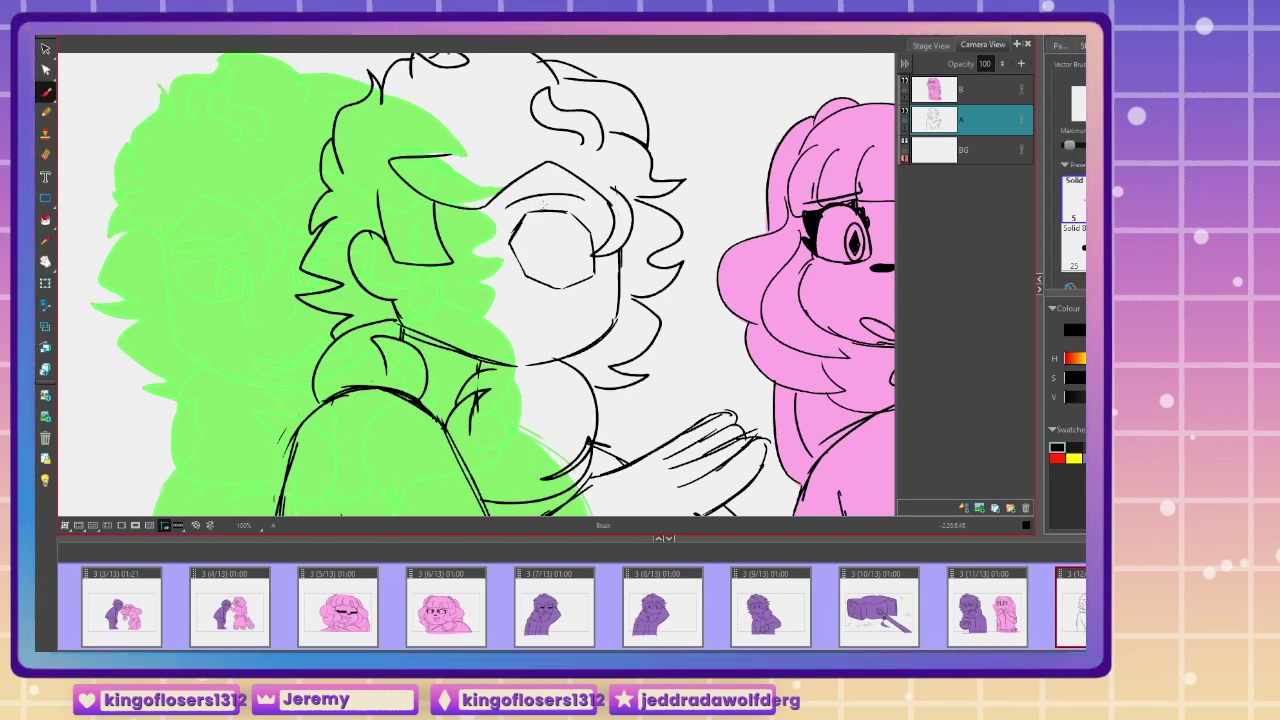
mouse_move(503, 216)
mouse_down()
mouse_move(567, 184)
mouse_move(584, 197)
mouse_move(592, 275)
mouse_up()
drag(584, 231, 592, 257)
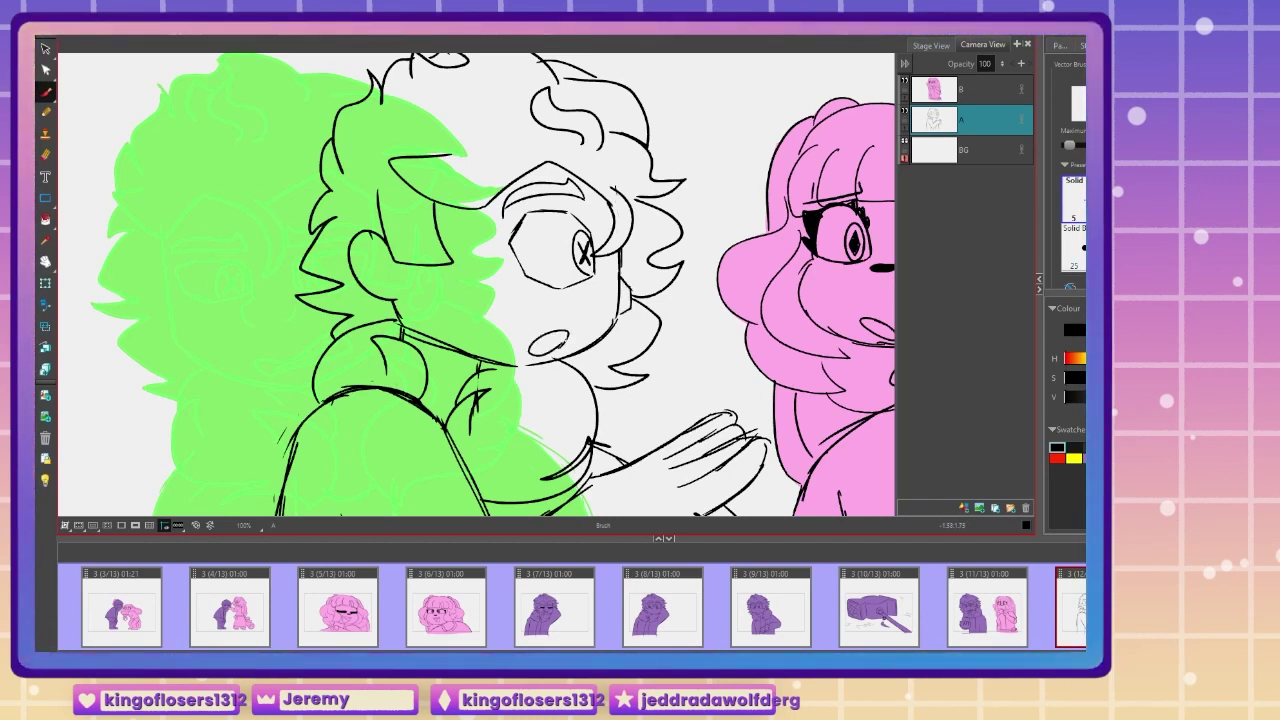
drag(556, 350, 570, 340)
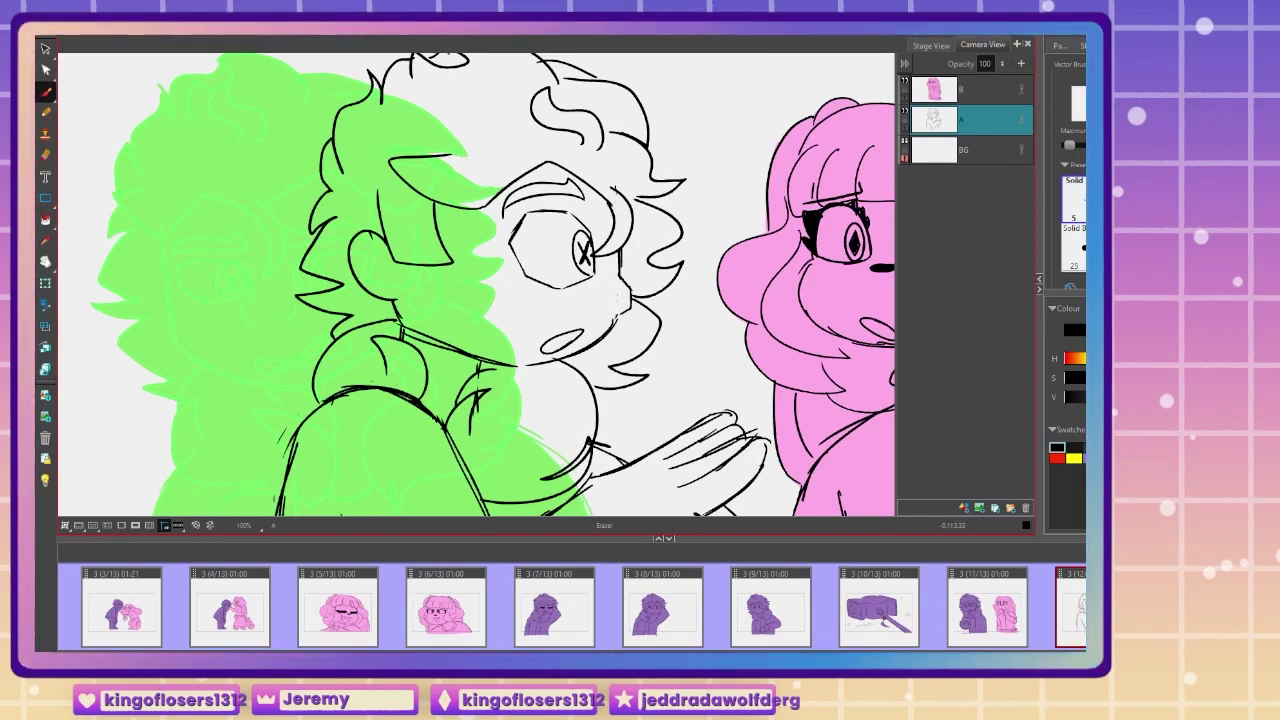
Step: Draw a jagged fur cuff around the wrist of the reaching arm and clear the arm lines crossing it
key(1)
key(1)
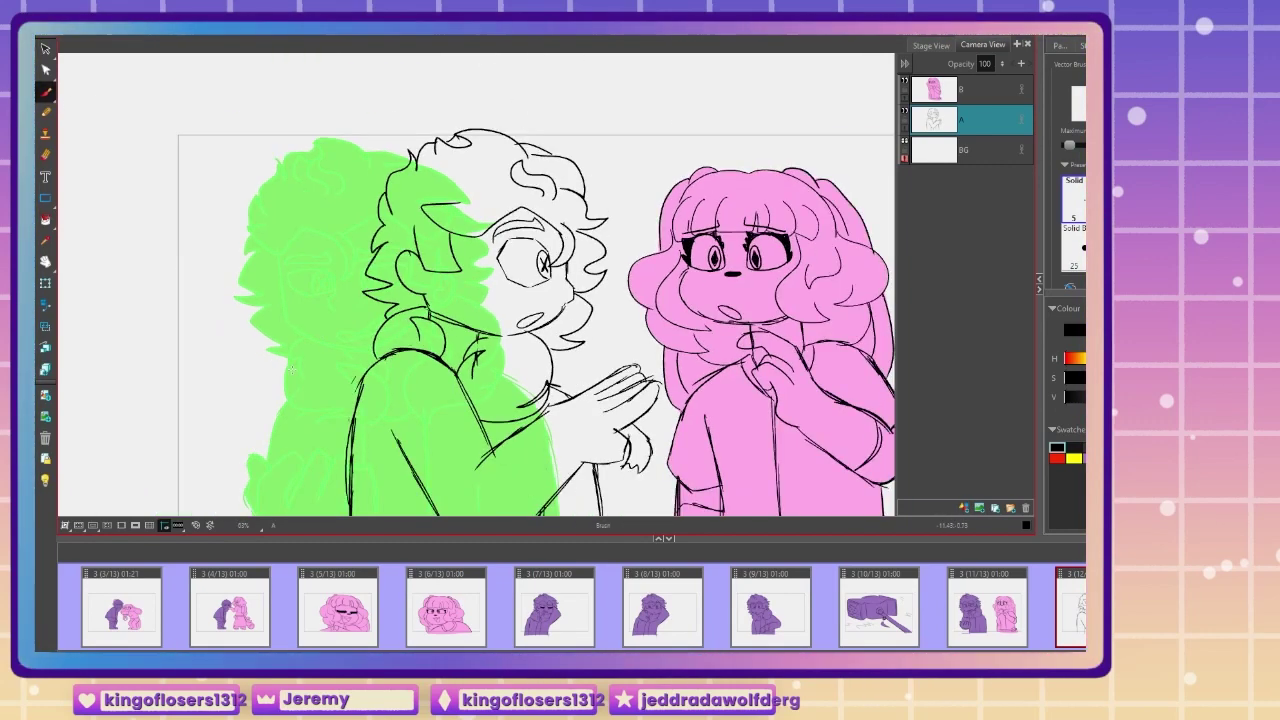
drag(319, 399, 299, 268)
mouse_move(524, 282)
mouse_down()
mouse_move(514, 314)
mouse_move(554, 356)
mouse_move(574, 334)
mouse_up()
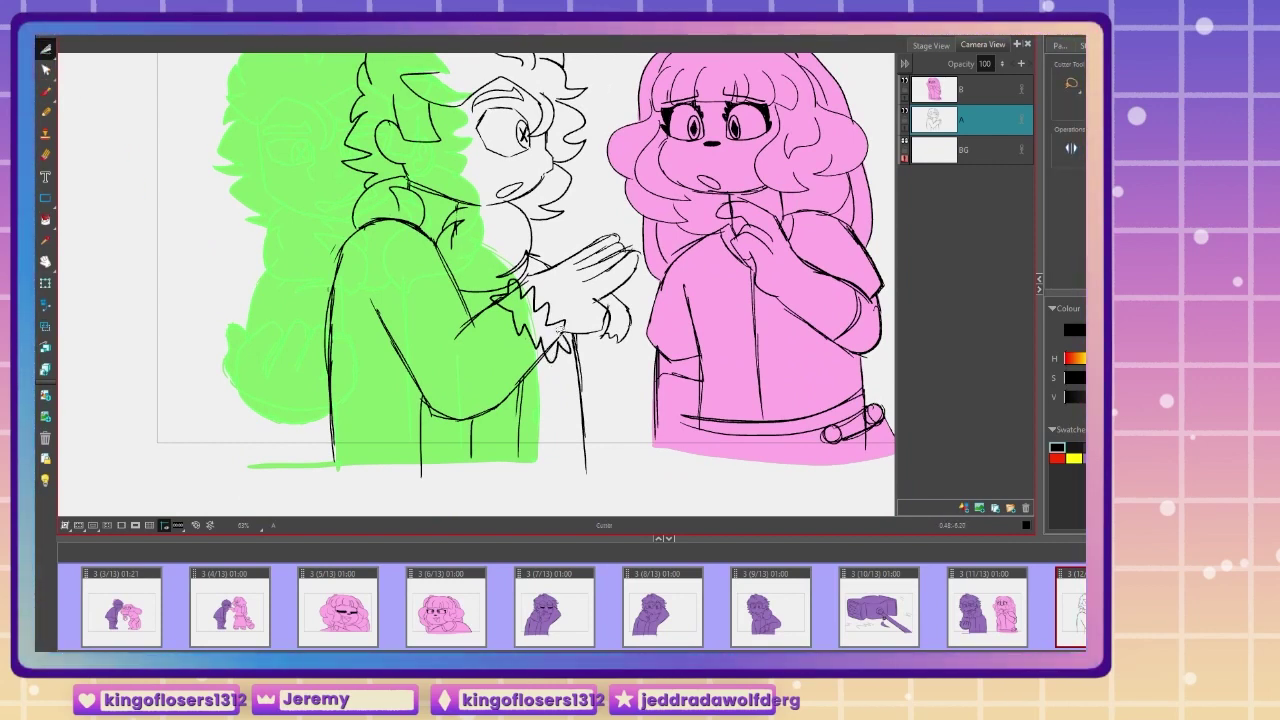
Step: Add a layer beneath the sketch layer and trace the coat's far edge and hem with a thick purple brush
click(962, 510)
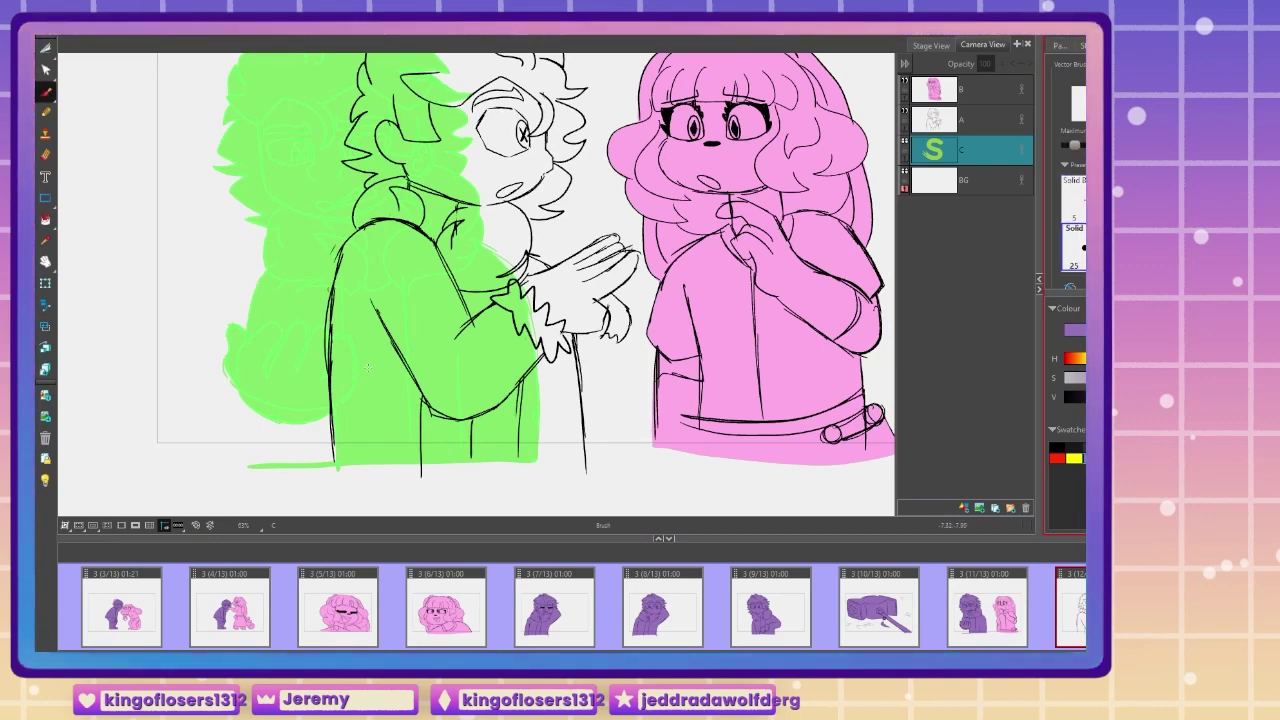
drag(368, 368, 462, 315)
key(2)
key(2)
drag(778, 251, 608, 163)
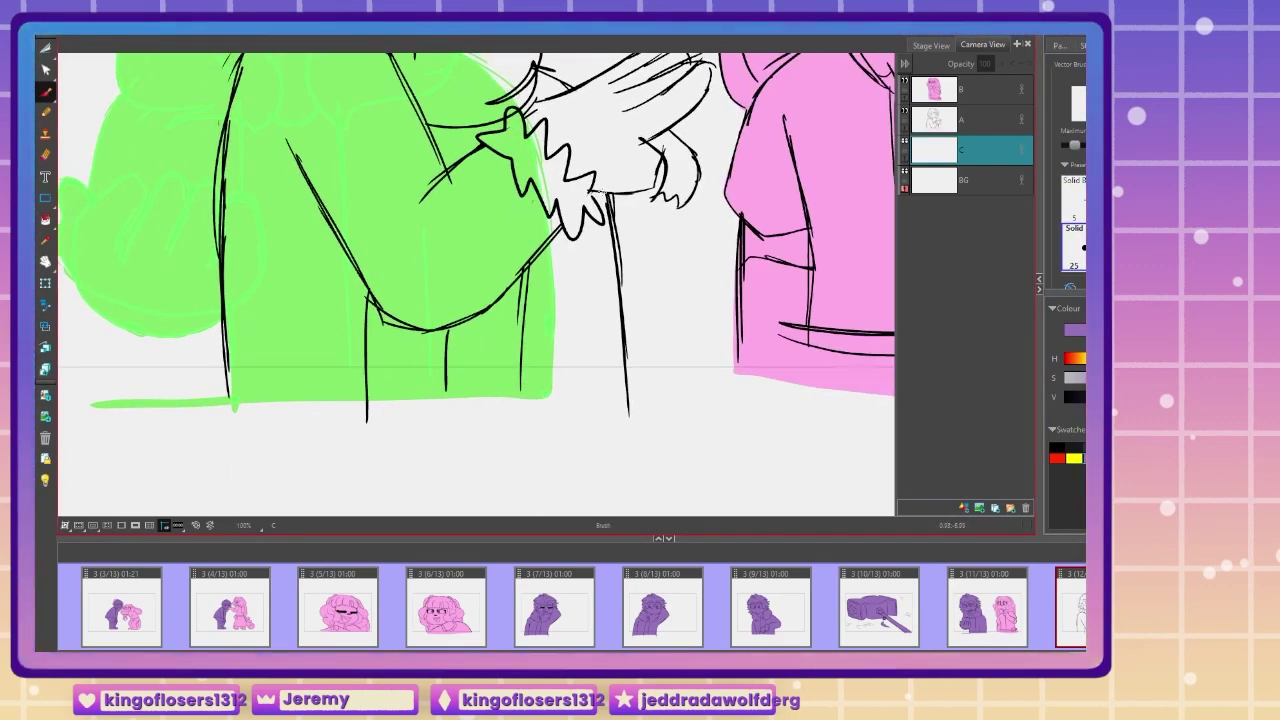
mouse_move(610, 270)
mouse_down()
mouse_move(611, 416)
mouse_move(206, 414)
mouse_up()
drag(243, 294, 271, 412)
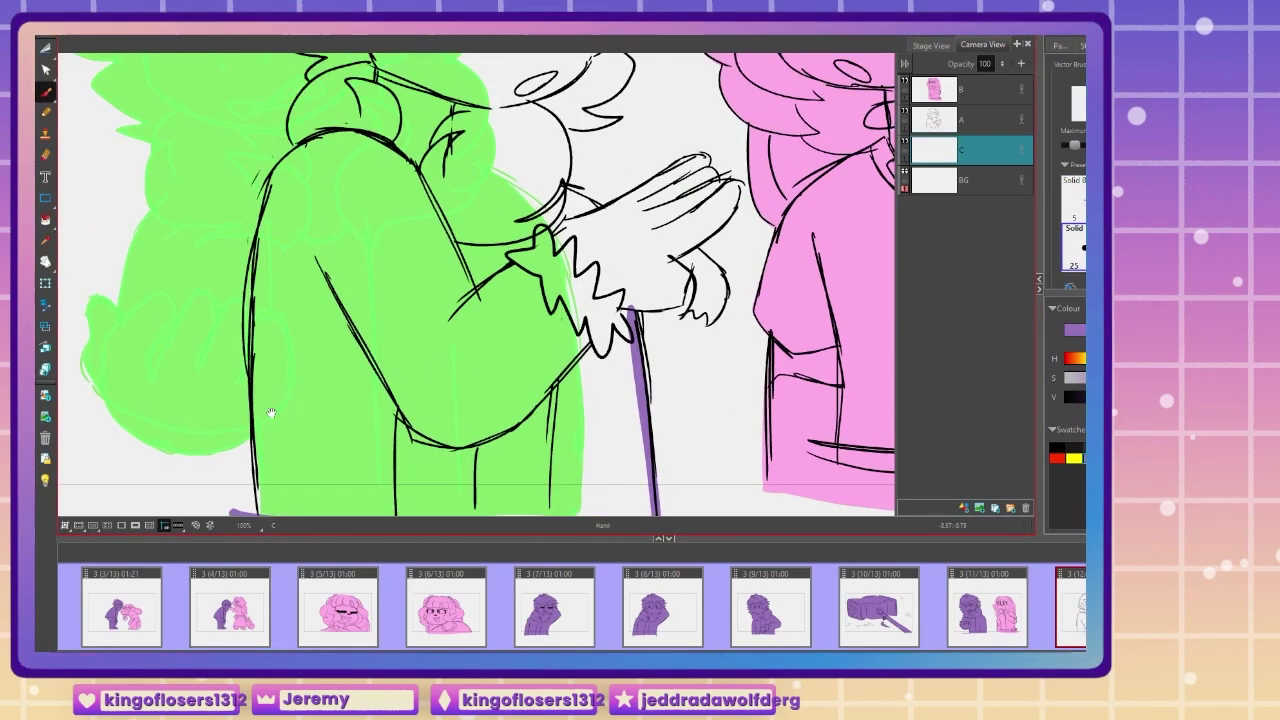
Step: Trace the outline of the reaching hand and the front of the fluffy collar in purple
drag(680, 300, 625, 306)
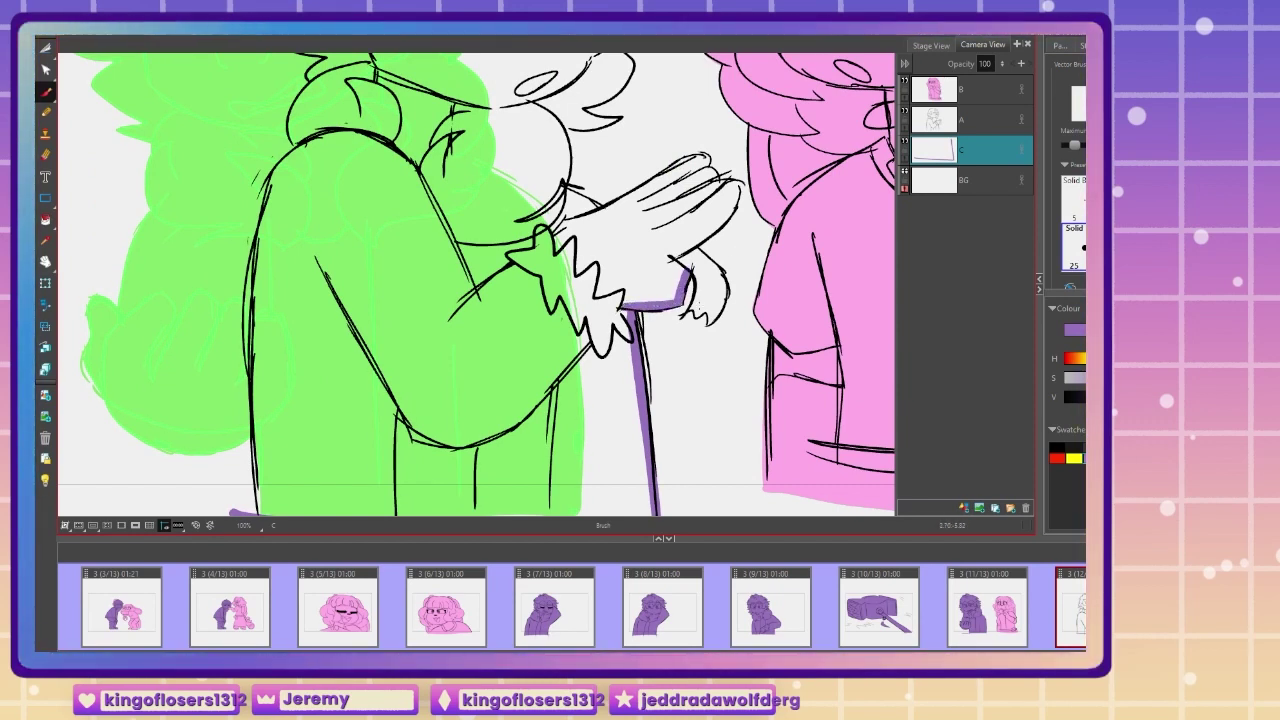
mouse_move(698, 324)
mouse_down()
mouse_move(724, 289)
mouse_move(693, 242)
mouse_move(738, 194)
mouse_up()
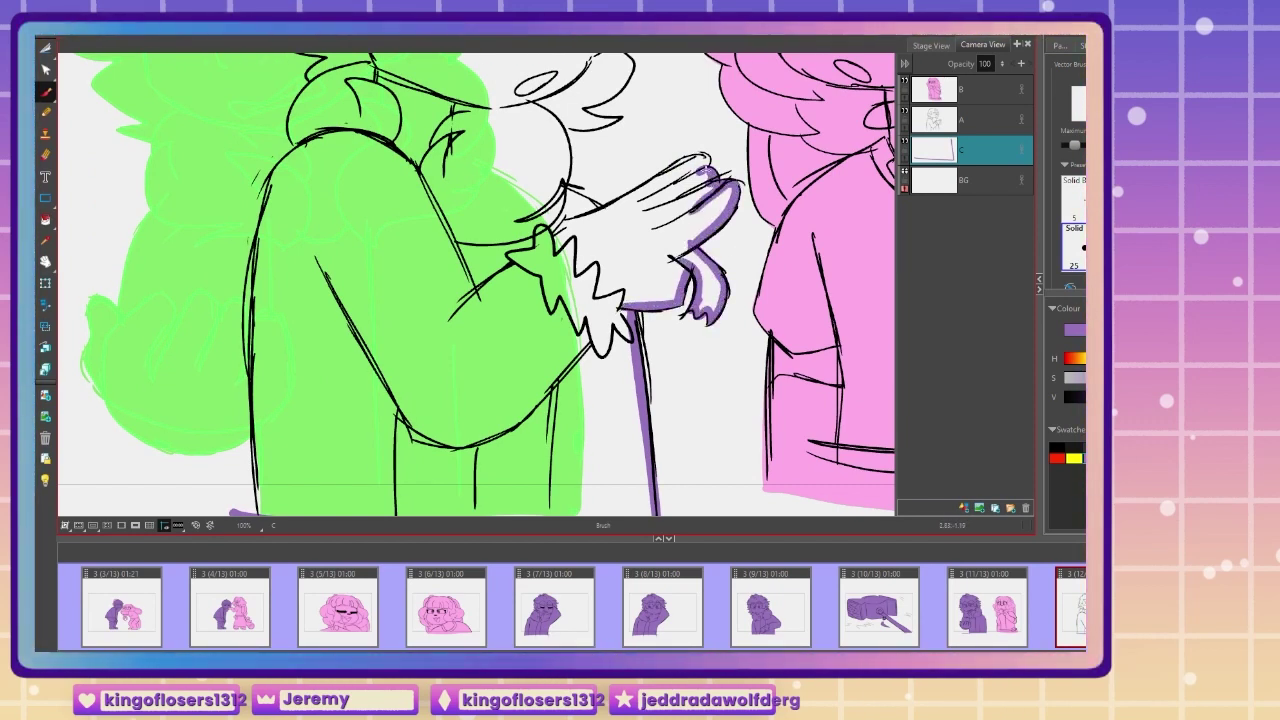
drag(517, 242, 627, 244)
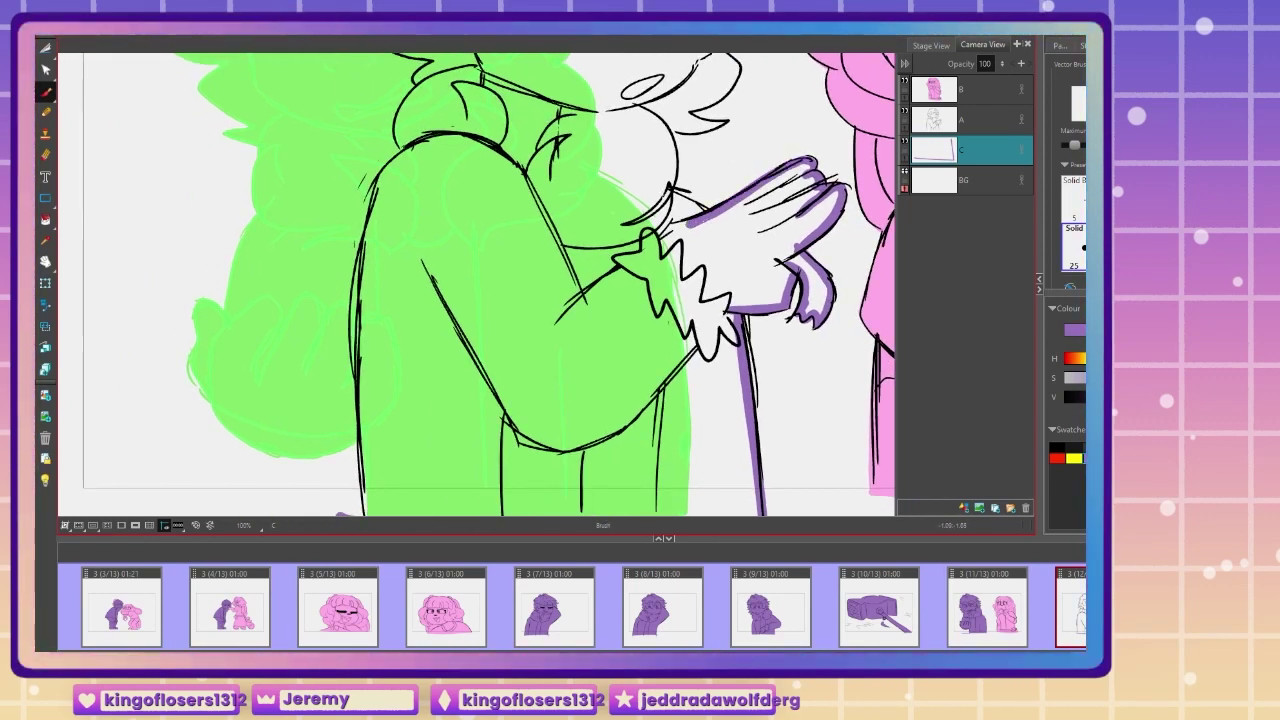
drag(600, 200, 630, 357)
drag(743, 368, 686, 349)
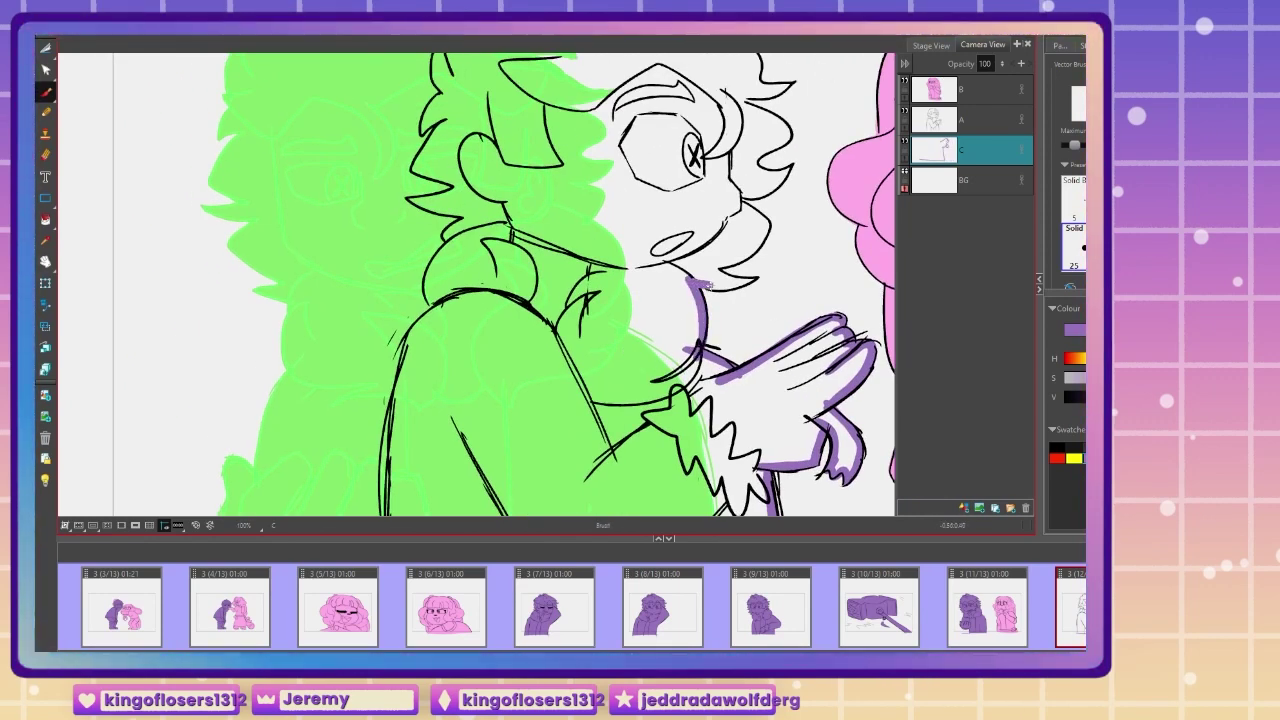
Step: Trace the outer hair edge in purple around the head and continue down the back to close the silhouette
mouse_move(700, 282)
mouse_down()
mouse_move(738, 205)
mouse_move(768, 193)
mouse_move(756, 160)
mouse_move(787, 123)
mouse_move(738, 100)
mouse_up()
drag(690, 122, 690, 324)
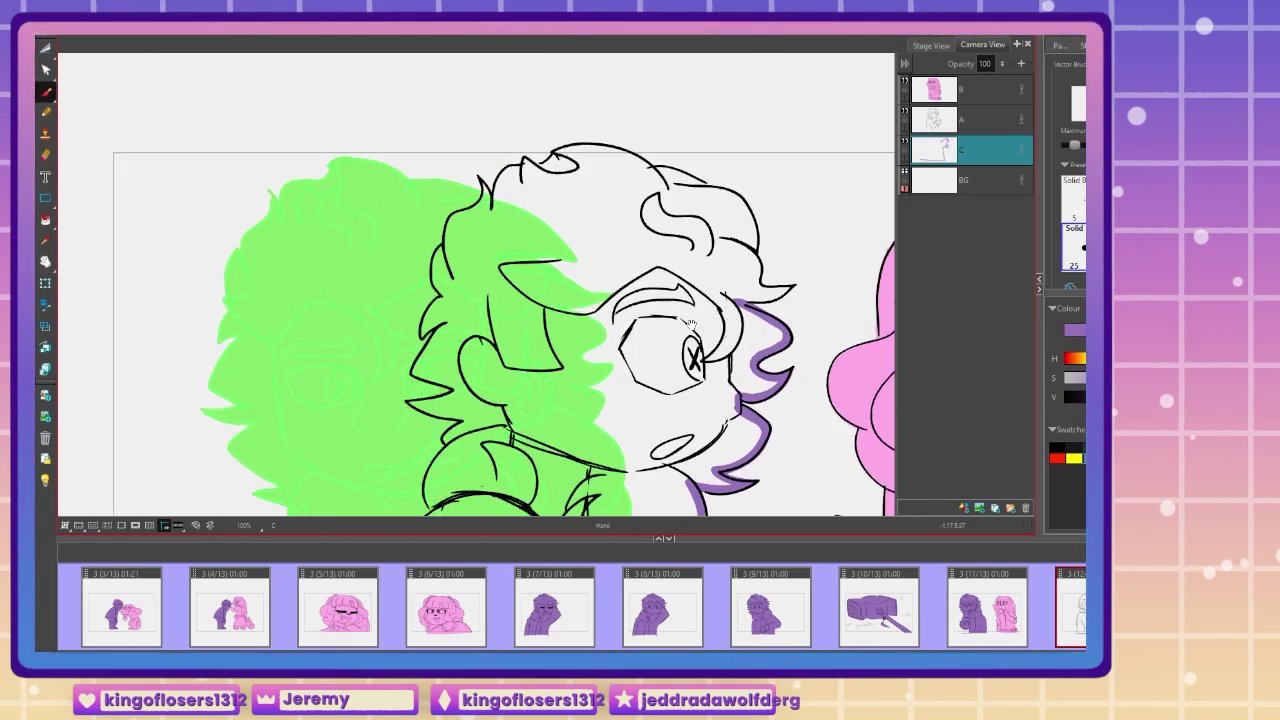
mouse_move(786, 289)
mouse_down()
mouse_move(735, 199)
mouse_move(650, 165)
mouse_move(703, 186)
mouse_move(612, 186)
mouse_move(636, 160)
mouse_move(575, 148)
mouse_move(541, 158)
mouse_move(504, 215)
mouse_move(482, 188)
mouse_move(460, 212)
mouse_move(459, 284)
mouse_move(446, 256)
mouse_move(434, 265)
mouse_move(416, 374)
mouse_move(444, 267)
mouse_move(454, 272)
mouse_move(412, 287)
mouse_move(452, 310)
mouse_move(427, 387)
mouse_up()
mouse_move(430, 393)
mouse_down()
mouse_move(464, 392)
mouse_move(690, 127)
mouse_move(649, 128)
mouse_move(625, 175)
mouse_move(606, 310)
mouse_move(618, 497)
mouse_up()
Step: Fill the closed silhouette with purple, then make sketch layer A active
click(44, 222)
click(737, 237)
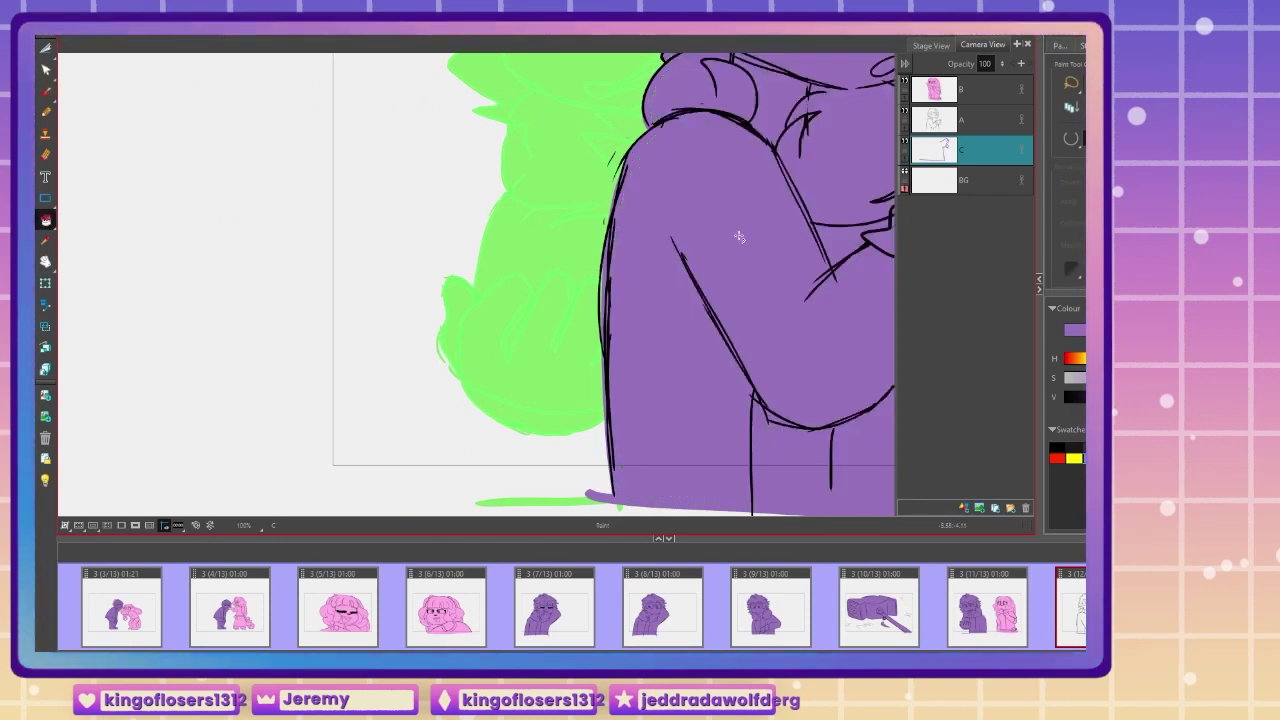
key(2)
key(2)
drag(531, 251, 438, 329)
click(972, 124)
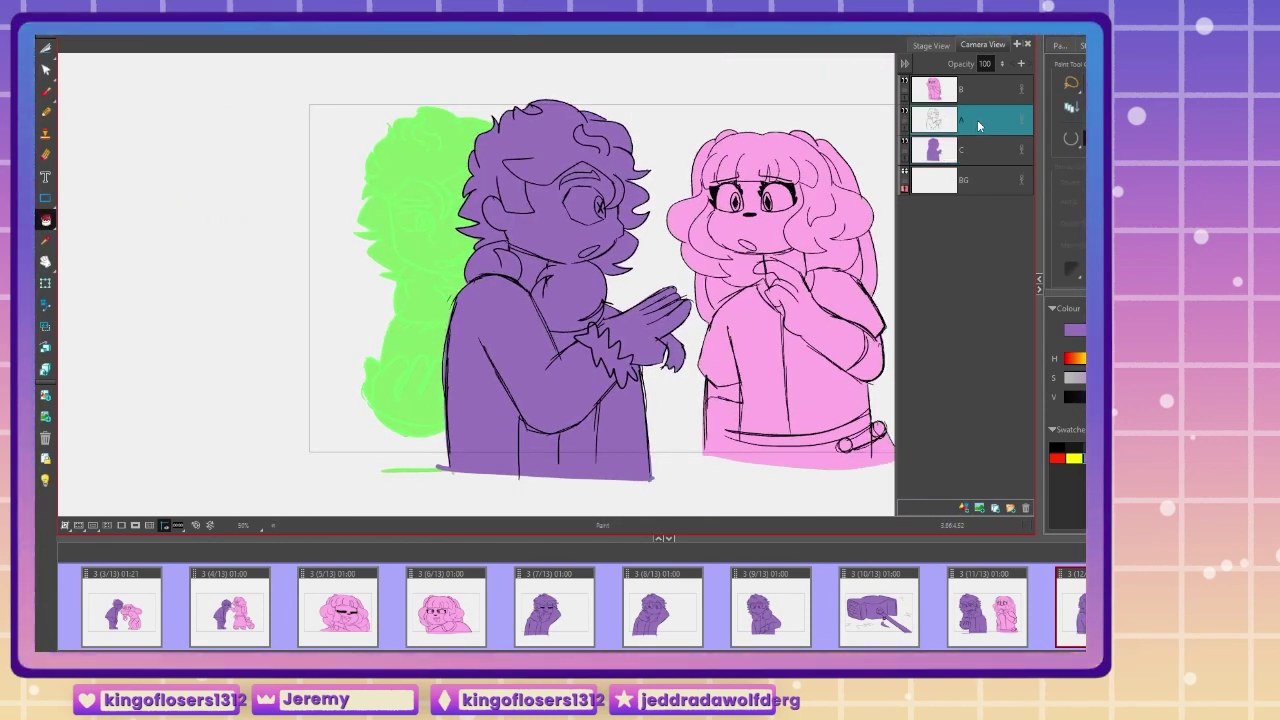
Step: Merge the purple character's sketch and colour layers, then ready a black size 5 solid brush on the pink girl's layer
key(ctrl+e)
click(962, 90)
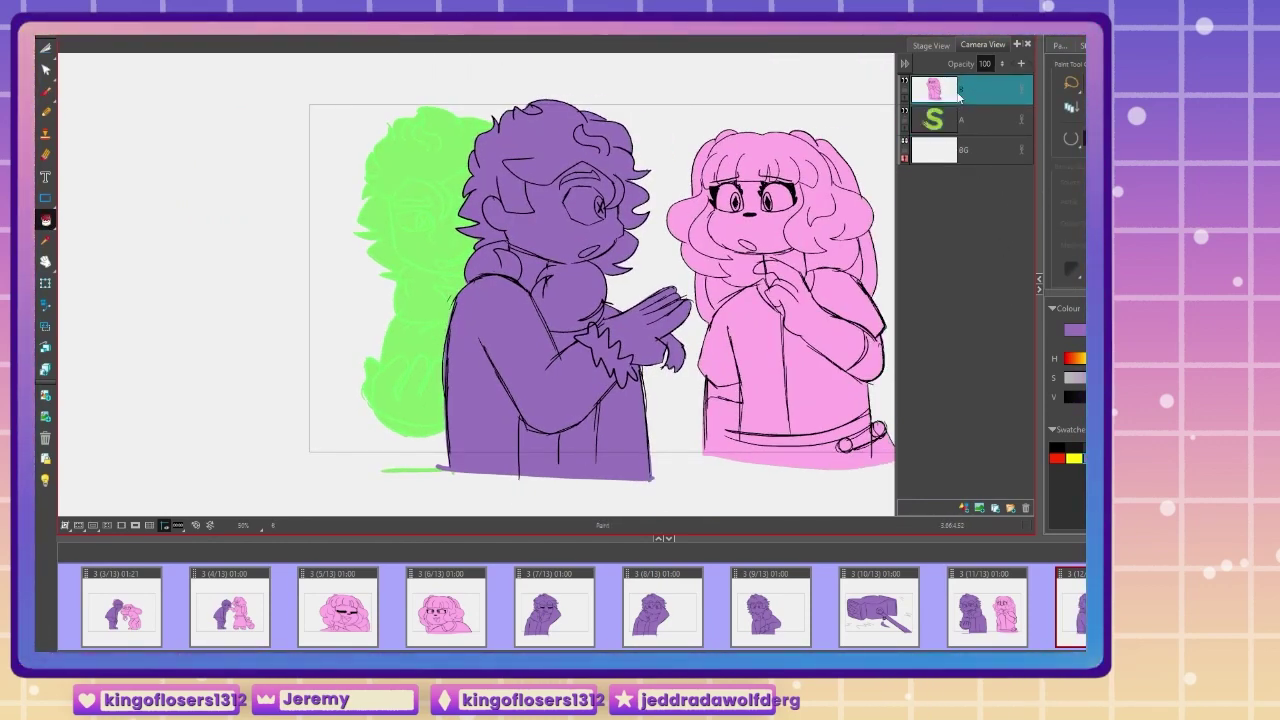
click(1057, 447)
click(45, 91)
click(1074, 200)
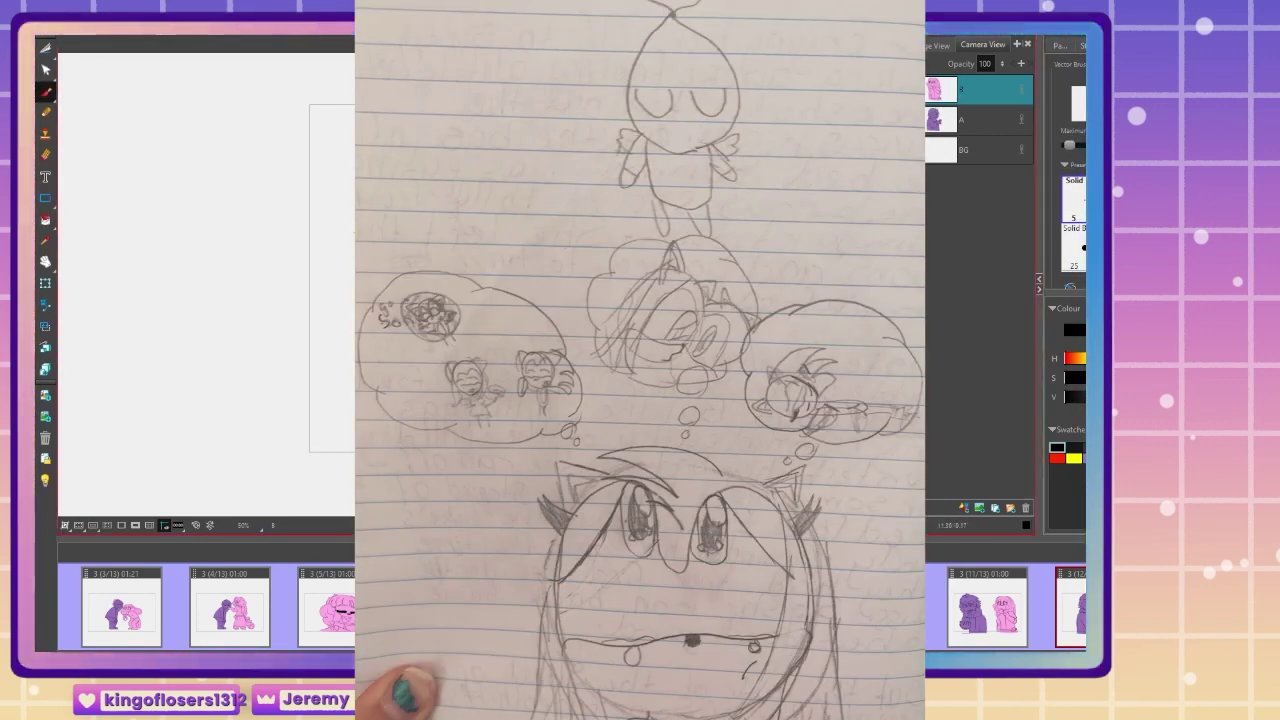
Step: Cover the girl's open mouth with her skin pink and redraw it as a short closed black line
scroll(490, 285, up, 4)
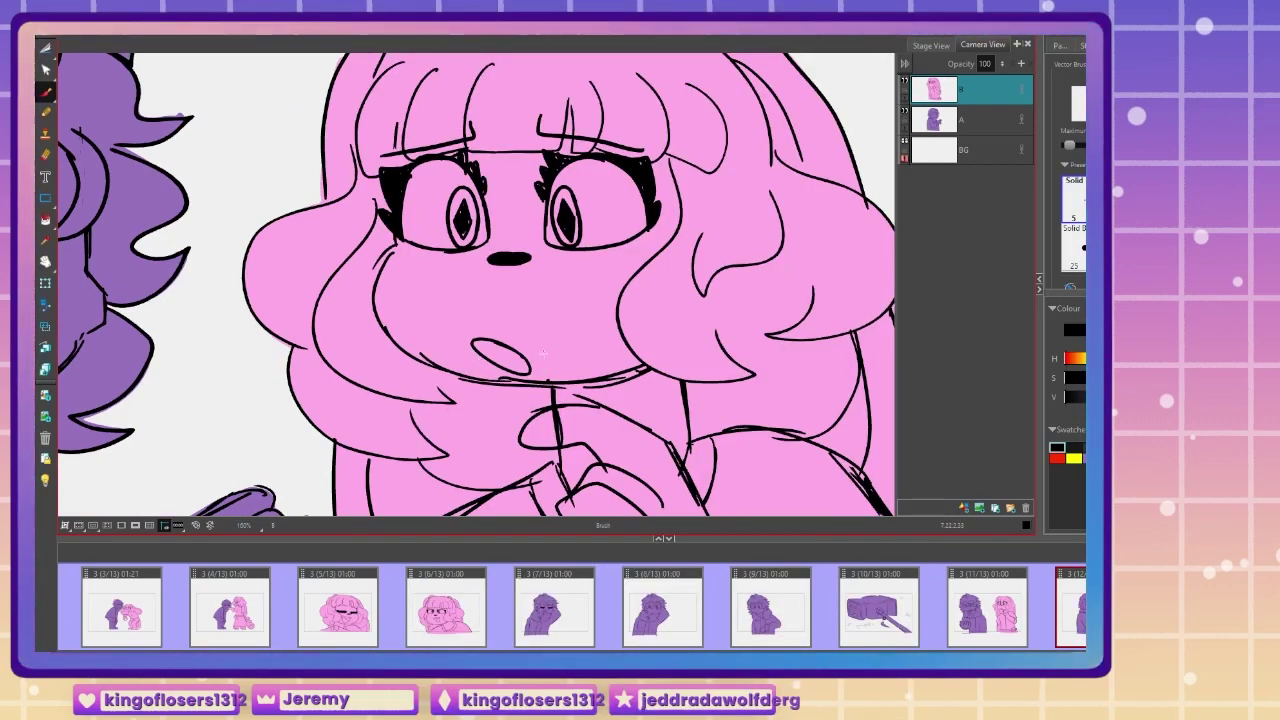
click(1080, 445)
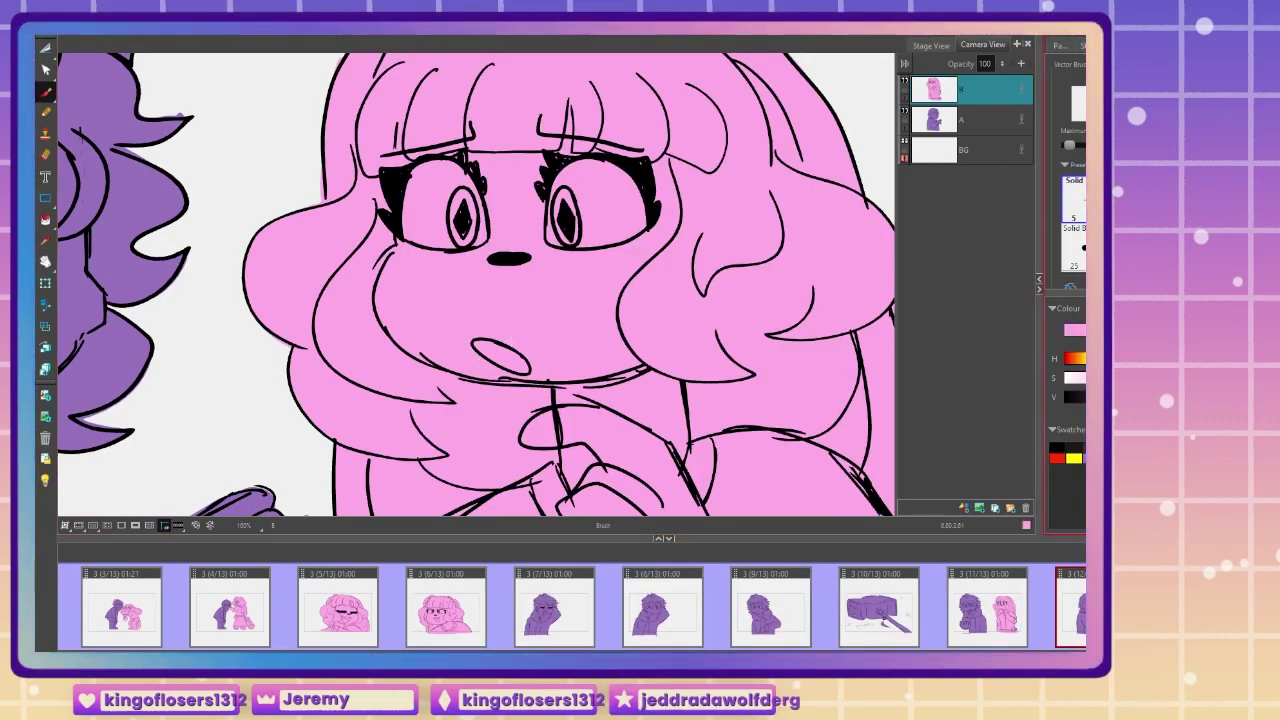
drag(484, 343, 543, 361)
click(1057, 447)
key(ctrl+z)
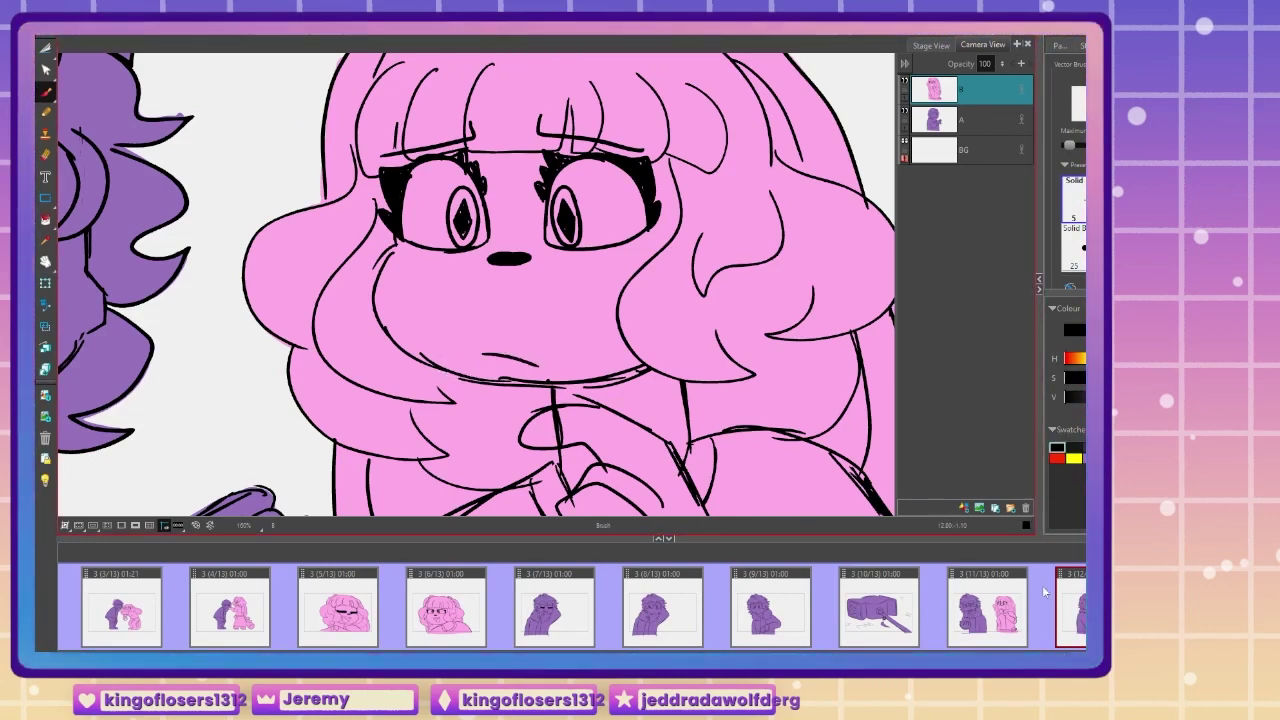
Step: Copy the girl's closed mouth line and paste it in the next panel in place of the mouth there
key(alt+s)
click(503, 354)
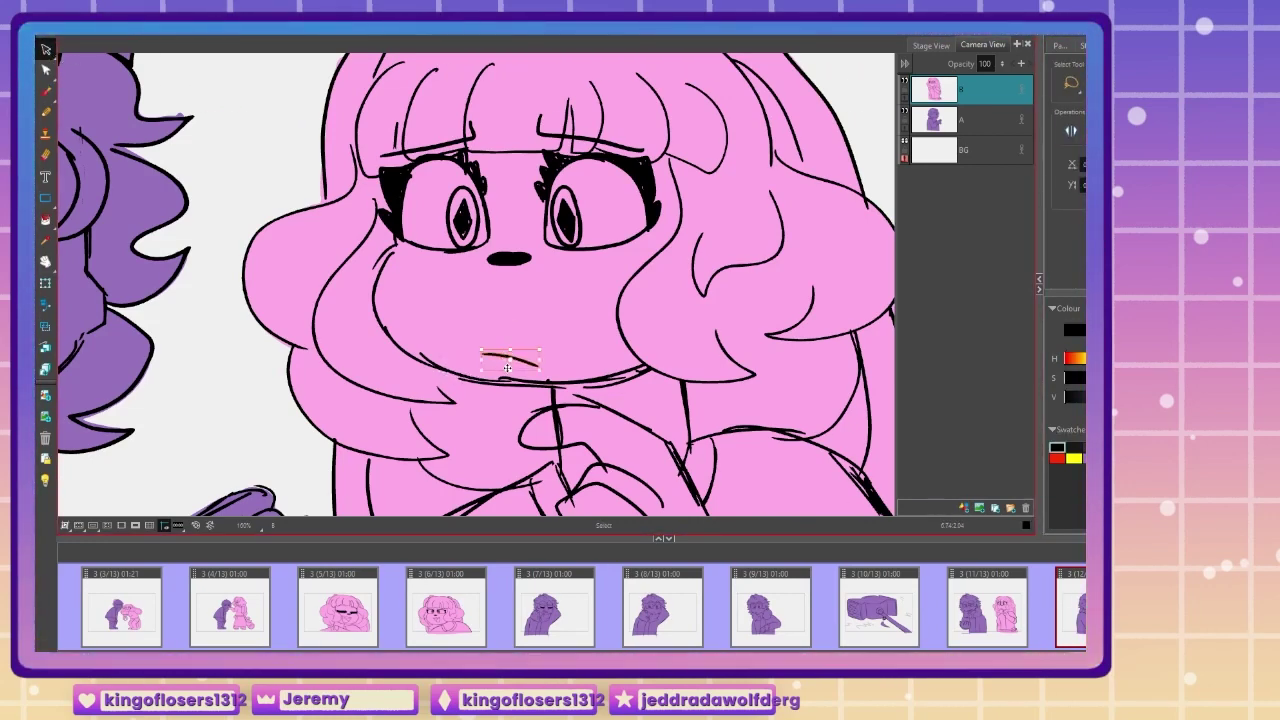
key(ctrl+c)
key(f)
click(500, 355)
key(Delete)
key(ctrl+v)
click(245, 401)
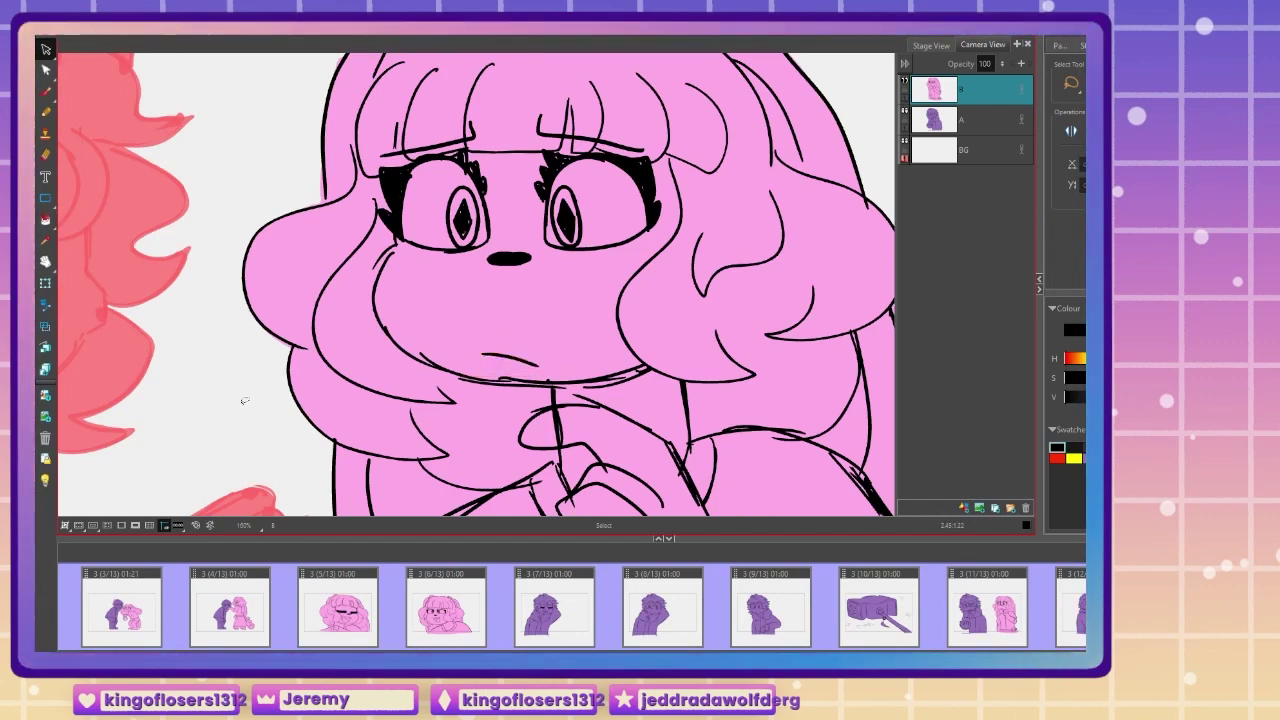
Step: Add a new blank panel after the current one and turn off the onion skin
scroll(244, 400, down, 6)
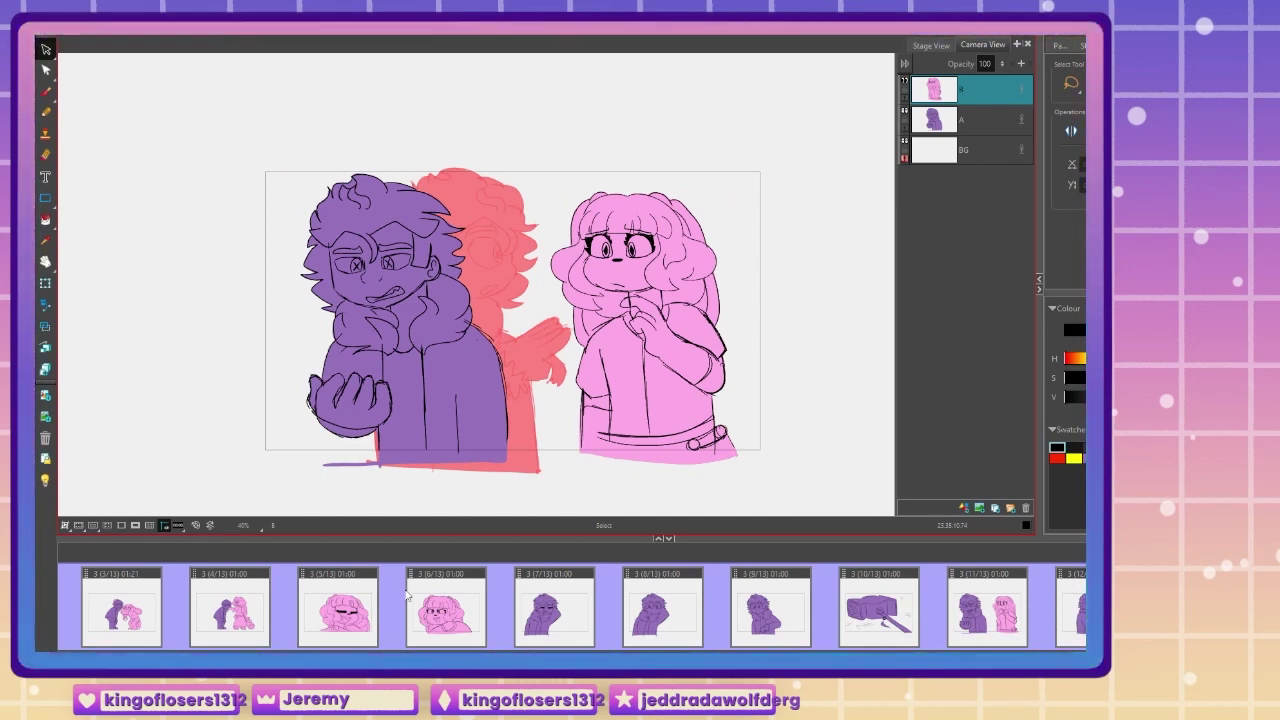
scroll(407, 596, up, 5)
scroll(407, 596, down, 5)
click(560, 33)
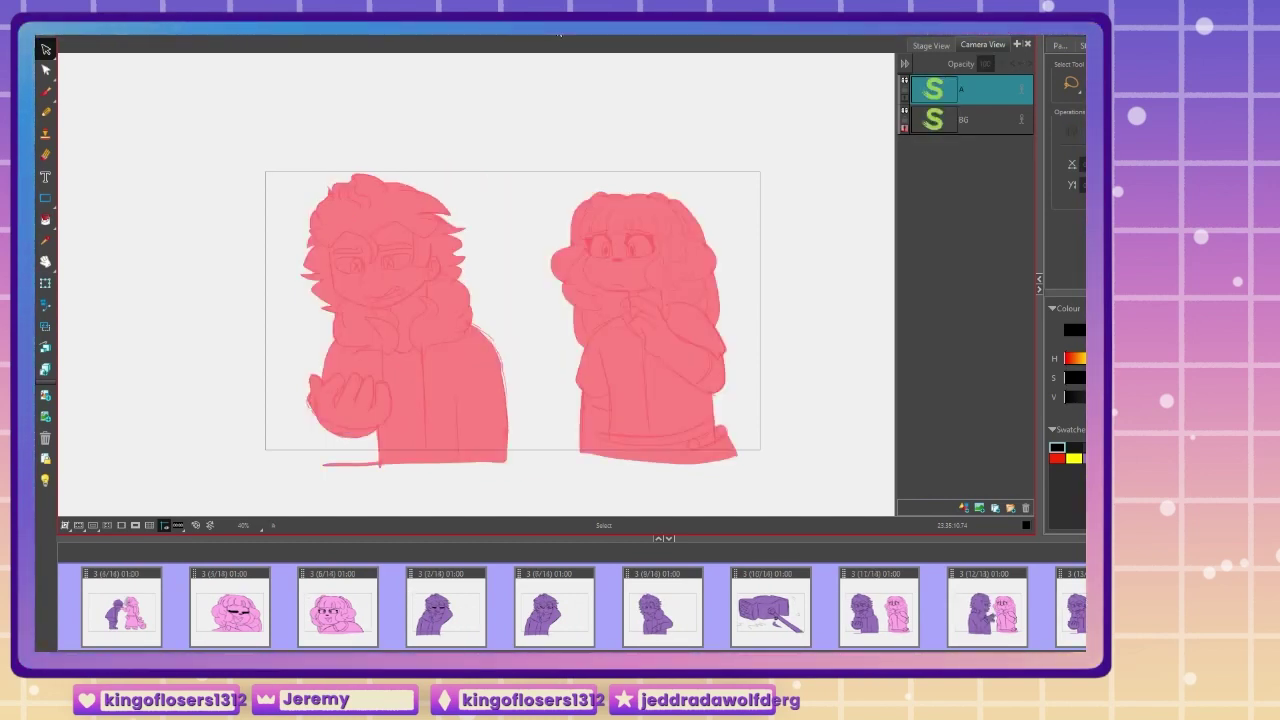
click(913, 34)
Step: Sketch a large three-quarter head outline in black, facing right, with a rounded crown, protruding cheek and curved jaw
click(46, 92)
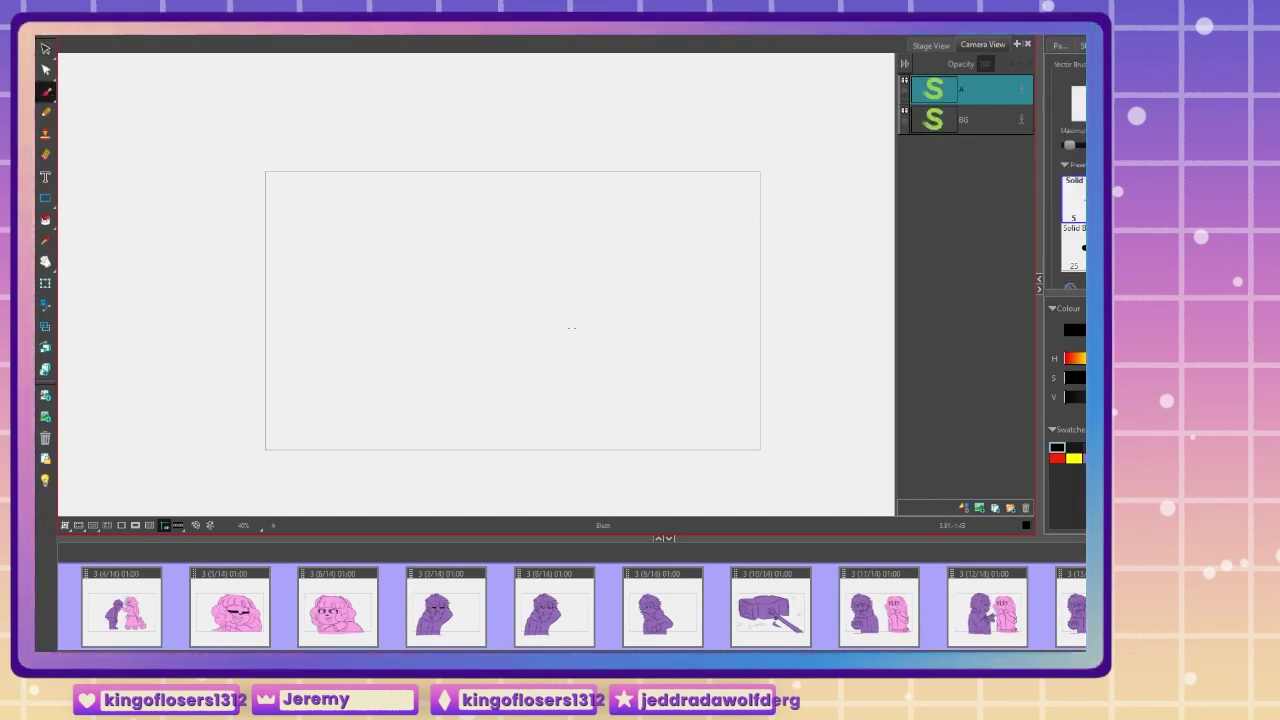
key(2)
drag(445, 376, 433, 342)
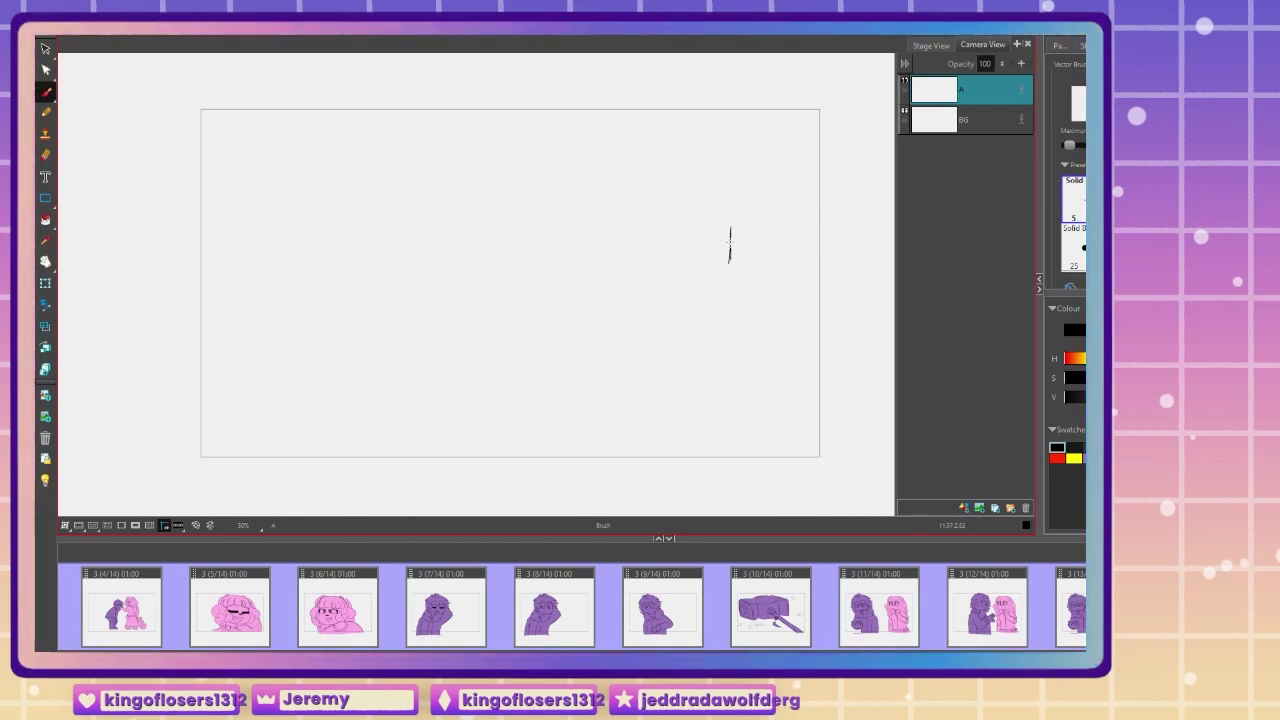
mouse_move(733, 266)
mouse_down()
mouse_move(741, 363)
mouse_move(682, 380)
mouse_move(696, 376)
mouse_move(640, 389)
mouse_up()
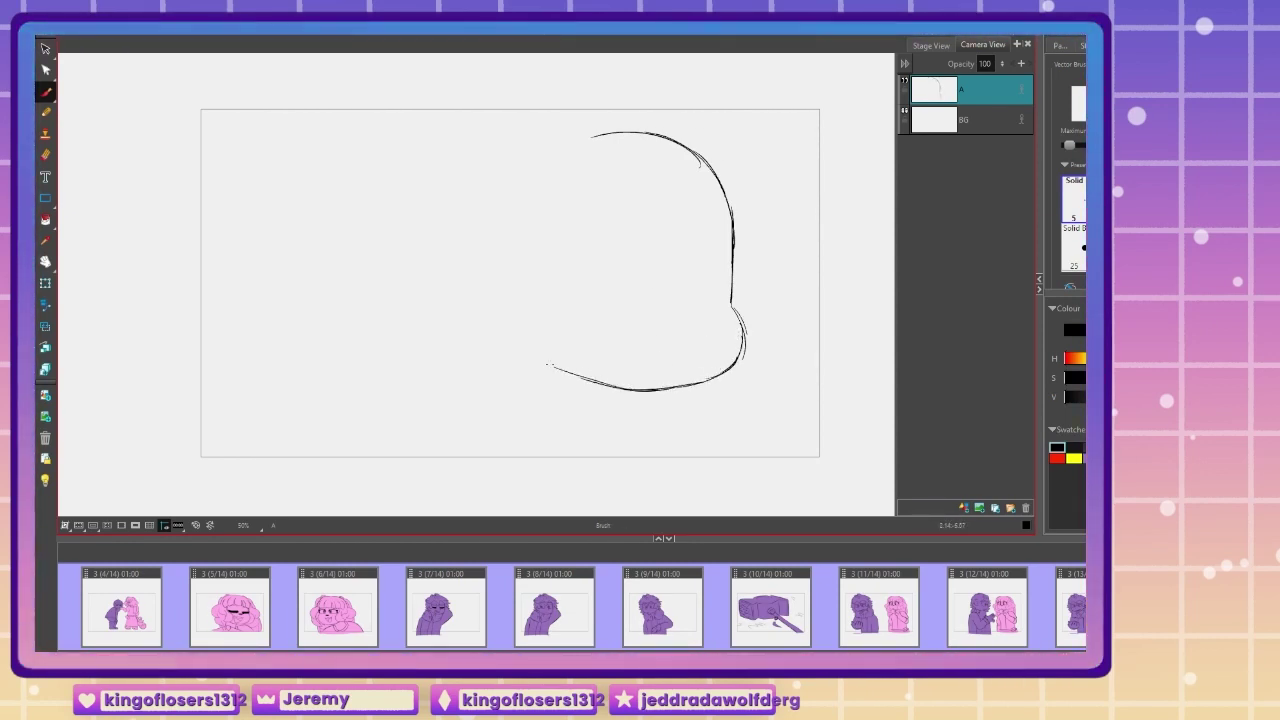
mouse_move(692, 150)
mouse_down()
mouse_move(604, 126)
mouse_move(530, 159)
mouse_move(519, 178)
mouse_move(522, 160)
mouse_move(499, 202)
mouse_up()
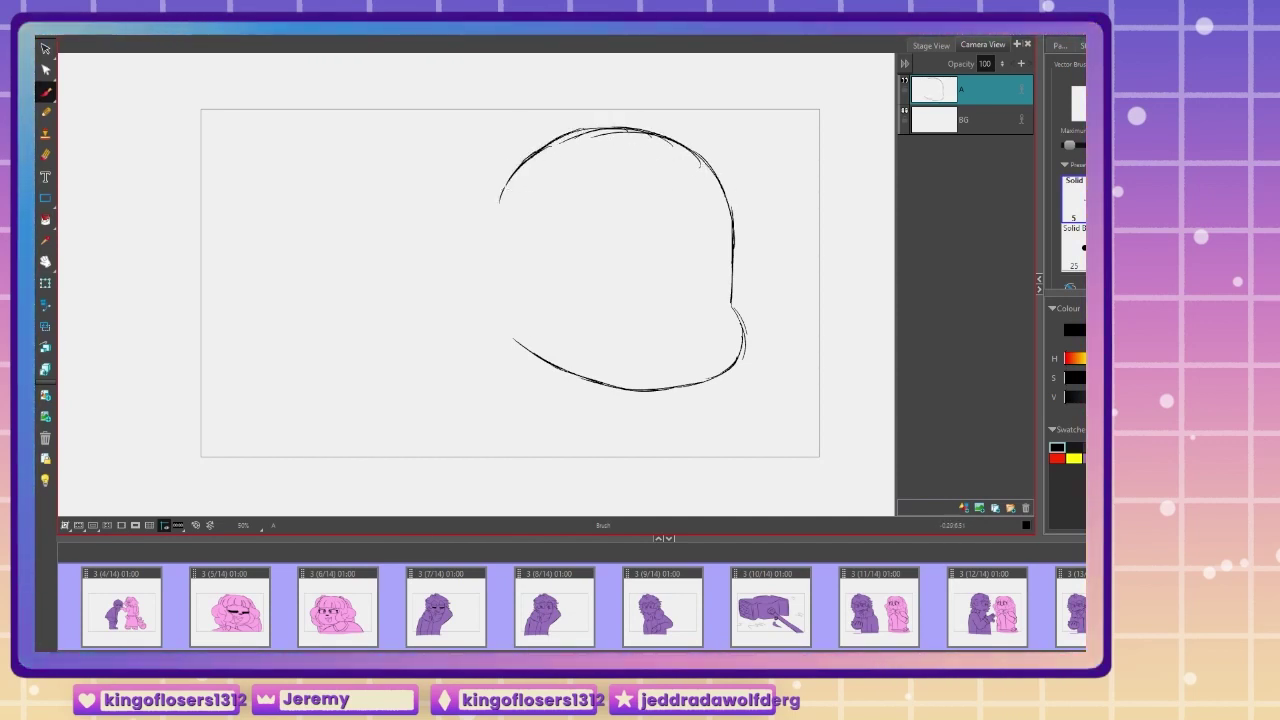
drag(504, 322, 562, 369)
drag(500, 300, 525, 352)
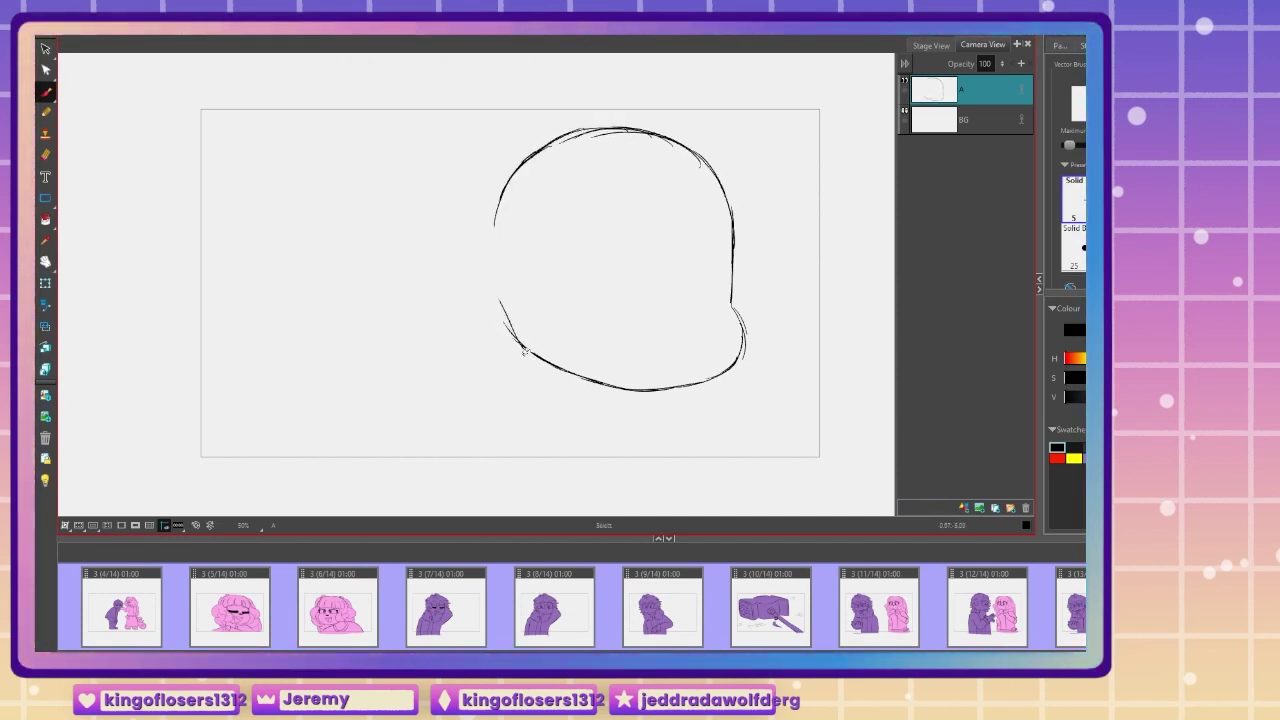
key(ctrl+z)
drag(551, 152, 492, 243)
drag(506, 183, 492, 268)
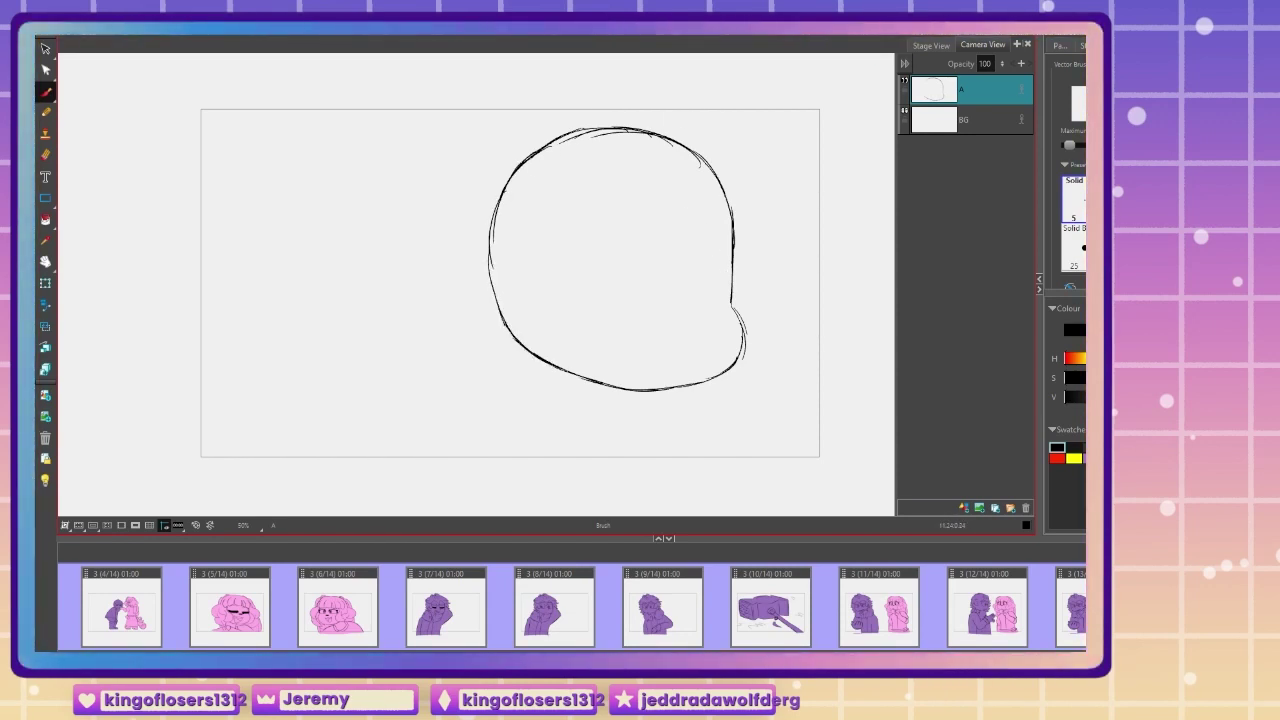
Step: Reinforce the head's forehead contour and erase the excess overlapping strokes along it
drag(725, 213, 728, 251)
drag(650, 134, 700, 167)
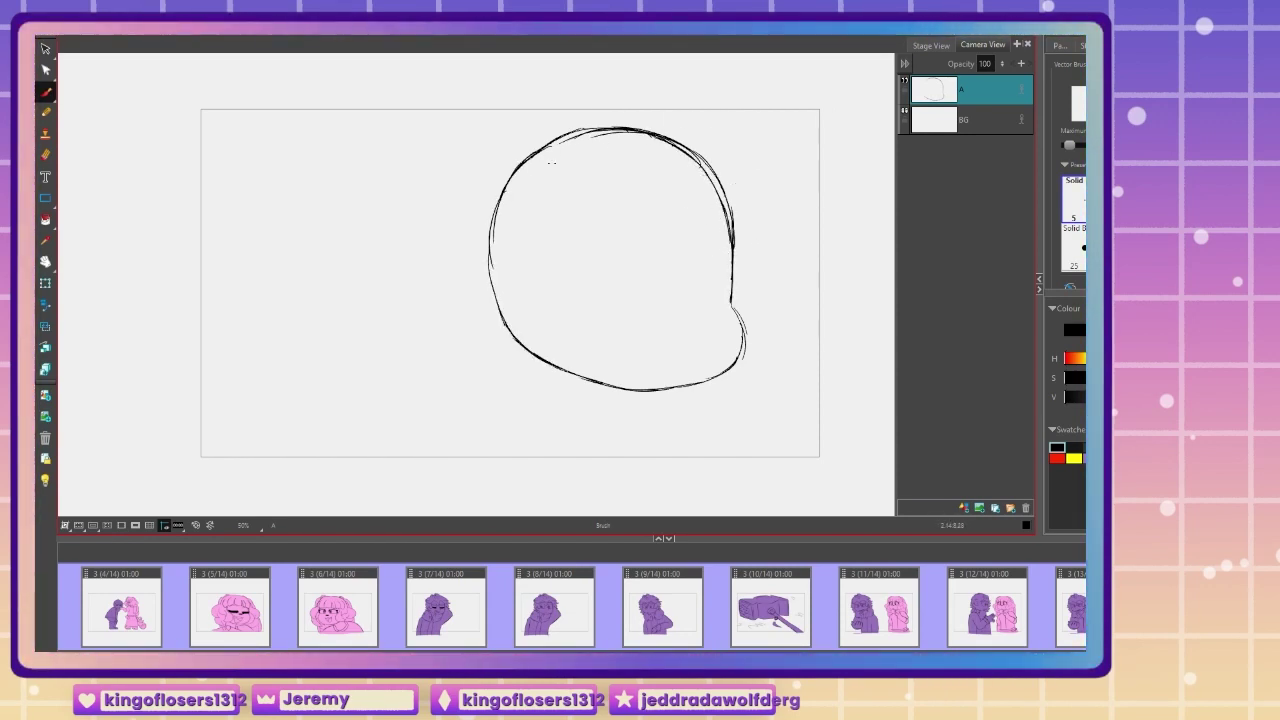
key(e)
drag(733, 231, 716, 174)
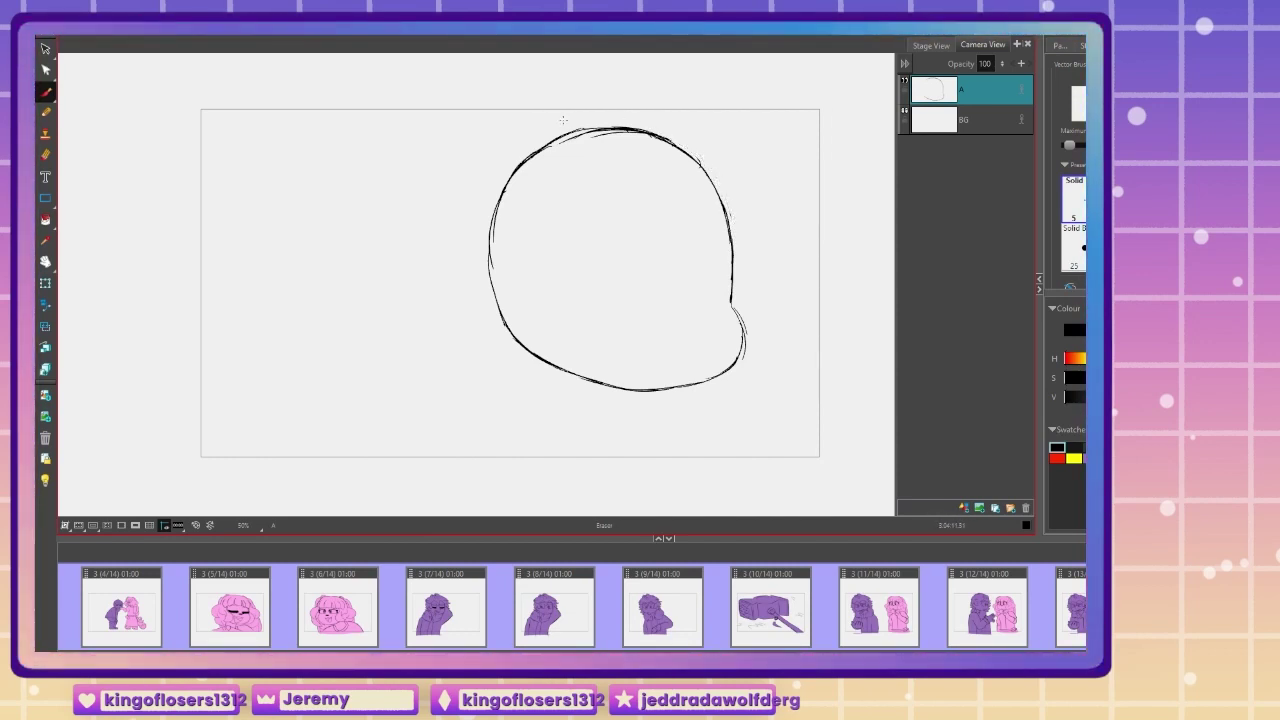
Step: Draw a curved vertical centre guide across the face and two neck lines below the jaw
key(alt+b)
drag(655, 135, 646, 388)
drag(518, 340, 521, 396)
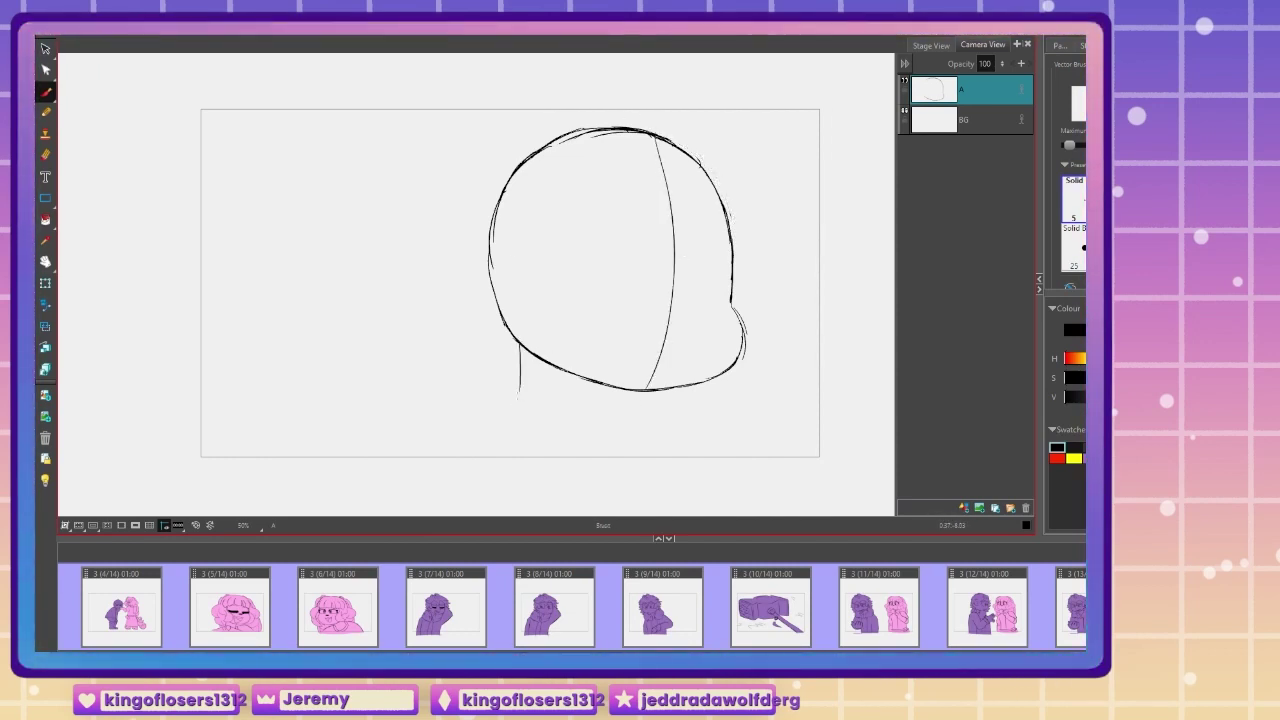
drag(607, 385, 606, 428)
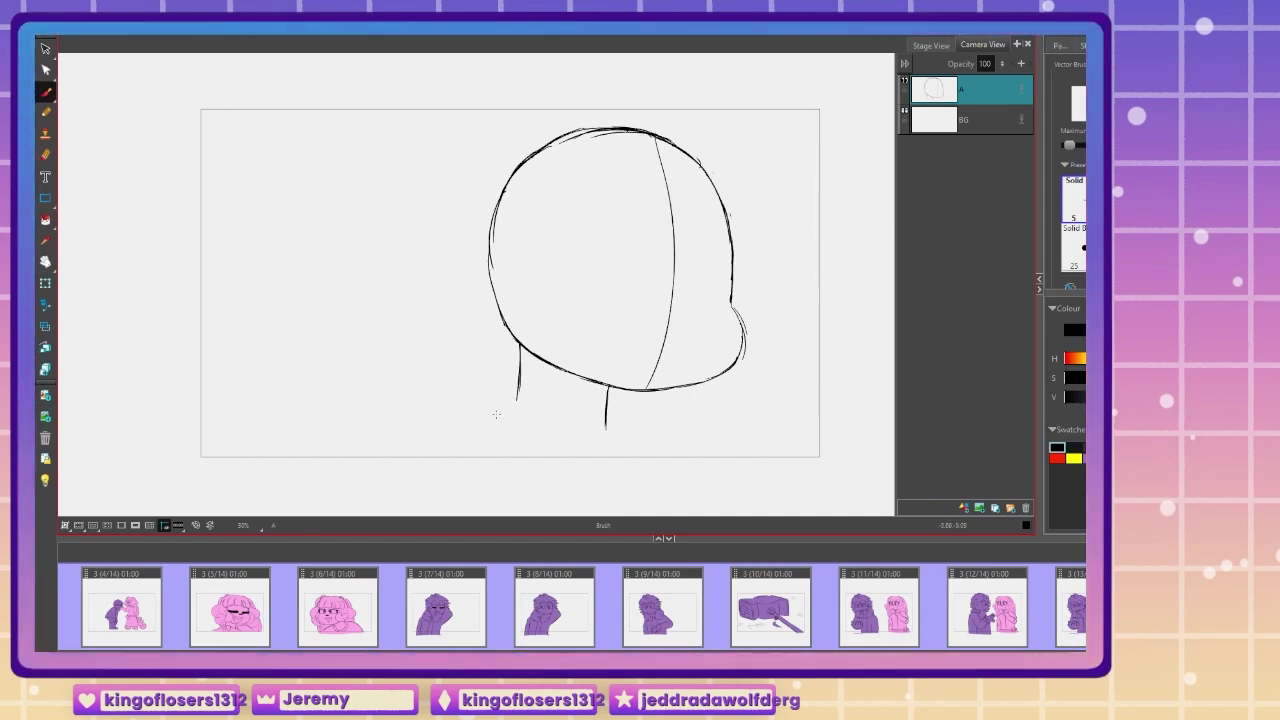
Step: Sketch the sloping shoulders on both sides of the neck and the curved neckline edges beneath it
drag(606, 437, 697, 468)
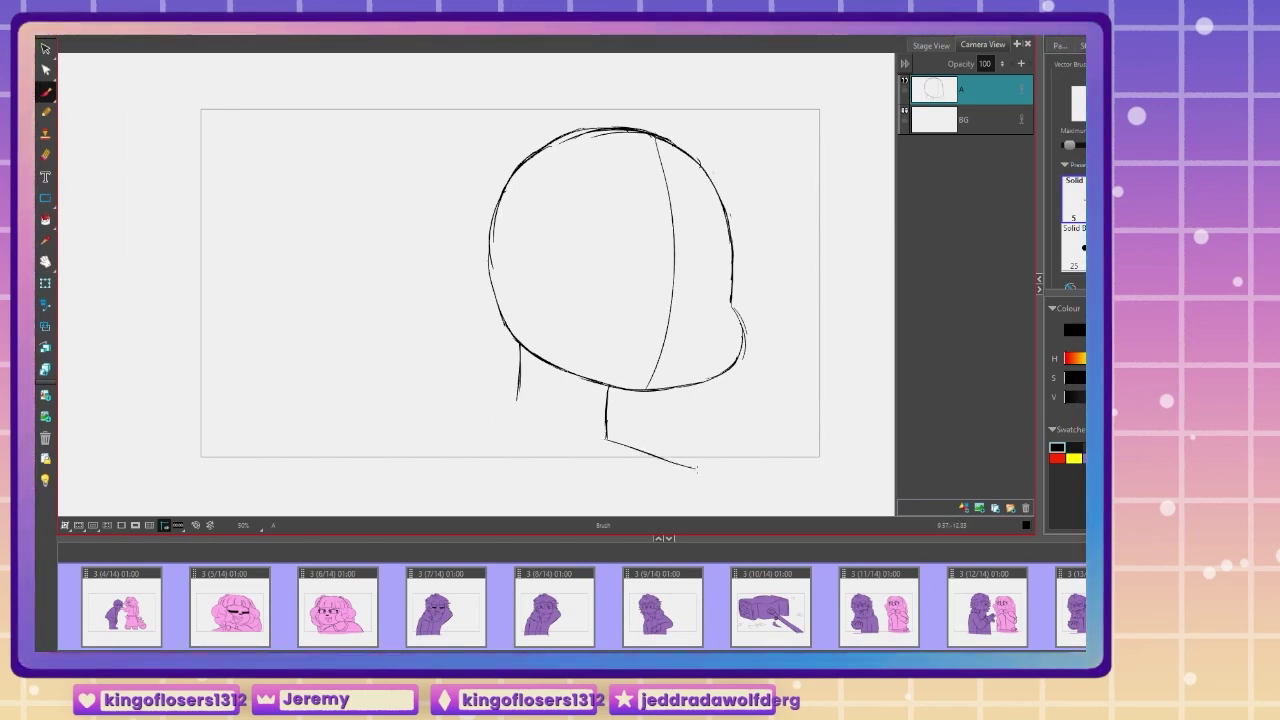
mouse_move(518, 375)
mouse_down()
mouse_move(516, 412)
mouse_move(363, 457)
mouse_up()
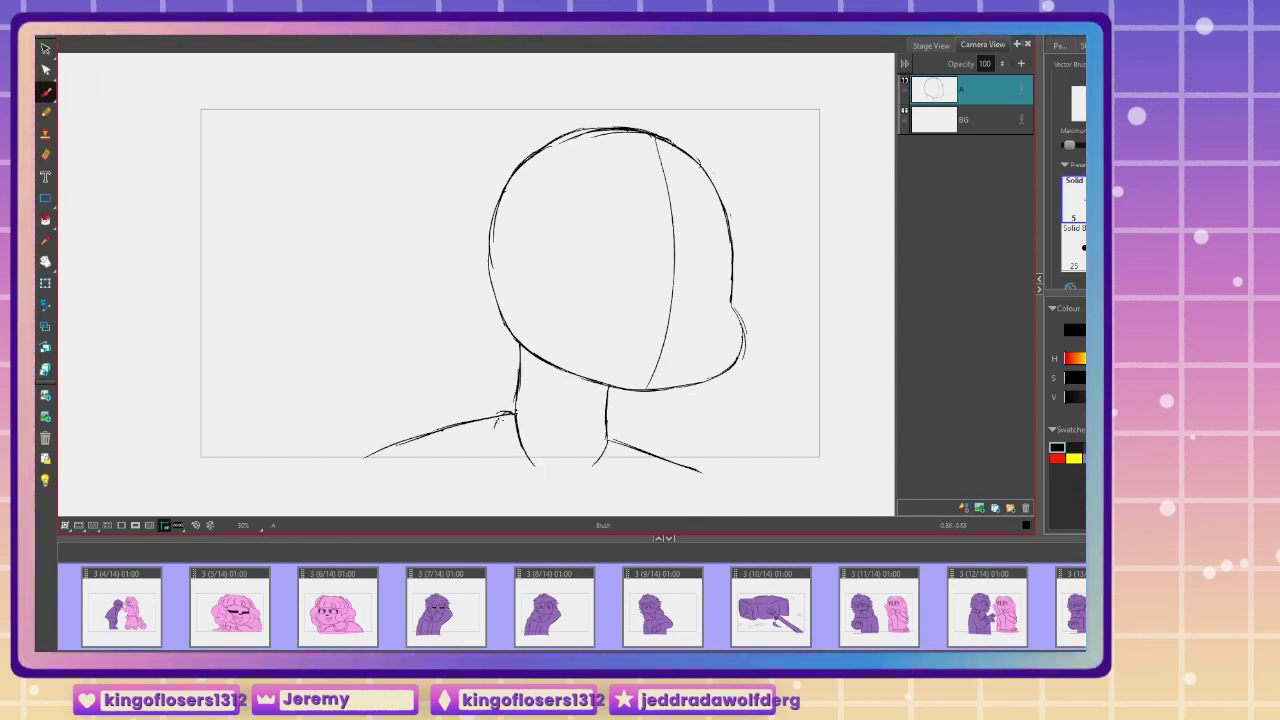
drag(508, 412, 502, 470)
drag(605, 442, 593, 463)
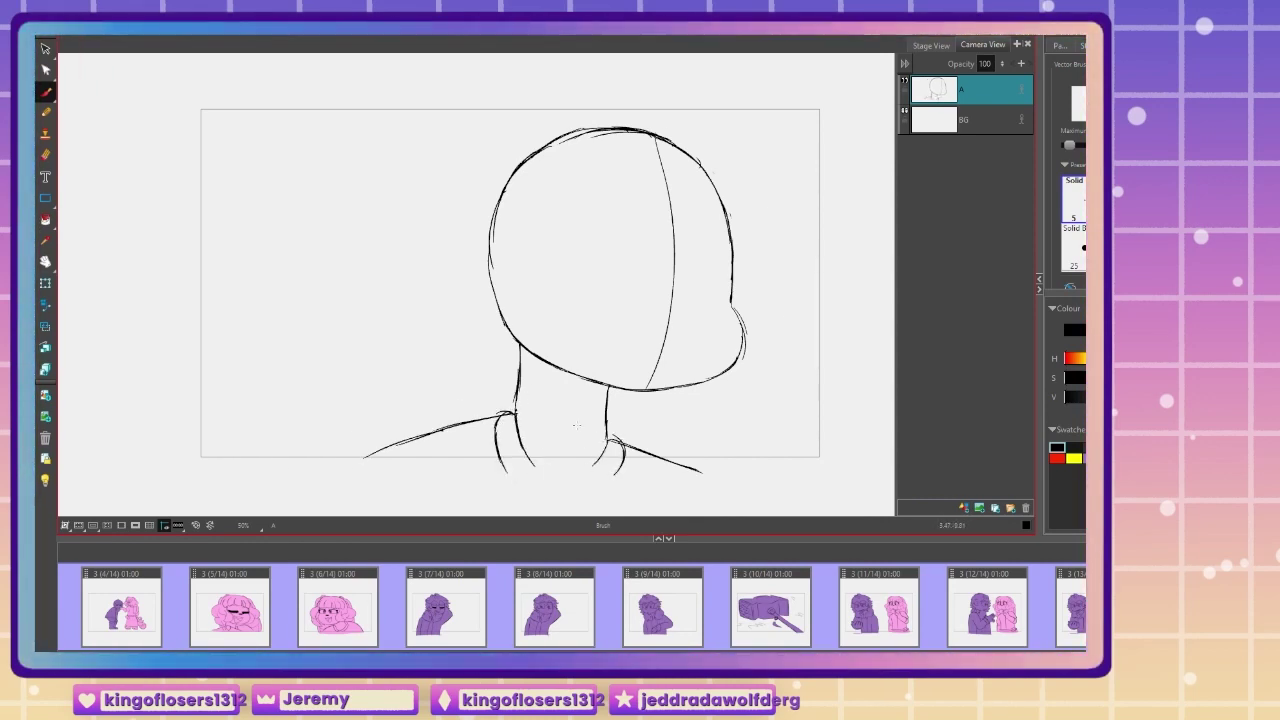
Step: Sketch the straight-cut fringe with its strand divisions and the wavy locks beside the near cheek
drag(636, 172, 618, 226)
drag(633, 168, 683, 198)
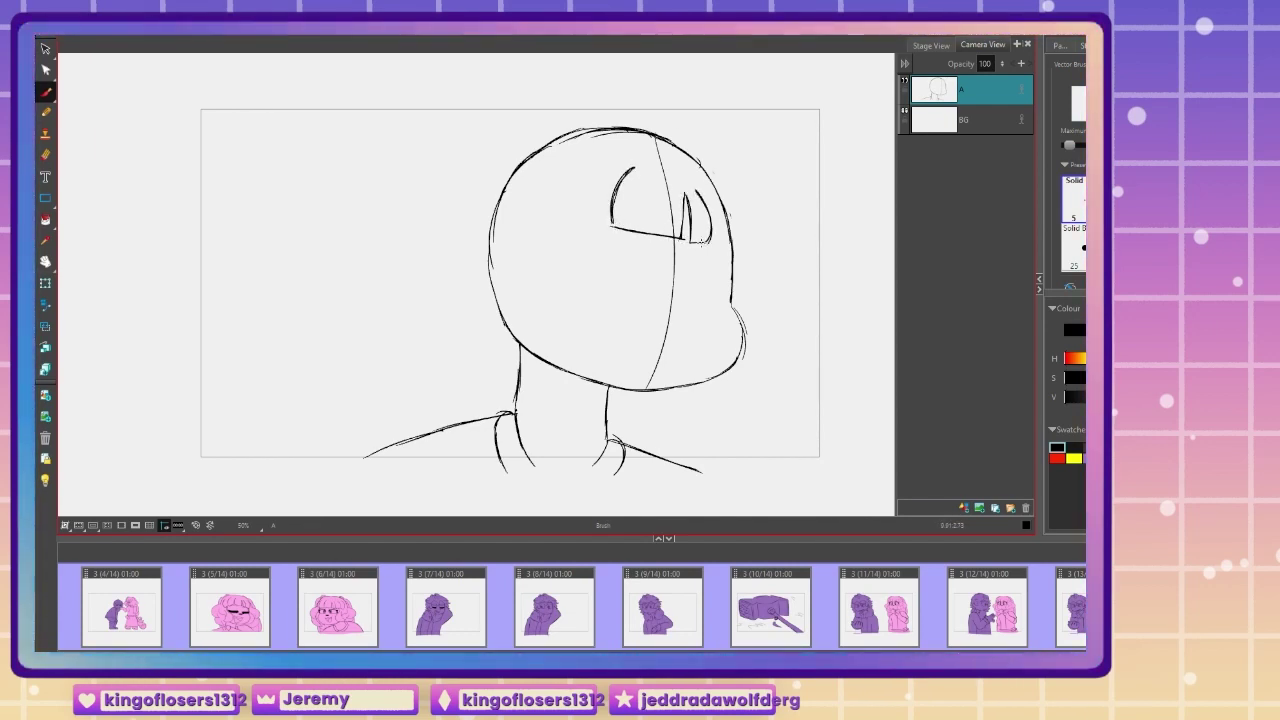
mouse_move(576, 162)
mouse_down()
mouse_move(564, 231)
mouse_move(607, 219)
mouse_up()
mouse_move(536, 157)
mouse_down()
mouse_move(512, 236)
mouse_move(559, 222)
mouse_move(530, 272)
mouse_move(521, 367)
mouse_up()
drag(519, 316, 522, 366)
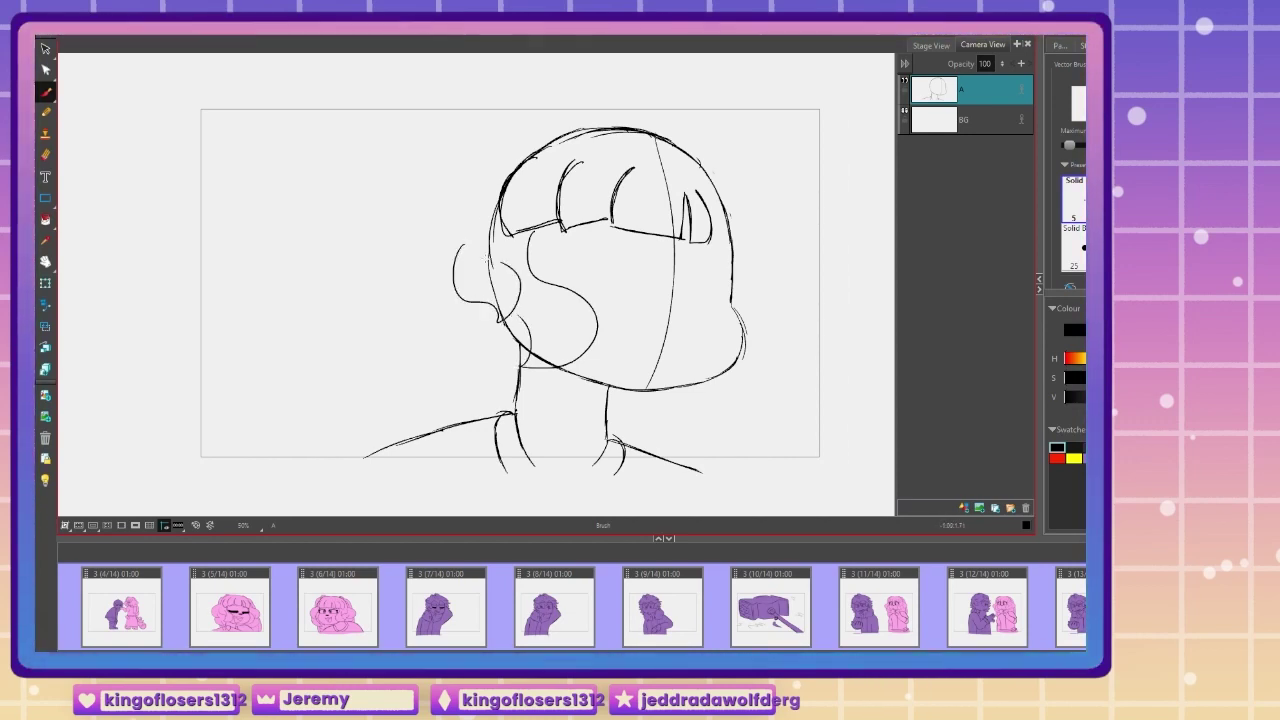
Step: Draw the wavy lock beyond the far cheek and the voluminous outer curls around the whole head
mouse_move(743, 252)
mouse_down()
mouse_move(783, 355)
mouse_move(690, 398)
mouse_up()
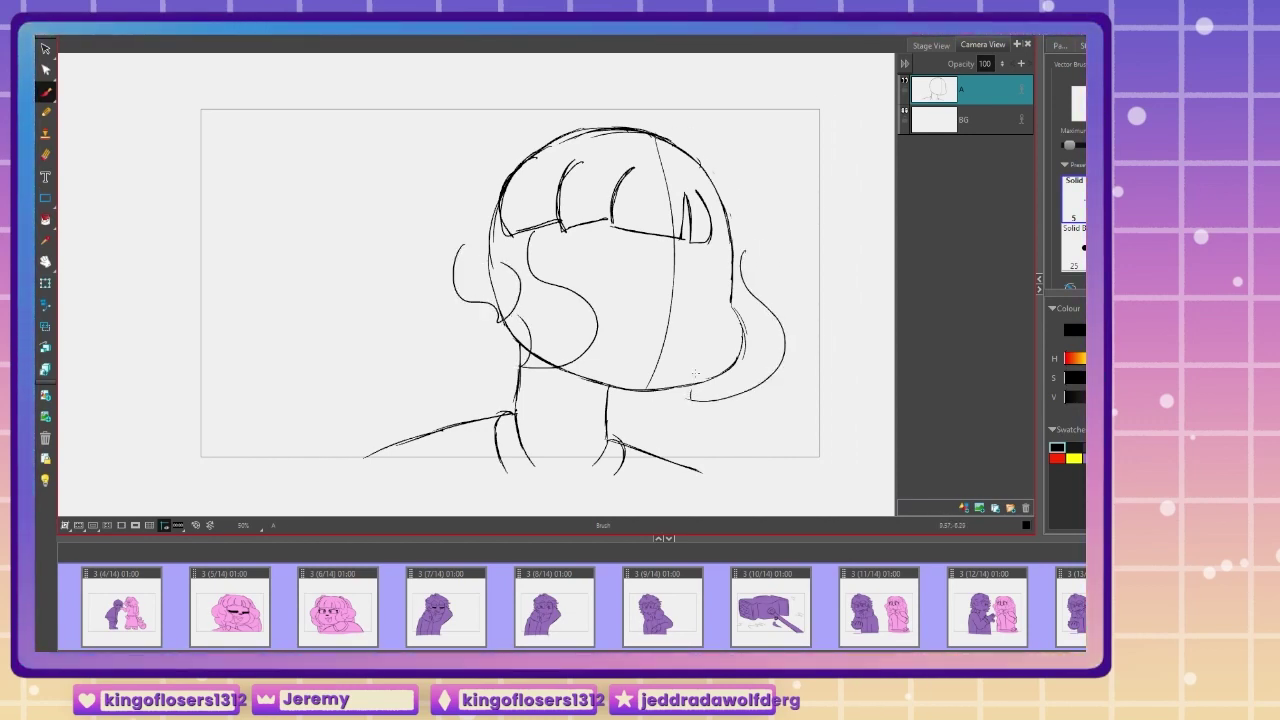
drag(655, 133, 722, 166)
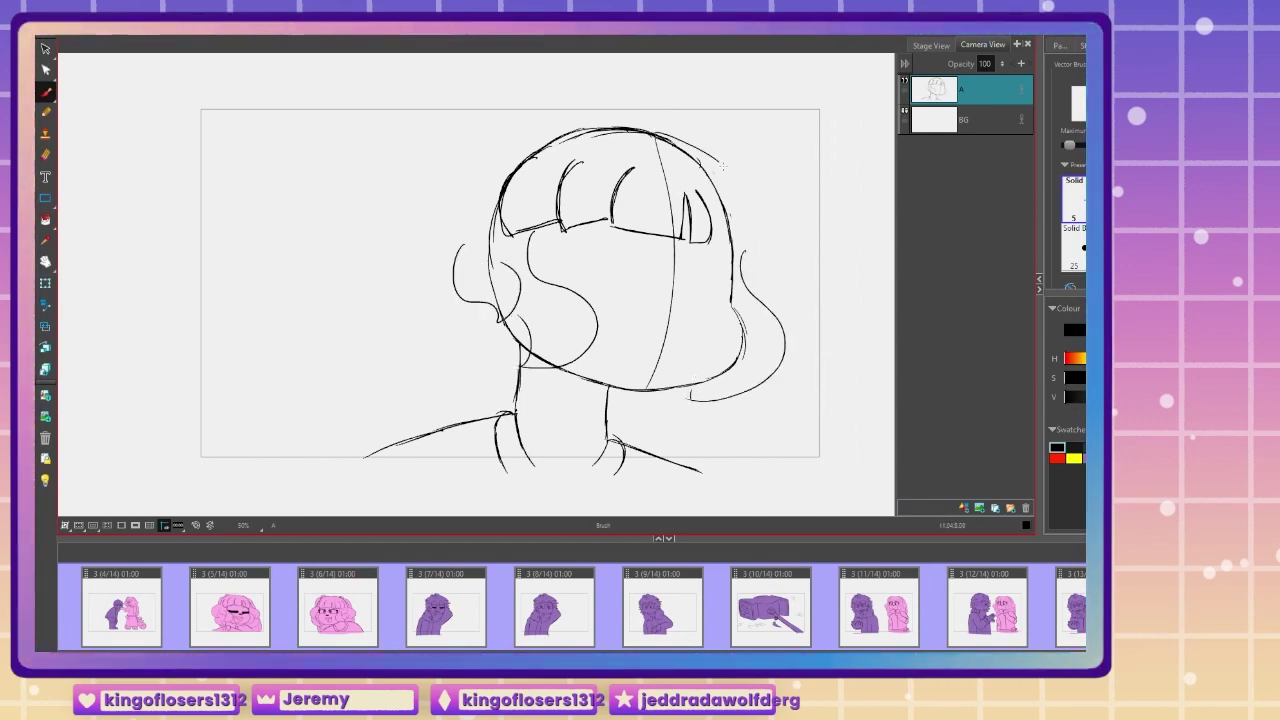
key(ctrl+z)
mouse_move(755, 240)
mouse_down()
mouse_move(763, 348)
mouse_move(712, 413)
mouse_up()
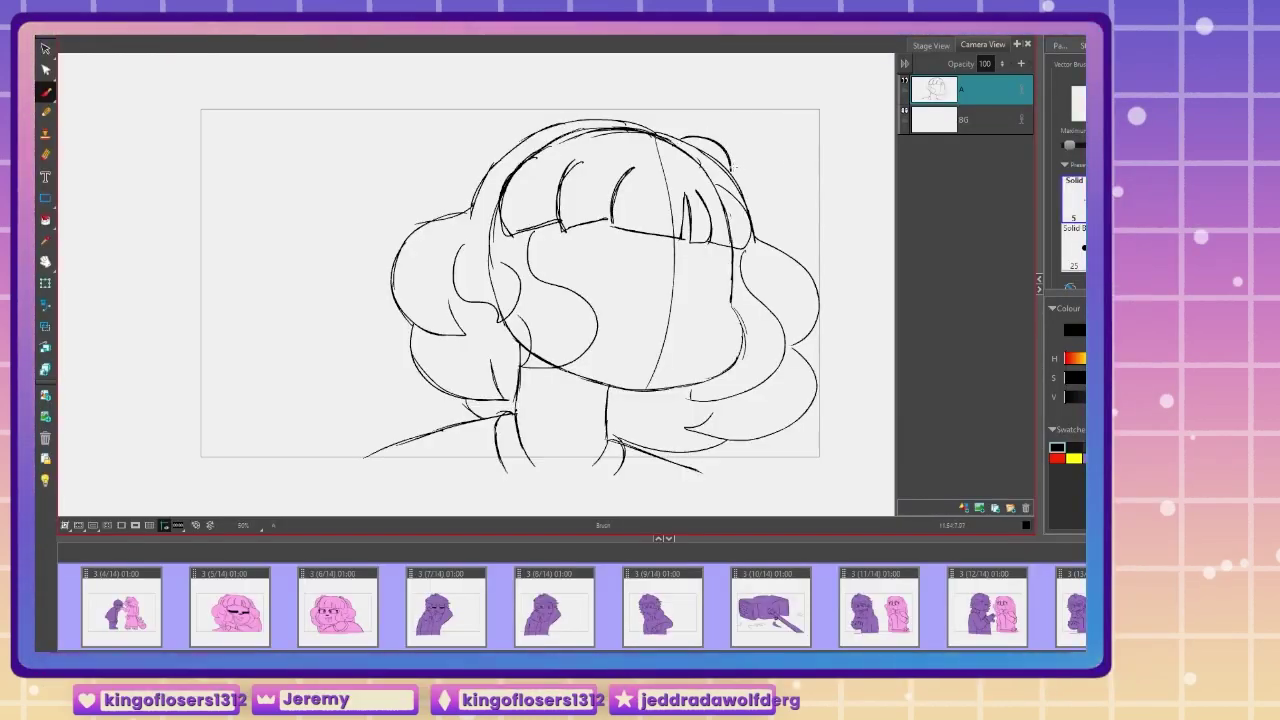
Step: Add the pigtails behind both sides of the head and their long strands hanging behind the shoulders
drag(731, 168, 786, 255)
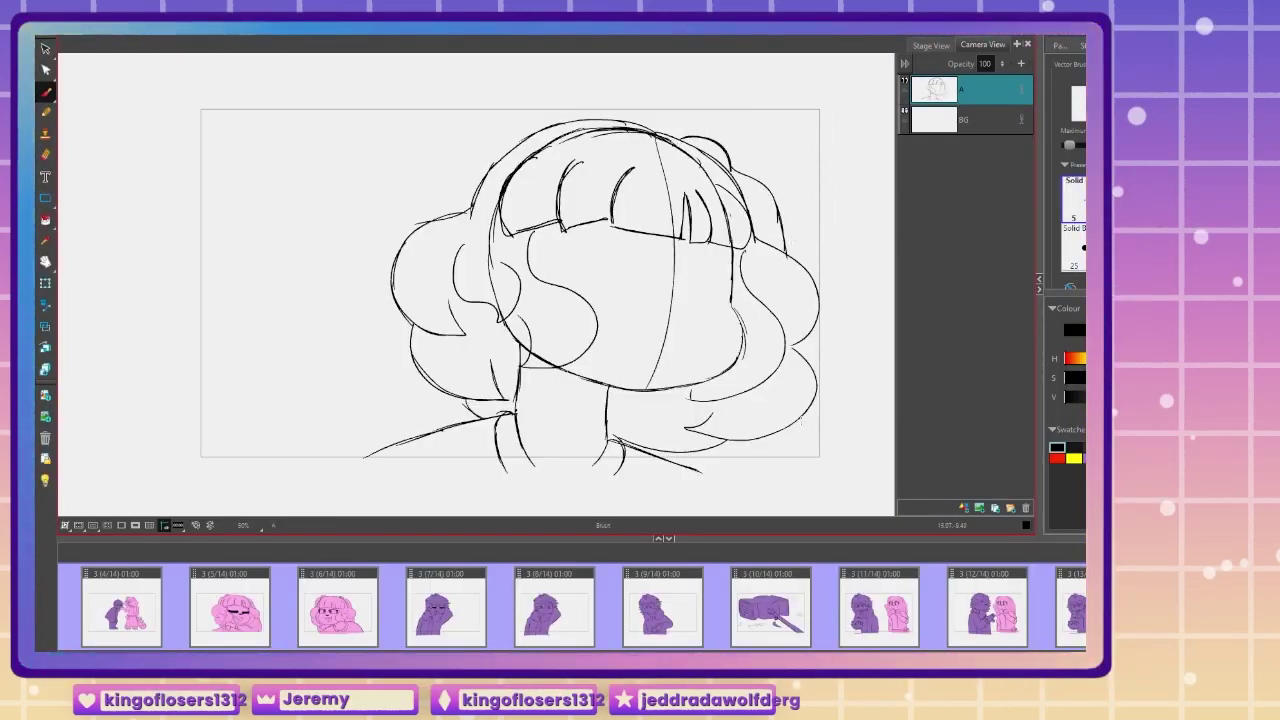
drag(772, 433, 768, 484)
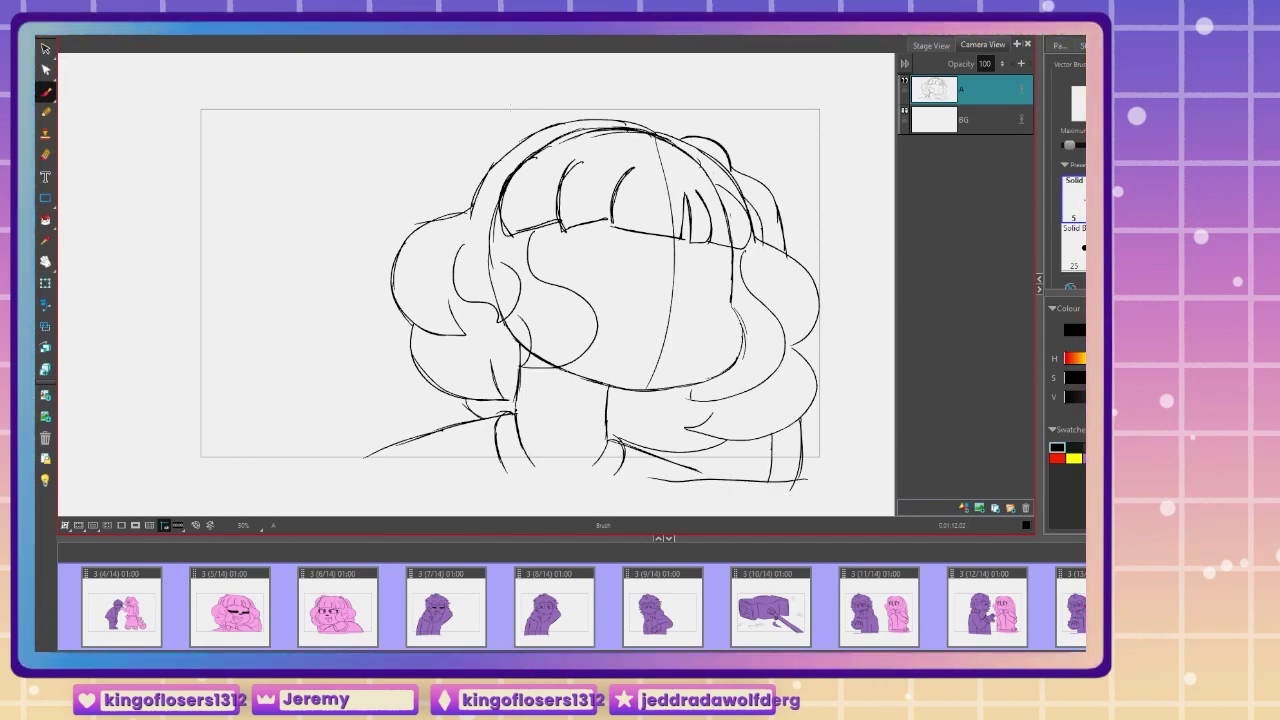
mouse_move(530, 116)
mouse_down()
mouse_move(468, 143)
mouse_move(443, 212)
mouse_up()
mouse_move(430, 385)
mouse_down()
mouse_move(426, 431)
mouse_move(451, 424)
mouse_up()
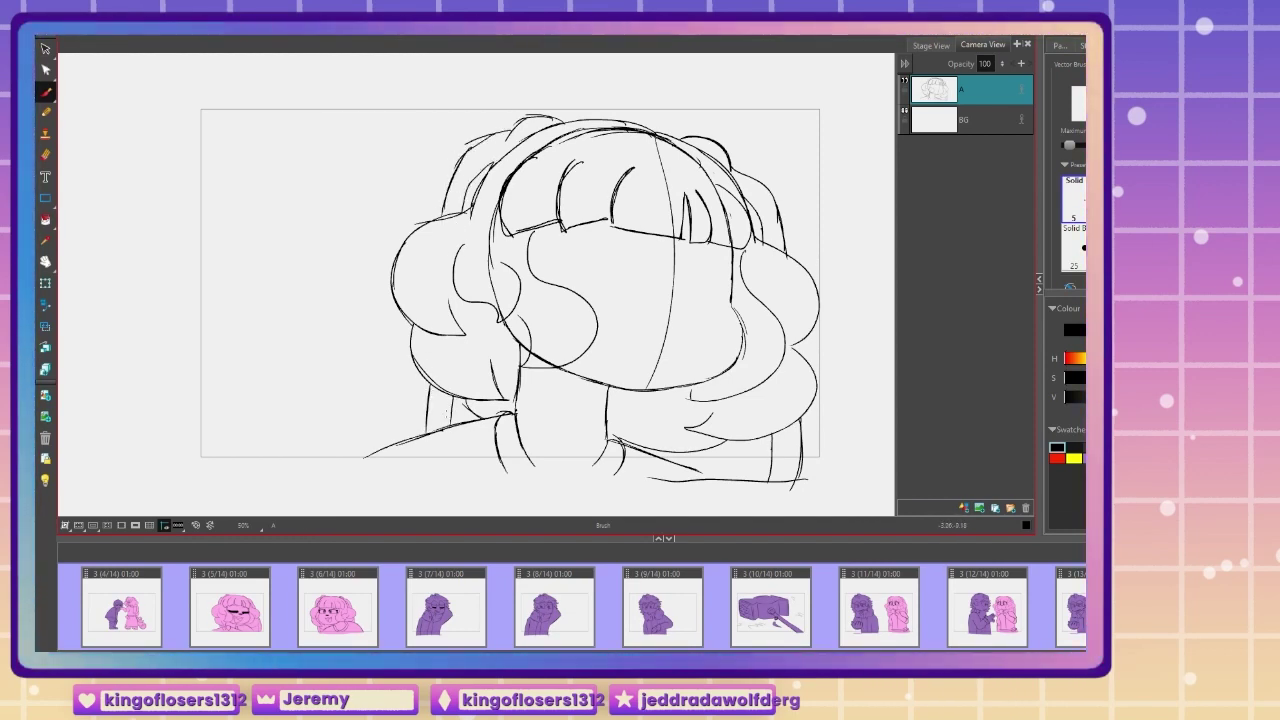
Step: Cut away the head outline and centre guide segments that overlap the fringe, curls and face
click(46, 49)
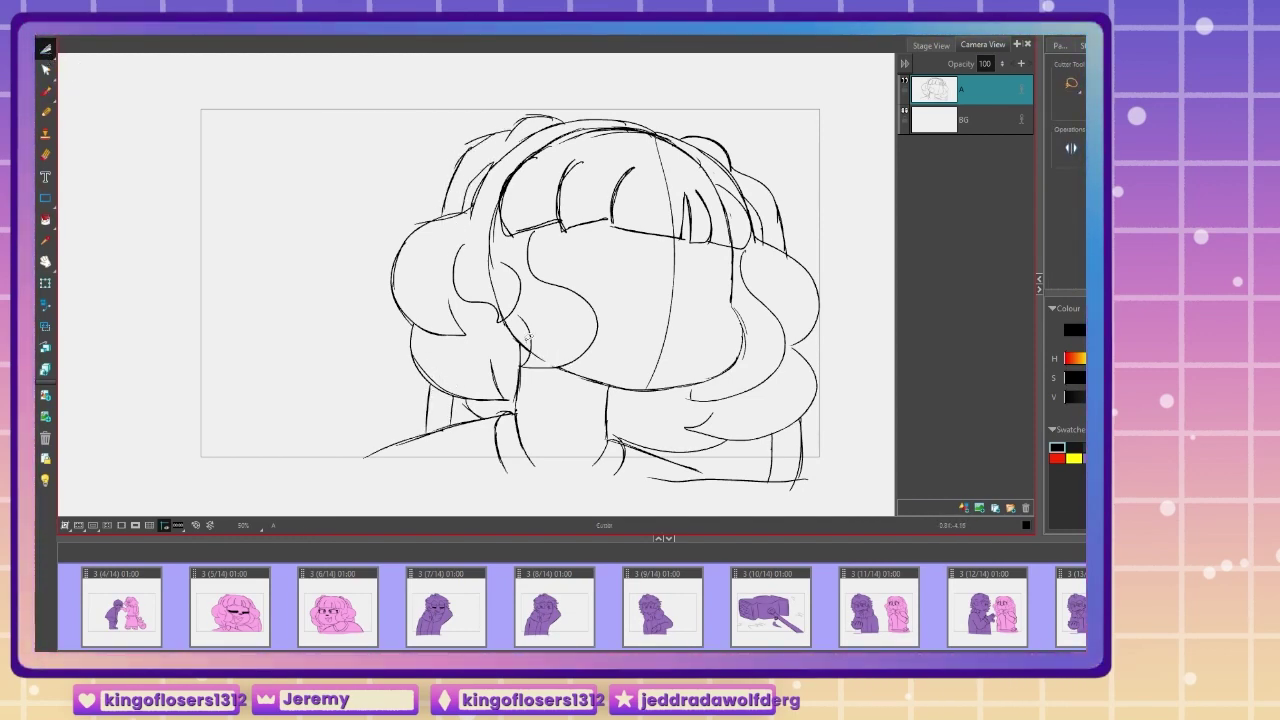
mouse_move(527, 346)
mouse_down()
mouse_move(498, 352)
mouse_move(525, 353)
mouse_up()
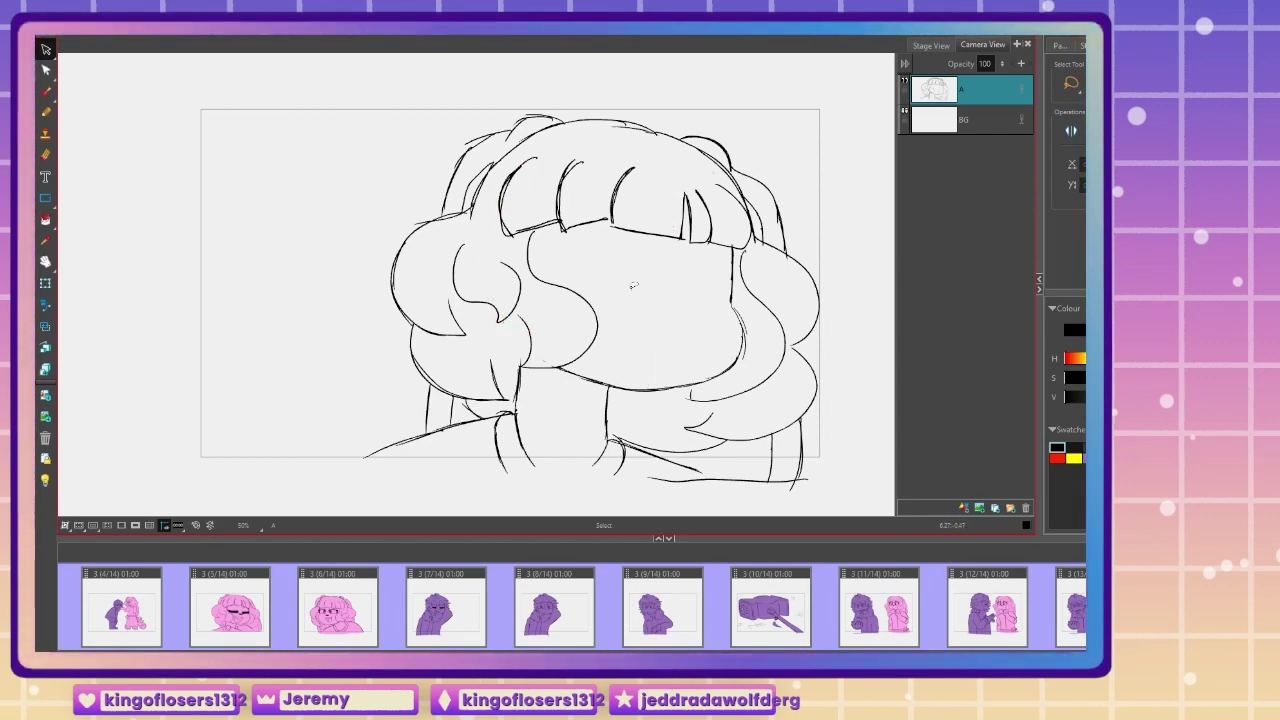
Step: Draw a small, flat, filled black oval nose in the middle of the girl's face
key(alt+b)
key(2)
key(2)
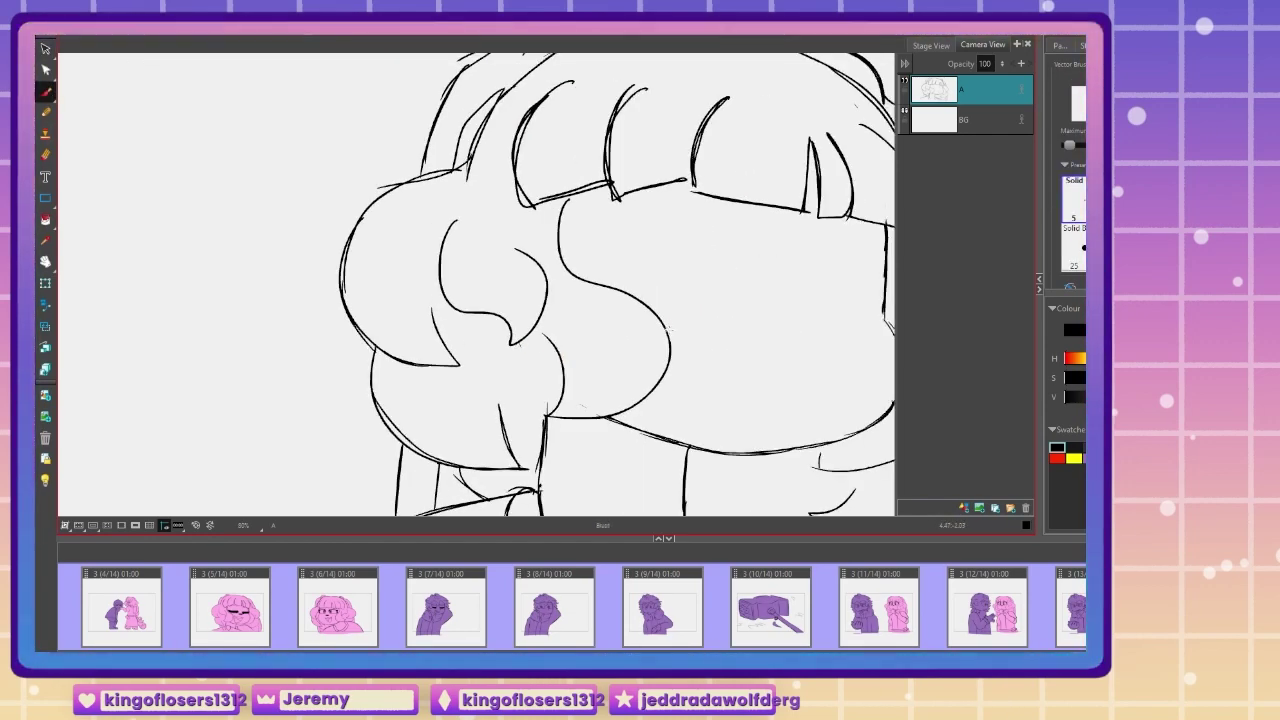
drag(670, 328, 415, 323)
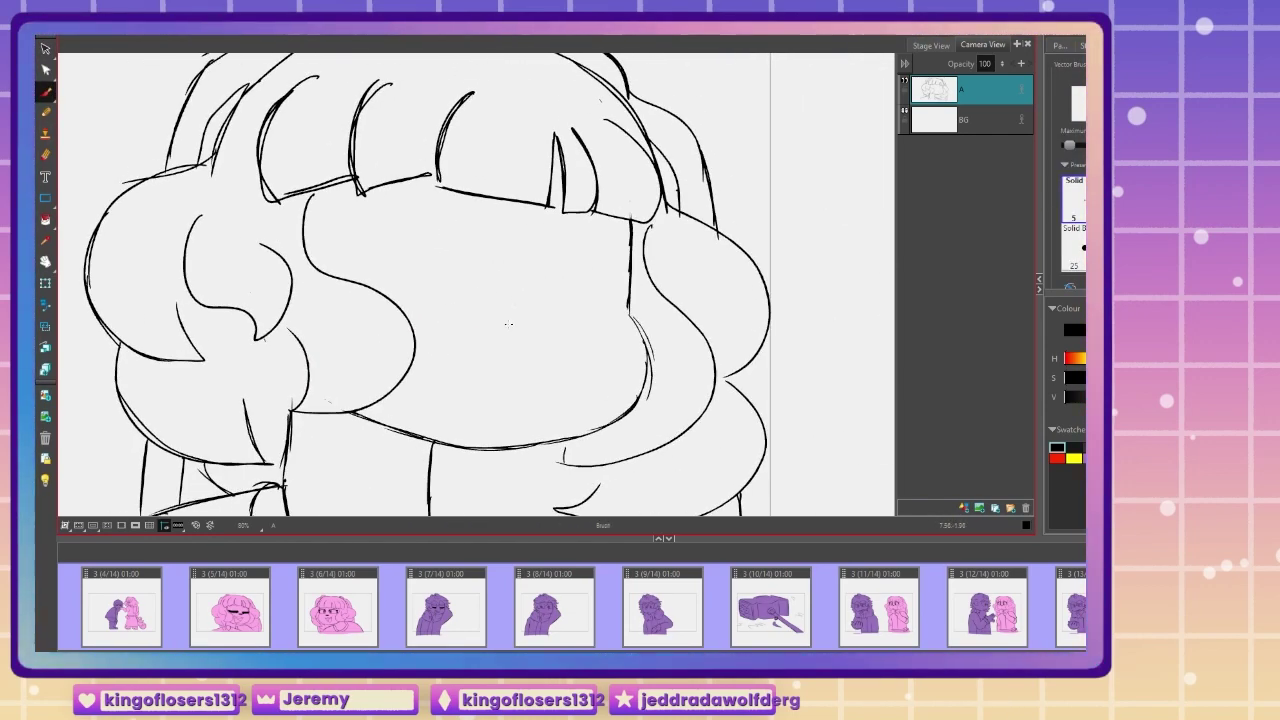
drag(516, 320, 540, 330)
key(ctrl+z)
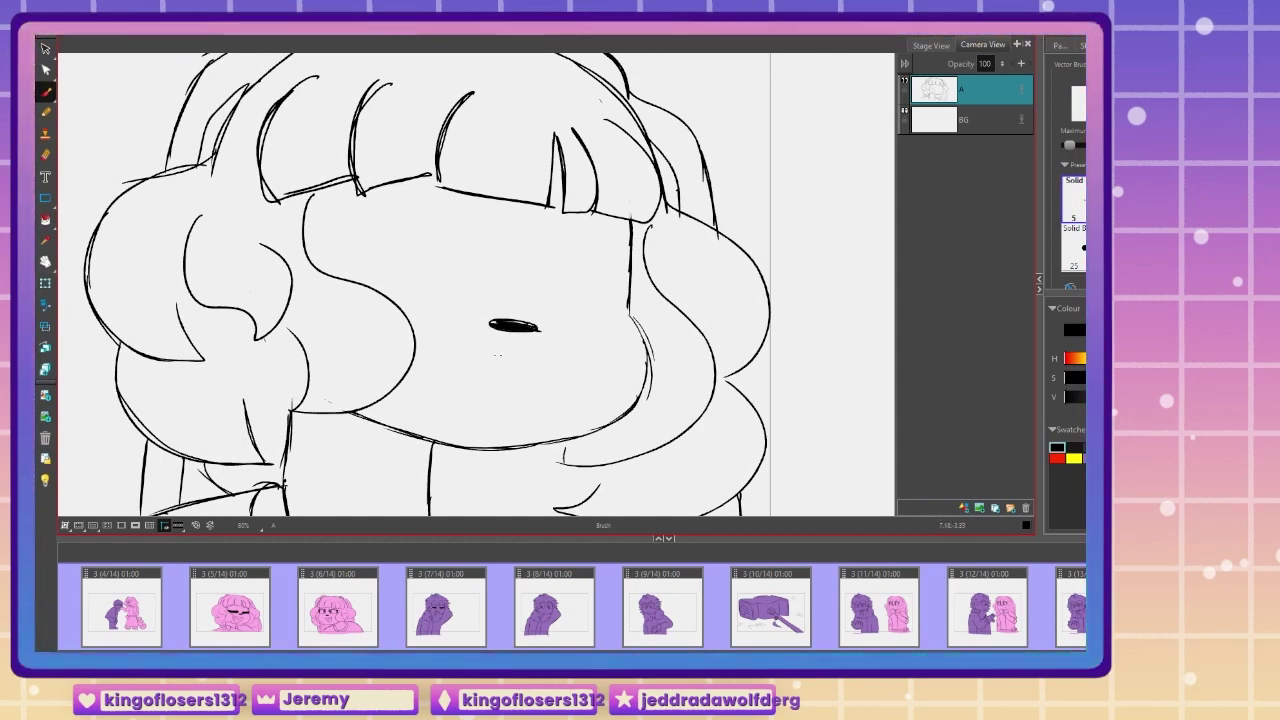
Step: Draw the girl's open, wavering mouth across the lower cheek, with an inner line for the tongue
mouse_move(412, 365)
mouse_down()
mouse_move(500, 398)
mouse_move(521, 425)
mouse_up()
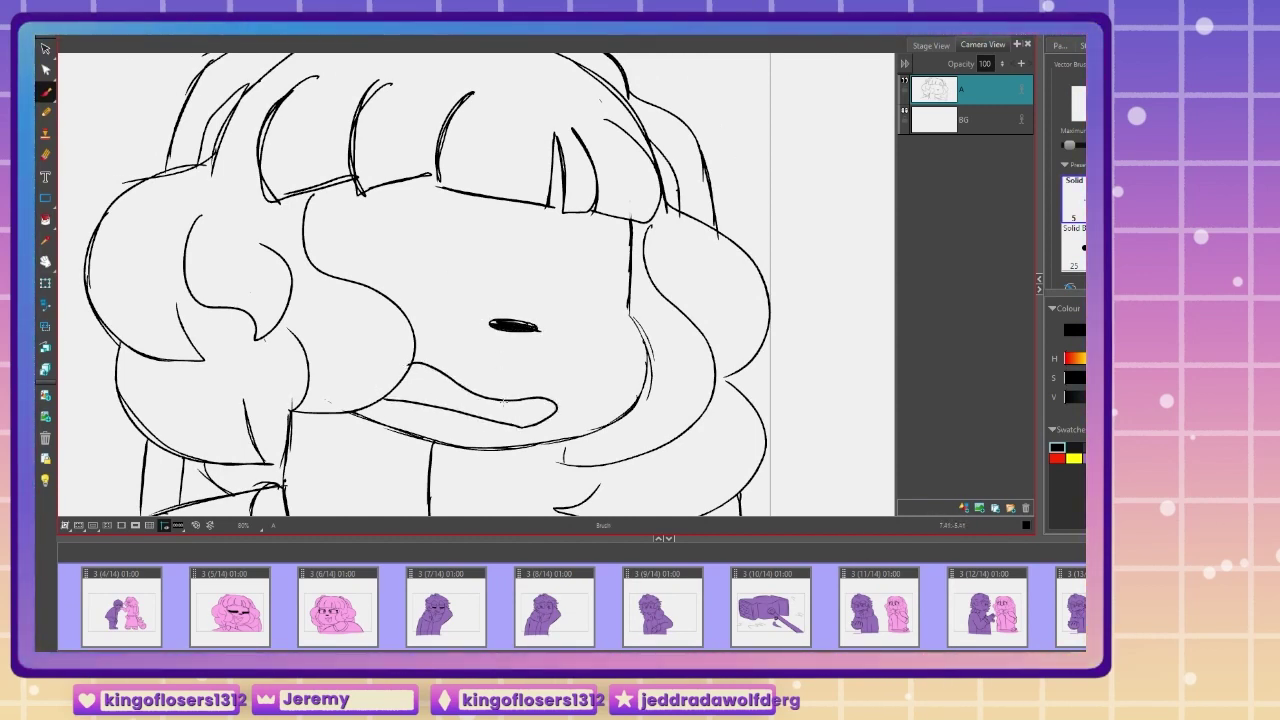
drag(451, 387, 504, 422)
Step: Draw two wide, round-topped eyes above the nose, each with a spiky lash outline along its upper edge
drag(266, 366, 343, 426)
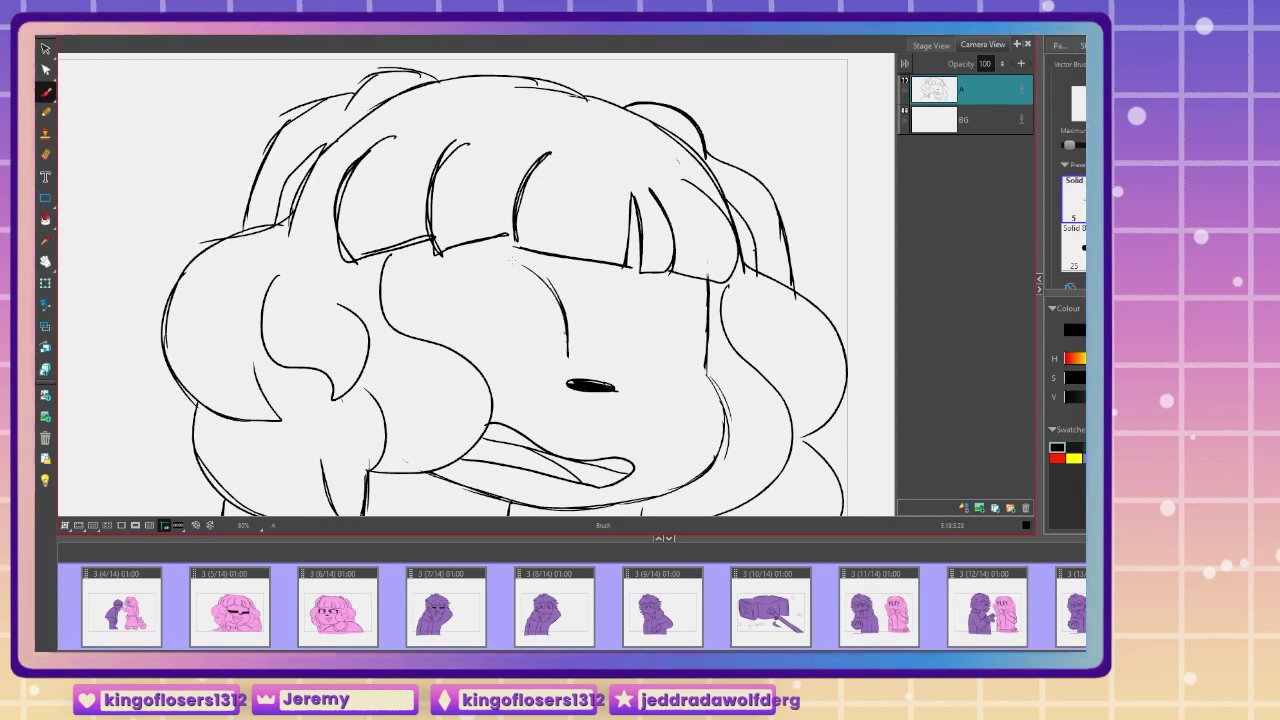
drag(544, 272, 457, 272)
drag(568, 352, 516, 373)
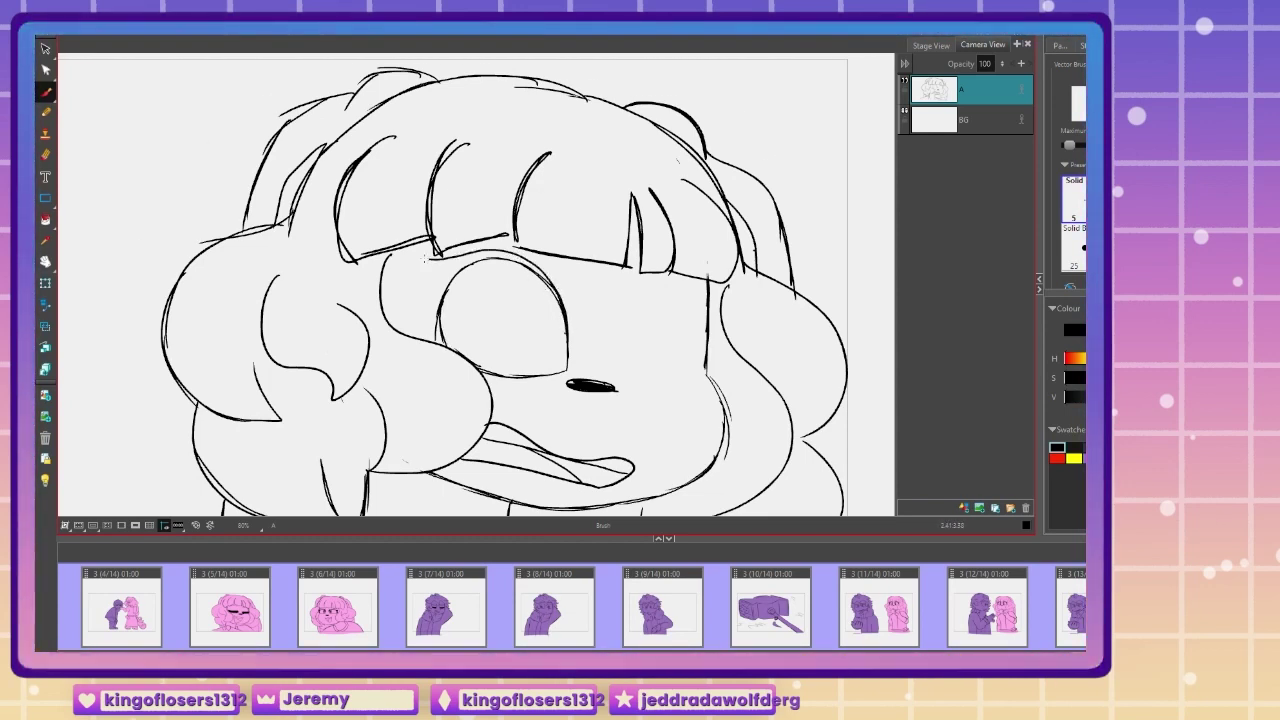
drag(543, 268, 568, 283)
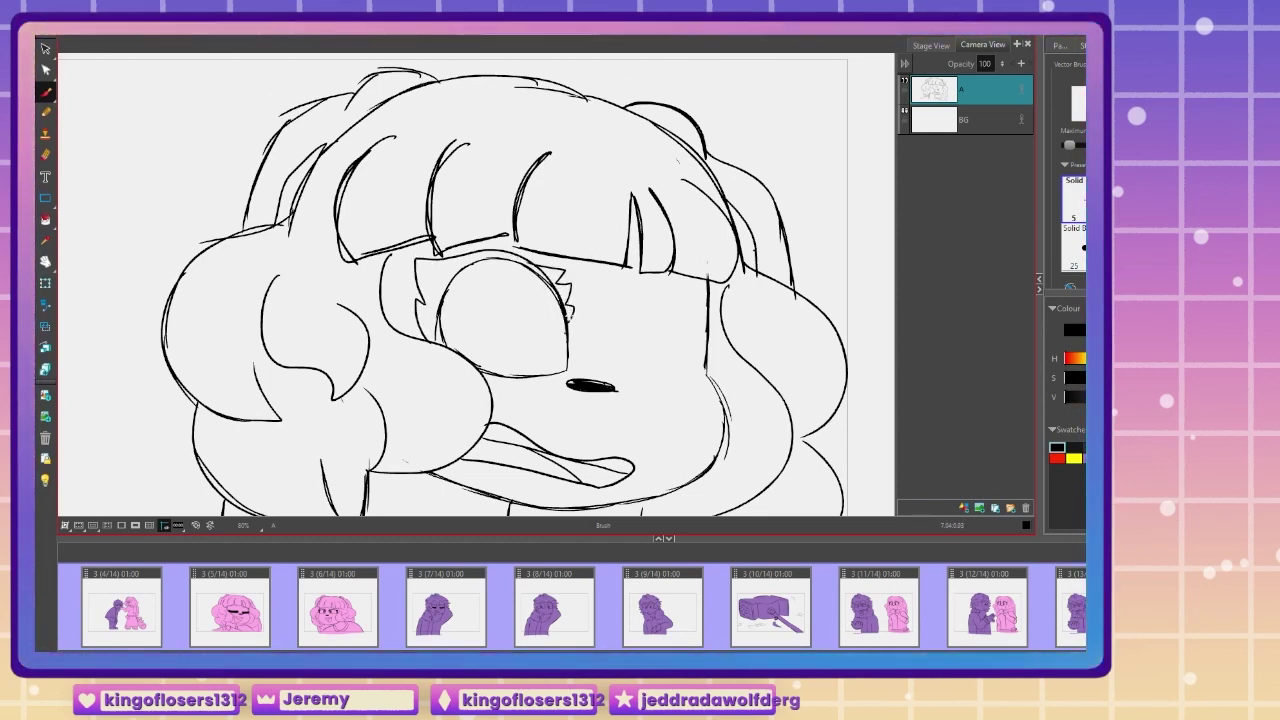
drag(700, 374, 616, 370)
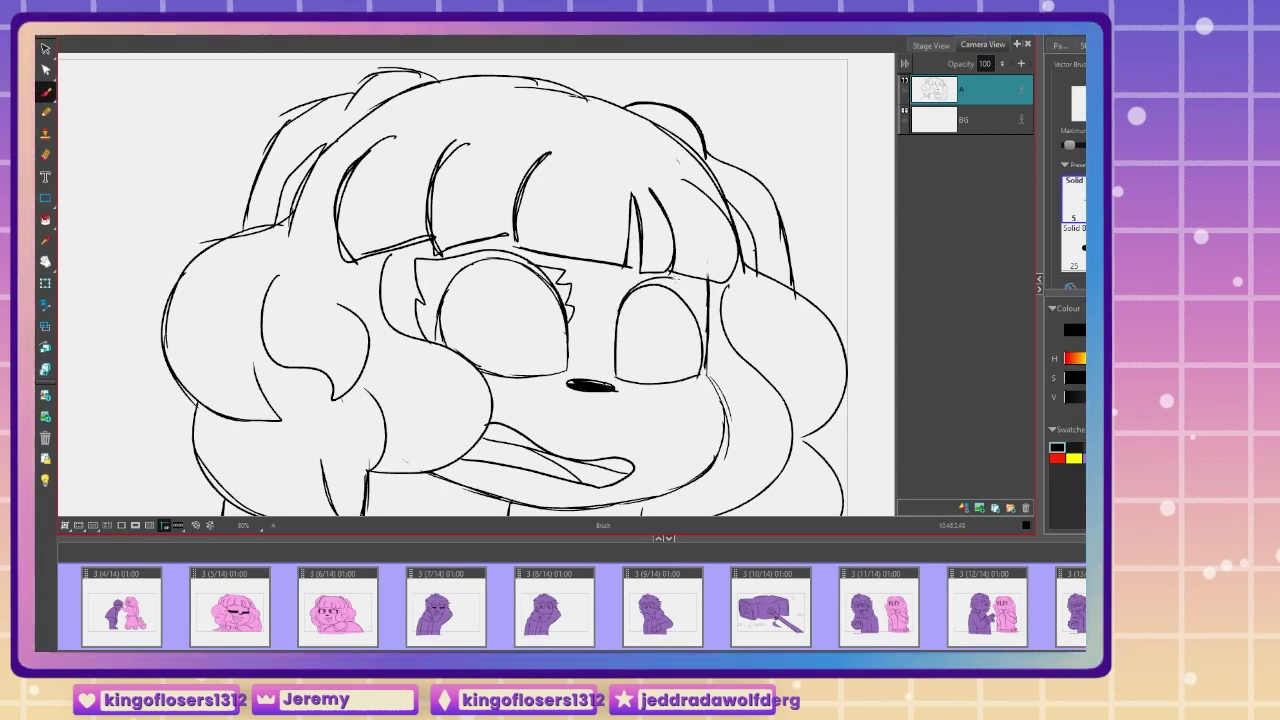
drag(624, 288, 609, 316)
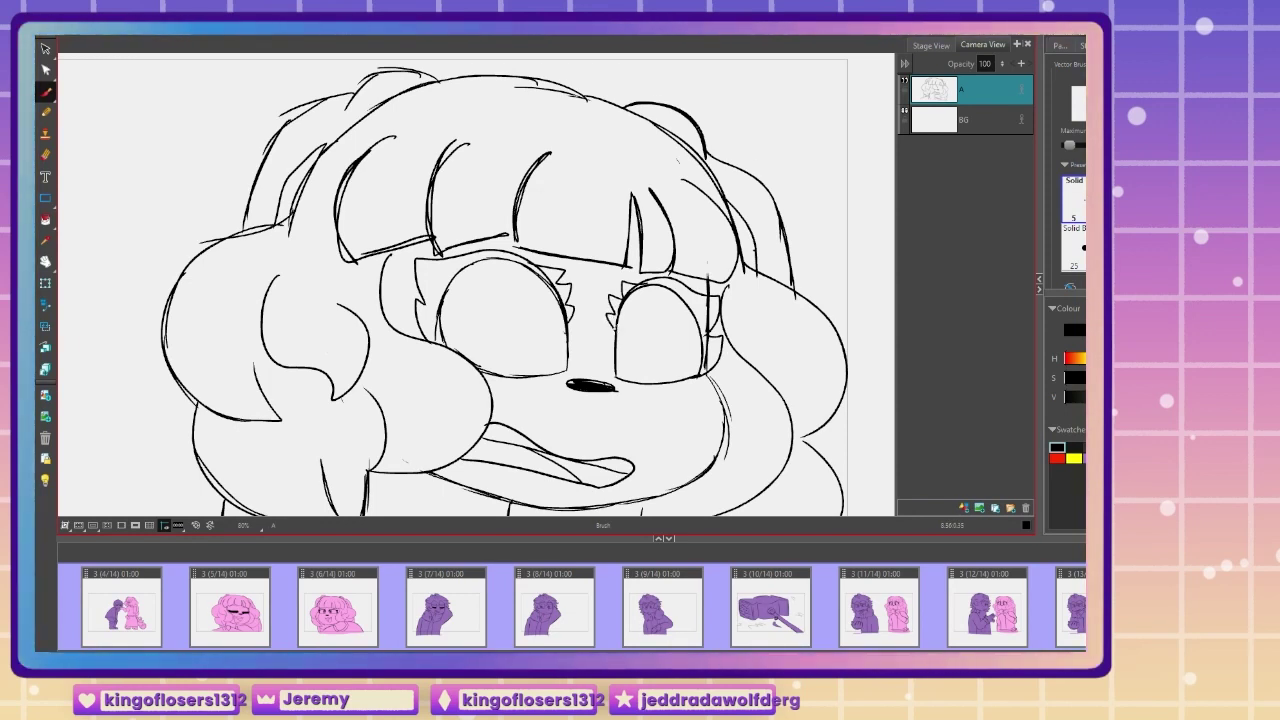
Step: Add short hooked brow strokes over the fringe and fill the lash shapes of both eyes solid black
drag(611, 240, 714, 270)
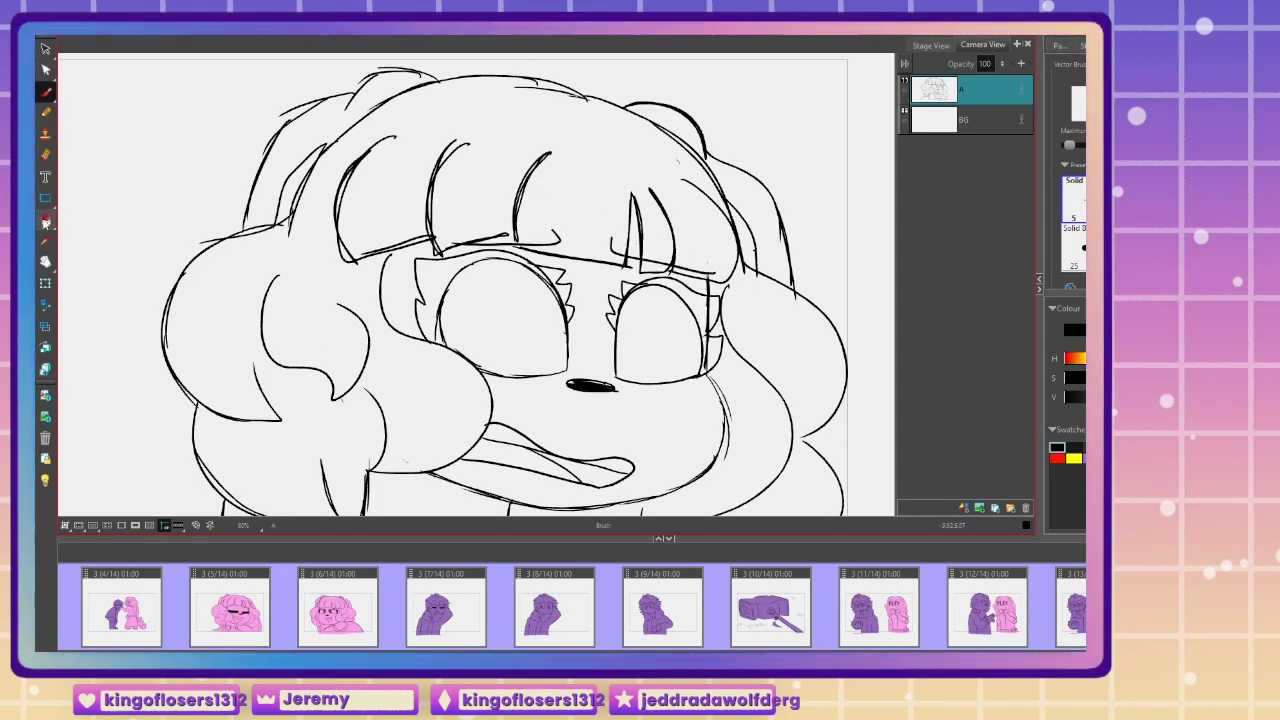
click(45, 220)
click(440, 290)
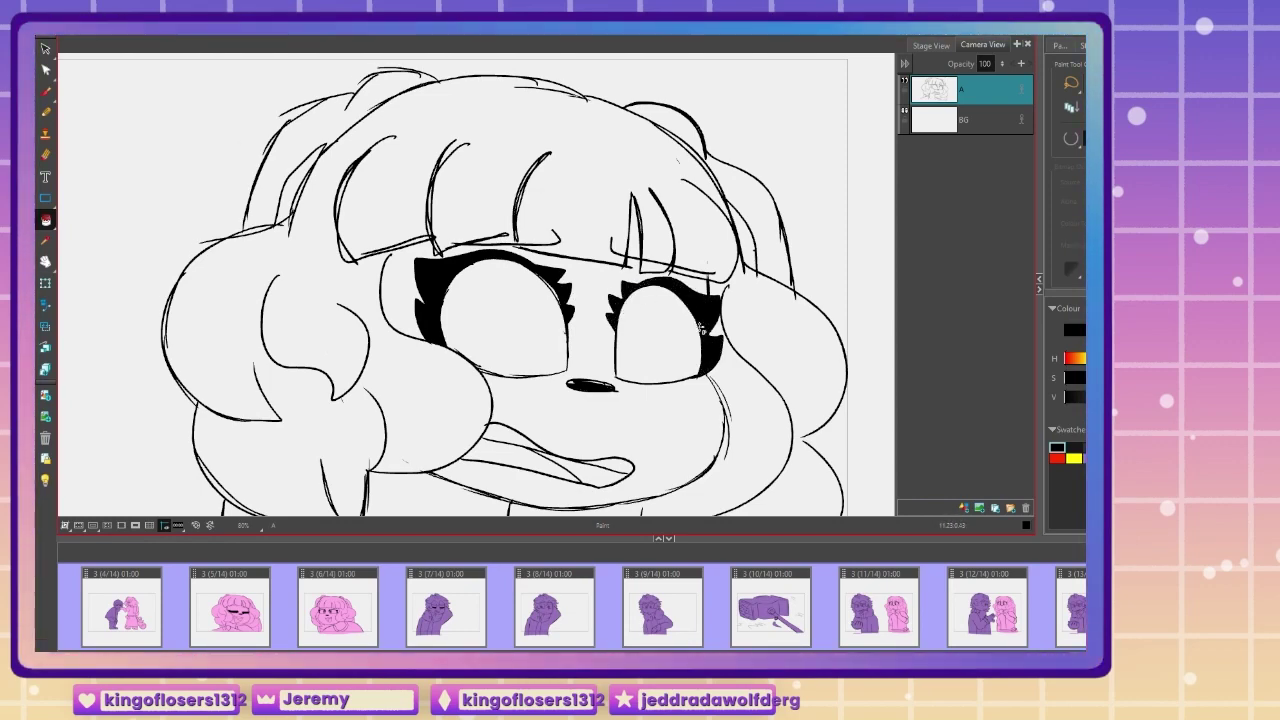
Step: Draw a small oval iris with a shaded diamond pupil in each eye, both shifted towards the near side of the face
click(45, 91)
drag(385, 319, 409, 229)
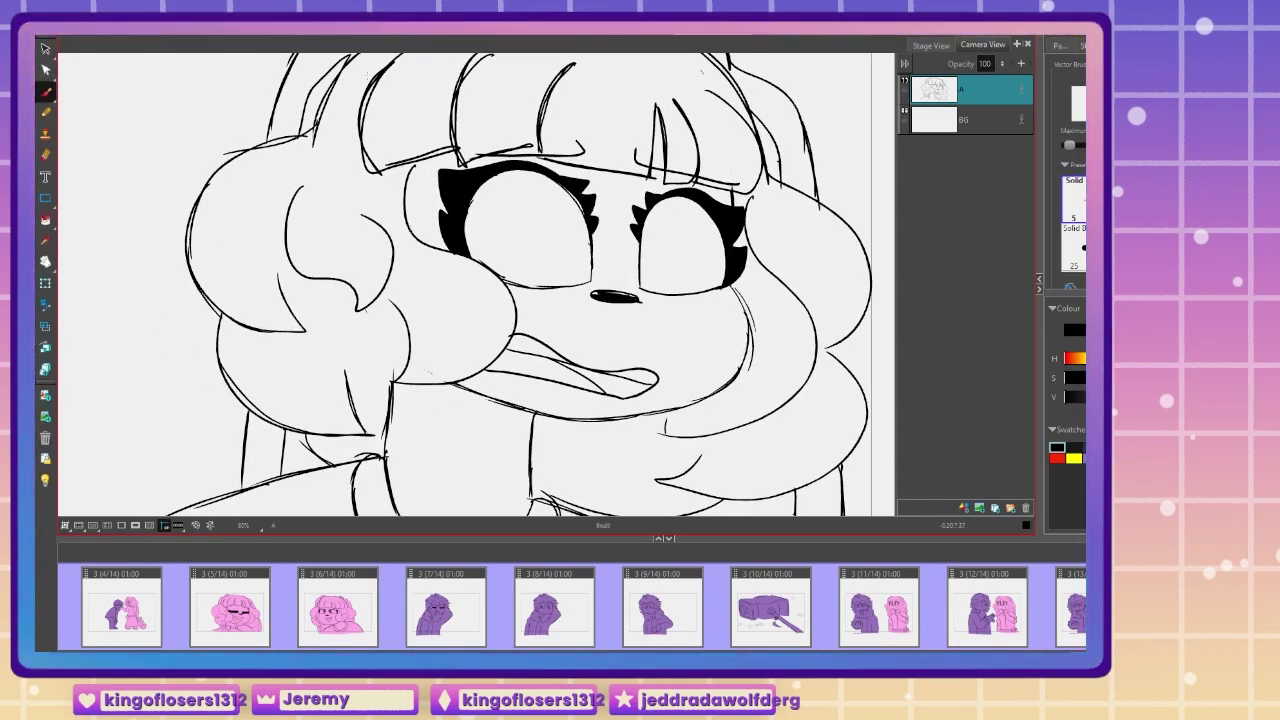
drag(667, 237, 664, 235)
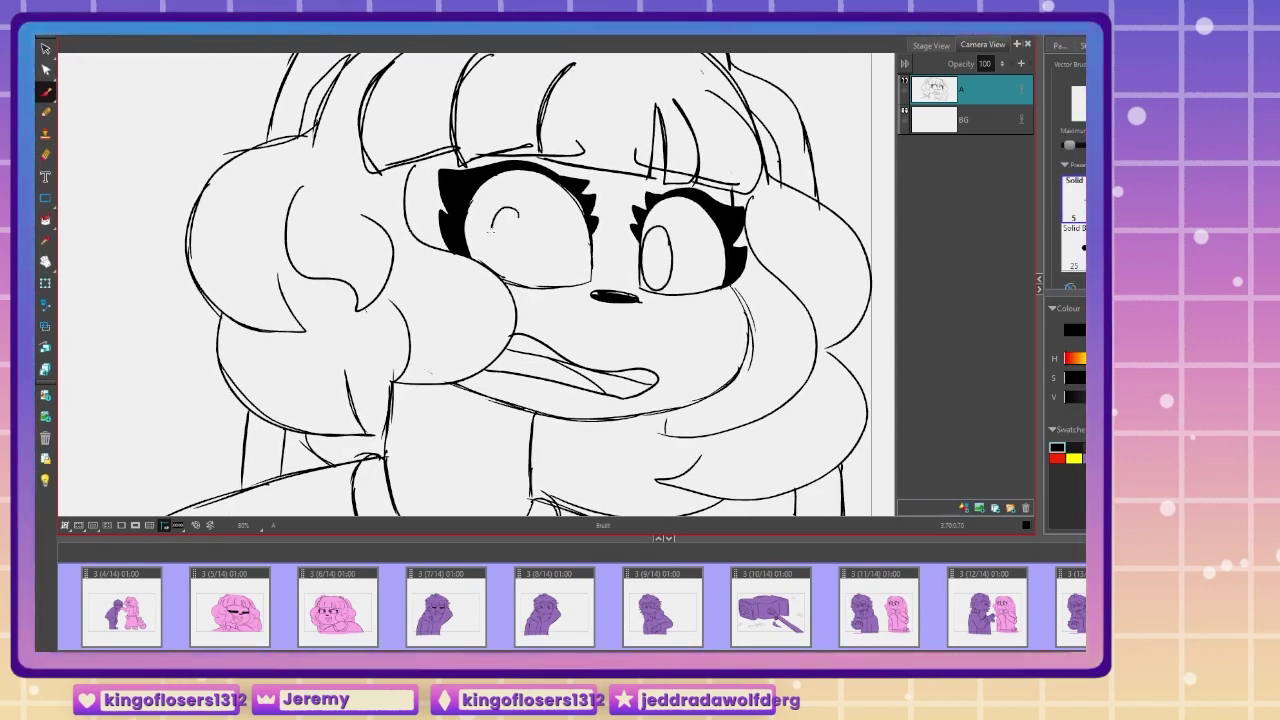
key(ctrl+z)
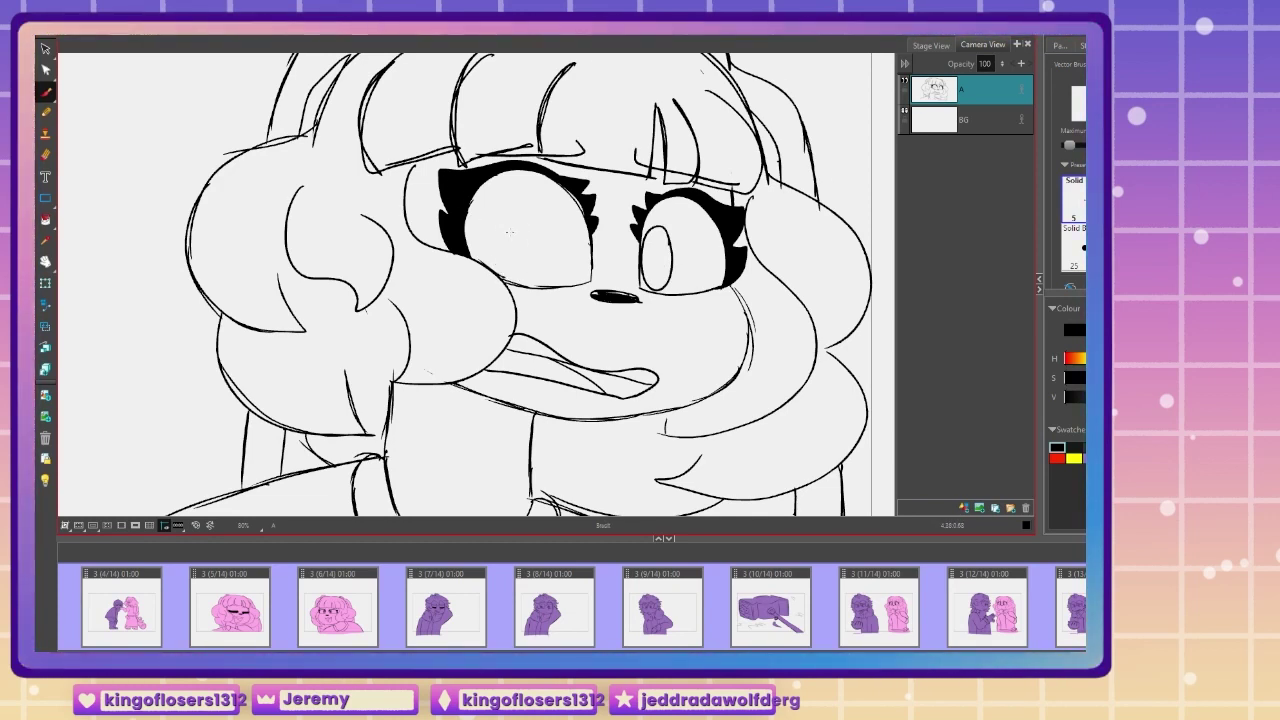
mouse_move(492, 245)
mouse_down()
mouse_move(508, 218)
mouse_move(508, 270)
mouse_move(511, 260)
mouse_up()
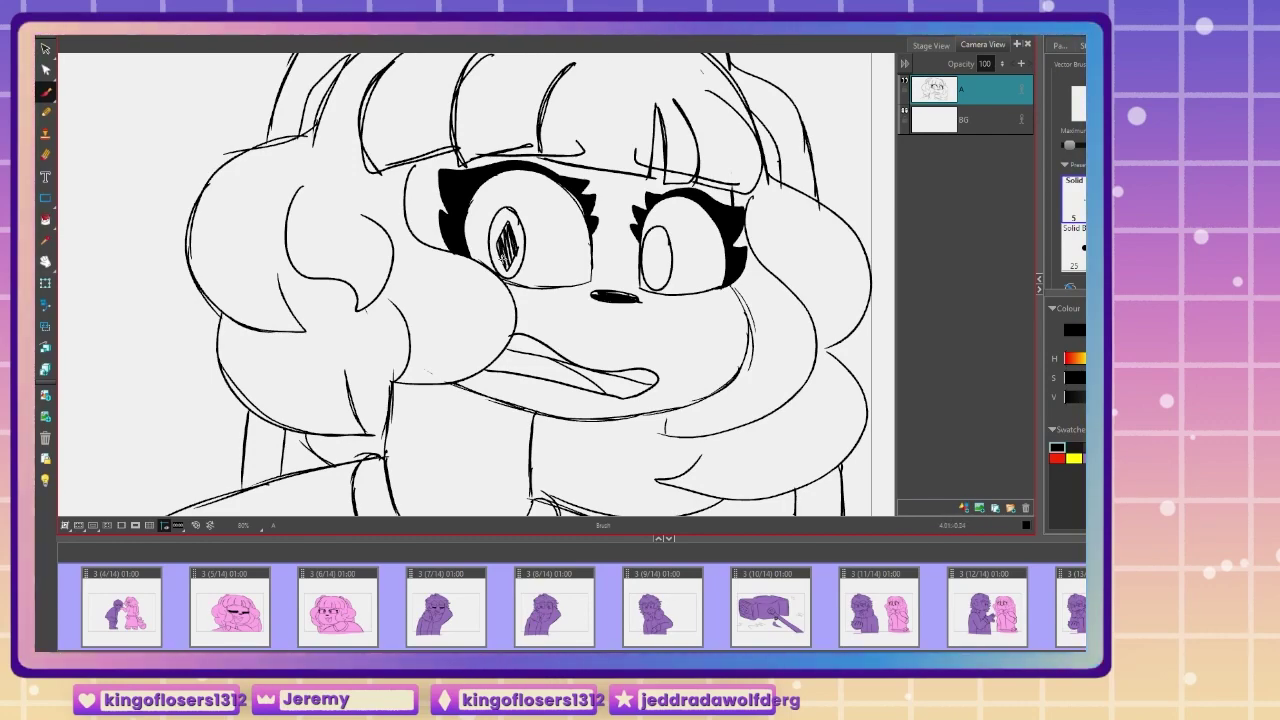
drag(667, 262, 658, 274)
Step: Select the whole drawing and scale it down slightly within the camera frame
key(2)
mouse_move(209, 418)
mouse_down()
mouse_move(314, 446)
mouse_move(277, 453)
mouse_move(258, 419)
mouse_move(274, 410)
mouse_move(800, 485)
mouse_up()
key(2)
key(2)
key(1)
key(alt+s)
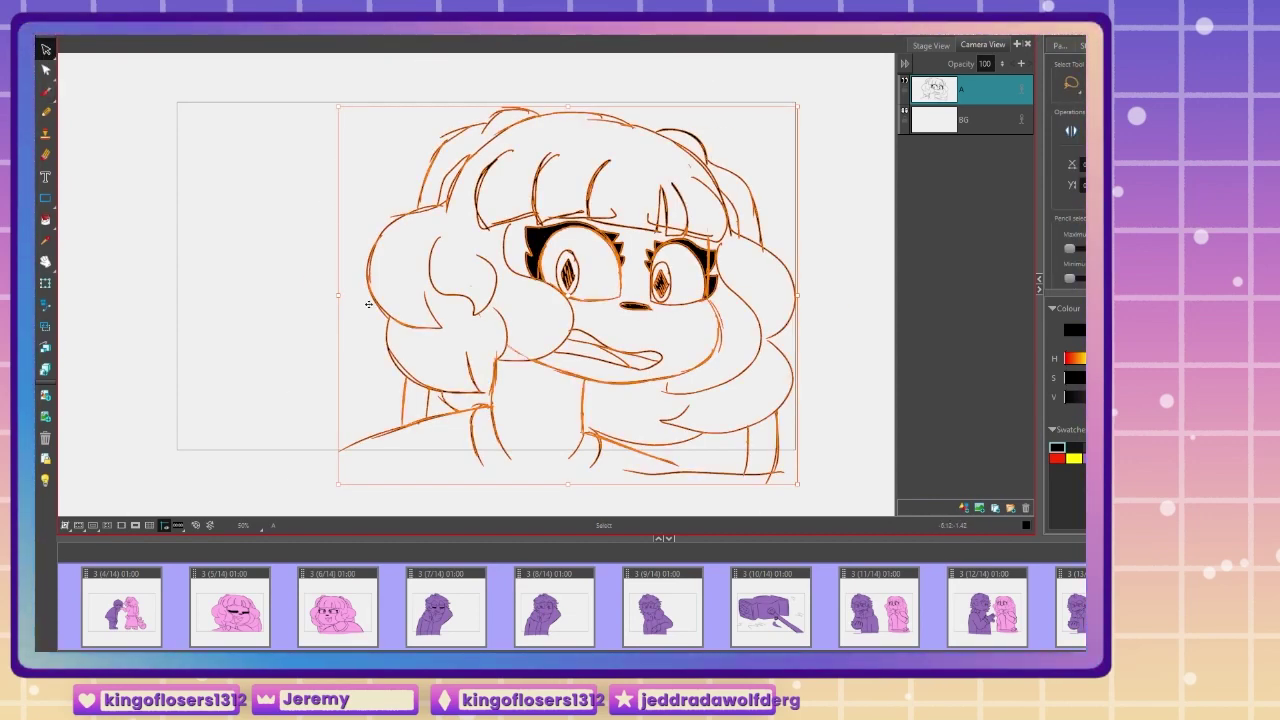
drag(361, 457, 360, 456)
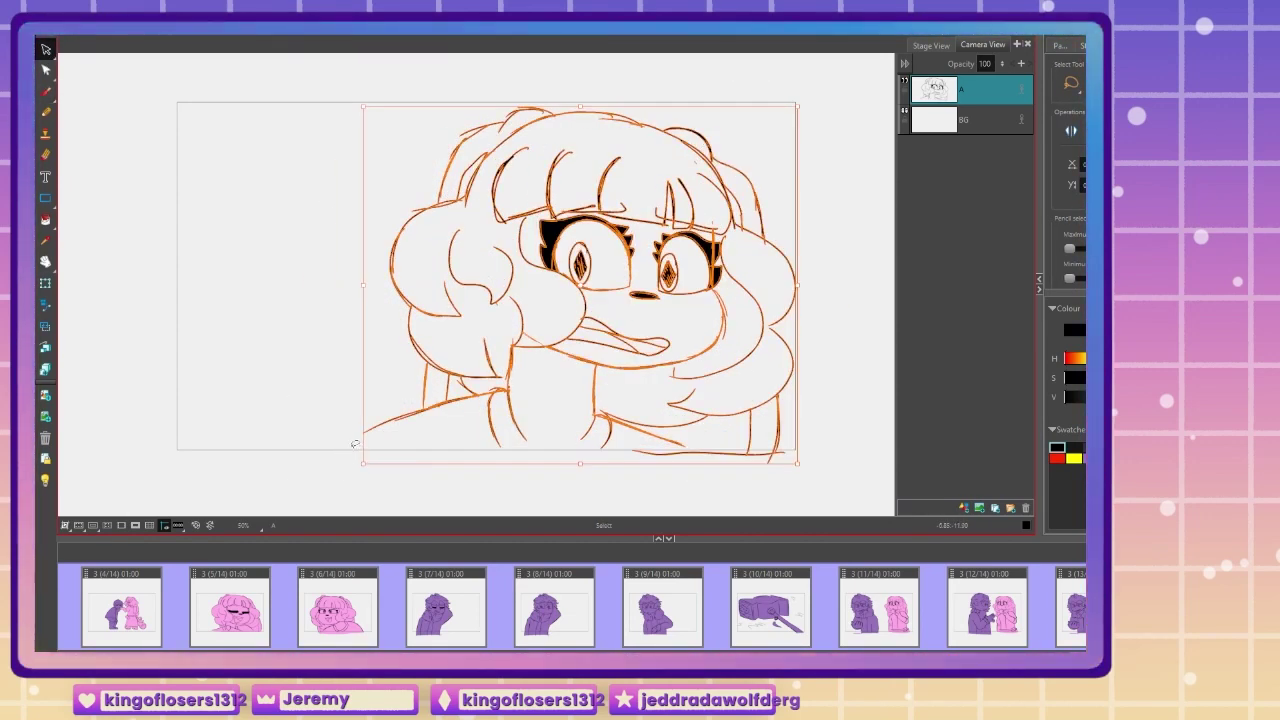
drag(366, 108, 390, 131)
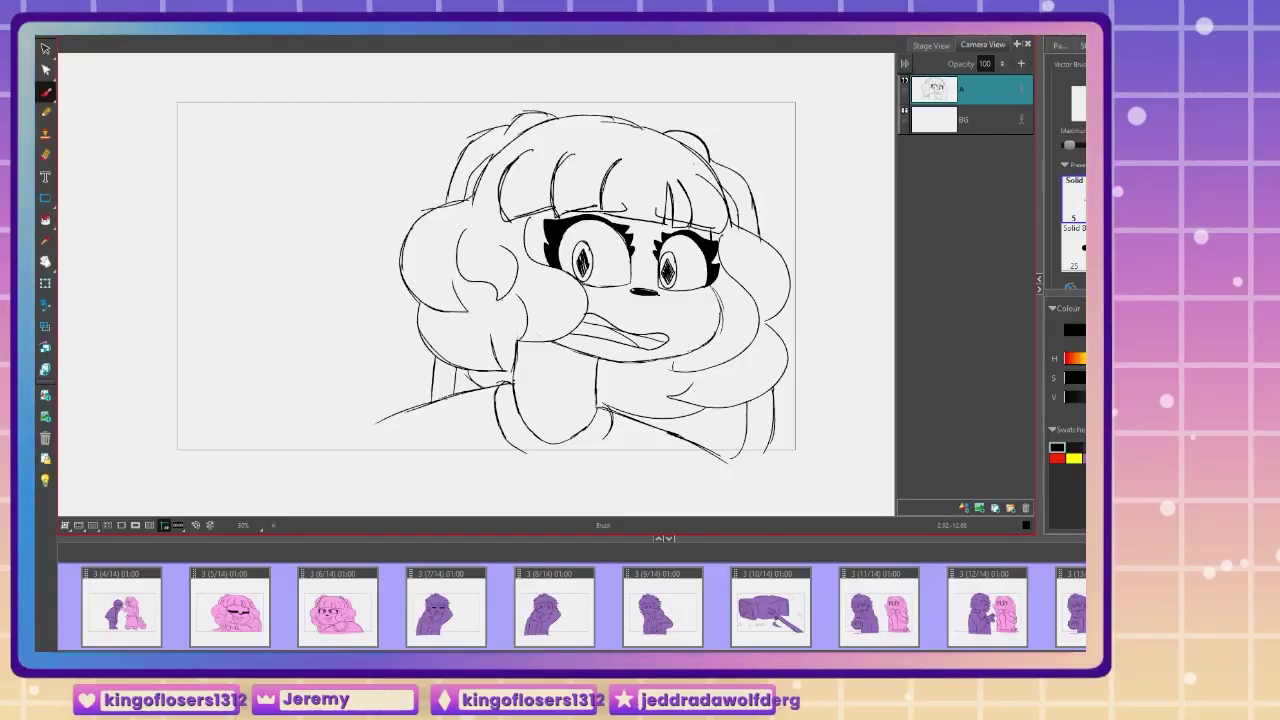
Step: Complete the collar with a small circle at each end and extend the near shoulder line to the frame's lower edge
drag(582, 440, 584, 441)
drag(432, 404, 343, 453)
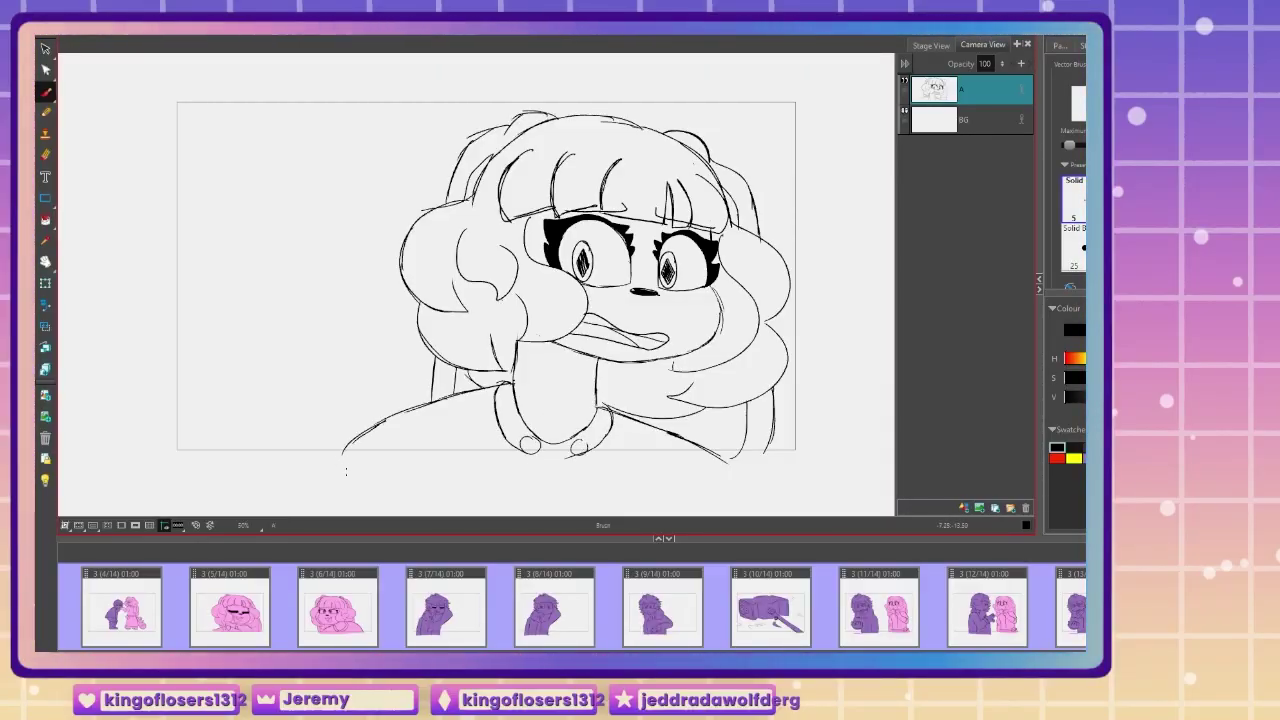
Step: Add a new drawing layer beneath the line art and choose the size 25 solid brush for colouring
click(952, 122)
click(964, 508)
click(1090, 458)
click(1075, 248)
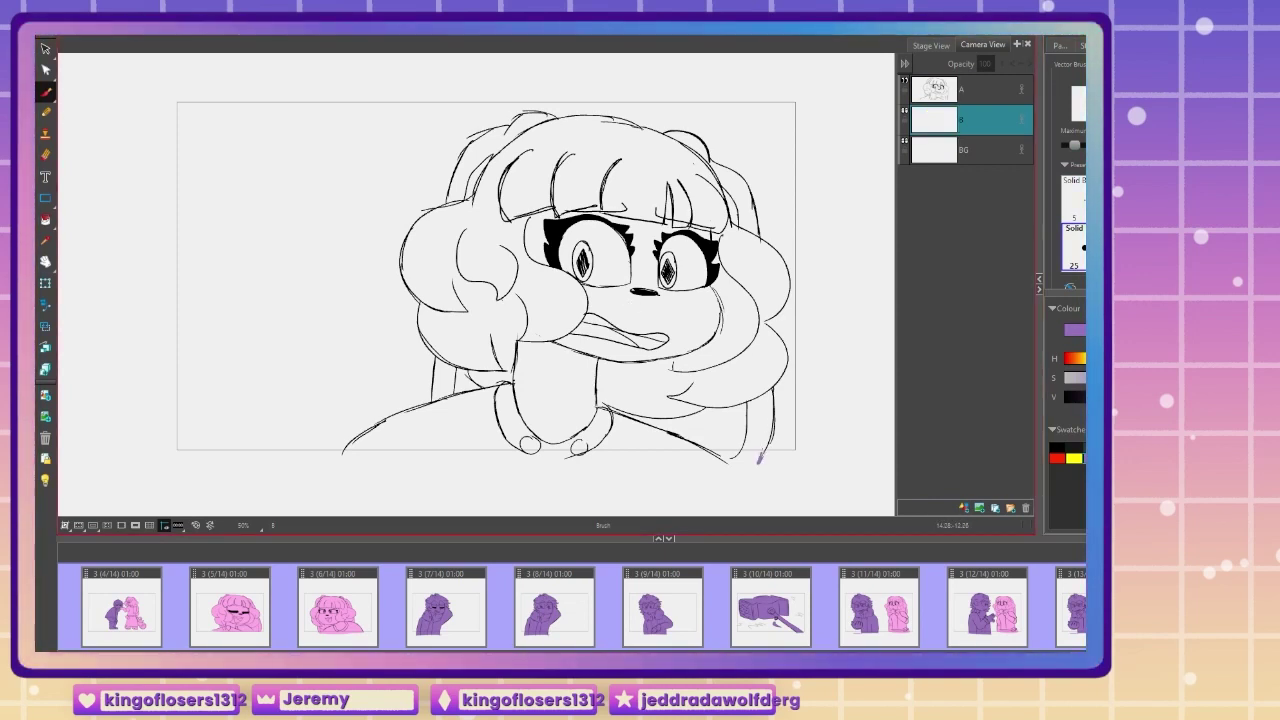
Step: Trace the outer edge of the long hair and curls on the girl's far side in pink
mouse_move(772, 400)
mouse_down()
mouse_move(770, 455)
mouse_move(772, 386)
mouse_up()
key(2)
drag(846, 412, 863, 393)
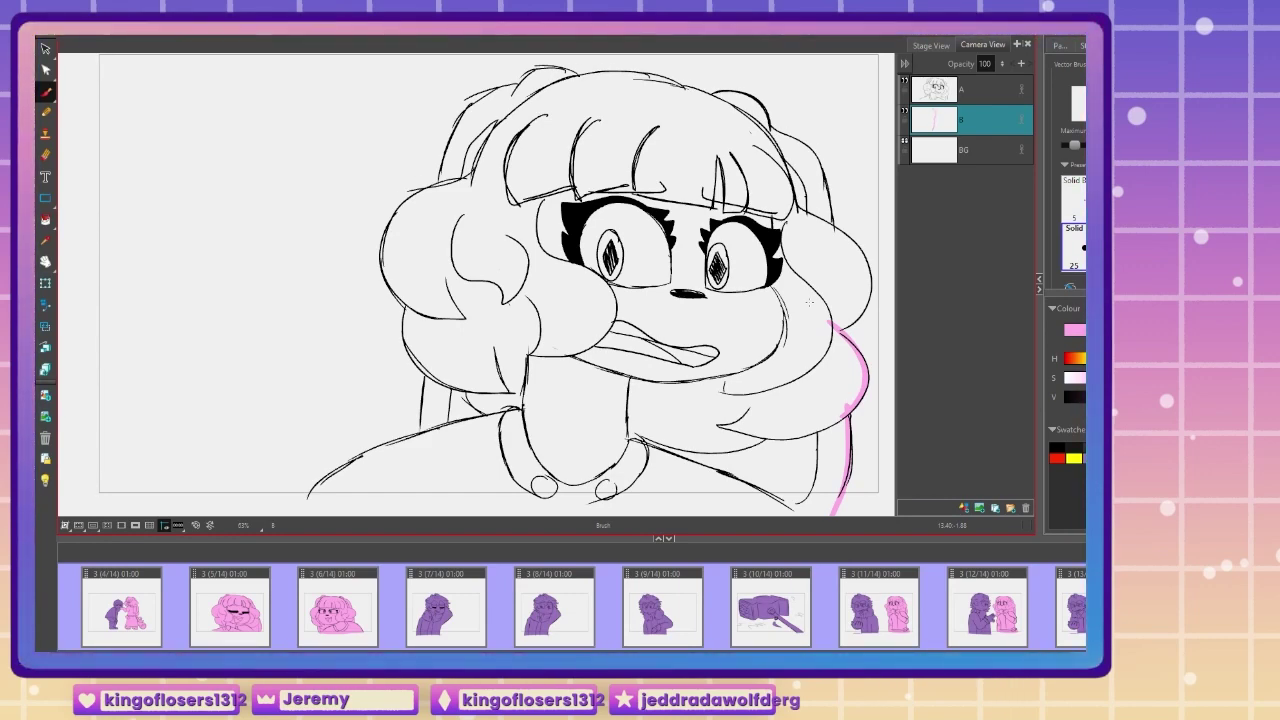
key(2)
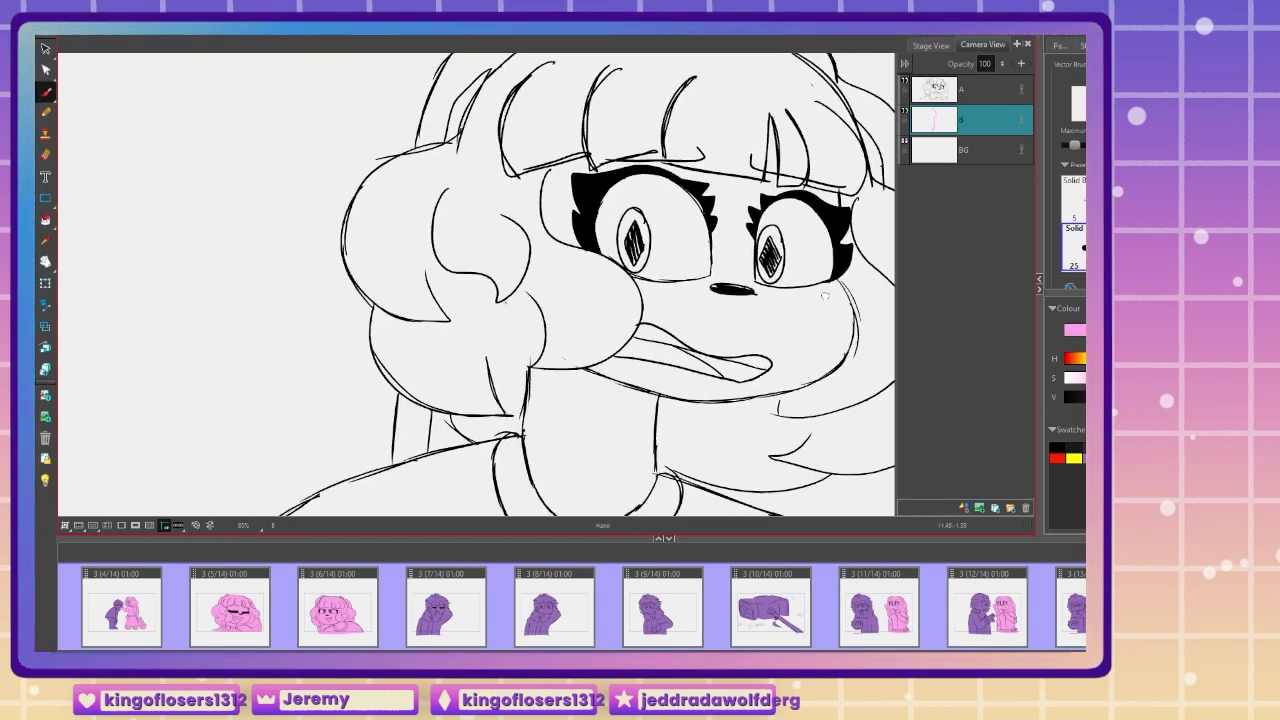
drag(735, 403, 688, 455)
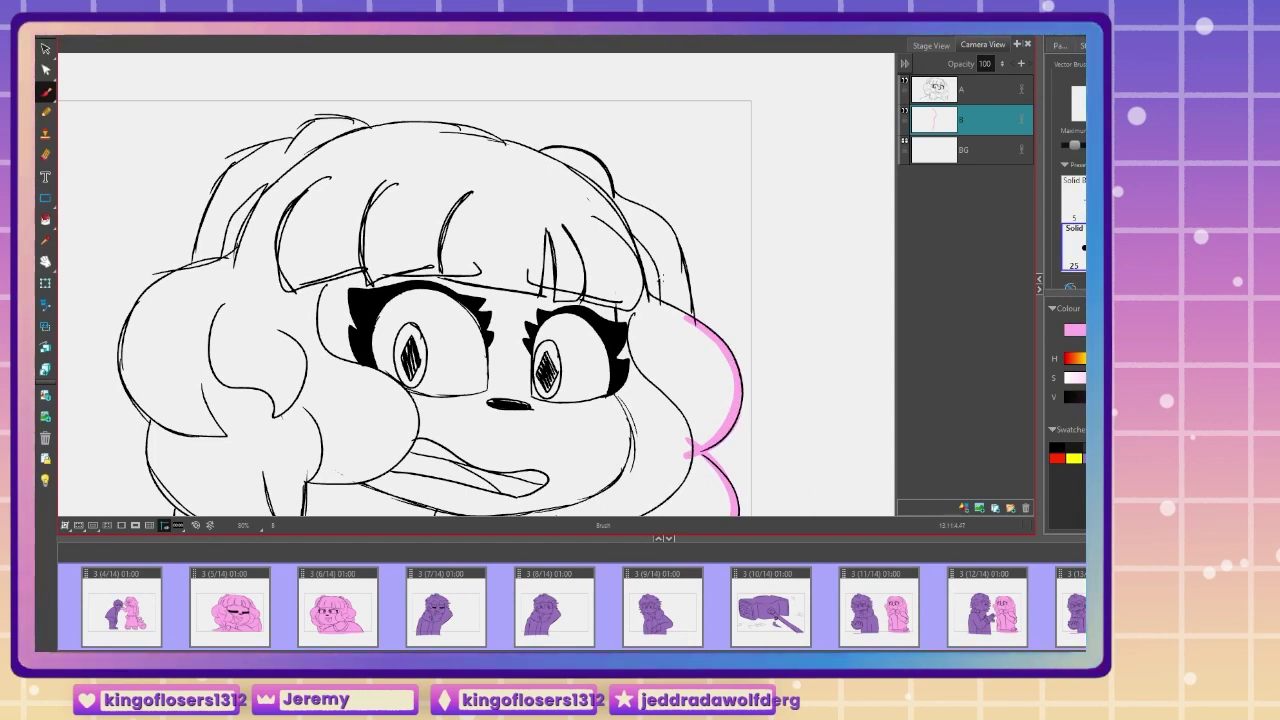
Step: Continue the pink outline around the far pigtail and over the crown of the head
drag(578, 186, 668, 228)
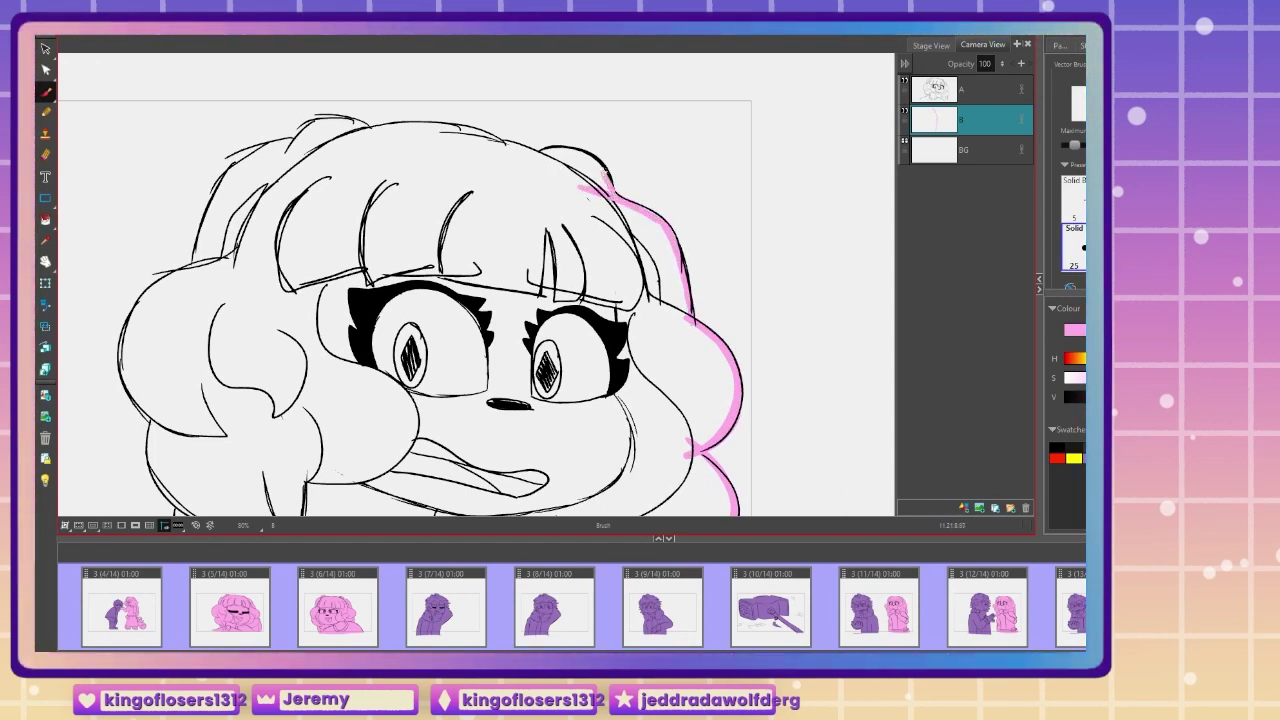
drag(612, 192, 522, 165)
drag(327, 246, 457, 296)
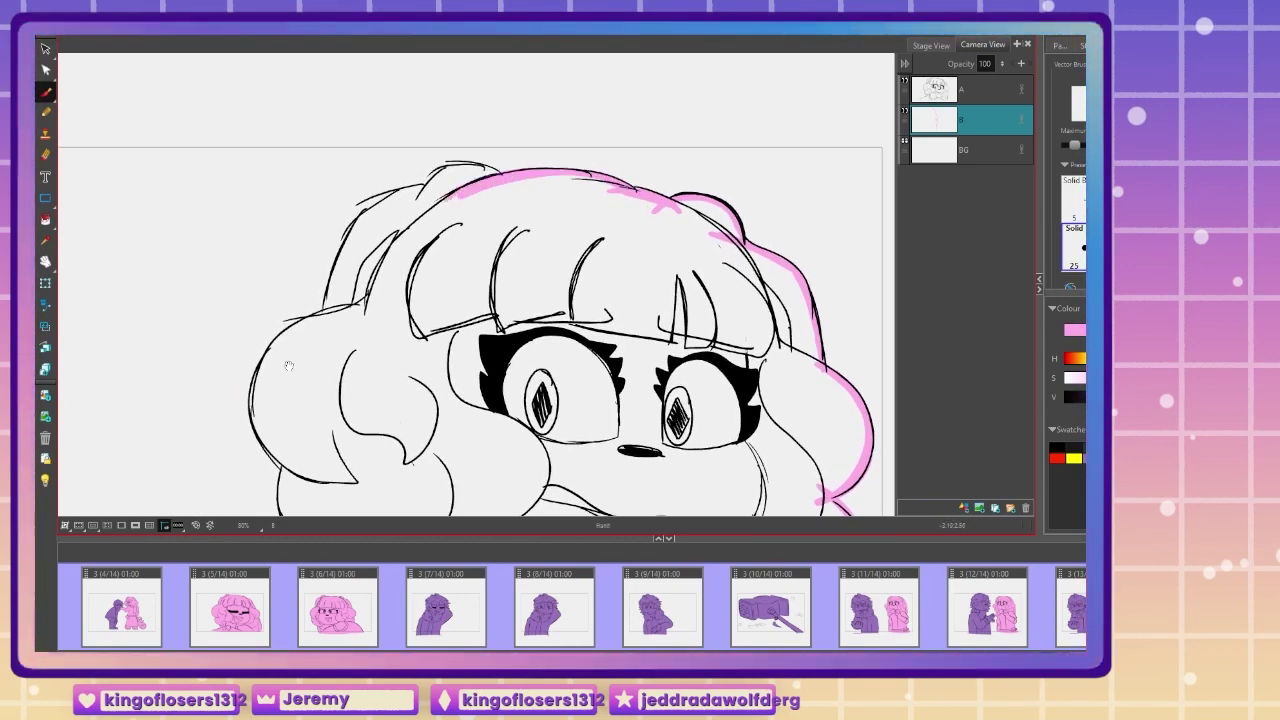
Step: Trace the near pigtail, near-side curls, hanging hair and near shoulder in pink
mouse_move(288, 366)
mouse_down()
mouse_move(490, 330)
mouse_move(560, 256)
mouse_up()
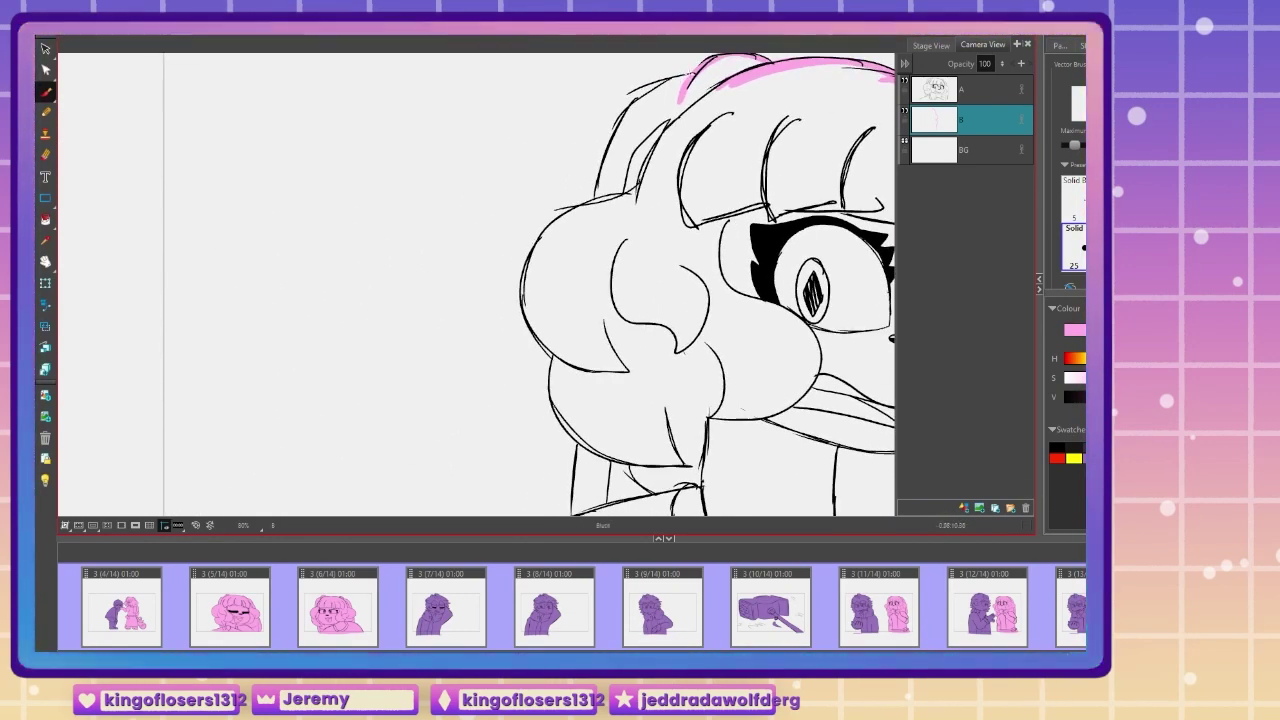
mouse_move(680, 78)
mouse_down()
mouse_move(631, 105)
mouse_move(597, 190)
mouse_up()
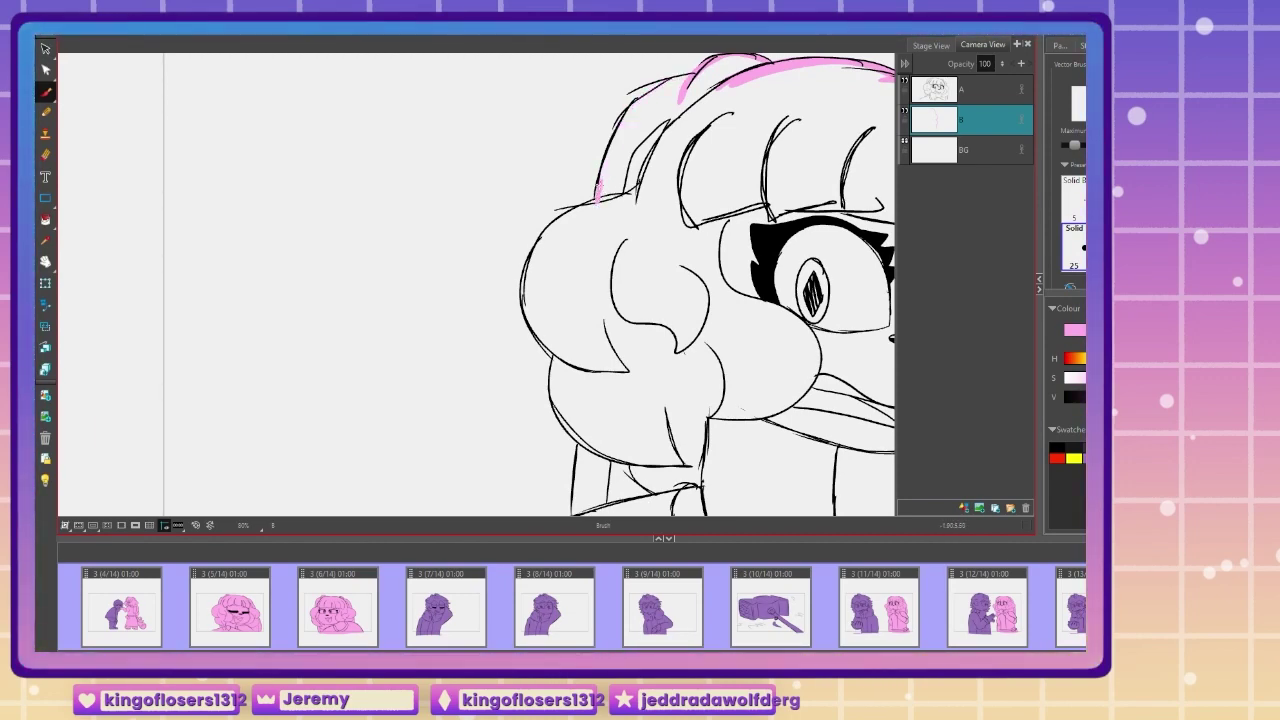
drag(500, 300, 585, 211)
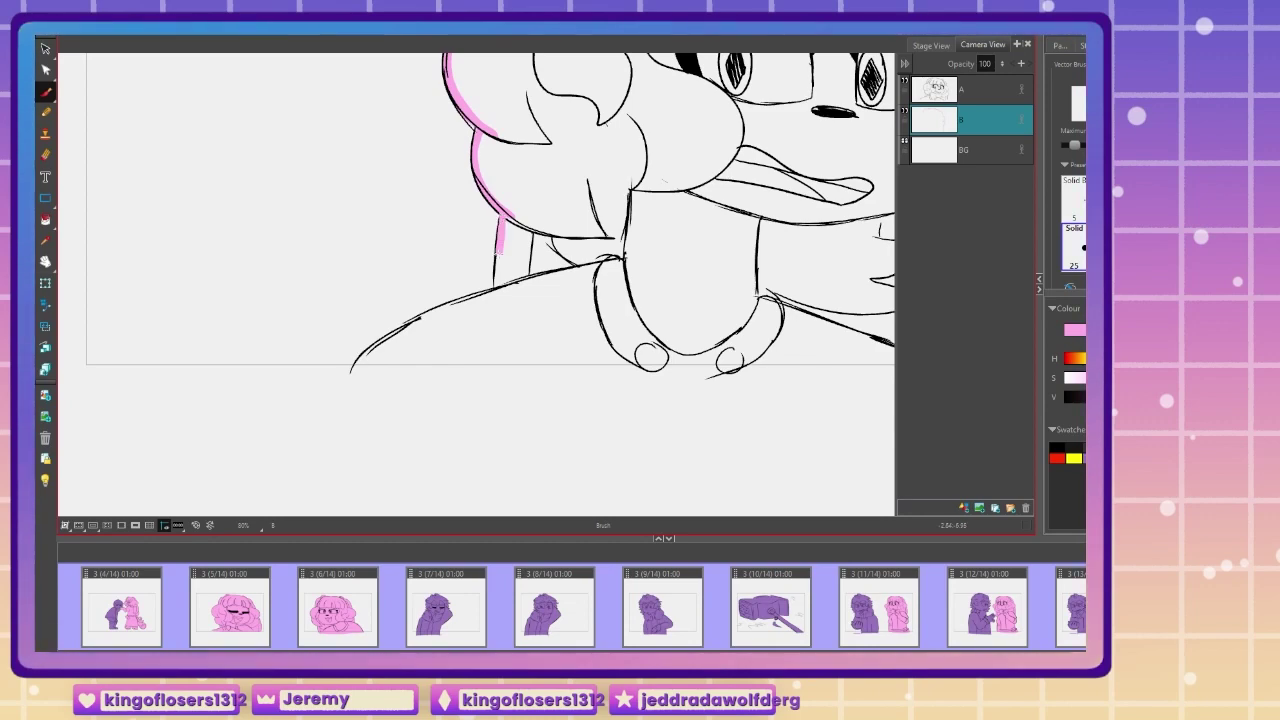
mouse_move(400, 357)
mouse_down()
mouse_move(505, 250)
mouse_move(590, 201)
mouse_move(481, 280)
mouse_up()
mouse_move(543, 384)
mouse_down()
mouse_move(309, 407)
mouse_move(269, 443)
mouse_up()
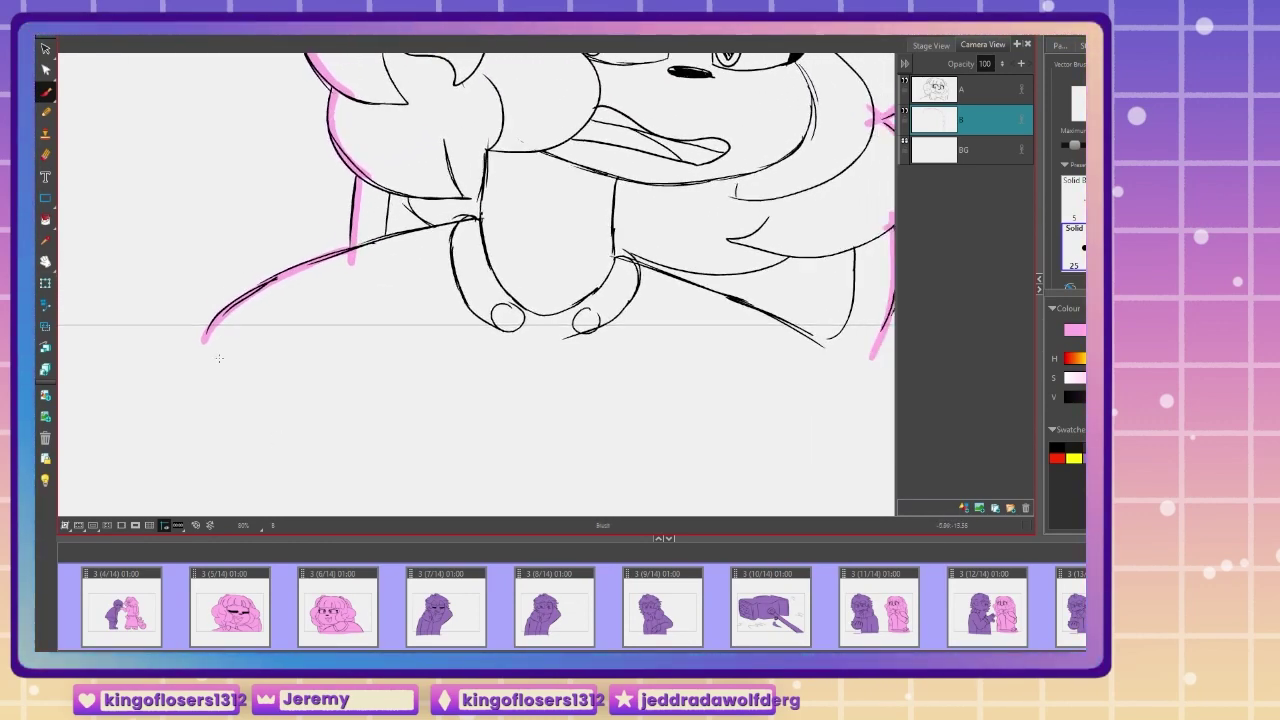
Step: Close the pink outline below the camera frame and fill the whole figure with pink
drag(207, 340, 879, 349)
key(alt+i)
click(334, 284)
key(1)
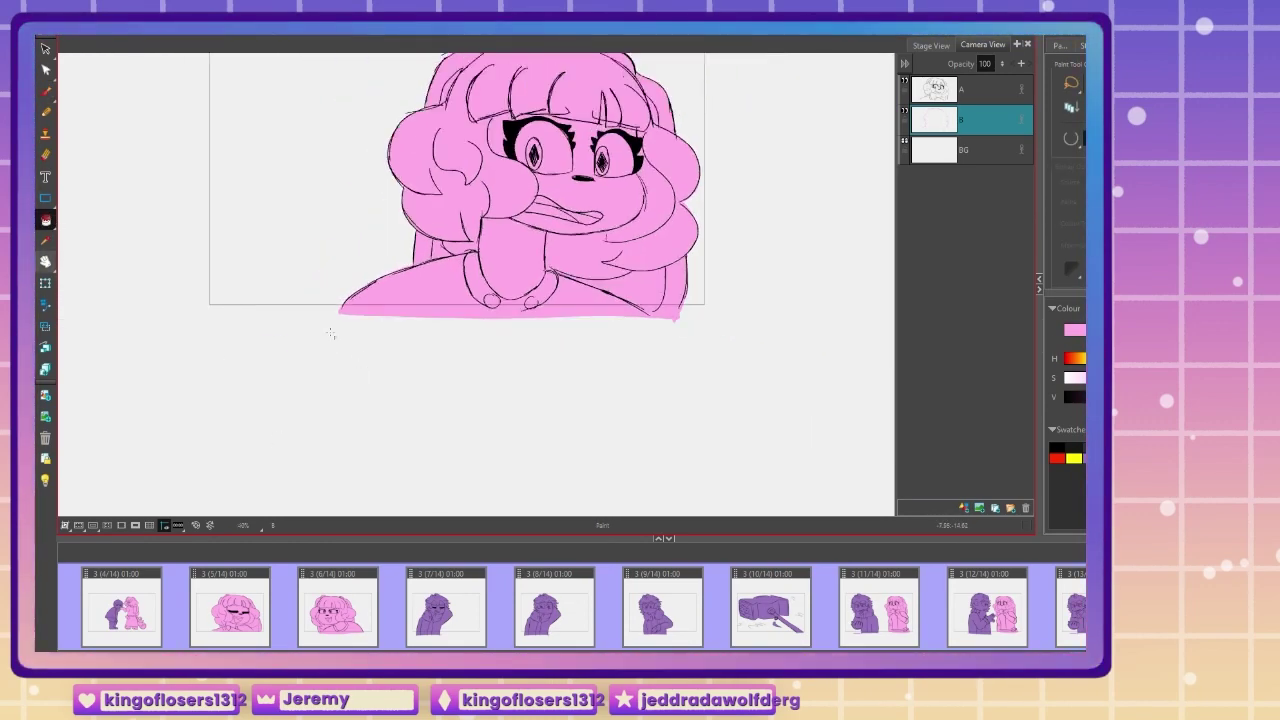
Step: Merge the line art with the pink colour layer, scale the combined drawing down slightly, and deselect it
drag(295, 321, 405, 451)
click(982, 95)
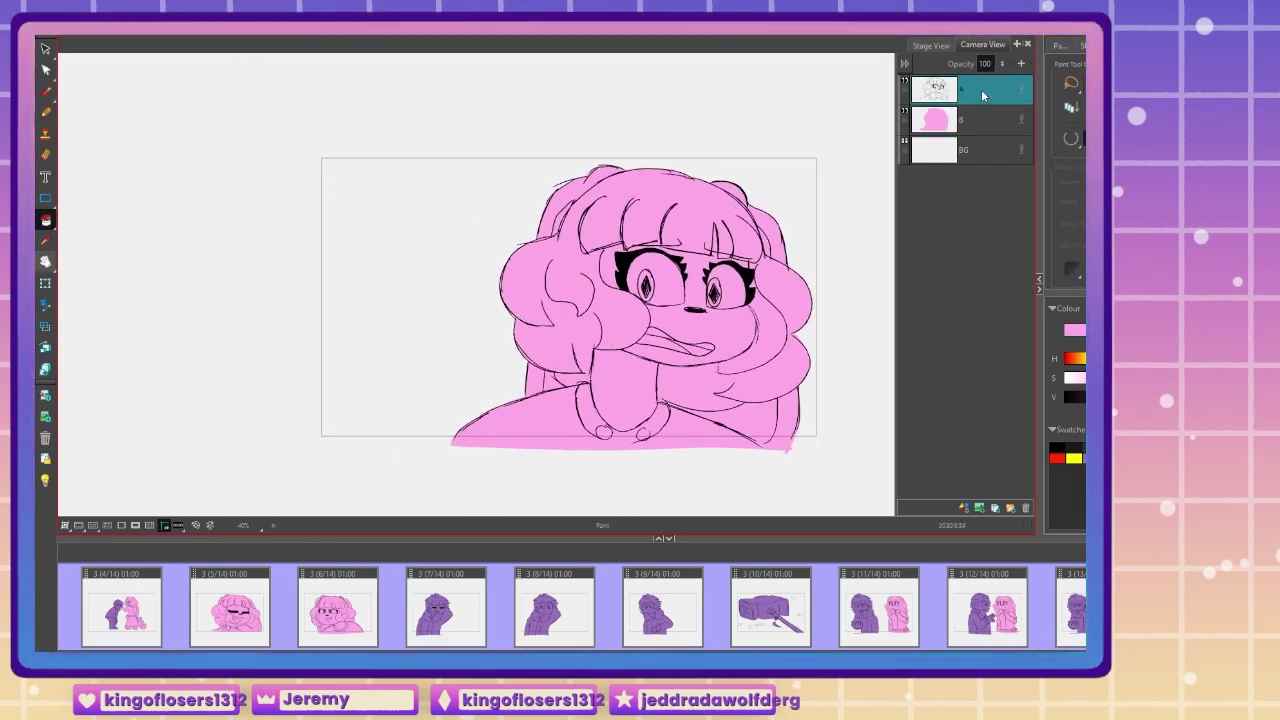
key(ctrl+e)
click(46, 51)
mouse_move(407, 427)
mouse_down()
mouse_move(767, 164)
mouse_move(487, 385)
mouse_up()
drag(451, 453, 458, 442)
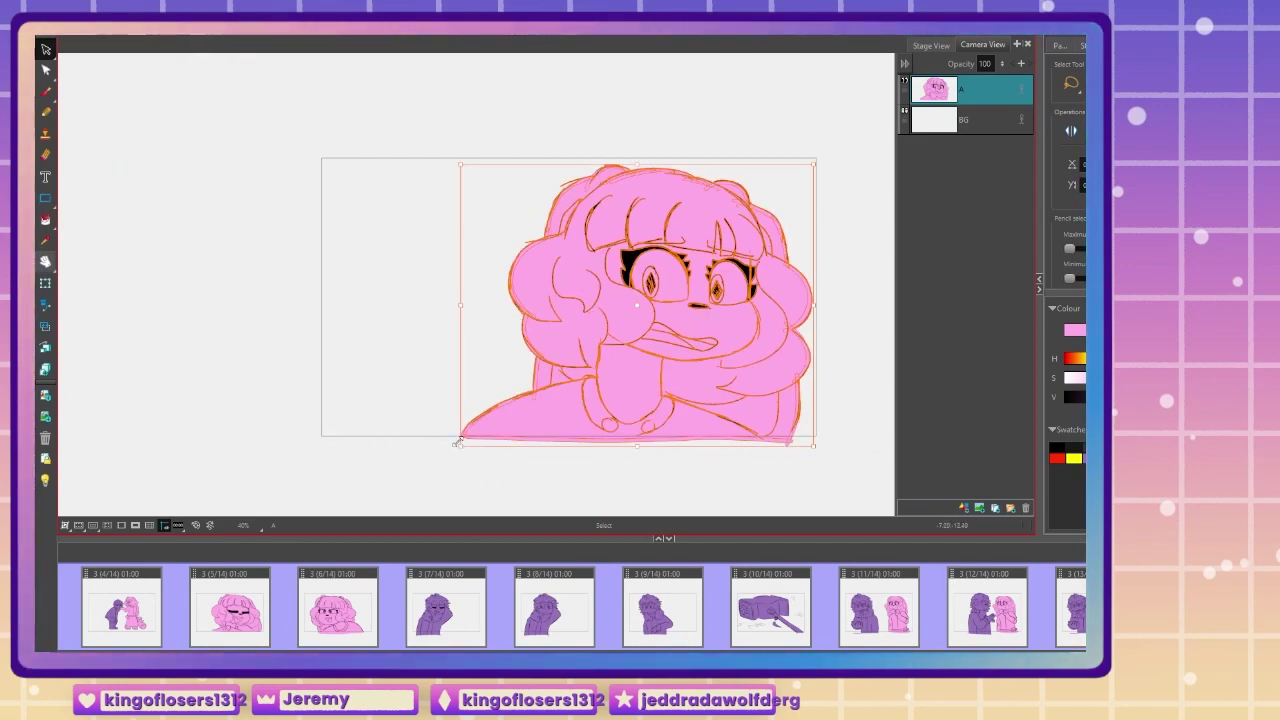
click(435, 473)
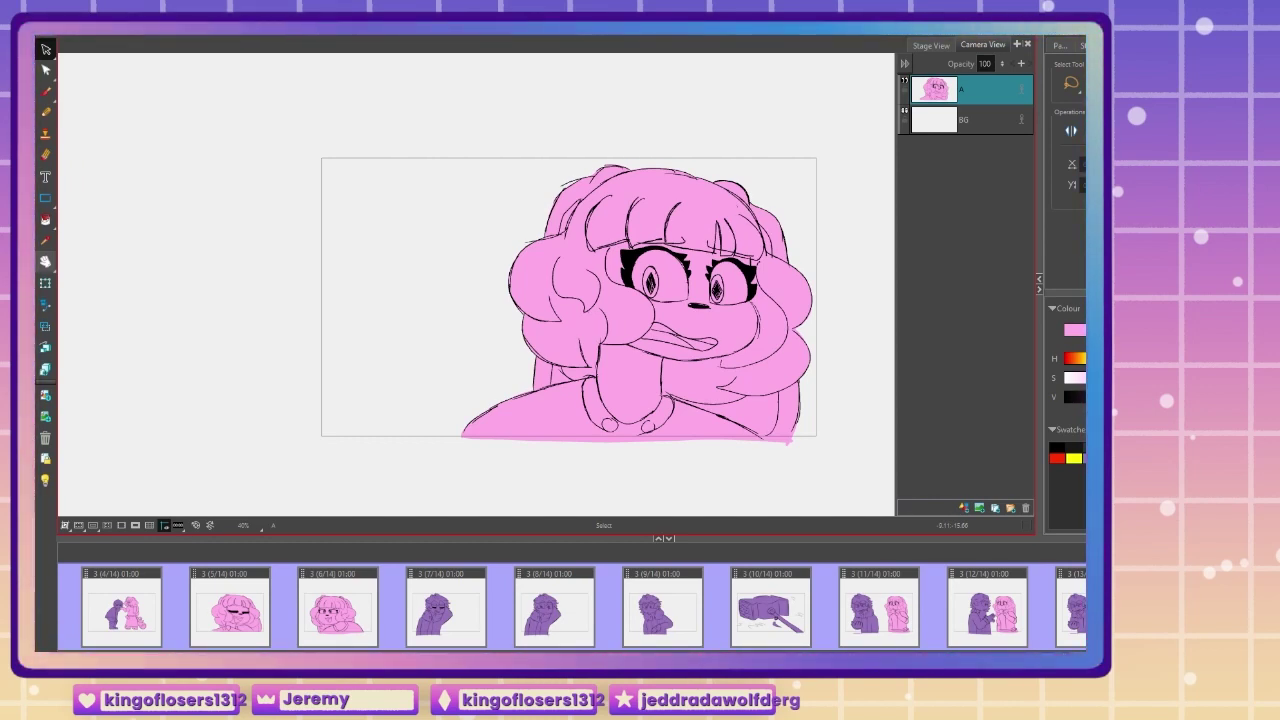
Step: Switch to the timeline, play back from panel 22, and lengthen the hand-kissing panel and the closed-eye close-up after it
click(1100, 553)
click(425, 569)
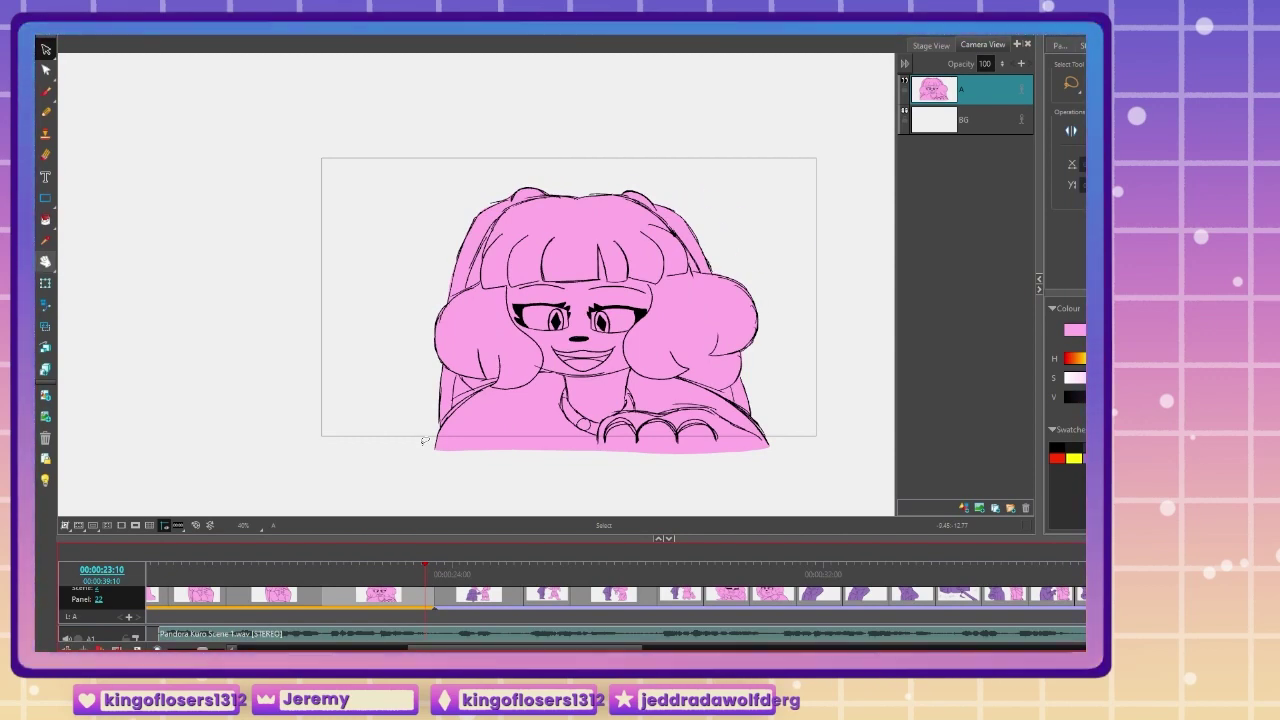
click(821, 34)
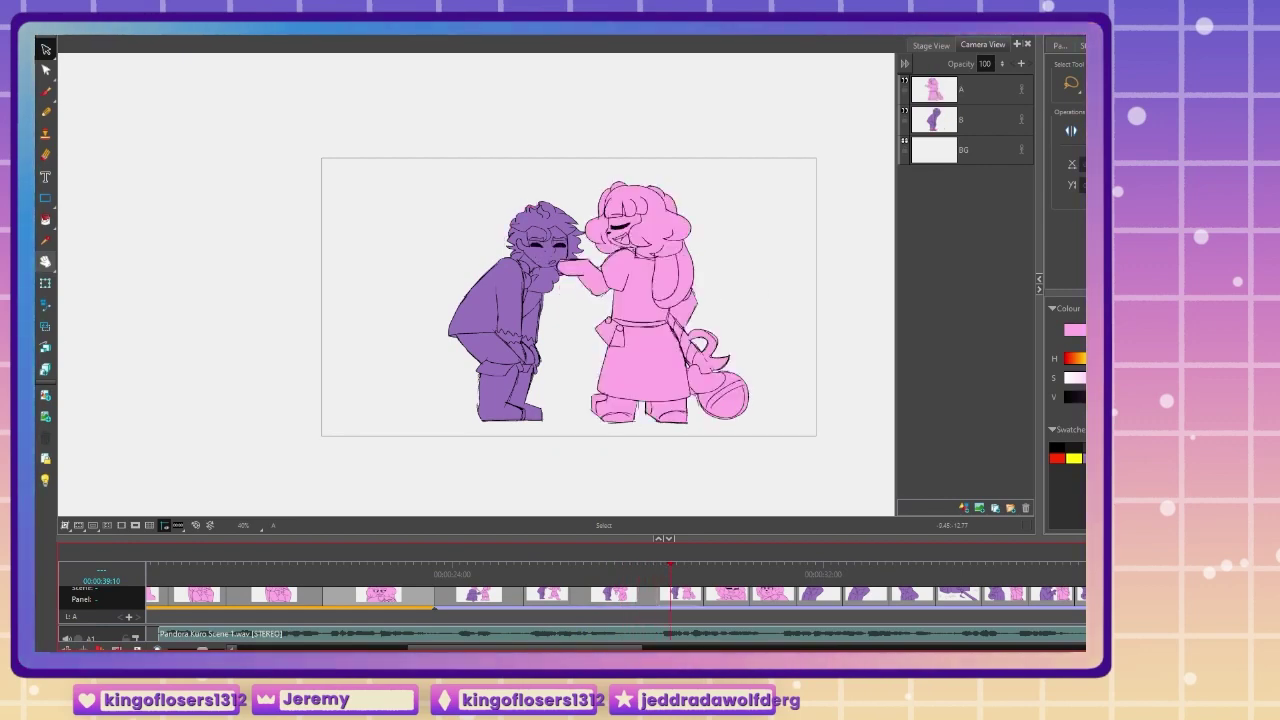
click(822, 36)
drag(701, 603, 916, 594)
Step: Play back from the hand-kissing panel and further lengthen the girl's closed-eye laughing close-up
click(723, 567)
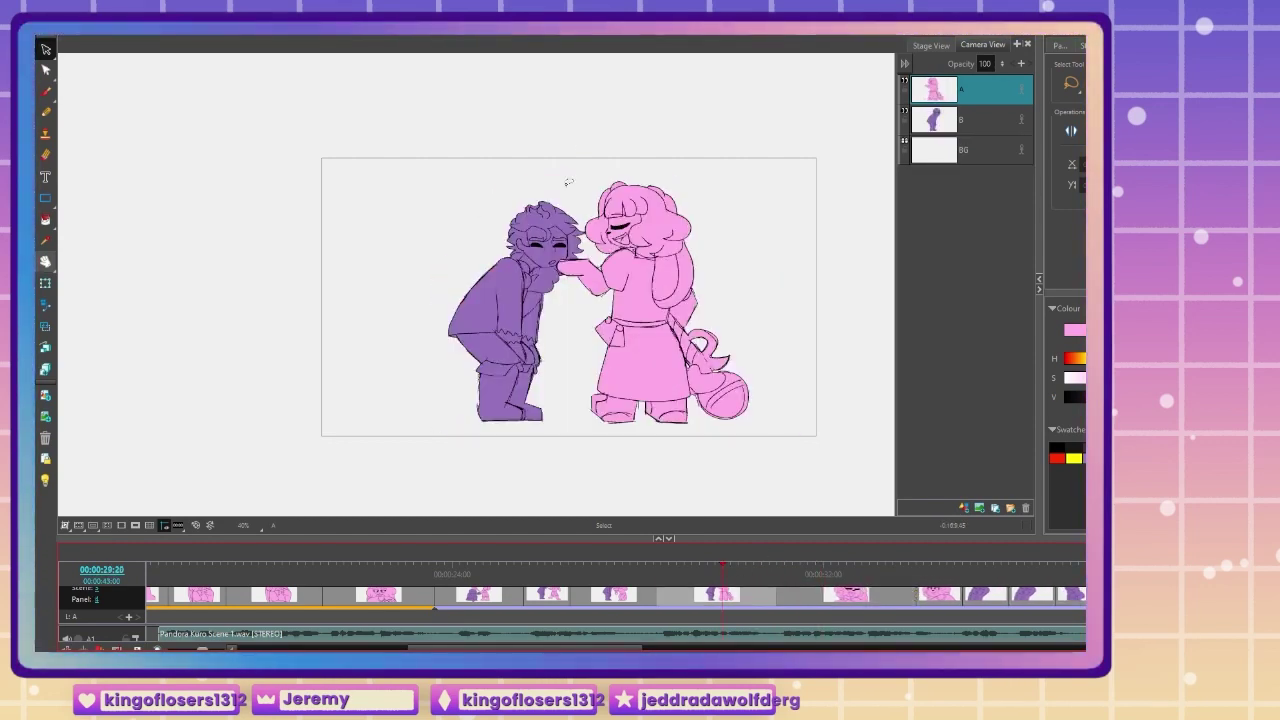
click(818, 36)
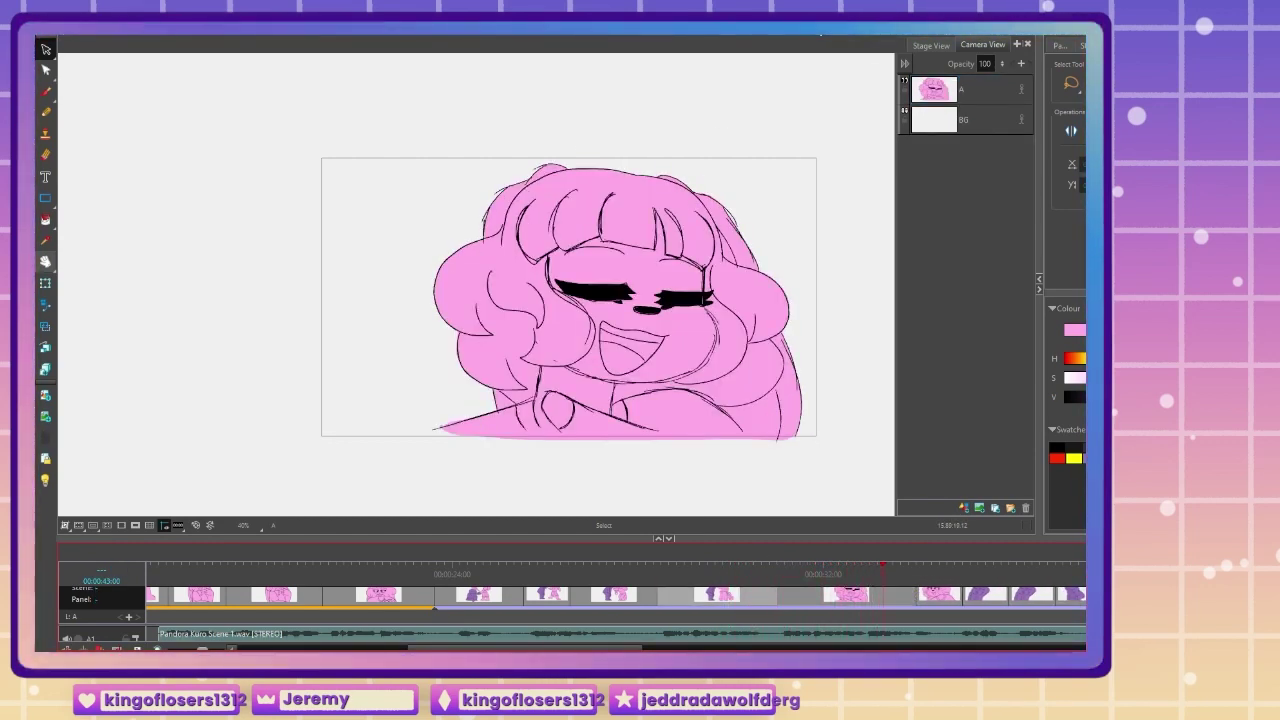
click(820, 36)
drag(916, 594, 1072, 594)
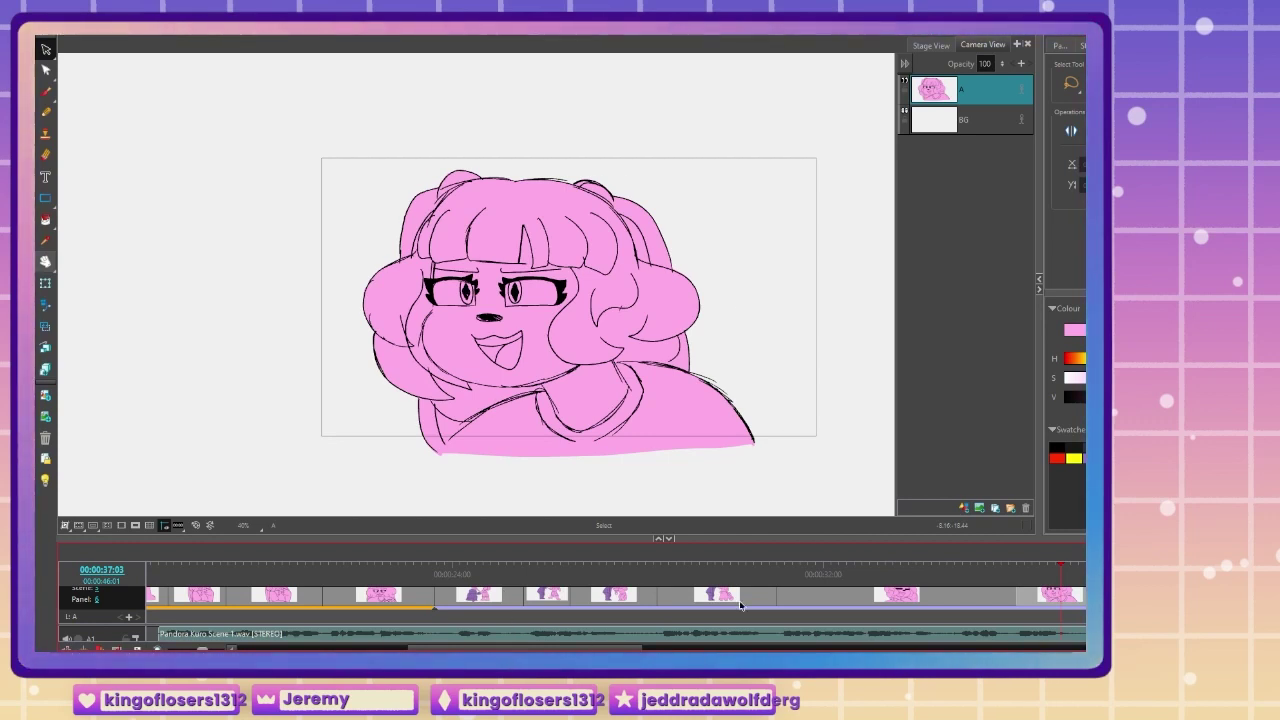
Step: Time panel 7 of the laughing purple character to about 01:11 and shorten the serious-faced panel 8 against the audio
scroll(740, 604, down, 5)
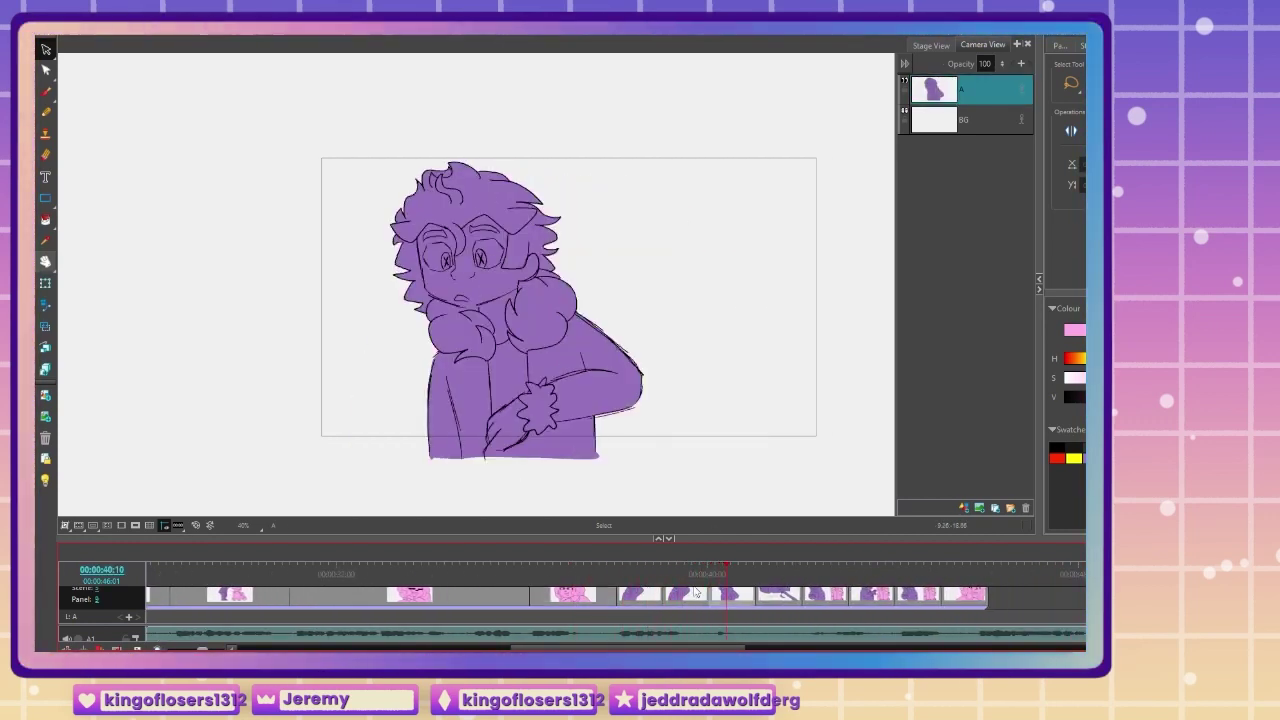
drag(662, 595, 699, 596)
click(619, 572)
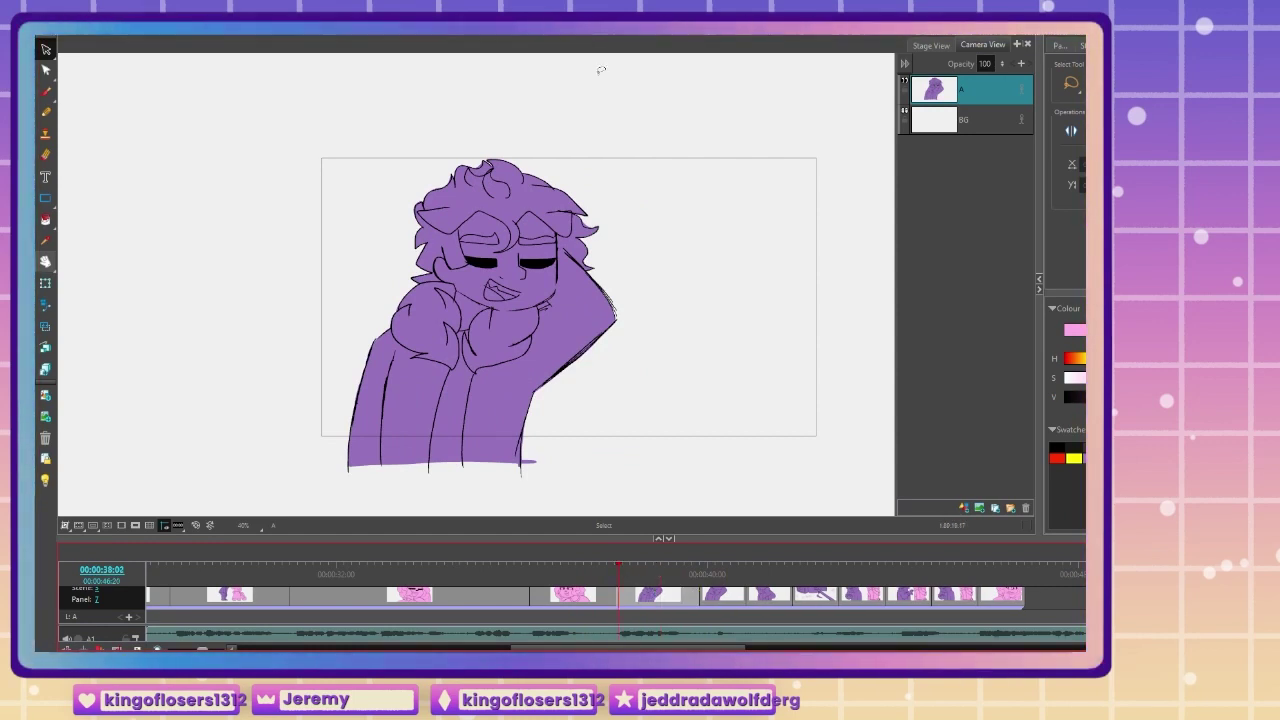
mouse_move(699, 597)
mouse_down()
mouse_move(676, 597)
mouse_move(699, 597)
mouse_up()
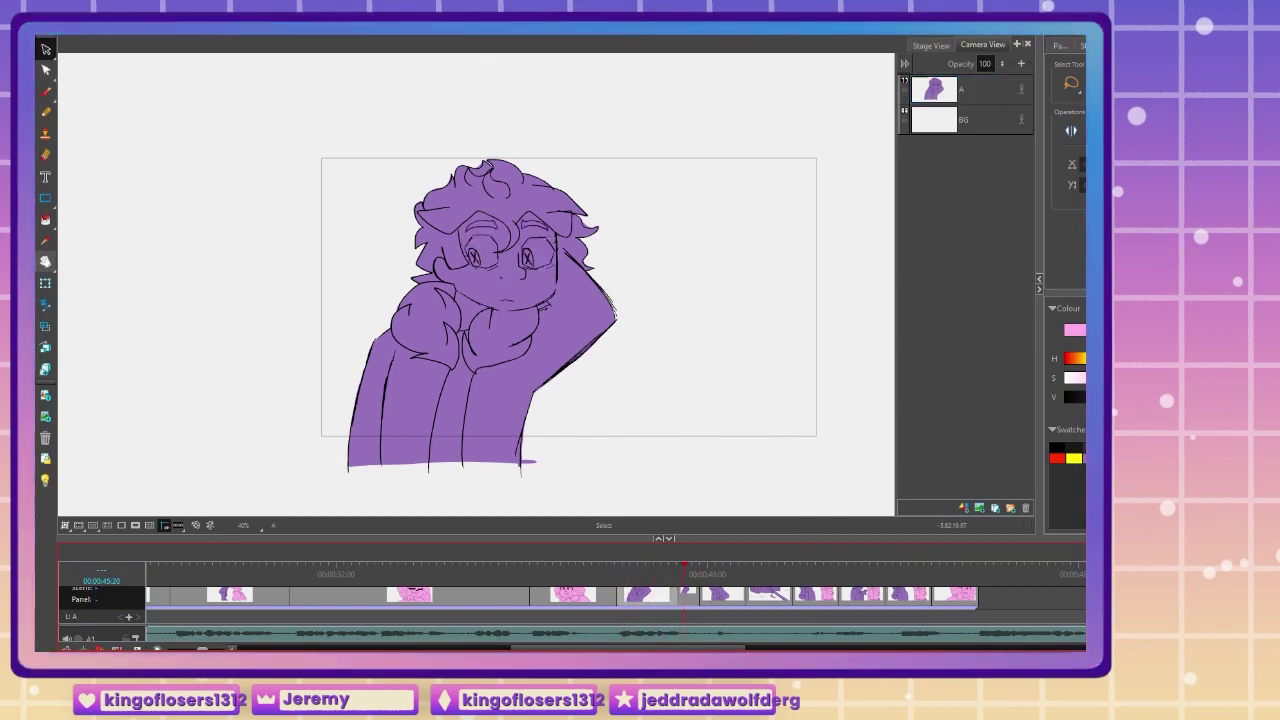
key(space)
drag(697, 597, 680, 595)
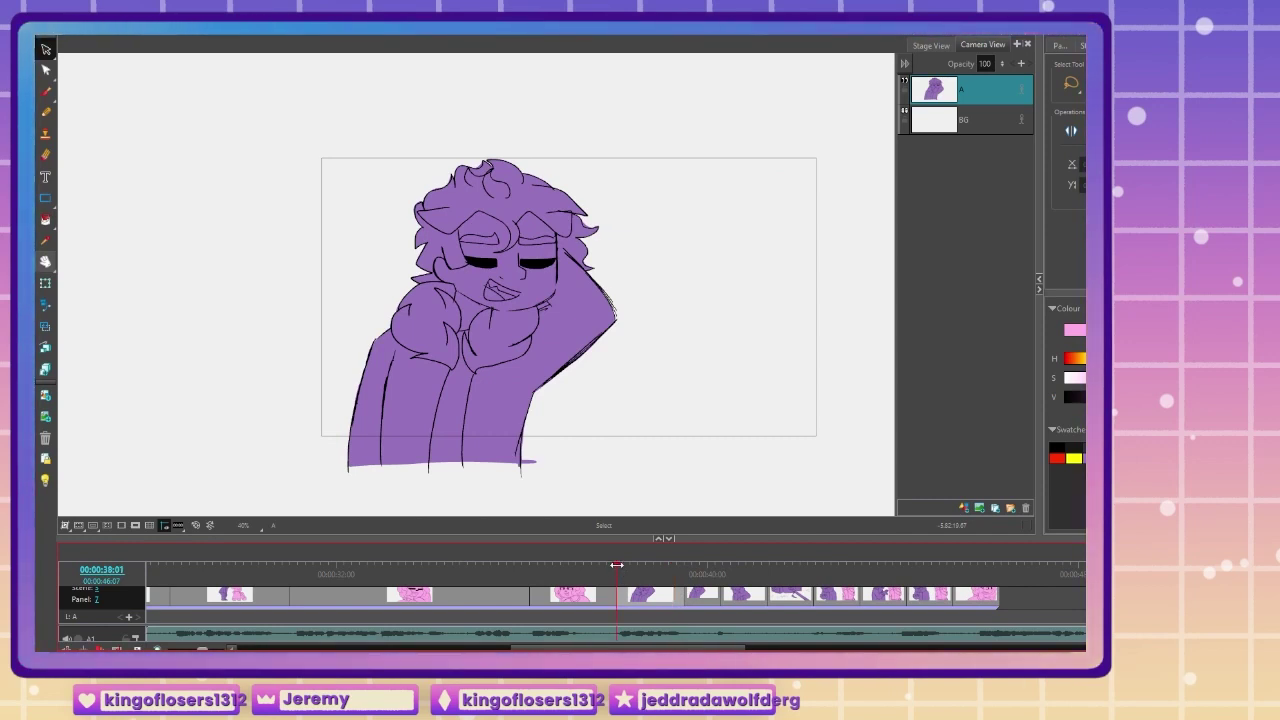
Step: Add layer transform keyframes at the start and end of panel 7, and play back from the pink girl's close-up before it
click(681, 574)
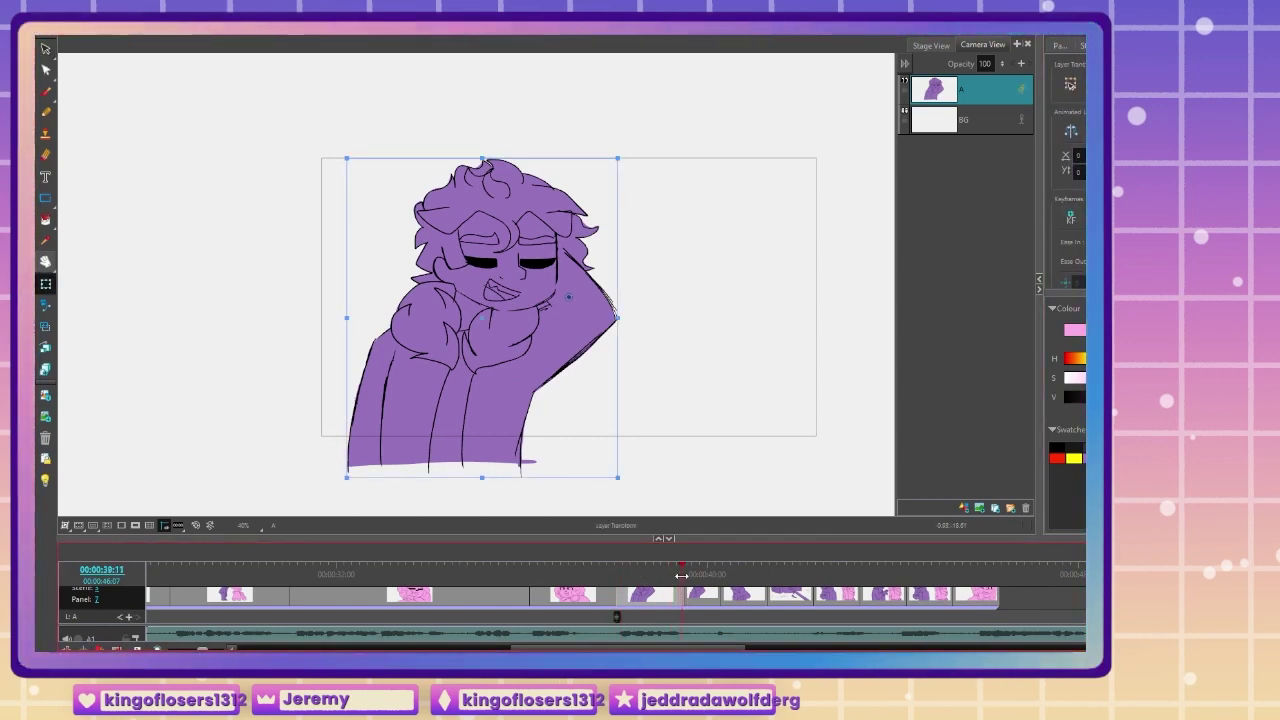
click(1071, 219)
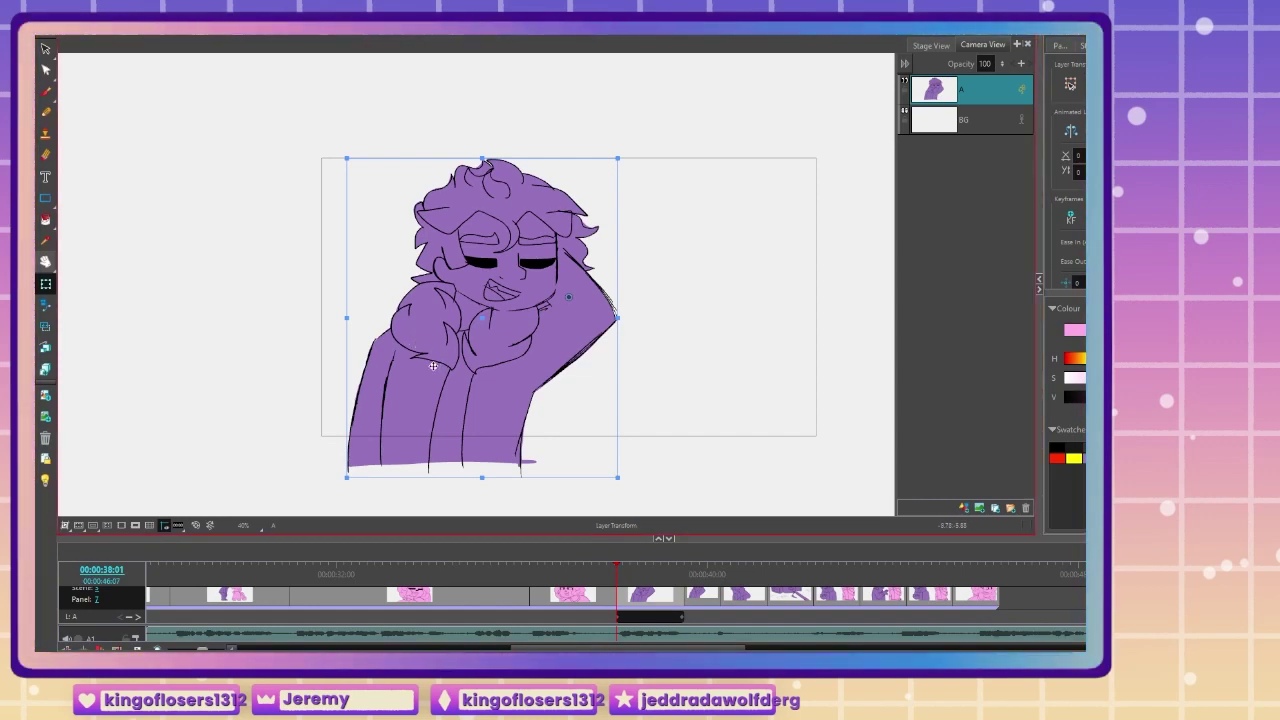
click(570, 563)
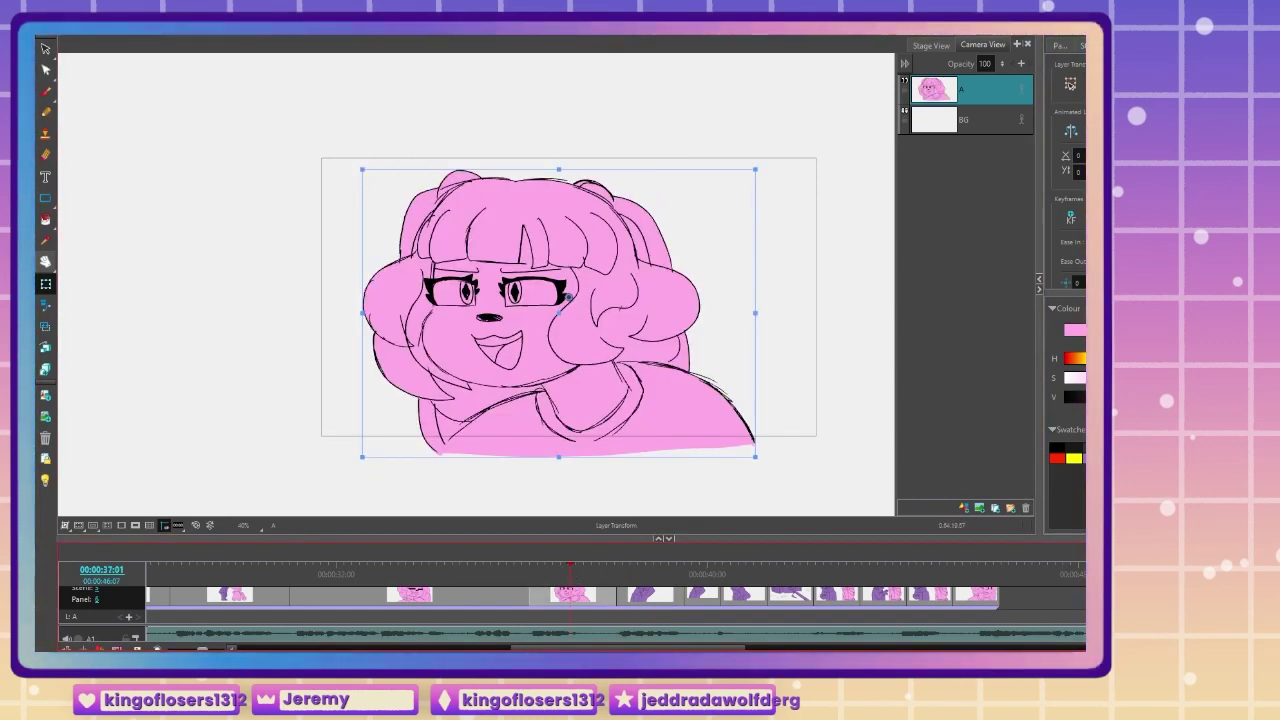
key(shift+Return)
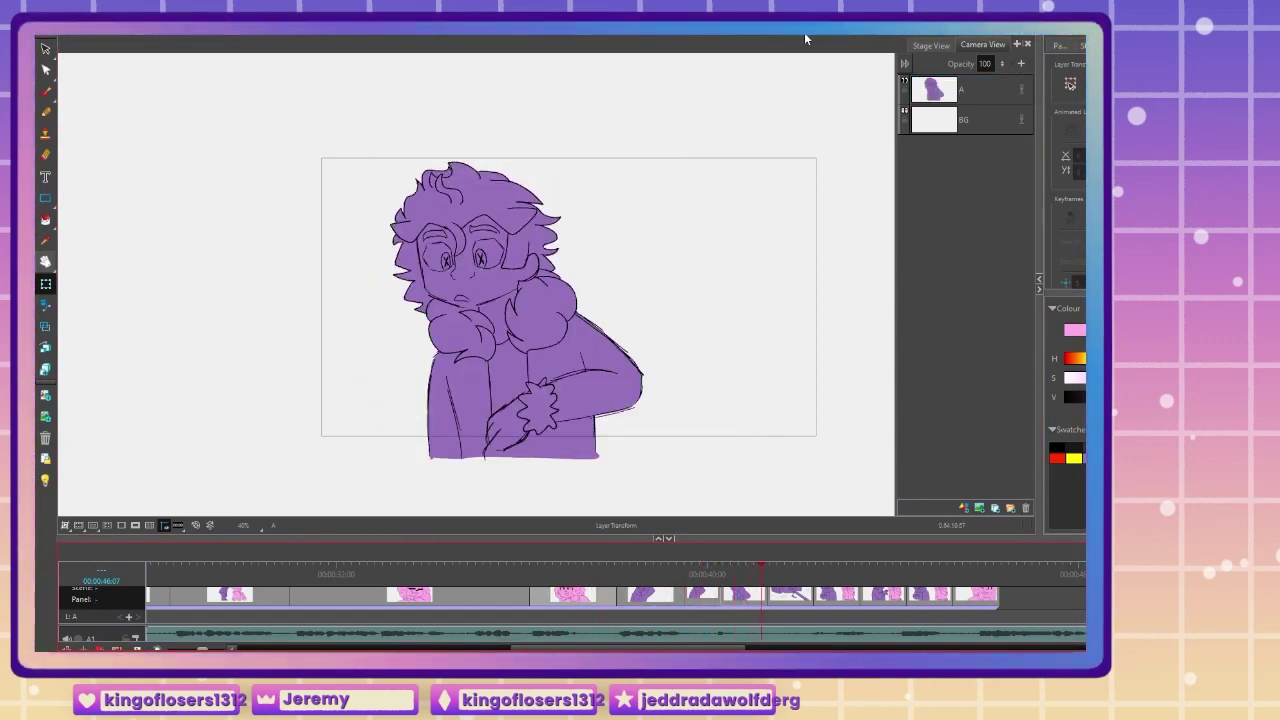
Step: Lengthen the two-character panel 11, play back the scene, and trim the serious-faced panel 8 to 00:15
key(space)
drag(859, 598, 972, 599)
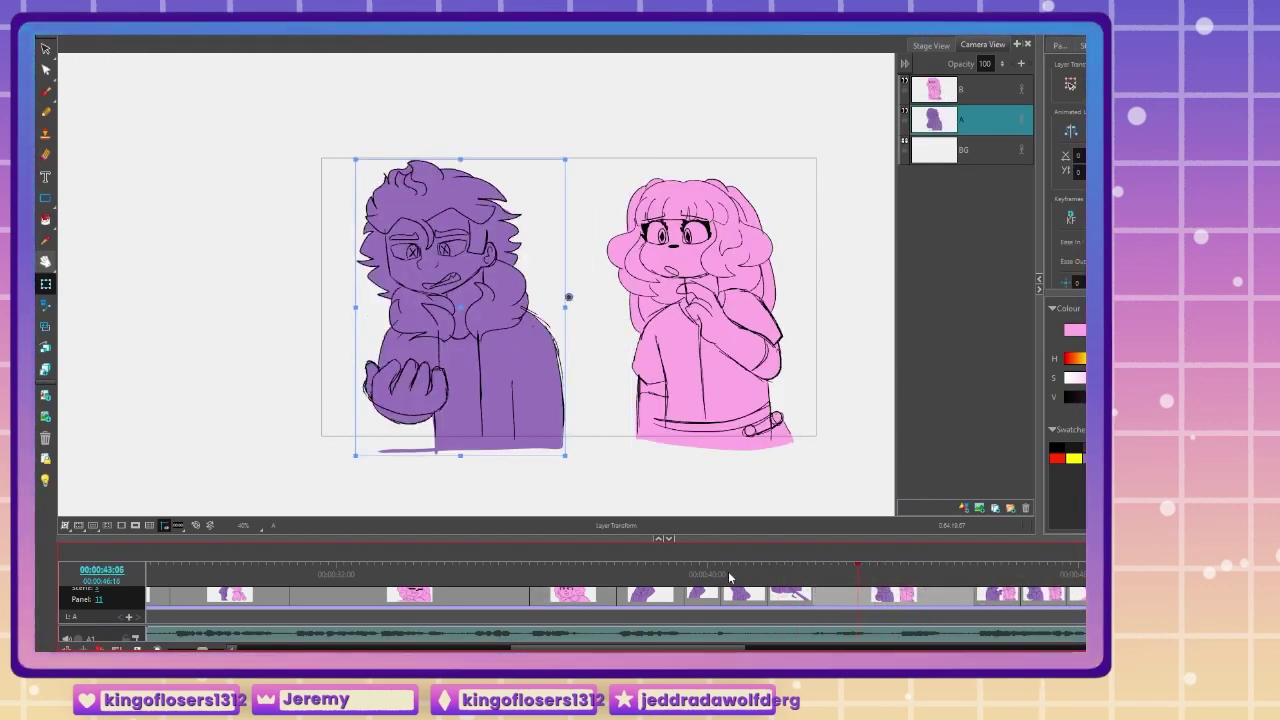
click(545, 566)
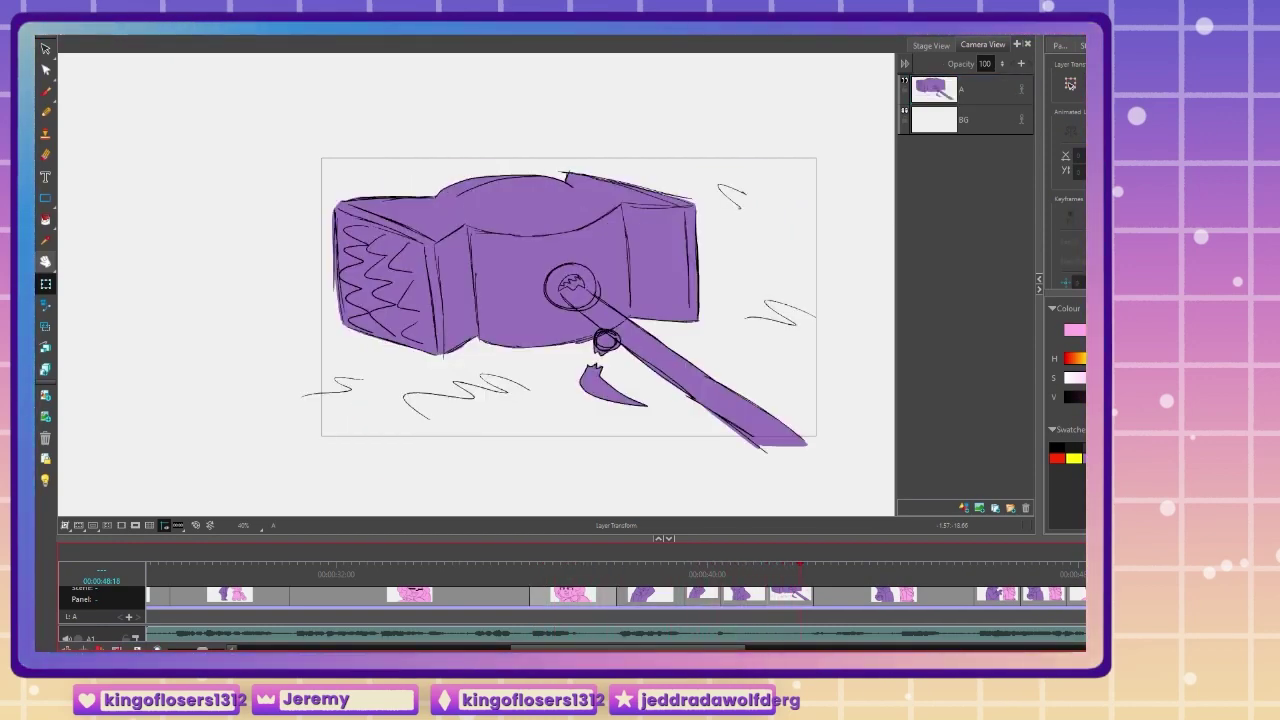
key(space)
drag(720, 596, 713, 596)
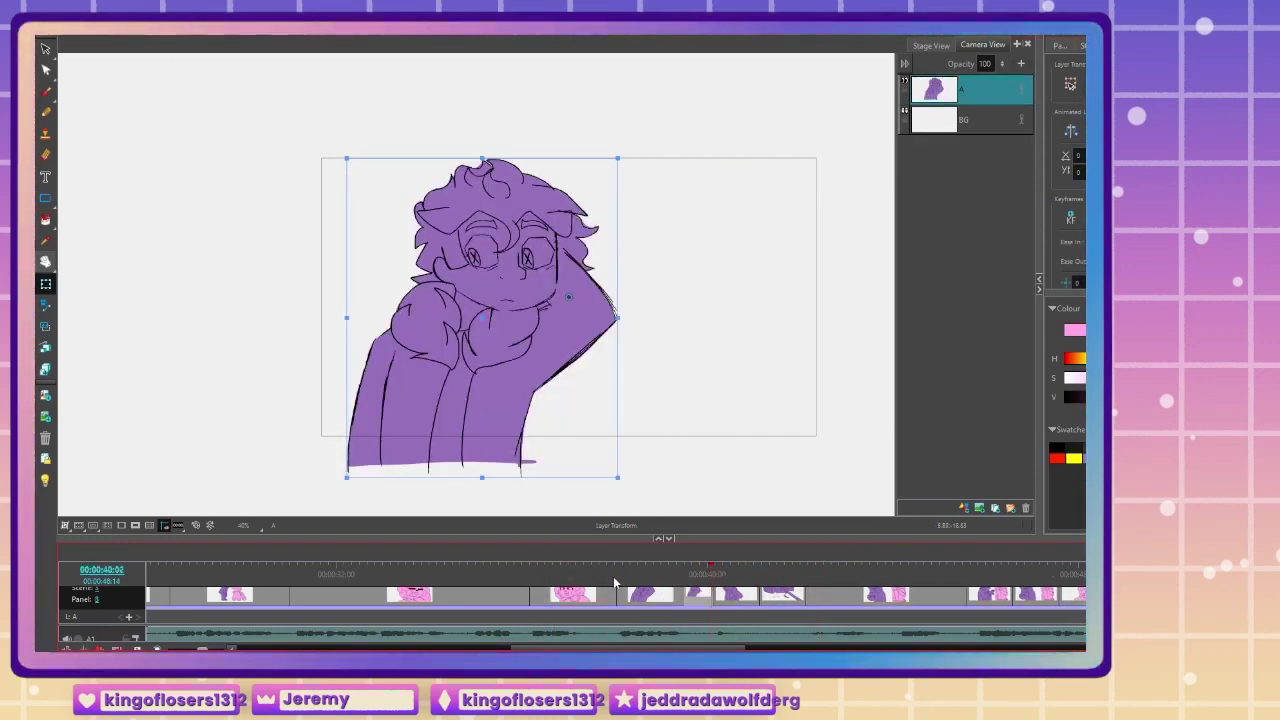
Step: Play back from the closed-eye close-up, lengthen panel 11 further, and replay from panel 8
click(478, 564)
key(space)
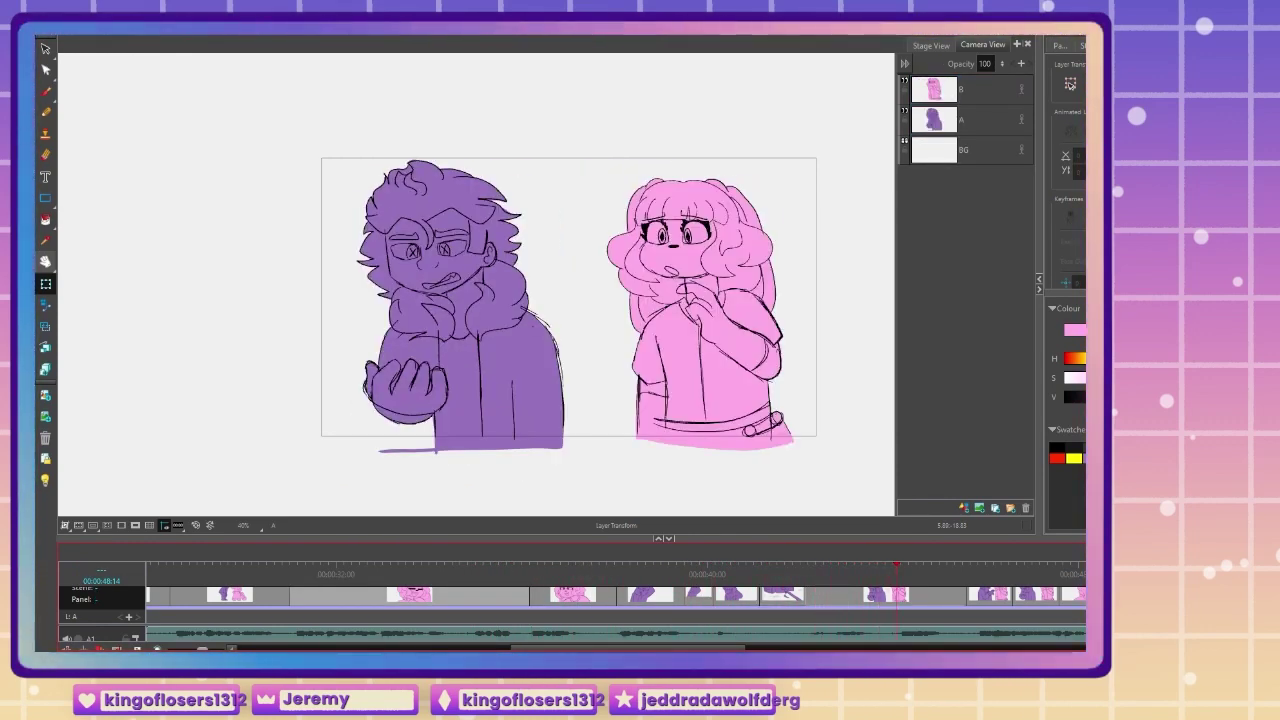
click(965, 565)
drag(966, 594, 966, 594)
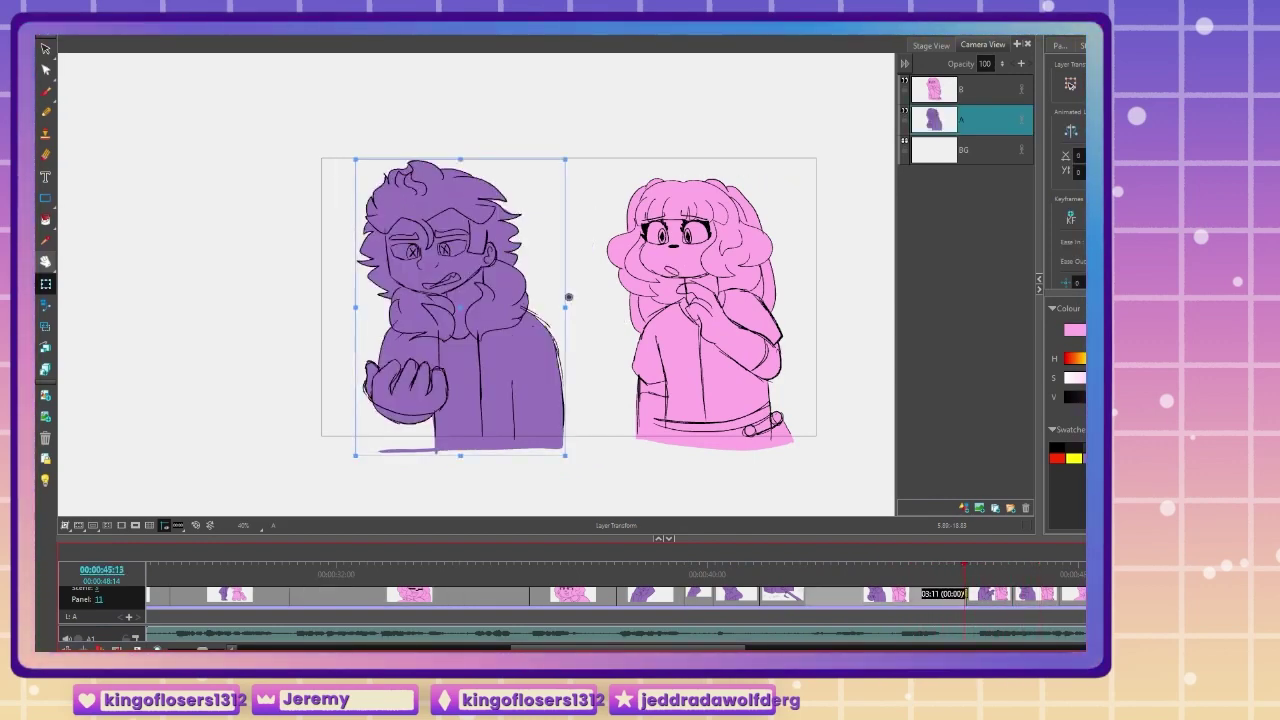
click(694, 566)
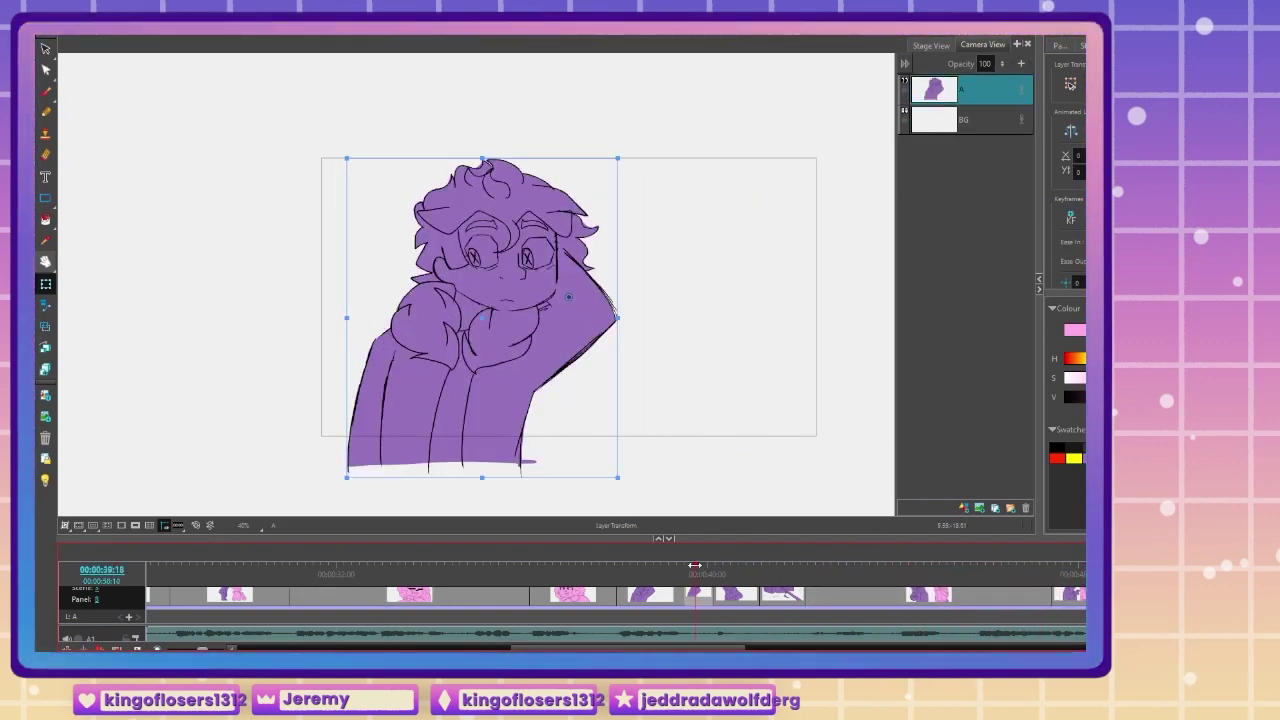
key(space)
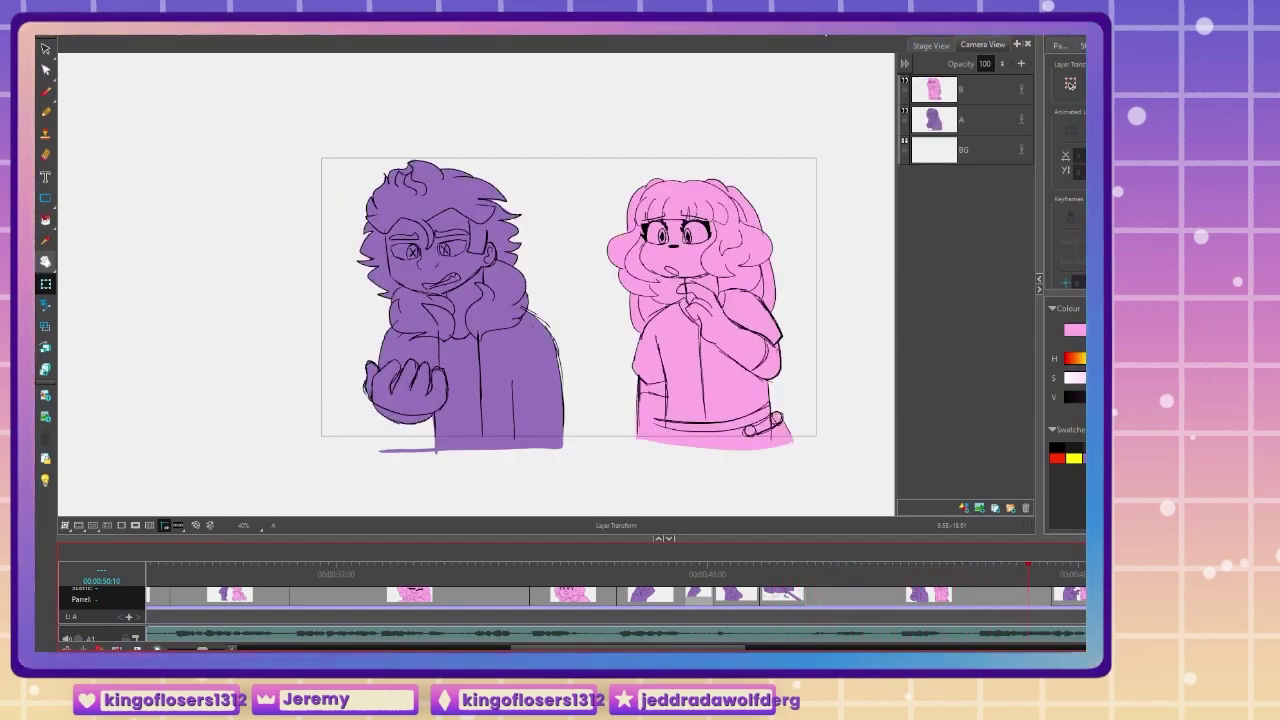
Step: Trim panel 11 to 05:02, set panel 12 to about 01:04, and replay from panel 11
key(space)
drag(1052, 595, 1041, 595)
click(1064, 595)
click(874, 564)
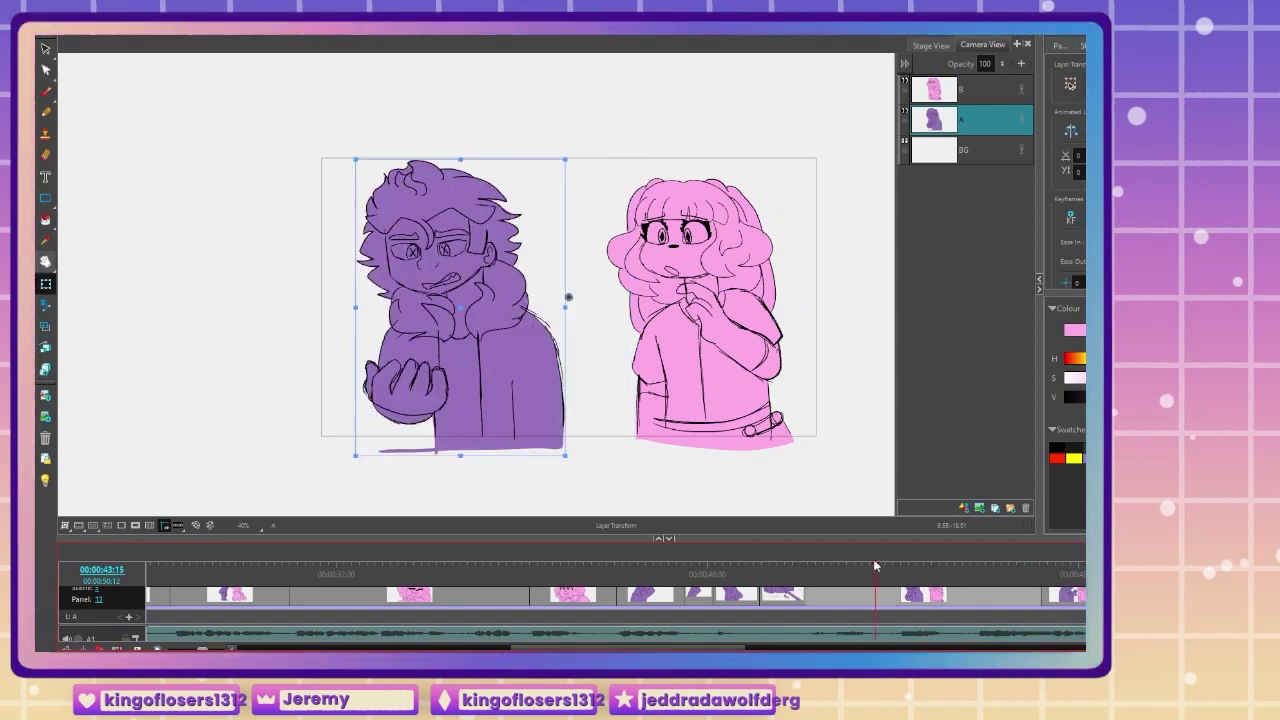
key(space)
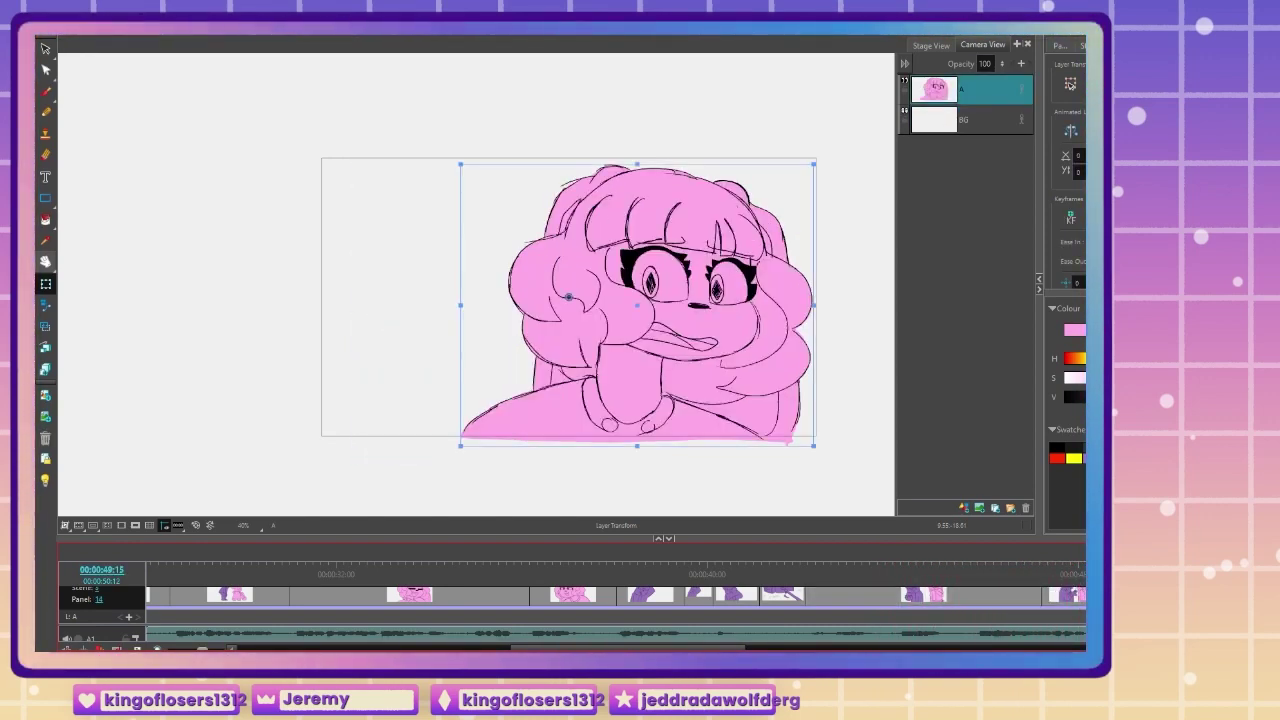
Step: Play through the last panels, lengthen panel 13 of the two characters to about 04:13, and play it back
key(space)
key(space)
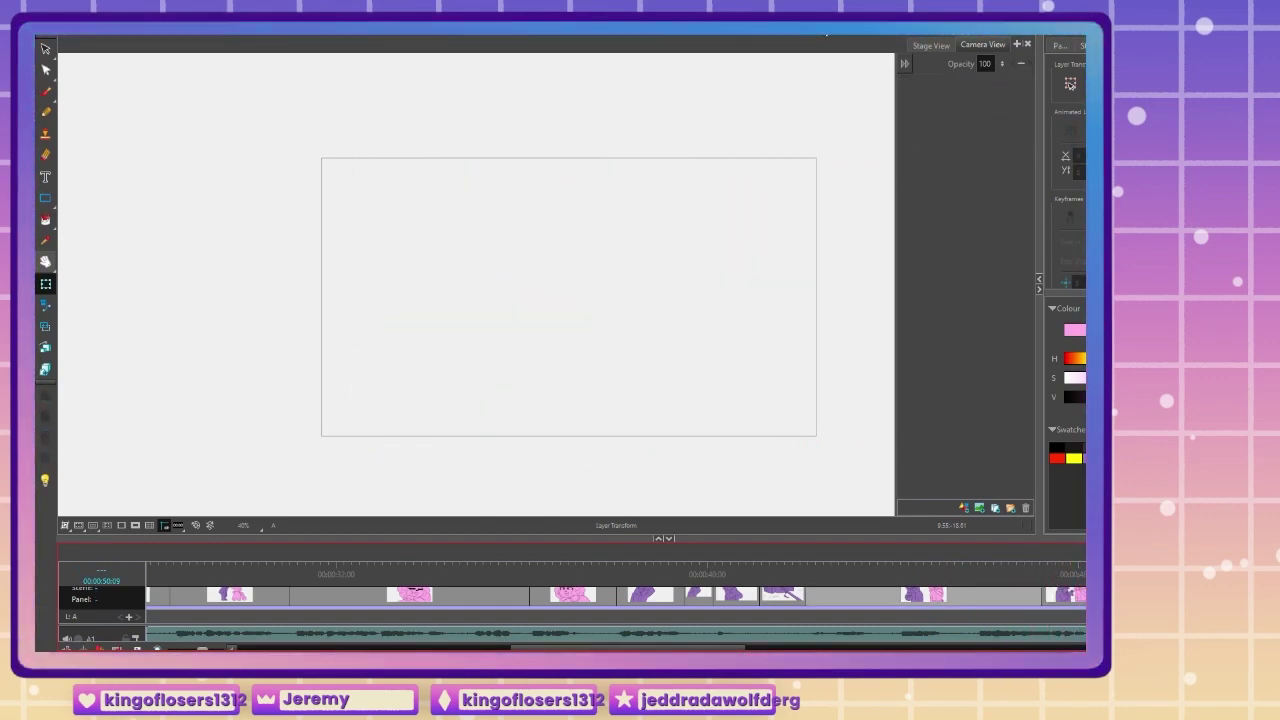
key(space)
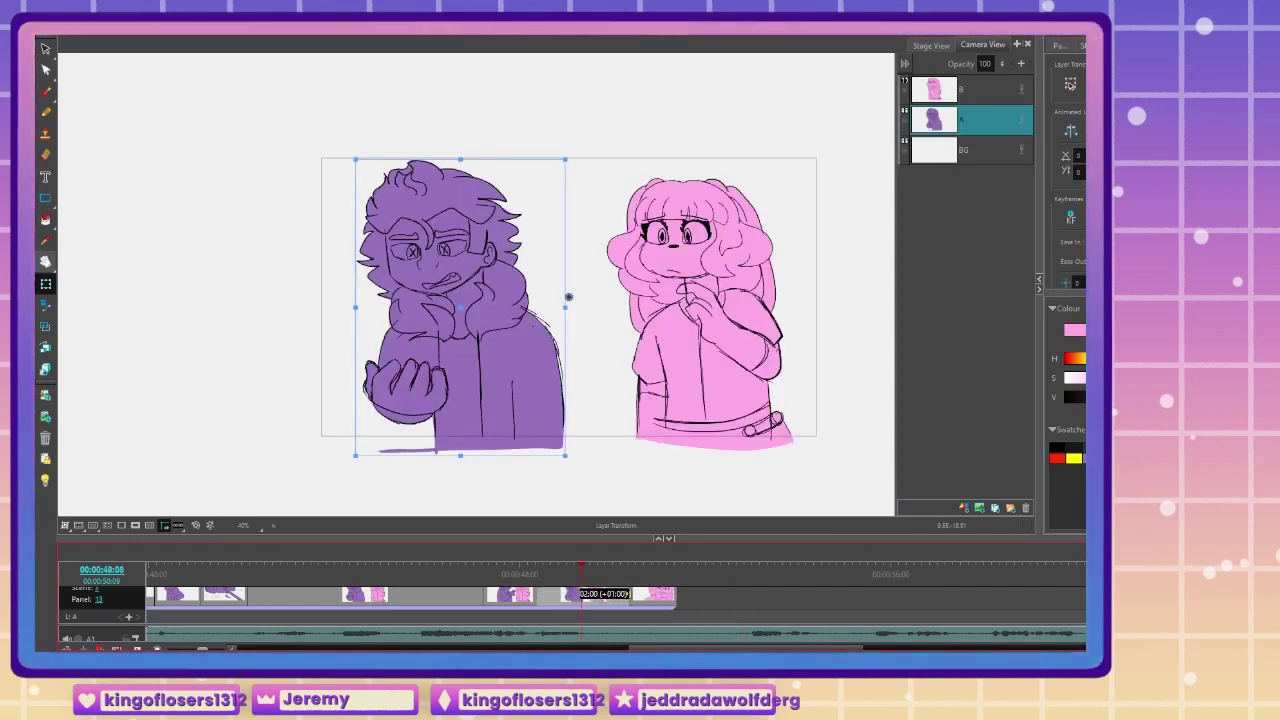
drag(735, 598, 747, 598)
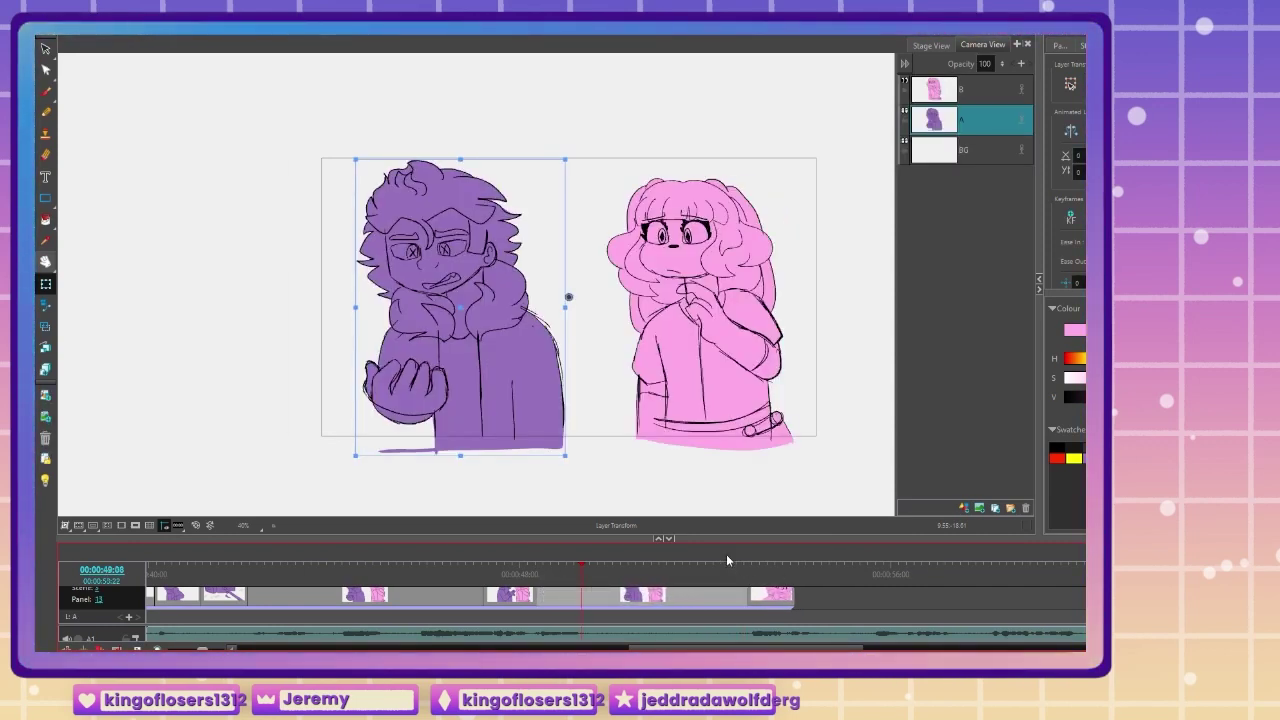
click(721, 565)
key(space)
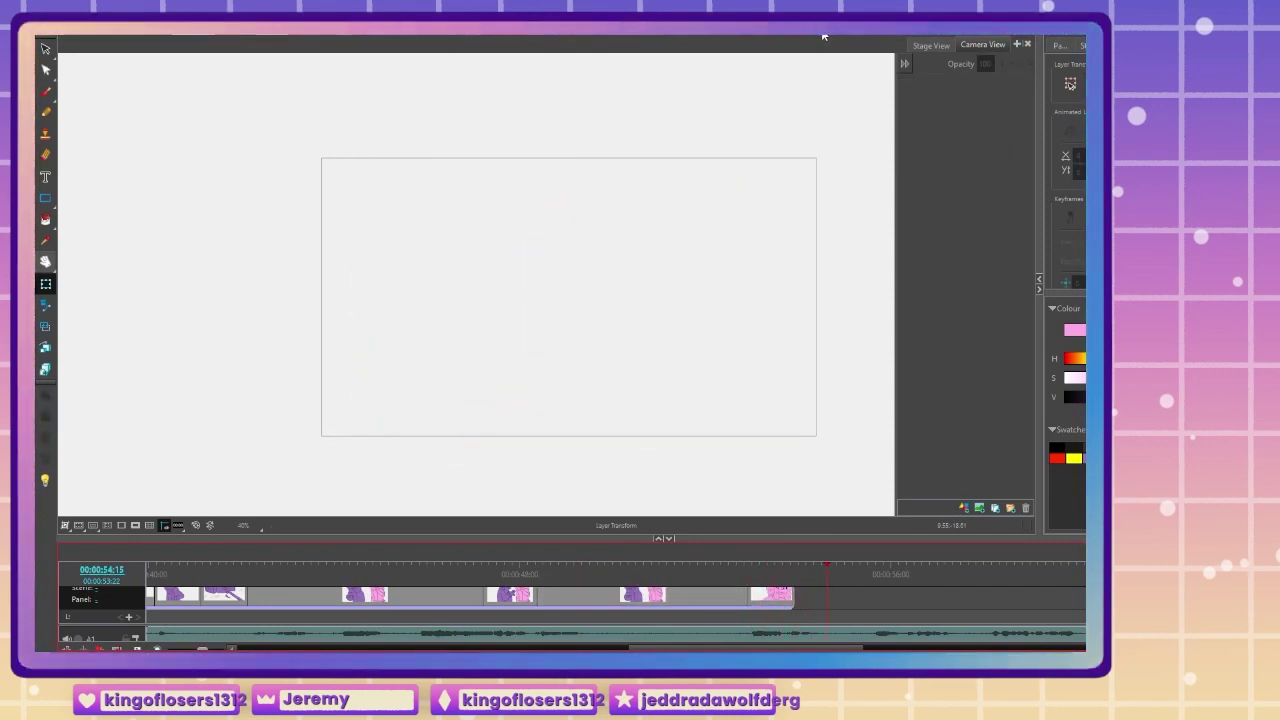
Step: Lengthen the pink girl's closing close-up in panel 14 and play back from panel 13 past the end
drag(791, 594, 868, 594)
click(704, 564)
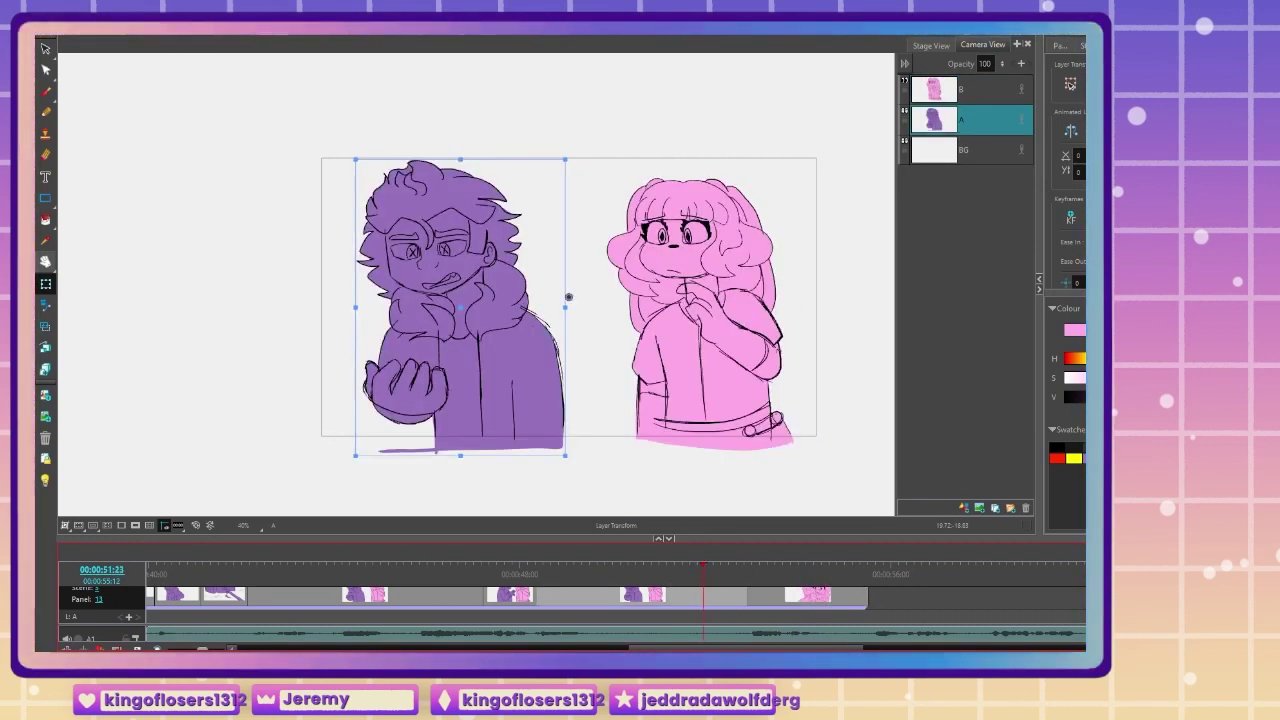
key(space)
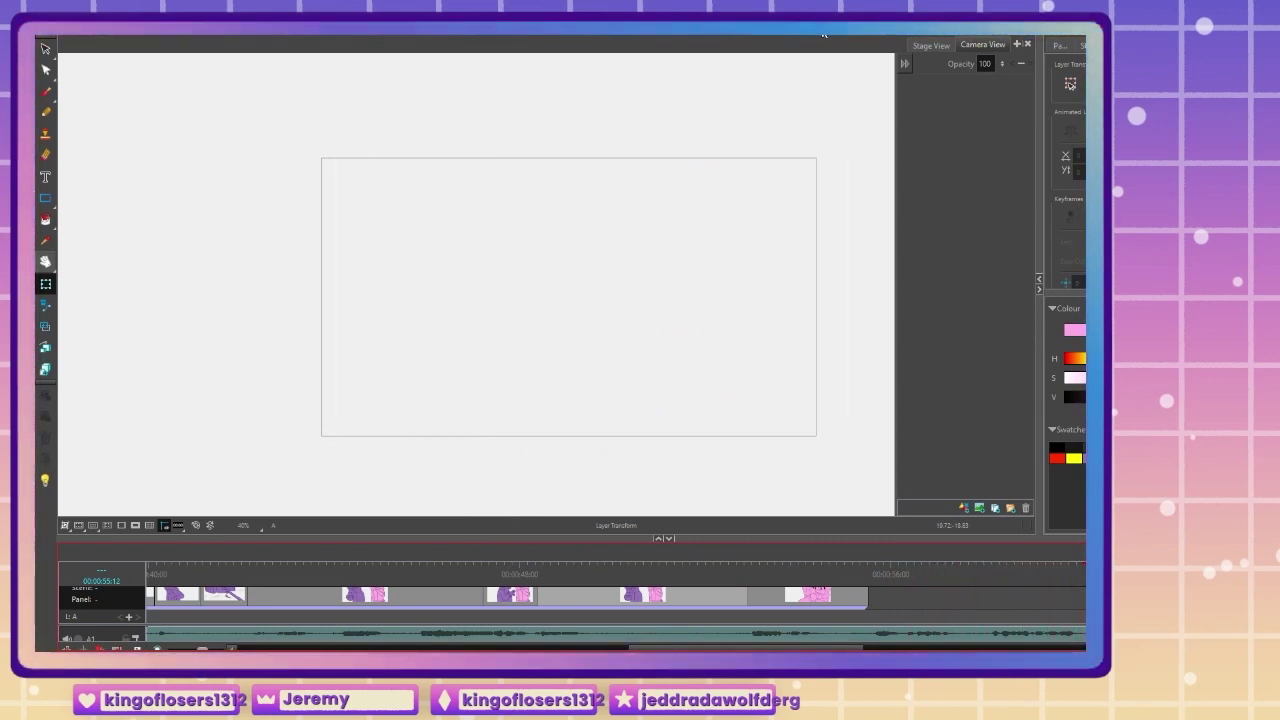
click(872, 566)
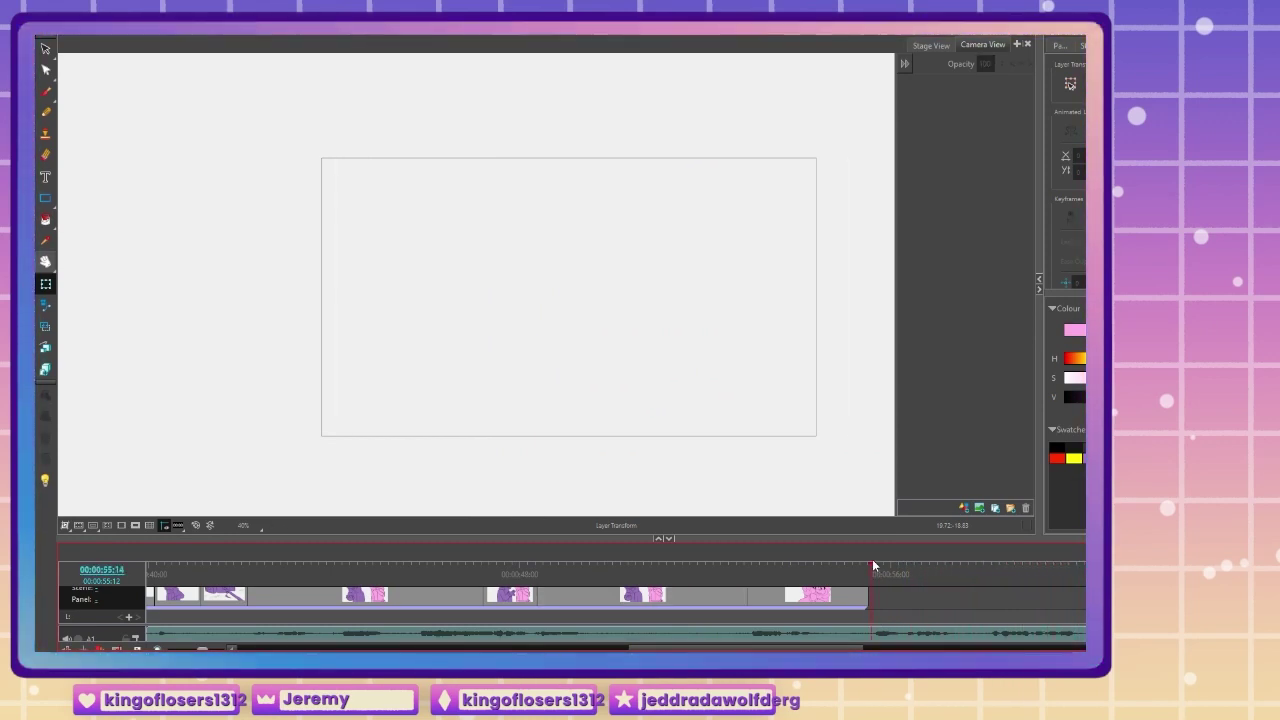
Step: Add a new panel after panel 14 and sketch a character's rounded head and neck in black in the frame's left part
click(1086, 551)
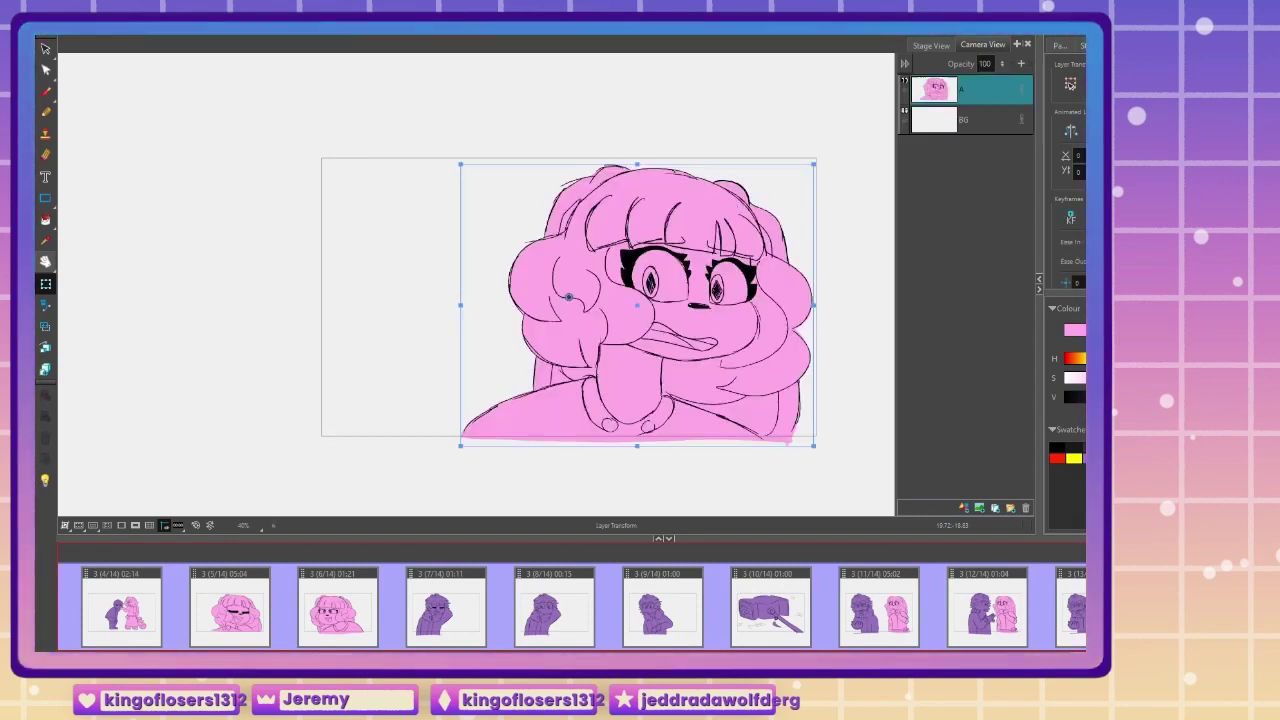
key(p)
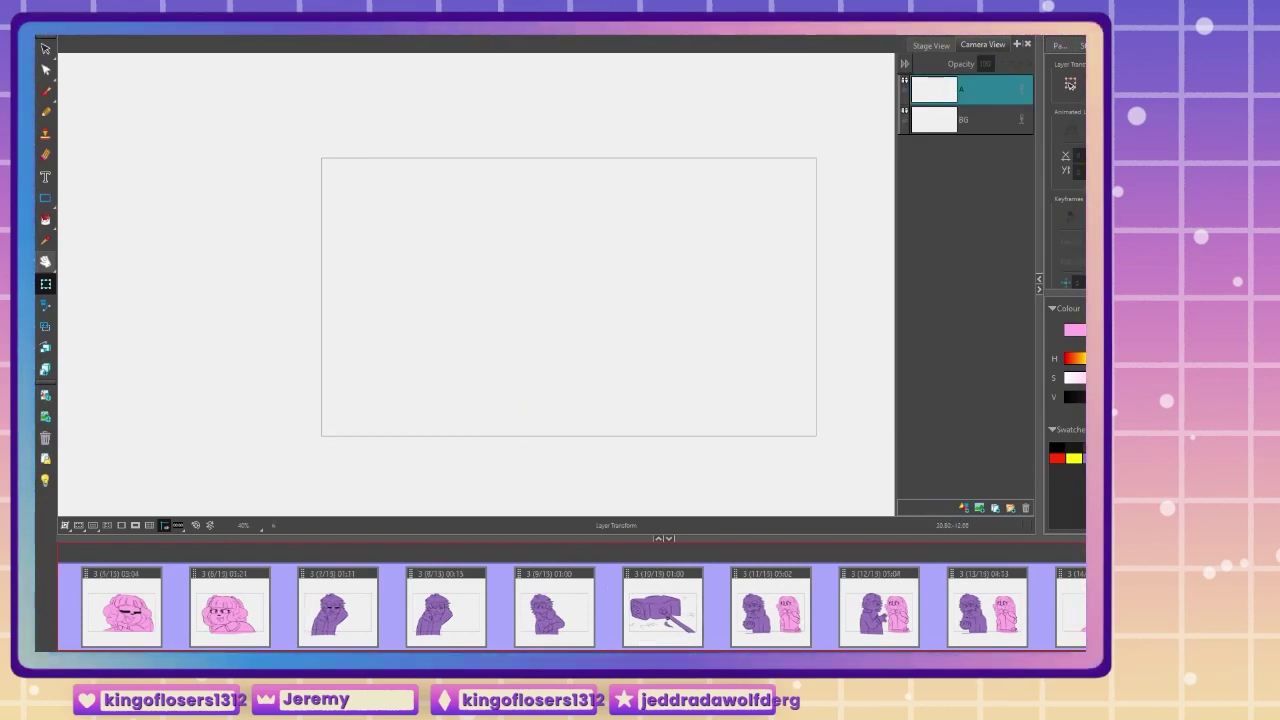
key(alt+b)
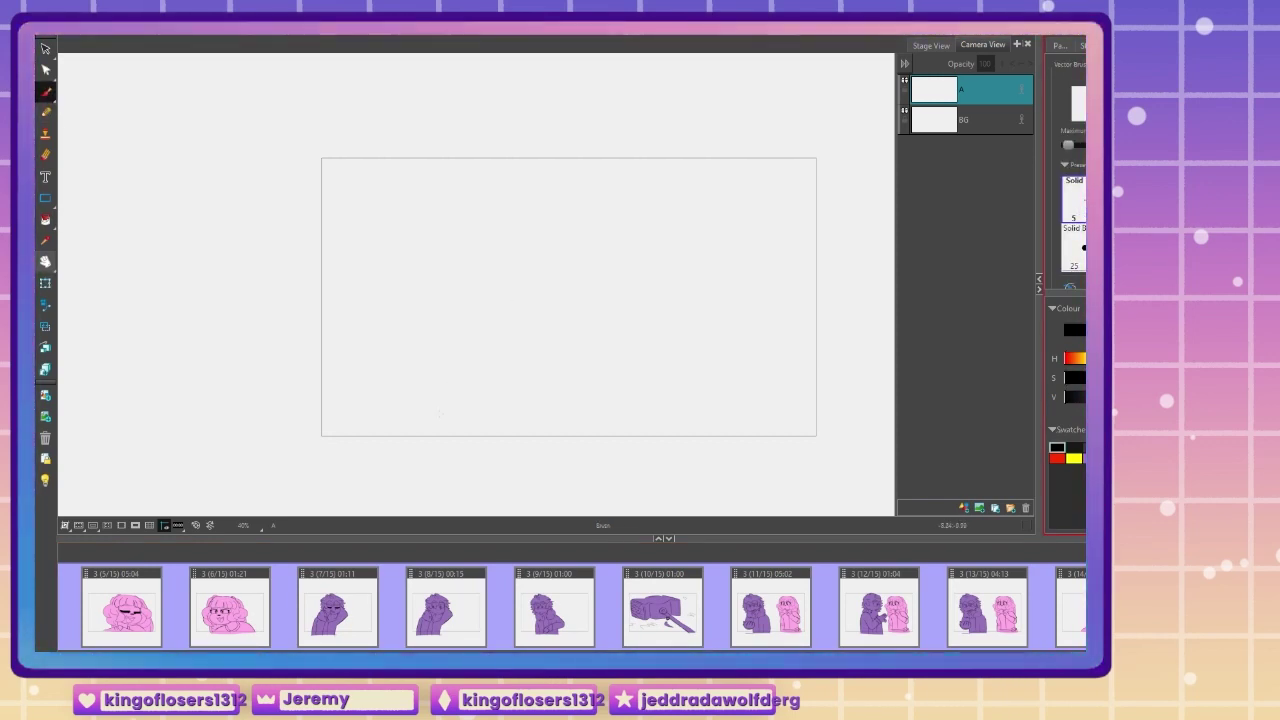
key(2)
key(2)
drag(367, 367, 380, 354)
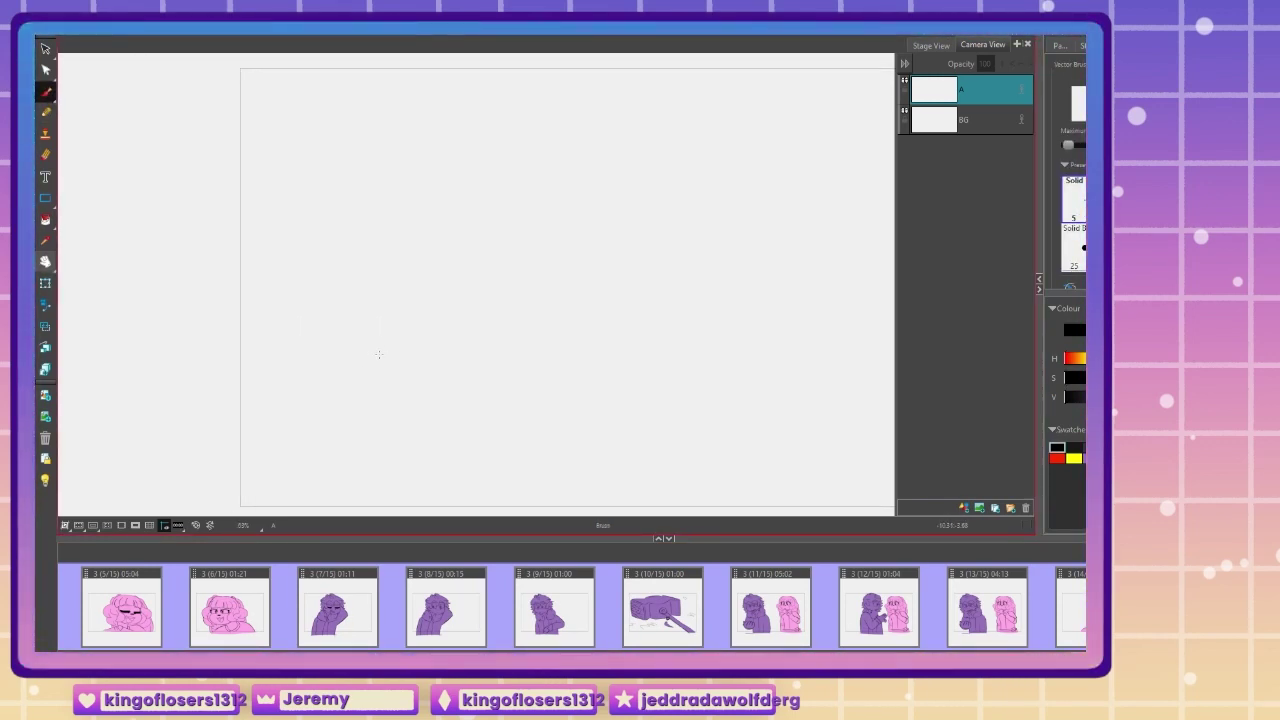
mouse_move(480, 134)
mouse_down()
mouse_move(442, 98)
mouse_move(456, 114)
mouse_move(392, 97)
mouse_up()
mouse_move(484, 160)
mouse_down()
mouse_move(483, 208)
mouse_move(444, 233)
mouse_up()
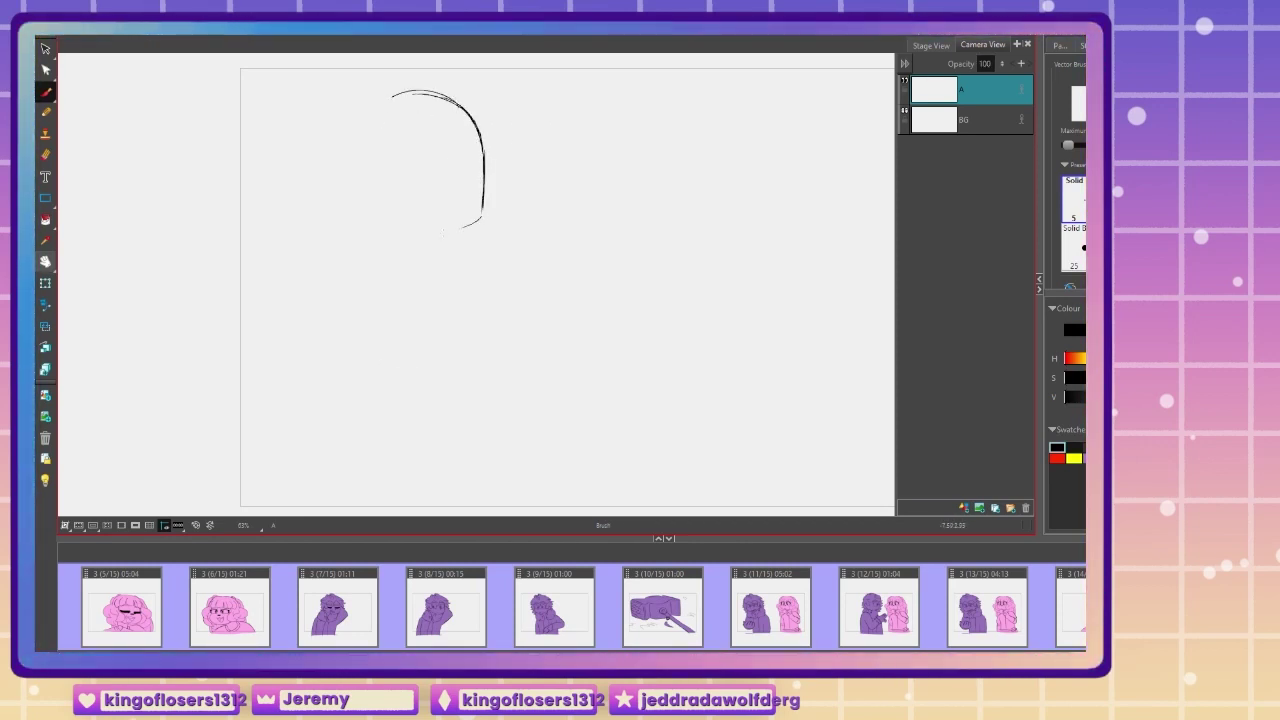
mouse_move(395, 92)
mouse_down()
mouse_move(392, 236)
mouse_move(362, 237)
mouse_move(398, 262)
mouse_up()
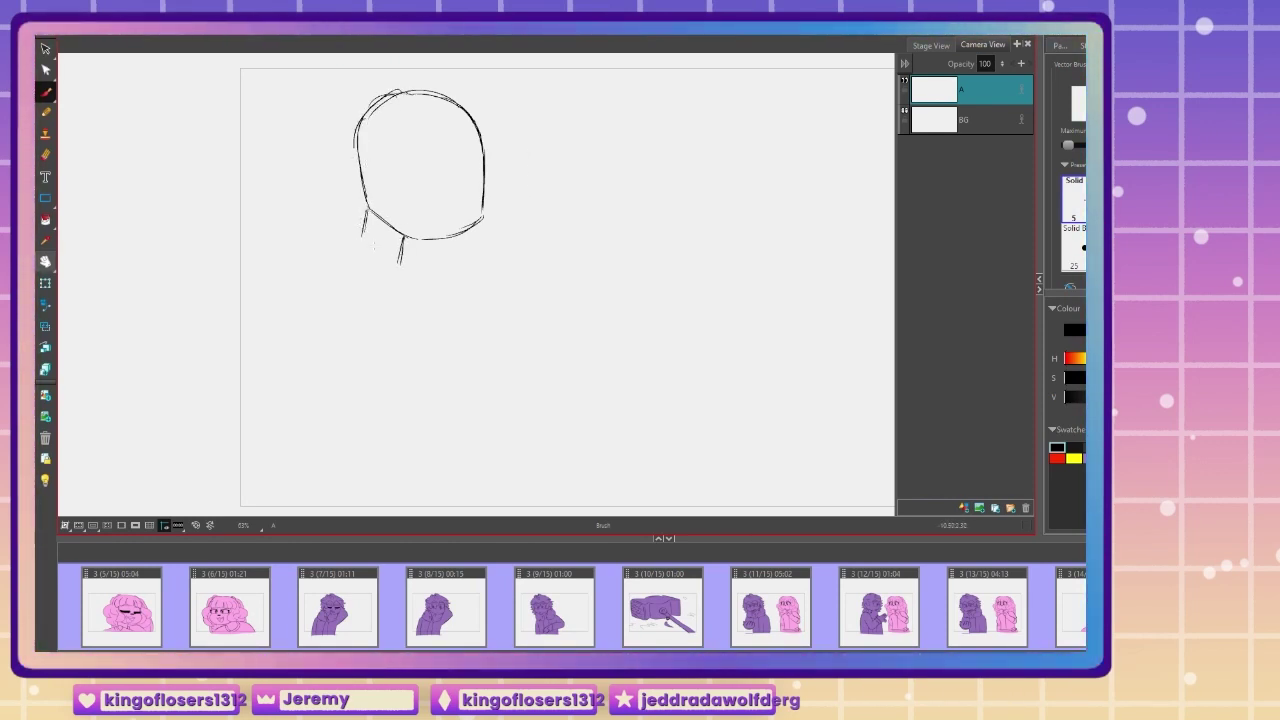
Step: Sketch the character's shoulder line, collar curve and both sides of the torso down to the frame's lower edge
mouse_move(326, 242)
mouse_down()
mouse_move(429, 283)
mouse_move(425, 391)
mouse_up()
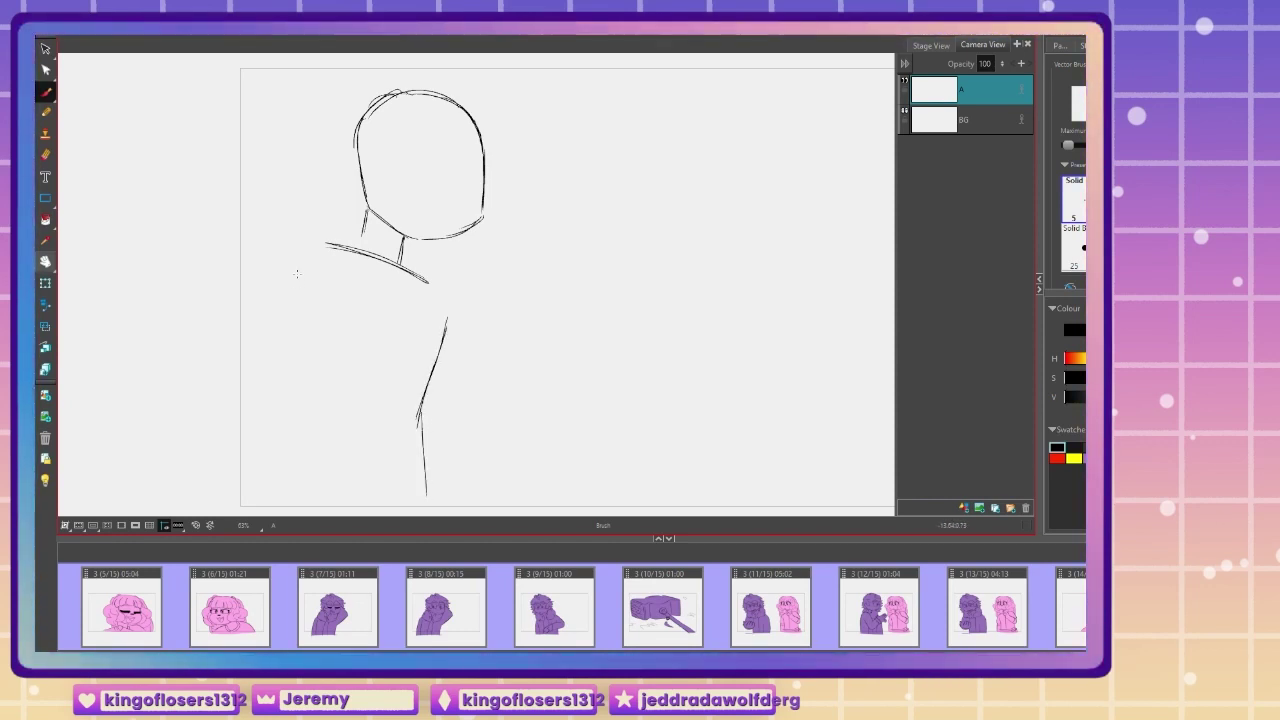
mouse_move(297, 273)
mouse_down()
mouse_move(261, 390)
mouse_move(258, 495)
mouse_up()
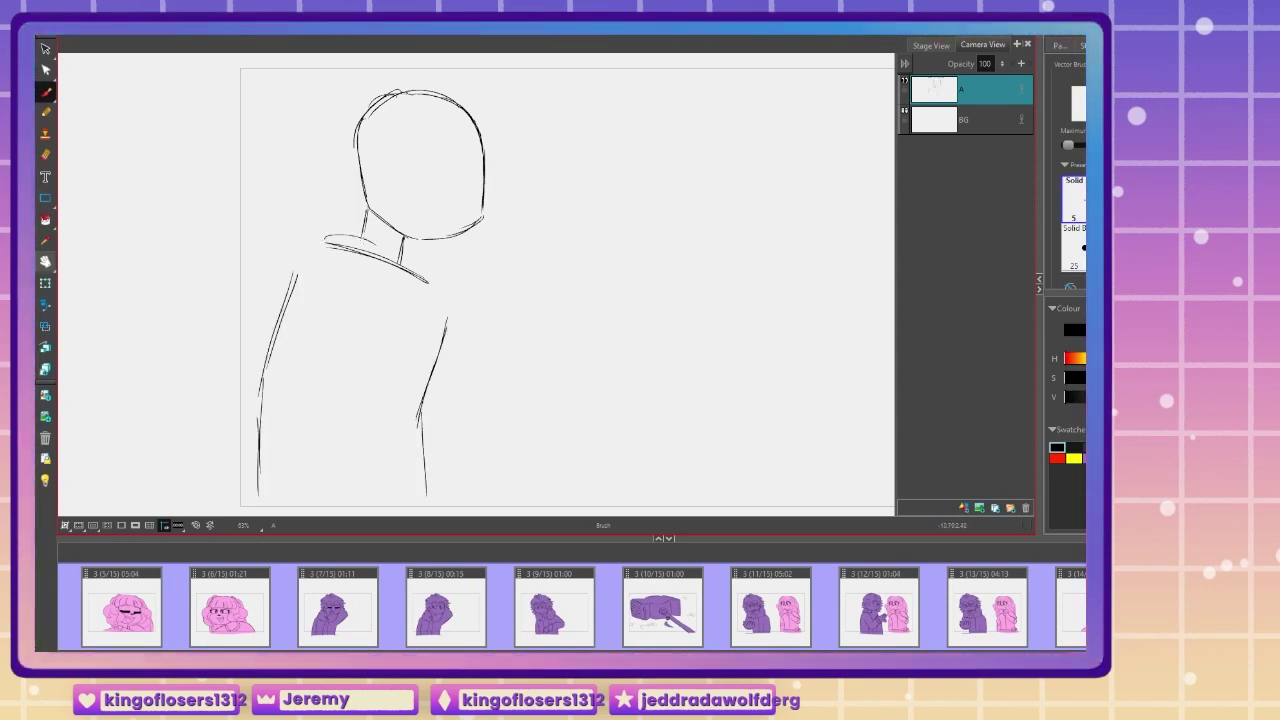
drag(356, 238, 410, 306)
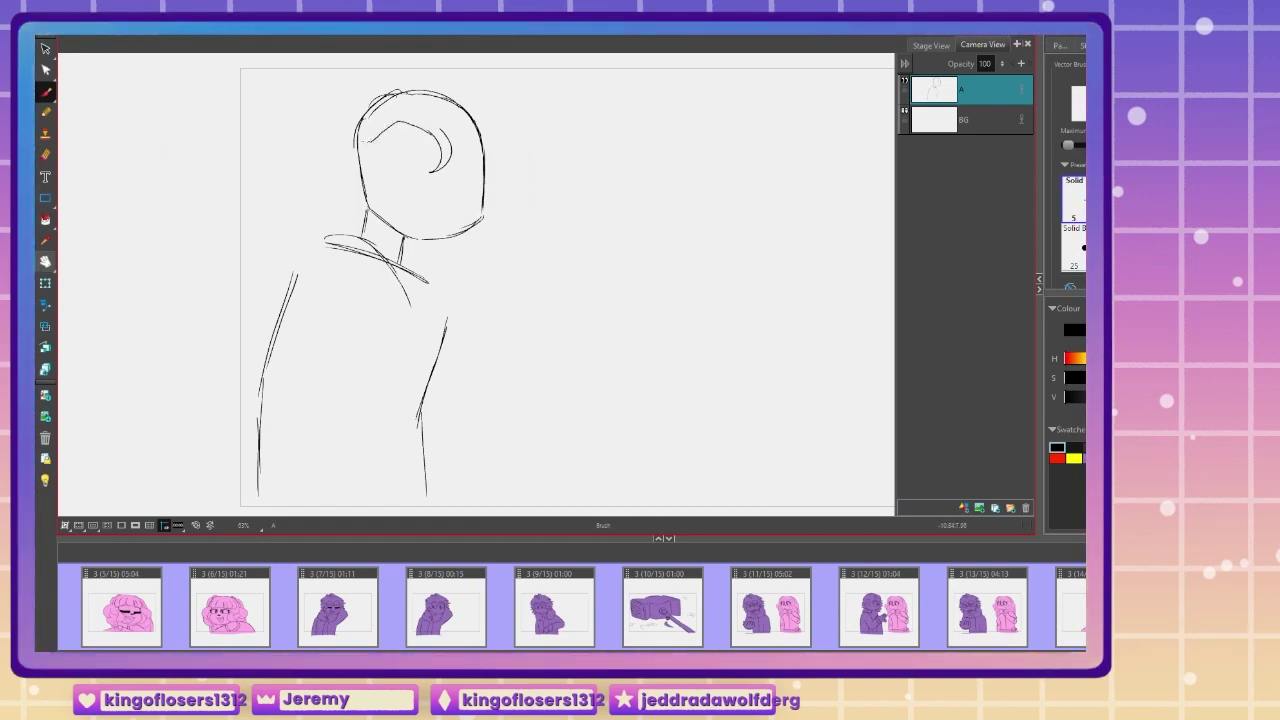
Step: Draw the character's curled fringe and spiky hair tufts all around the head
drag(358, 145, 380, 182)
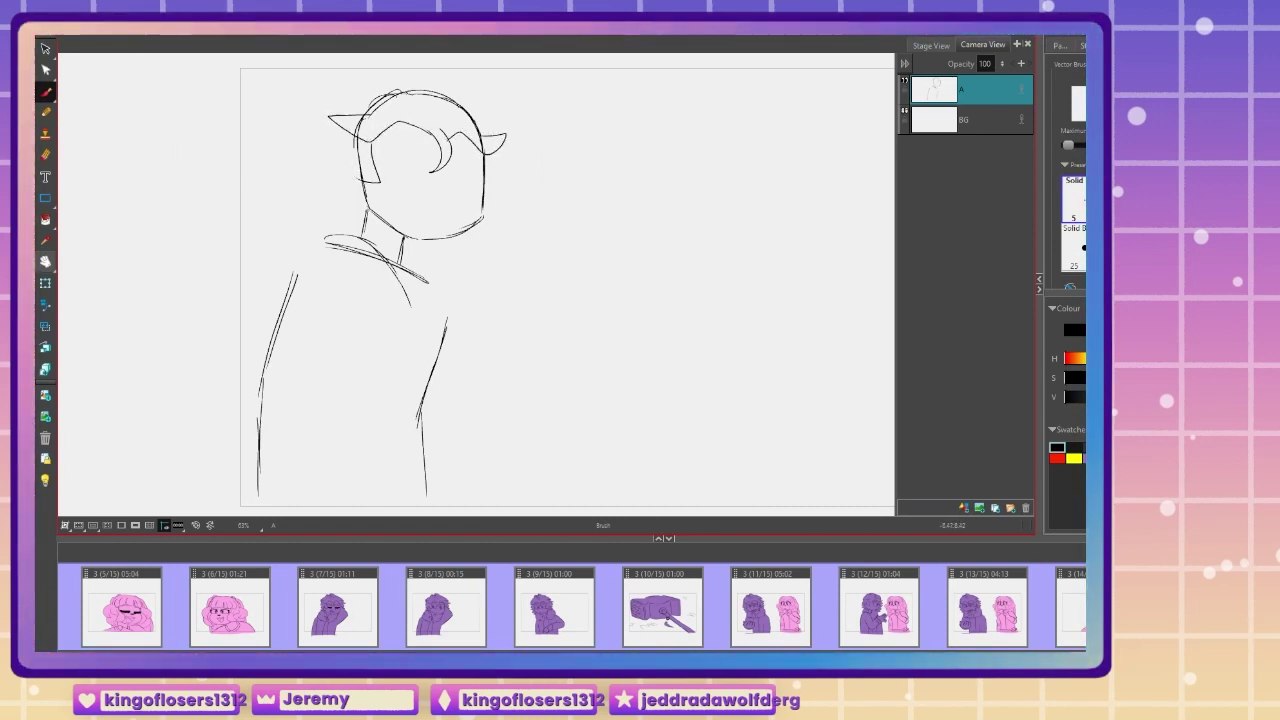
drag(393, 77, 408, 95)
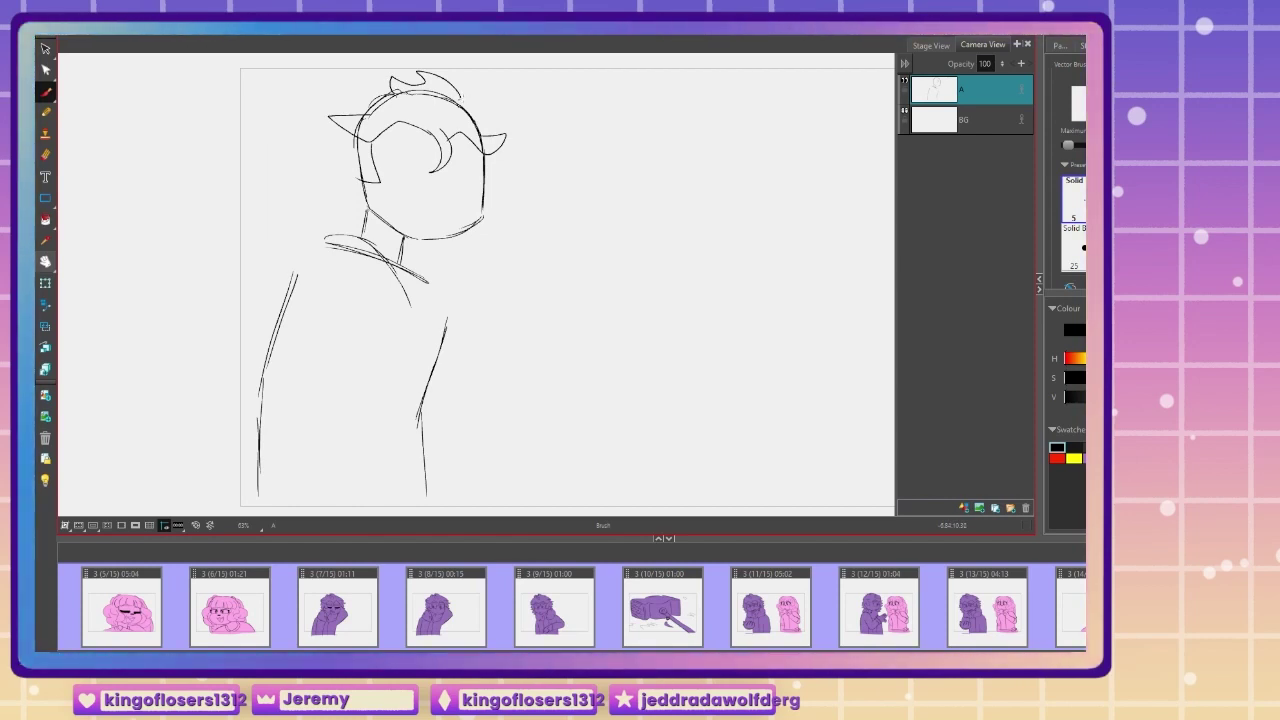
mouse_move(535, 151)
mouse_down()
mouse_move(502, 156)
mouse_move(525, 187)
mouse_up()
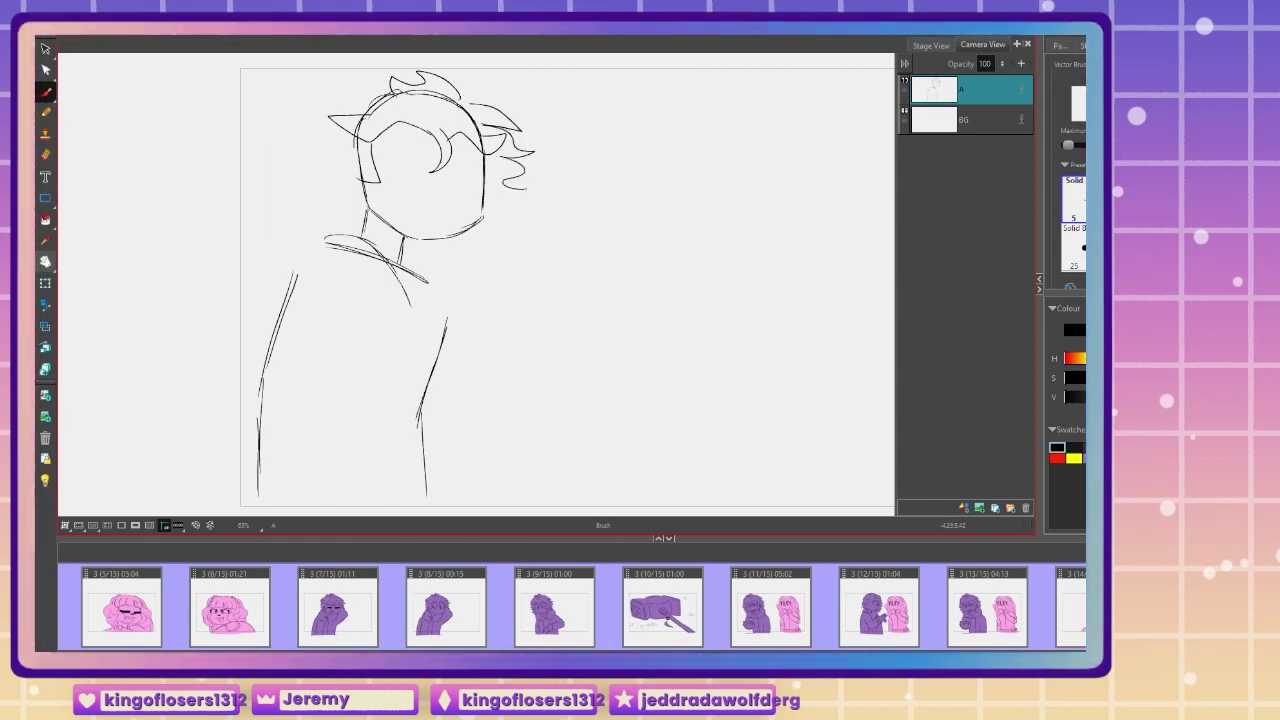
drag(460, 85, 491, 106)
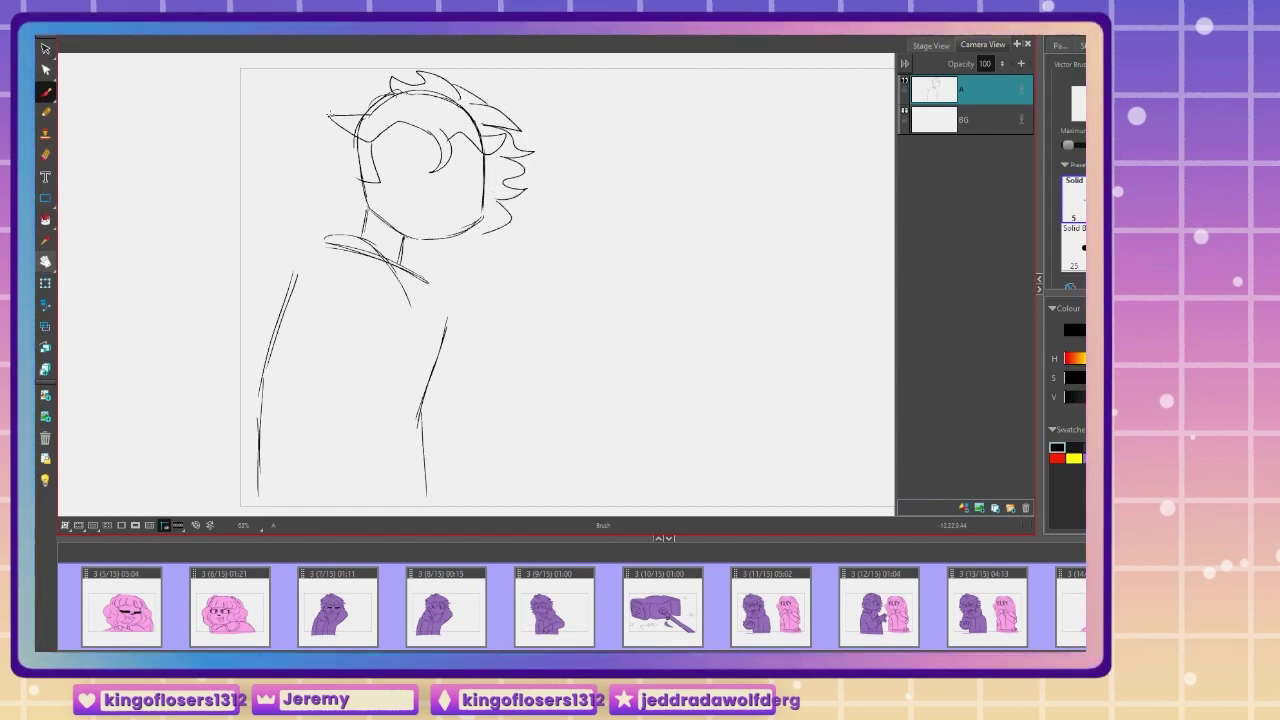
mouse_move(327, 123)
mouse_down()
mouse_move(376, 74)
mouse_move(414, 72)
mouse_move(330, 128)
mouse_move(342, 198)
mouse_up()
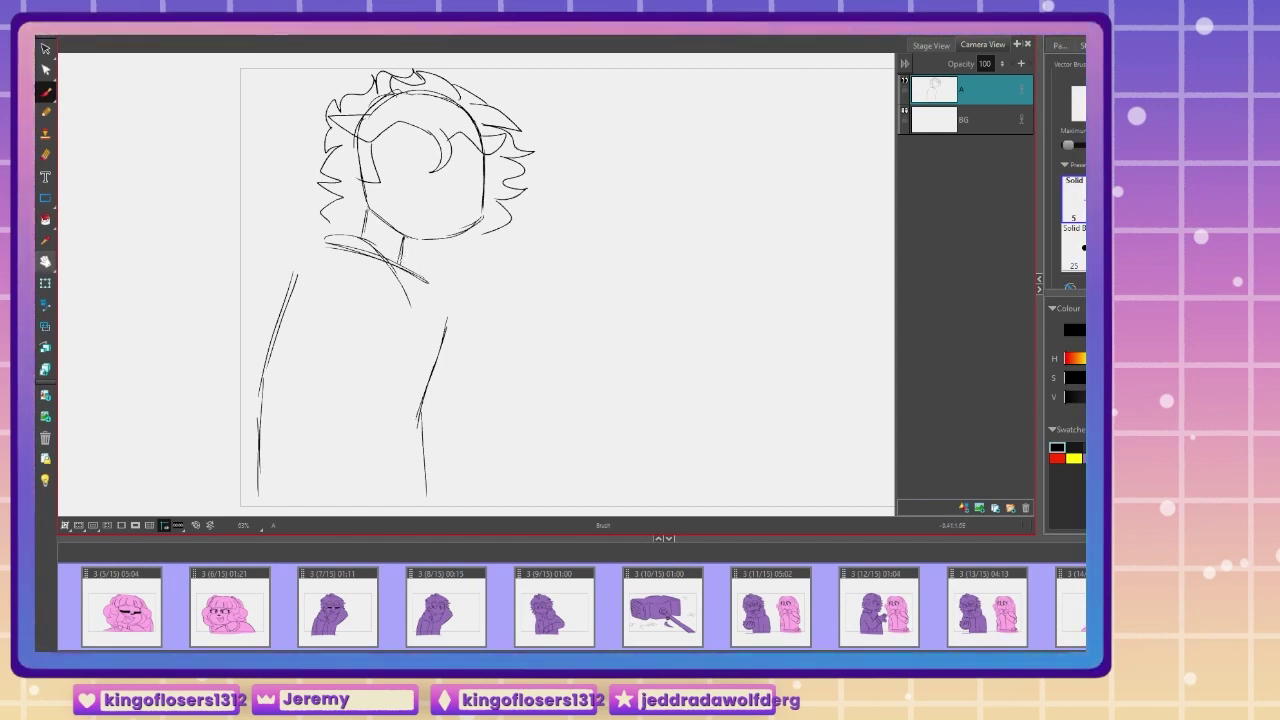
Step: Sketch the far arm stretched out from the shoulder, ending in a closed fist with finger lines
drag(410, 258, 539, 287)
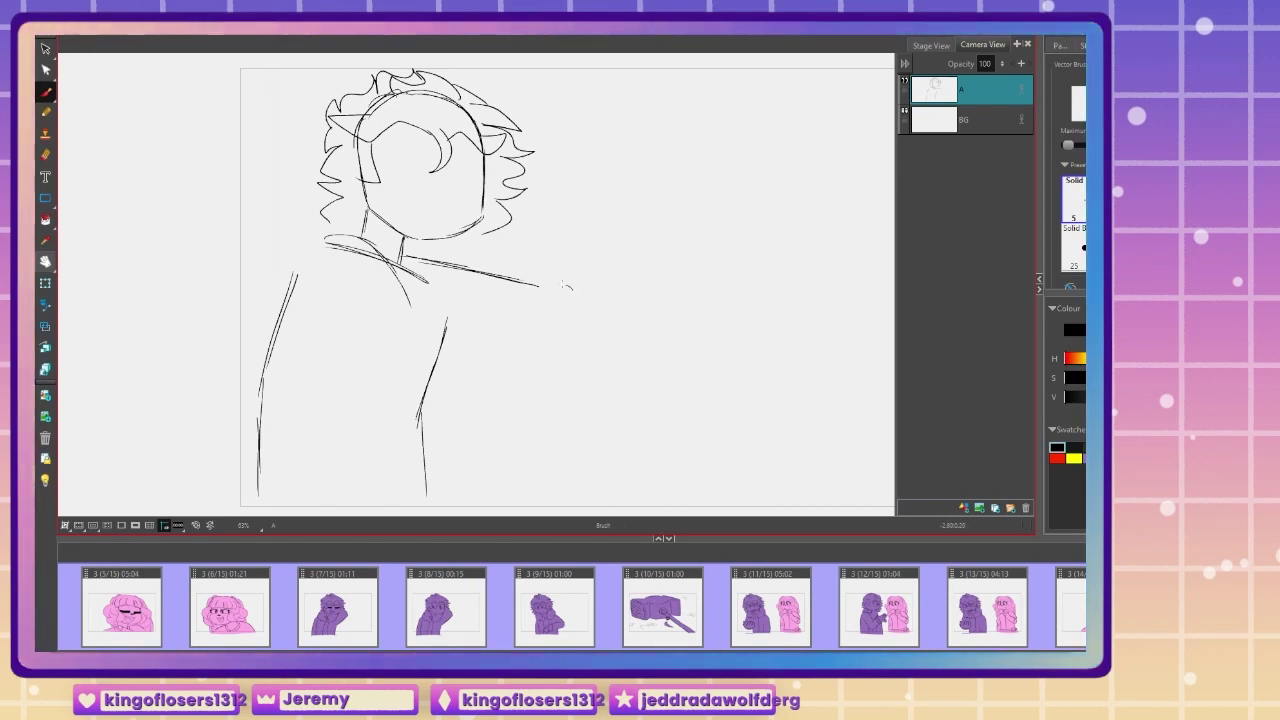
key(ctrl+z)
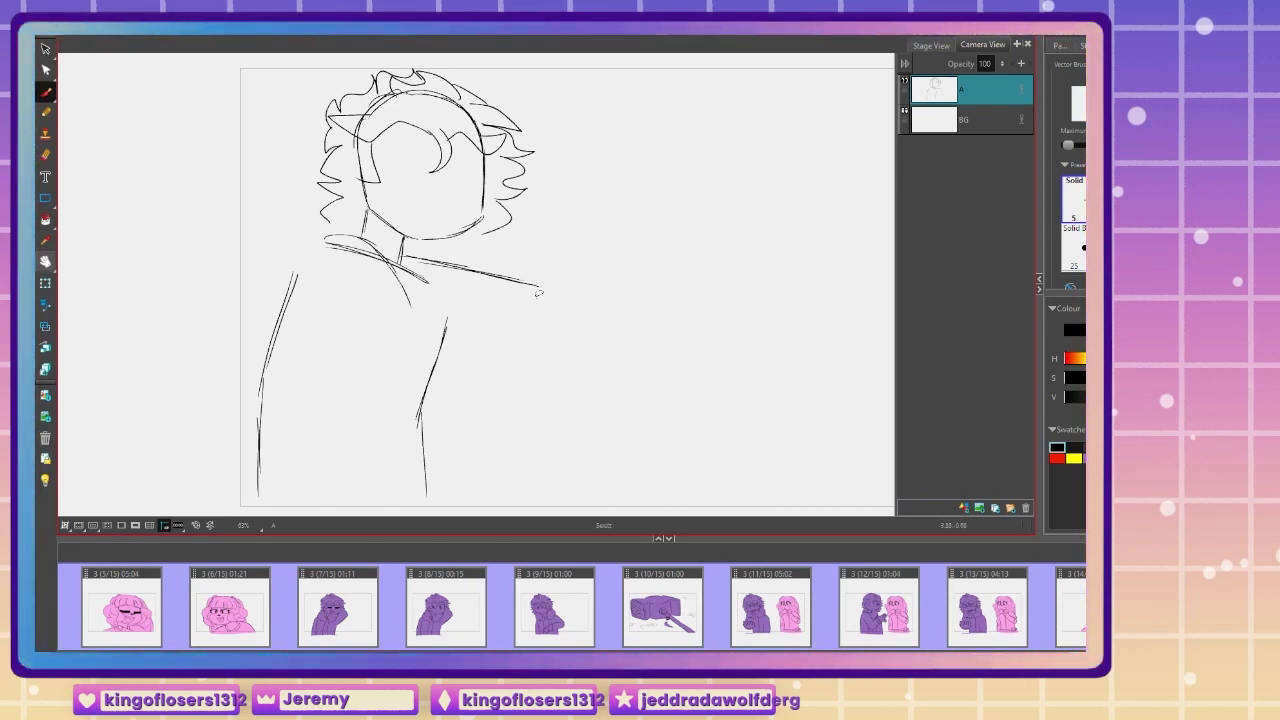
drag(535, 287, 572, 296)
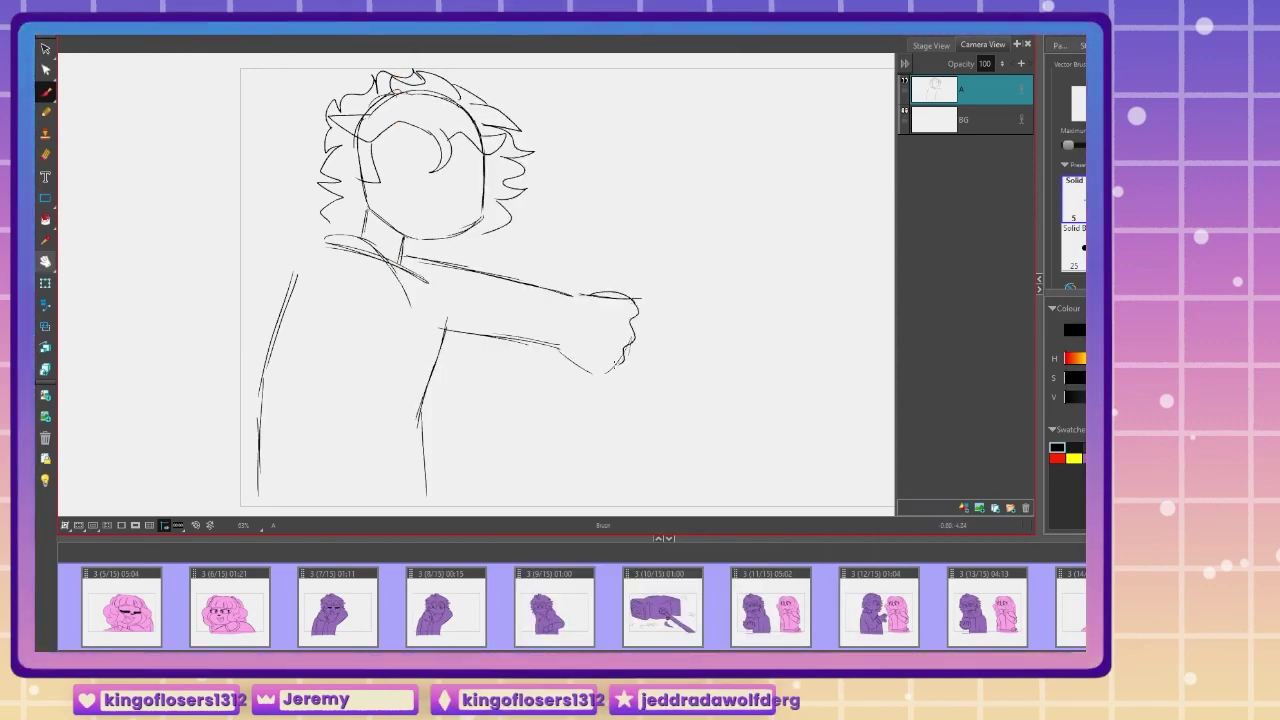
mouse_move(588, 293)
mouse_down()
mouse_move(567, 352)
mouse_move(614, 316)
mouse_up()
drag(580, 318, 607, 332)
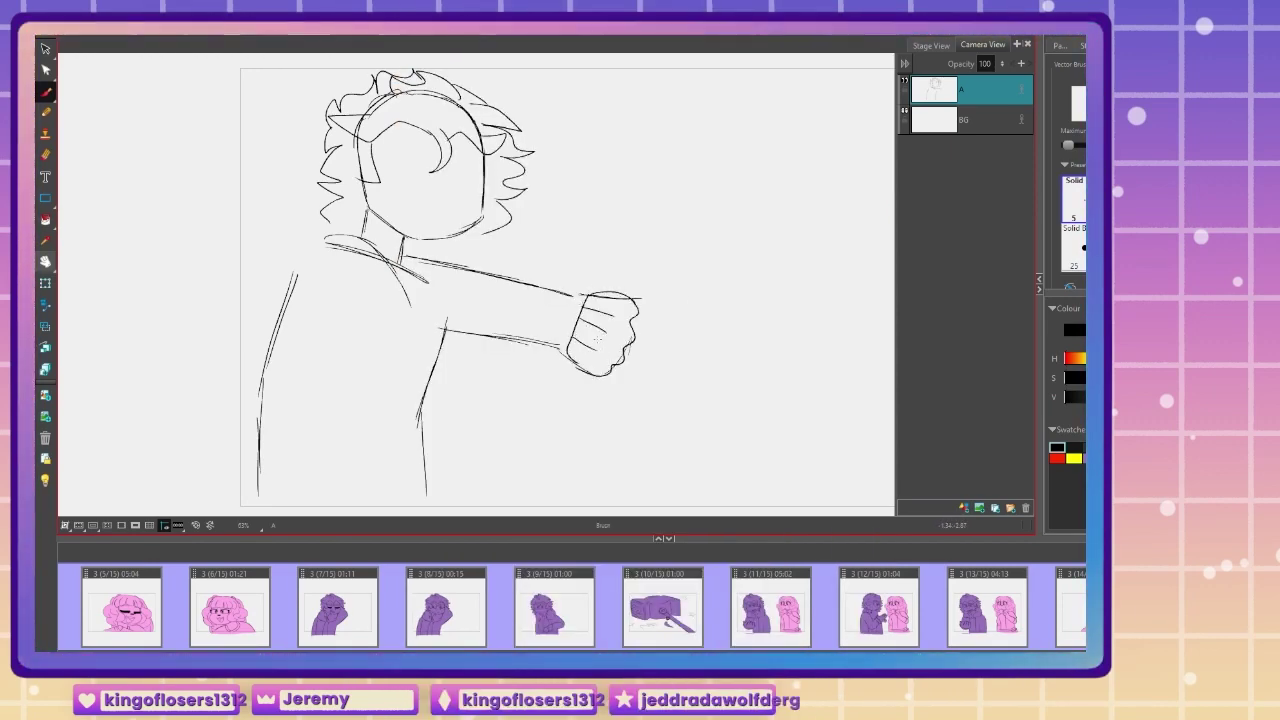
Step: Draw a slanted pole through the fist with a large tilted rectangular block on its upper end
drag(628, 208, 606, 290)
drag(596, 376, 561, 468)
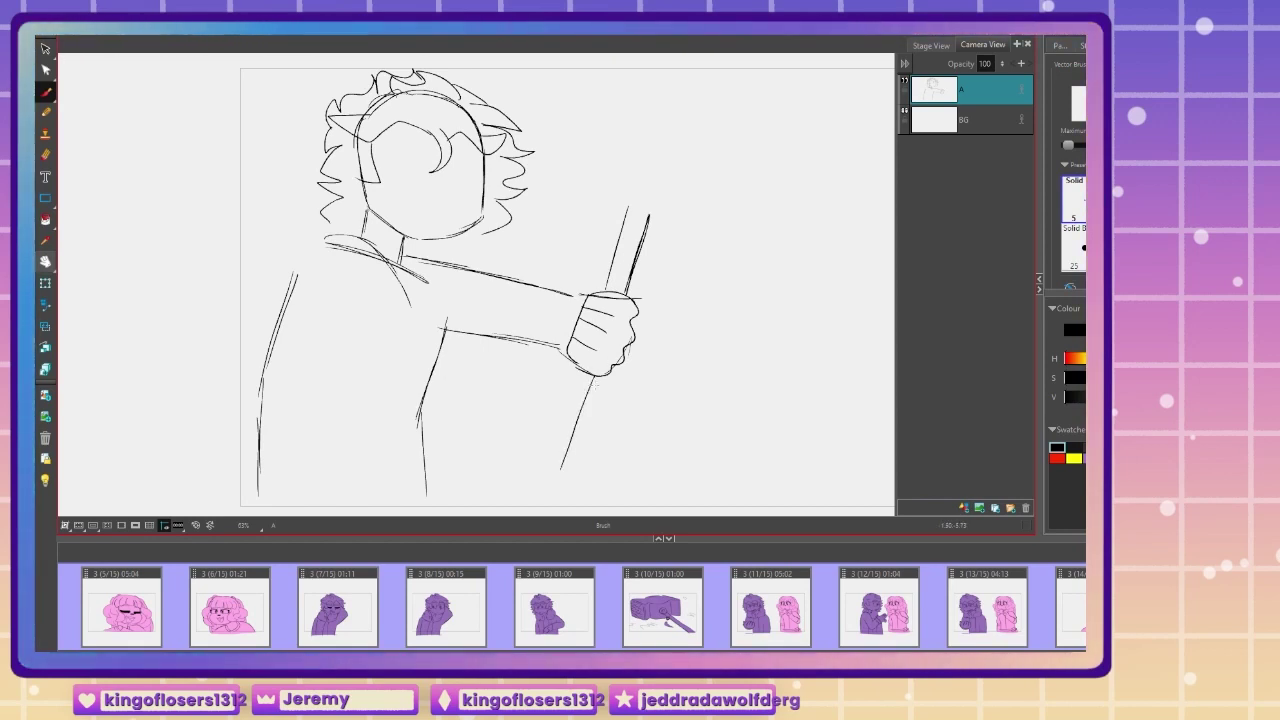
drag(573, 364, 518, 515)
mouse_move(560, 183)
mouse_down()
mouse_move(702, 218)
mouse_move(556, 180)
mouse_up()
key(ctrl+z)
drag(718, 228, 657, 213)
mouse_move(527, 178)
mouse_down()
mouse_move(810, 180)
mouse_move(824, 128)
mouse_move(565, 53)
mouse_up()
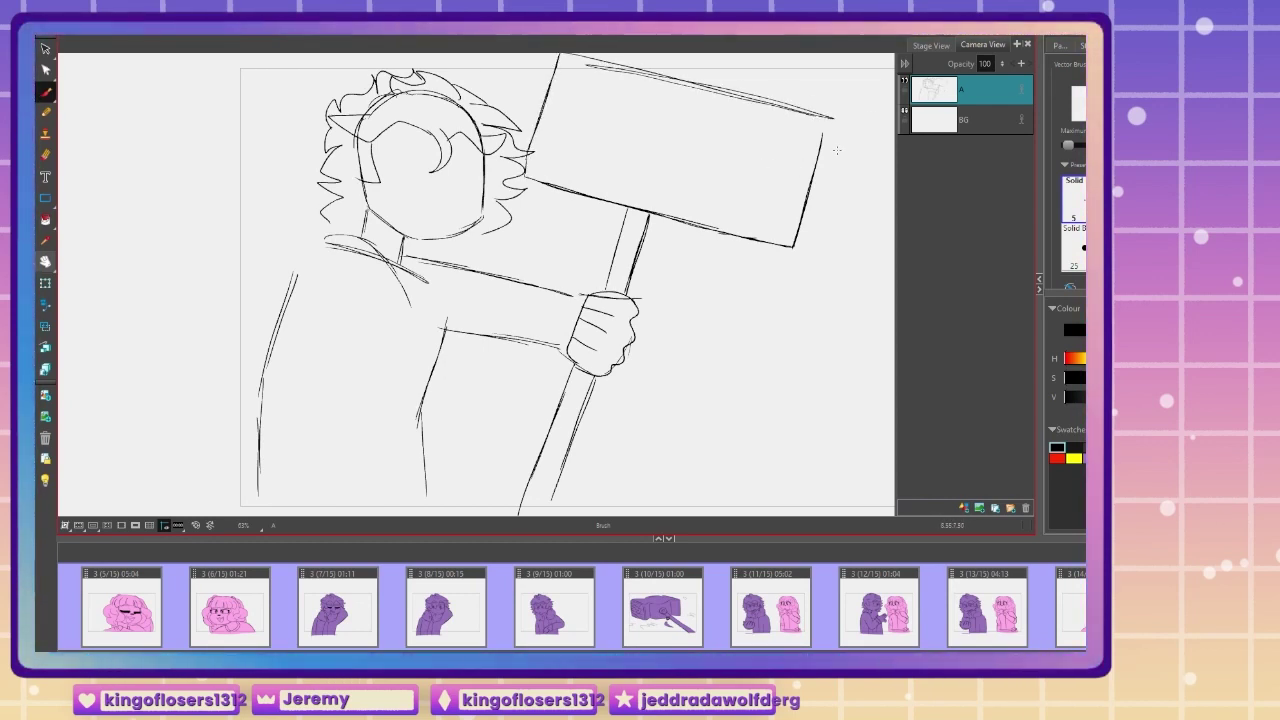
drag(794, 246, 826, 118)
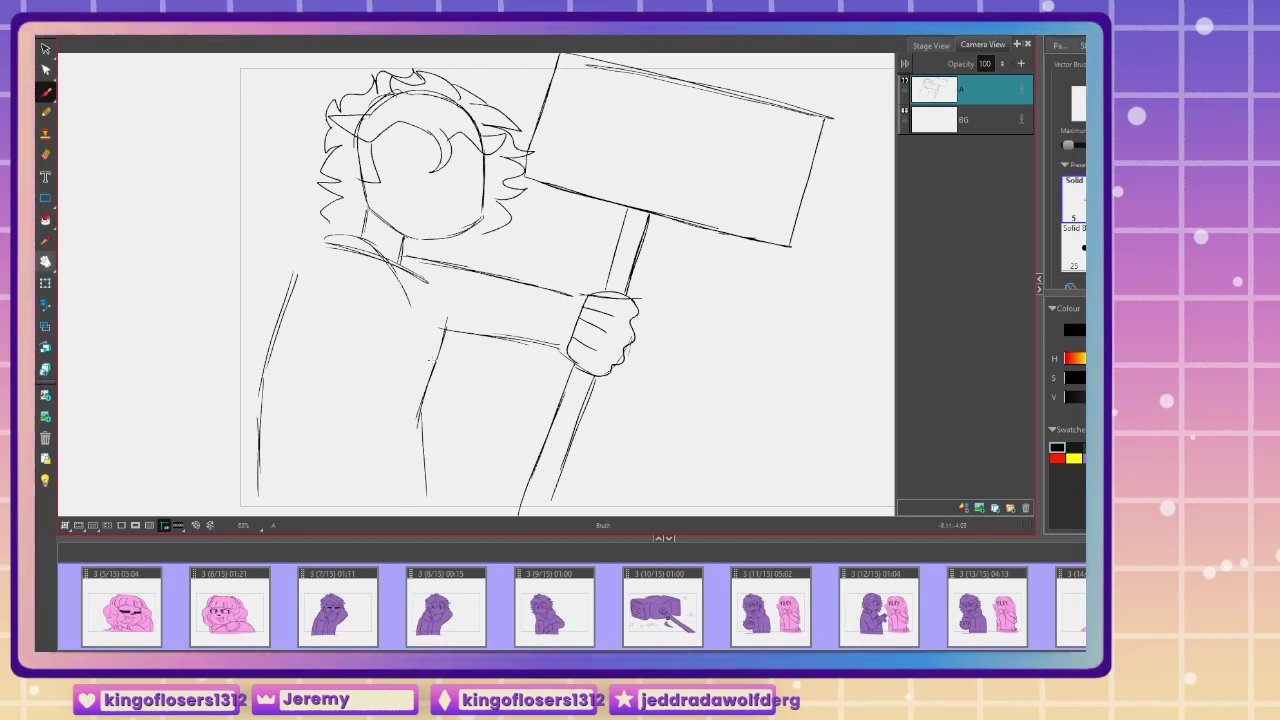
drag(381, 249, 443, 328)
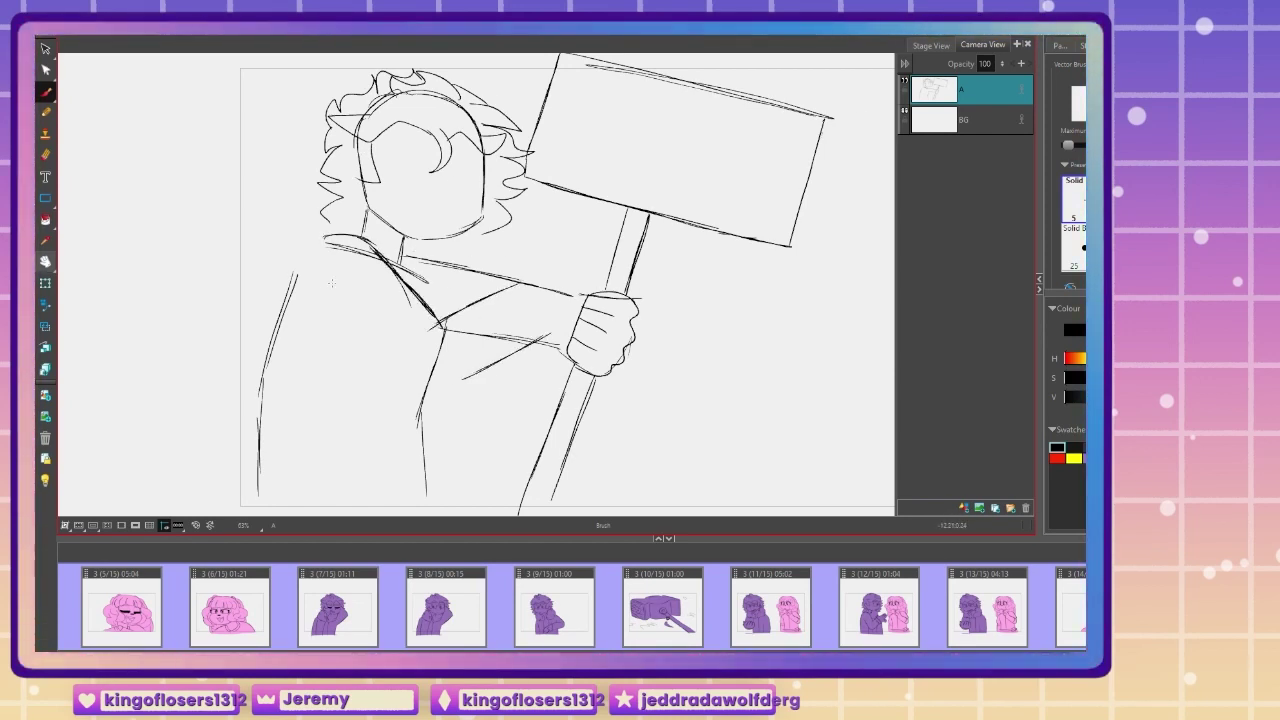
drag(326, 292, 465, 379)
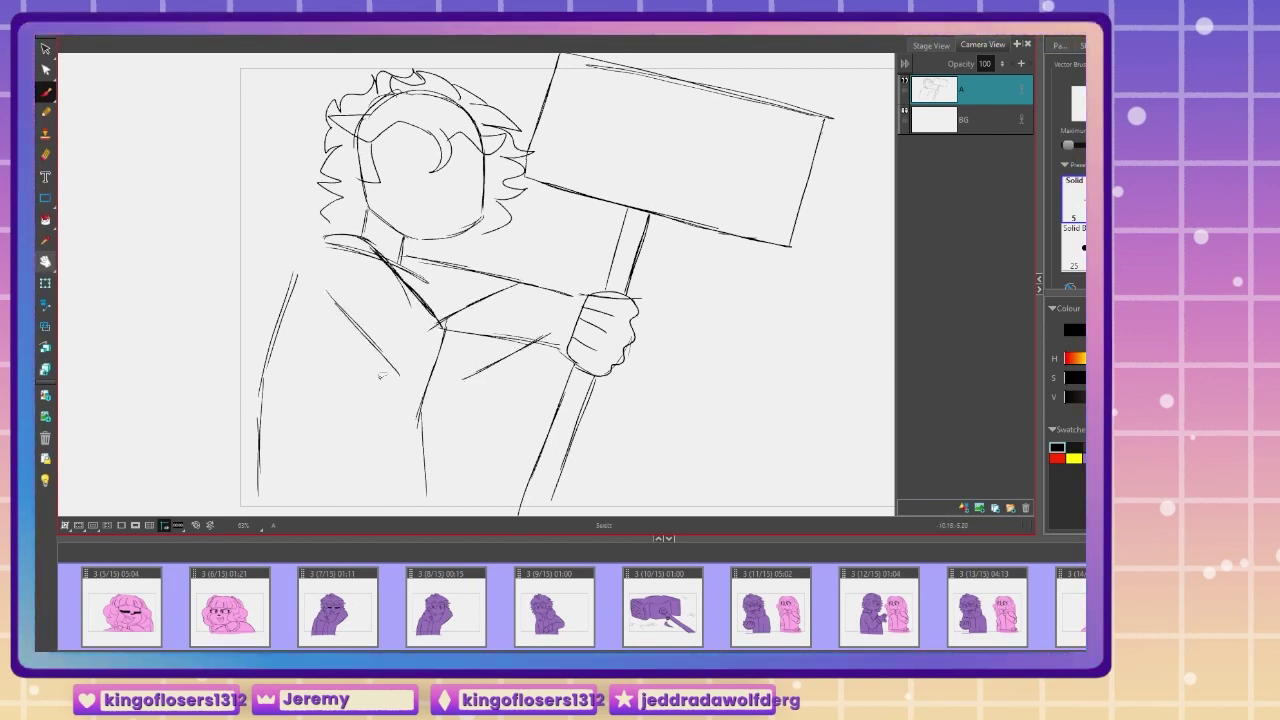
key(ctrl+z)
key(ctrl+z)
key(ctrl+z)
key(ctrl+z)
key(ctrl+z)
Step: Delete the old collar curve and sketch the near arm bent across the chest, joined to a rounded shoulder
key(alt+s)
click(350, 236)
key(Delete)
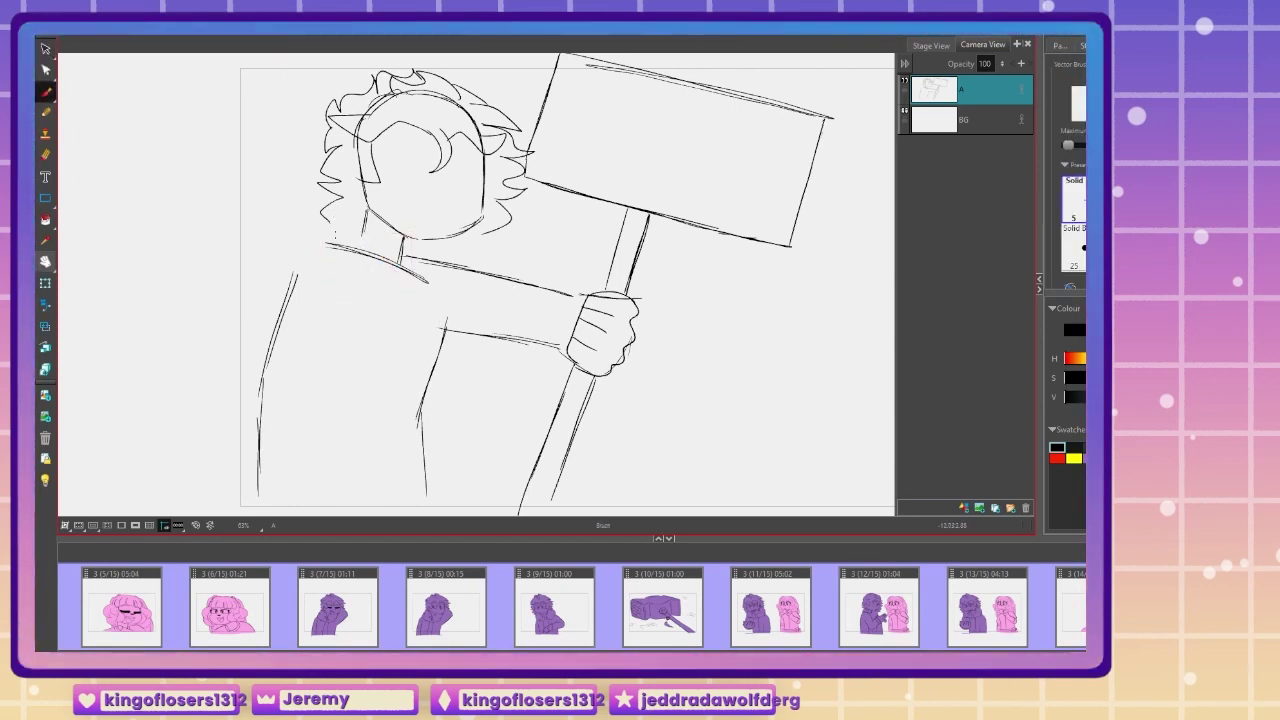
drag(425, 296, 449, 320)
drag(535, 293, 432, 326)
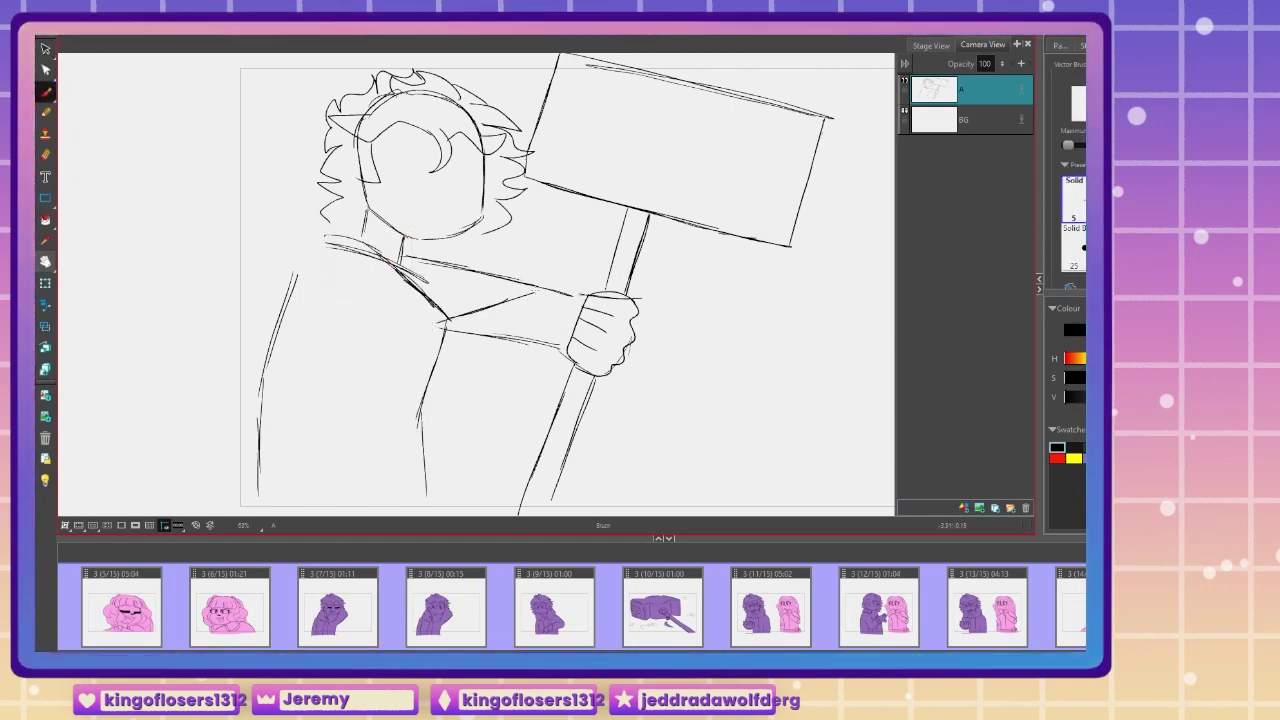
mouse_move(430, 376)
mouse_down()
mouse_move(549, 342)
mouse_move(432, 376)
mouse_up()
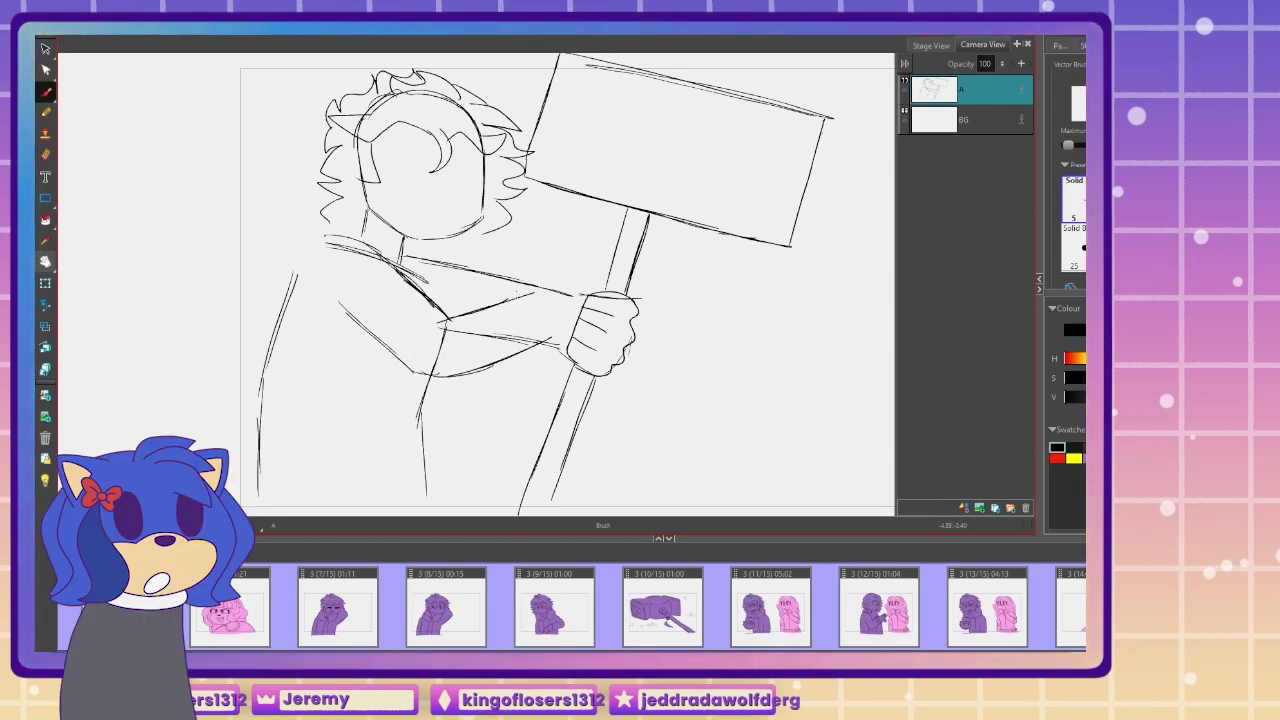
click(483, 309)
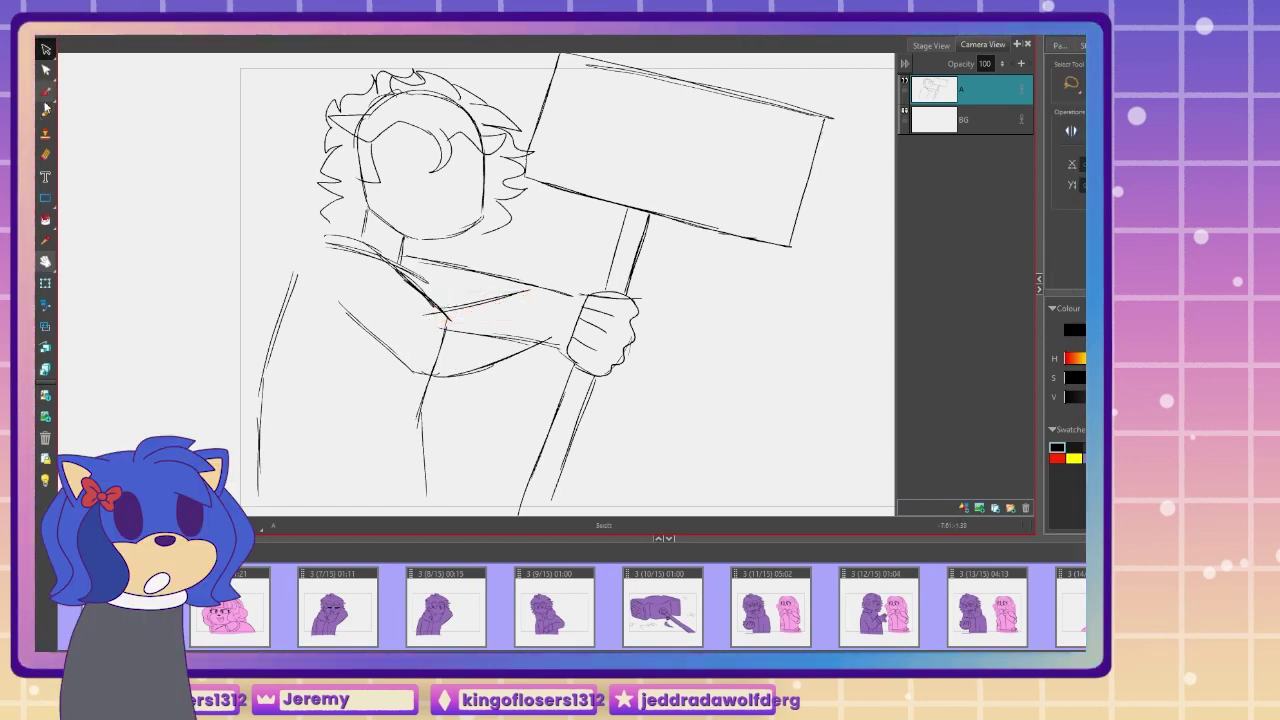
drag(408, 367, 445, 376)
drag(290, 298, 346, 236)
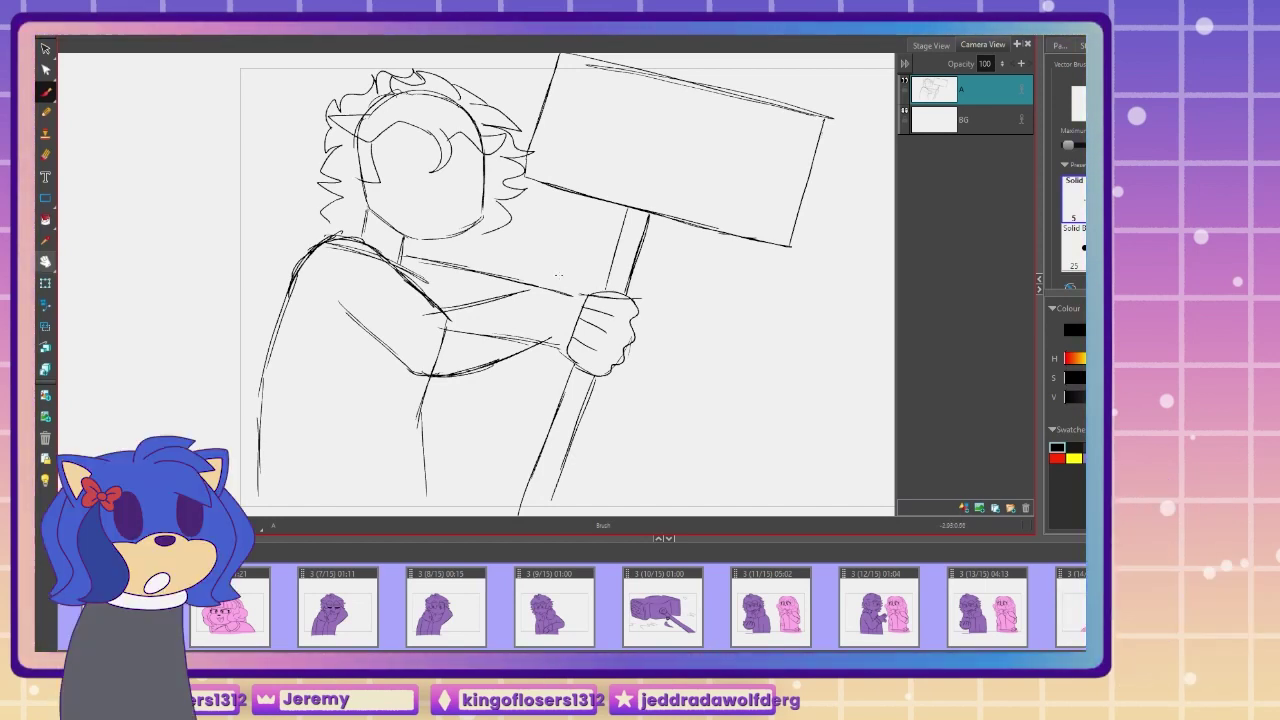
Step: Sketch the near hand with raised fingers beside the fist and cut away the overlapping arm lines
drag(549, 243, 560, 280)
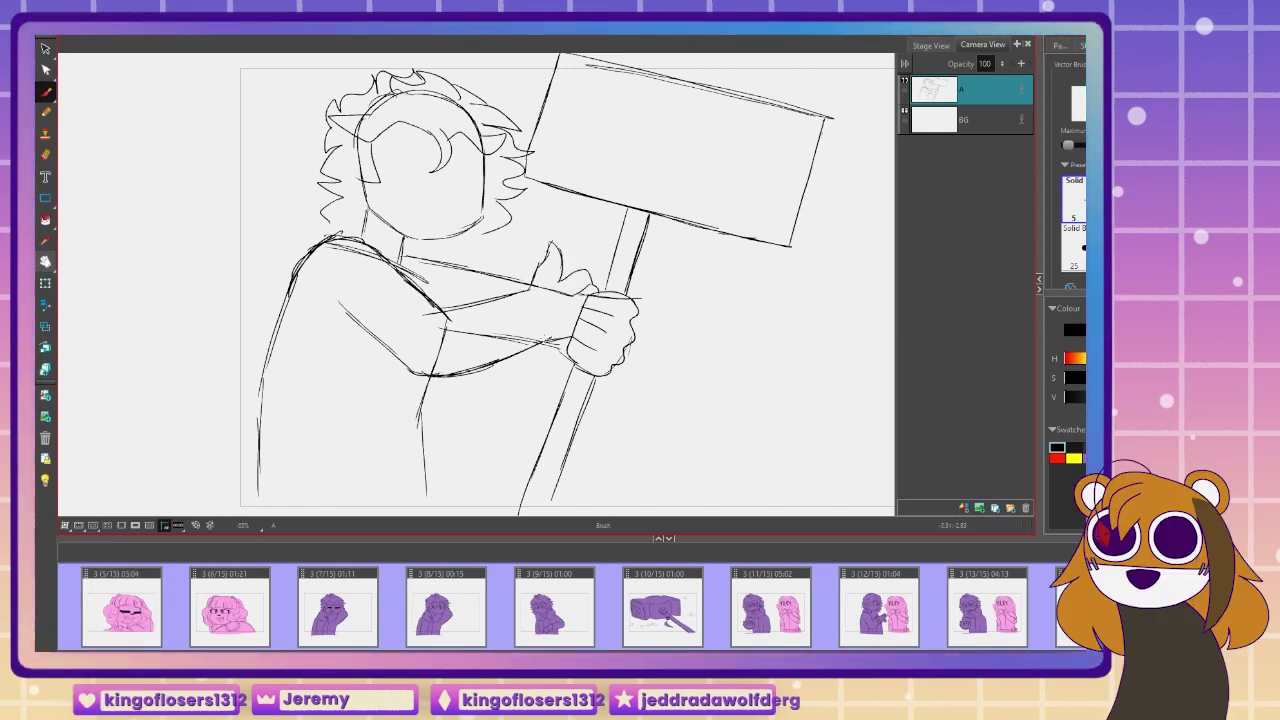
drag(563, 249, 584, 239)
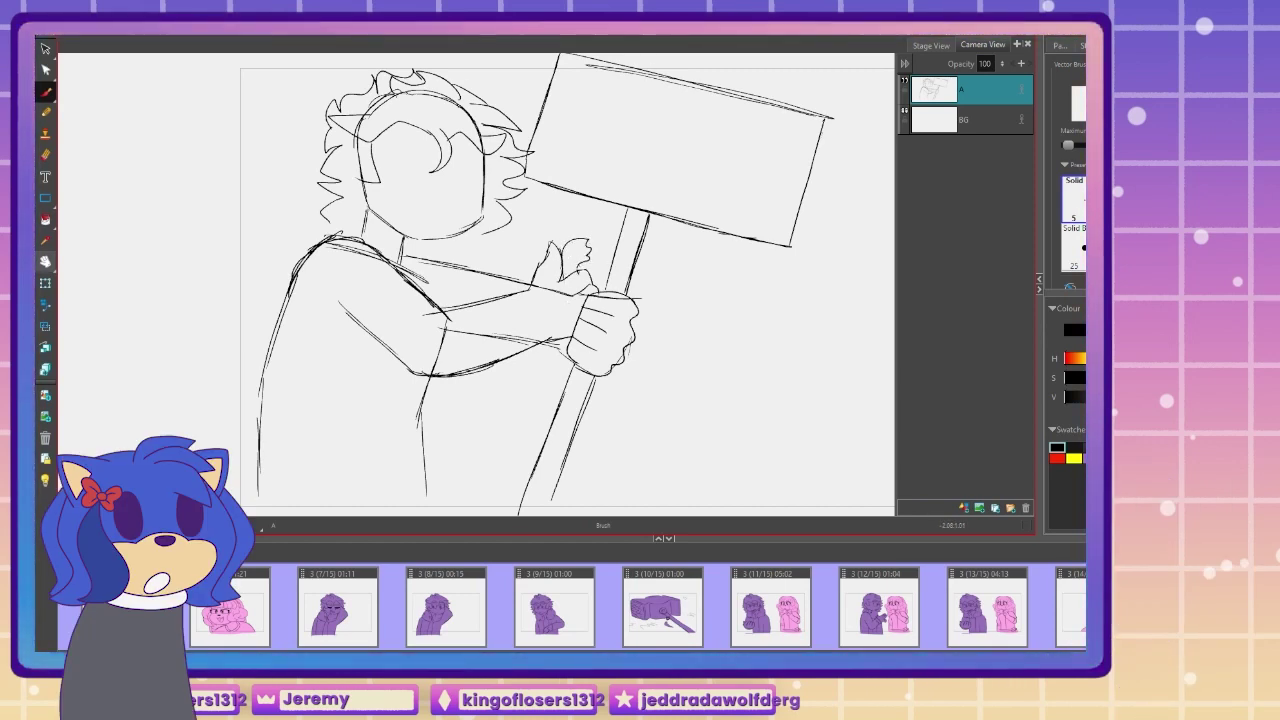
key(alt+t)
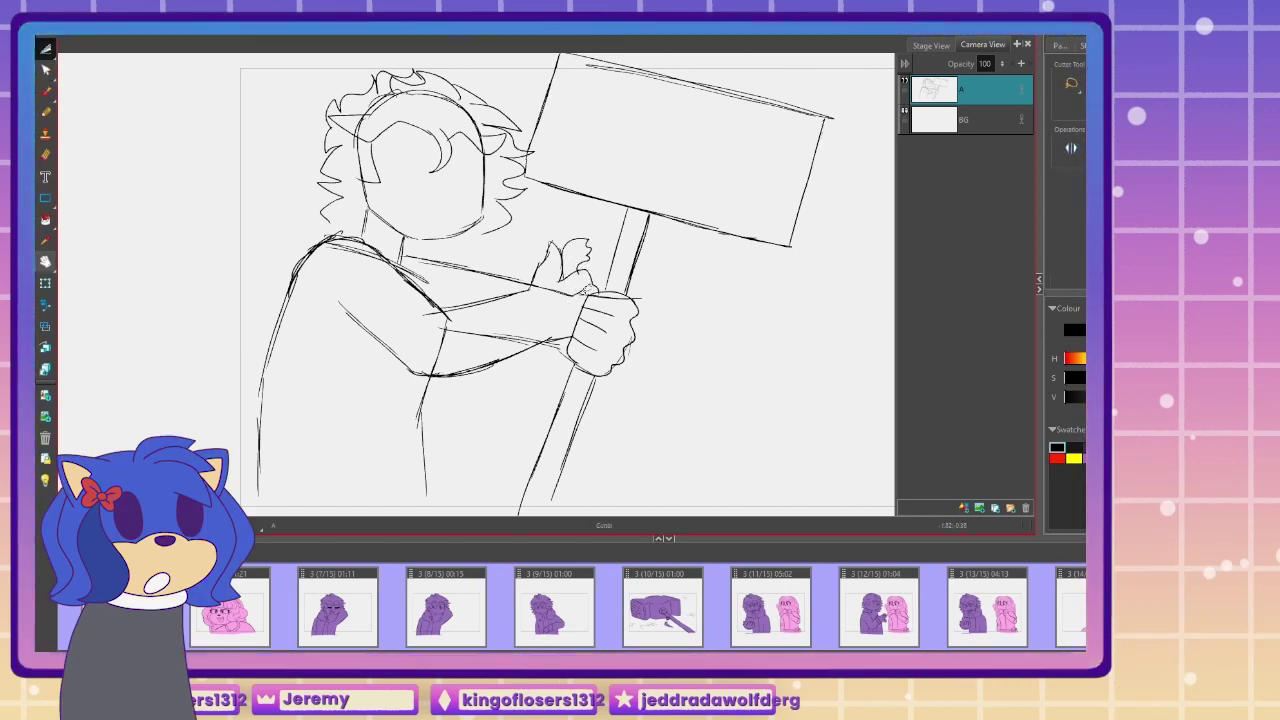
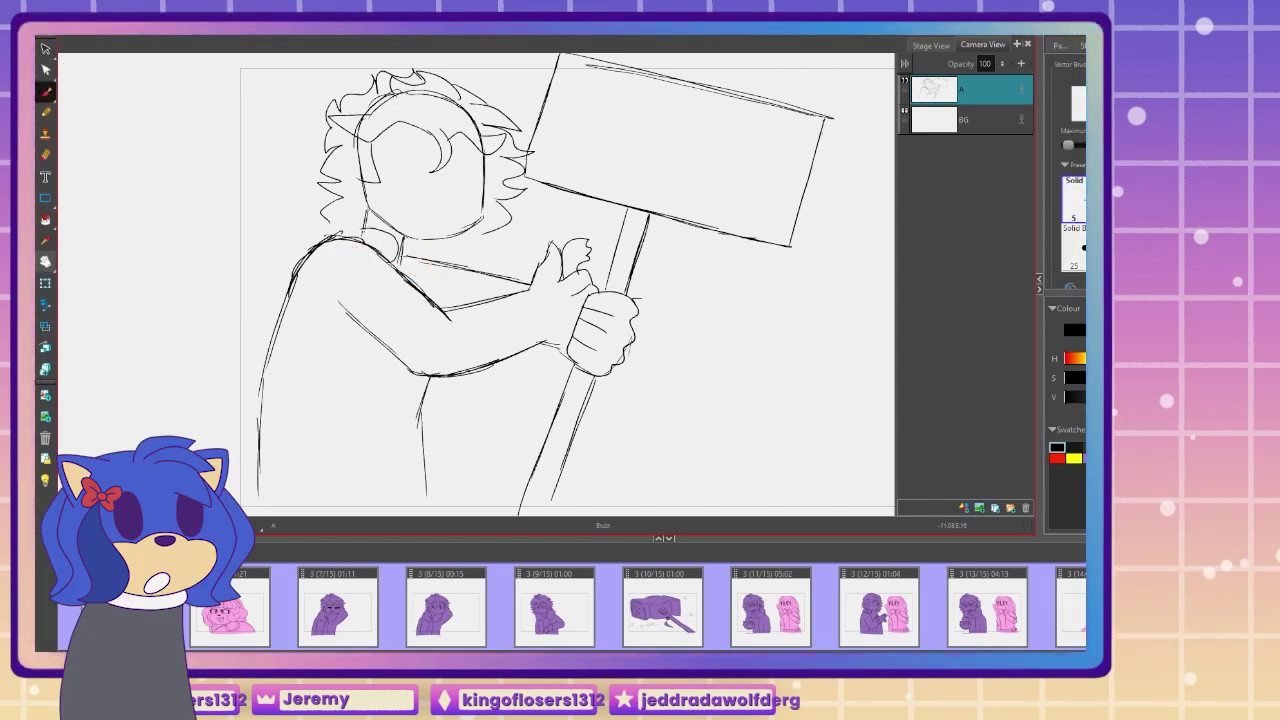
Step: Draw a puffy collar around the neck with a round puff under the chin, and trim the lines inside it
mouse_move(307, 224)
mouse_down()
mouse_move(362, 230)
mouse_move(404, 272)
mouse_up()
drag(464, 236, 446, 280)
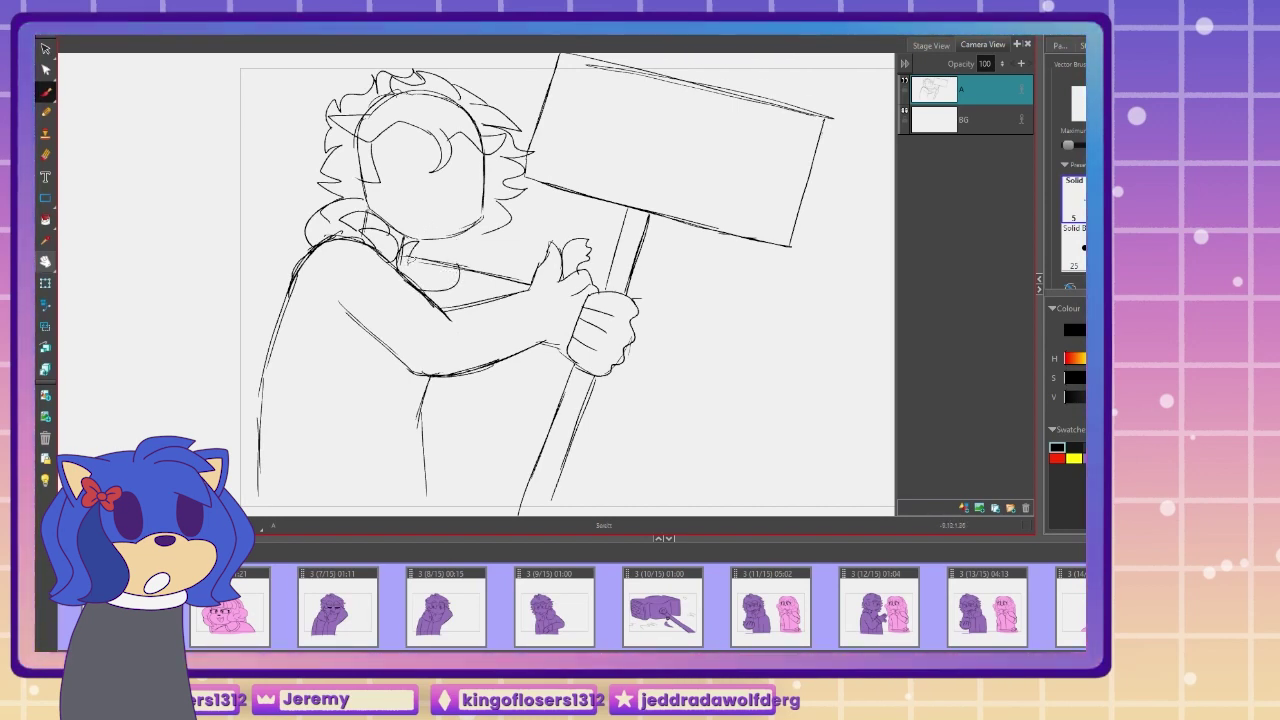
click(45, 49)
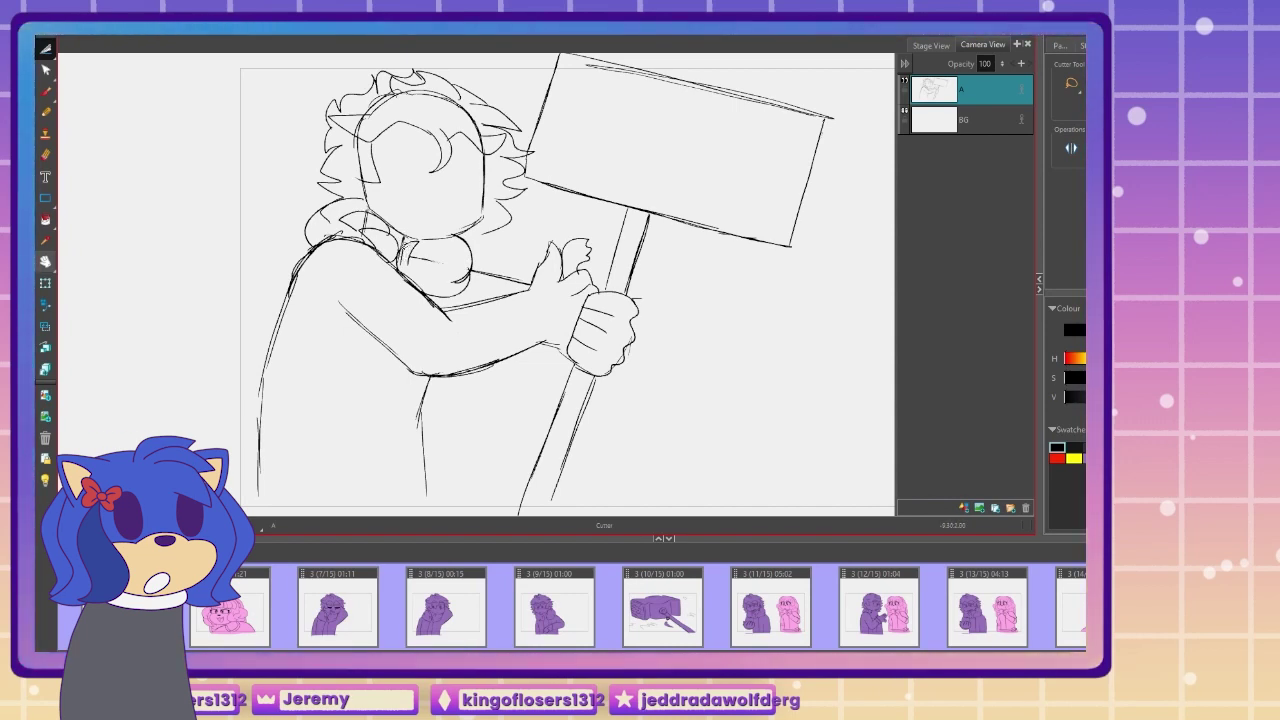
key(alt+s)
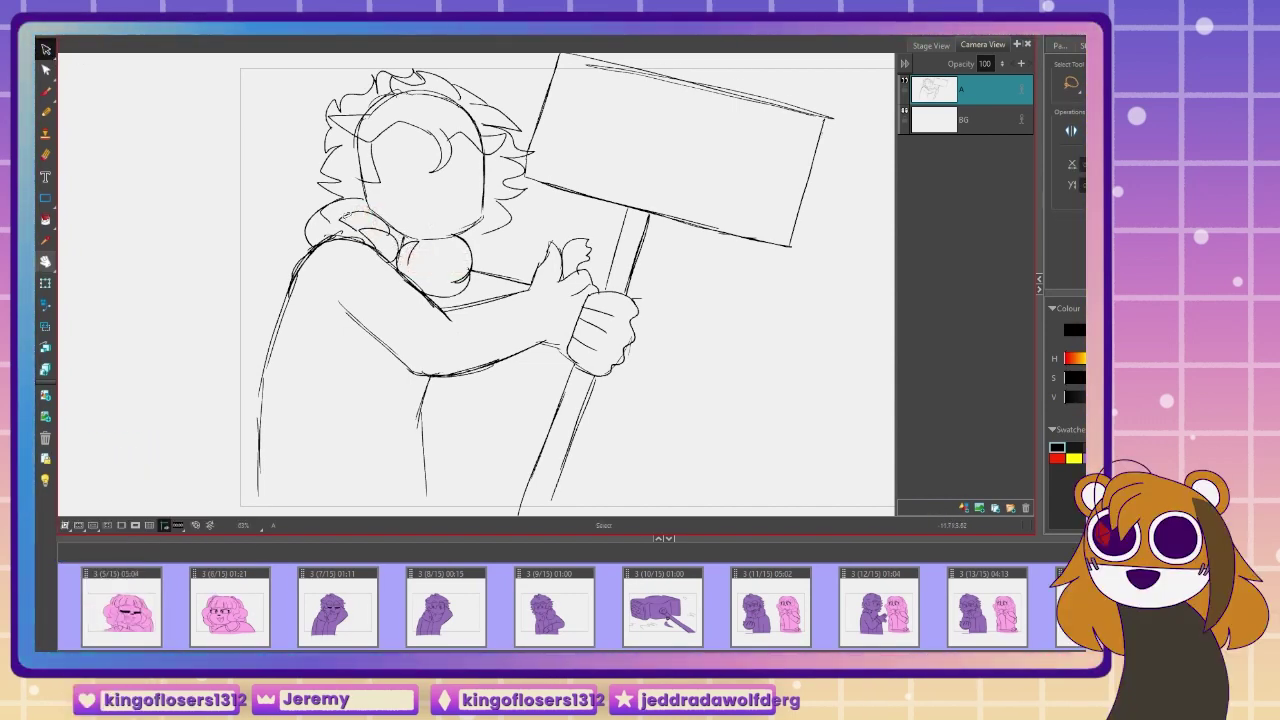
Step: Add a zigzag fur cuff at the near wrist, trim the arm lines inside it, and draw vertical coat lines
mouse_move(537, 289)
mouse_down()
mouse_move(547, 341)
mouse_move(522, 346)
mouse_up()
key(alt+t)
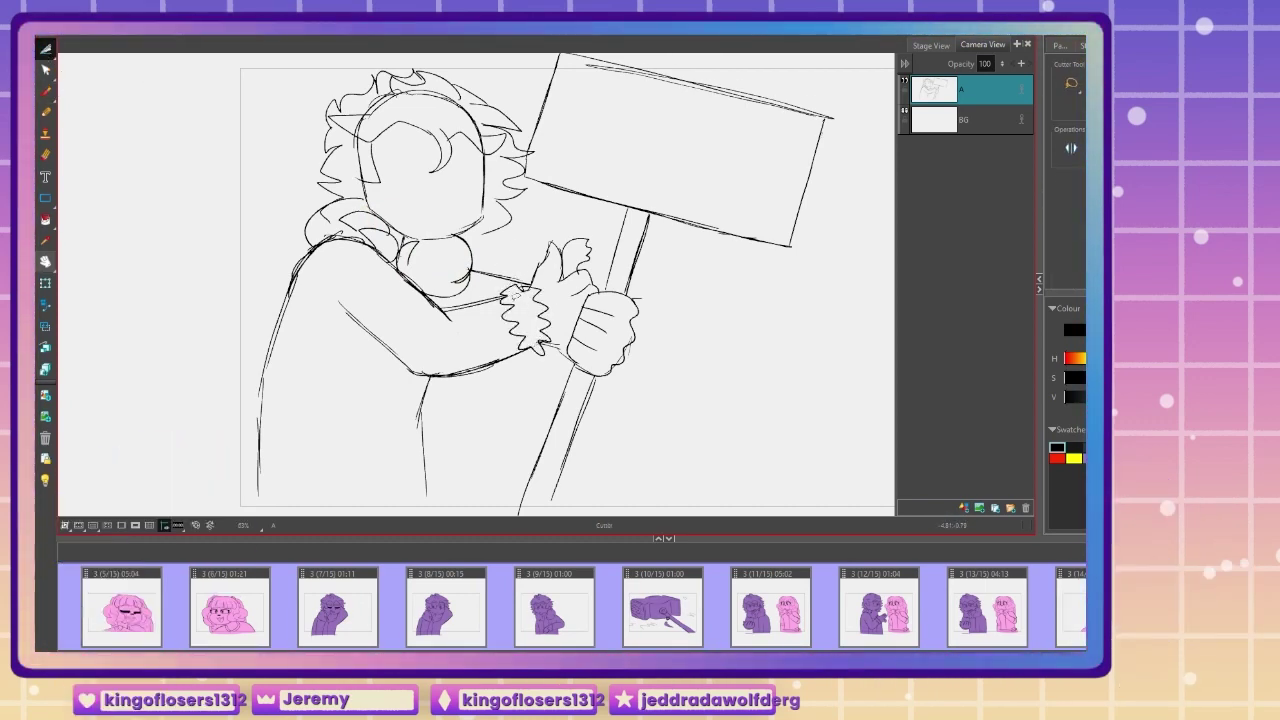
key(alt+b)
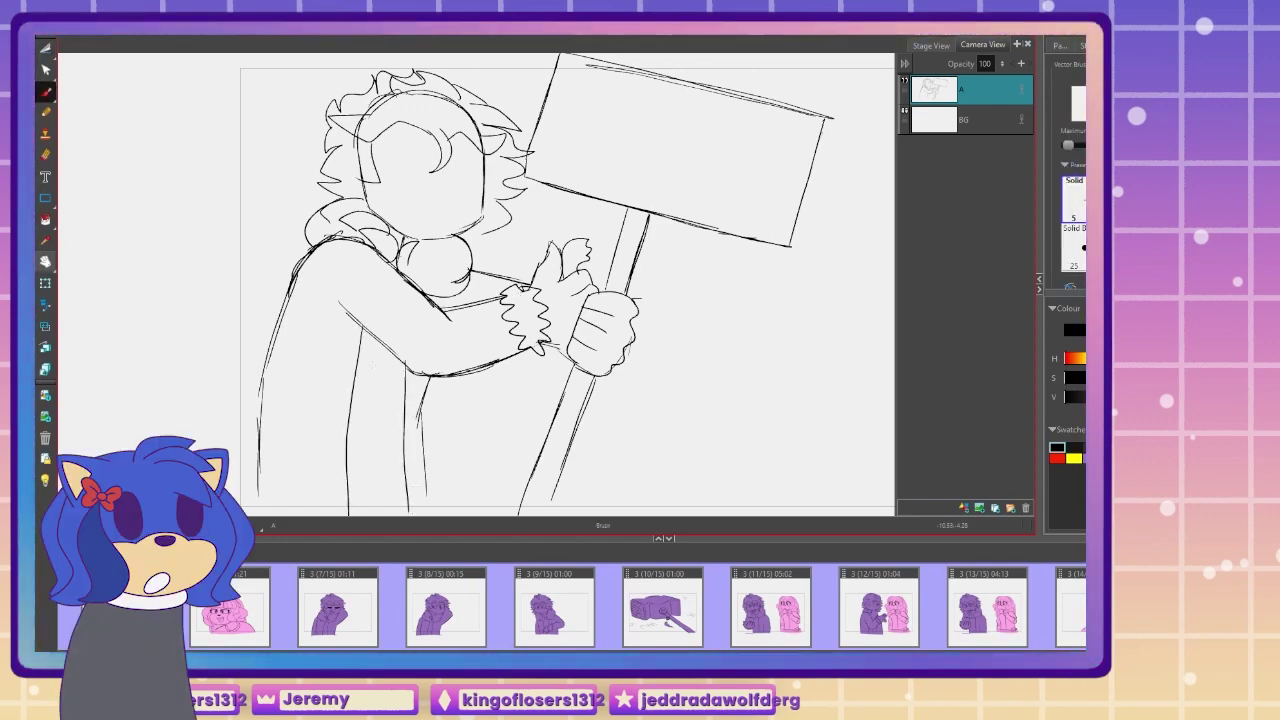
Step: Trim and delete the head's construction lines that cross the hair at the crown
key(alt+t)
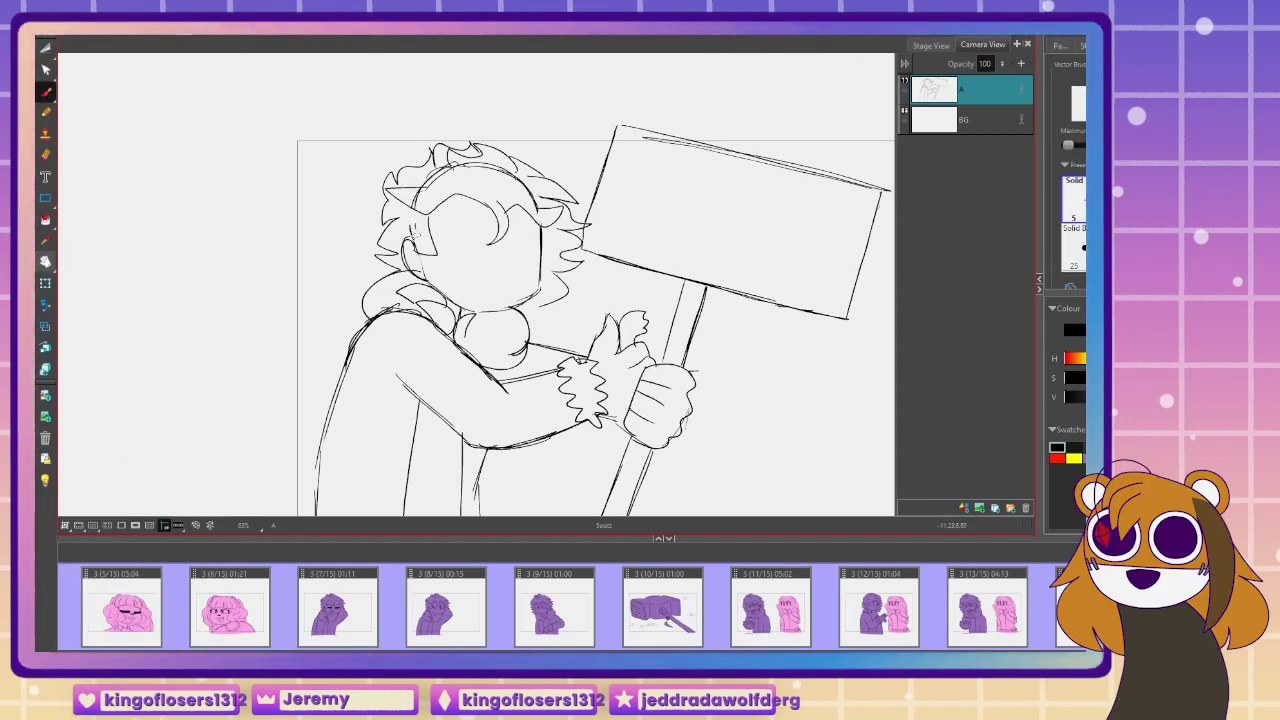
drag(430, 205, 486, 183)
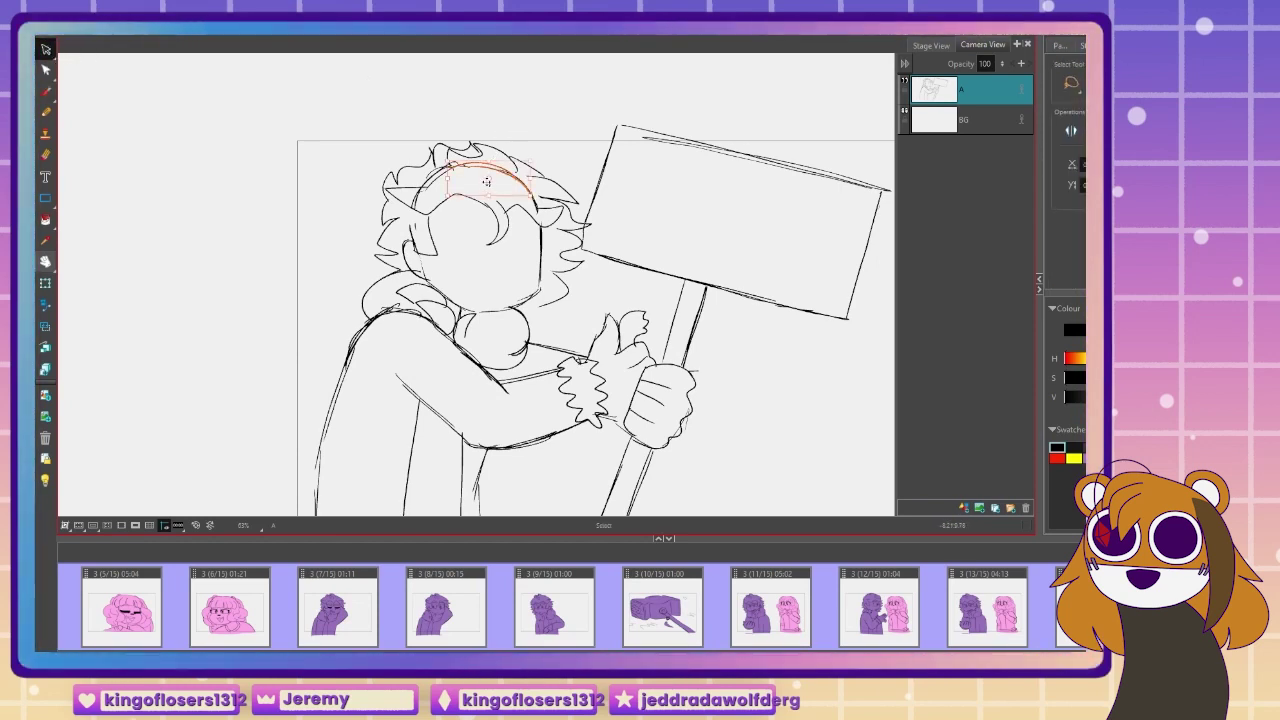
key(Delete)
key(Delete)
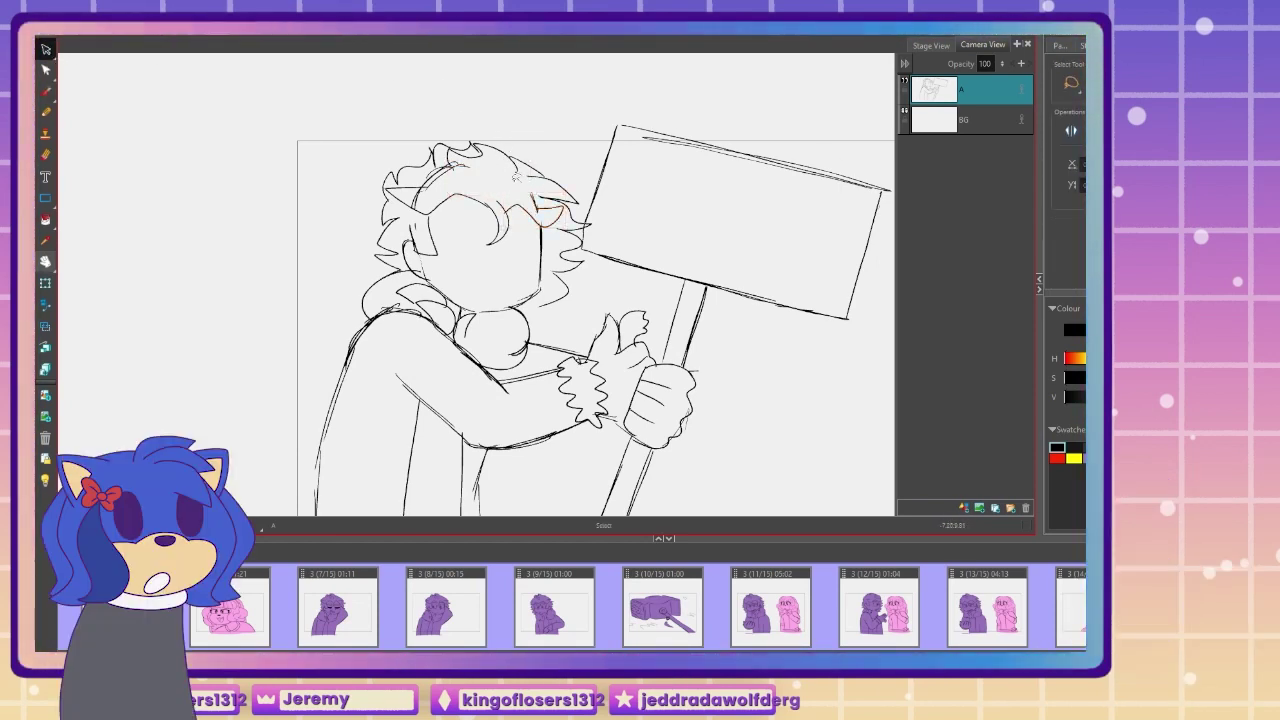
drag(437, 184, 452, 154)
key(Delete)
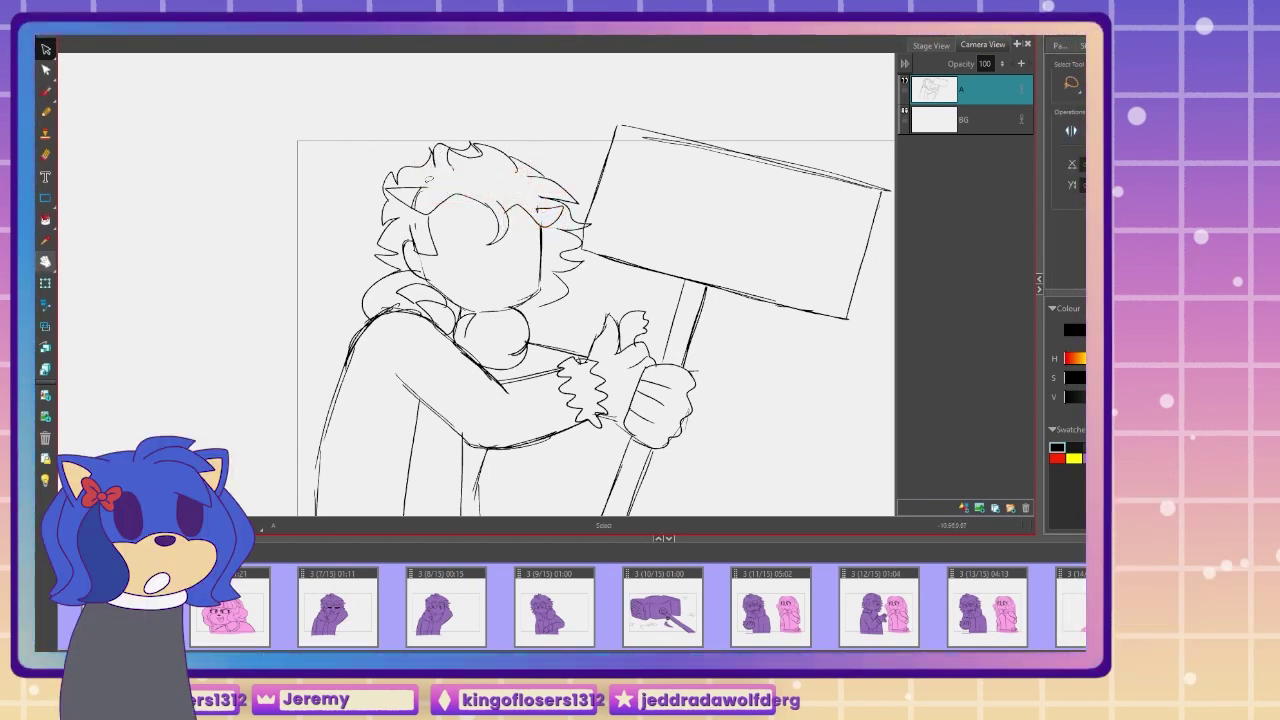
Step: Delete the leftover construction line inside the hair, and draw the nose and a wavy, grimacing mouth on the face
drag(410, 205, 424, 188)
key(Delete)
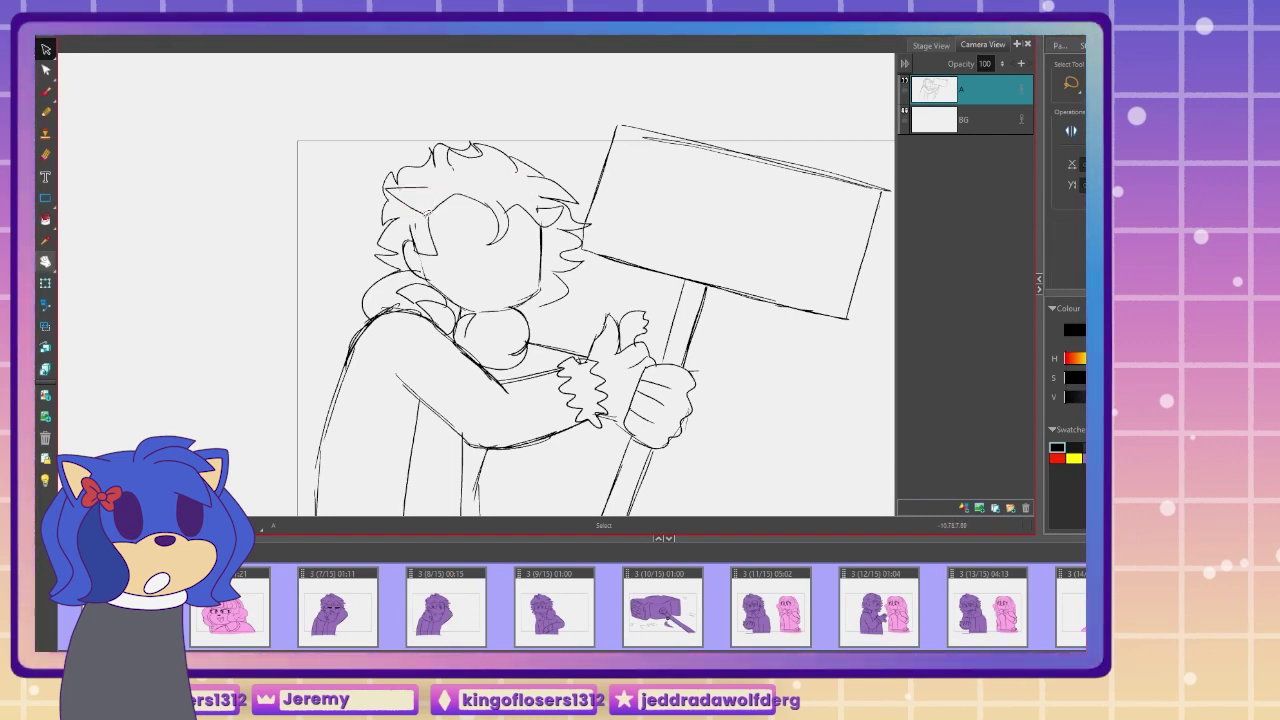
click(46, 95)
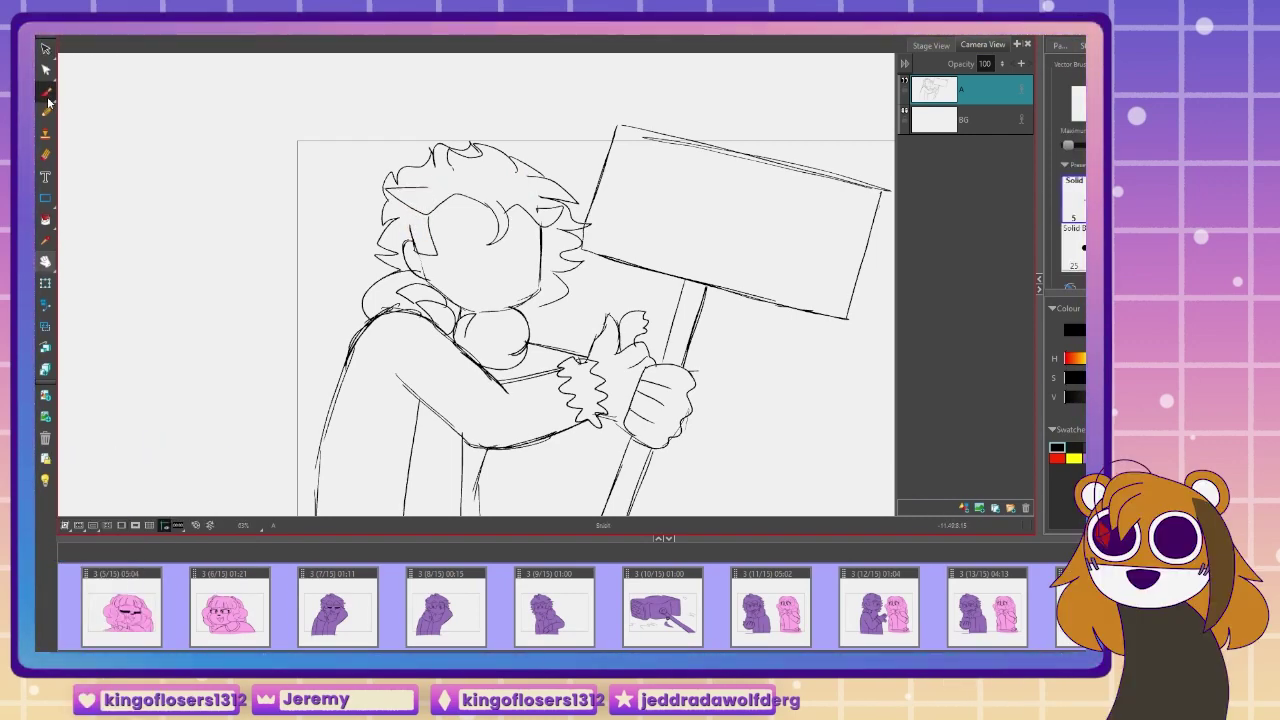
scroll(599, 270, up, 2)
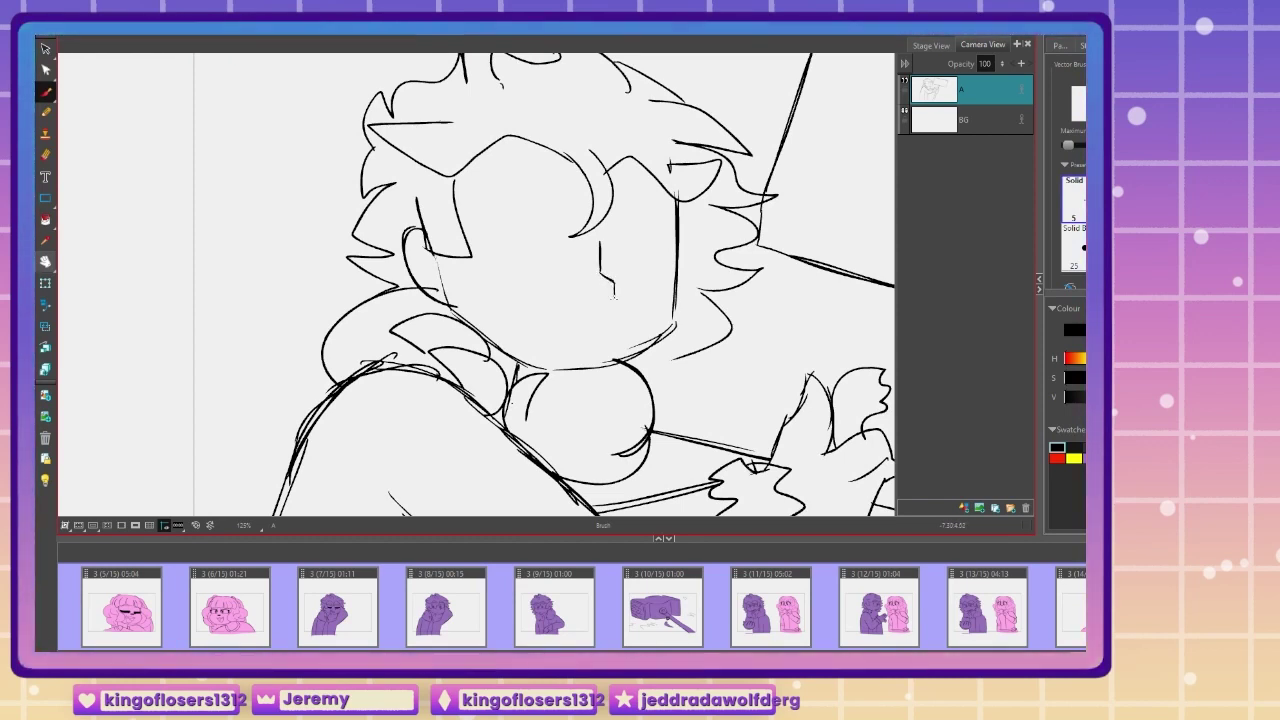
drag(560, 284, 571, 298)
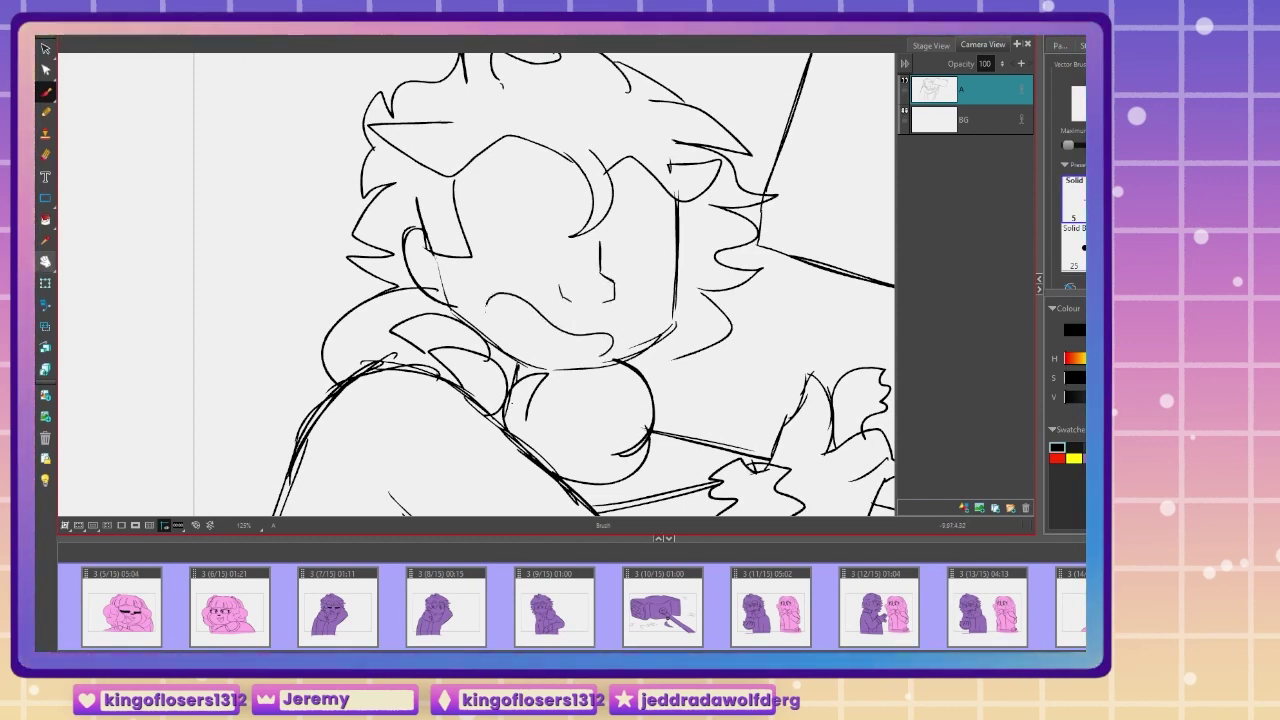
Step: Draw two narrow eyes with X-marked pupils and a lowered eyebrow above each one
drag(553, 237, 553, 262)
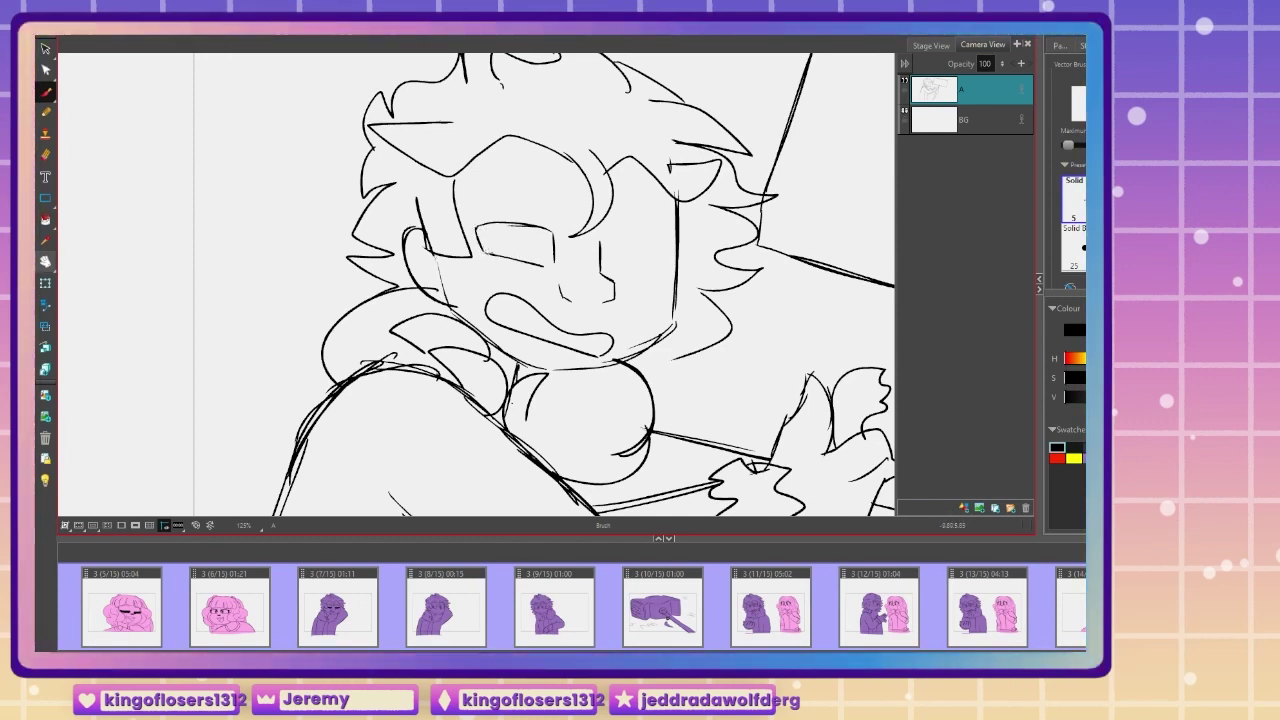
drag(477, 228, 550, 262)
key(ctrl+z)
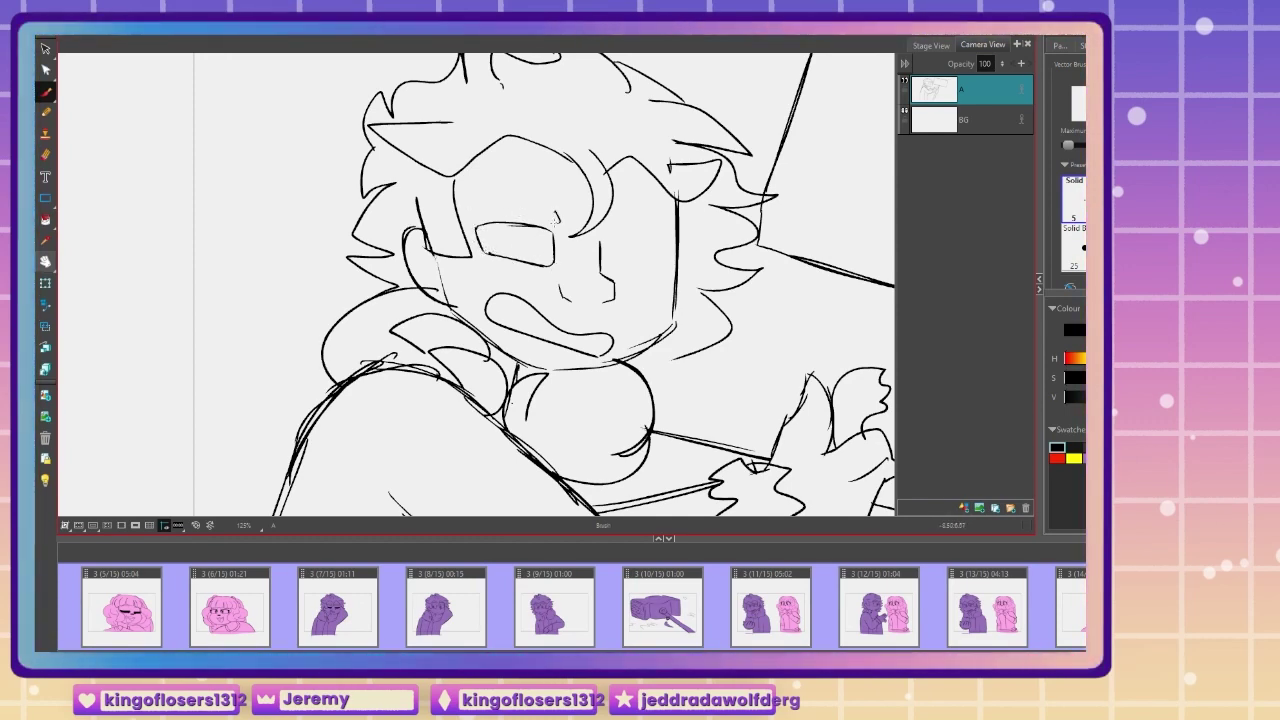
mouse_move(465, 209)
mouse_down()
mouse_move(558, 219)
mouse_move(549, 257)
mouse_move(672, 243)
mouse_up()
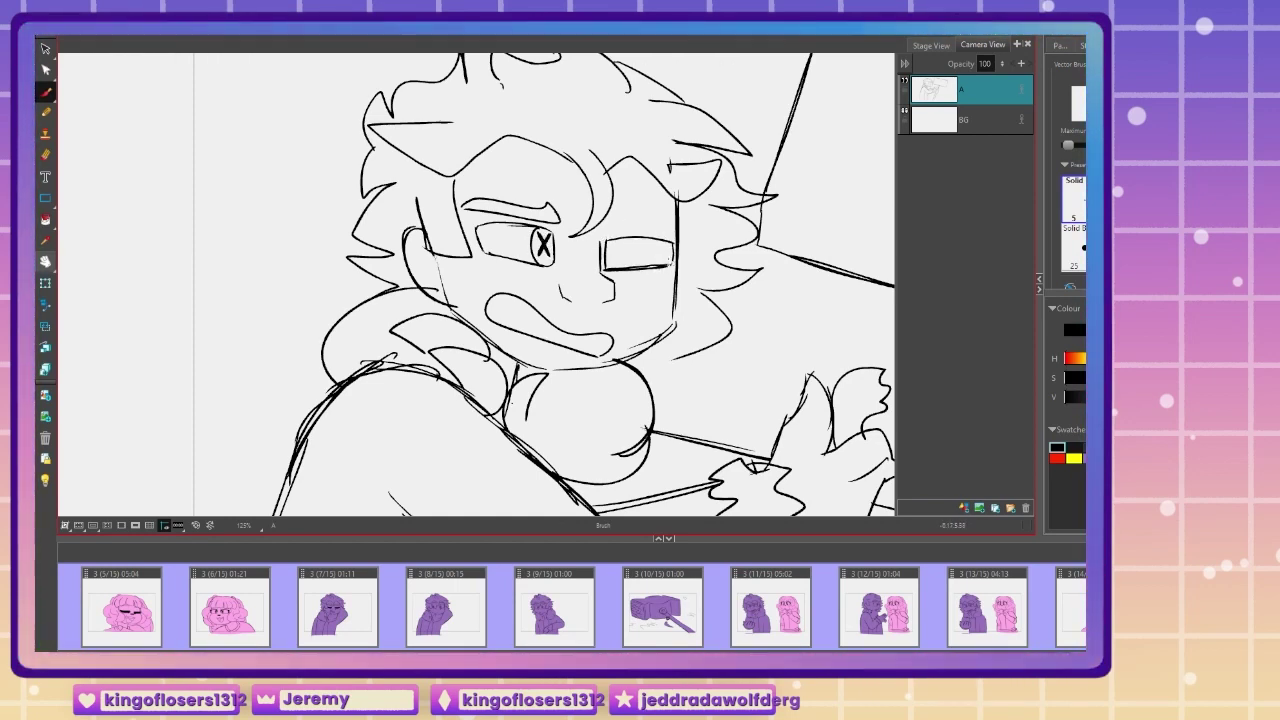
drag(600, 268, 670, 264)
drag(670, 243, 656, 264)
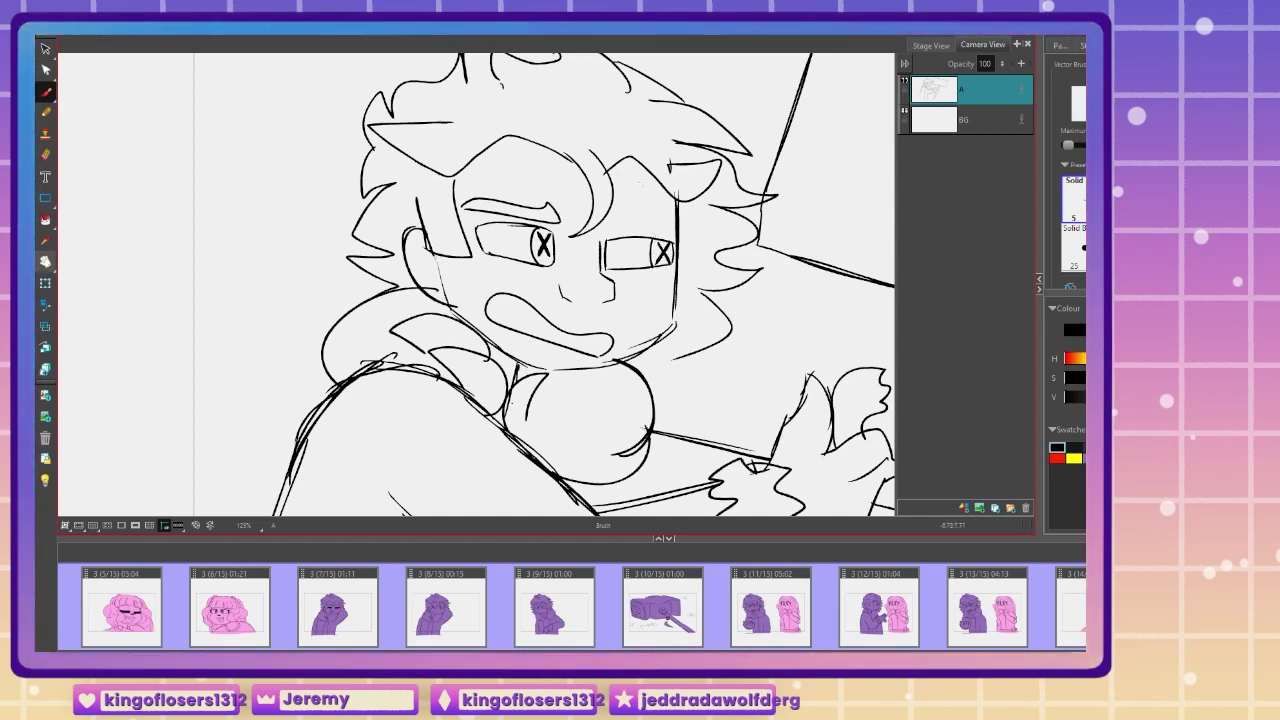
drag(674, 214, 604, 210)
Step: Add a curled strand inside the hair above the forehead and a pointed tooth in the open mouth
drag(445, 190, 453, 256)
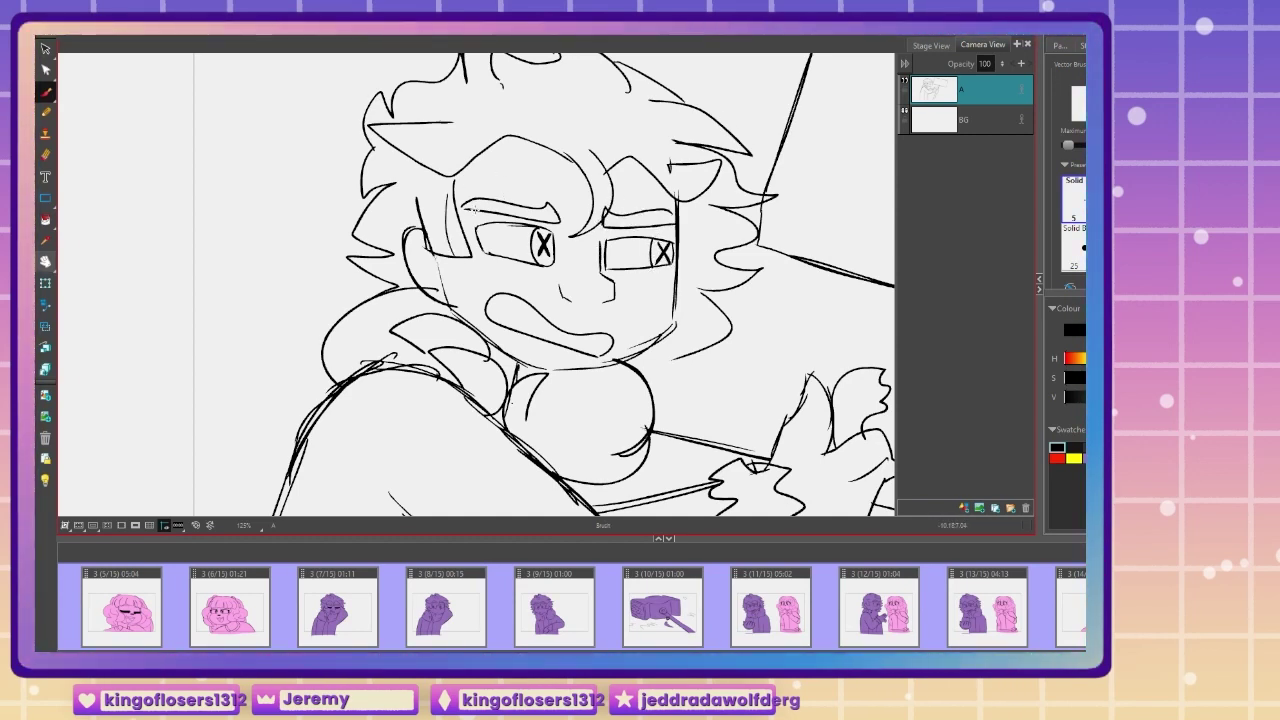
key(ctrl+z)
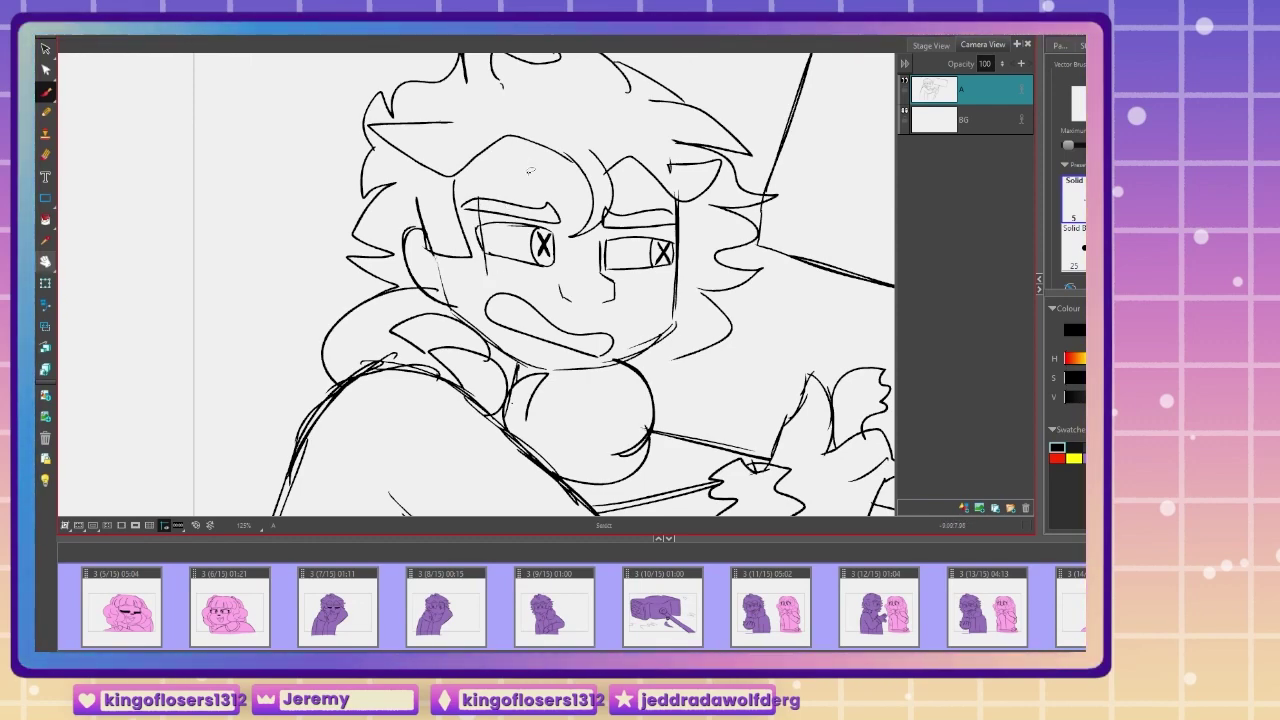
drag(530, 178, 545, 268)
drag(591, 183, 596, 212)
drag(548, 158, 580, 208)
drag(590, 380, 570, 208)
key(1)
key(1)
key(1)
key(1)
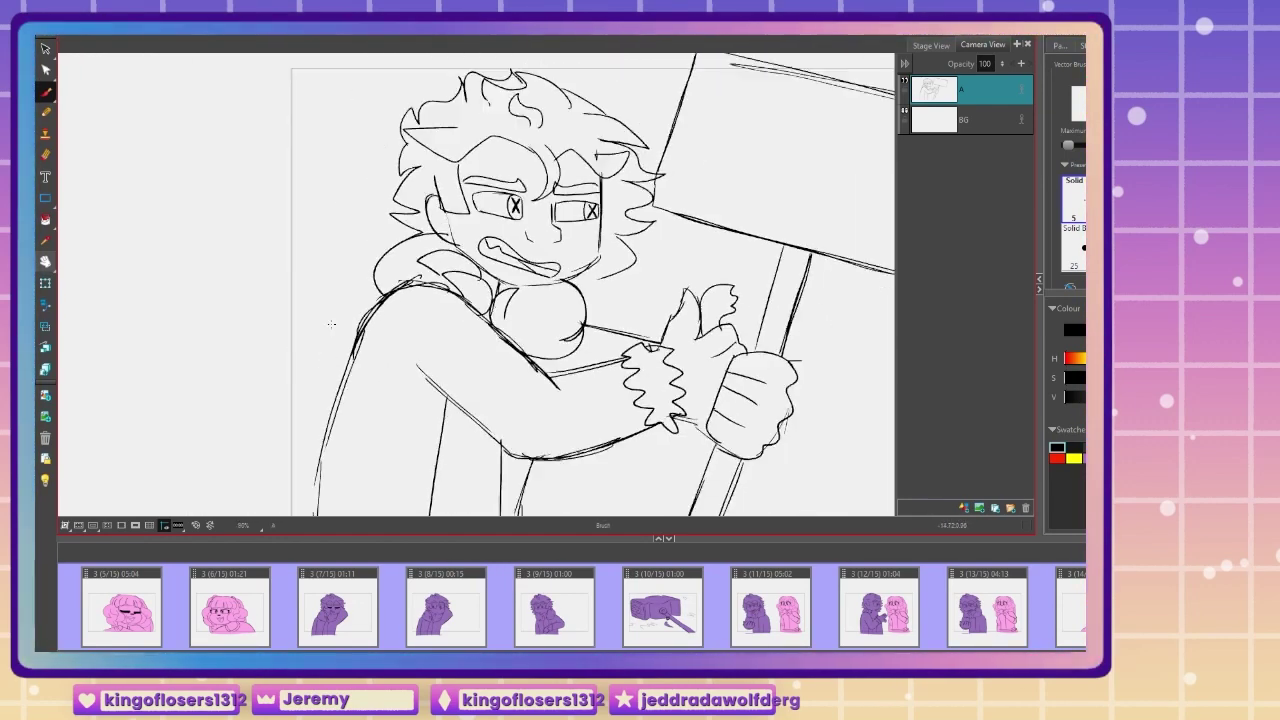
Step: Add a new layer between the line art and the BG layer, and choose the purple colour with the Solid 25 brush
mouse_move(364, 374)
mouse_down()
mouse_move(249, 300)
mouse_move(289, 346)
mouse_move(252, 332)
mouse_up()
click(962, 121)
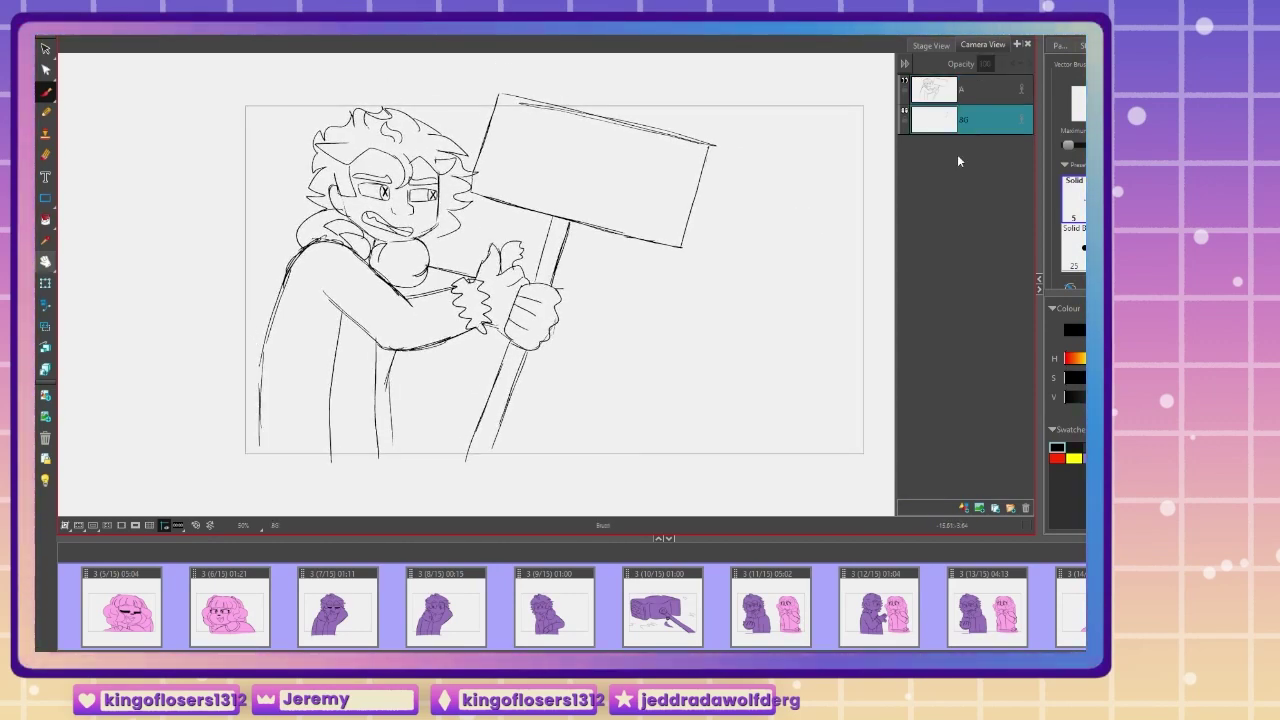
click(964, 508)
click(1065, 237)
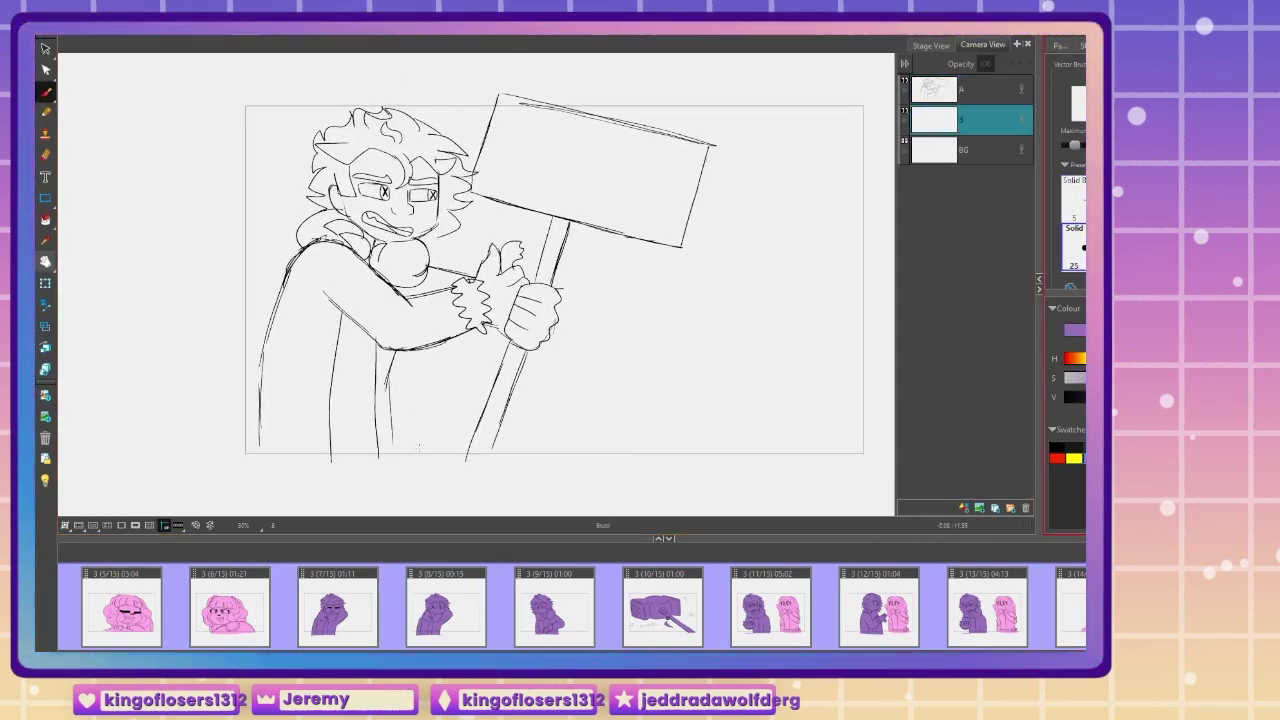
Step: Trace the end and both sides of the lower pole and the knuckle edge of the fist in purple
key(2)
key(2)
key(2)
drag(425, 449, 648, 176)
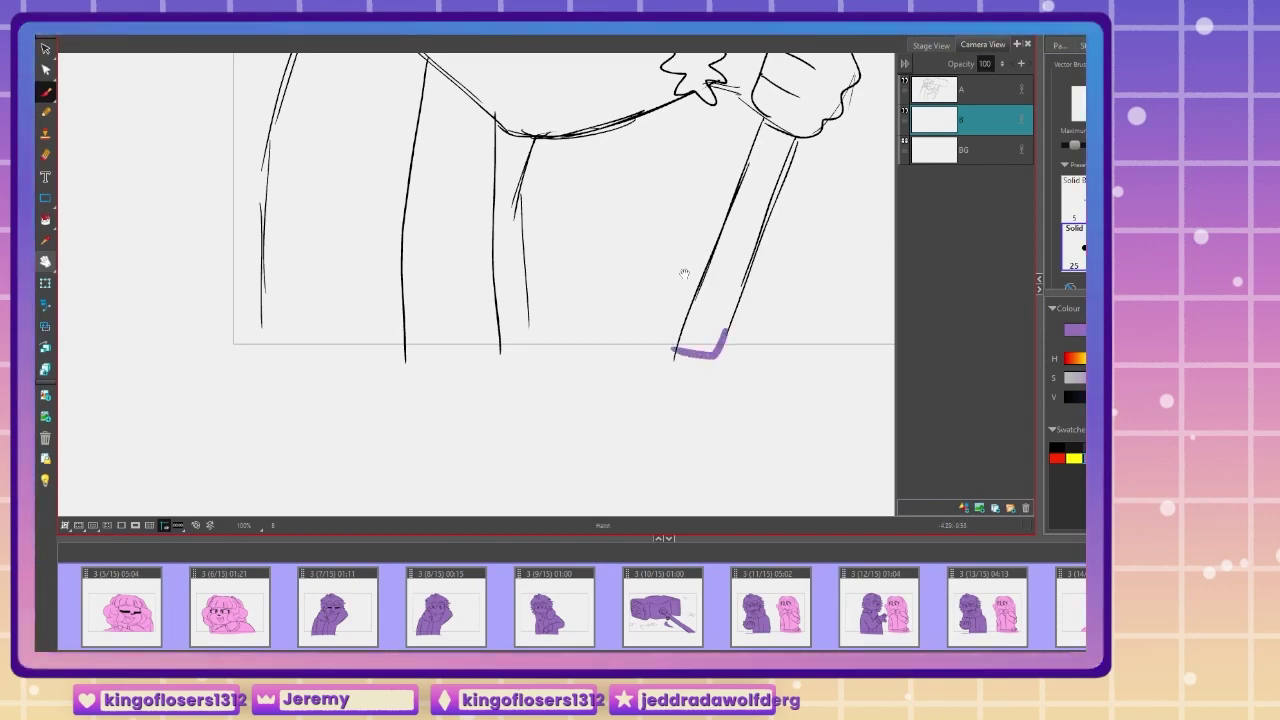
drag(684, 274, 668, 372)
drag(781, 234, 704, 445)
drag(763, 193, 685, 437)
mouse_move(792, 265)
mouse_down()
mouse_move(812, 291)
mouse_move(796, 302)
mouse_move(803, 332)
mouse_move(766, 380)
mouse_move(730, 383)
mouse_up()
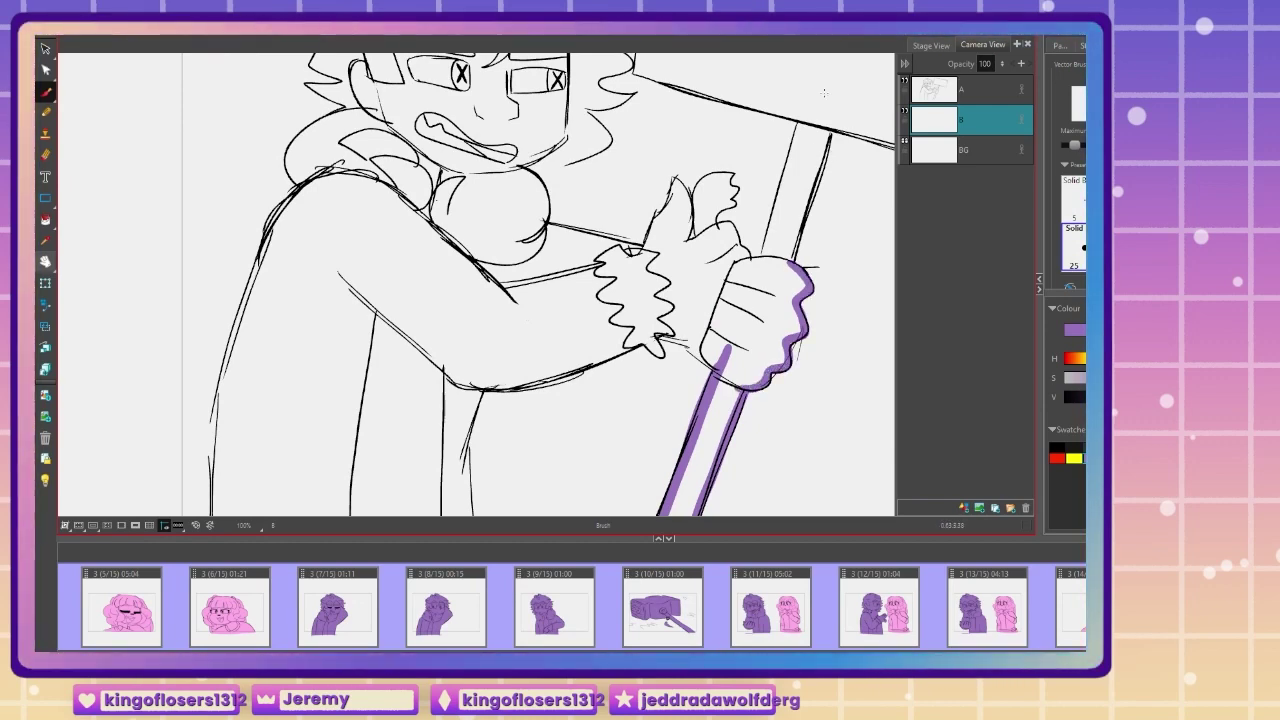
Step: Trace the outer edge of the upper pole and the sides of the large block in purple
mouse_move(829, 127)
mouse_down()
mouse_move(555, 378)
mouse_move(507, 350)
mouse_move(690, 415)
mouse_move(445, 358)
mouse_move(590, 395)
mouse_move(475, 361)
mouse_up()
key(ctrl+z)
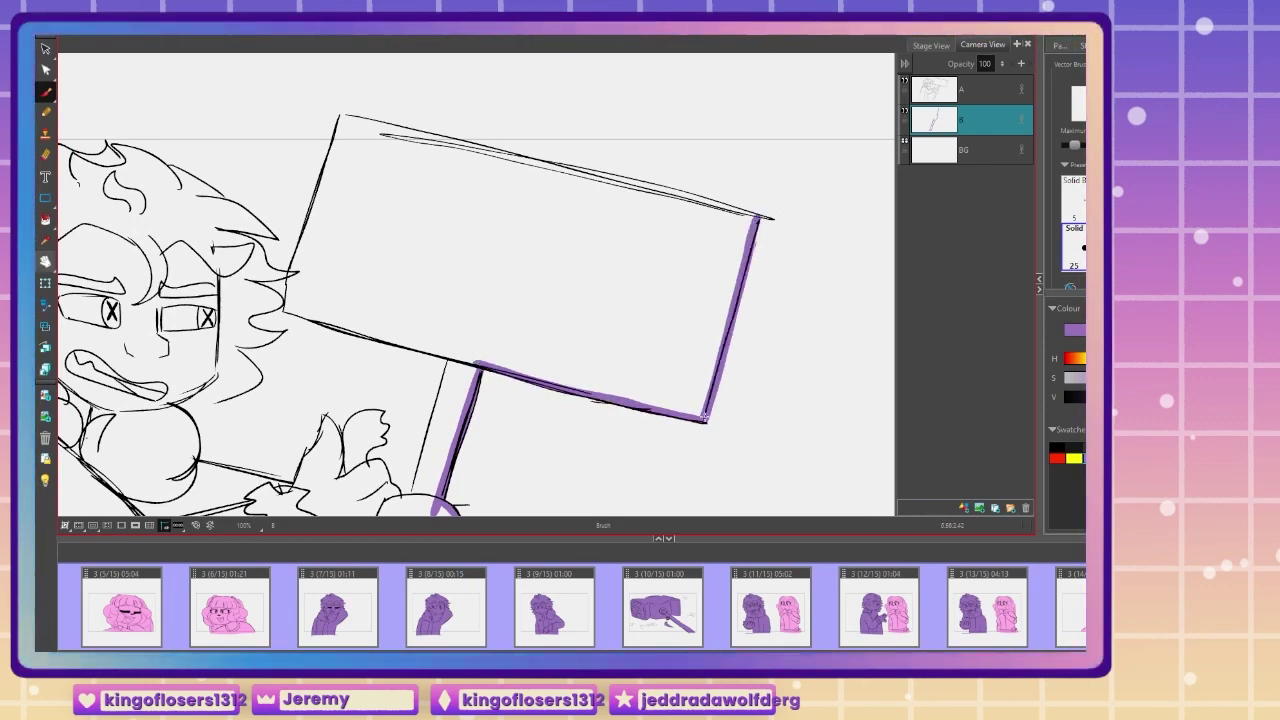
mouse_move(762, 216)
mouse_down()
mouse_move(342, 121)
mouse_move(578, 83)
mouse_up()
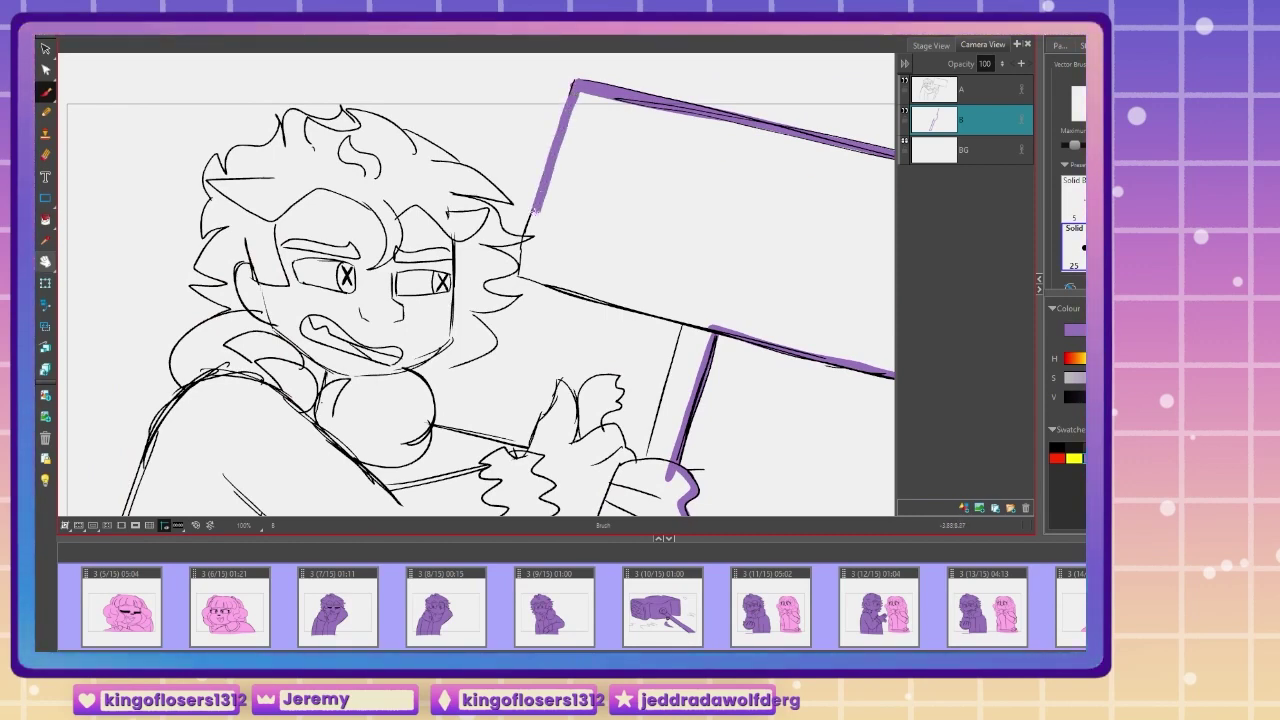
drag(536, 211, 523, 238)
Step: Trace the inner edge of the pole between the fist and the block, joining it to the block's underside
drag(478, 490, 574, 174)
drag(574, 374, 565, 480)
drag(732, 258, 776, 112)
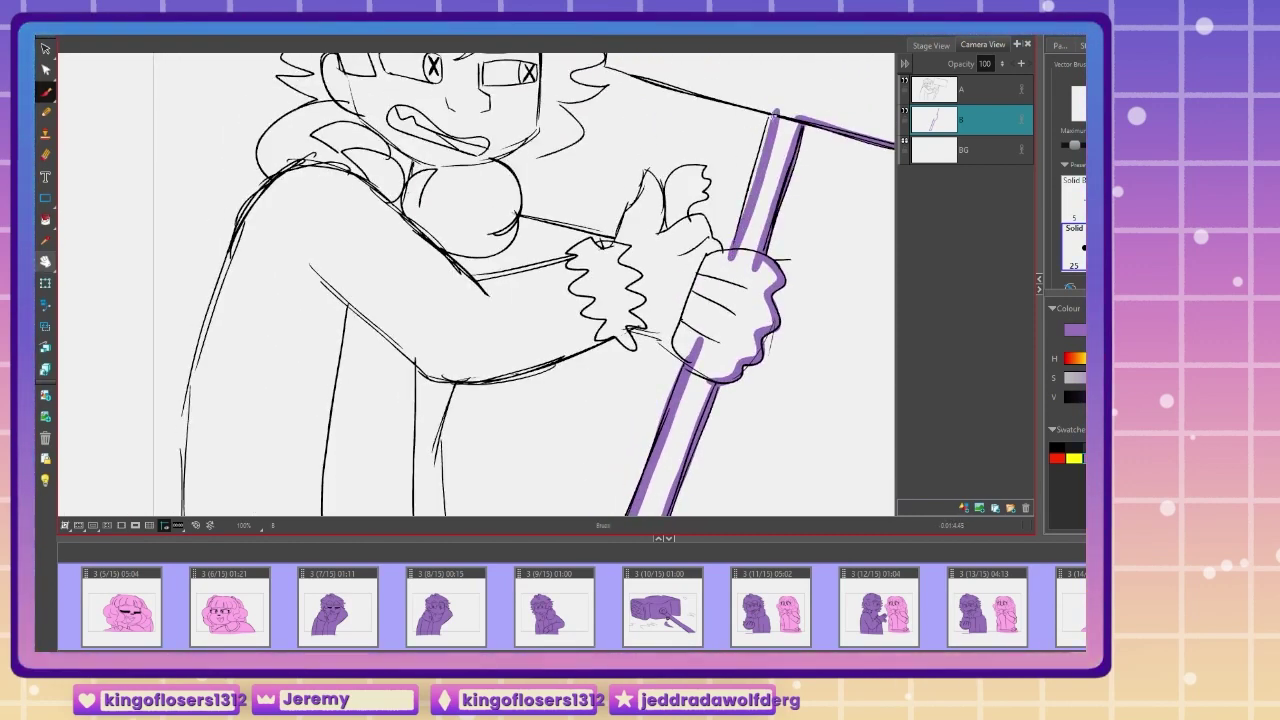
key(ctrl+z)
drag(727, 268, 775, 110)
drag(605, 118, 591, 280)
drag(729, 264, 755, 269)
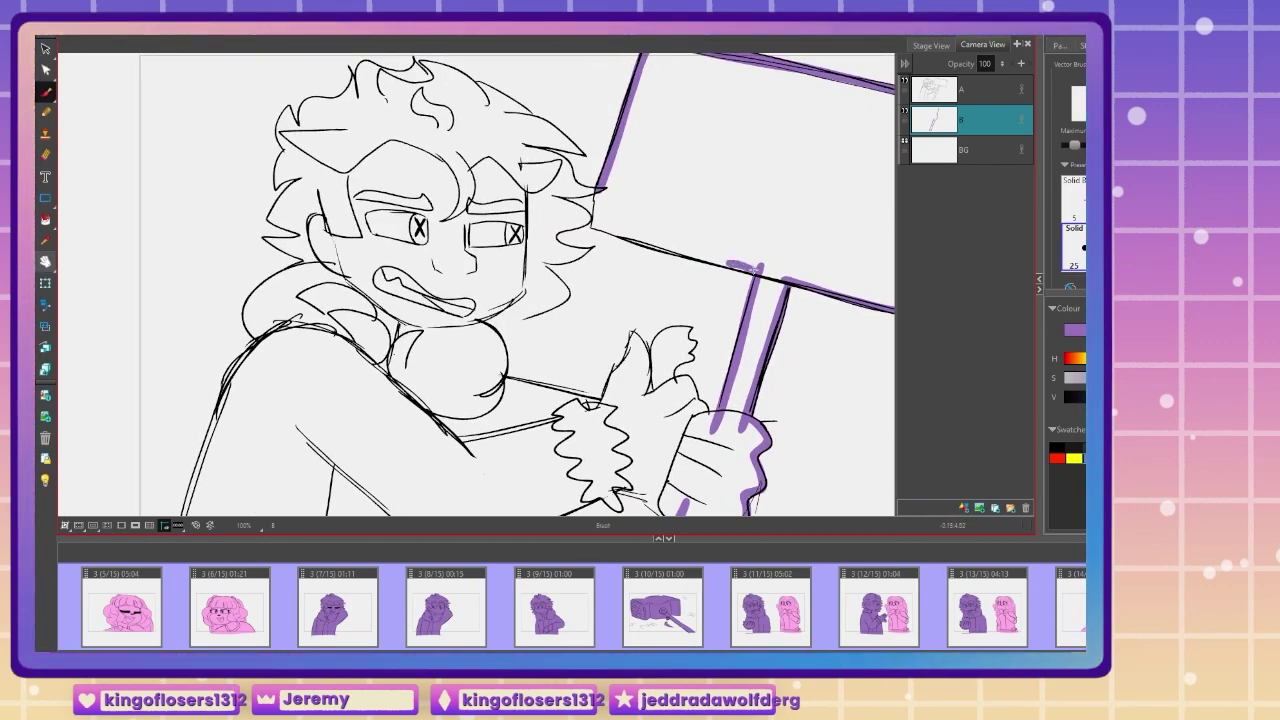
Step: Outline the coat in purple along its front edge, around the hem below the frame, and up the back to the shoulder
drag(520, 340, 700, 190)
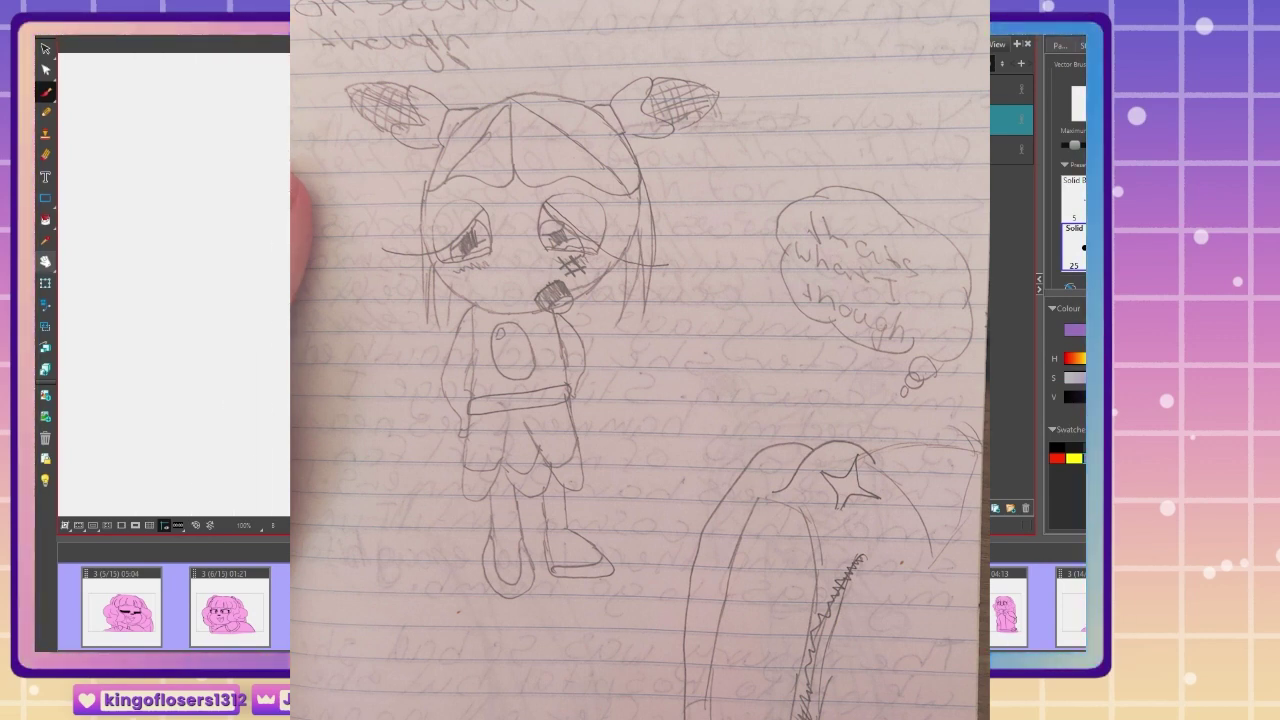
drag(721, 420, 731, 235)
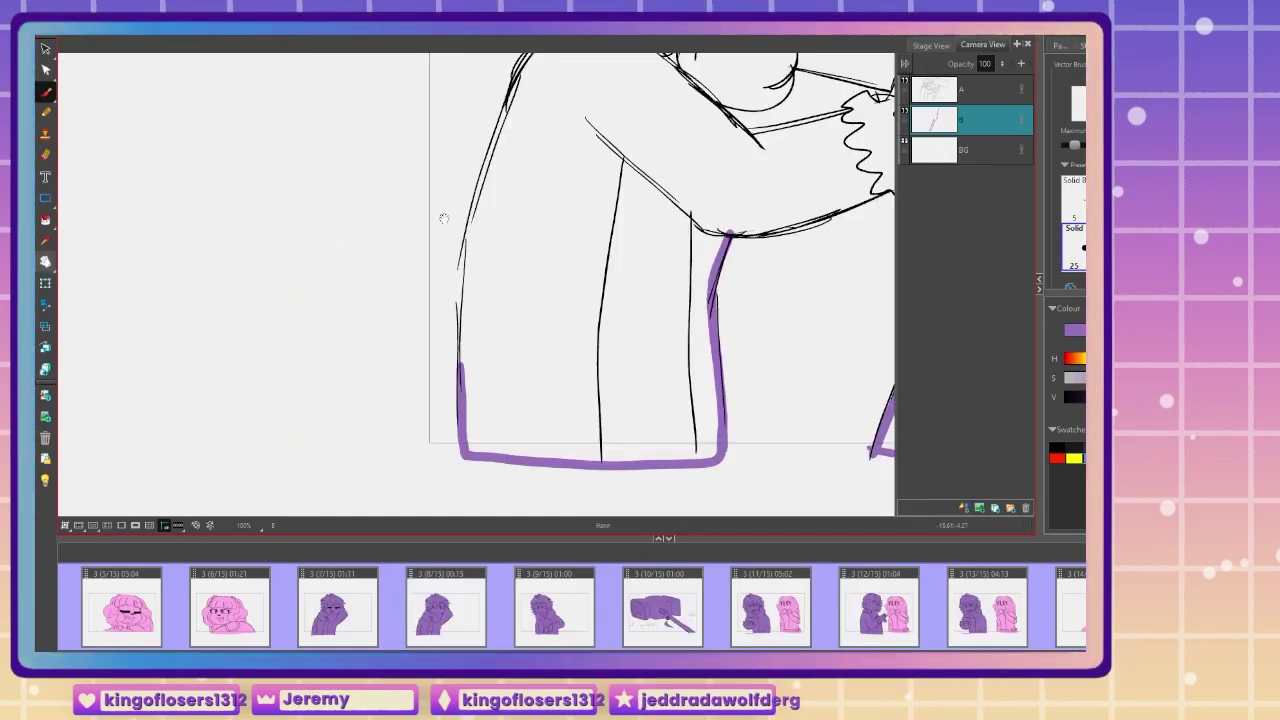
drag(443, 217, 475, 273)
mouse_move(599, 78)
mouse_down()
mouse_move(515, 237)
mouse_move(495, 422)
mouse_up()
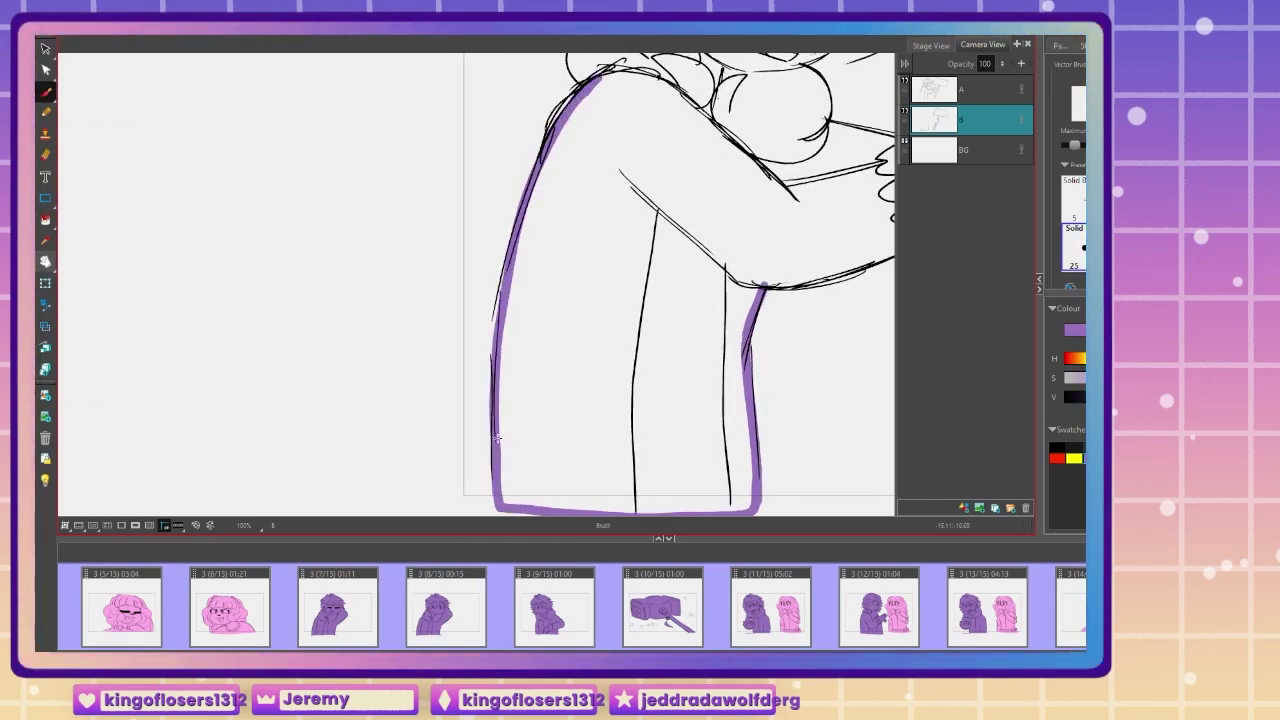
key(space)
Step: Outline the back of the collar and the spiky edge of the hair all around the head in purple
mouse_move(557, 121)
mouse_down()
mouse_move(580, 374)
mouse_move(655, 260)
mouse_up()
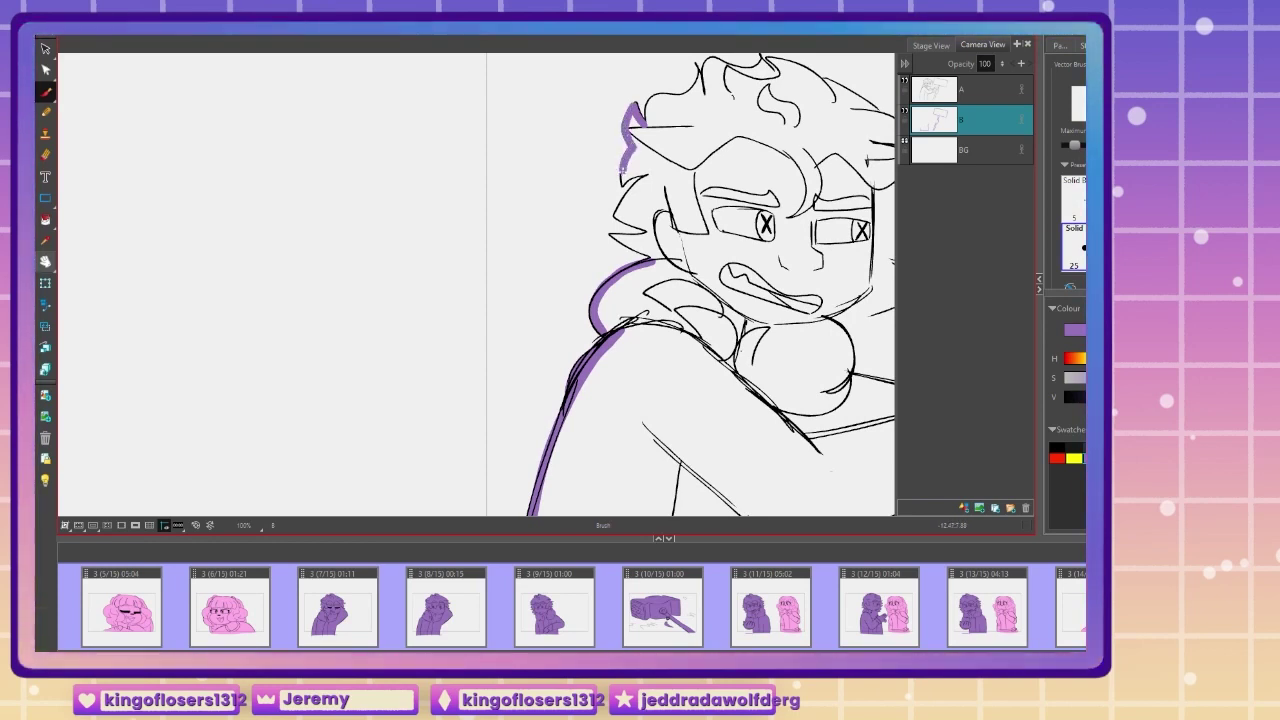
mouse_move(622, 172)
mouse_down()
mouse_move(616, 213)
mouse_move(648, 233)
mouse_move(614, 235)
mouse_move(644, 253)
mouse_up()
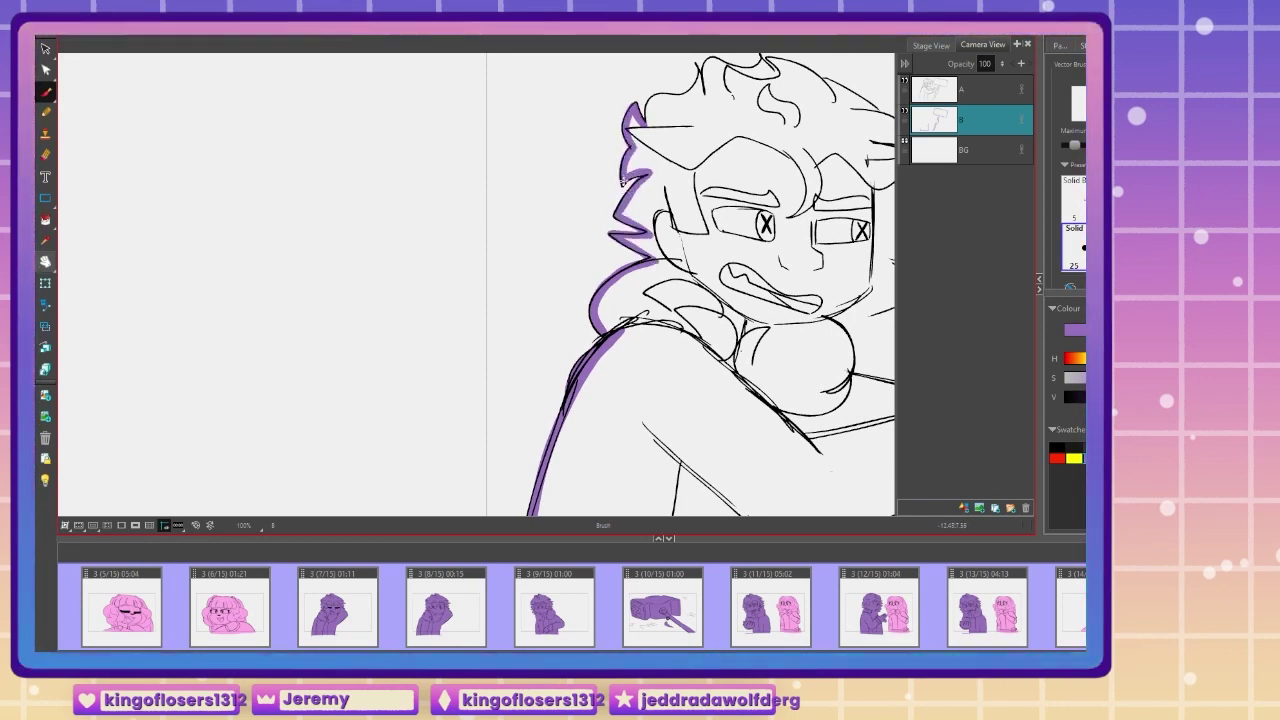
mouse_move(647, 104)
mouse_down()
mouse_move(626, 187)
mouse_move(673, 178)
mouse_move(678, 155)
mouse_move(715, 162)
mouse_move(734, 143)
mouse_move(795, 175)
mouse_move(555, 116)
mouse_up()
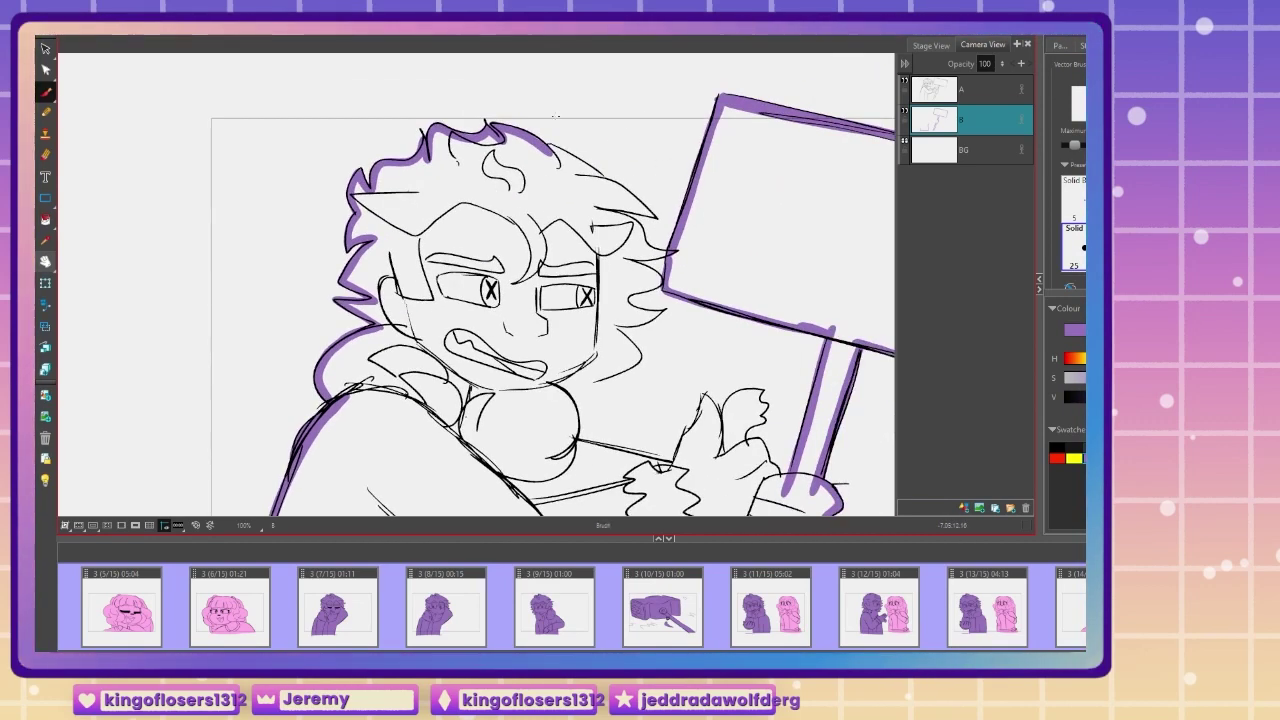
mouse_move(599, 176)
mouse_down()
mouse_move(654, 215)
mouse_move(616, 212)
mouse_move(663, 256)
mouse_move(611, 213)
mouse_move(651, 258)
mouse_move(619, 259)
mouse_move(653, 287)
mouse_move(631, 307)
mouse_move(657, 312)
mouse_move(615, 322)
mouse_up()
Step: Outline the neck puff, far arm, raised fingers, near wrist and underside of the forearm to close the purple silhouette
mouse_move(596, 381)
mouse_down()
mouse_move(576, 400)
mouse_move(624, 183)
mouse_move(604, 239)
mouse_move(718, 248)
mouse_move(752, 178)
mouse_move(821, 252)
mouse_up()
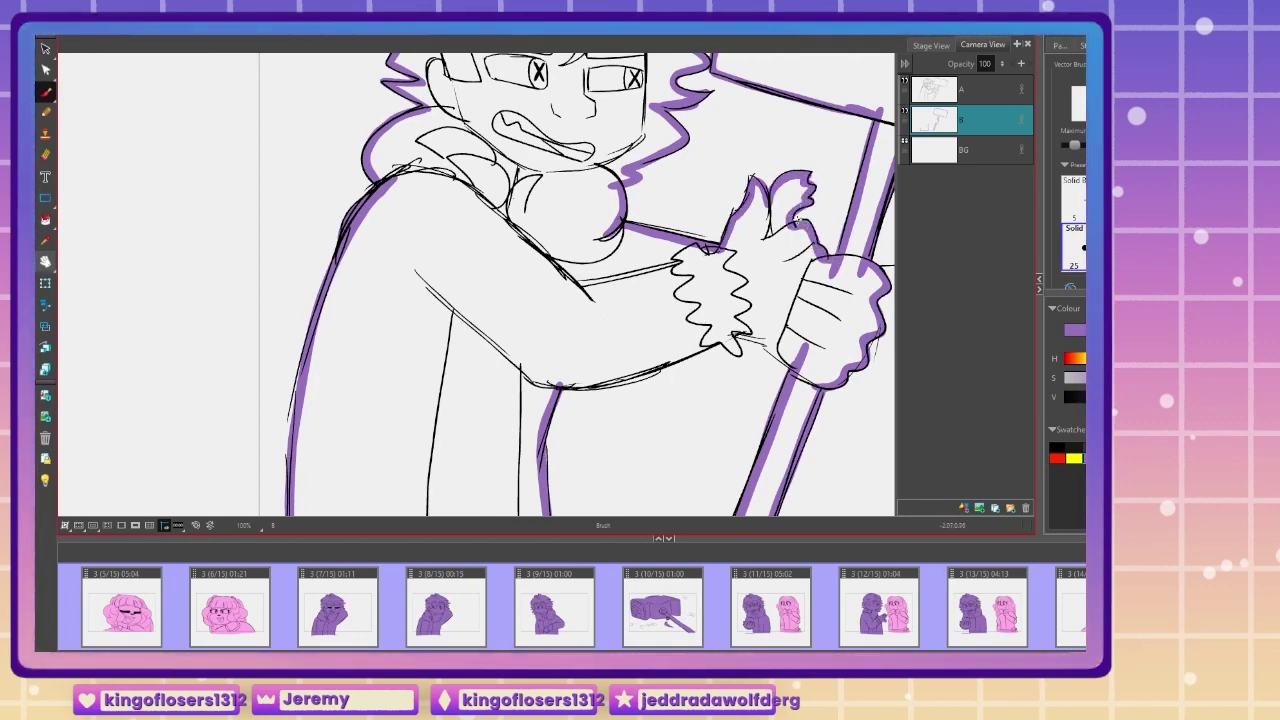
mouse_move(411, 399)
mouse_down()
mouse_move(520, 263)
mouse_move(423, 283)
mouse_up()
drag(791, 222, 768, 222)
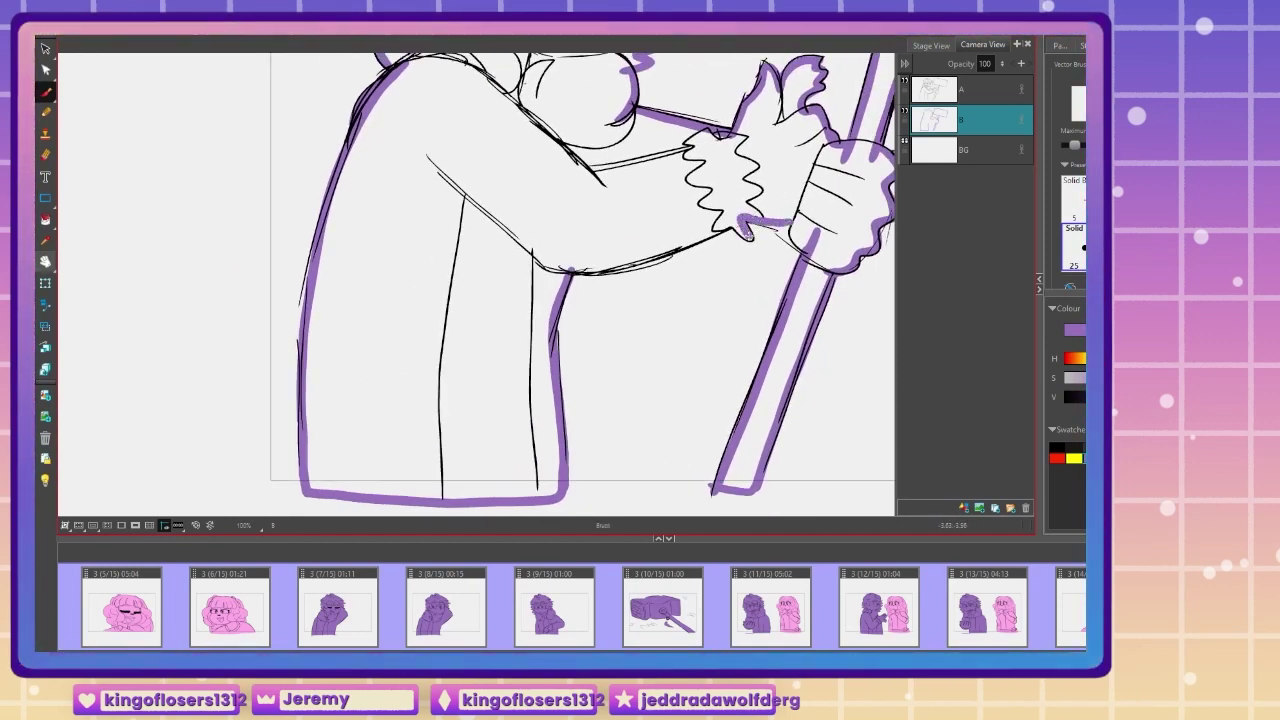
scroll(358, 340, down, 2)
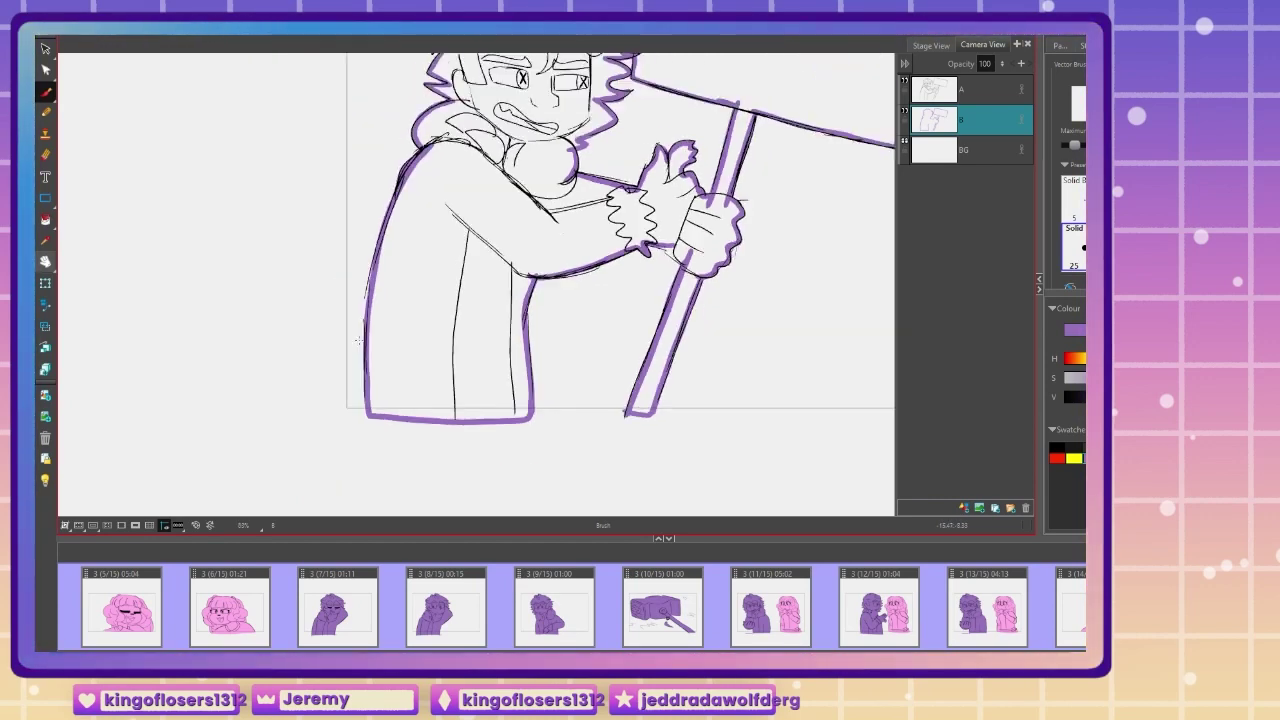
scroll(359, 341, down, 1)
drag(417, 322, 383, 412)
Step: Fill the outlined character, pole and block with the same purple
click(46, 220)
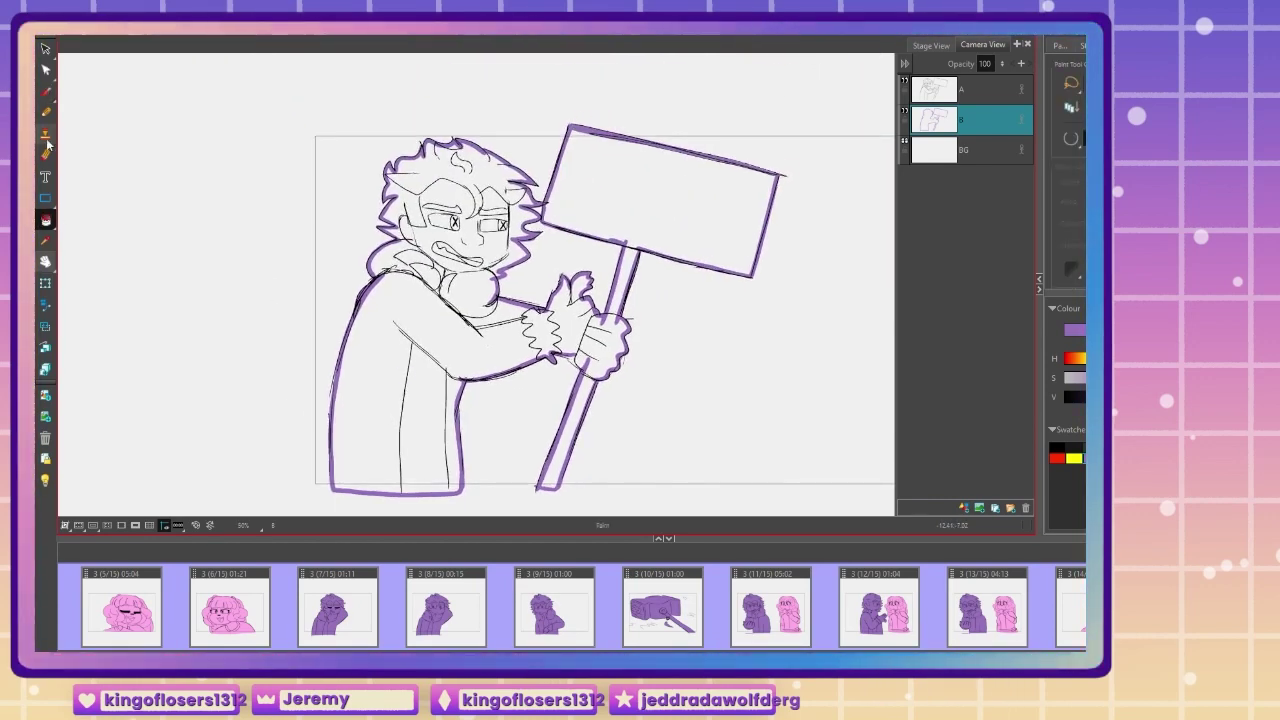
click(45, 91)
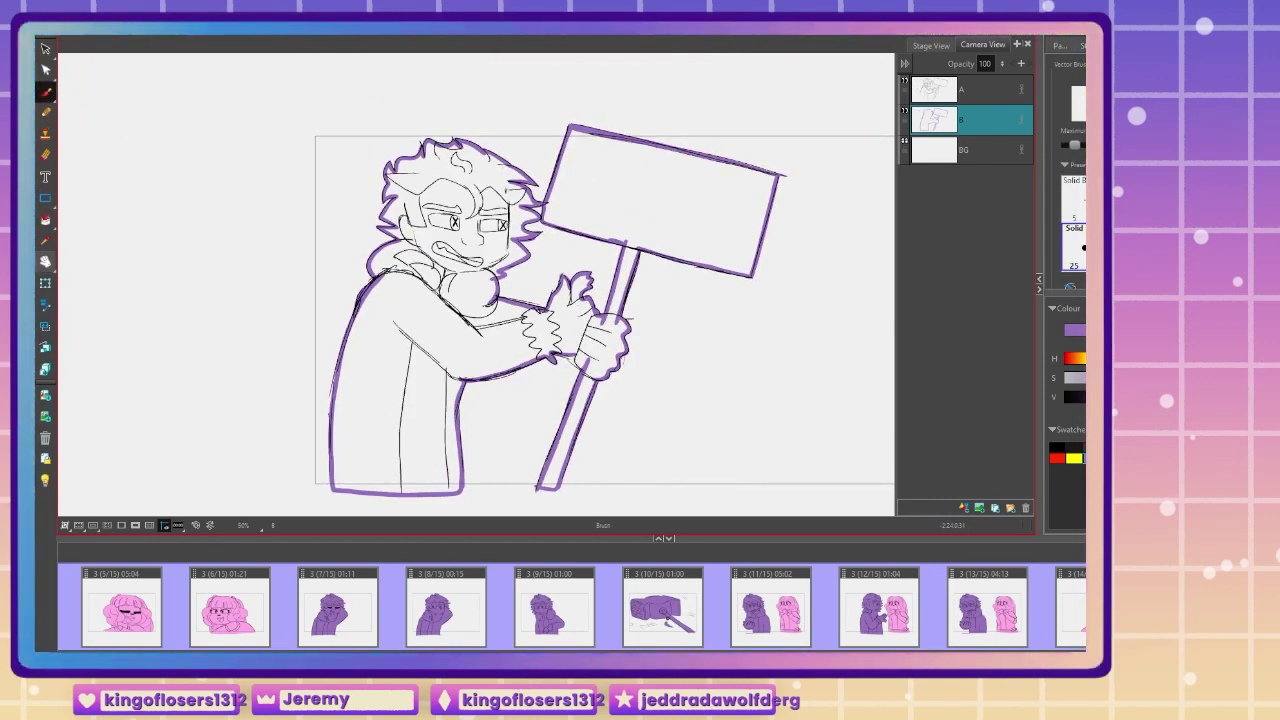
key(alt+i)
drag(348, 366, 306, 300)
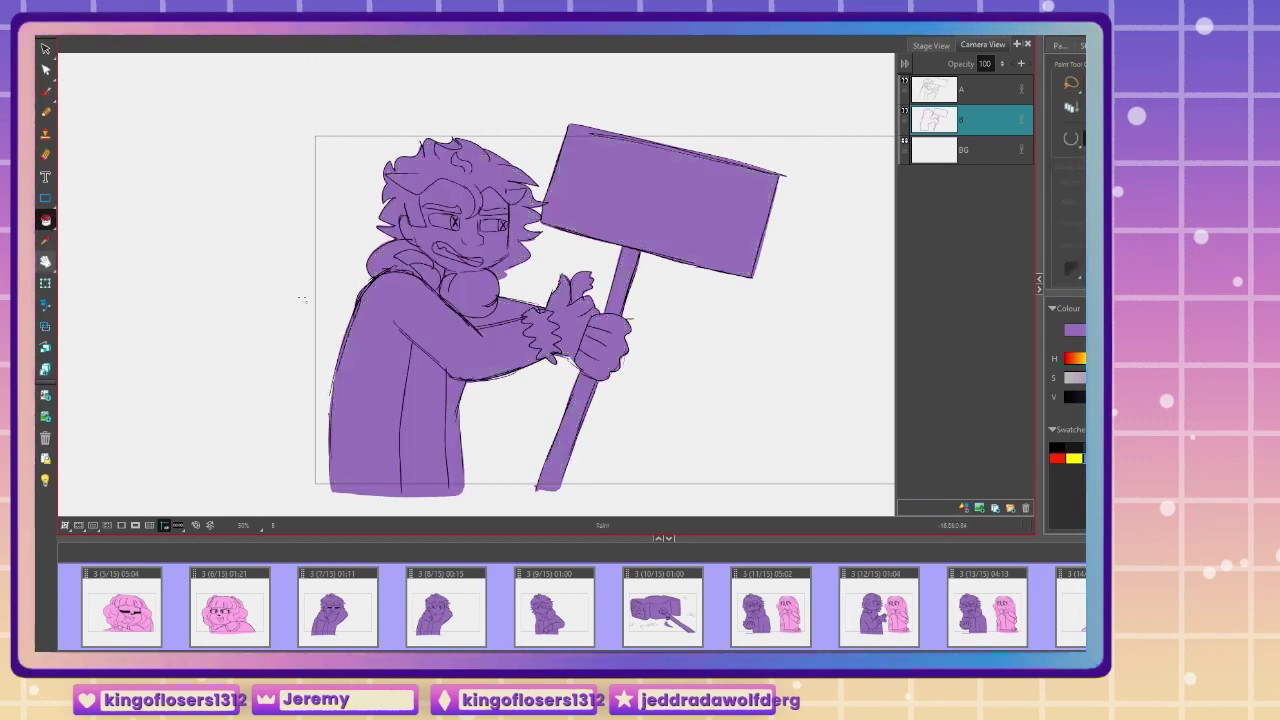
Step: Merge the line art and the purple fill into one layer, and add a new layer above it
click(977, 93)
key(ctrl+e)
click(964, 508)
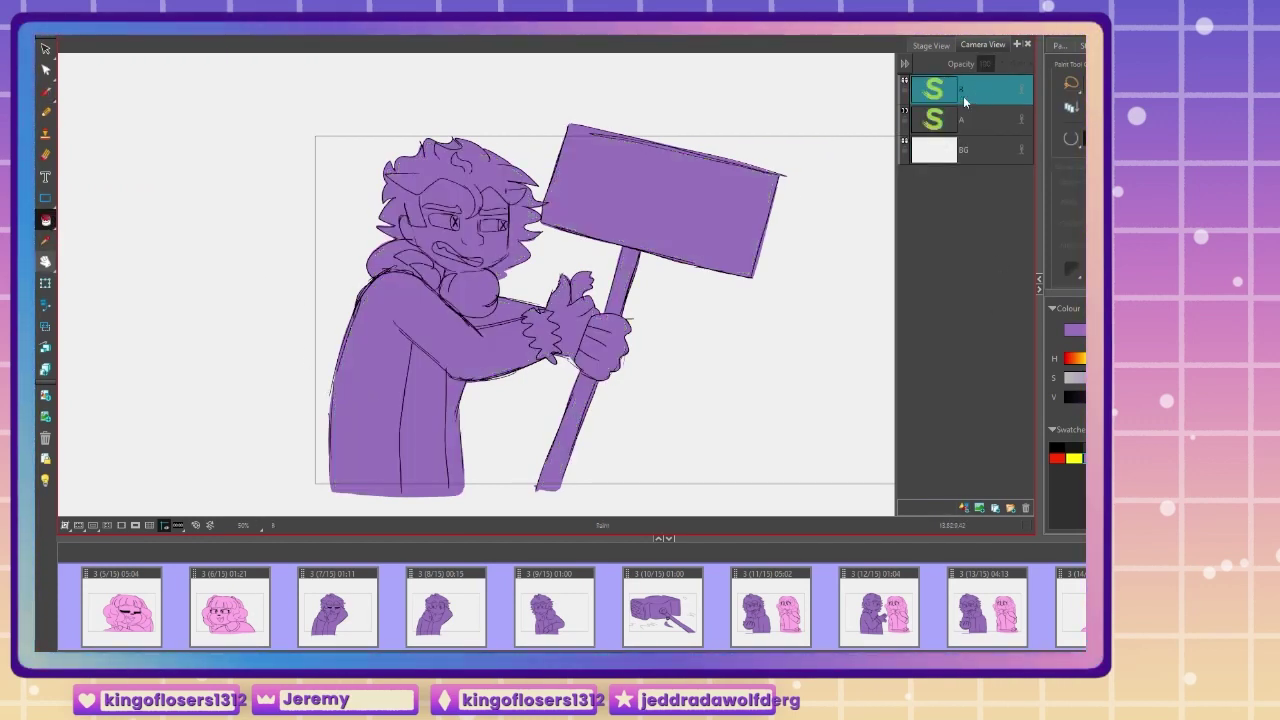
Step: Lower the opacity of the merged character layer, and set up the black Solid 5 brush on the new layer above
click(988, 123)
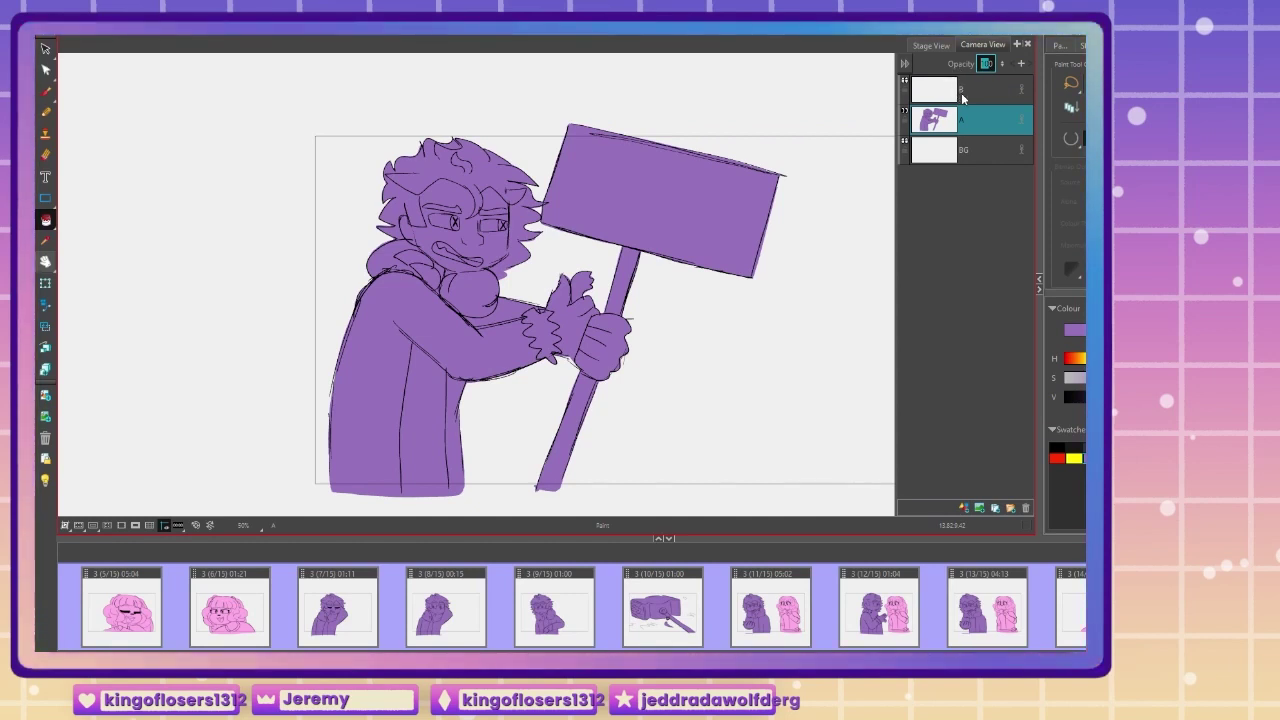
click(964, 97)
click(1058, 446)
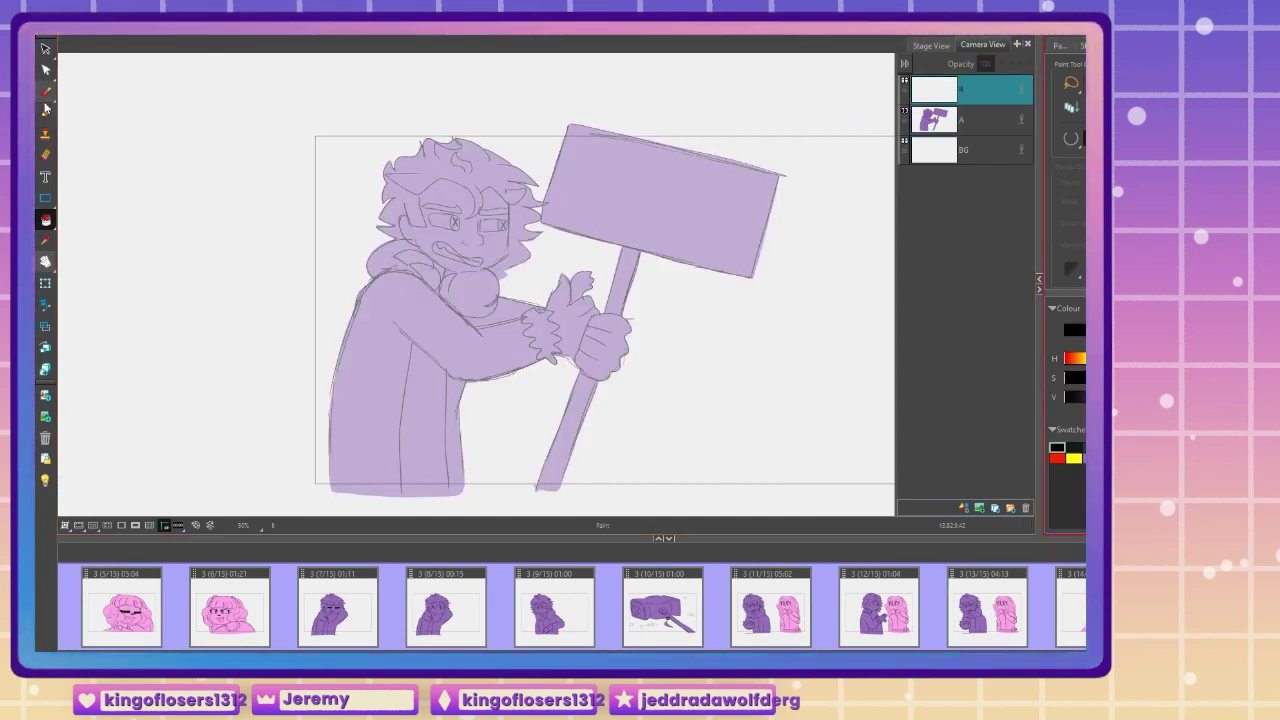
click(45, 91)
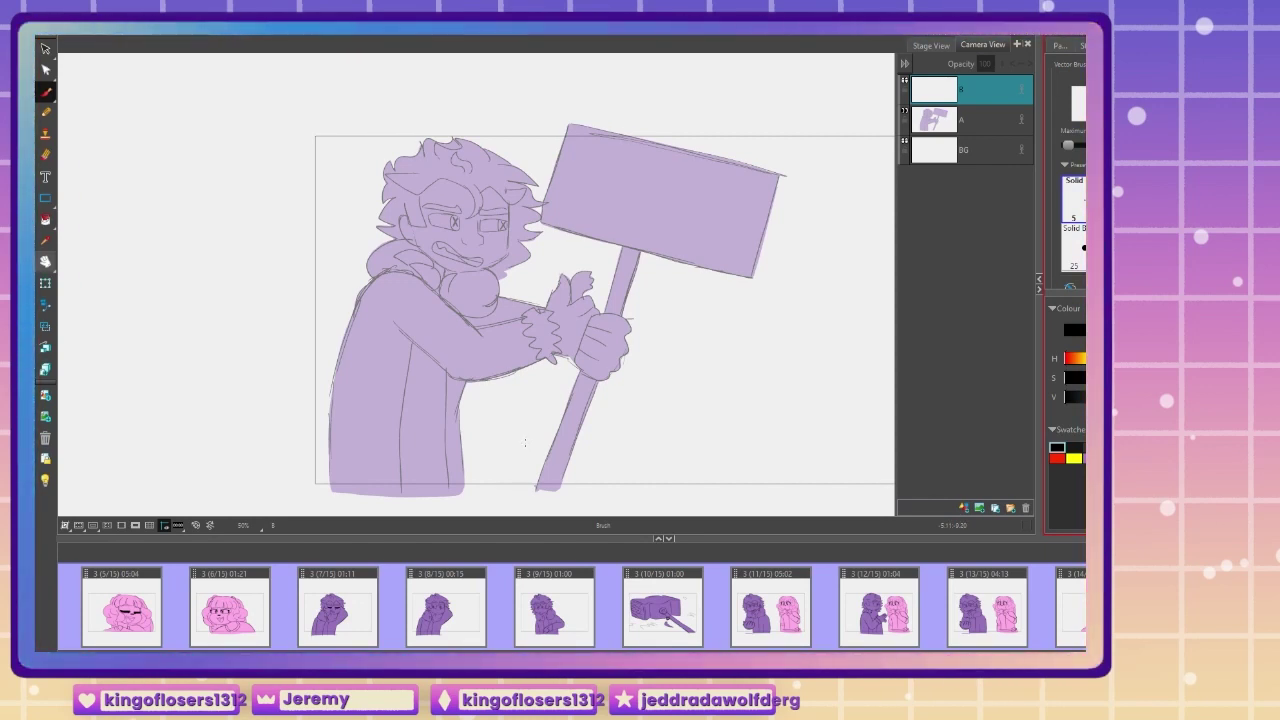
Step: Sketch a rounded head outline for a second character, overlapping the lower corner of the large block
mouse_move(484, 368)
mouse_down()
mouse_move(403, 349)
mouse_move(402, 360)
mouse_up()
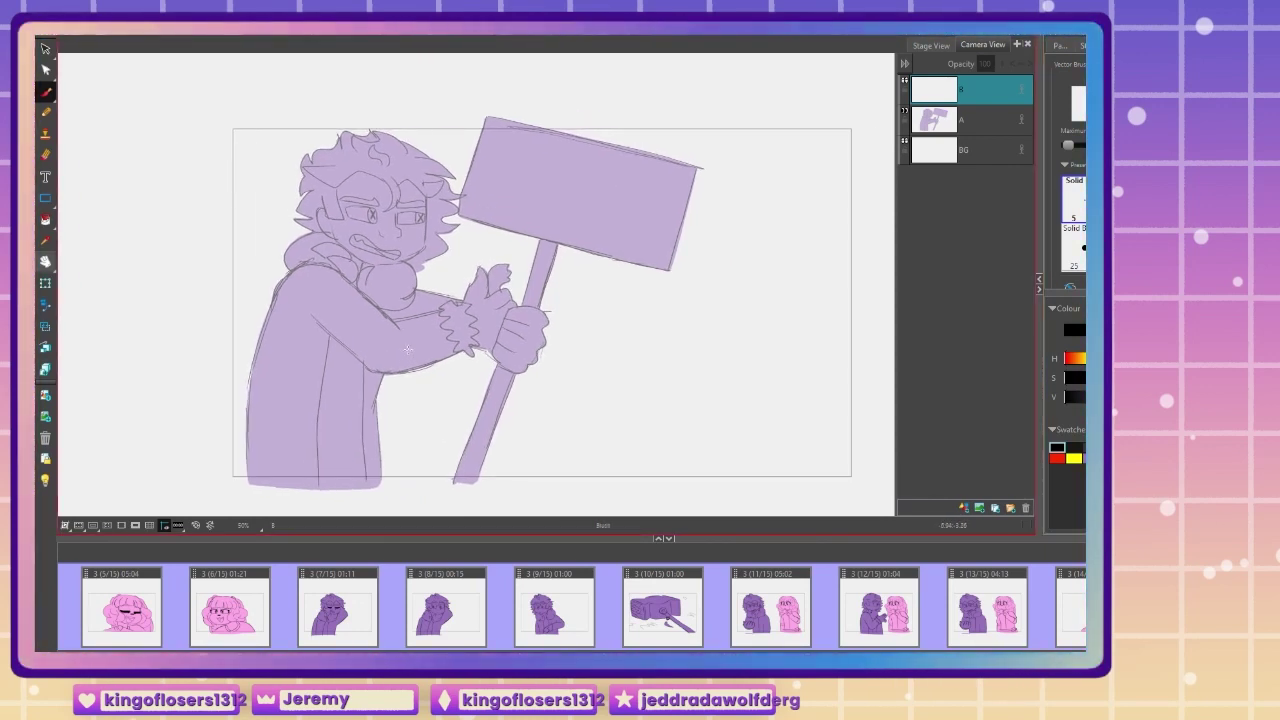
mouse_move(658, 209)
mouse_down()
mouse_move(610, 226)
mouse_move(601, 246)
mouse_up()
mouse_move(600, 290)
mouse_down()
mouse_move(593, 312)
mouse_move(608, 333)
mouse_move(640, 340)
mouse_up()
drag(727, 312, 734, 305)
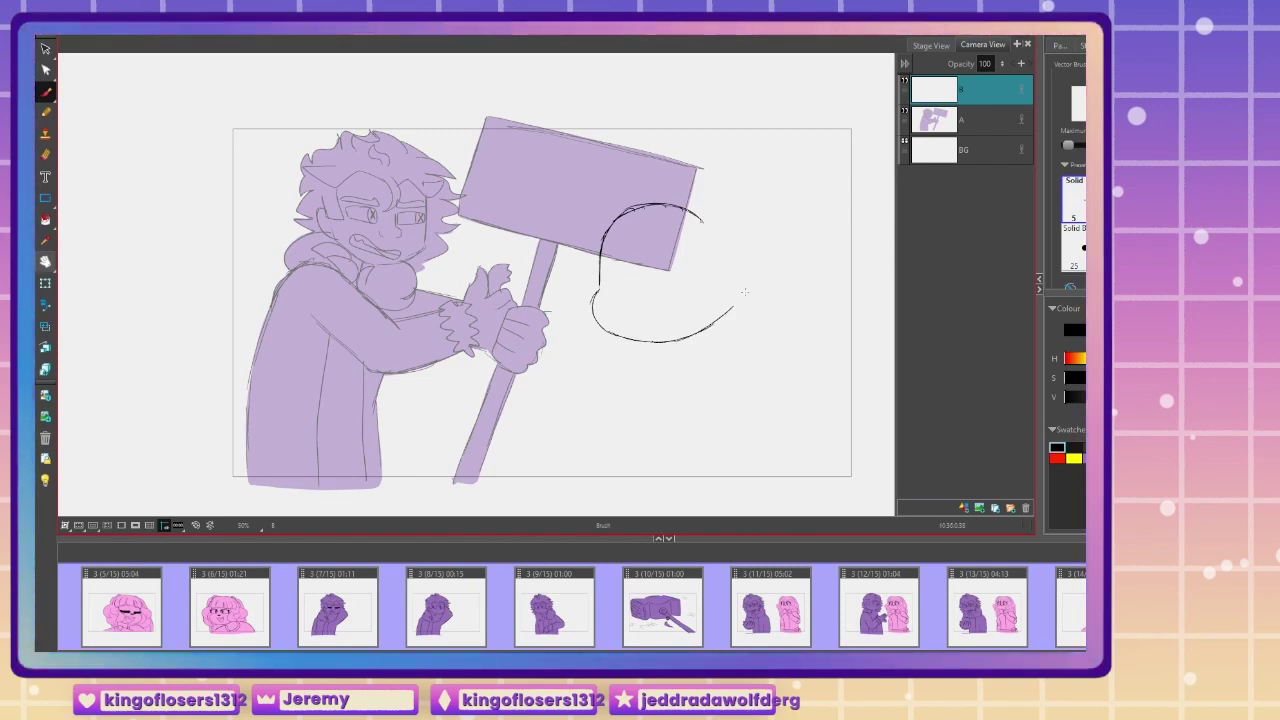
key(ctrl+z)
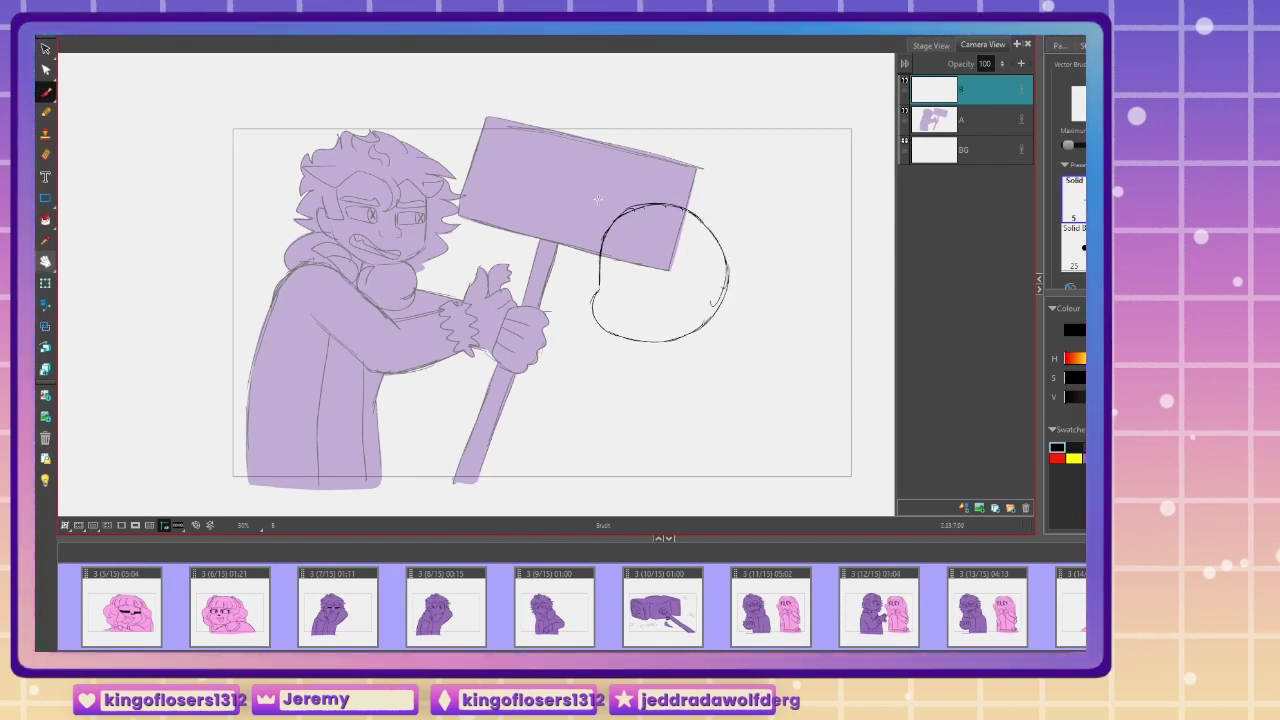
Step: Select the whole head outline, scale it down slightly and move it up and closer to the block
key(alt+s)
key(ctrl+a)
mouse_move(590, 344)
mouse_down()
mouse_move(598, 336)
mouse_move(588, 345)
mouse_up()
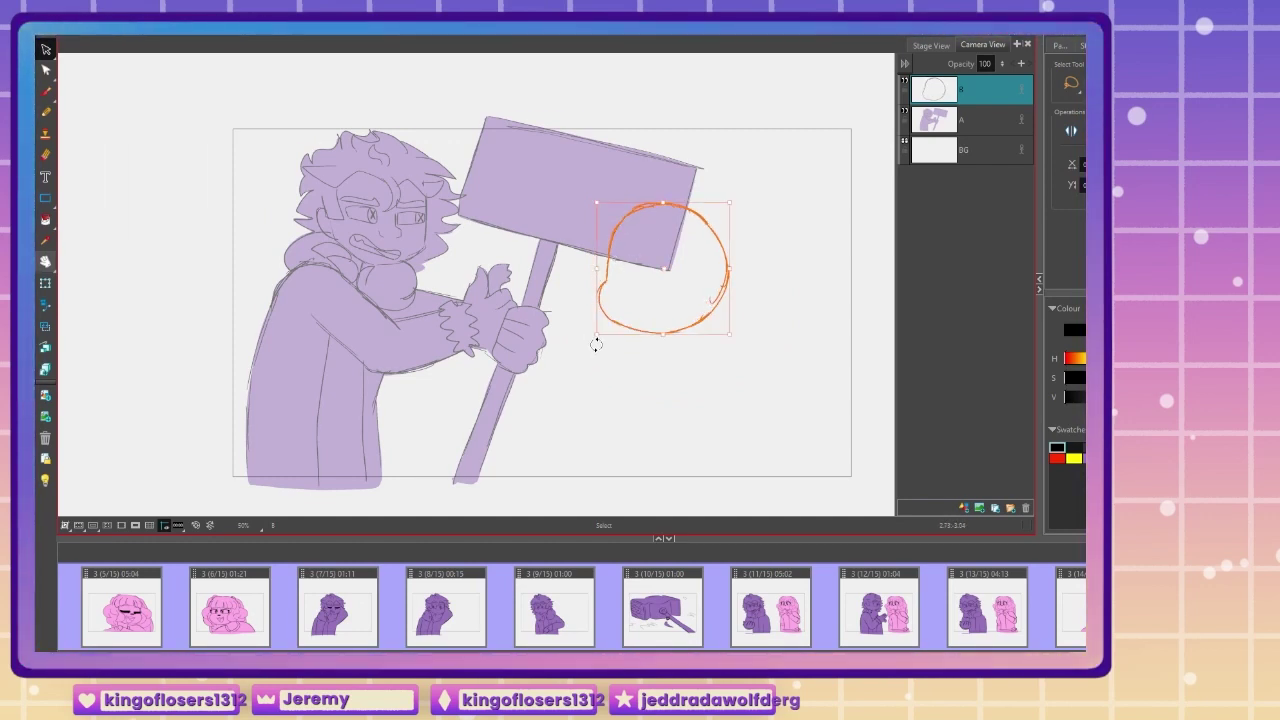
drag(606, 281, 594, 259)
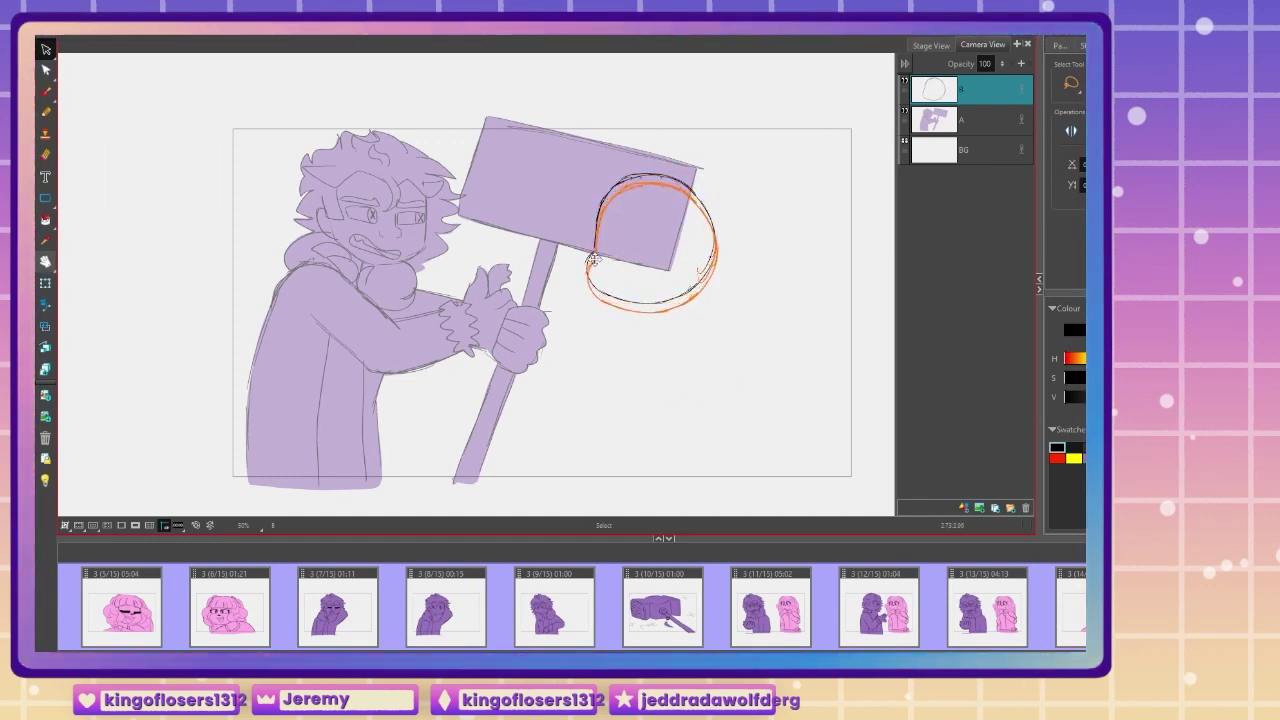
click(482, 237)
Step: Draw the second character's neck, hunched back, and bent forearms raised in front of the chest in black
click(44, 91)
mouse_move(695, 295)
mouse_down()
mouse_move(702, 327)
mouse_move(657, 336)
mouse_up()
key(ctrl+z)
key(ctrl+z)
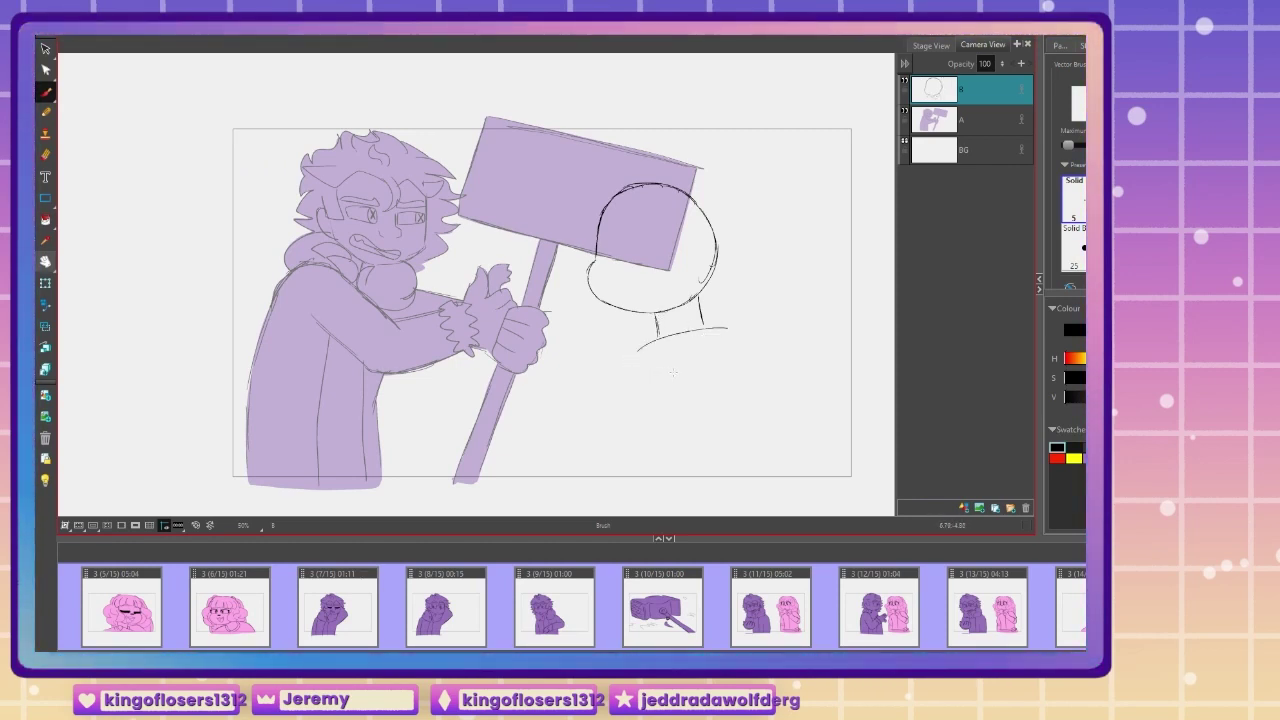
drag(740, 336, 785, 412)
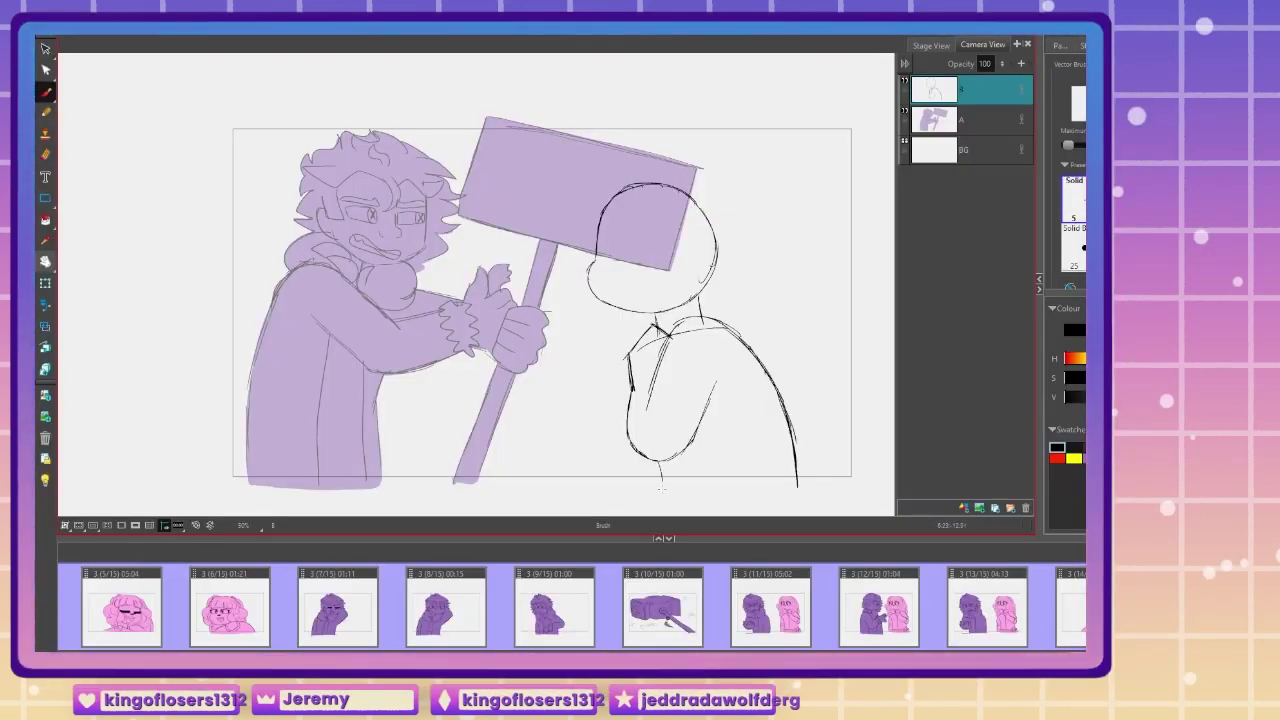
mouse_move(636, 326)
mouse_down()
mouse_move(613, 356)
mouse_move(620, 389)
mouse_up()
drag(608, 446, 650, 462)
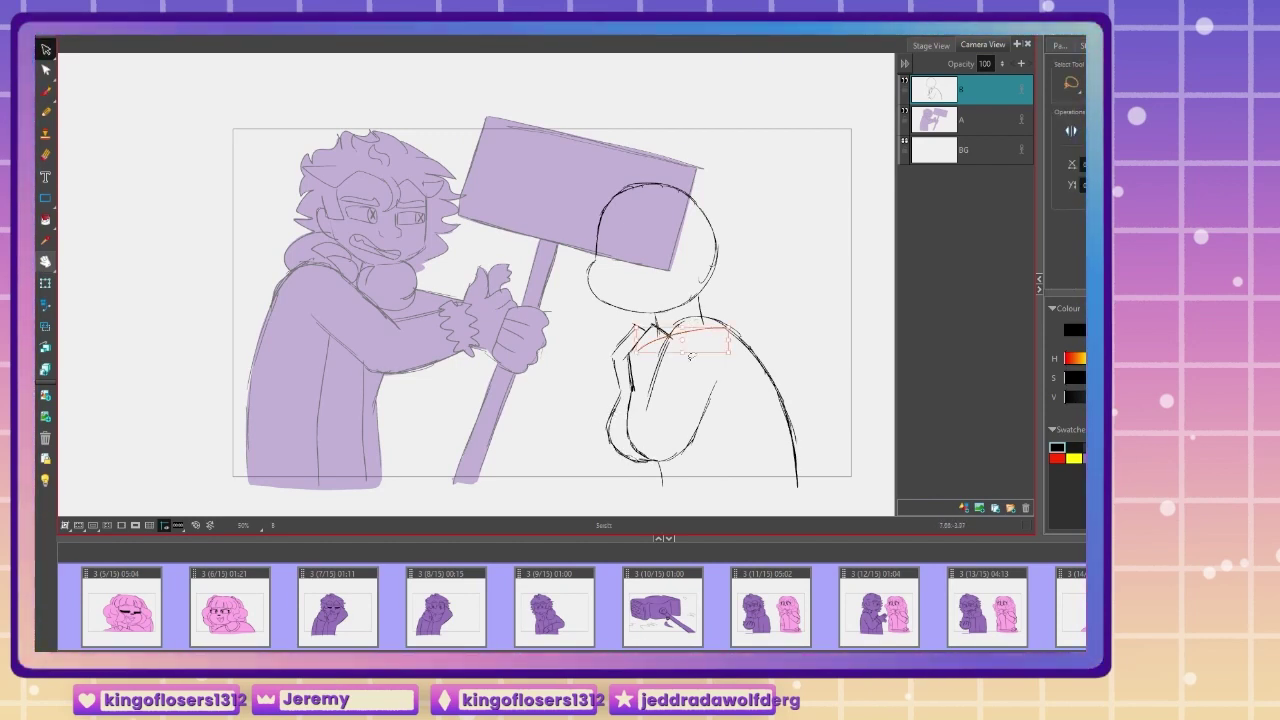
Step: Delete the guide line across the shoulders, draw the near upper arm with its sleeve edge, and trim the overlapping forearm line
key(Delete)
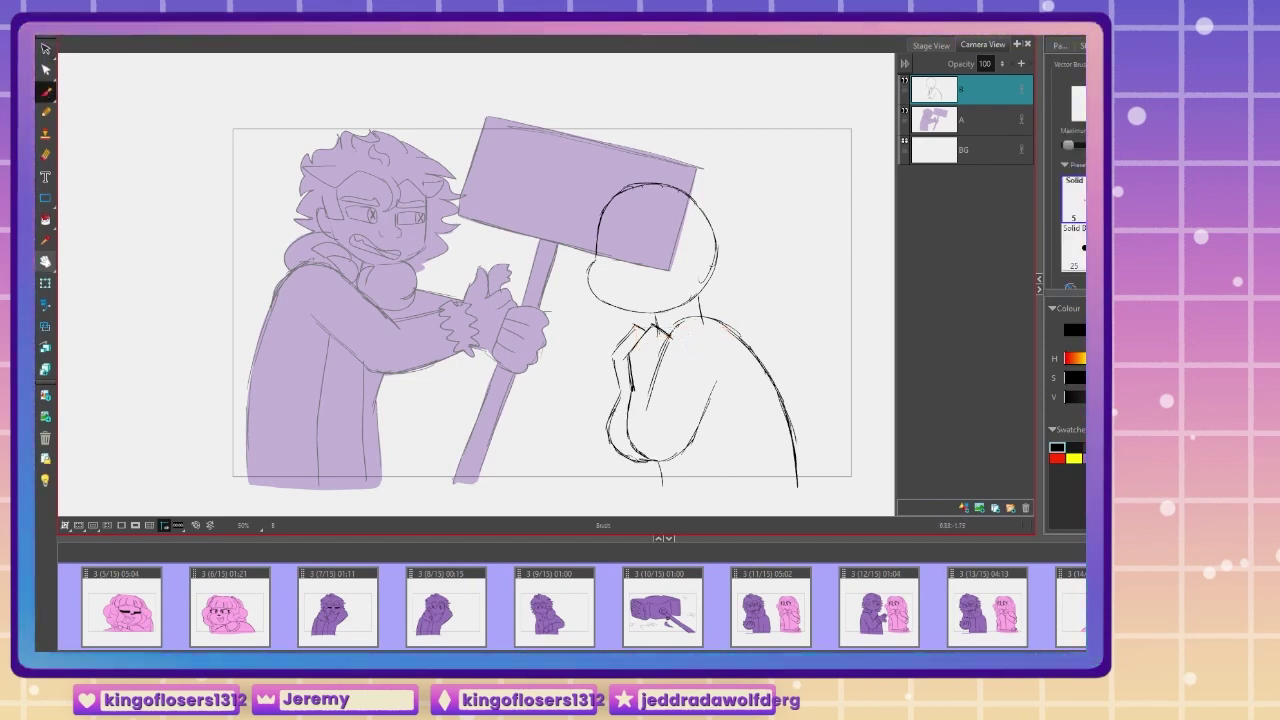
mouse_move(668, 338)
mouse_down()
mouse_move(651, 380)
mouse_move(717, 419)
mouse_up()
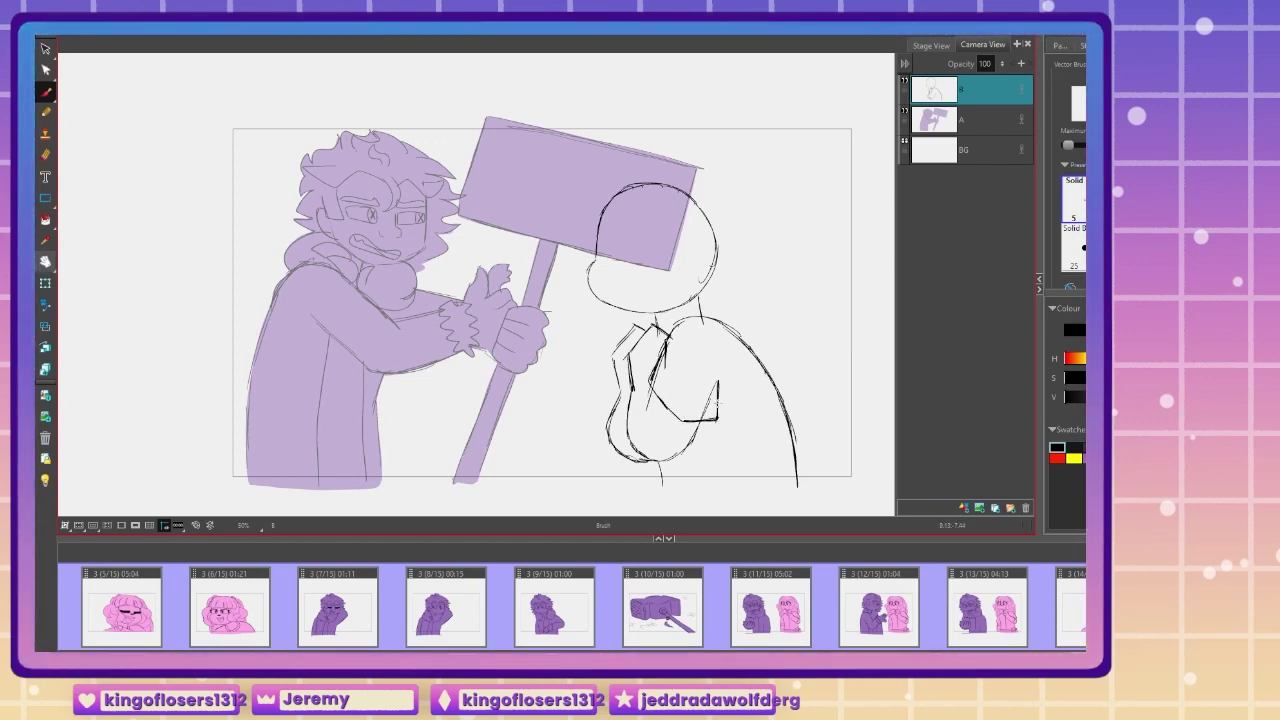
click(45, 50)
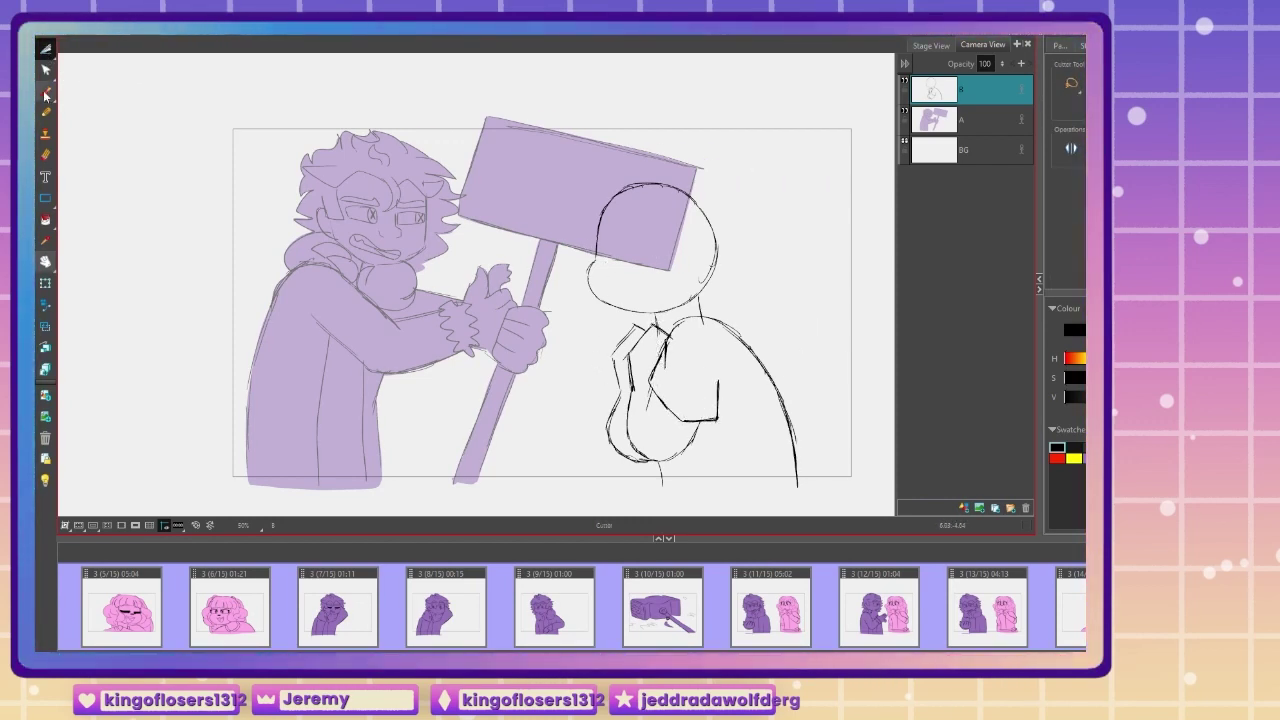
Step: Draw the second character's hair with blunt bangs, puffy curls beside the face, and long strands hanging behind the body
mouse_move(603, 198)
mouse_down()
mouse_move(653, 236)
mouse_move(700, 307)
mouse_up()
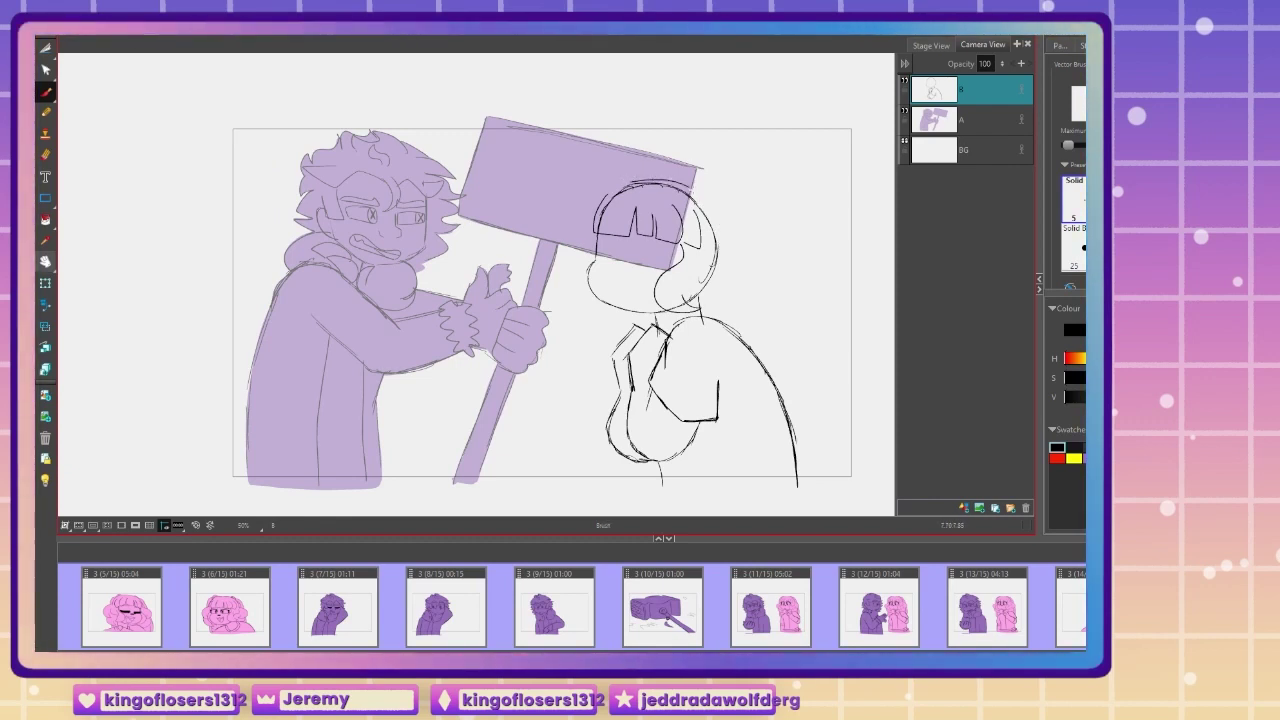
drag(628, 186, 723, 253)
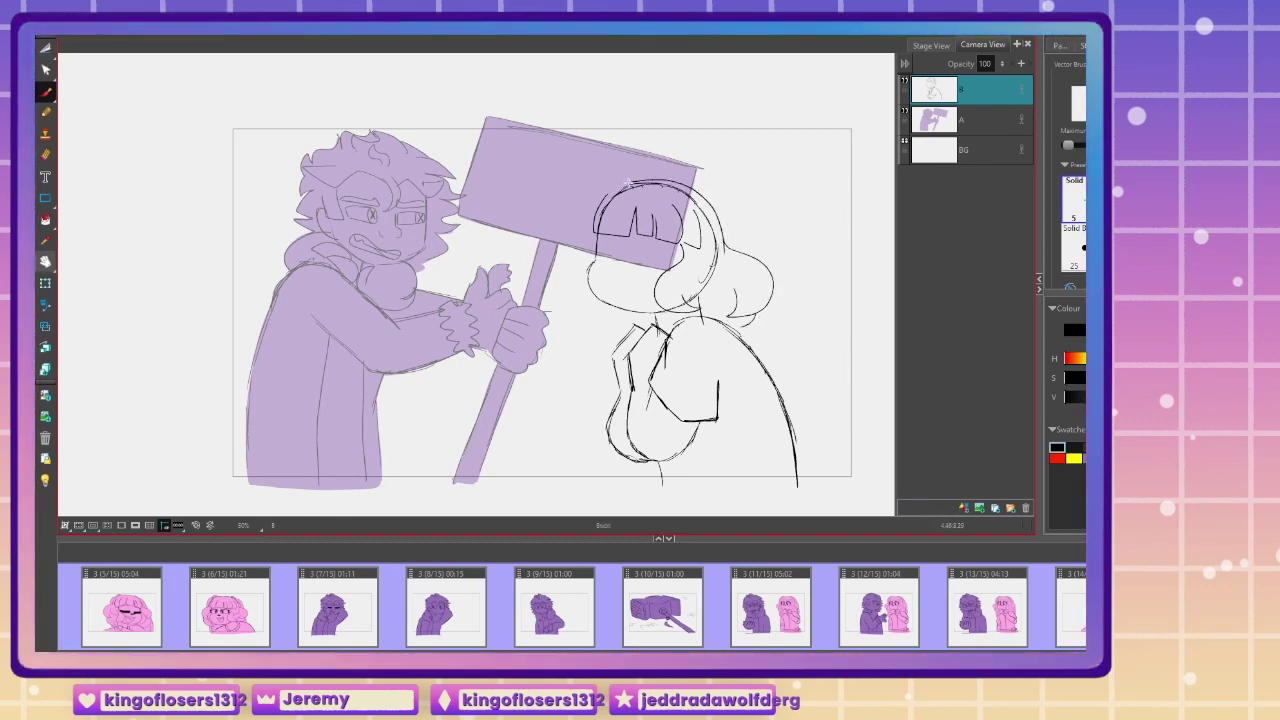
mouse_move(628, 183)
mouse_down()
mouse_move(587, 254)
mouse_move(598, 316)
mouse_up()
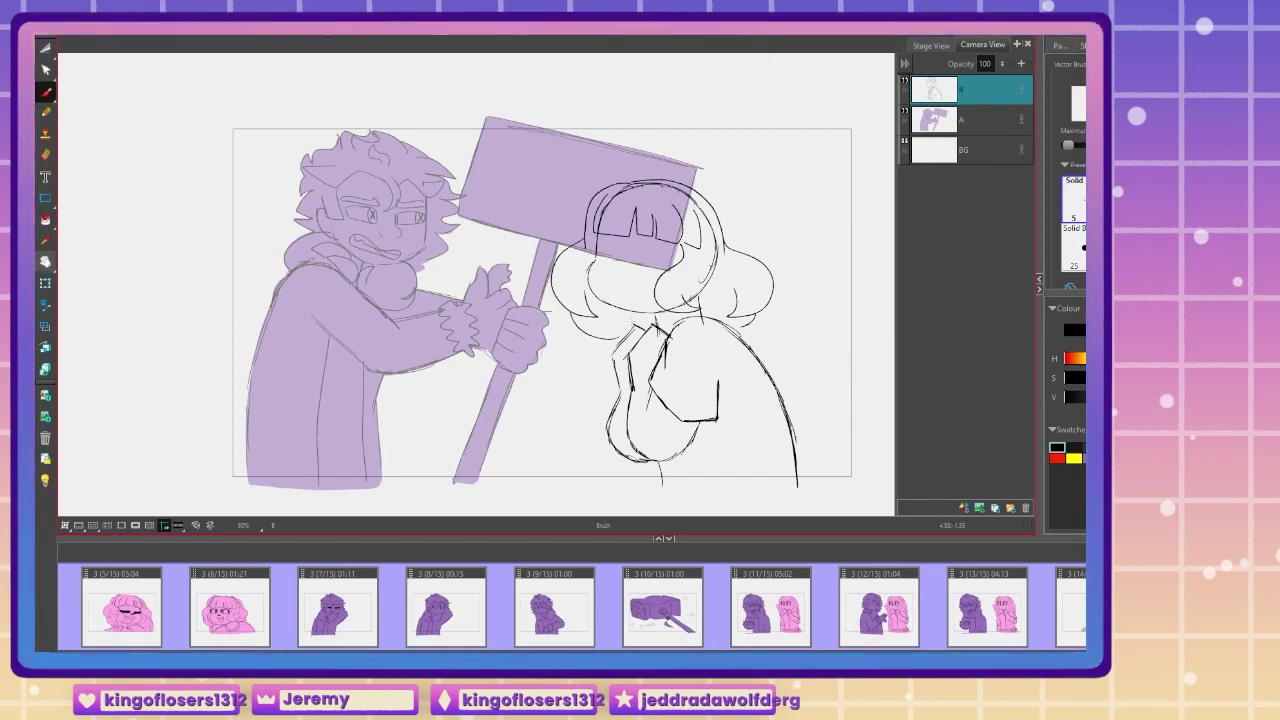
drag(677, 181, 715, 200)
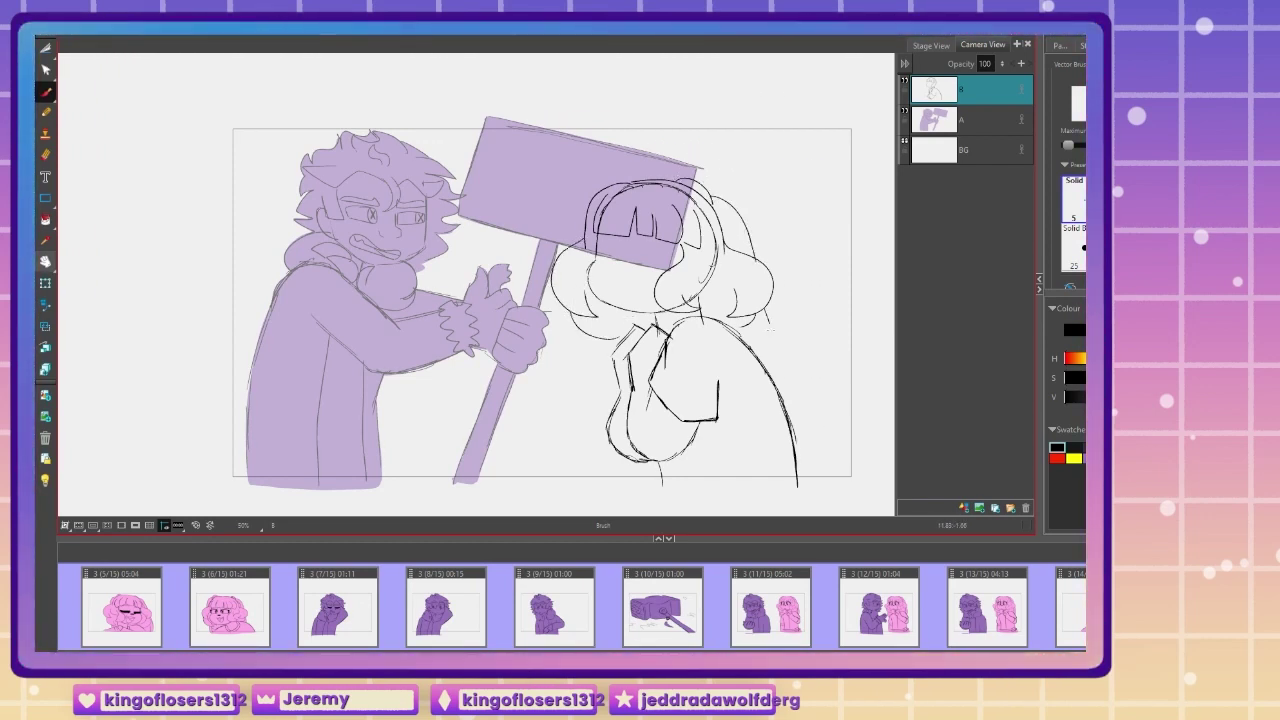
drag(592, 183, 566, 238)
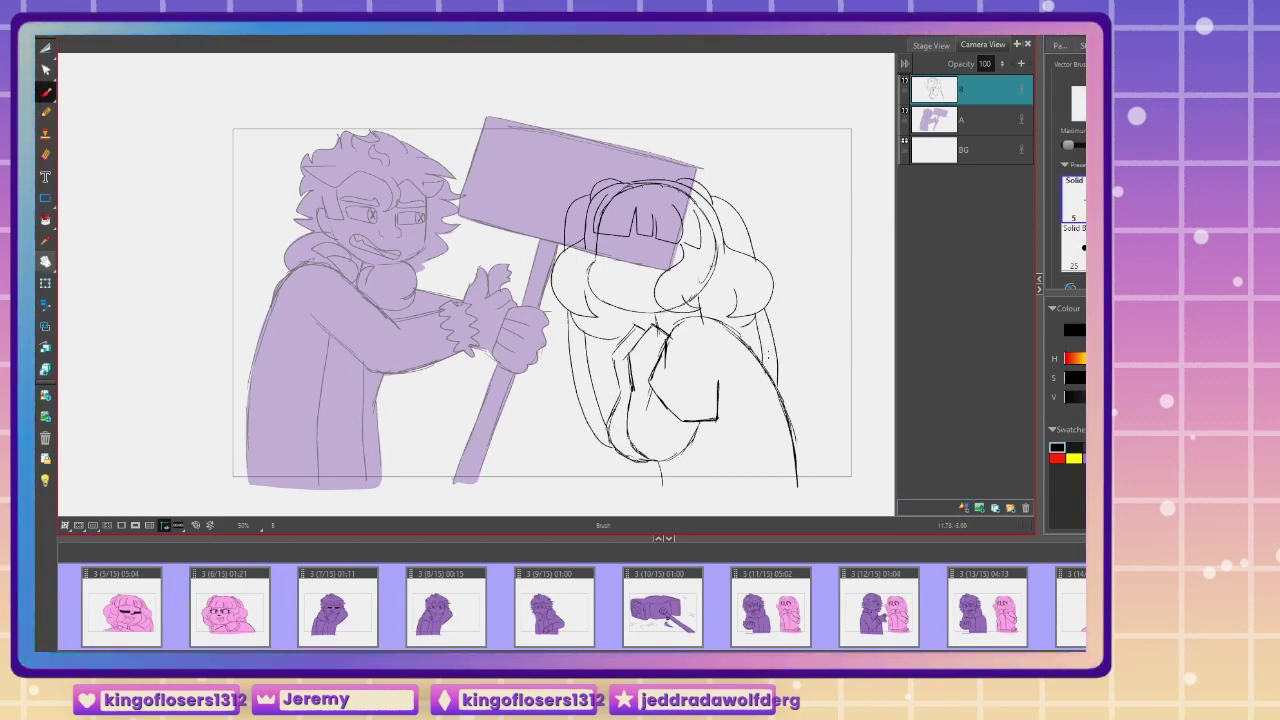
Step: Remove the leftover head construction strokes that overlap the second character's bangs and near hair curl
key(alt+t)
key(2)
key(2)
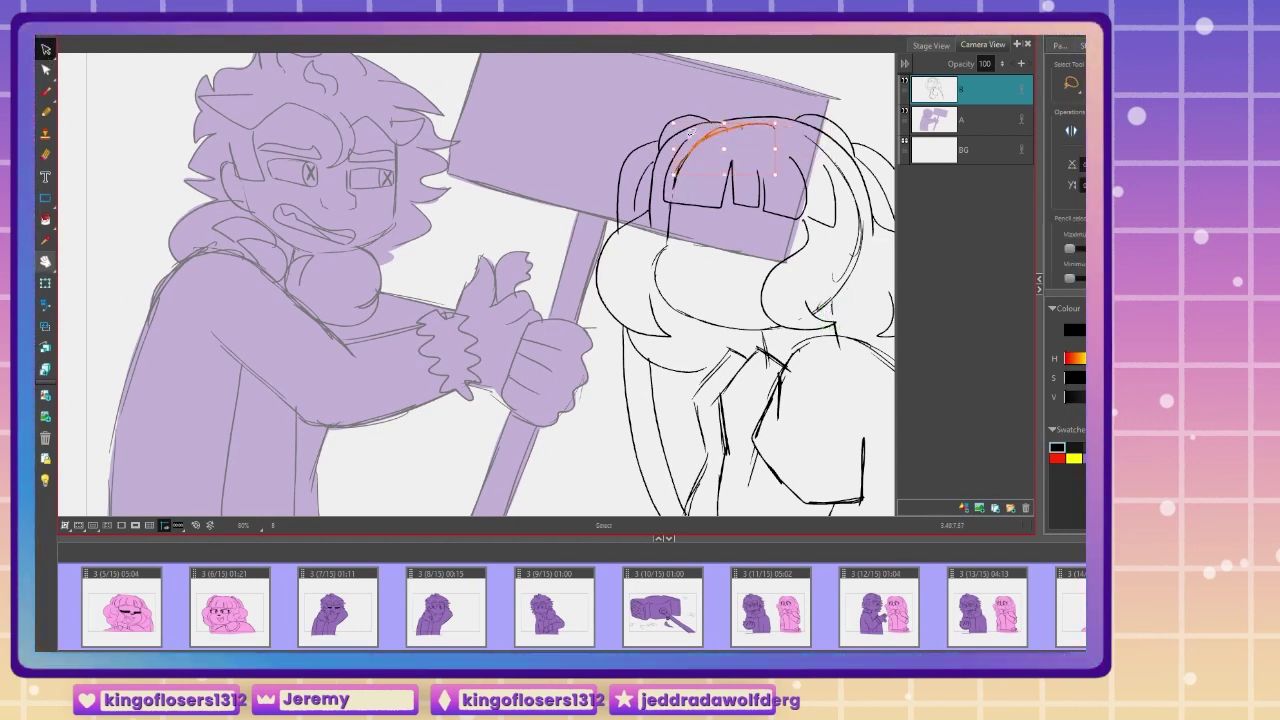
key(Delete)
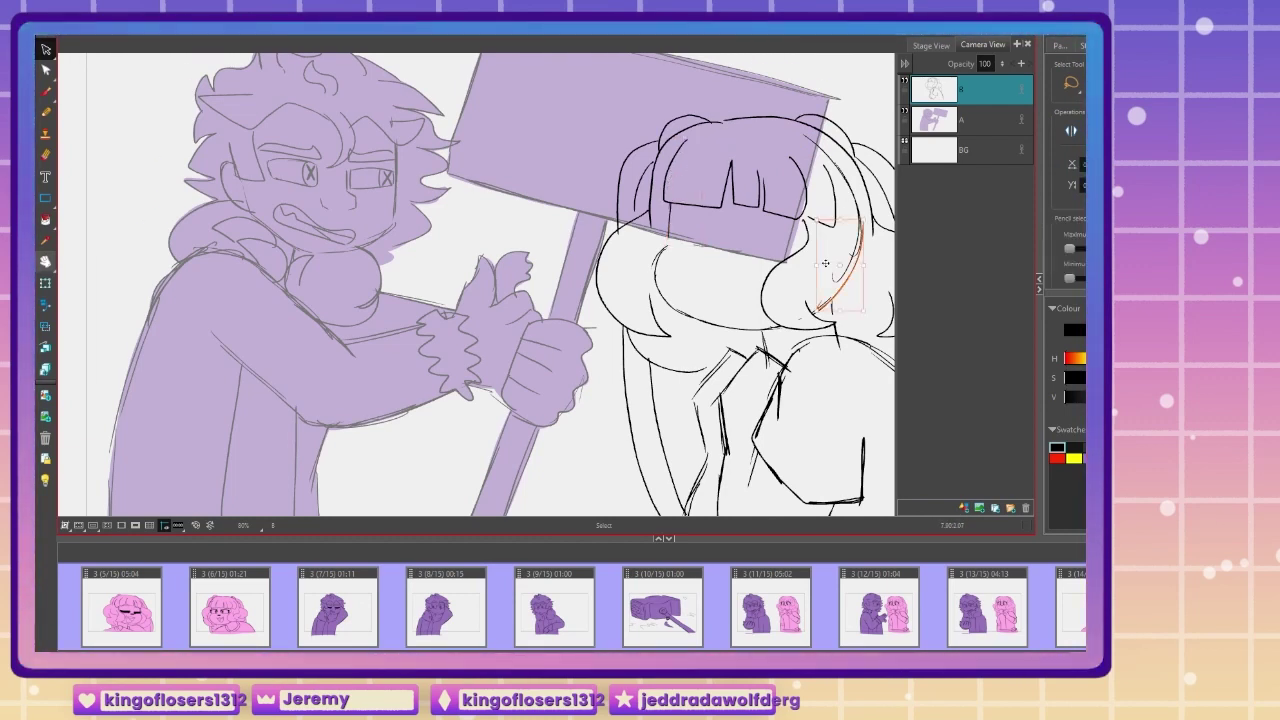
key(Delete)
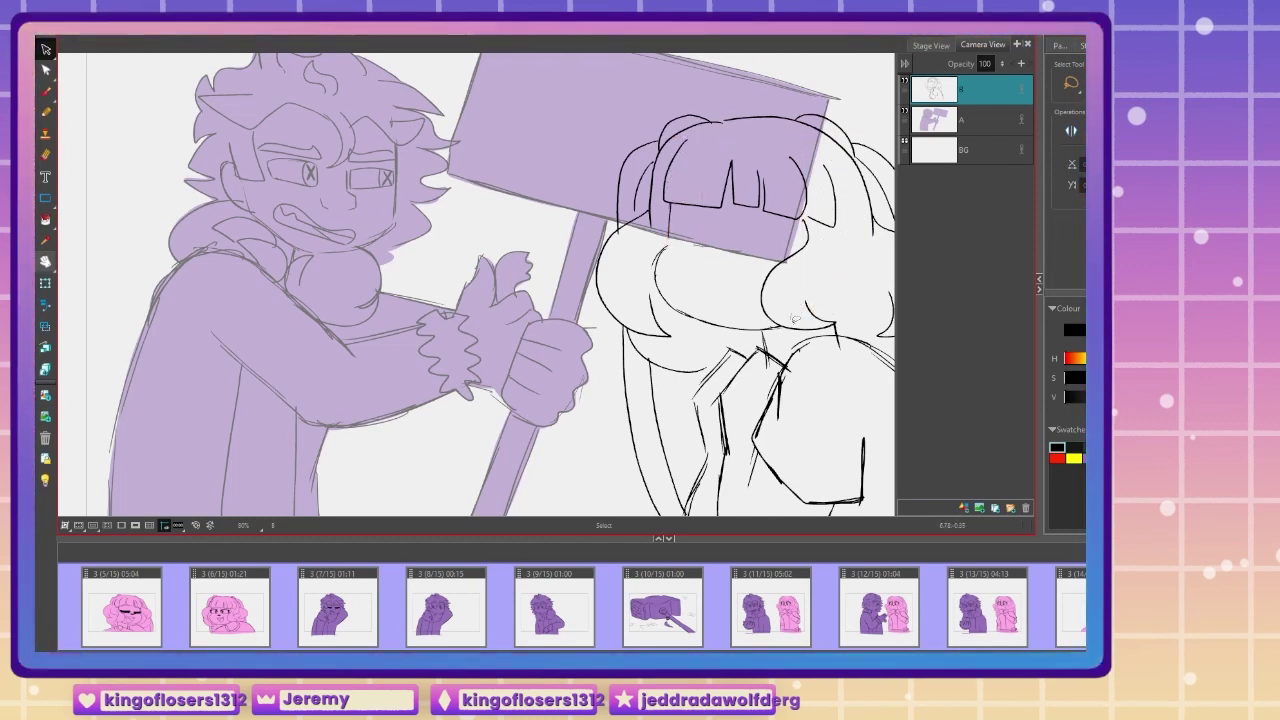
key(ctrl+z)
Step: Draw the second character's face edge below the bangs, a small filled nose, and a wavy open mouth
click(49, 93)
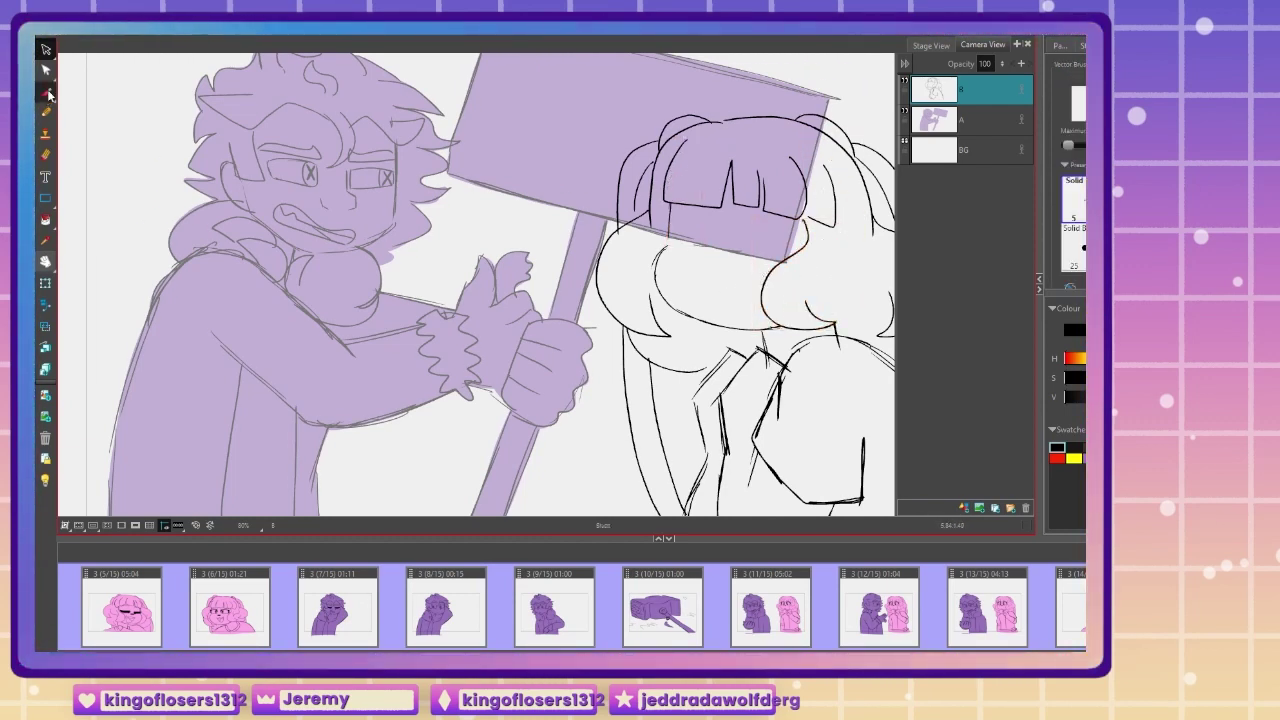
drag(669, 207, 668, 247)
mouse_move(589, 434)
mouse_down()
mouse_move(406, 354)
mouse_move(452, 410)
mouse_up()
key(2)
key(2)
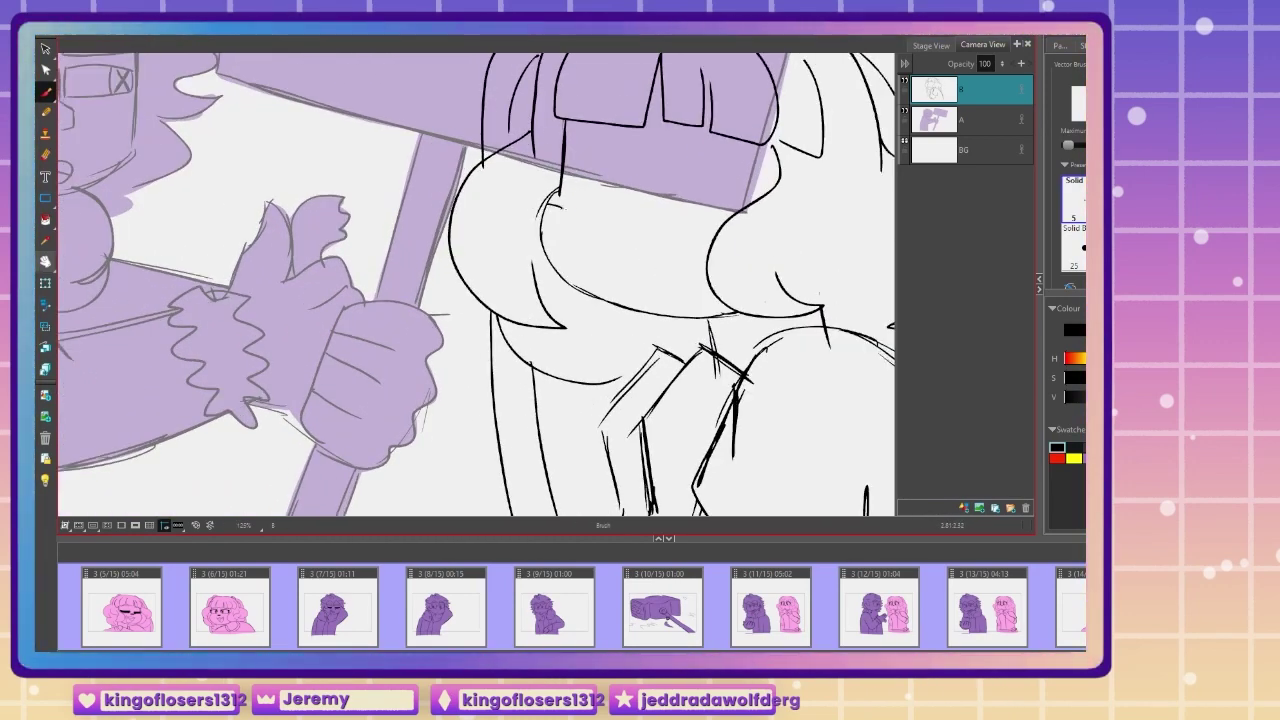
drag(549, 213, 558, 211)
mouse_move(555, 203)
mouse_down()
mouse_move(560, 278)
mouse_move(485, 277)
mouse_up()
key(2)
mouse_move(557, 376)
mouse_down()
mouse_move(684, 375)
mouse_move(523, 390)
mouse_up()
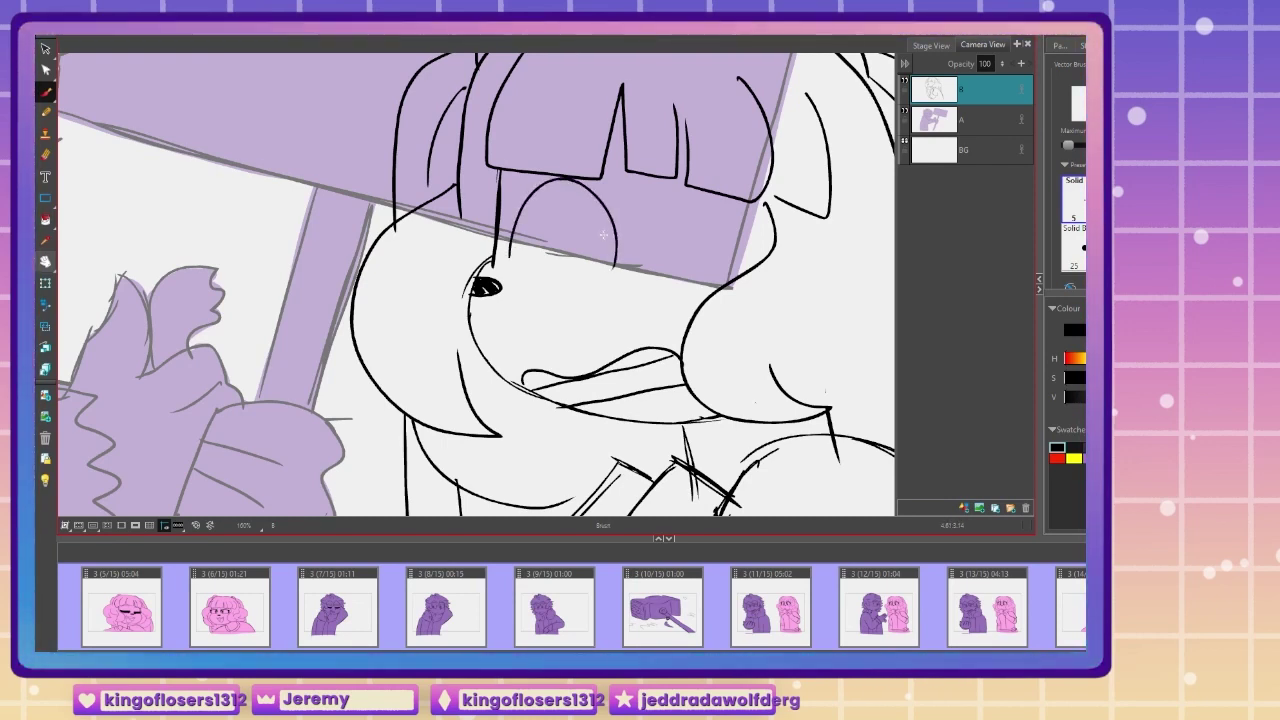
Step: Draw the second character's large eye with thick filled black lashes and a small pupil looking toward the first character
mouse_move(508, 240)
mouse_down()
mouse_move(548, 174)
mouse_move(612, 268)
mouse_up()
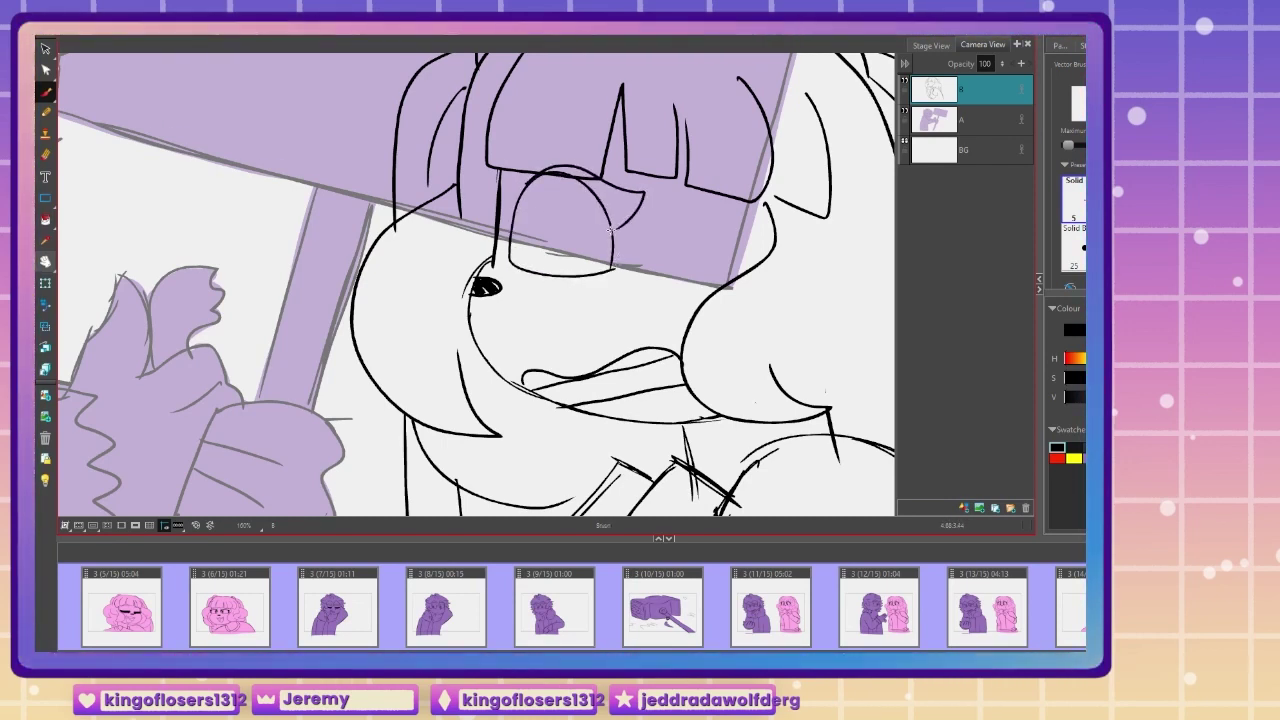
drag(524, 163, 520, 218)
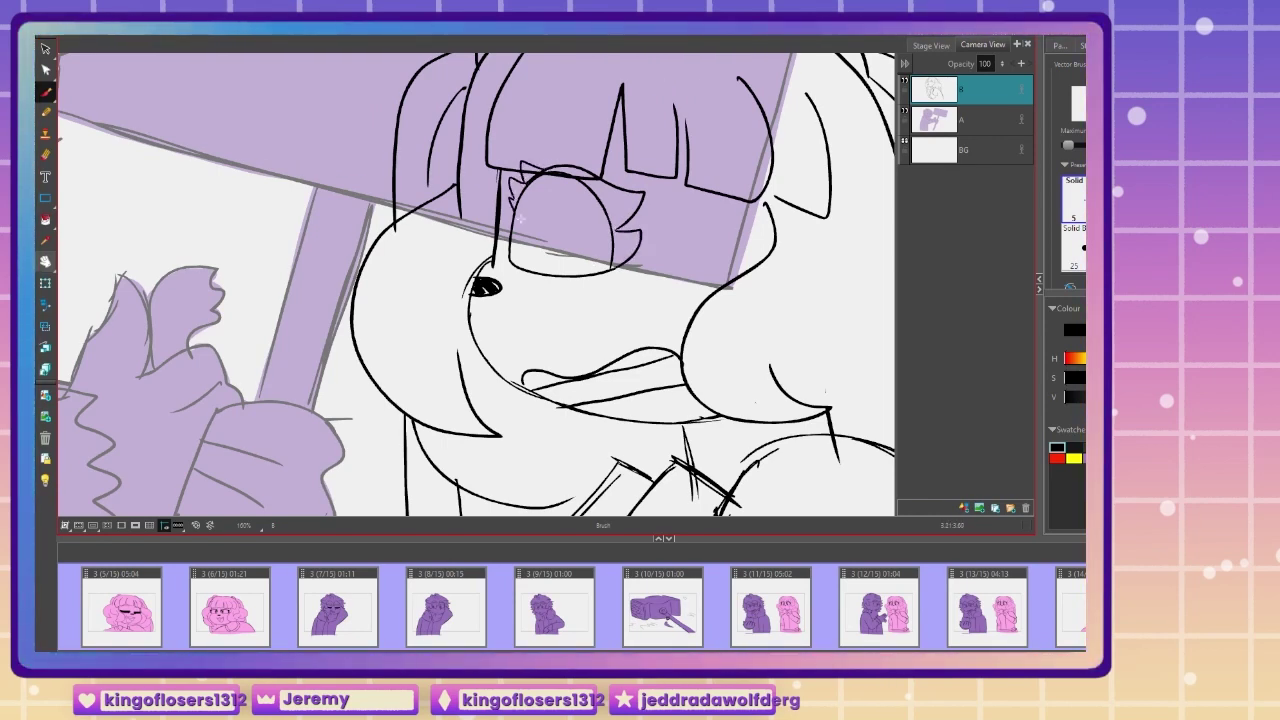
drag(596, 177, 522, 167)
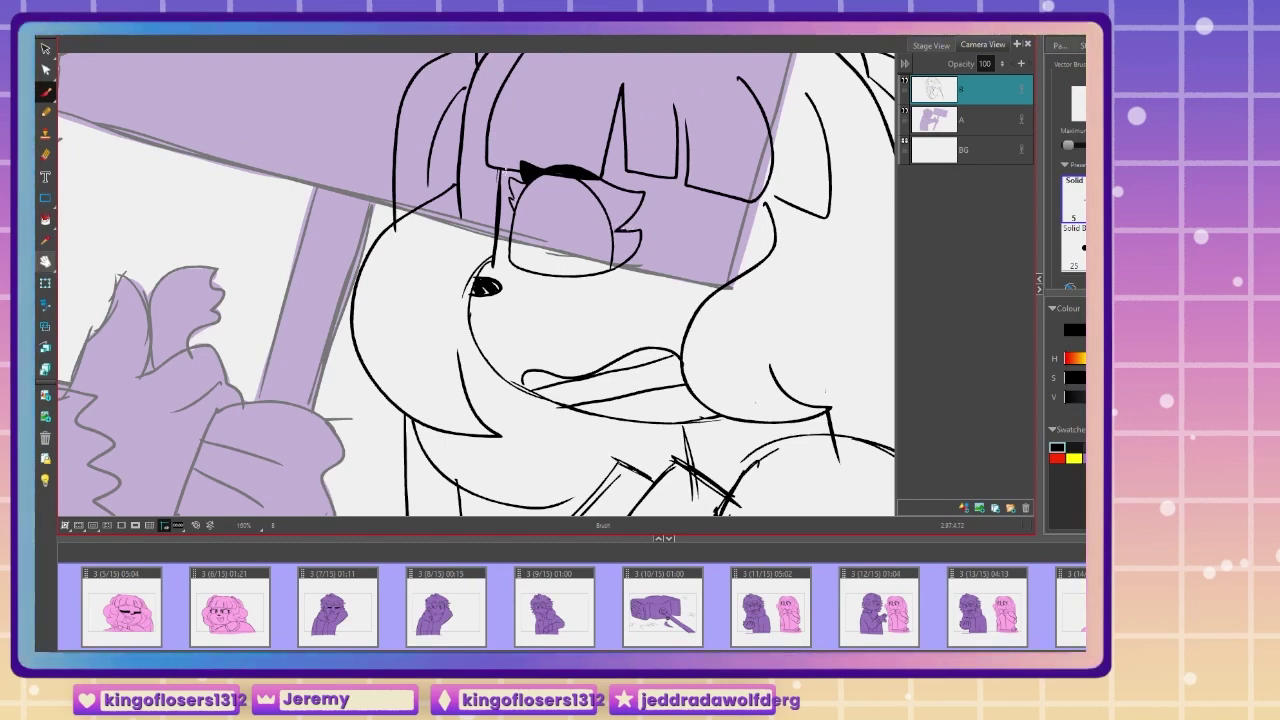
drag(598, 180, 632, 262)
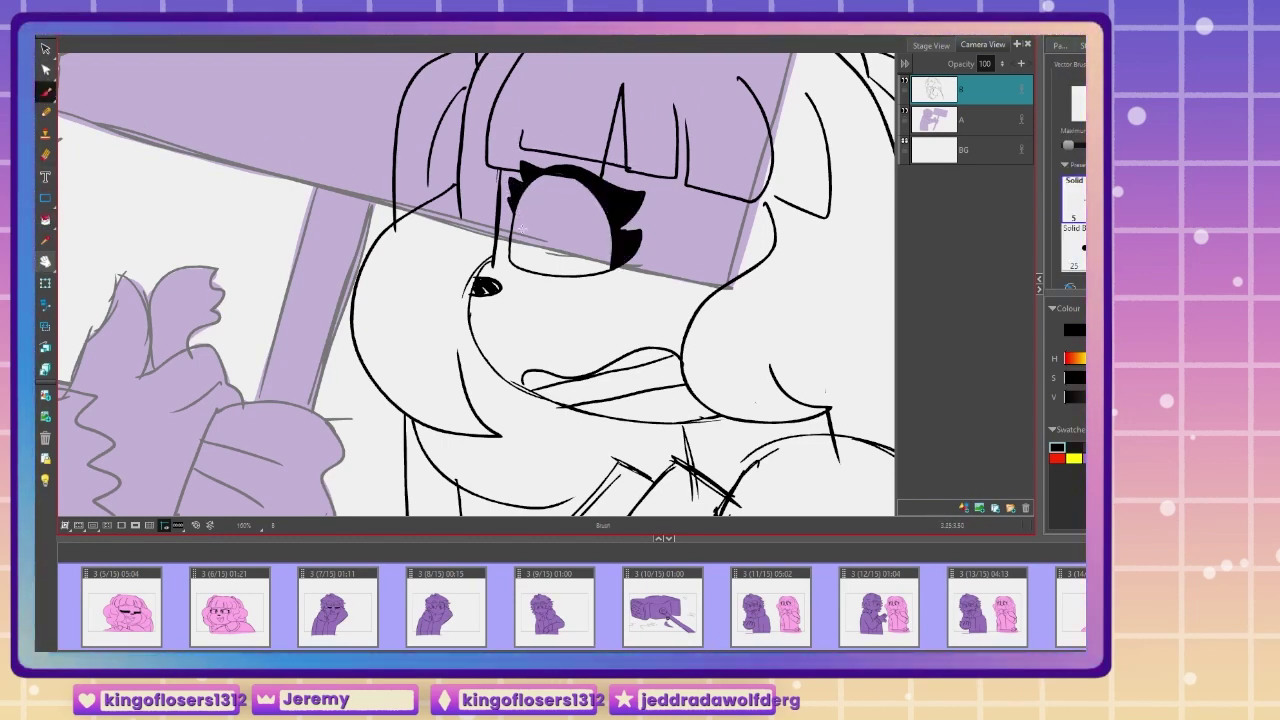
mouse_move(522, 228)
mouse_down()
mouse_move(528, 268)
mouse_move(522, 203)
mouse_move(527, 250)
mouse_up()
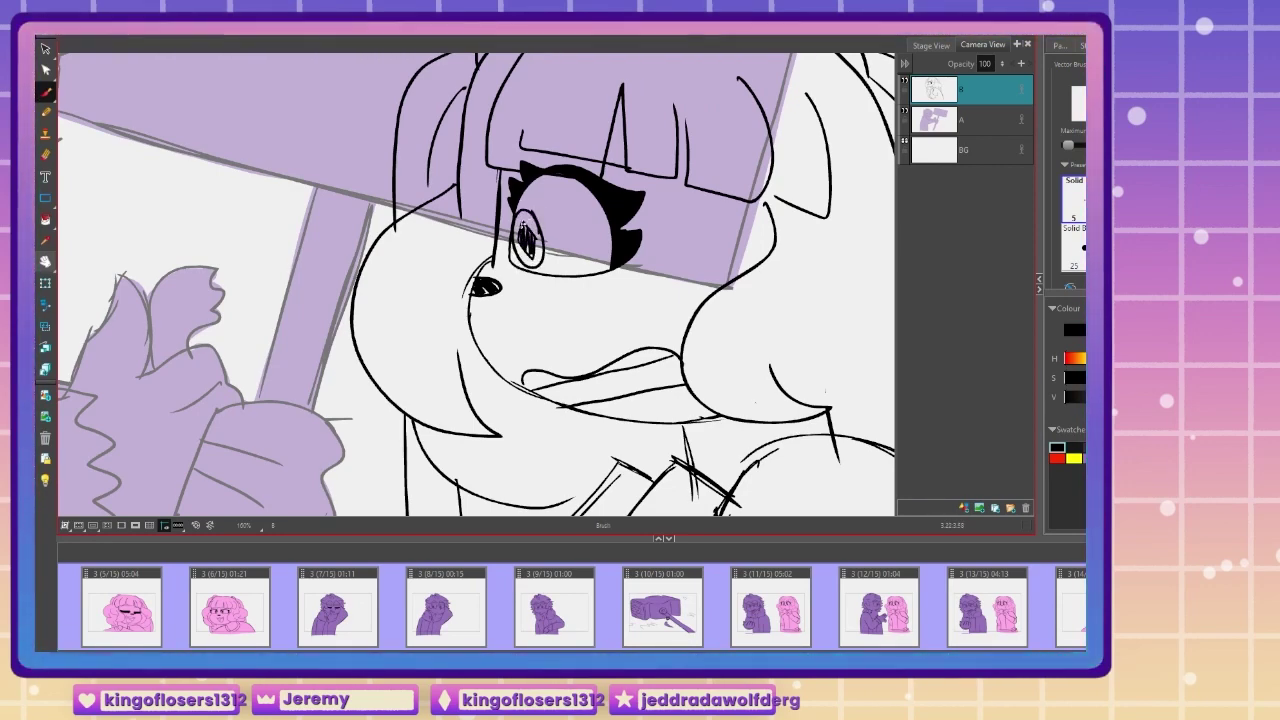
Step: Add a new layer between the line art and the purple character, and set up a pink Solid brush at size 25
key(1)
key(1)
key(1)
key(1)
key(1)
drag(274, 466, 278, 397)
click(992, 123)
click(964, 508)
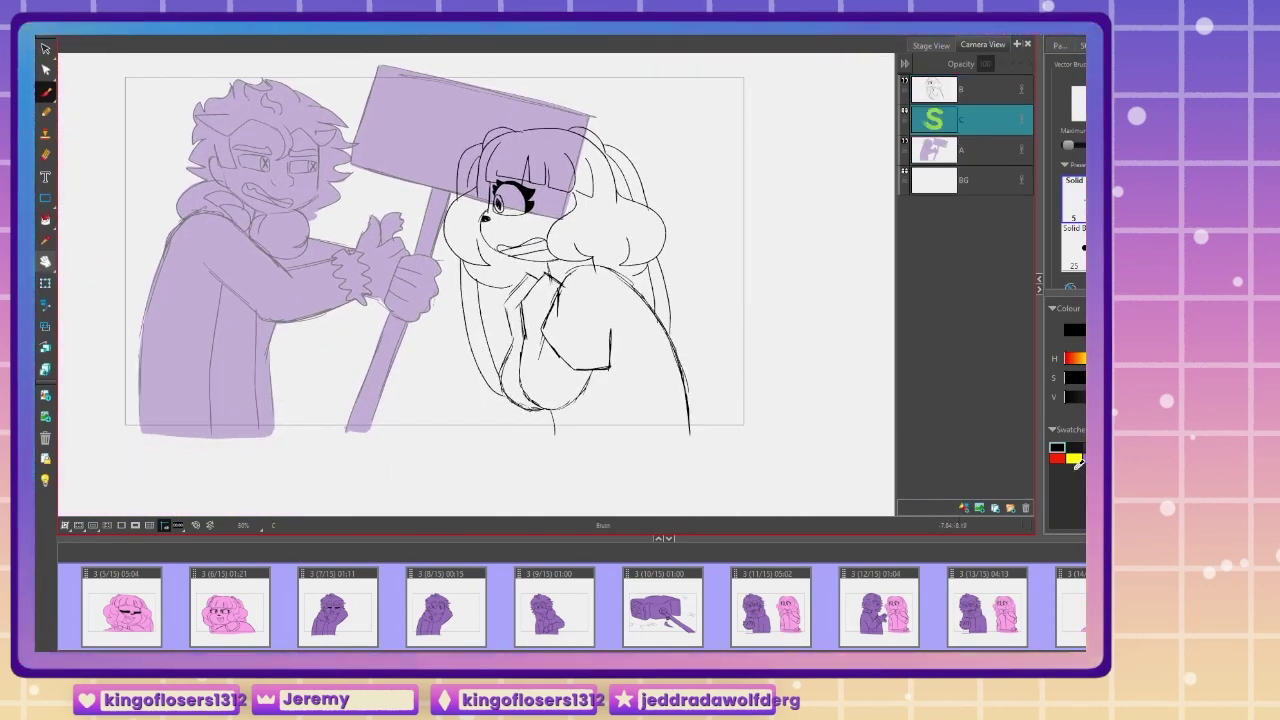
click(1076, 245)
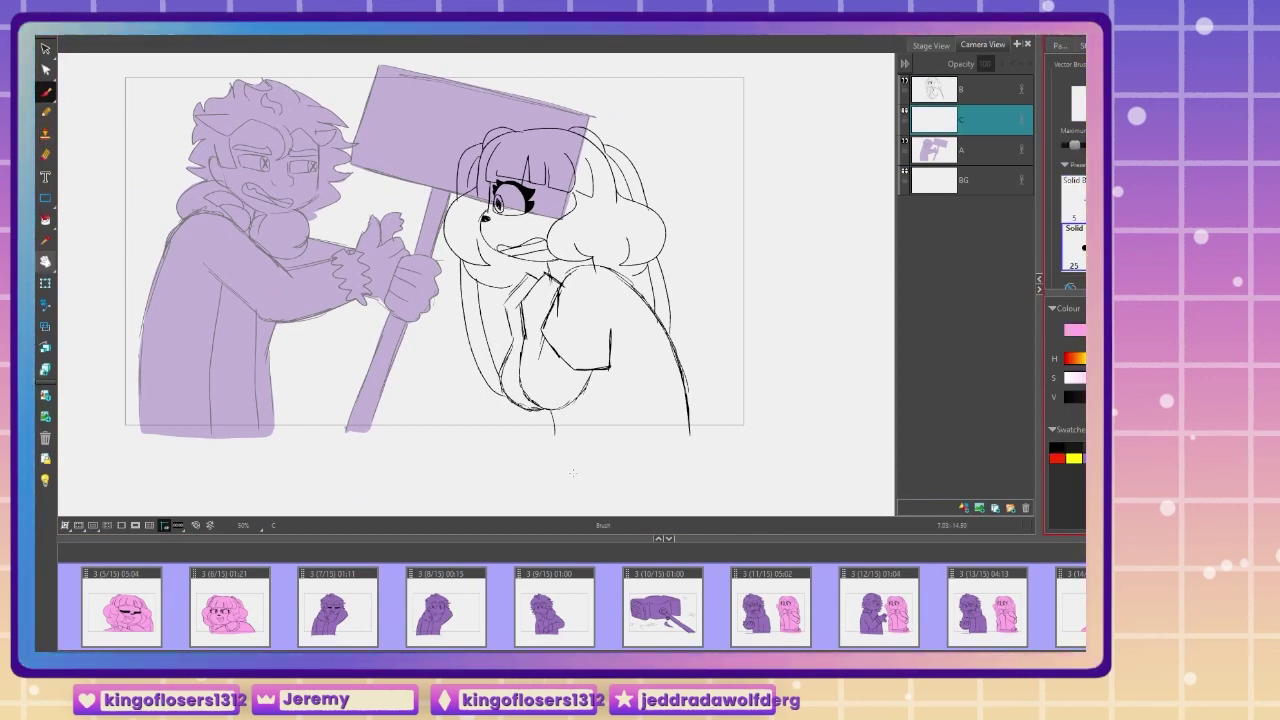
Step: Trace the second character's lower edge, back and outer back hair with pink strokes beneath the line art
scroll(789, 386, up, 2)
drag(789, 386, 514, 384)
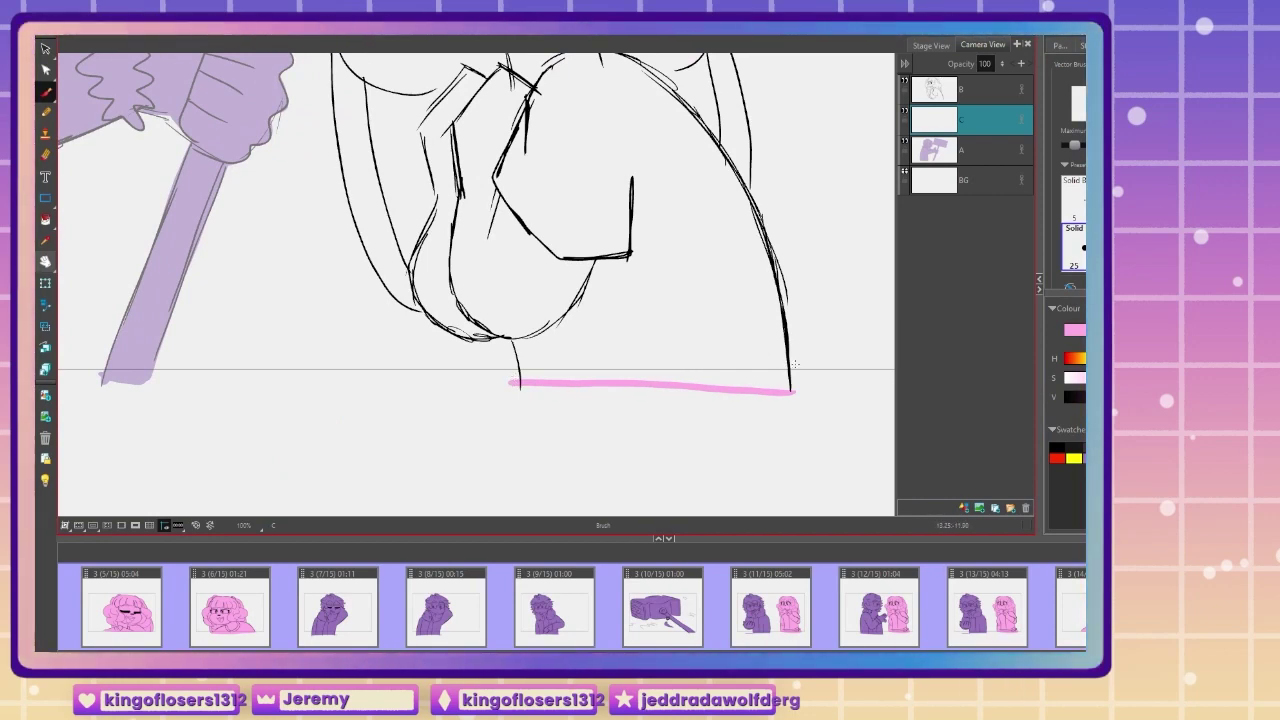
drag(790, 384, 738, 178)
key(space)
drag(649, 172, 714, 443)
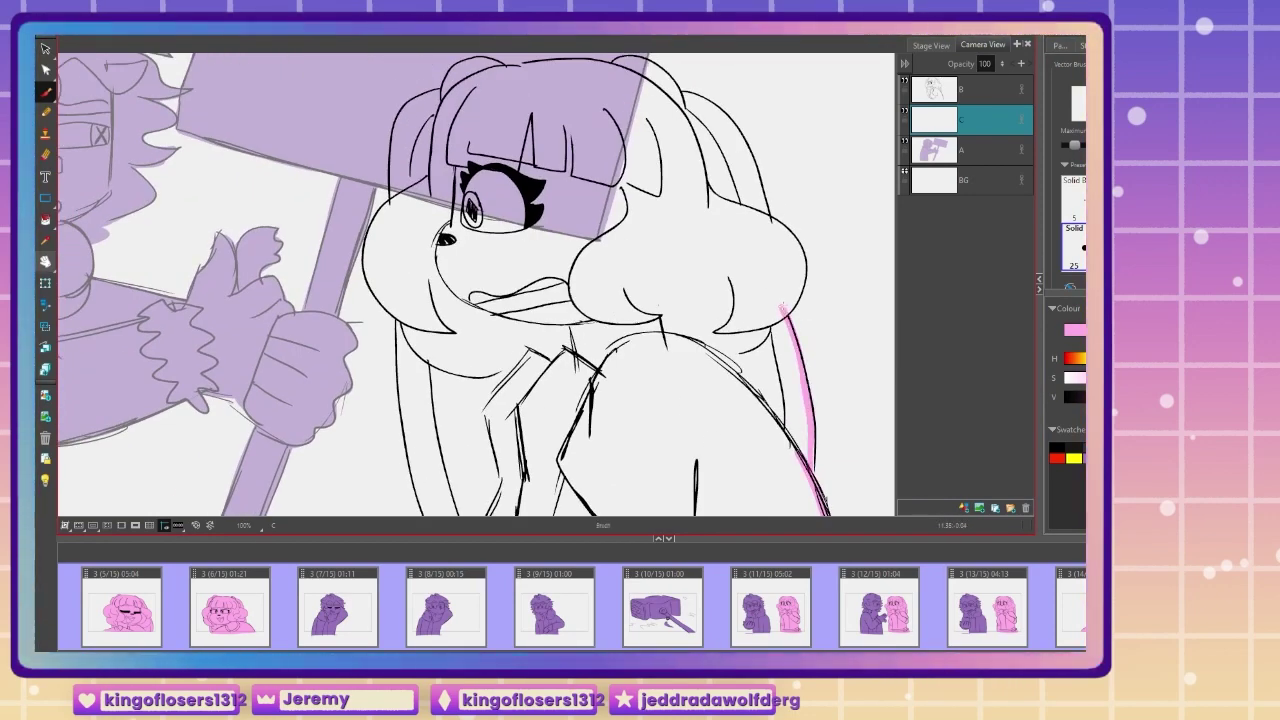
mouse_move(682, 92)
mouse_down()
mouse_move(770, 210)
mouse_move(785, 318)
mouse_up()
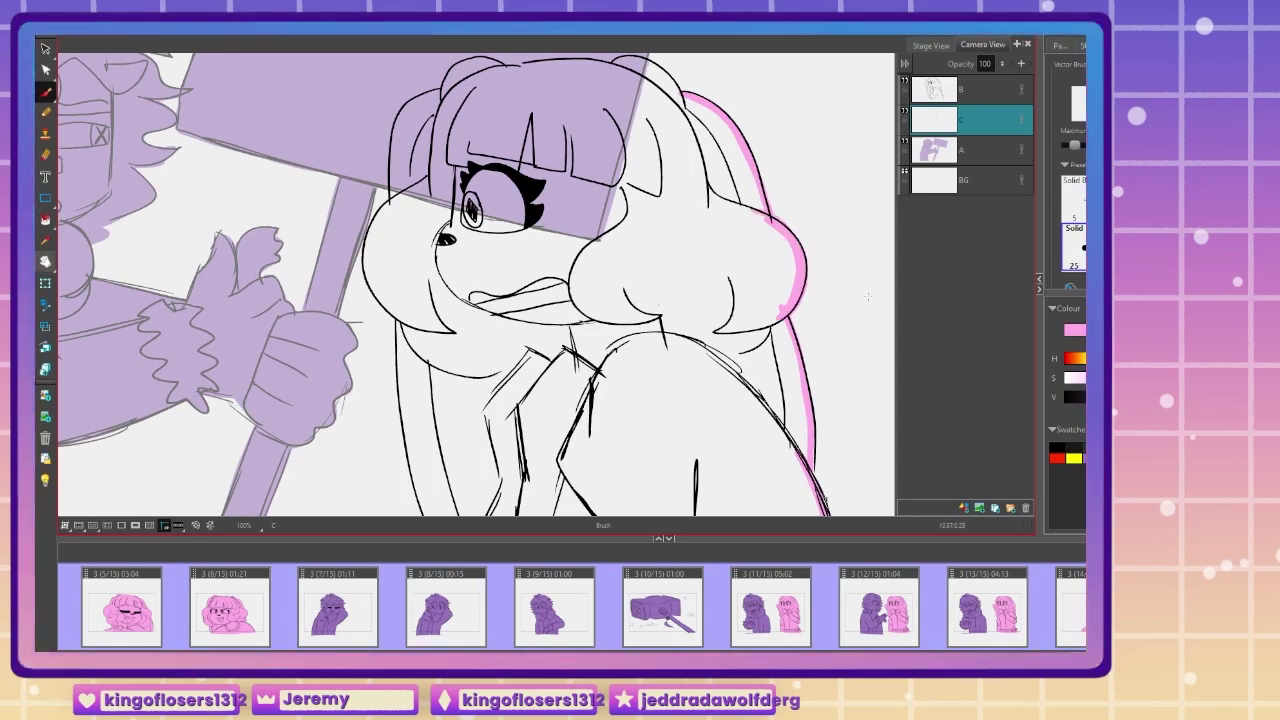
drag(686, 104, 672, 80)
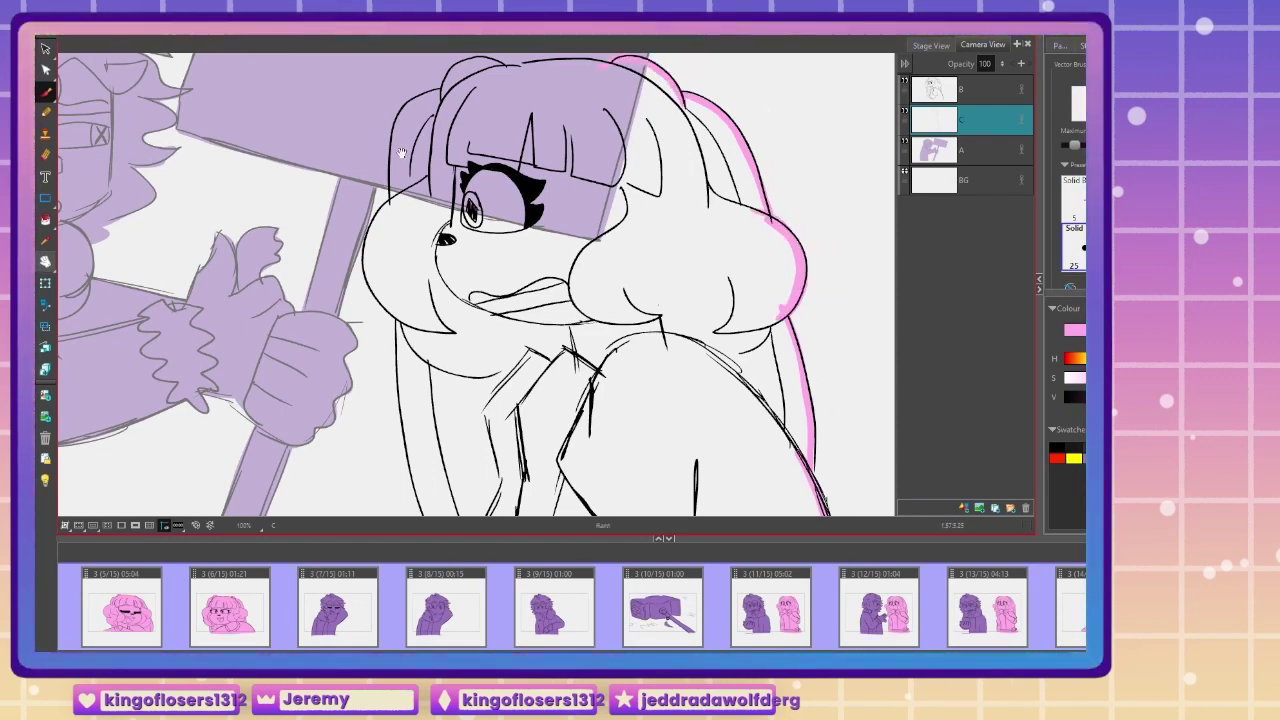
Step: Continue the pink outline over the head and down the front hair, and fill the second character with pink
drag(402, 153, 508, 255)
mouse_move(714, 167)
mouse_down()
mouse_move(588, 181)
mouse_move(589, 165)
mouse_up()
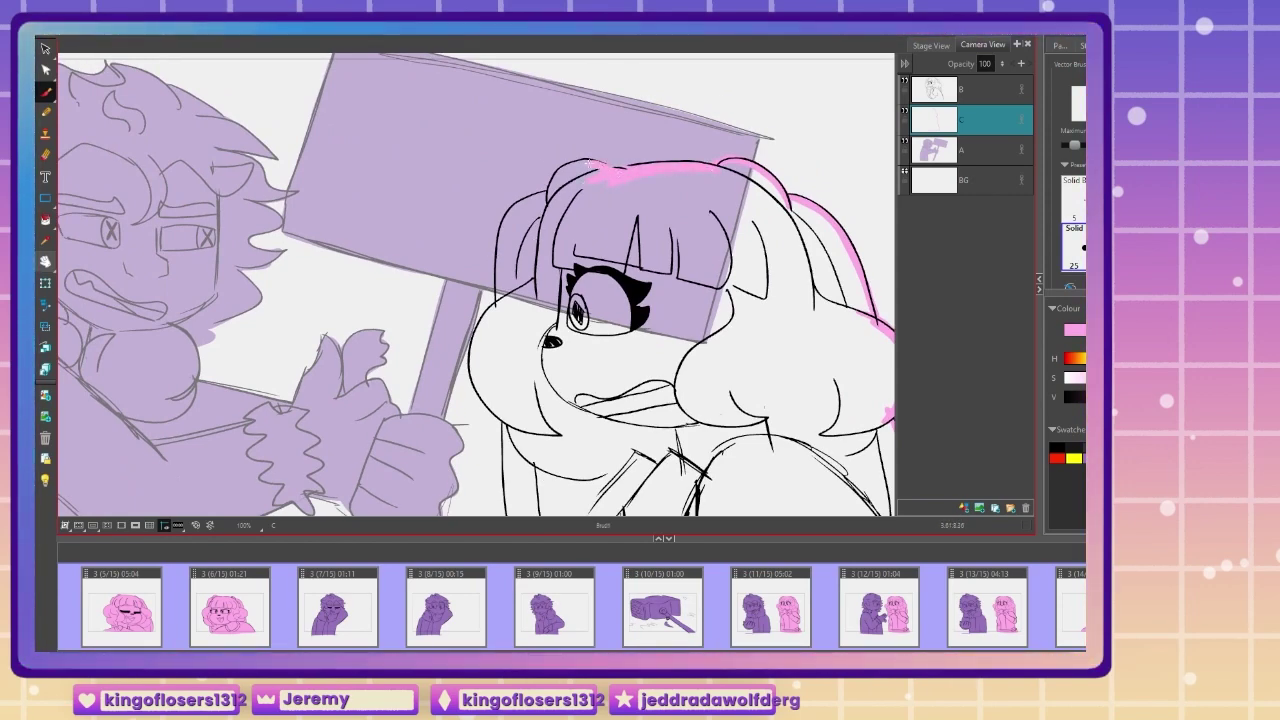
drag(401, 371, 531, 248)
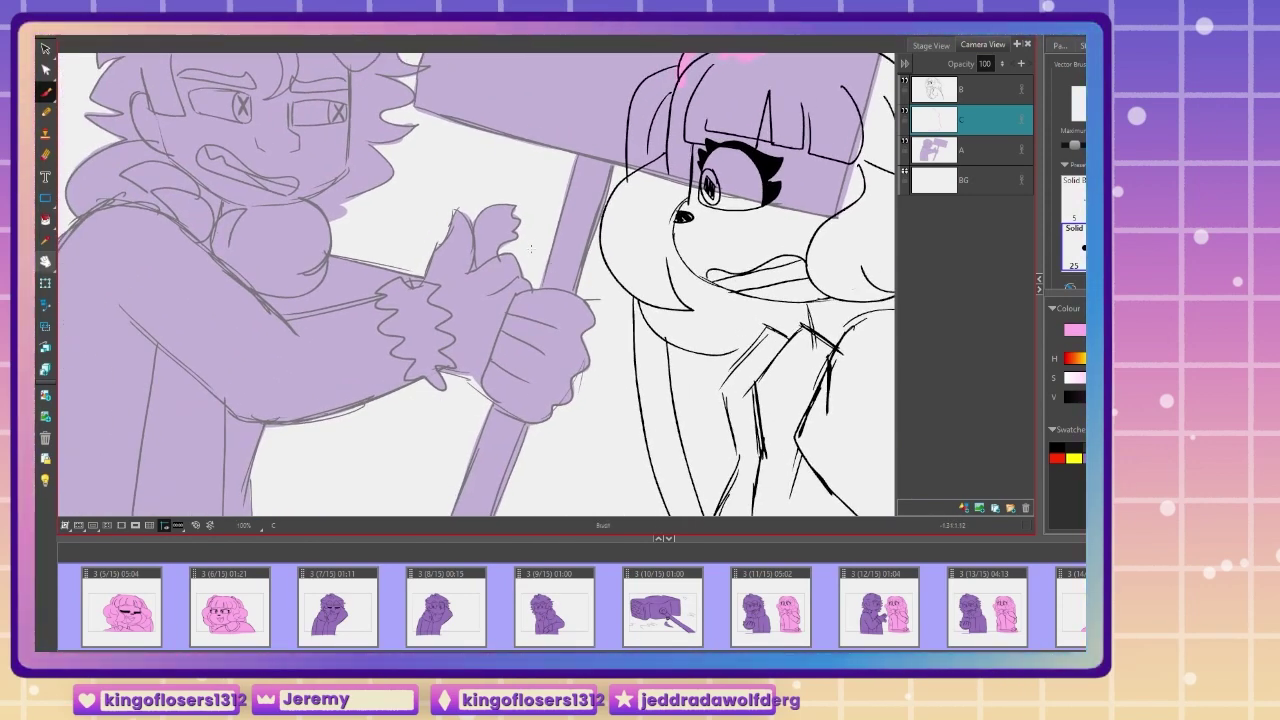
mouse_move(676, 68)
mouse_down()
mouse_move(632, 102)
mouse_move(612, 207)
mouse_up()
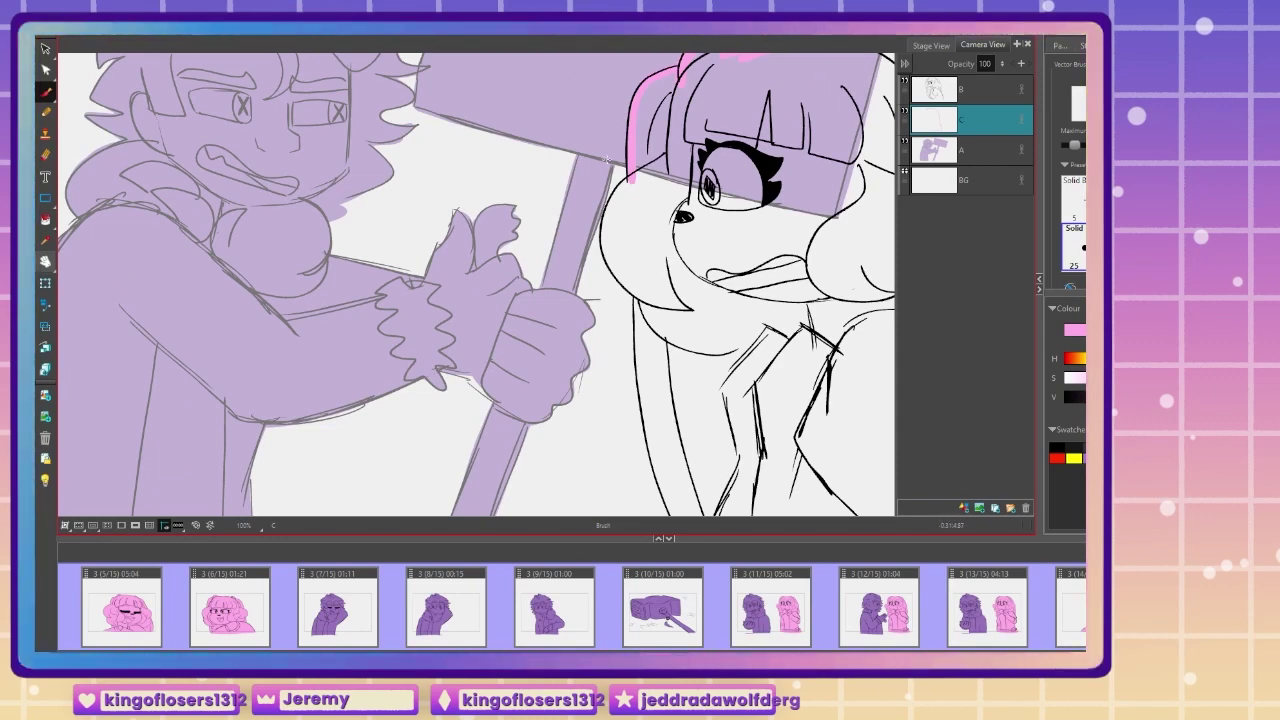
drag(620, 400, 593, 222)
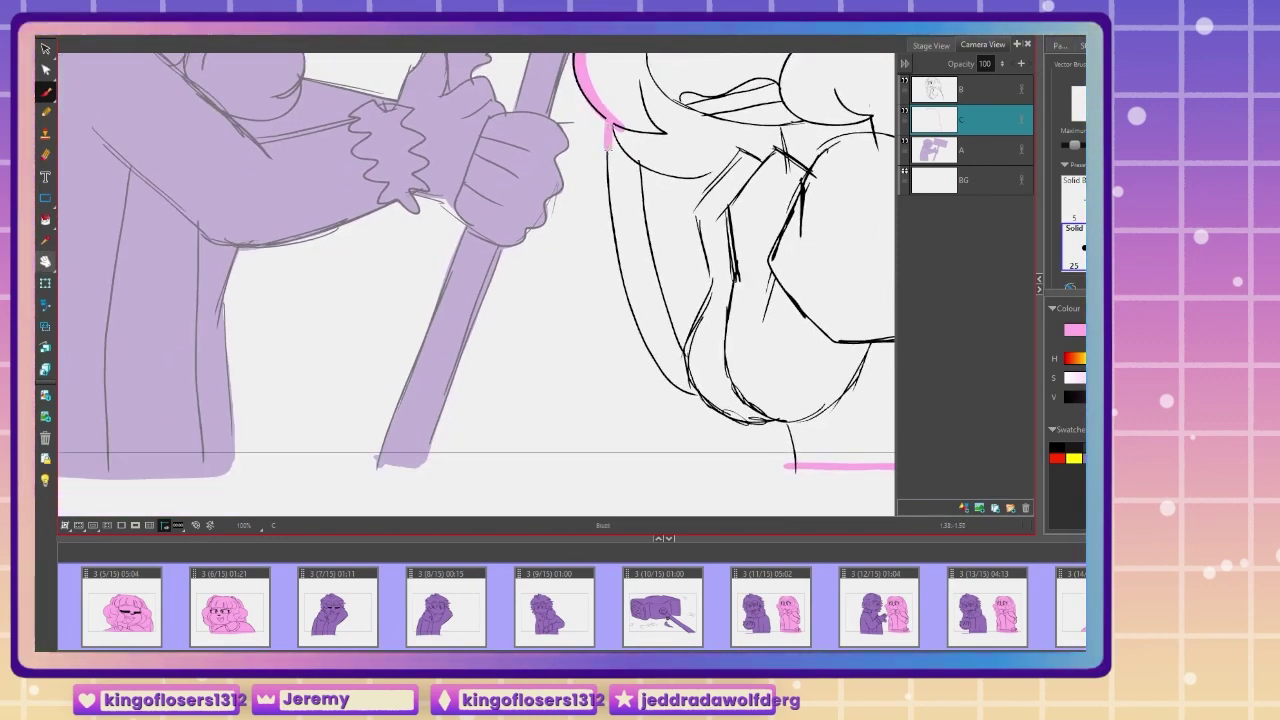
drag(608, 123, 629, 277)
mouse_move(657, 398)
mouse_down()
mouse_move(412, 403)
mouse_move(547, 478)
mouse_up()
click(50, 223)
click(640, 410)
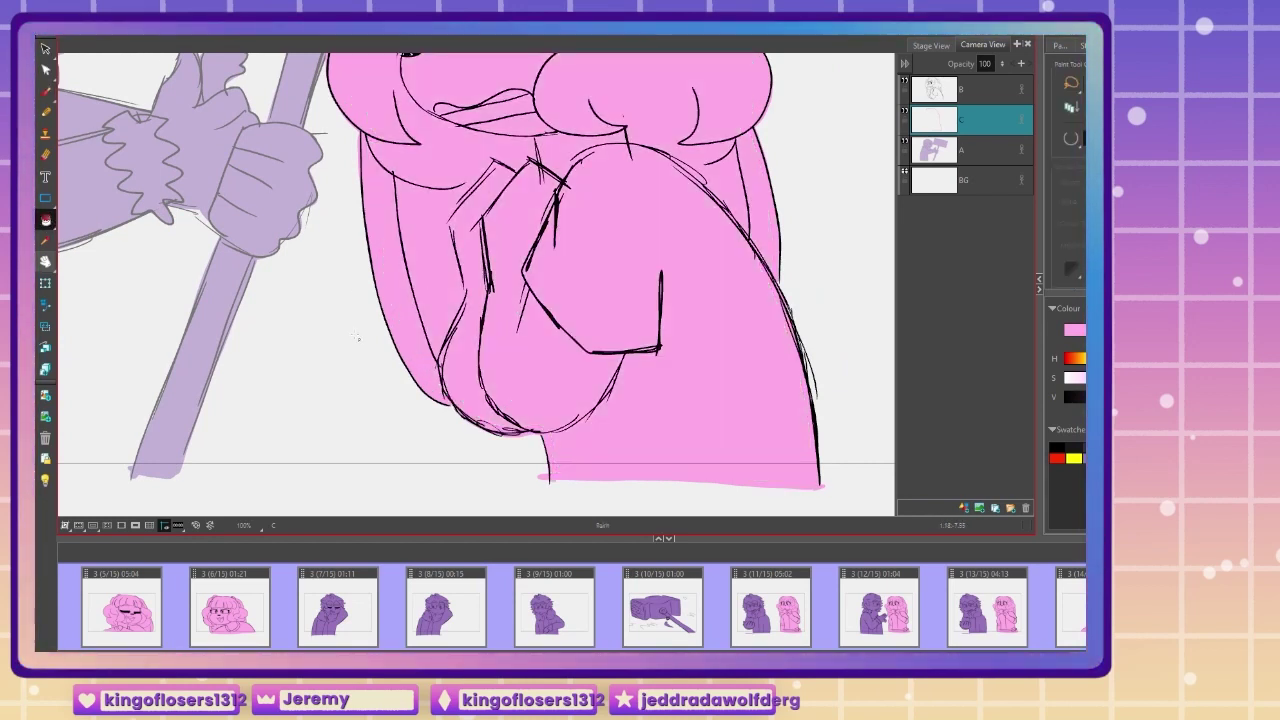
Step: Merge the second character's line art with its pink fill layer, and set the purple character's layer opacity to 100
click(975, 90)
shift+click(980, 122)
key(ctrl+e)
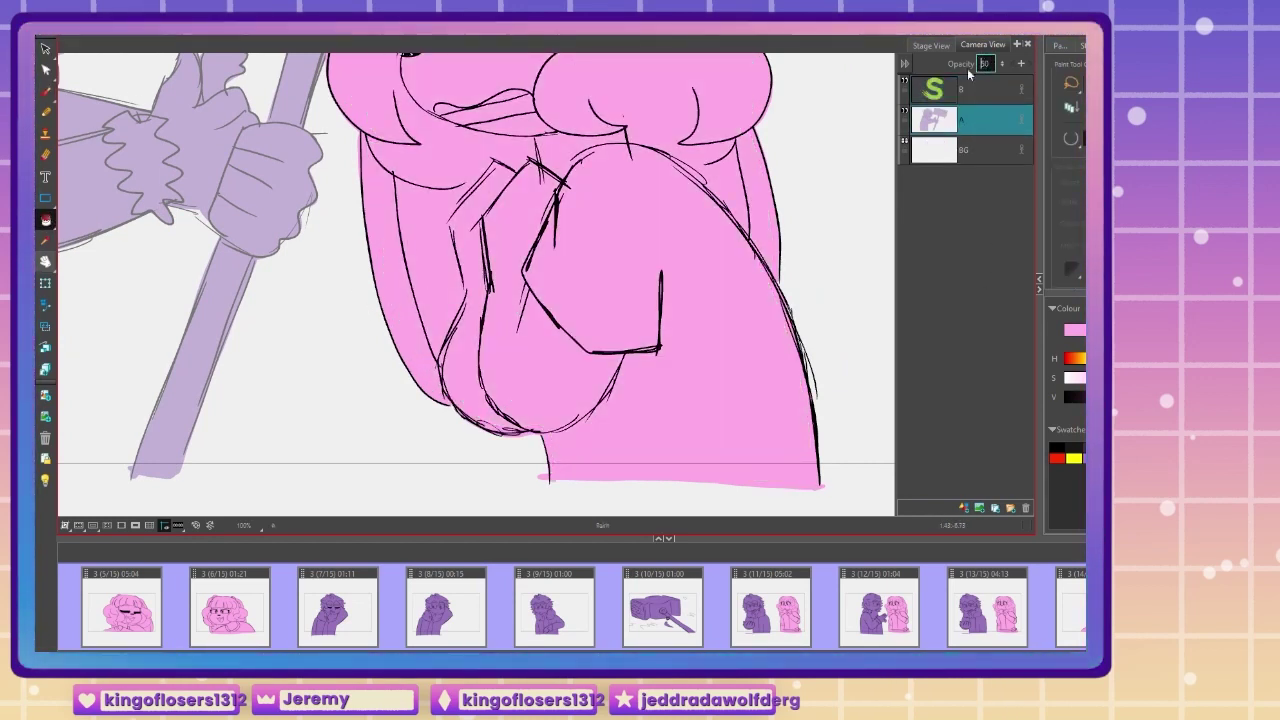
text(100)
click(962, 369)
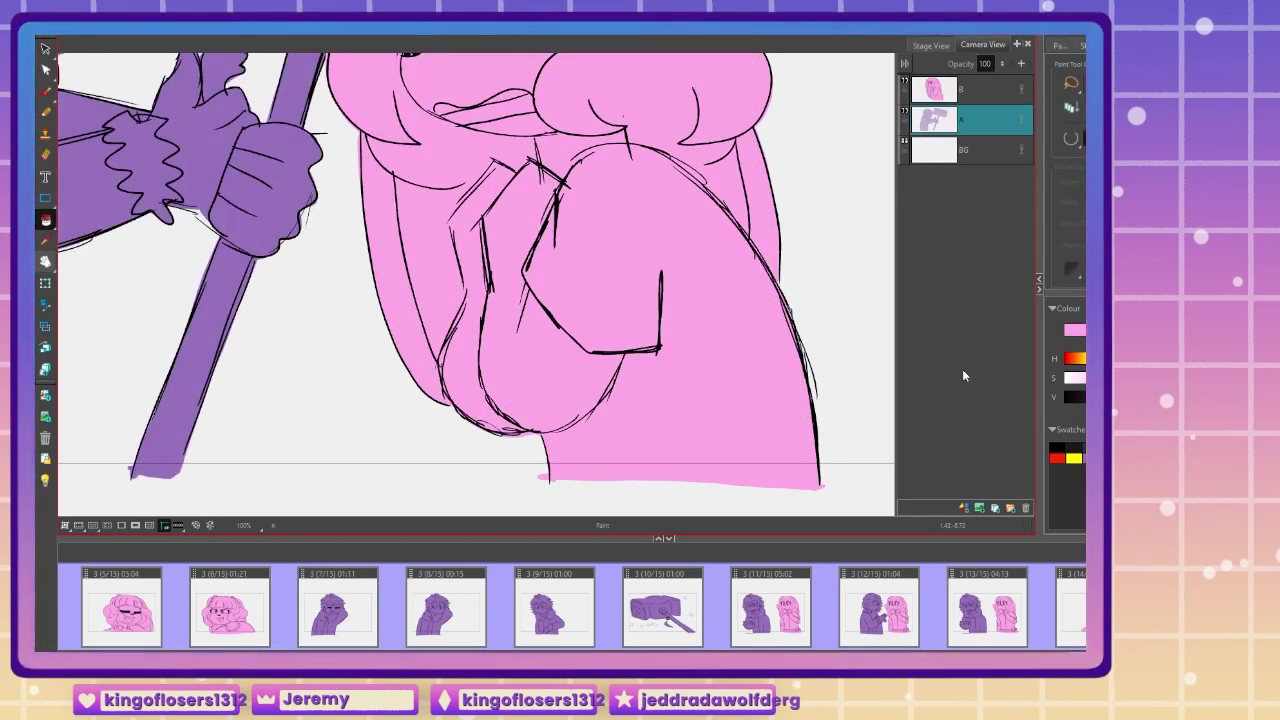
Step: Move the pink character slightly up and closer to the purple one
click(969, 98)
key(1)
key(1)
key(1)
mouse_move(174, 330)
mouse_down()
mouse_move(320, 403)
mouse_move(290, 418)
mouse_move(243, 384)
mouse_up()
key(2)
key(alt+s)
mouse_move(551, 438)
mouse_down()
mouse_move(620, 38)
mouse_move(509, 136)
mouse_move(537, 145)
mouse_up()
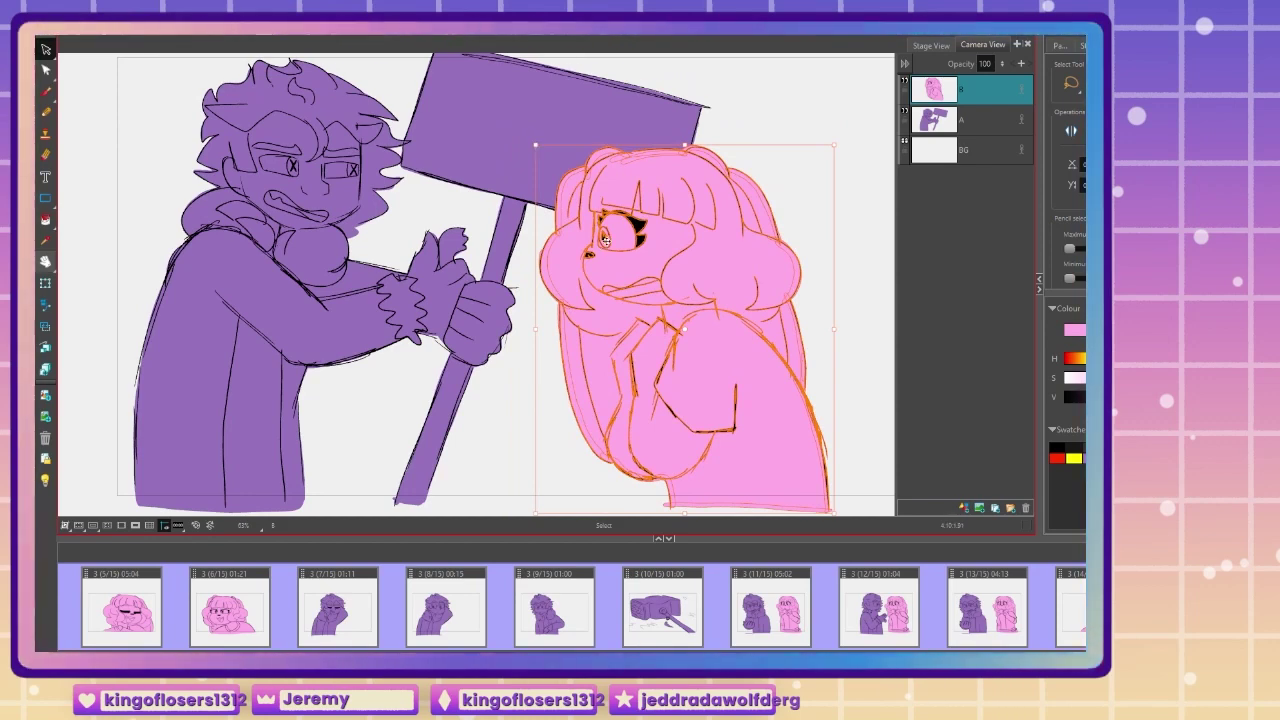
drag(604, 236, 591, 222)
Step: Extend the pink fill along the second character's lower edge with the size 25 brush
key(alt+b)
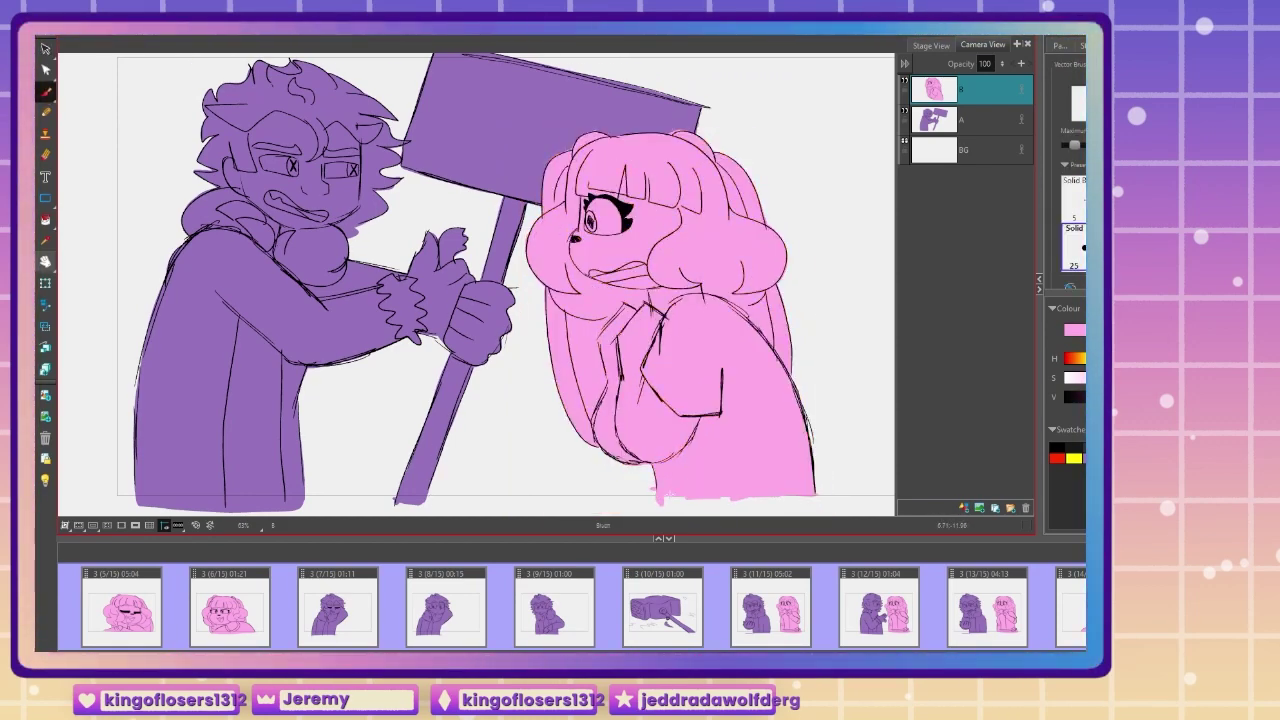
key(2)
key(1)
key(1)
key(space)
drag(239, 392, 251, 421)
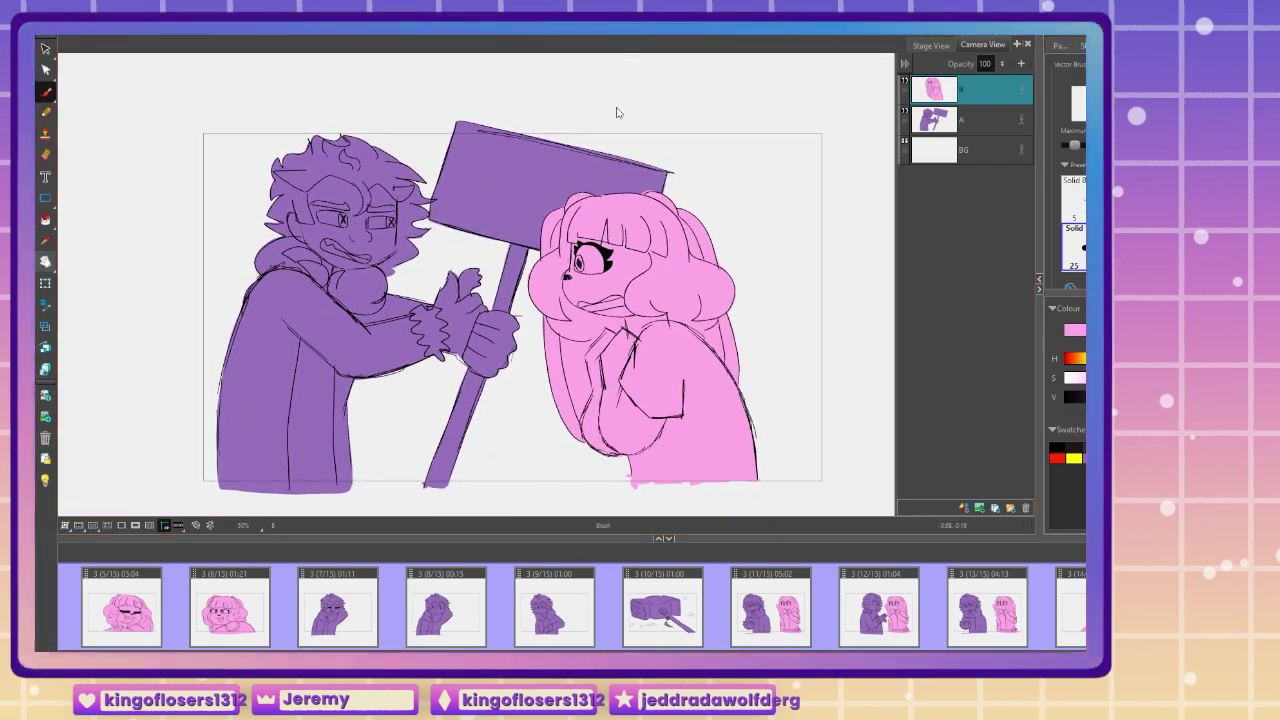
Step: Add a new panel keeping only the pink character, and replace its wavy open mouth with a short closed line
key(p)
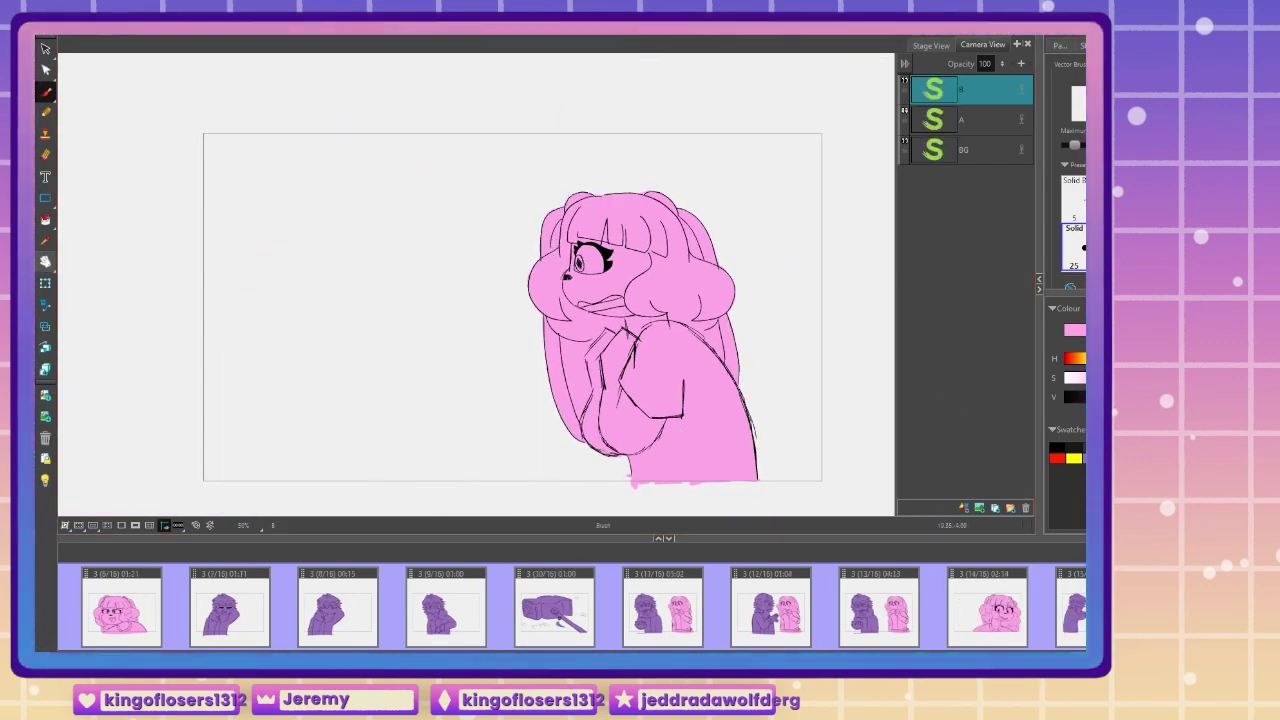
click(975, 94)
click(45, 49)
key(2)
key(2)
key(2)
key(2)
key(2)
drag(881, 327, 688, 287)
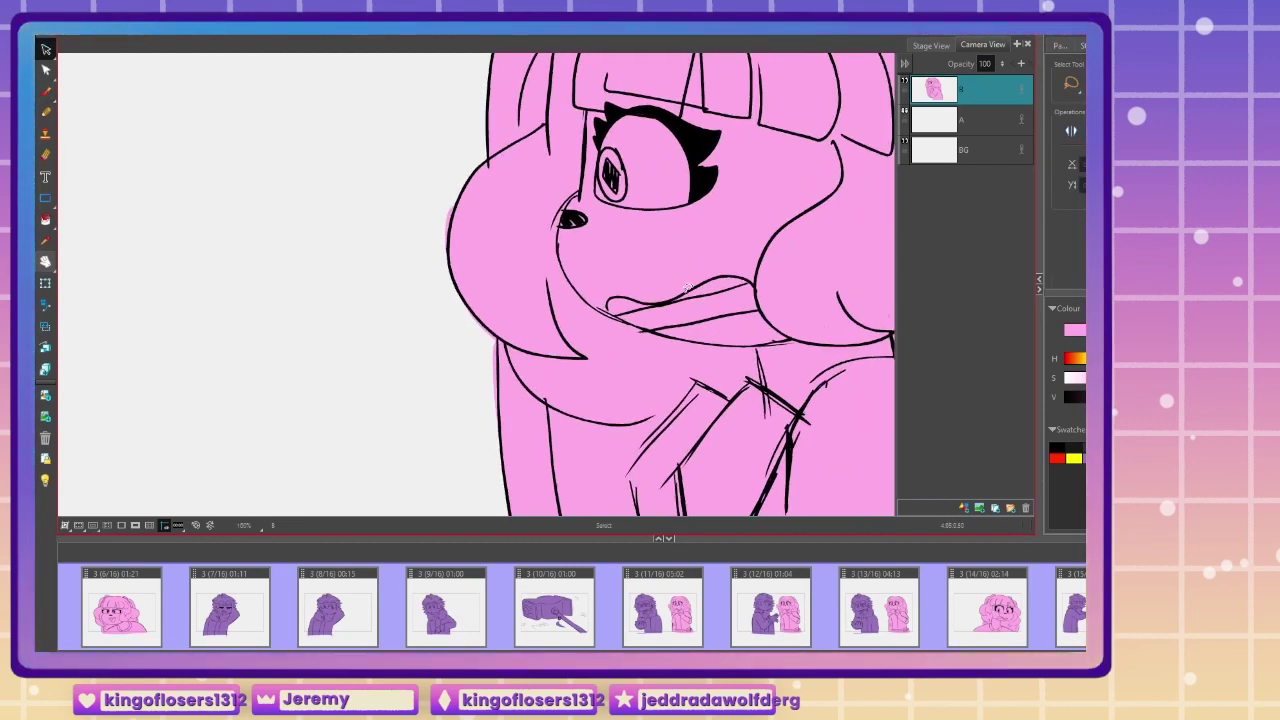
key(Delete)
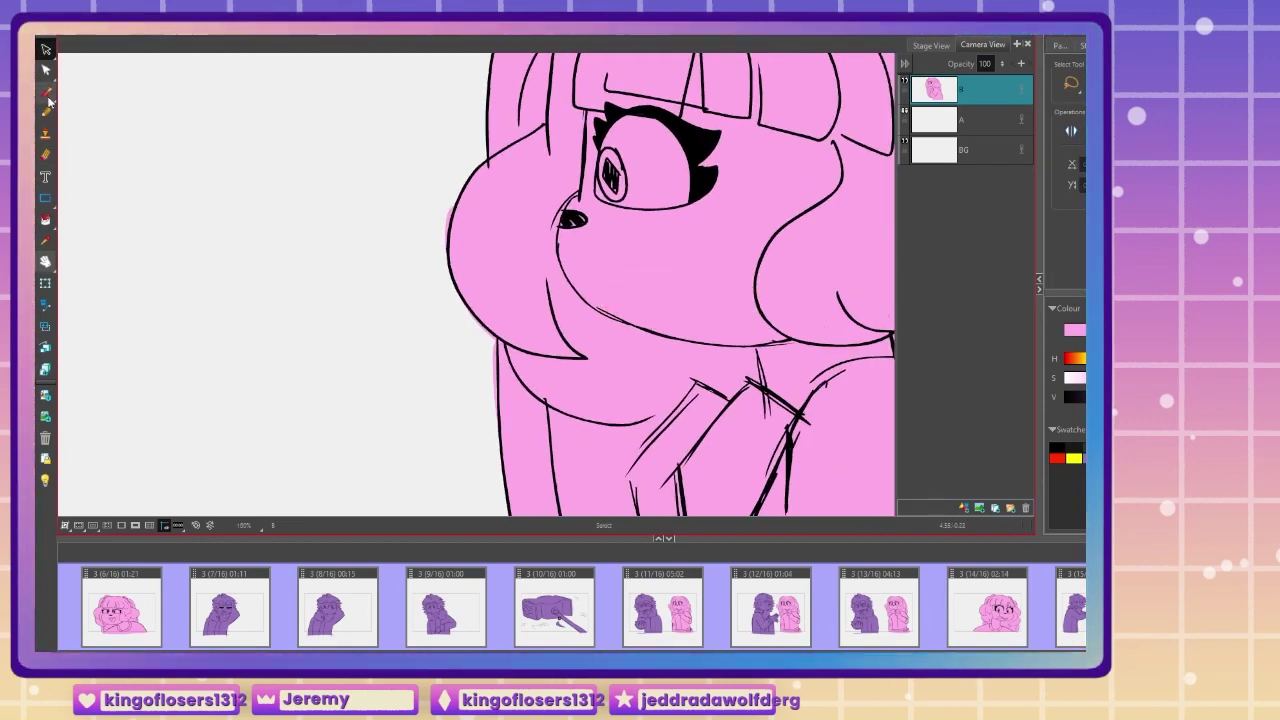
key(alt+b)
drag(629, 297, 665, 296)
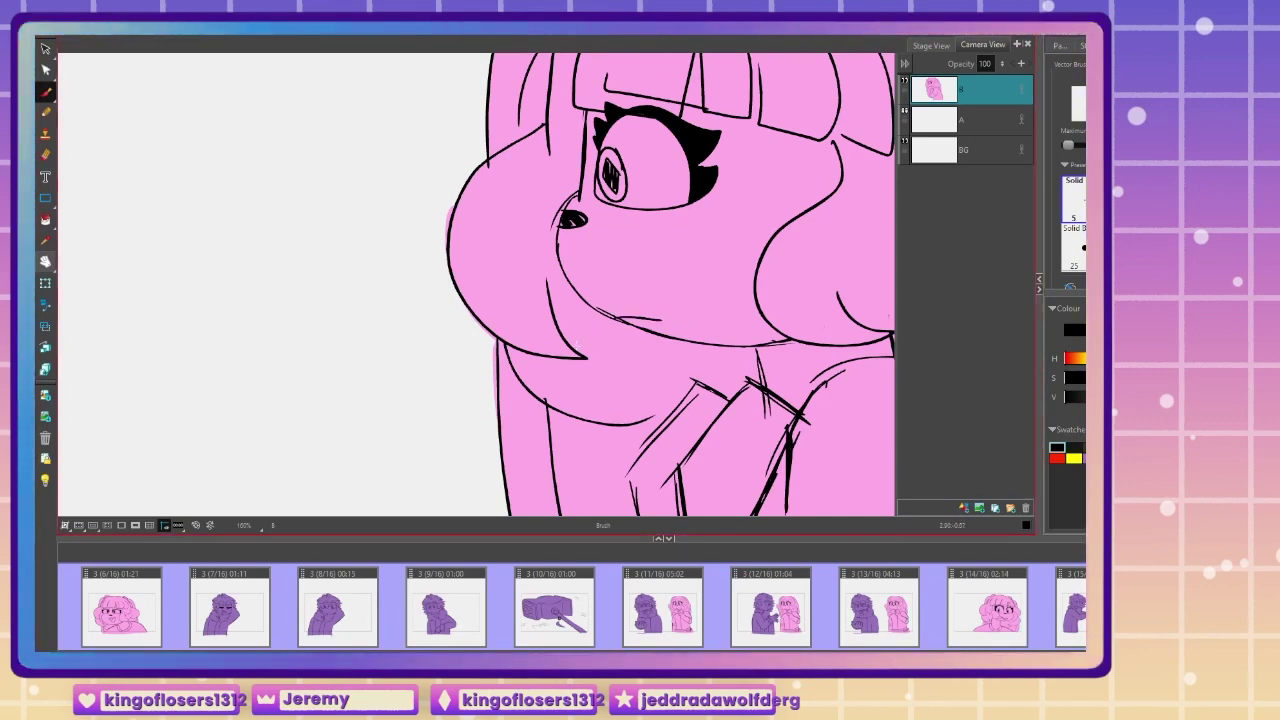
Step: Sketch the first character's head shape in black on empty layer A, over the red ghost of the previous panel
scroll(376, 369, down, 1)
key(1)
drag(232, 394, 460, 371)
click(975, 121)
drag(238, 343, 311, 405)
key(1)
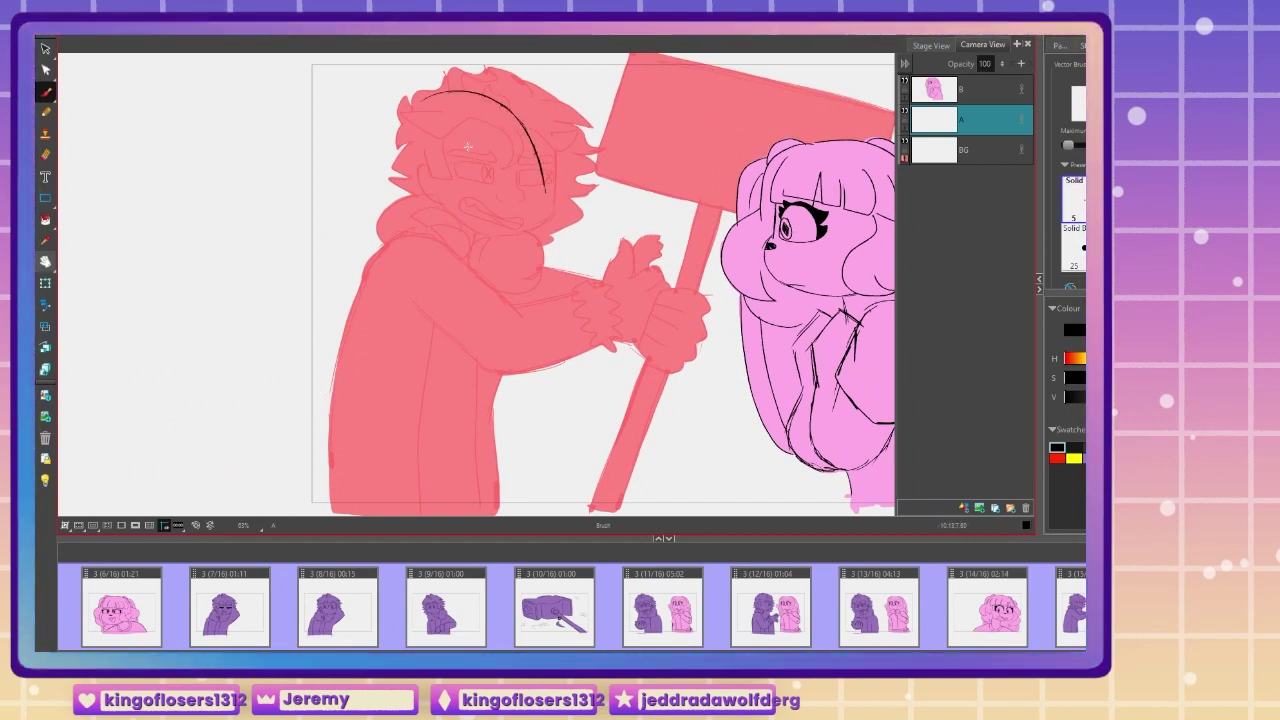
mouse_move(545, 190)
mouse_down()
mouse_move(450, 238)
mouse_move(440, 93)
mouse_up()
Step: Move the sketched head shape slightly up and away from the pink character
key(alt+s)
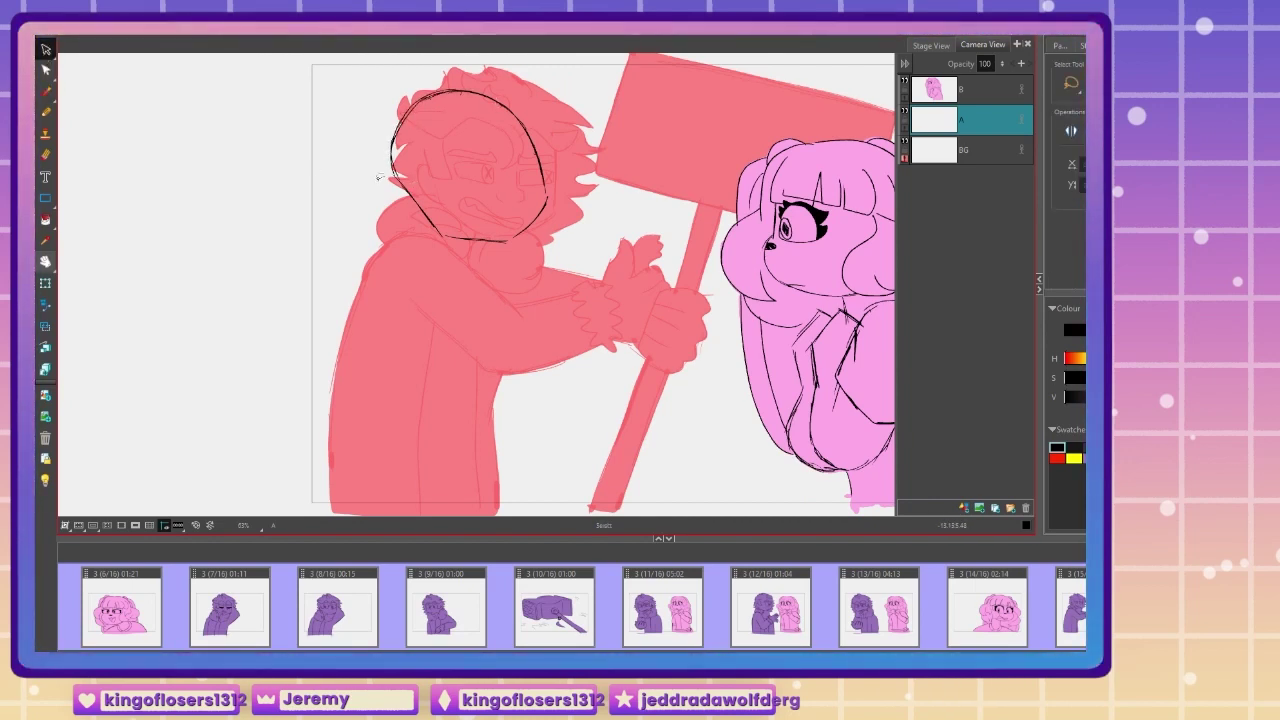
drag(380, 177, 384, 168)
click(351, 192)
Step: Sketch the first character's neck, sloping shoulders, torso sides and arms hanging straight down
click(48, 94)
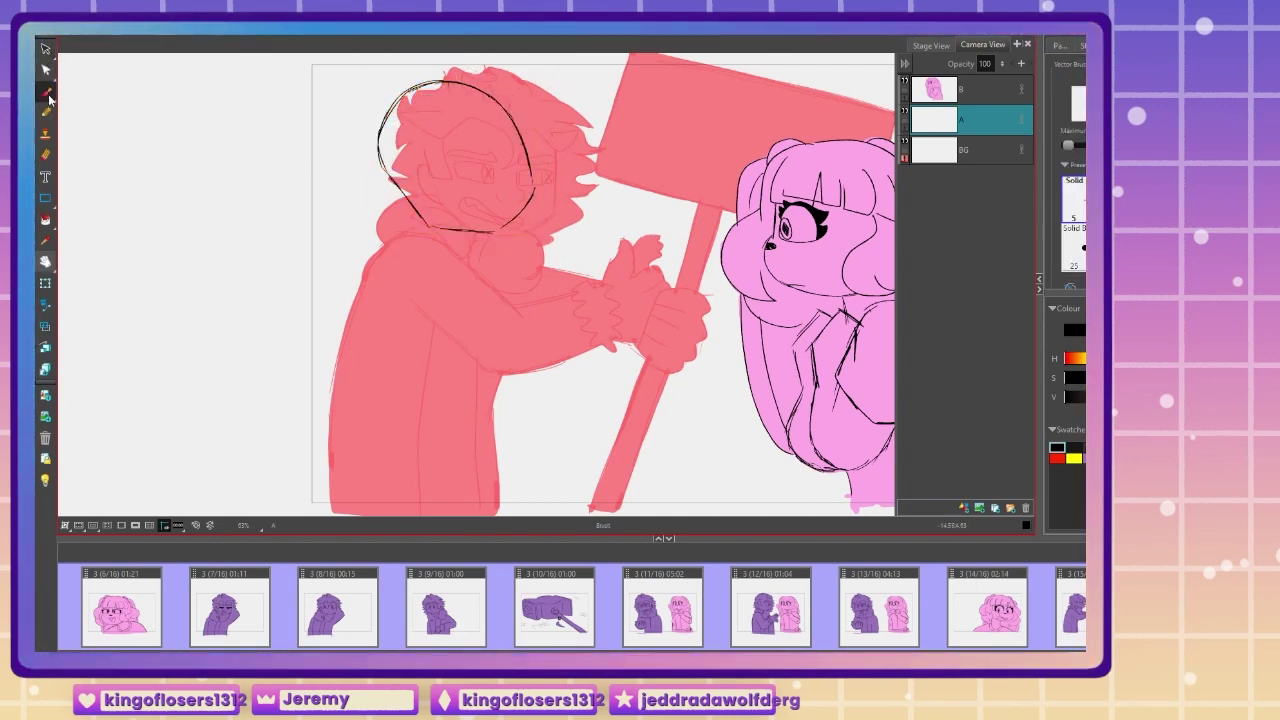
mouse_move(427, 226)
mouse_down()
mouse_move(430, 257)
mouse_move(478, 263)
mouse_up()
mouse_move(390, 269)
mouse_down()
mouse_move(510, 275)
mouse_move(542, 497)
mouse_up()
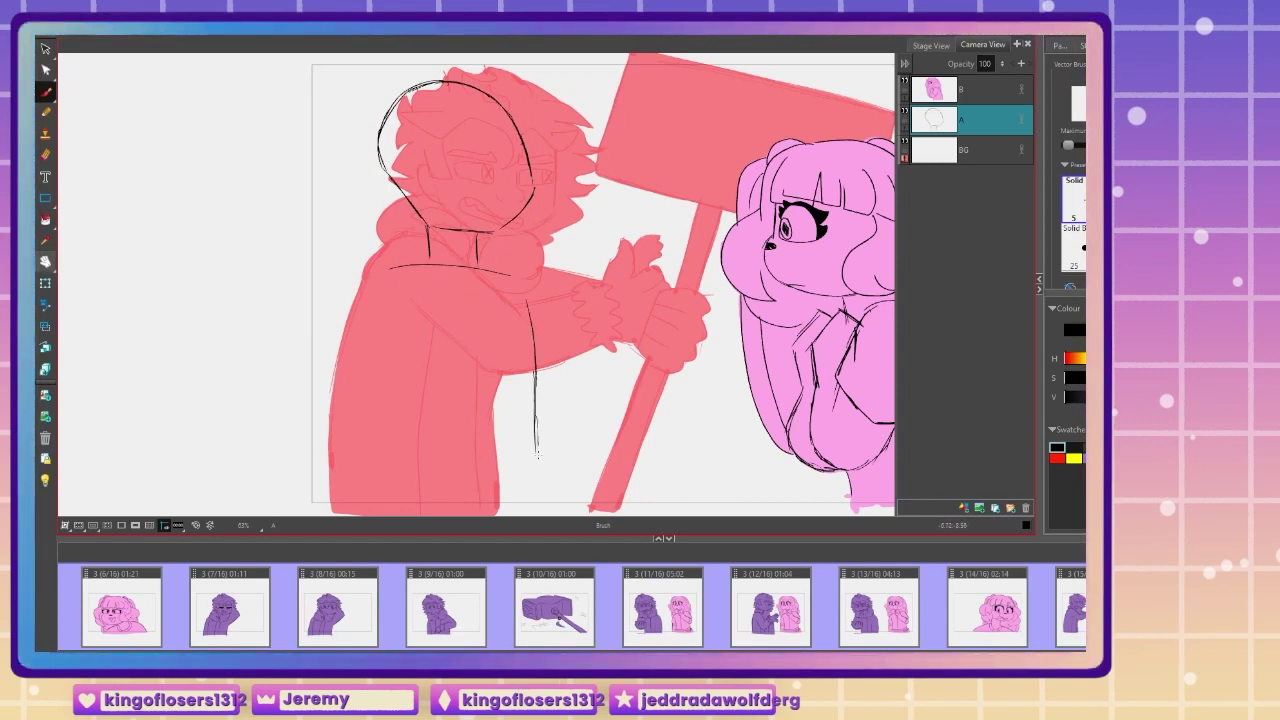
drag(374, 328, 385, 432)
drag(369, 281, 352, 438)
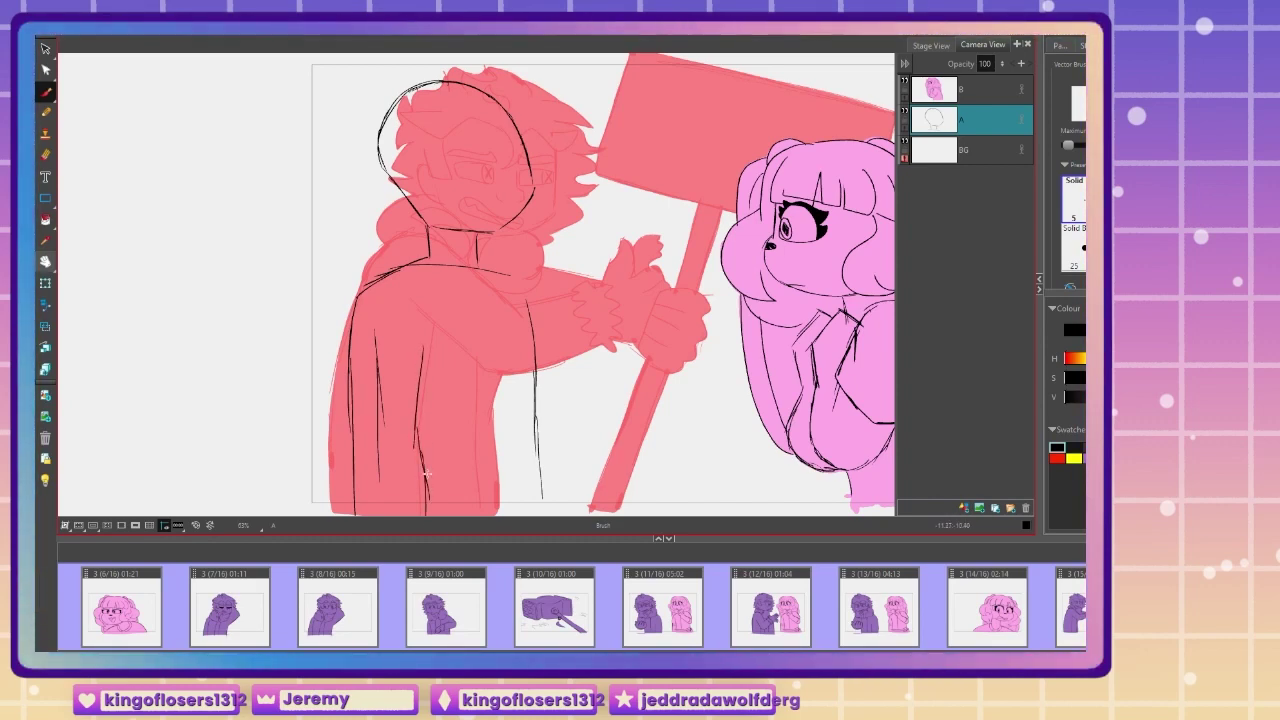
drag(552, 297, 569, 400)
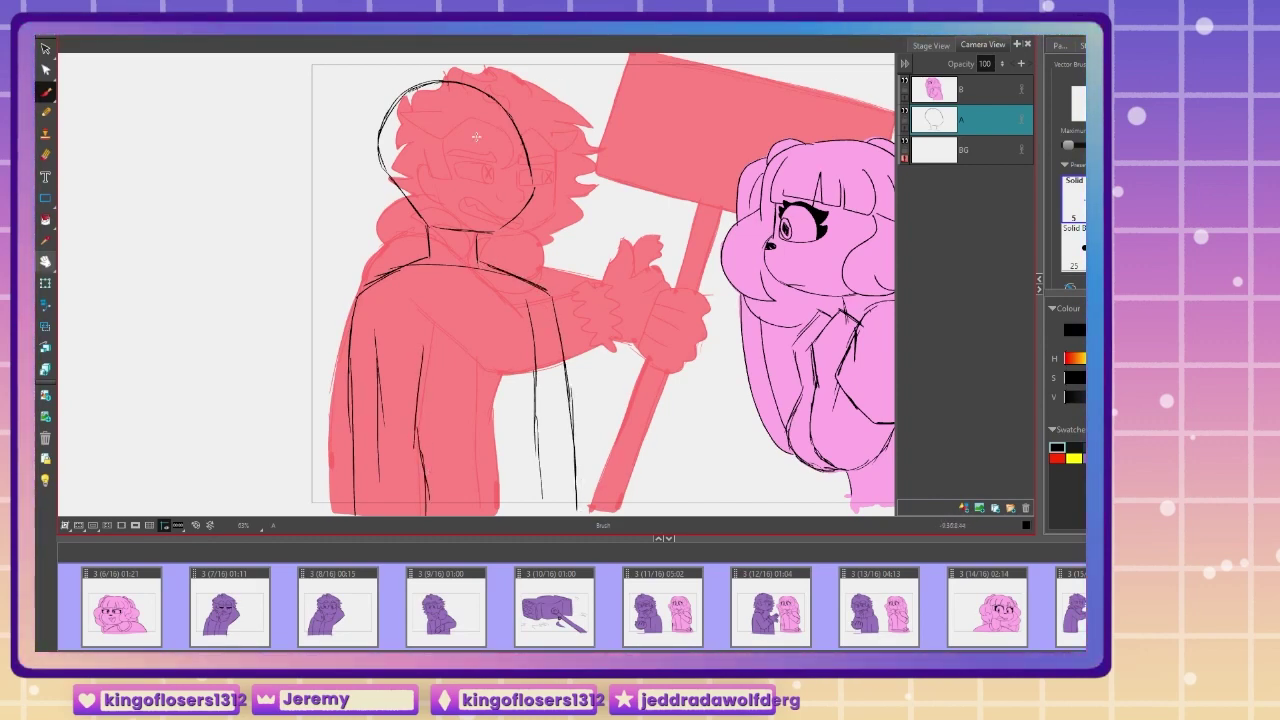
Step: Draw the first character's inner hair strands, curled forelock, small pointed horns and top tufts over the head shape
key(2)
key(2)
mouse_move(476, 137)
mouse_down()
mouse_move(543, 190)
mouse_move(512, 234)
mouse_up()
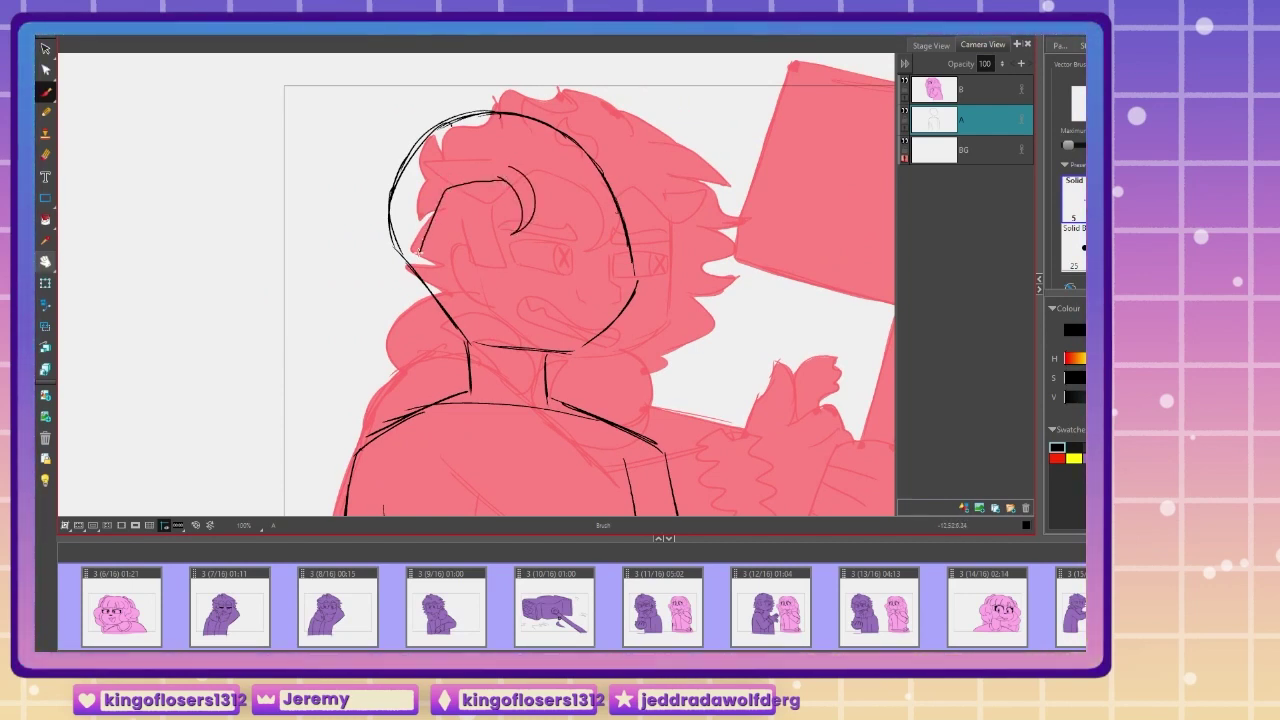
drag(528, 155, 586, 152)
drag(470, 130, 430, 120)
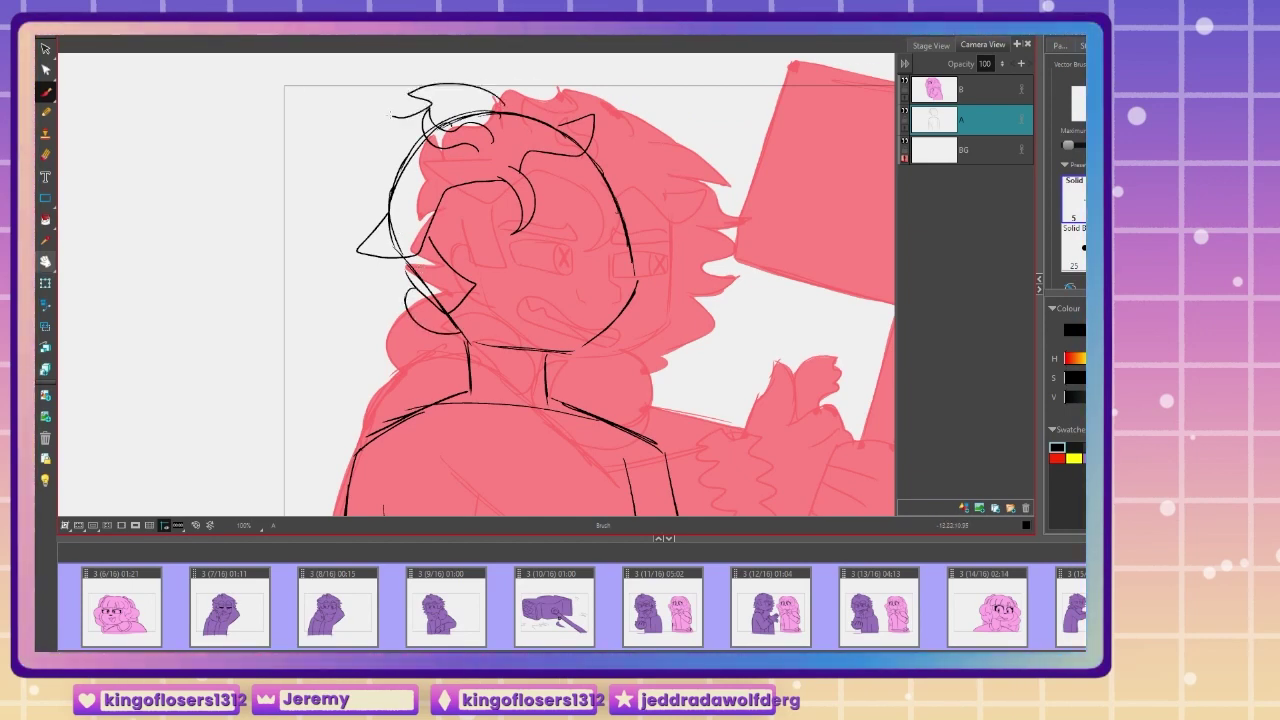
Step: Outline the first character's spiky hair around the crown and down both sides of the head to the neck
mouse_move(389, 148)
mouse_down()
mouse_move(495, 101)
mouse_move(632, 112)
mouse_up()
mouse_move(655, 258)
mouse_down()
mouse_move(677, 330)
mouse_move(605, 355)
mouse_move(643, 363)
mouse_up()
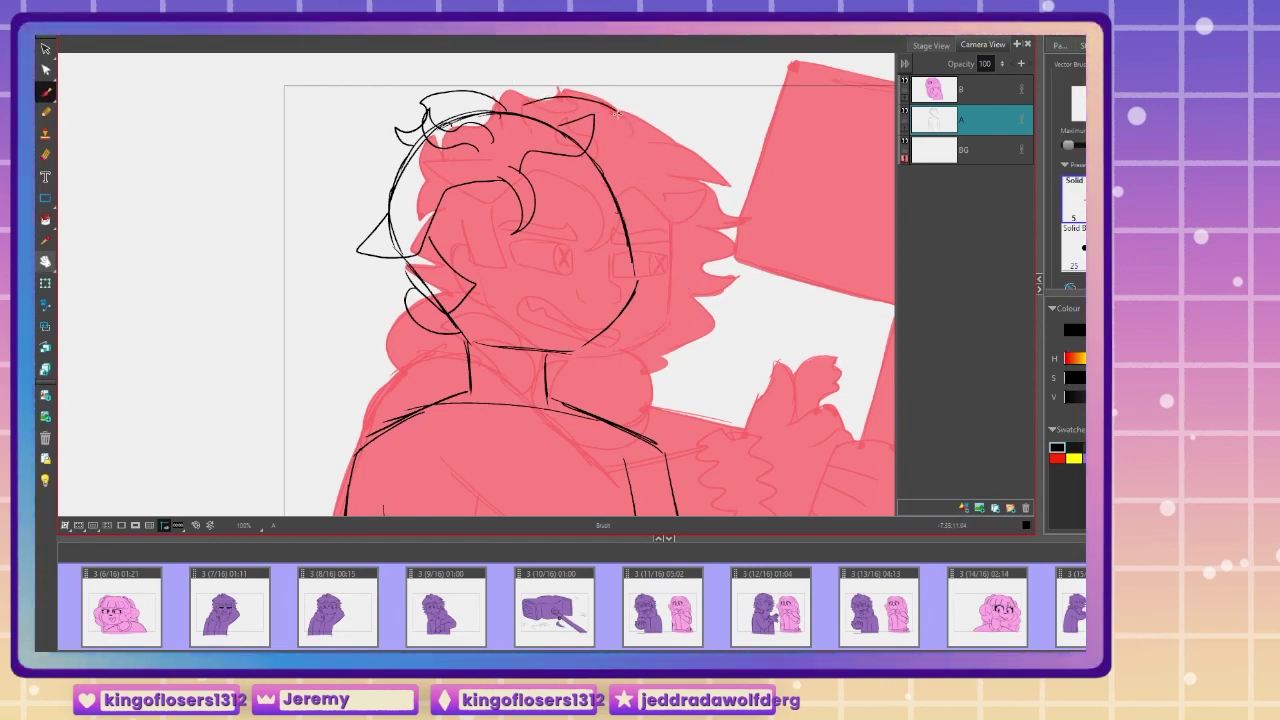
mouse_move(617, 113)
mouse_down()
mouse_move(666, 165)
mouse_move(646, 204)
mouse_move(678, 220)
mouse_move(671, 261)
mouse_move(689, 290)
mouse_up()
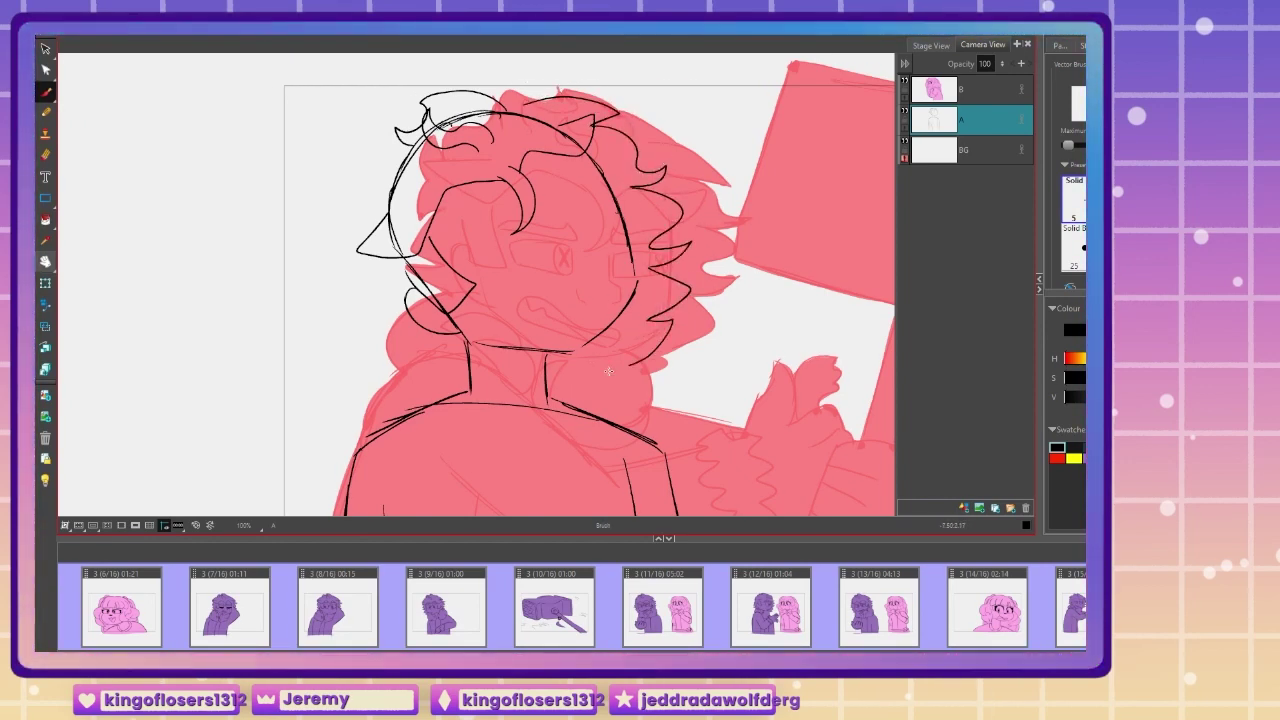
drag(608, 371, 558, 390)
mouse_move(358, 250)
mouse_down()
mouse_move(347, 210)
mouse_move(370, 347)
mouse_up()
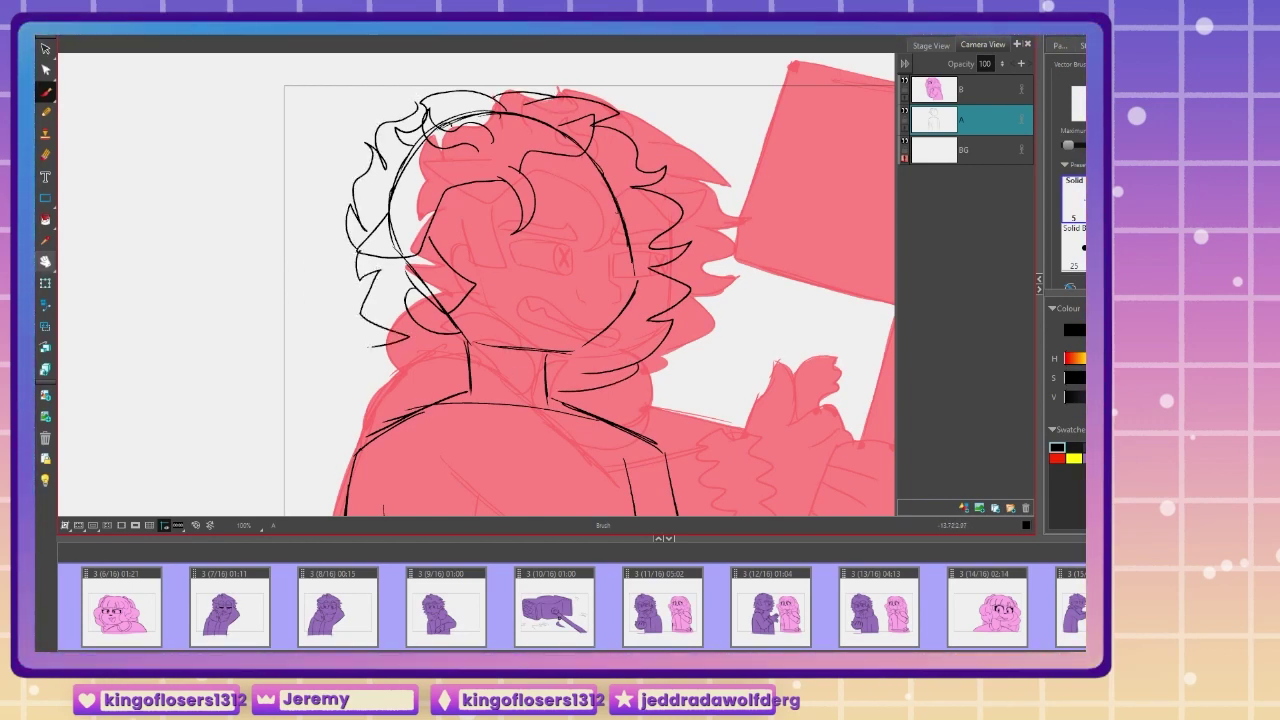
Step: Draw the left half of the first character's fluffy collar over the shoulder and cut away the body lines crossing it
scroll(402, 242, down, 3)
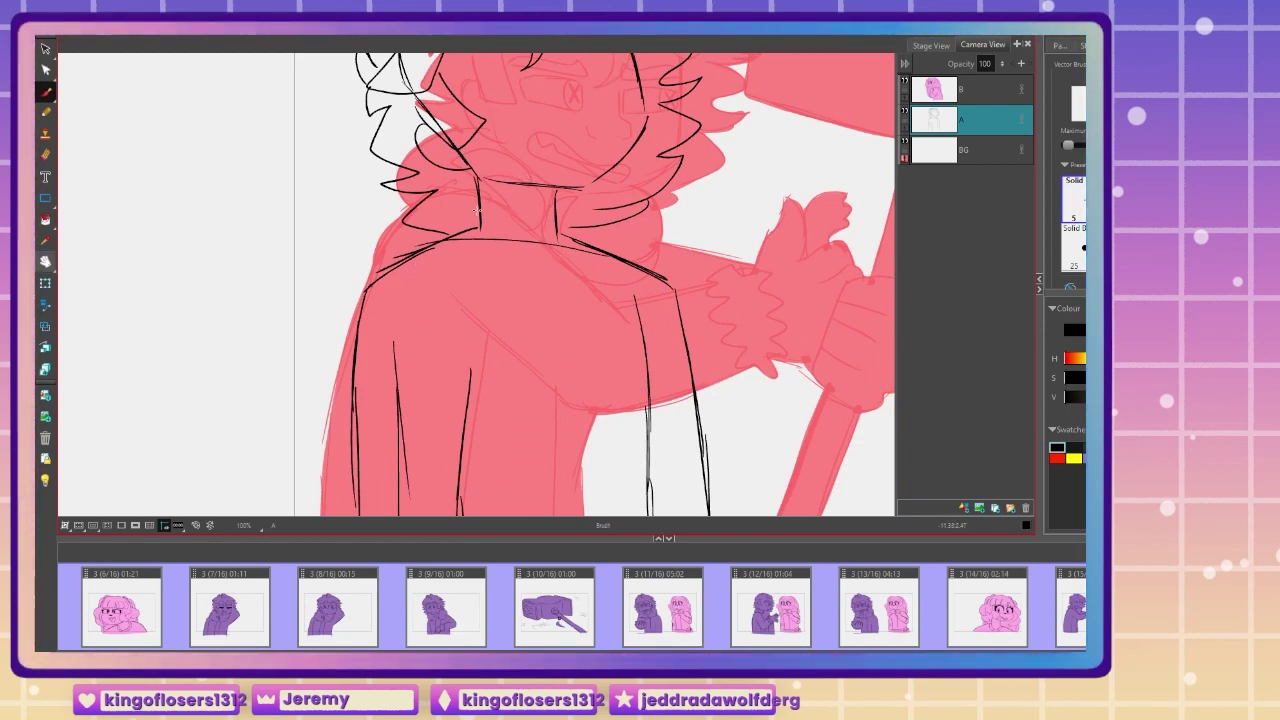
drag(522, 290, 490, 227)
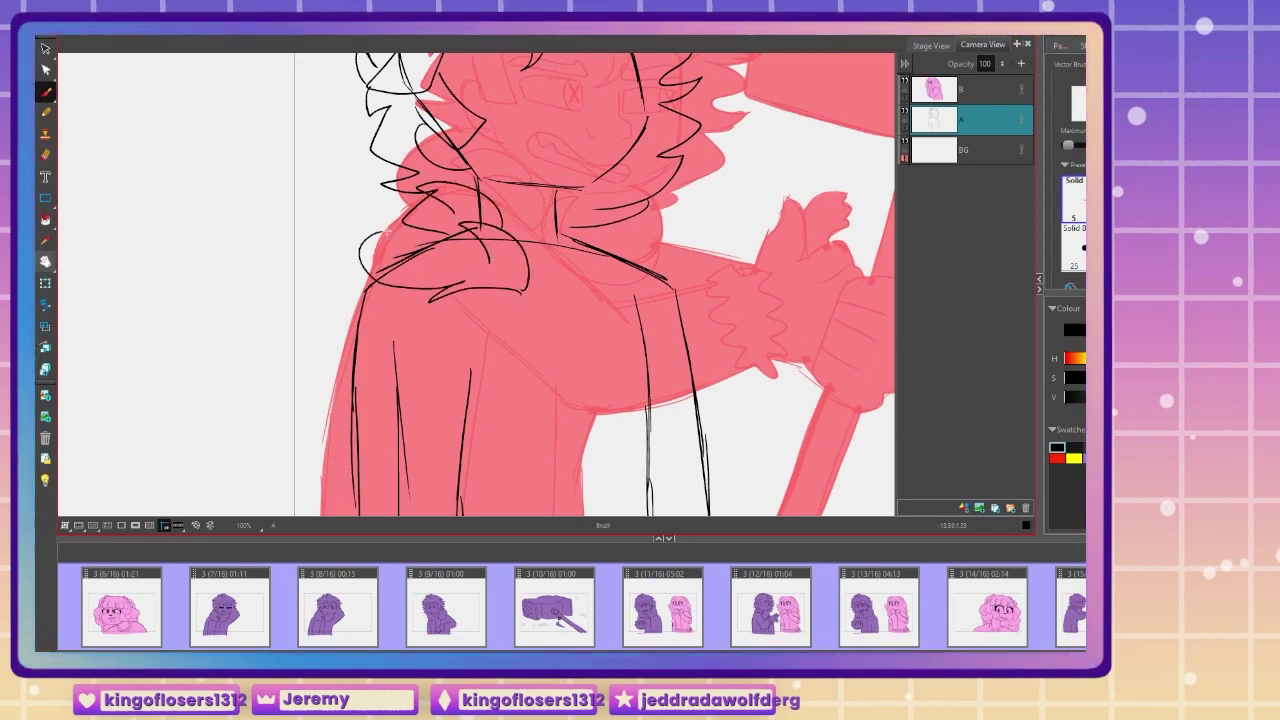
drag(367, 241, 417, 179)
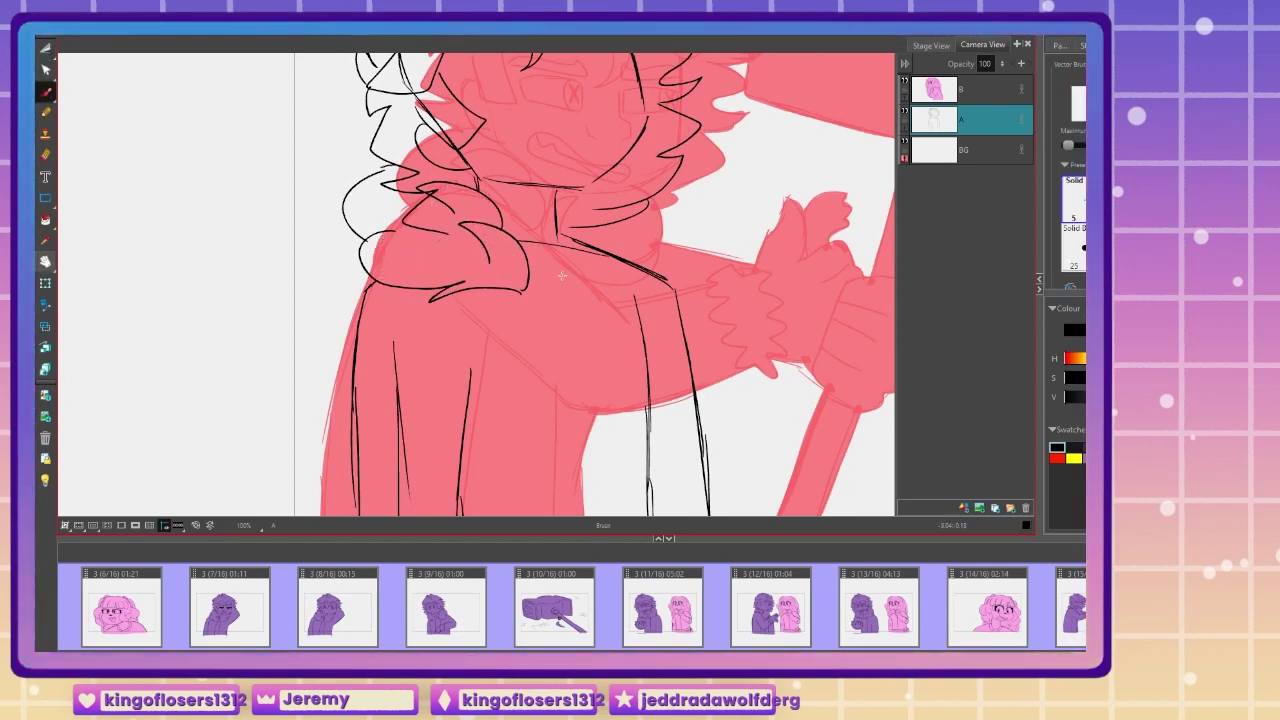
Step: Draw the right half of the fluffy collar and cut away the neck and shoulder lines inside it
drag(558, 226, 648, 210)
drag(576, 240, 688, 256)
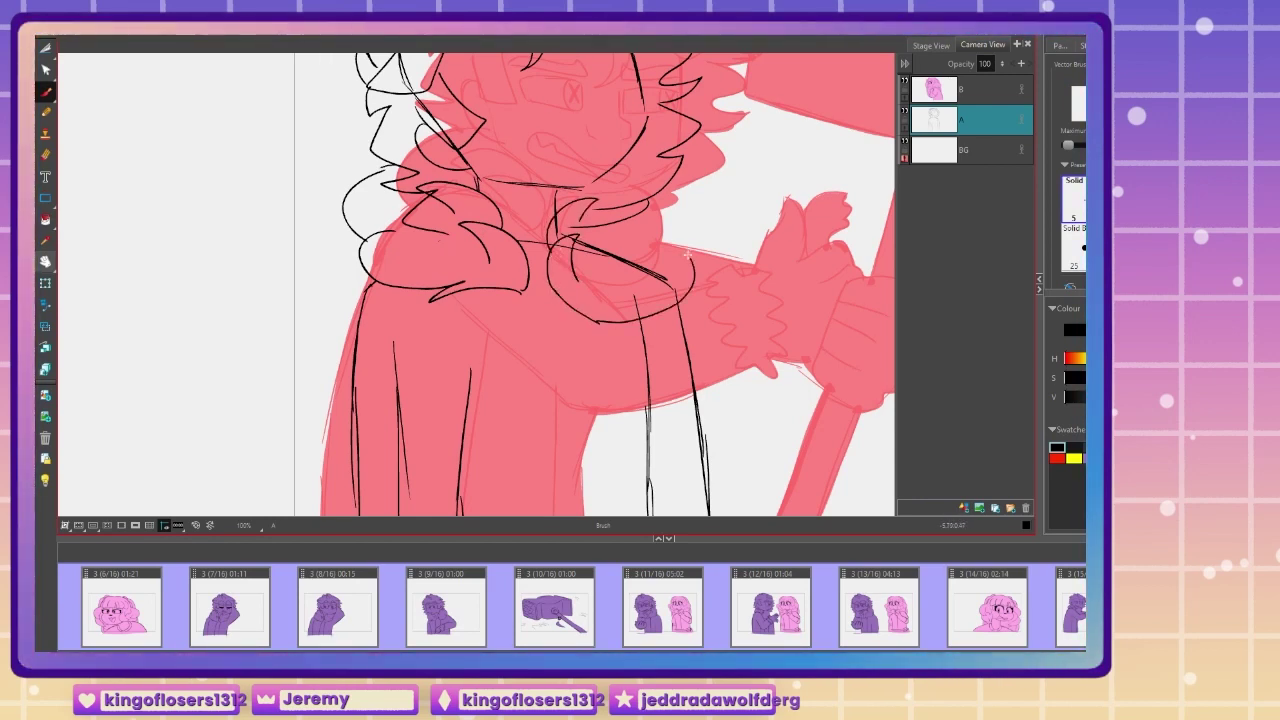
key(alt+t)
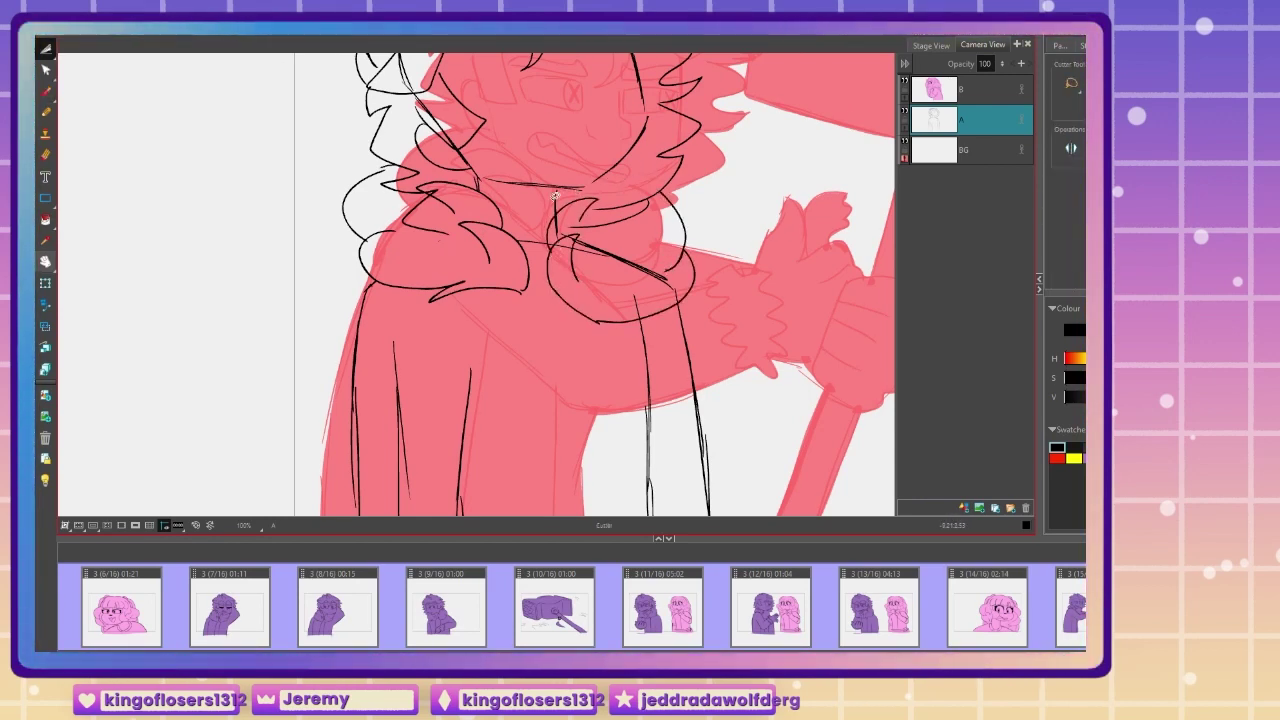
mouse_move(577, 234)
mouse_down()
mouse_move(531, 253)
mouse_move(515, 62)
mouse_up()
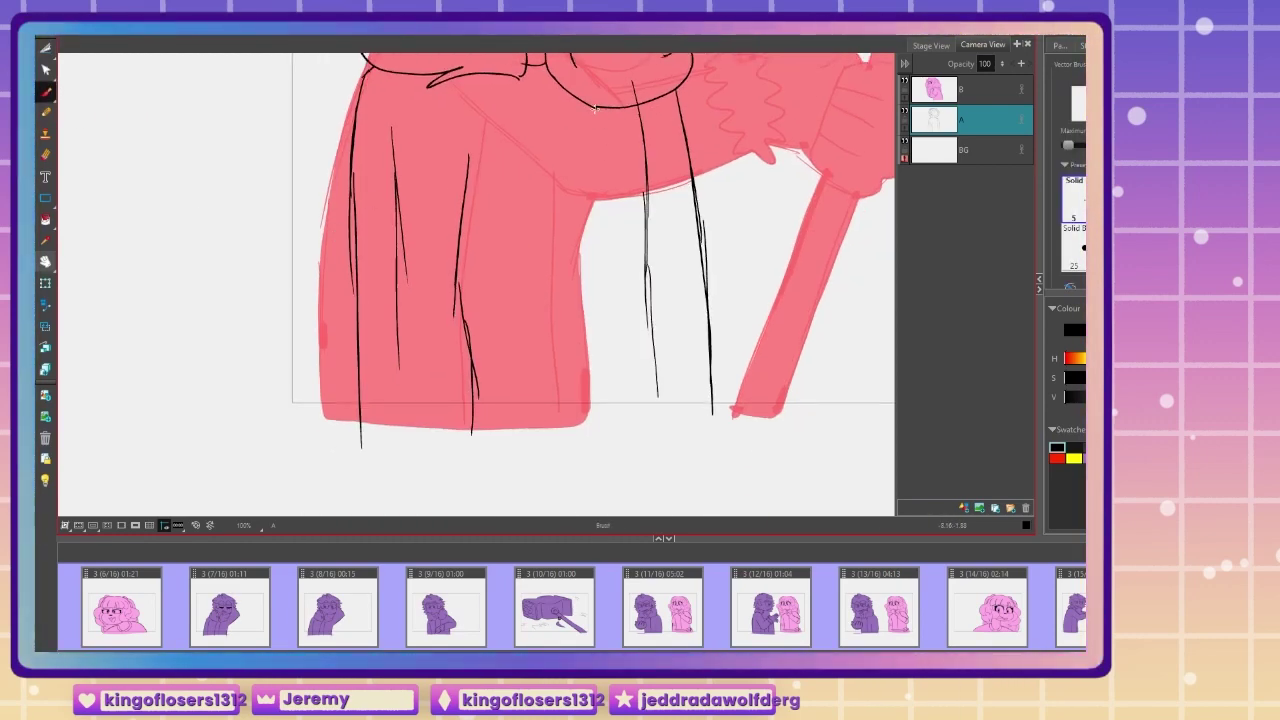
Step: Draw the long vertical body edges hanging down below the first character's fluffy collar
drag(595, 109, 633, 472)
drag(515, 82, 545, 451)
key(1)
key(1)
drag(320, 266, 392, 349)
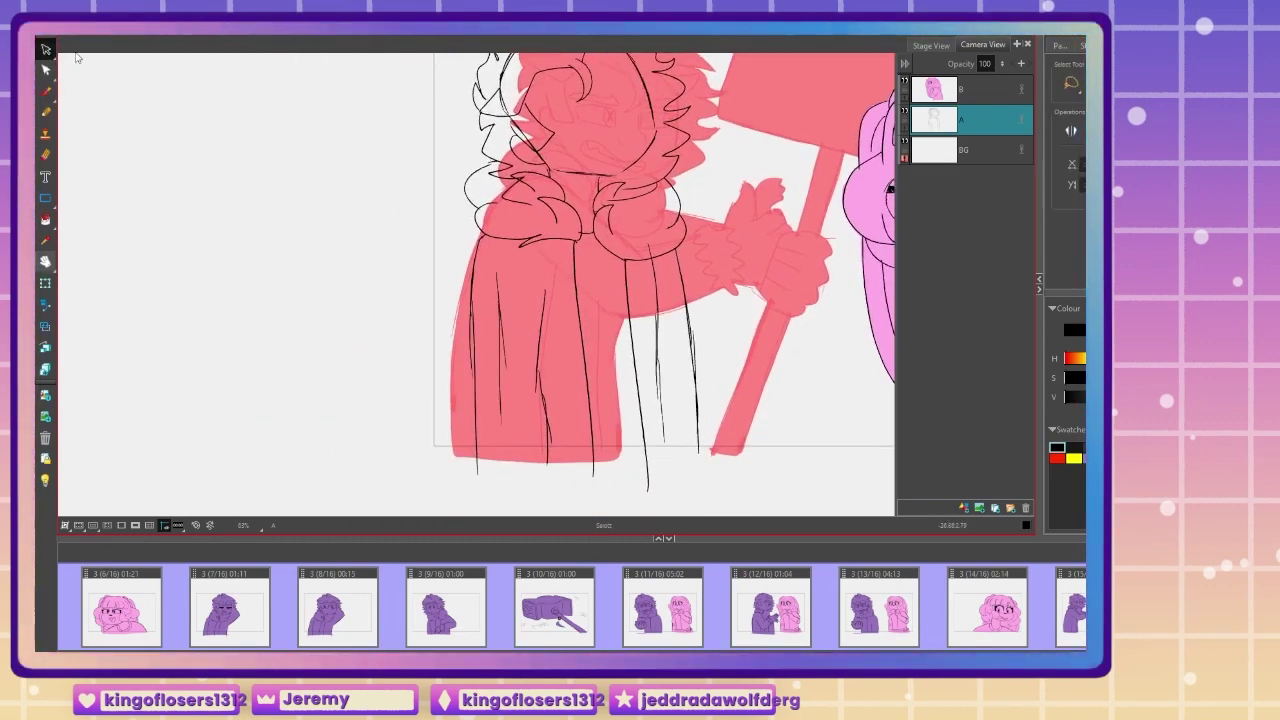
Step: Draw the first character's nose and a wide, grimacing open mouth inside the face
scroll(428, 337, up, 3)
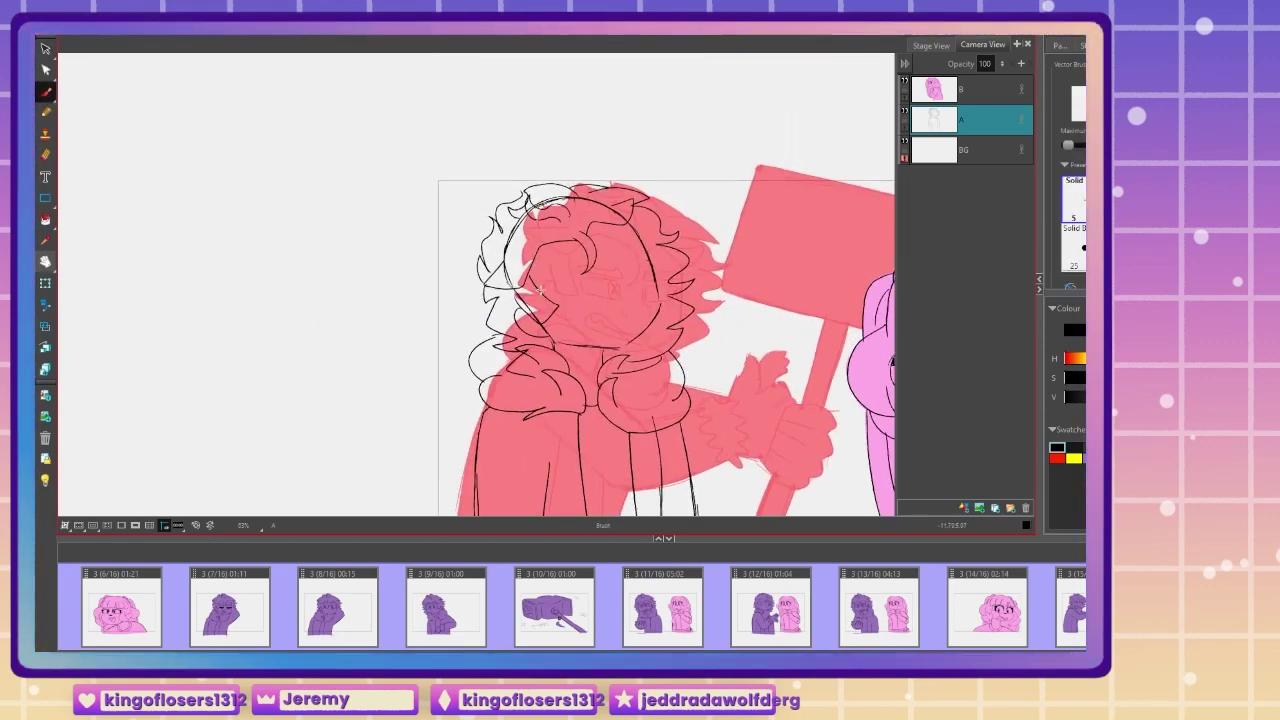
scroll(540, 288, up, 2)
scroll(536, 305, up, 2)
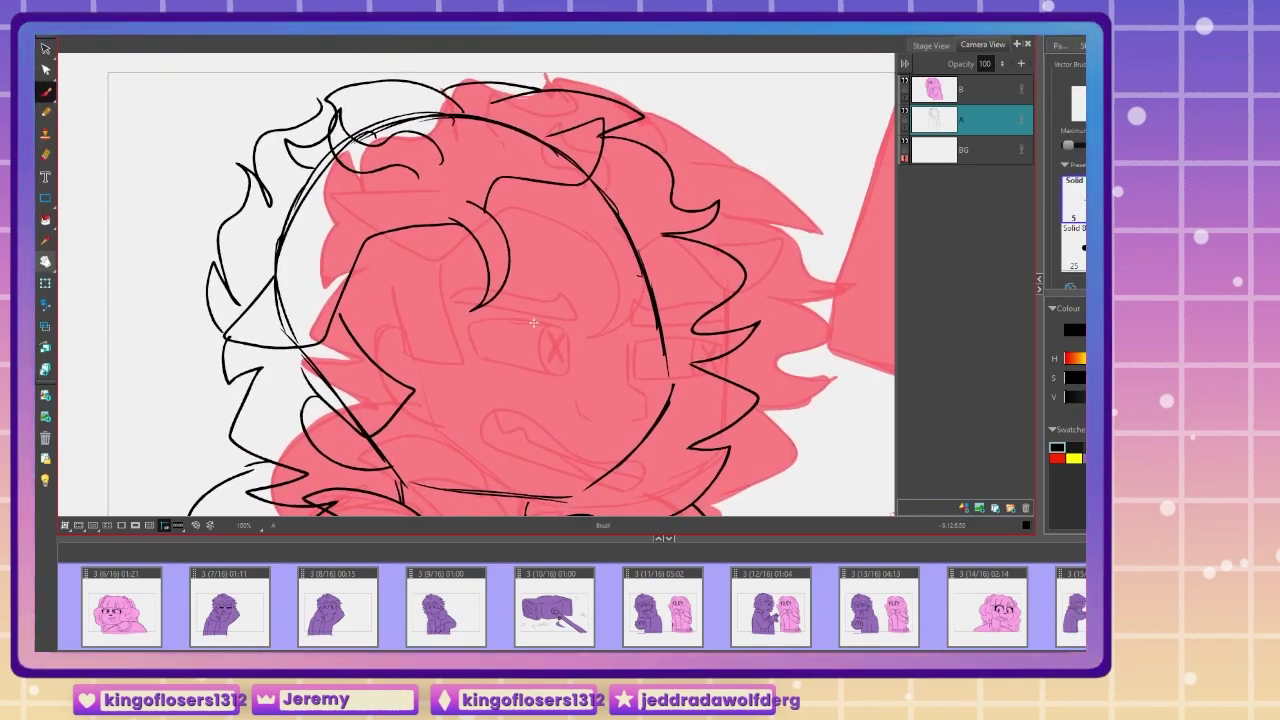
mouse_move(526, 306)
mouse_down()
mouse_move(543, 340)
mouse_move(536, 328)
mouse_move(562, 339)
mouse_up()
key(ctrl+z)
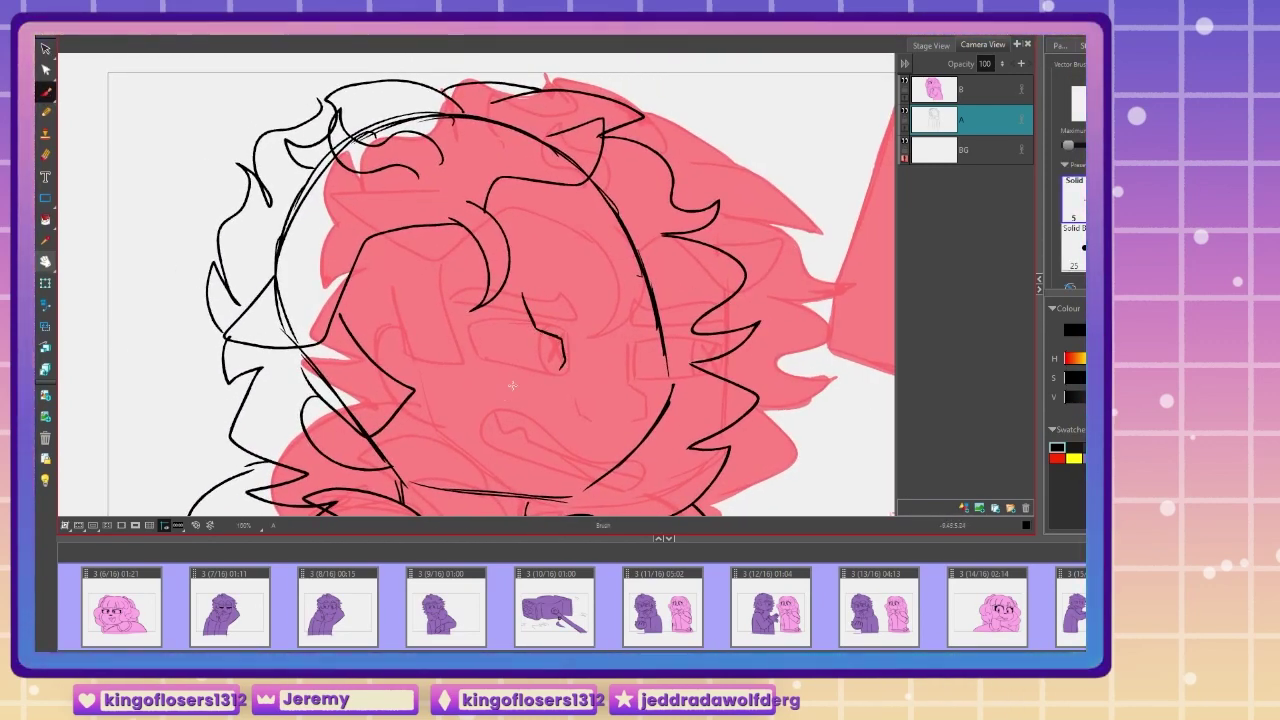
drag(496, 380, 491, 376)
mouse_move(597, 454)
mouse_down()
mouse_move(594, 416)
mouse_move(607, 431)
mouse_up()
key(ctrl+z)
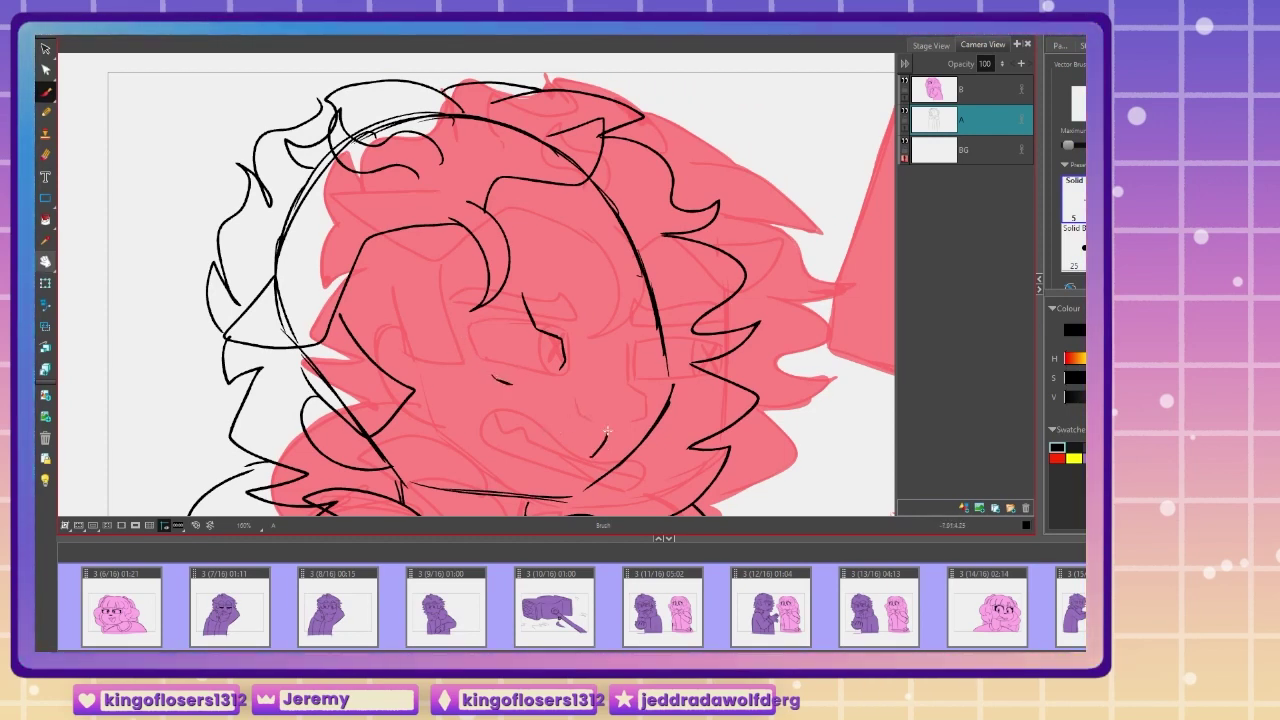
drag(435, 408, 590, 452)
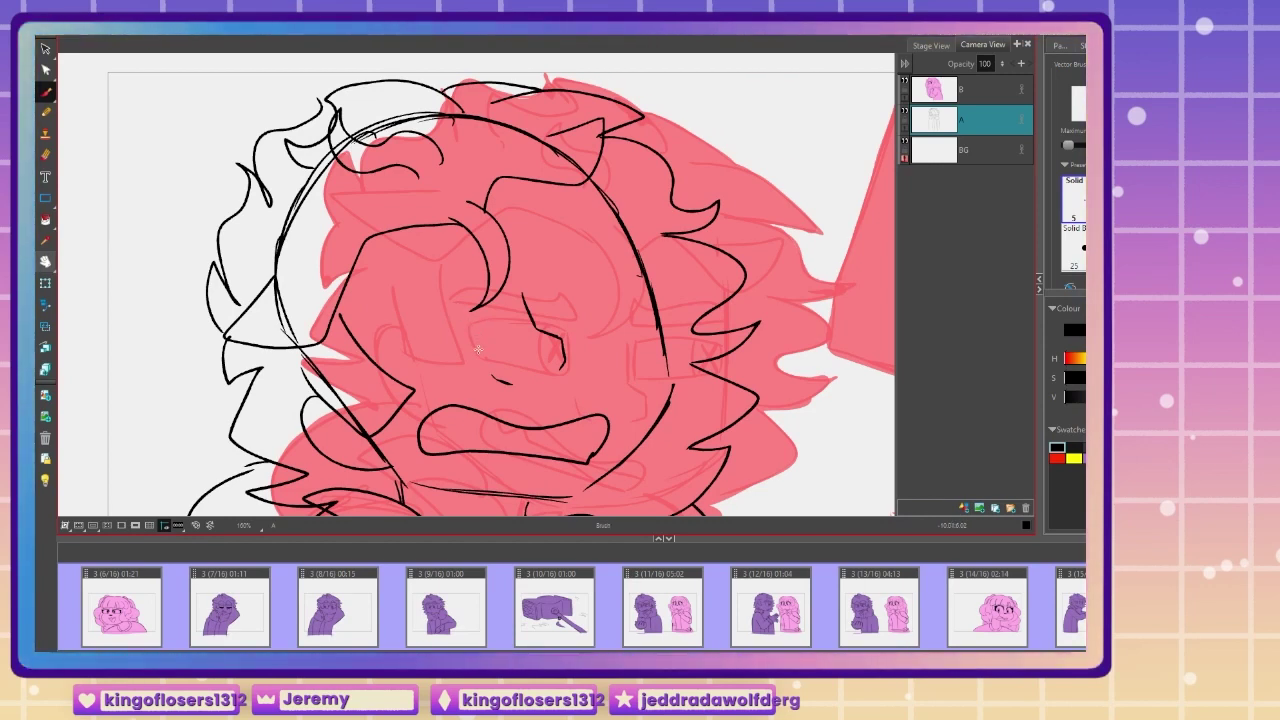
Step: Draw both of the first character's eyes with X-marked pupils and furrowed eyebrows above them
drag(477, 350, 466, 320)
drag(378, 340, 470, 324)
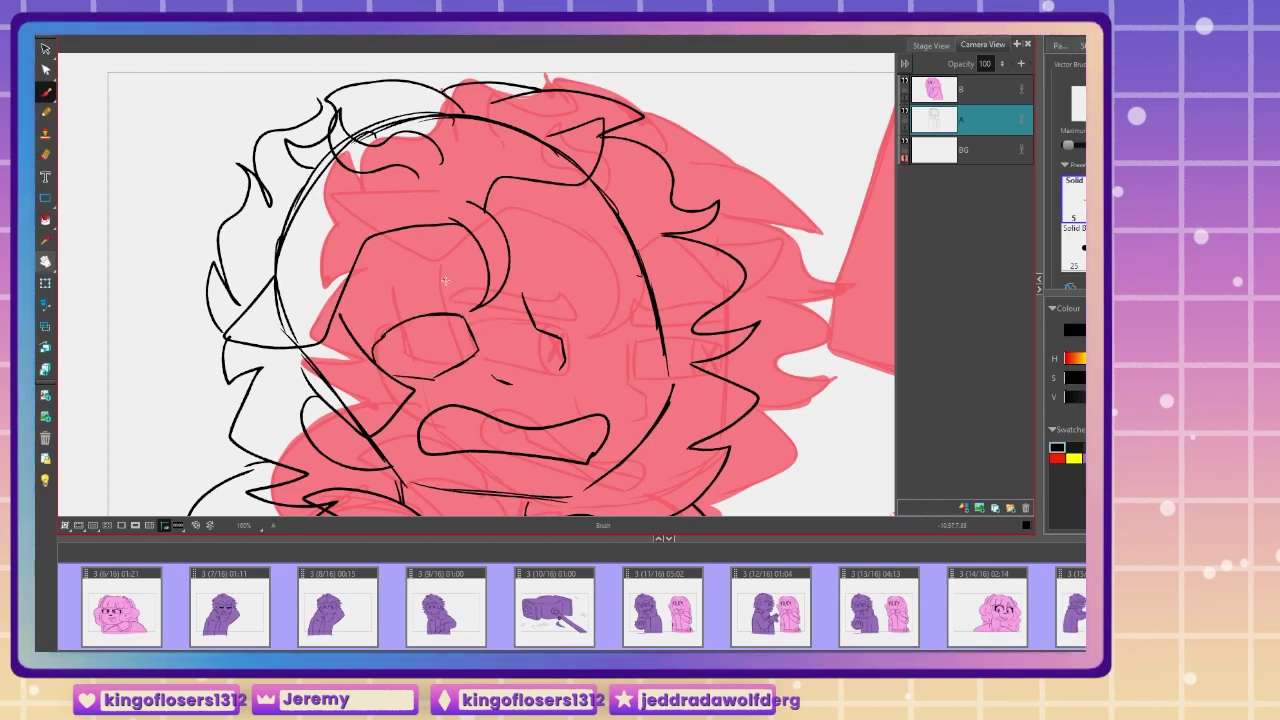
drag(450, 293, 346, 305)
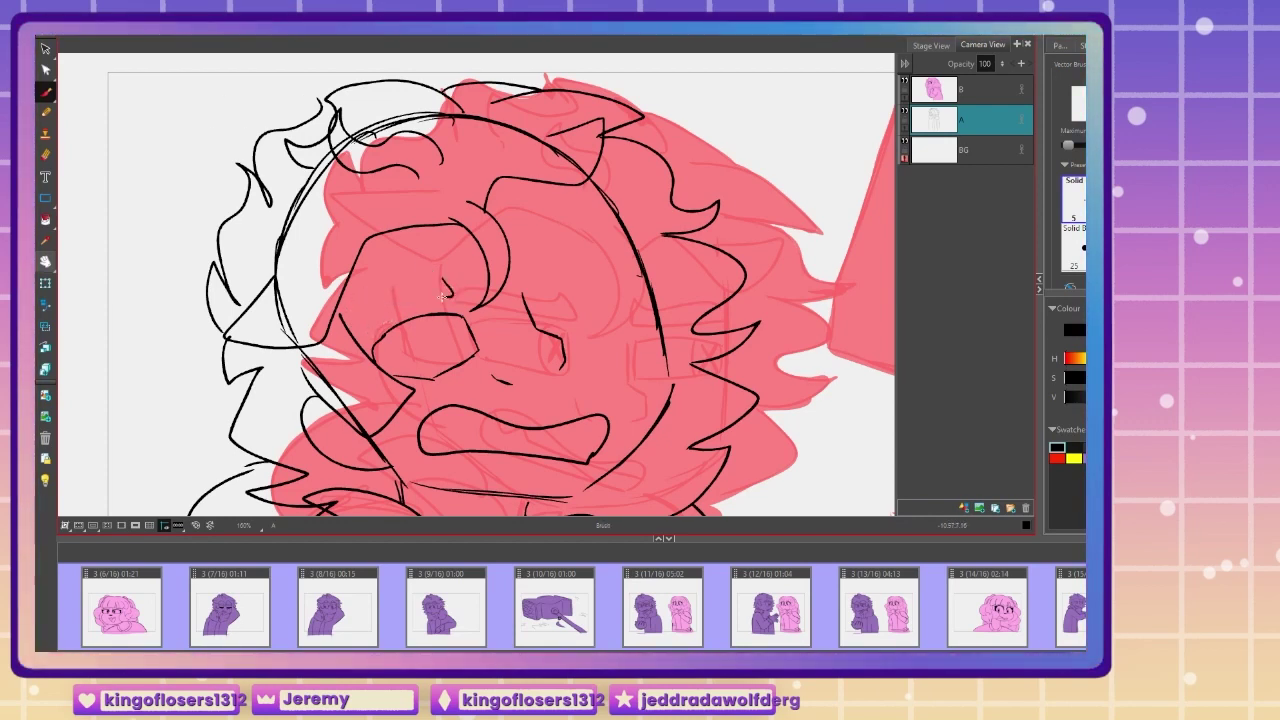
mouse_move(442, 297)
mouse_down()
mouse_move(350, 315)
mouse_move(434, 274)
mouse_up()
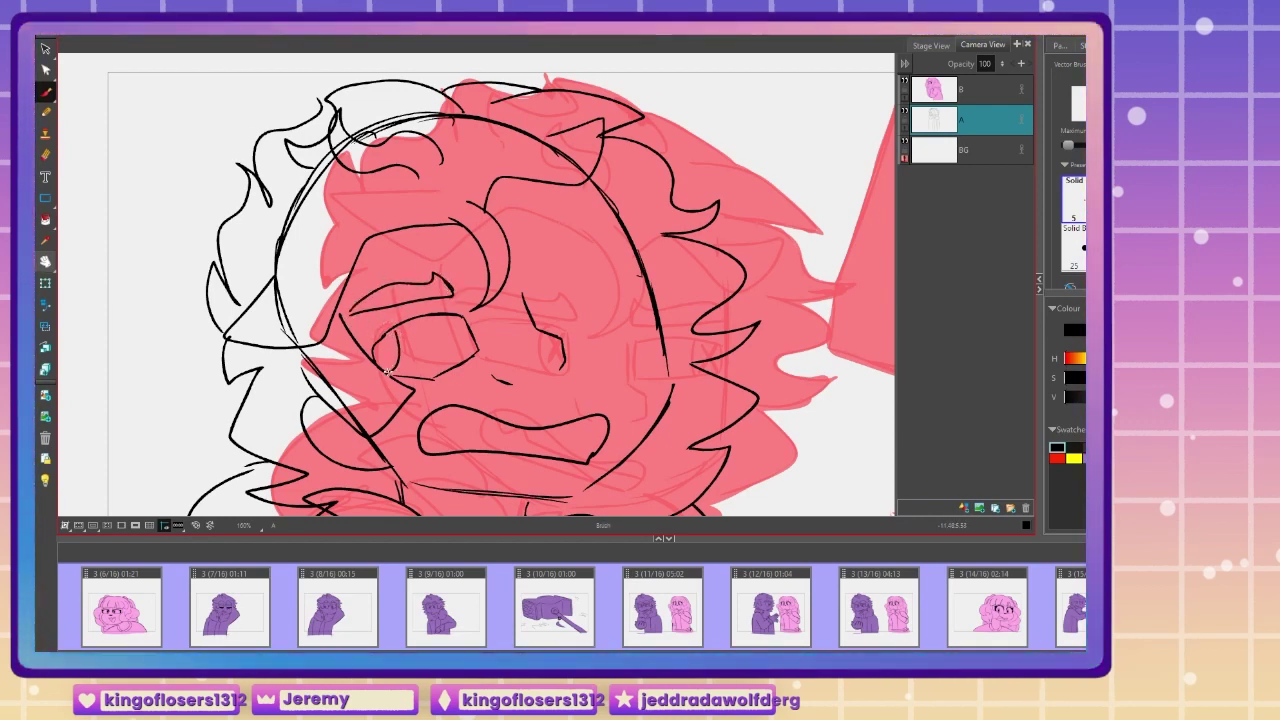
drag(392, 336, 380, 366)
mouse_move(545, 325)
mouse_down()
mouse_move(532, 293)
mouse_move(634, 295)
mouse_move(541, 312)
mouse_move(558, 309)
mouse_up()
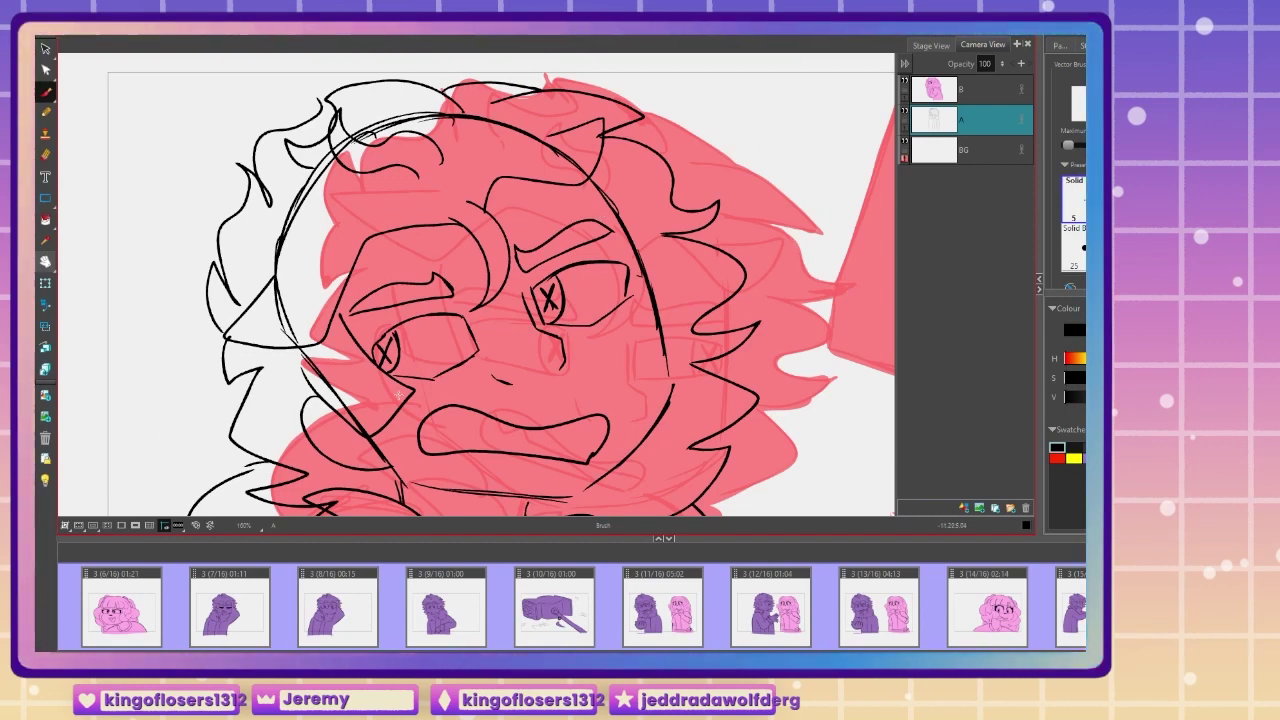
Step: Add teeth inside the mouth and cut away the head construction lines crossing the hair and horns
key(shift+t)
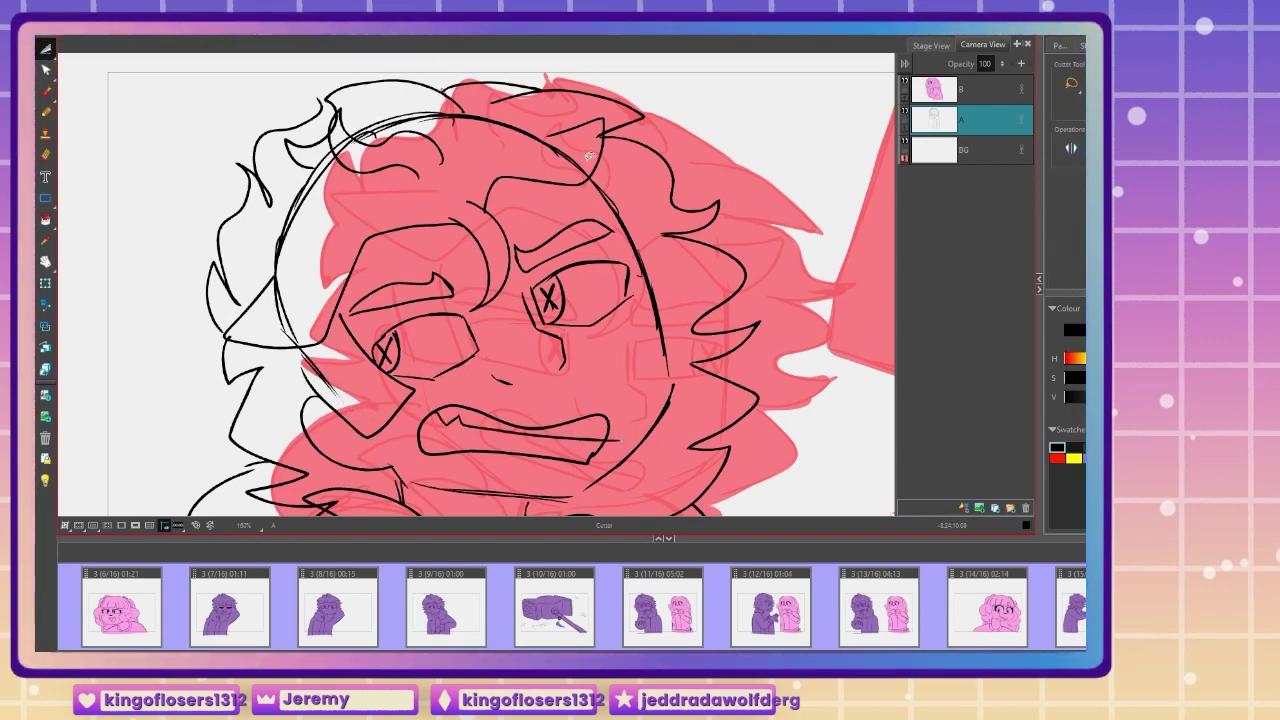
key(Delete)
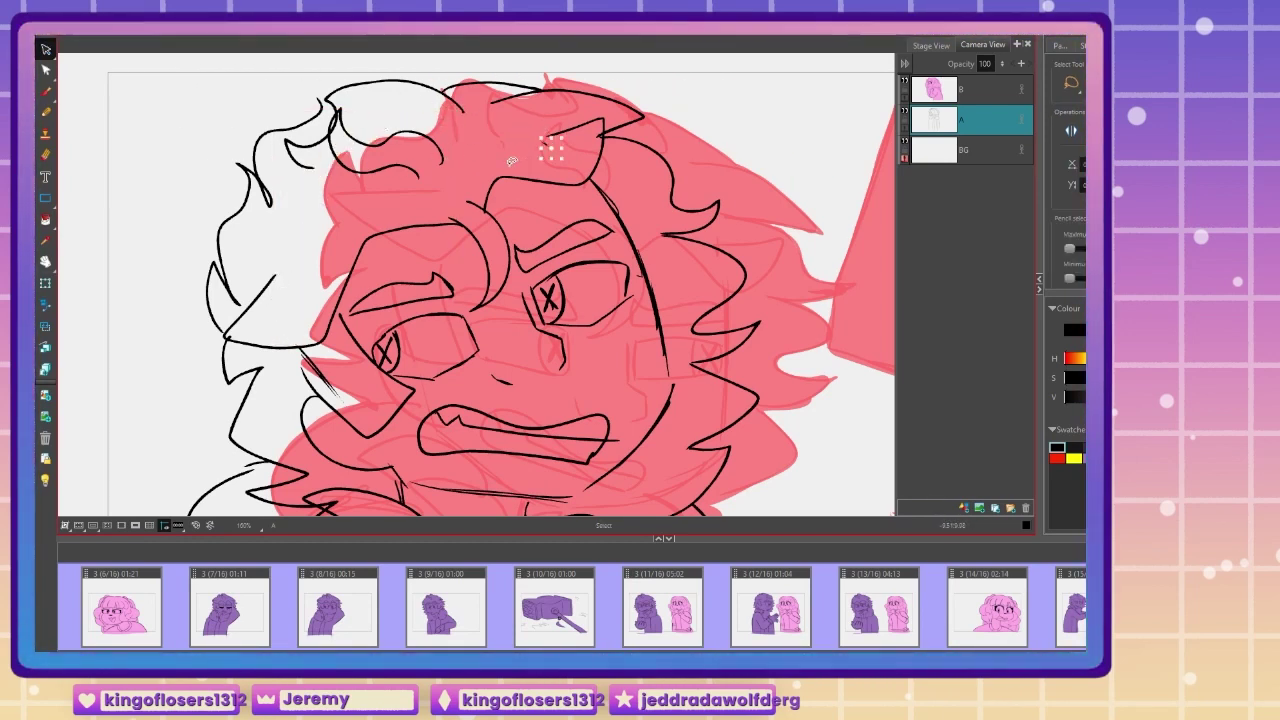
click(46, 91)
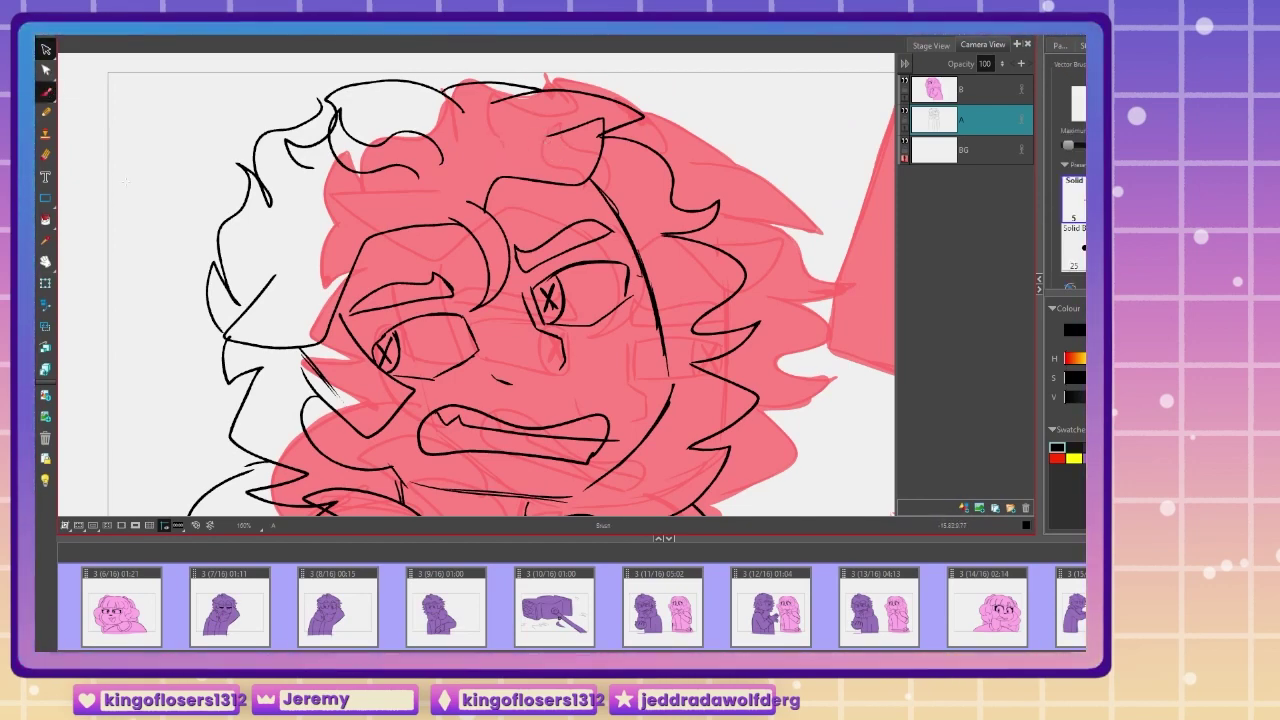
Step: Add a new vector layer directly above BG, set up a purple size-25 solid brush, and turn off the onion skin
mouse_move(291, 460)
mouse_down()
mouse_move(291, 294)
mouse_move(265, 229)
mouse_up()
key(1)
click(967, 150)
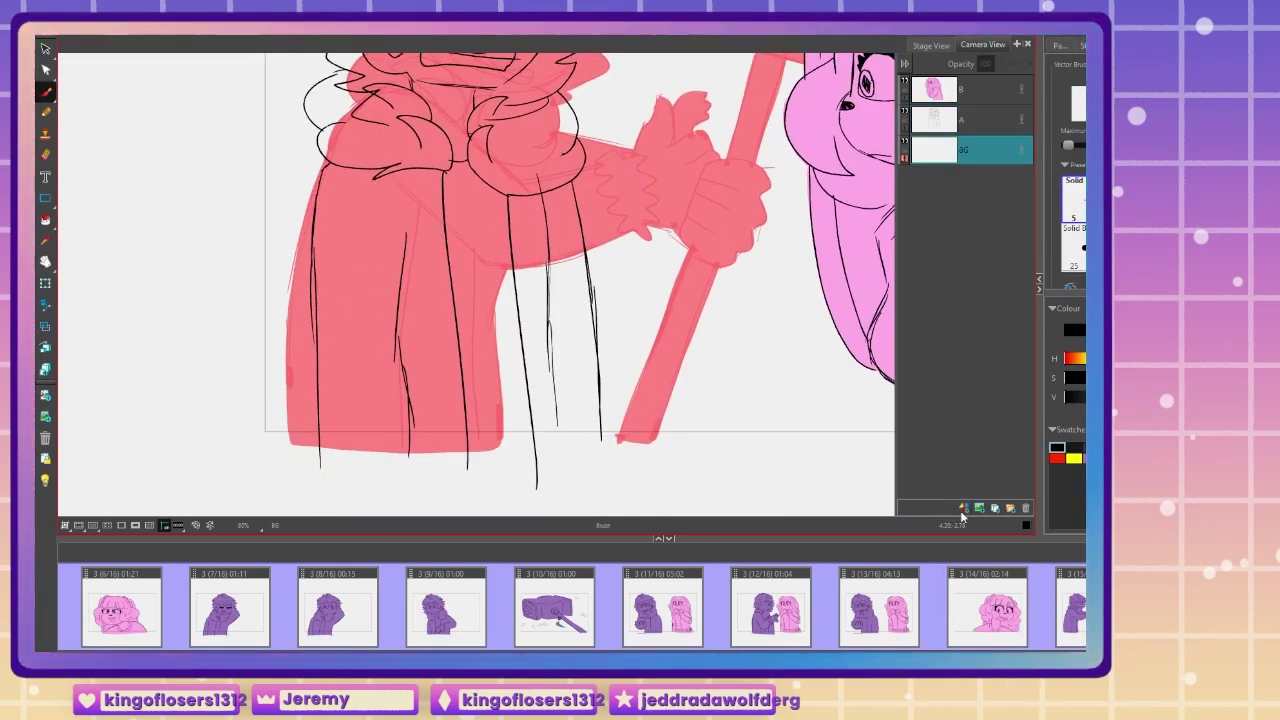
click(964, 508)
click(1084, 458)
key(alt+o)
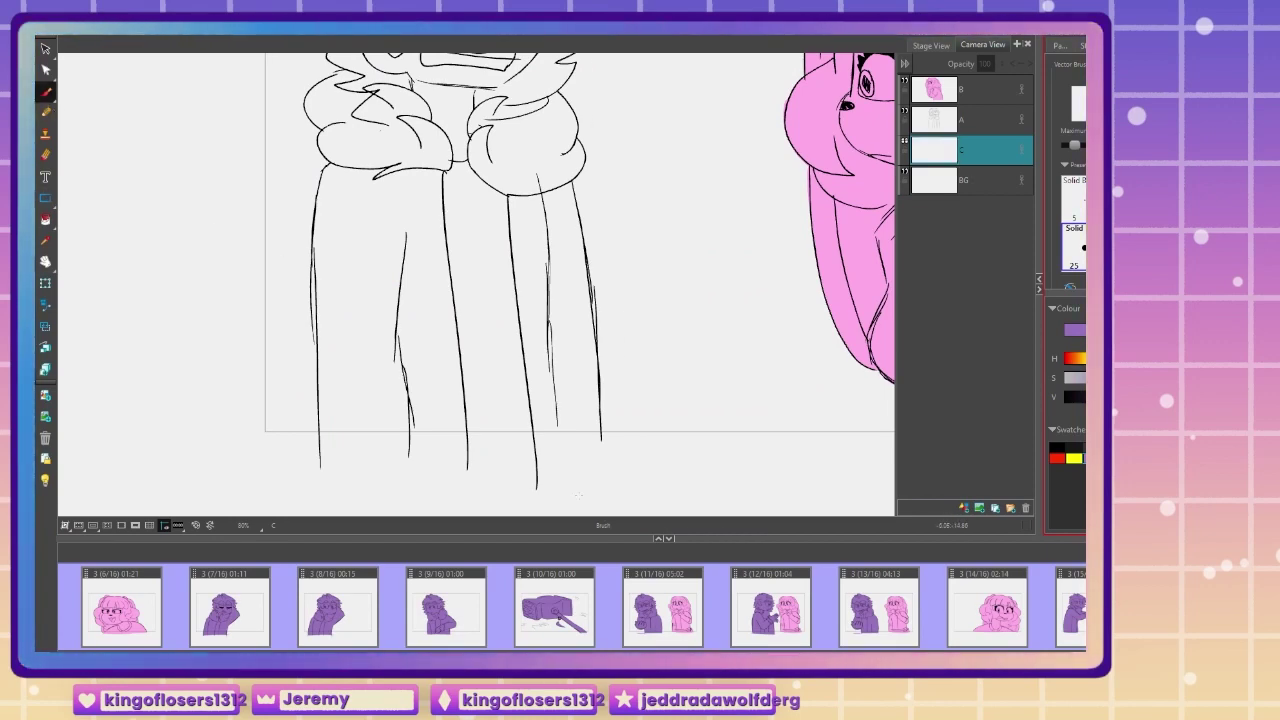
Step: Start the purple fill outline along the bottom and right edge of the first character's body
drag(603, 440, 474, 473)
drag(291, 400, 312, 428)
drag(587, 202, 622, 467)
key(1)
Step: Trace the purple outline up the right side of the collar and hair and across the crown
scroll(563, 208, up, 2)
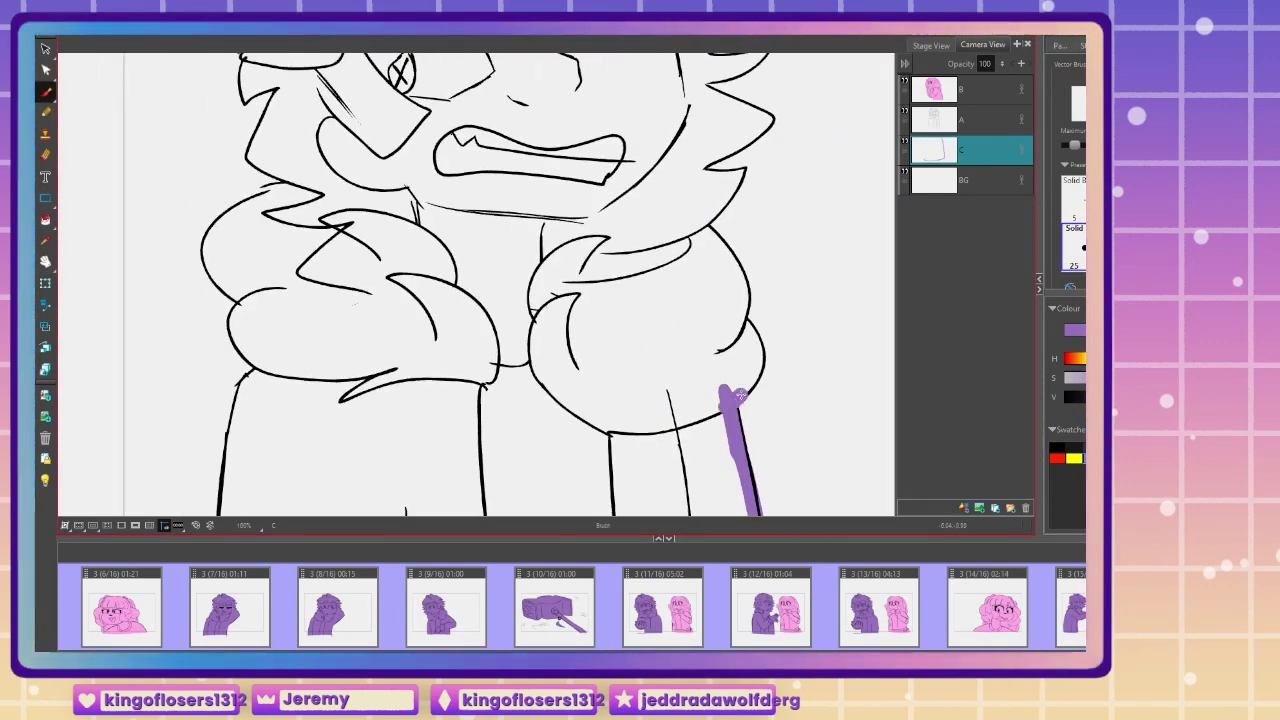
mouse_move(724, 392)
mouse_down()
mouse_move(757, 346)
mouse_move(728, 300)
mouse_move(755, 402)
mouse_move(774, 372)
mouse_move(734, 368)
mouse_up()
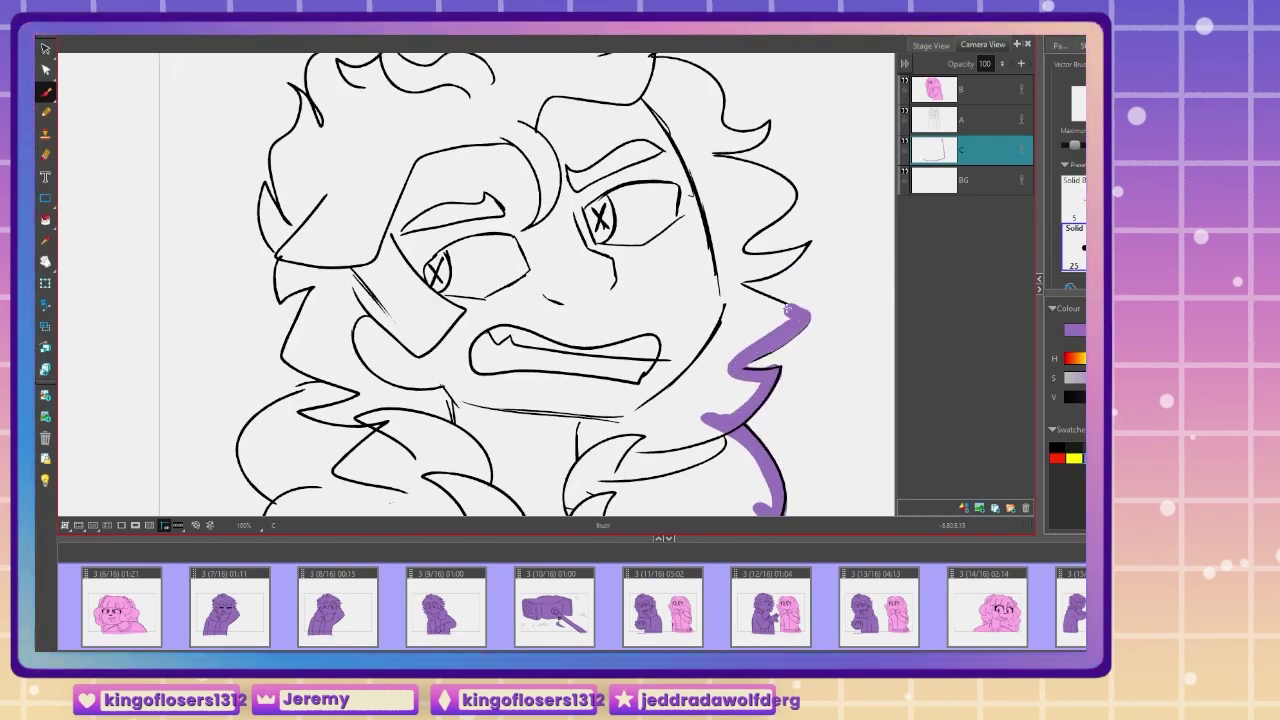
mouse_move(737, 283)
mouse_down()
mouse_move(786, 259)
mouse_move(740, 250)
mouse_up()
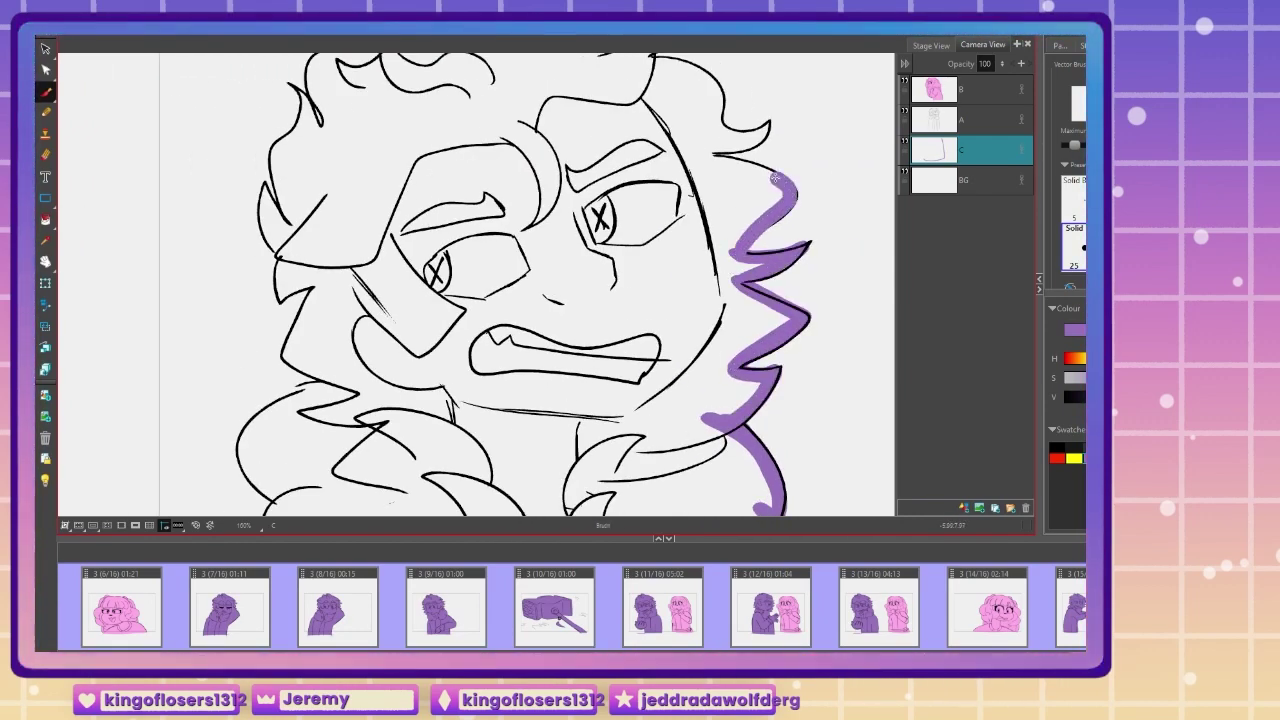
drag(775, 177, 716, 155)
mouse_move(716, 158)
mouse_down()
mouse_move(746, 333)
mouse_move(797, 300)
mouse_move(760, 308)
mouse_up()
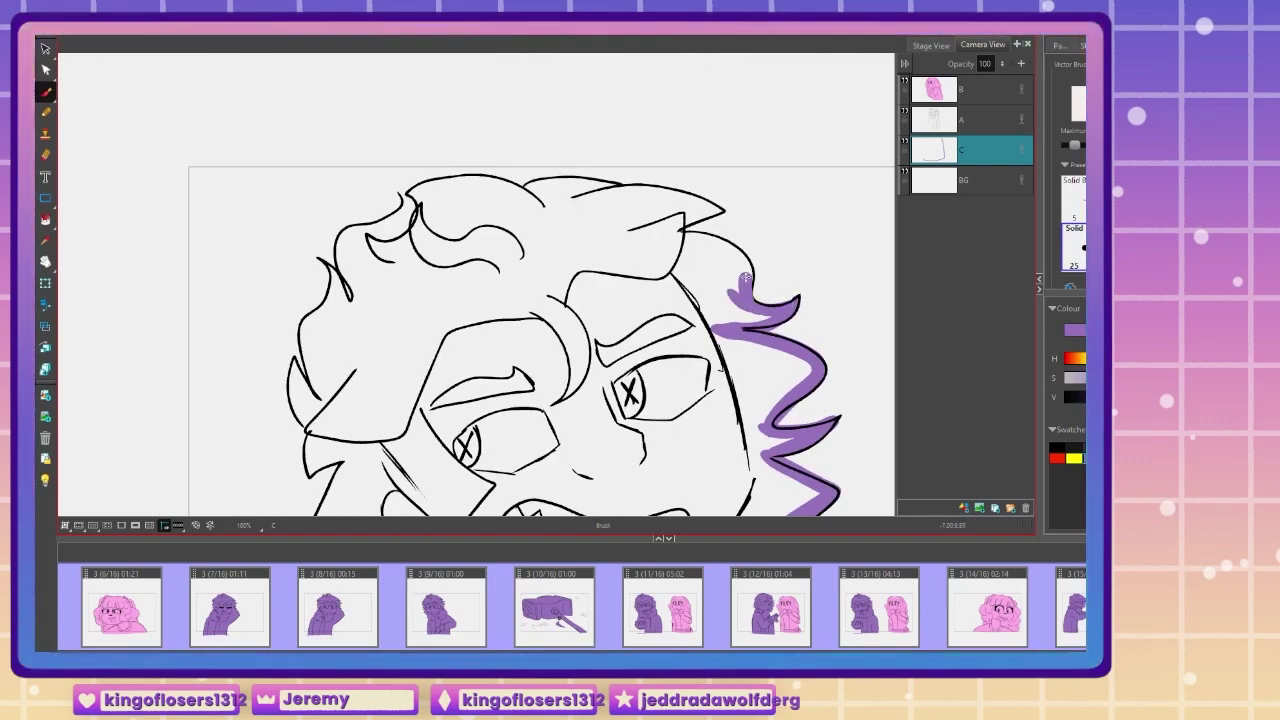
drag(553, 216, 716, 212)
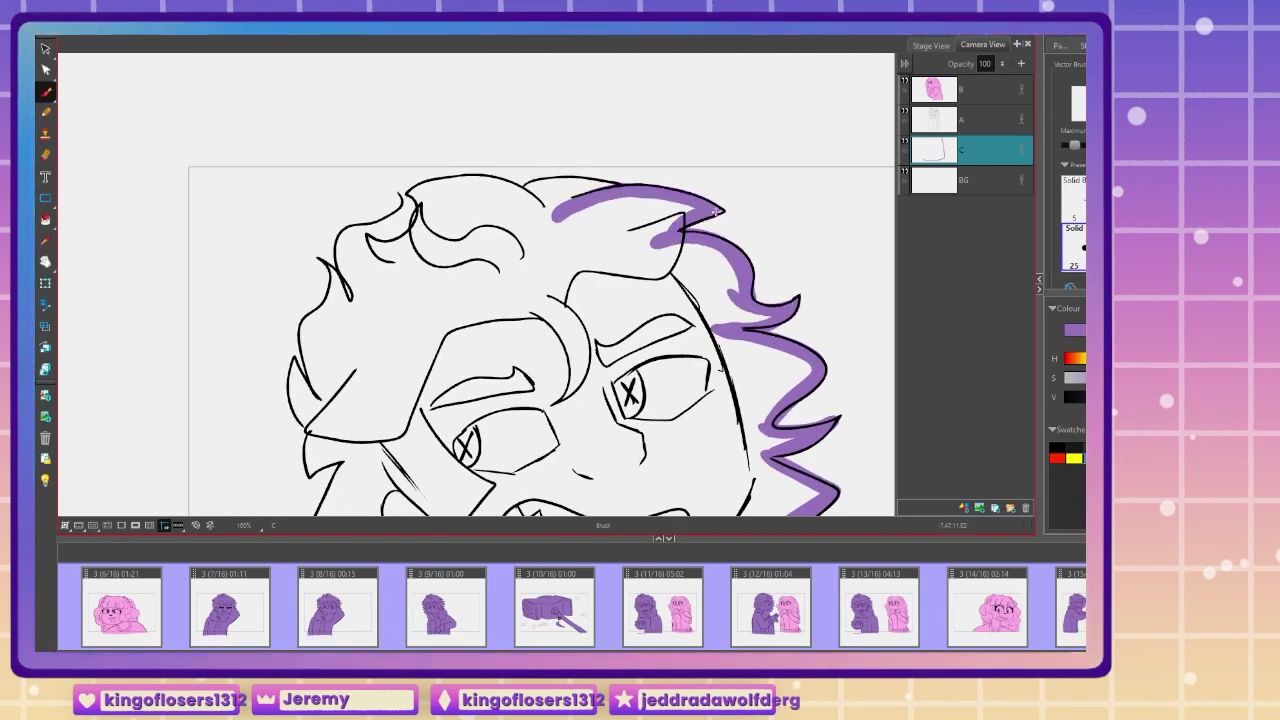
mouse_move(514, 199)
mouse_down()
mouse_move(620, 184)
mouse_move(464, 183)
mouse_move(403, 236)
mouse_up()
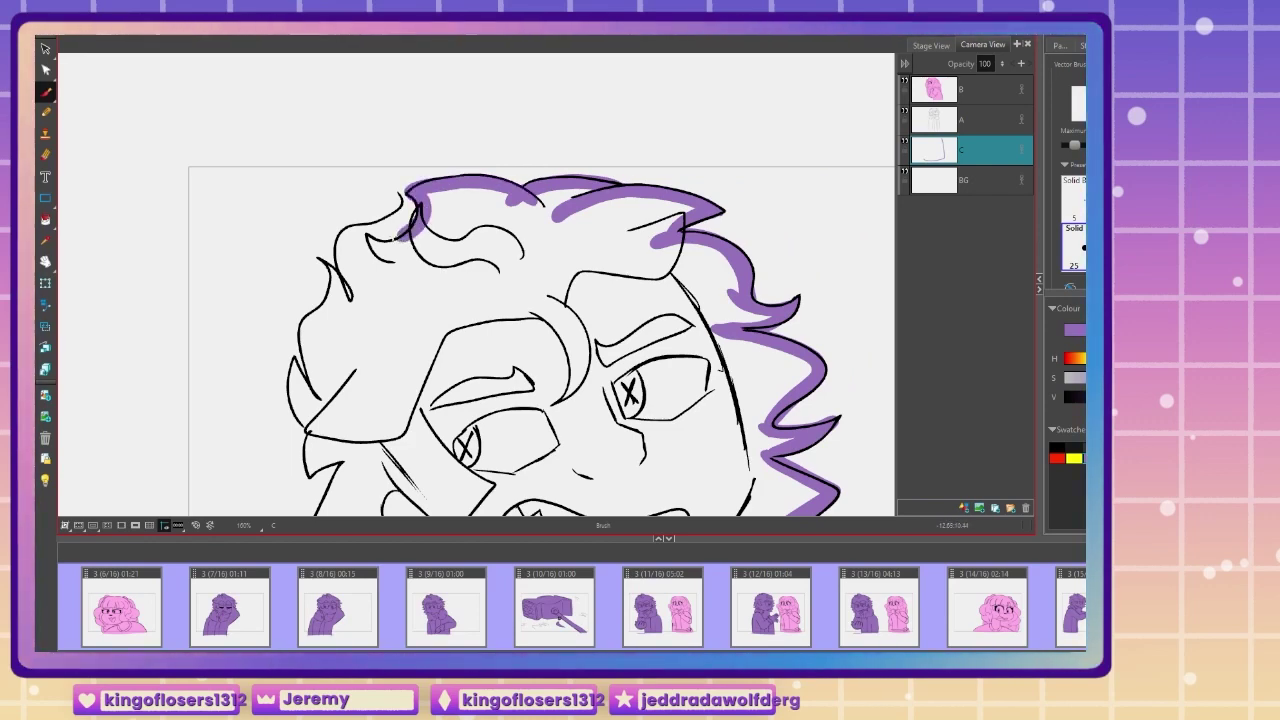
Step: Trace the purple outline down the left side of the spiky hair to the fluffy collar
drag(251, 428, 522, 254)
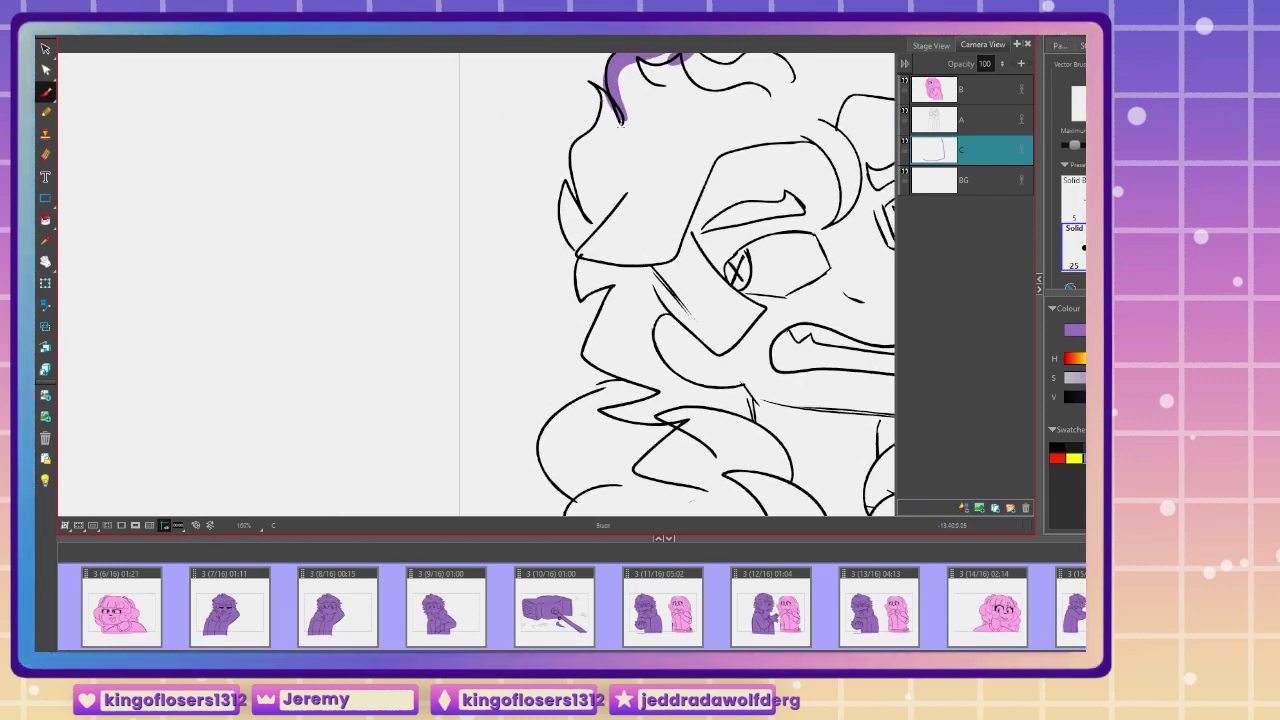
mouse_move(621, 125)
mouse_down()
mouse_move(579, 145)
mouse_move(615, 279)
mouse_up()
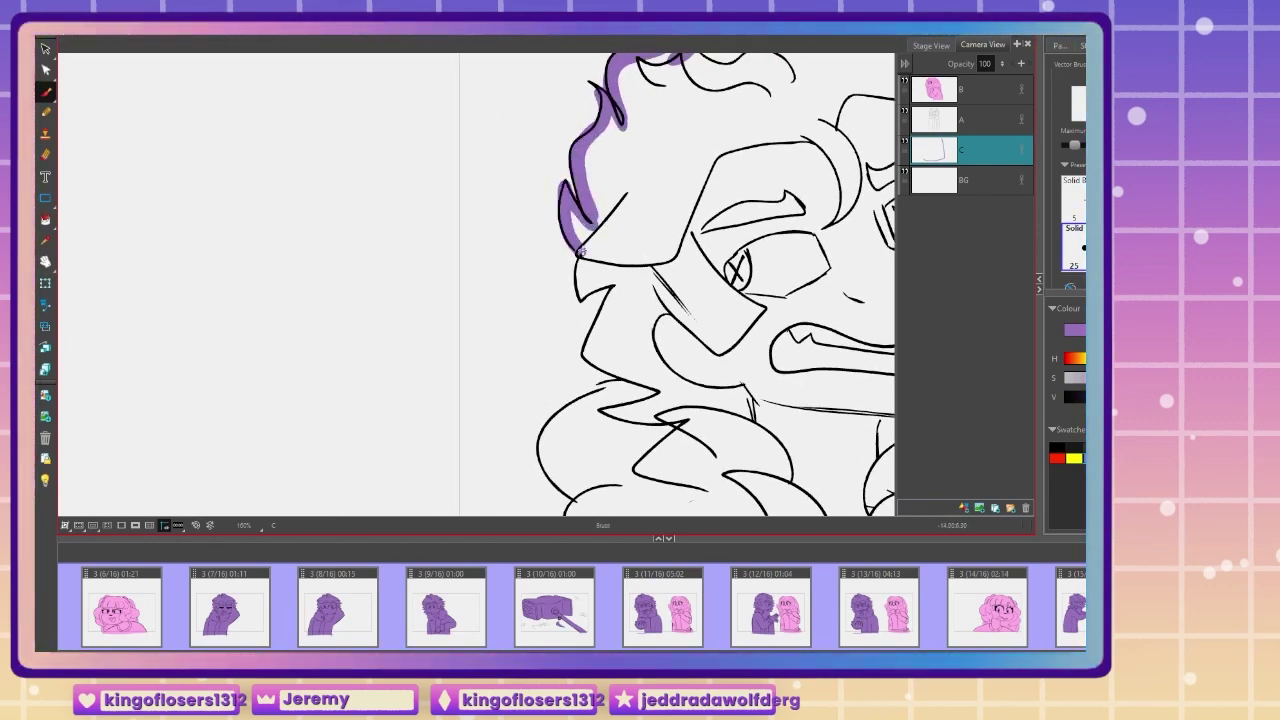
drag(587, 357, 634, 379)
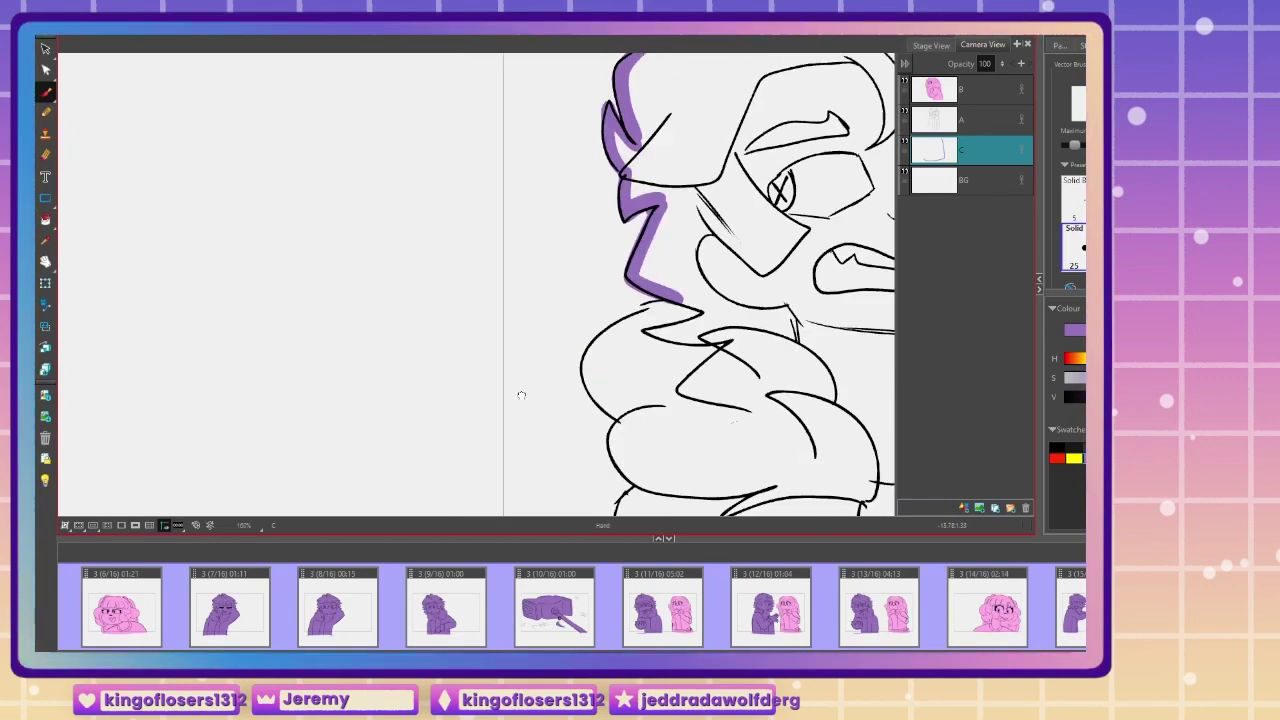